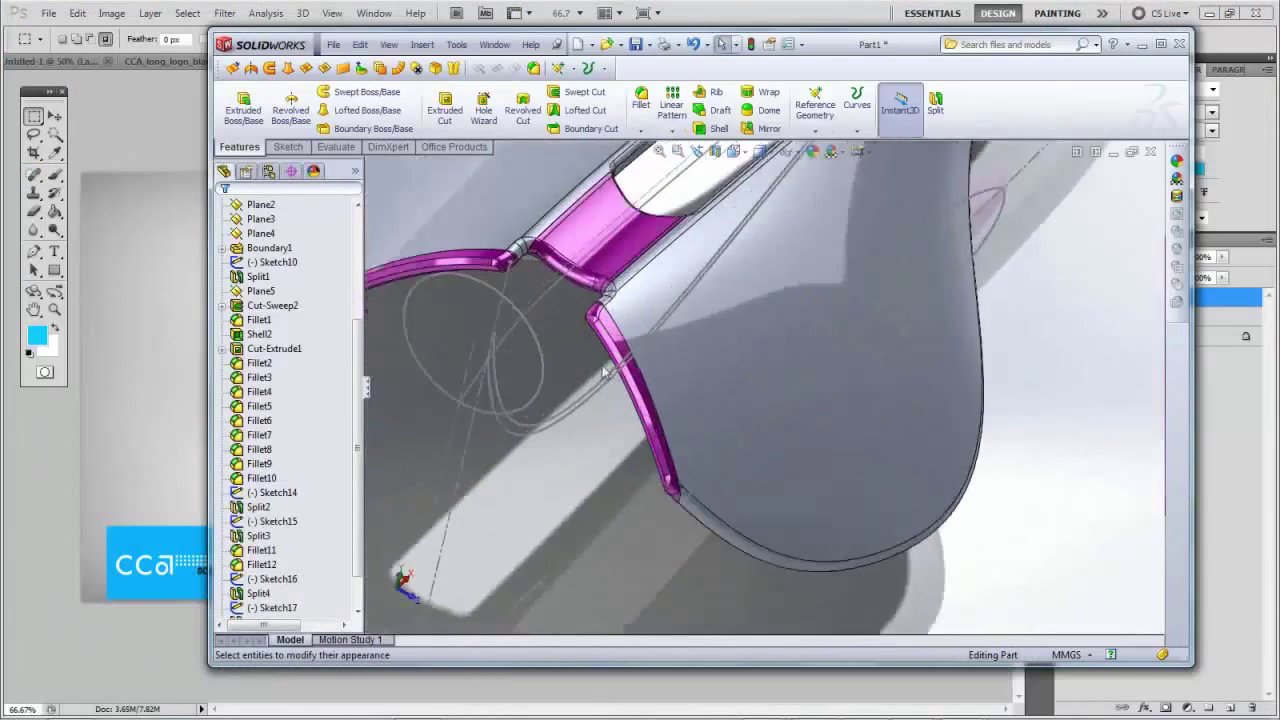
# Examine the inserts and split edges at the rear of the saddle from several angles
pyautogui.scroll(-3, 606, 368)
pyautogui.moveTo(666, 415); pyautogui.dragTo(681, 344, button='middle')
pyautogui.scroll(1, 745, 312)
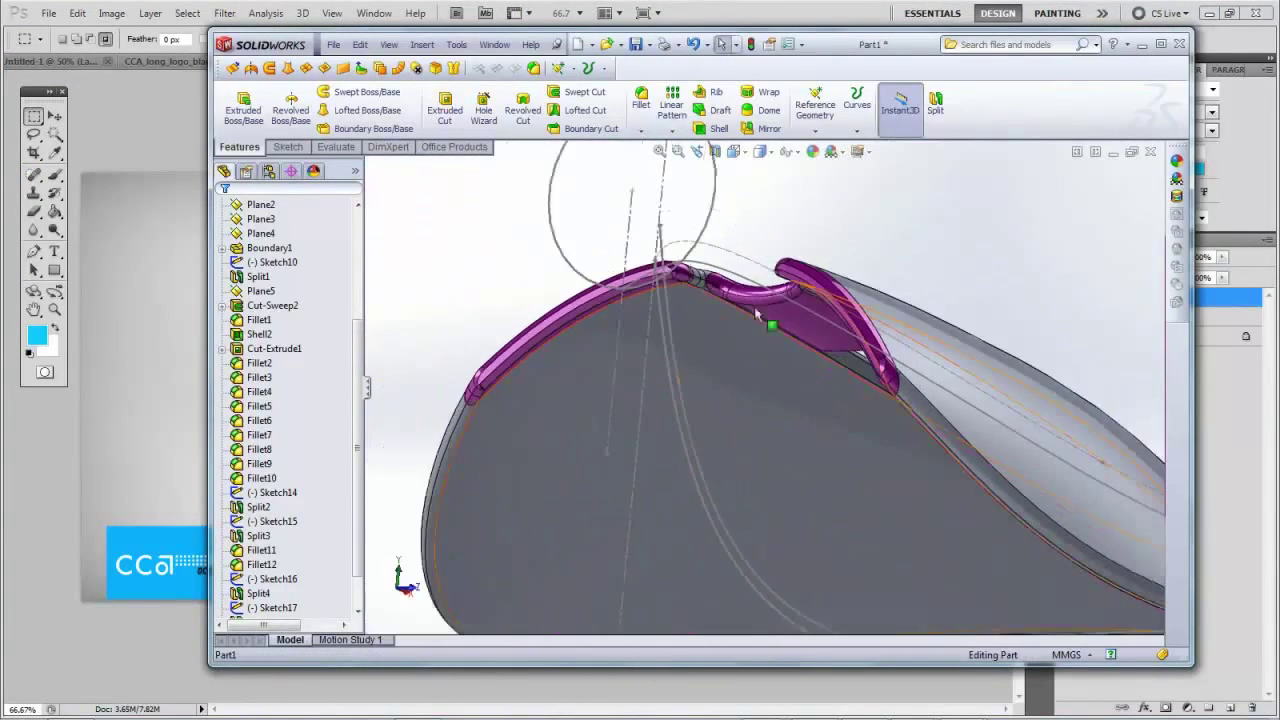
pyautogui.scroll(-6, 820, 296)
pyautogui.moveTo(792, 304)
pyautogui.mouseDown(button='middle')
pyautogui.moveTo(897, 428)
pyautogui.moveTo(914, 363)
pyautogui.moveTo(959, 405)
pyautogui.moveTo(1051, 429)
pyautogui.moveTo(1057, 409)
pyautogui.moveTo(910, 484)
pyautogui.moveTo(980, 368)
pyautogui.moveTo(960, 366)
pyautogui.moveTo(744, 422)
pyautogui.moveTo(477, 457)
pyautogui.moveTo(460, 430)
pyautogui.moveTo(551, 363)
pyautogui.moveTo(717, 409)
pyautogui.moveTo(620, 440)
pyautogui.moveTo(591, 488)
pyautogui.mouseUp(button='middle')
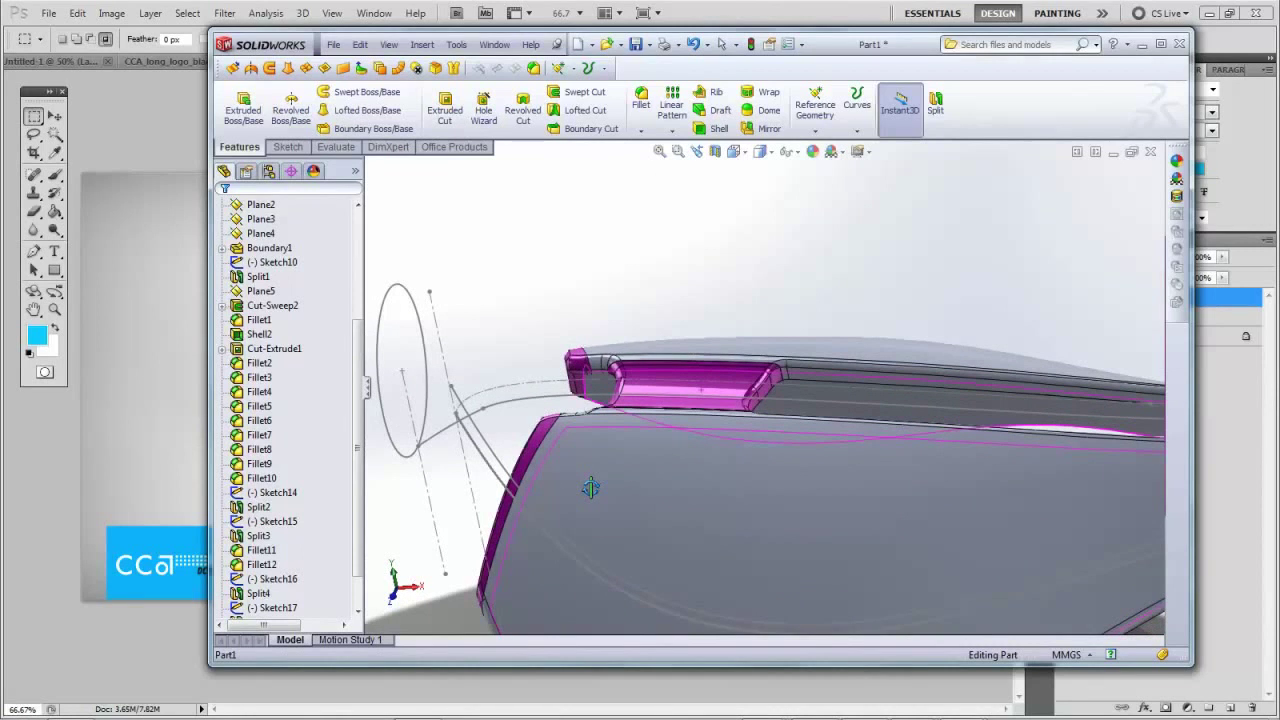
pyautogui.moveTo(591, 488); pyautogui.dragTo(936, 415, button='middle')
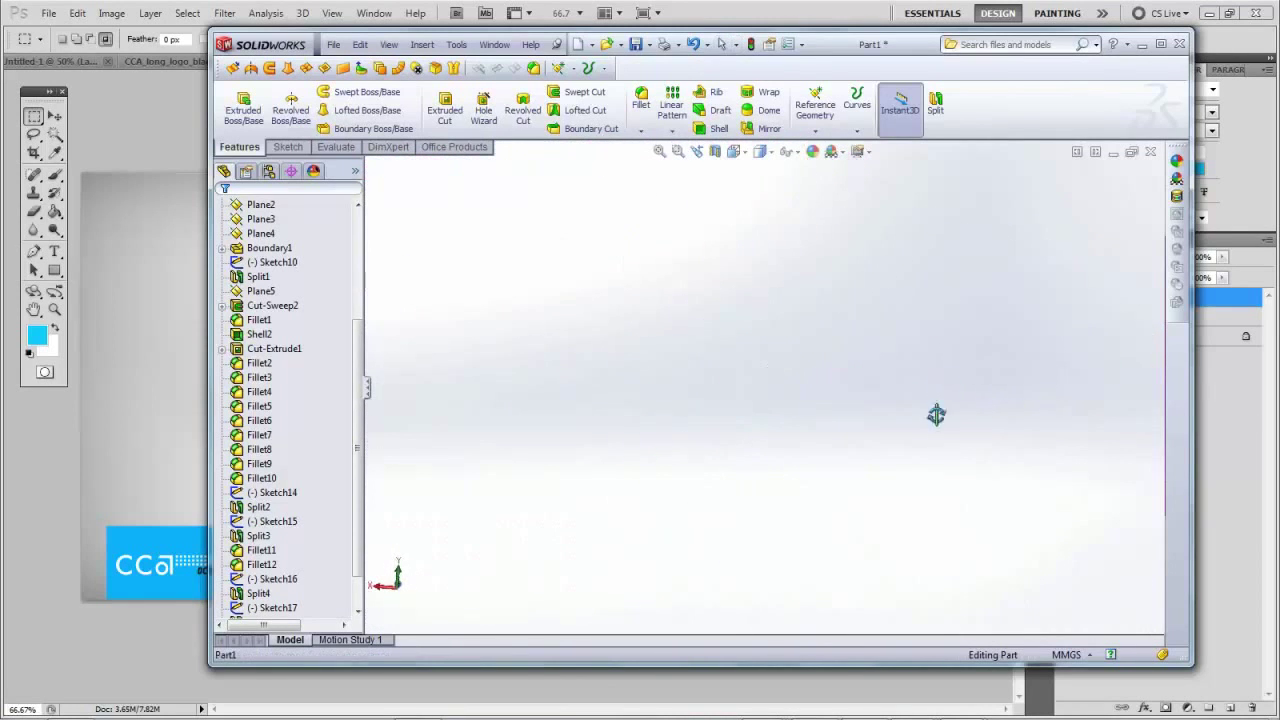
pyautogui.click(735, 151)
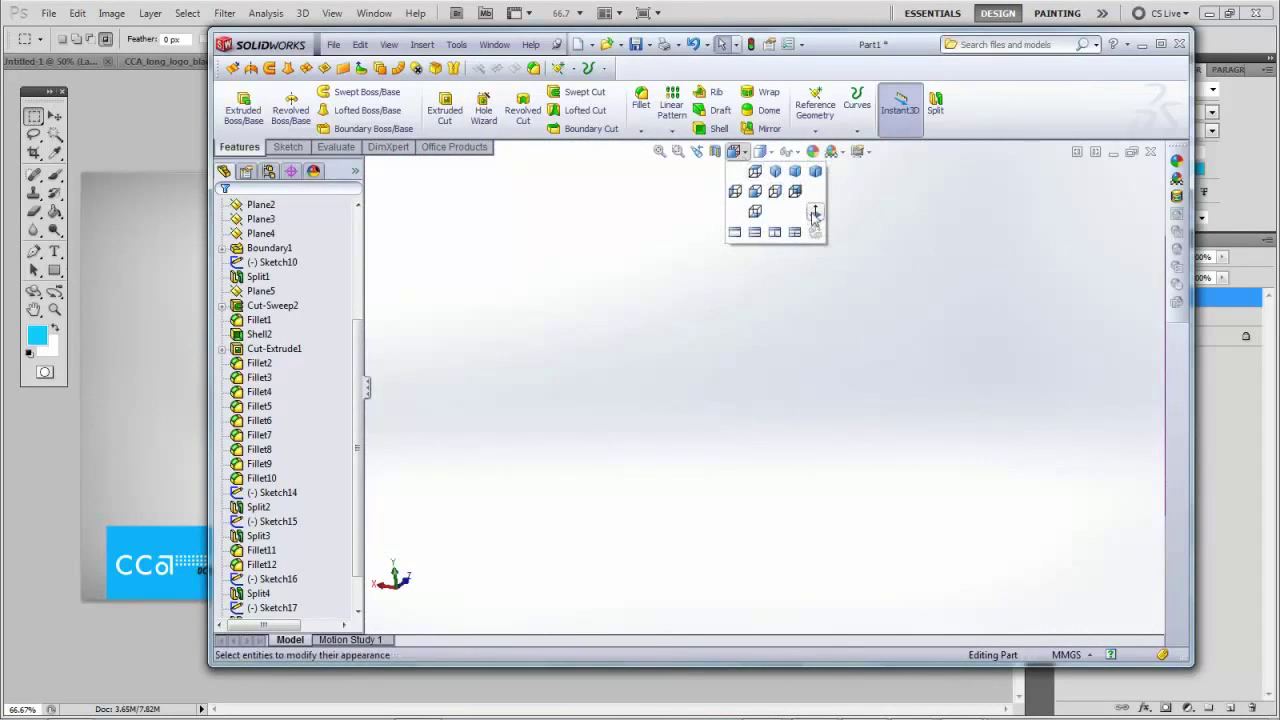
pyautogui.click(775, 172)
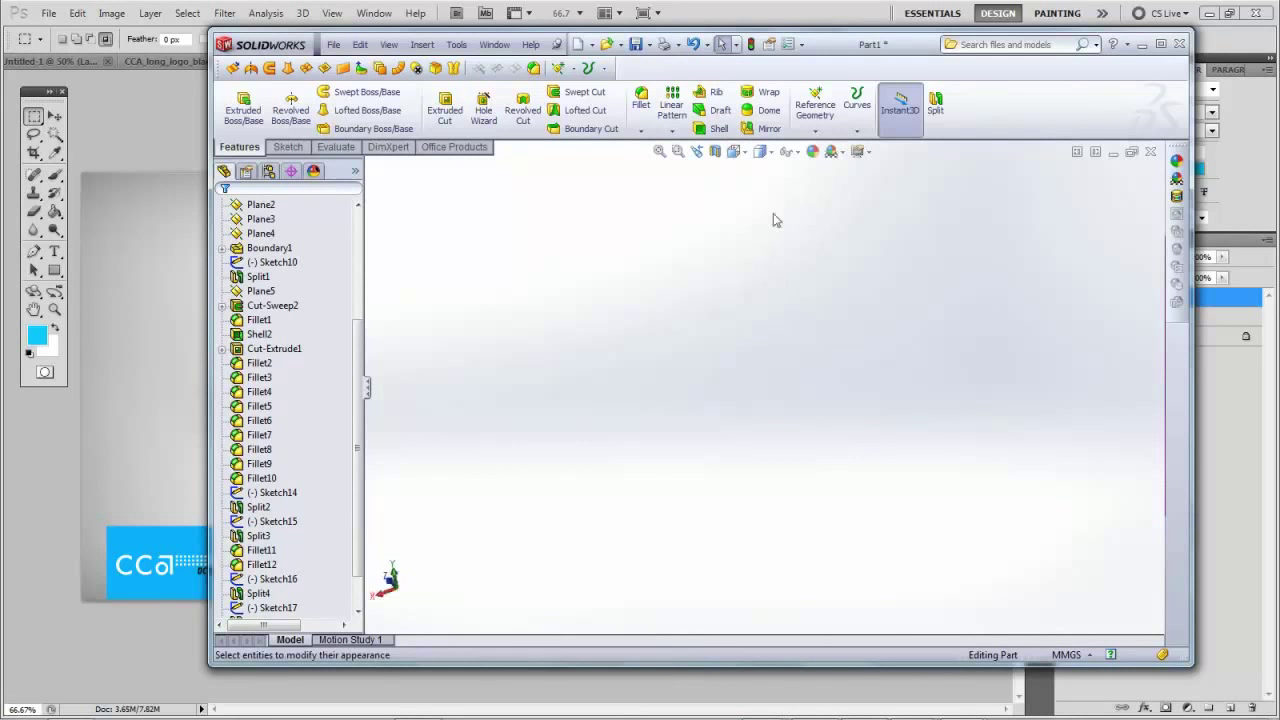
pyautogui.moveTo(686, 322); pyautogui.dragTo(500, 297, button='middle')
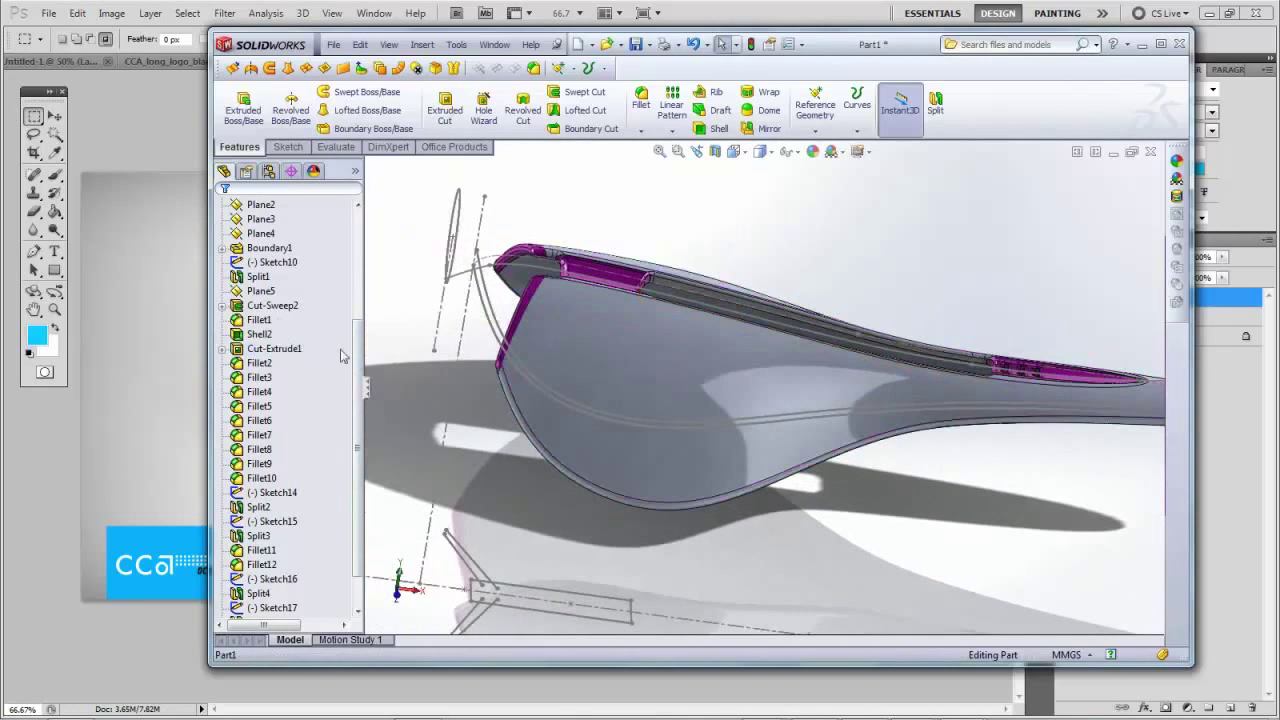
# Check where Plane4 lies relative to the saddle's rear edge and the layout sketches below it
pyautogui.scroll(3, 361, 366)
pyautogui.click(260, 348)
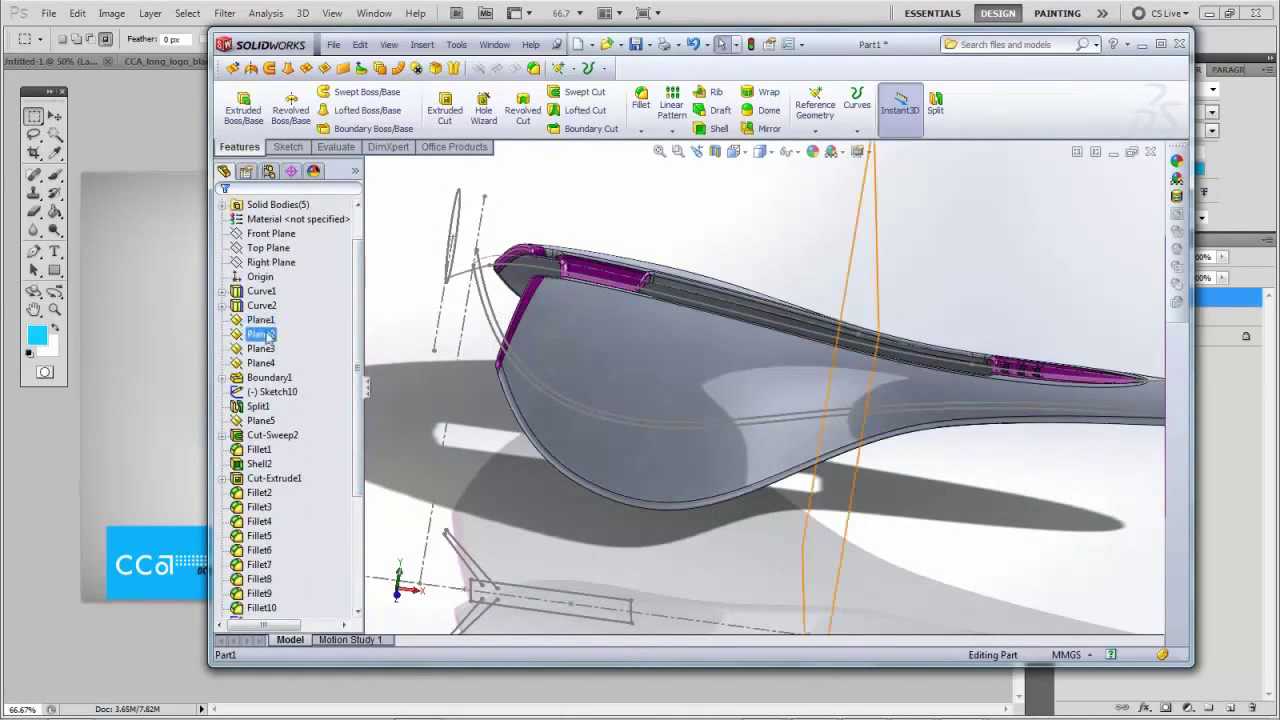
pyautogui.click(260, 362)
pyautogui.moveTo(390, 350); pyautogui.dragTo(416, 501, button='middle')
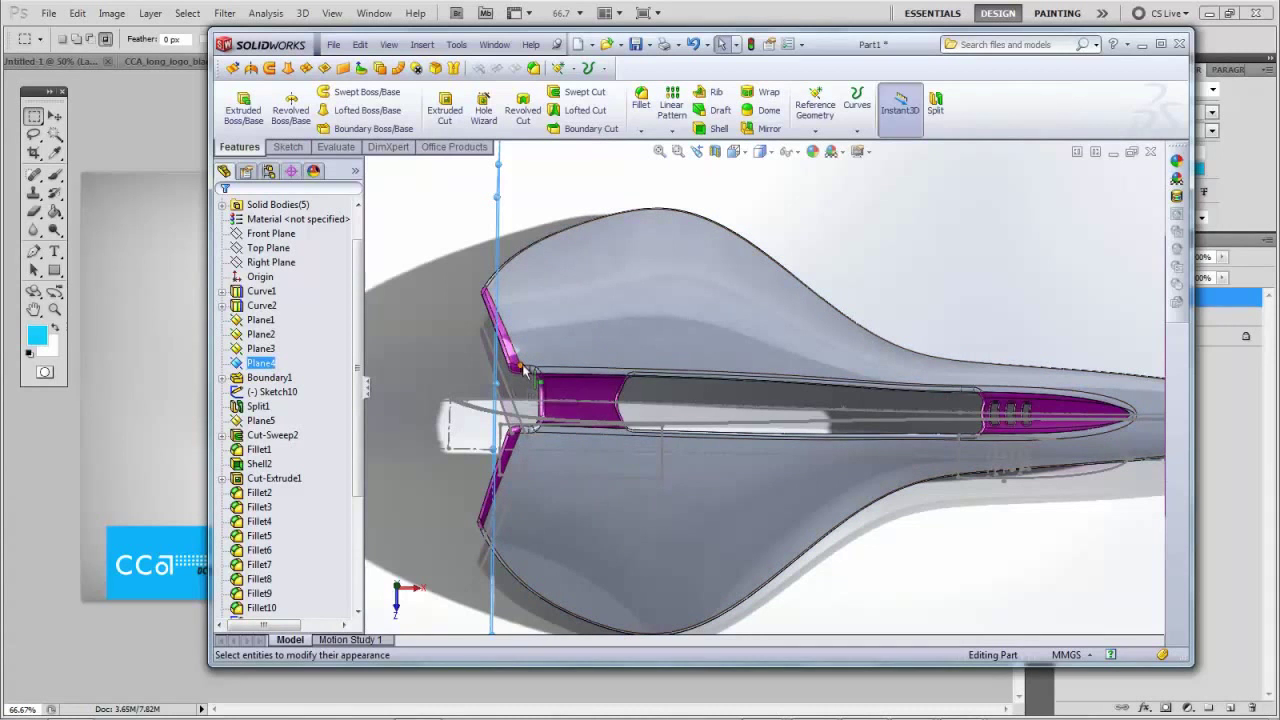
pyautogui.moveTo(522, 393); pyautogui.dragTo(523, 290, button='middle')
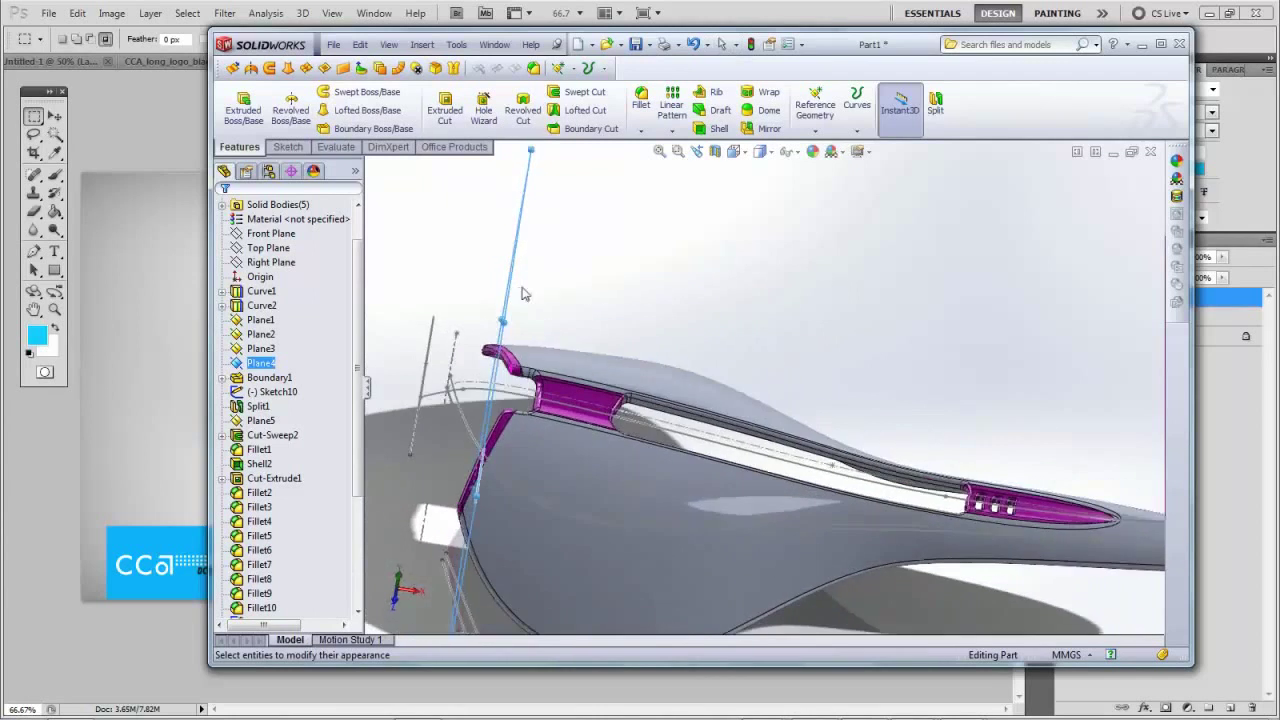
pyautogui.scroll(3, 525, 300)
pyautogui.middleClick(644, 460)
pyautogui.moveTo(644, 460); pyautogui.dragTo(657, 566, button='middle')
pyautogui.scroll(-5, 657, 560)
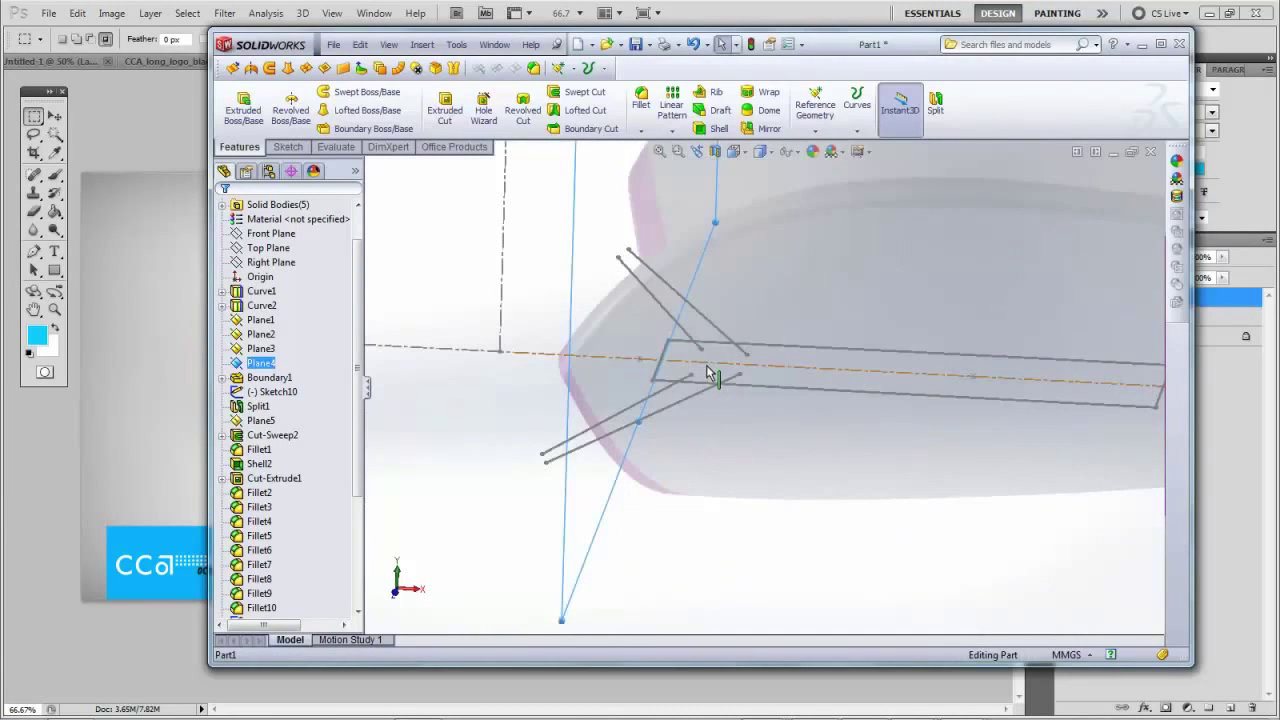
# Add a sketch point on the horizontal construction line of the Main Side Bottom sketch, at about X -242.75 mm, and exit the sketch
pyautogui.click(724, 370)
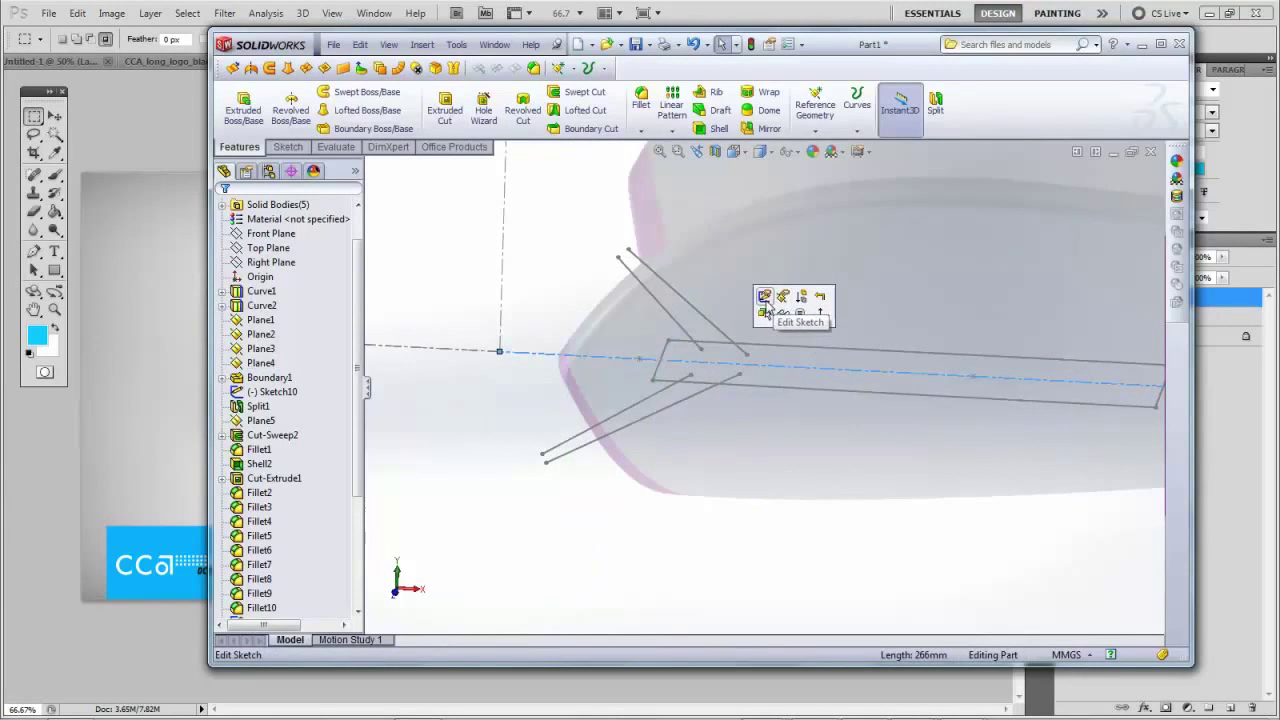
pyautogui.click(765, 297)
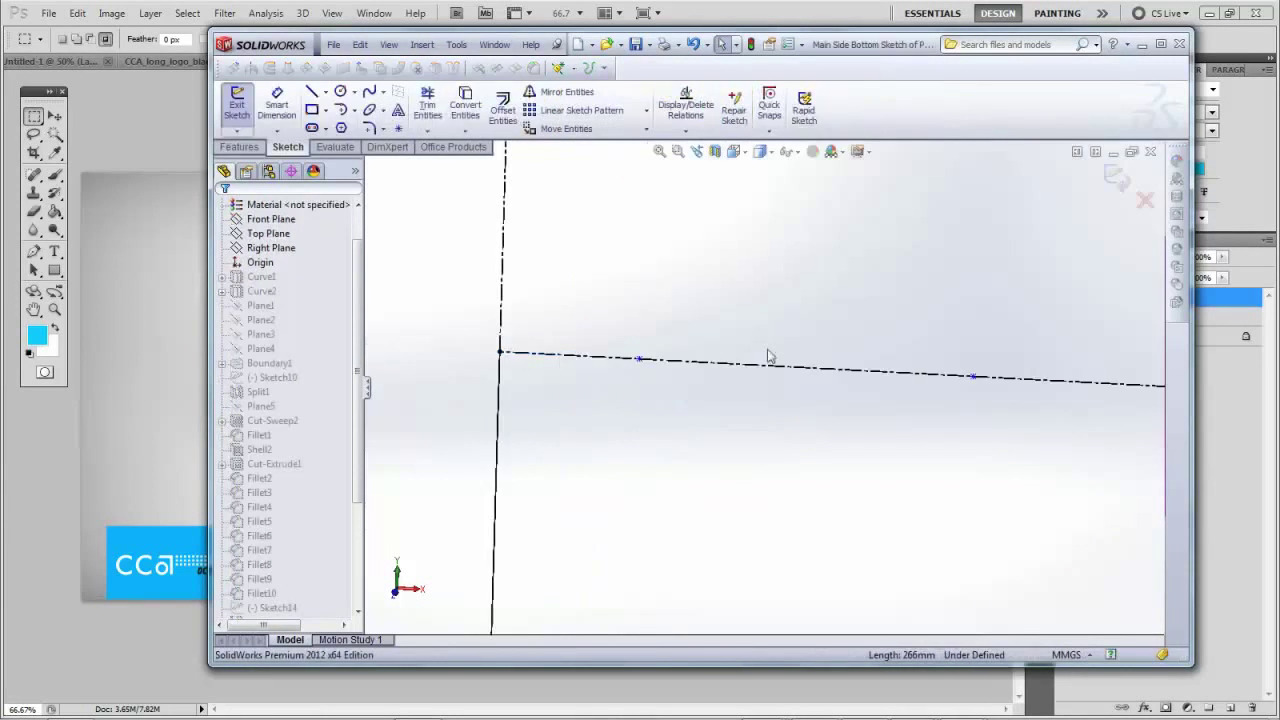
pyautogui.click(398, 130)
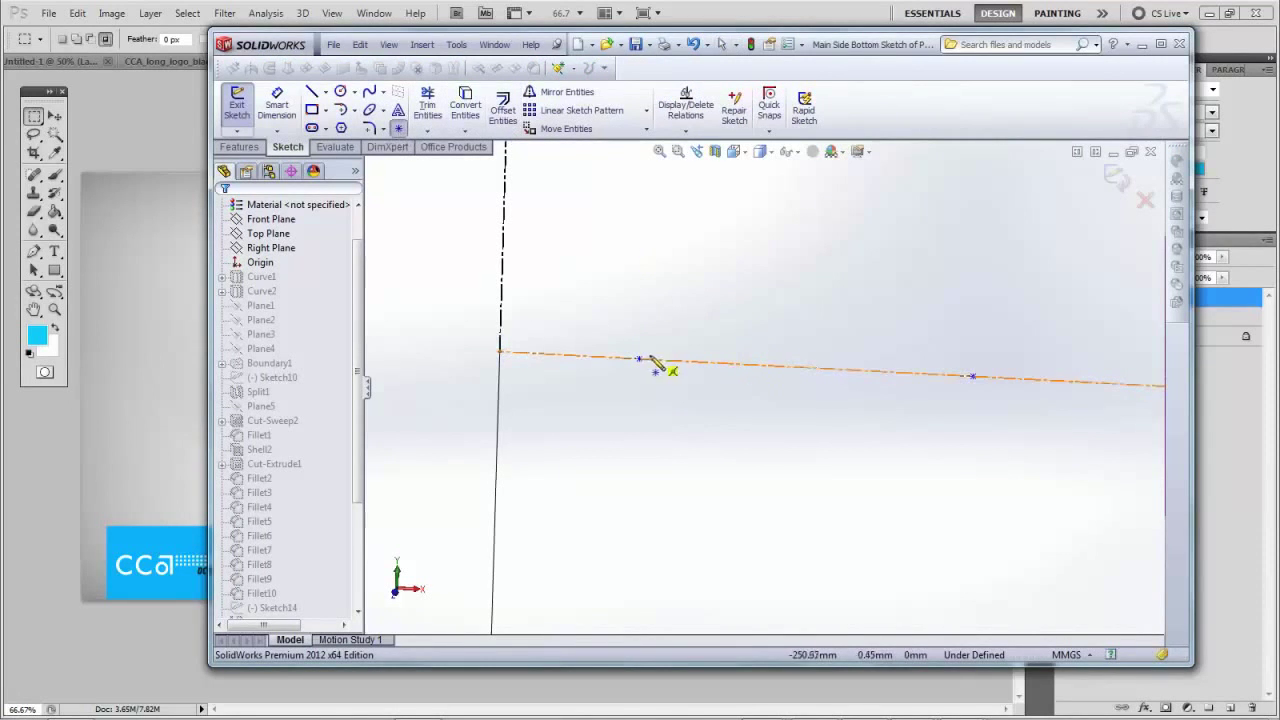
pyautogui.click(731, 367)
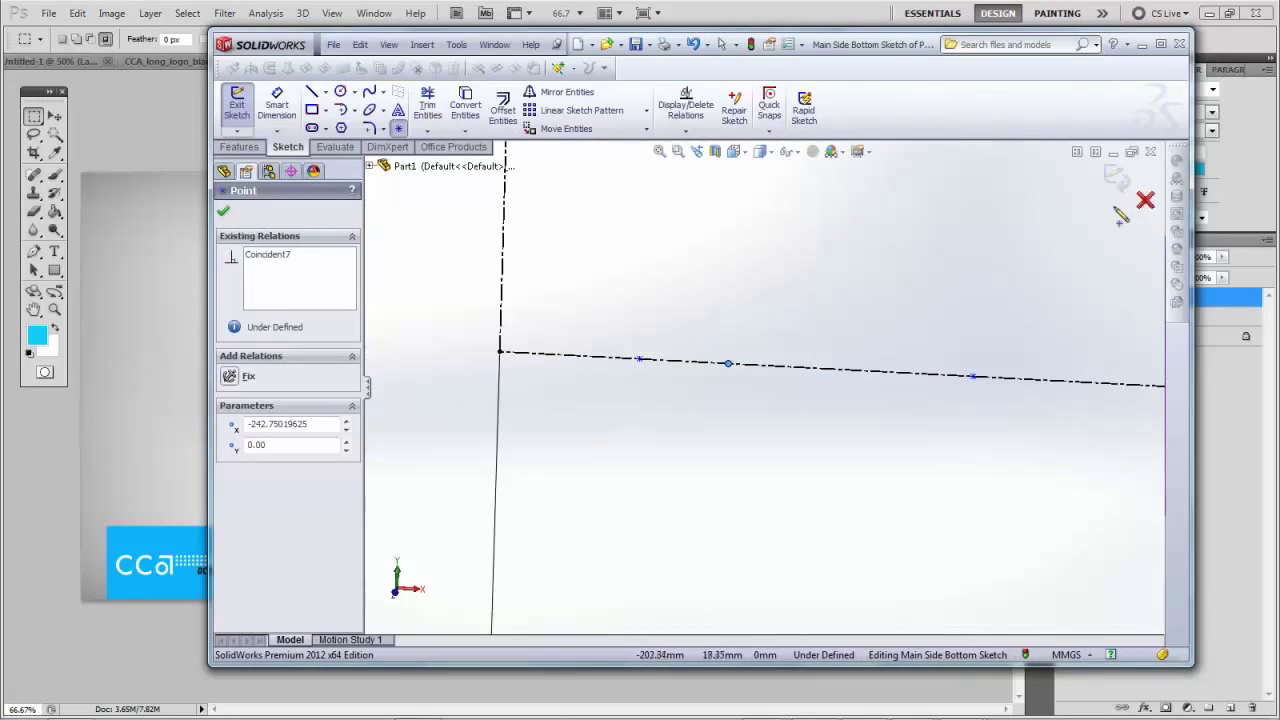
pyautogui.click(1116, 180)
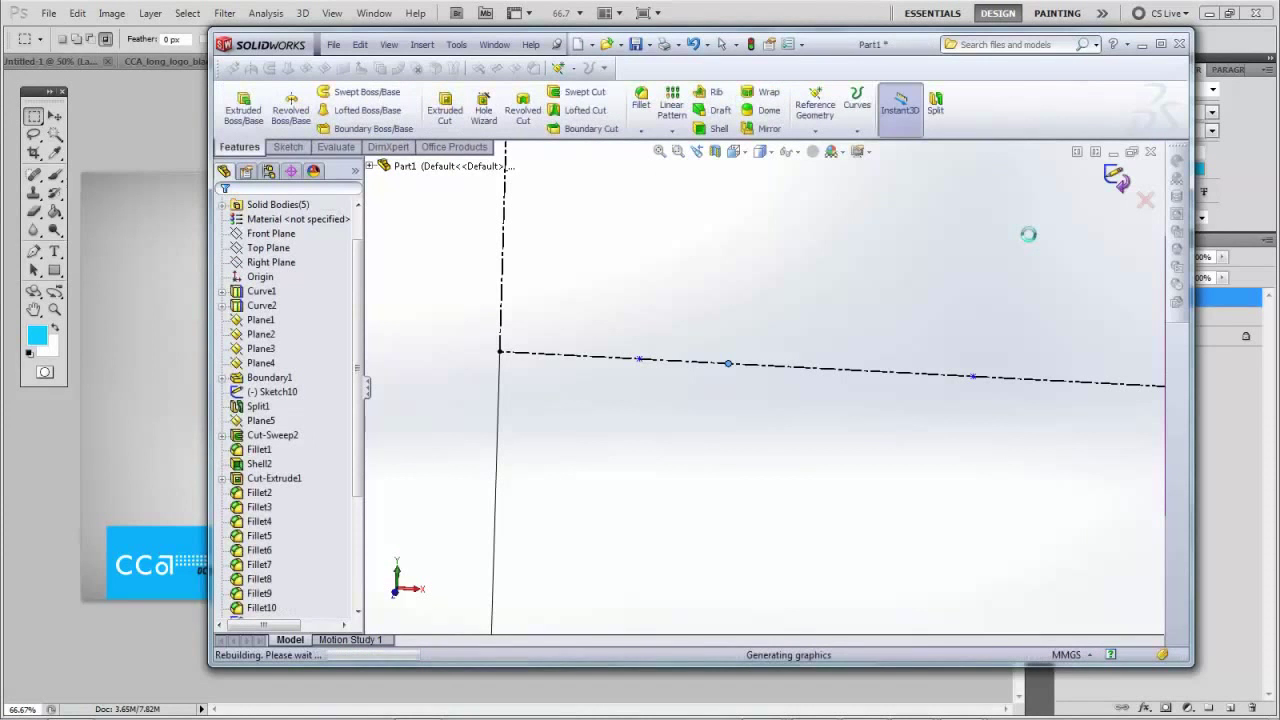
pyautogui.scroll(10, 912, 283)
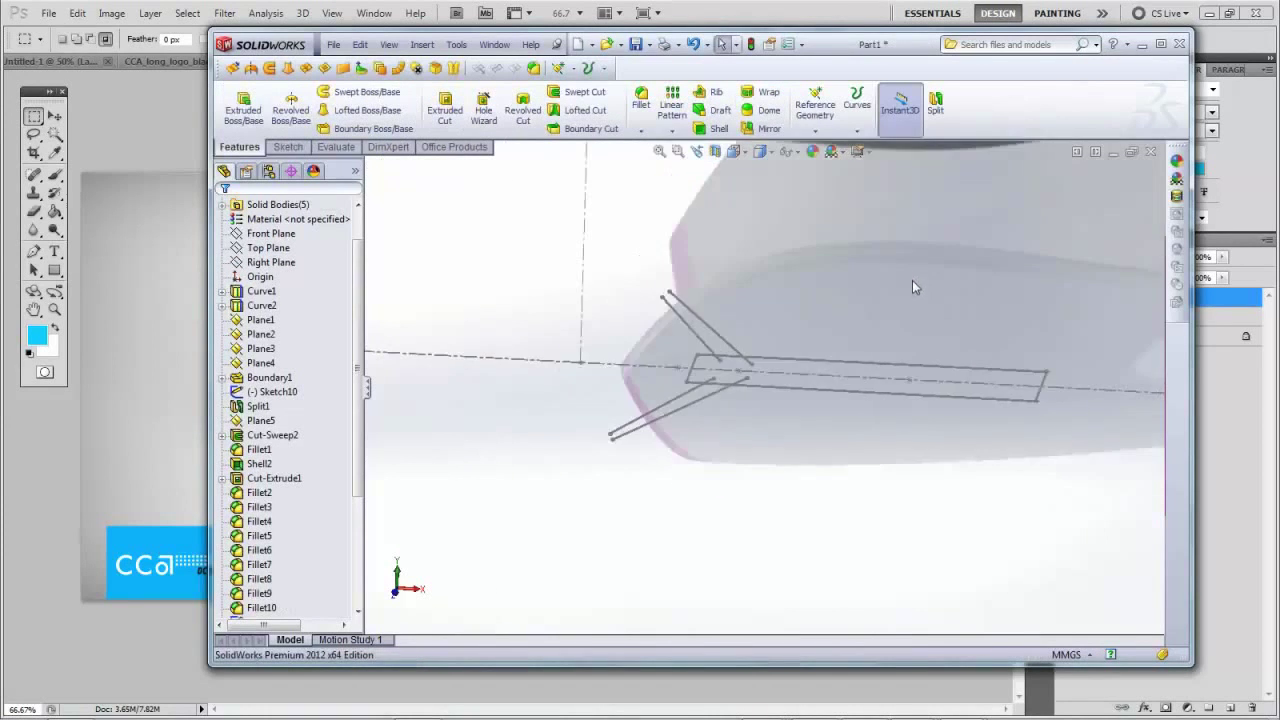
# Create a reference plane parallel to Plane4 through the new sketch point near the rear end of the saddle's central slot
pyautogui.click(762, 152)
pyautogui.click(772, 247)
pyautogui.scroll(-8, 710, 381)
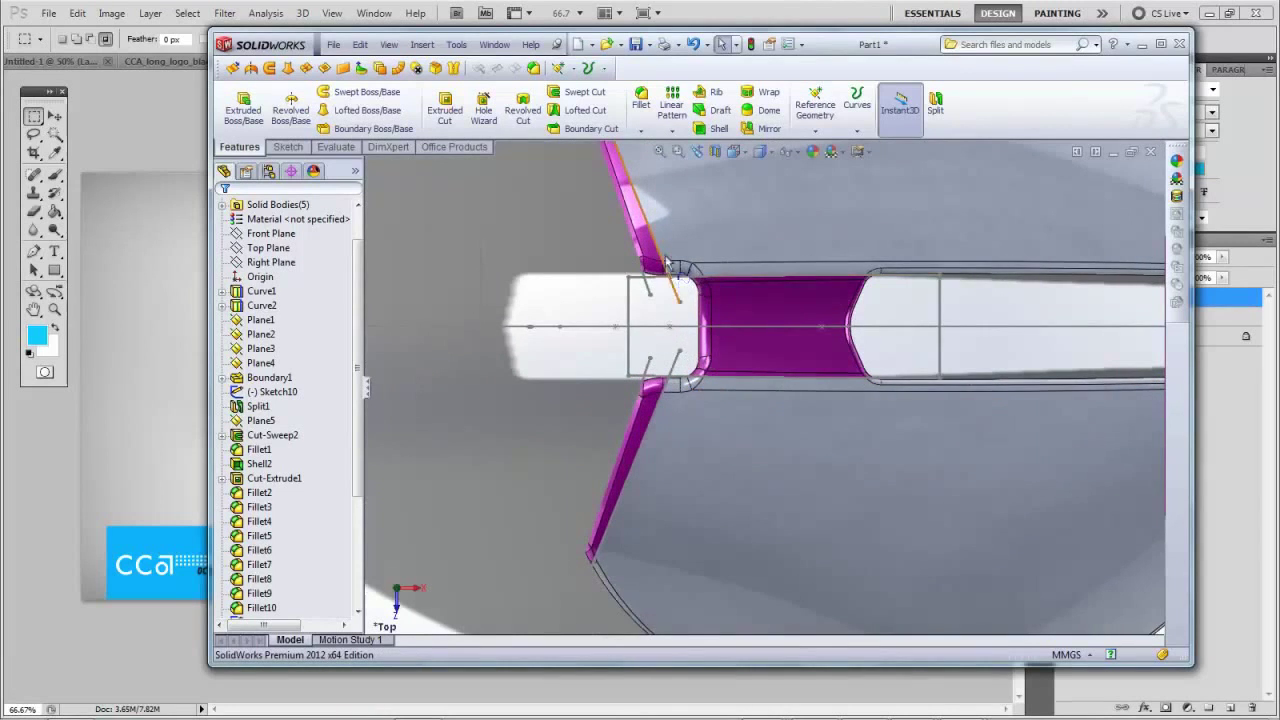
pyautogui.scroll(3, 675, 300)
pyautogui.scroll(-6, 705, 330)
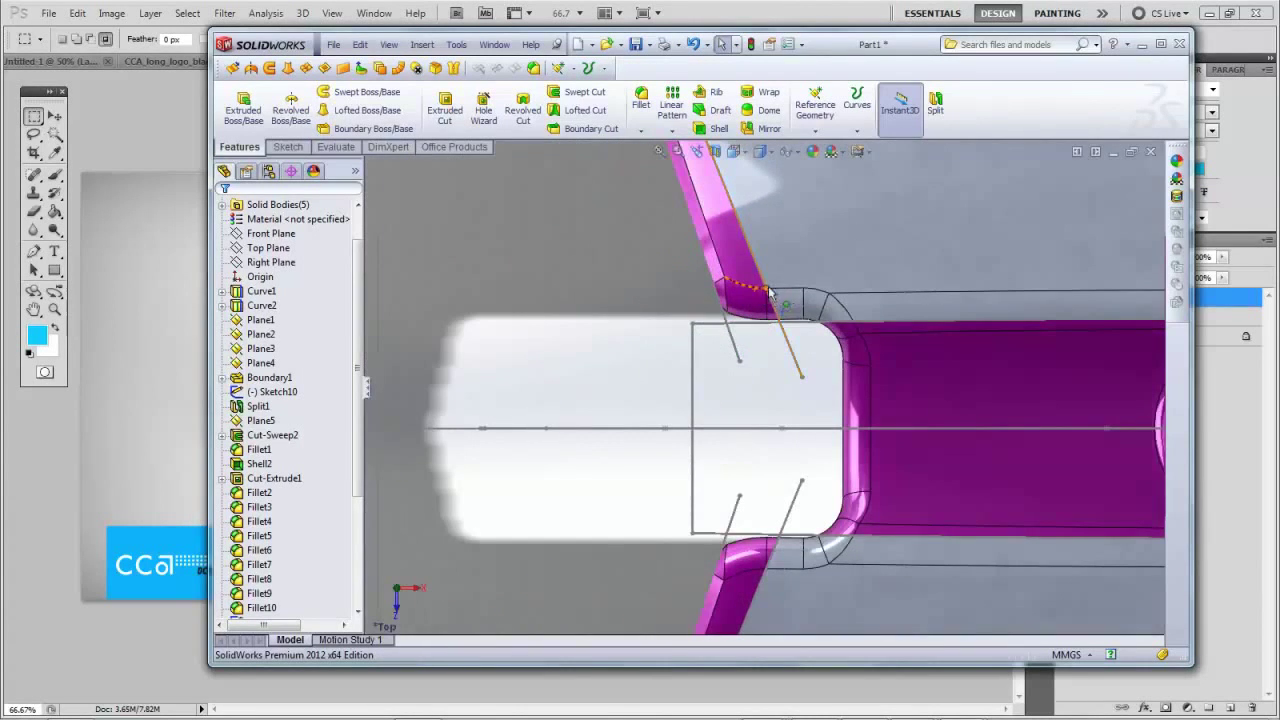
pyautogui.scroll(5, 768, 290)
pyautogui.click(270, 377)
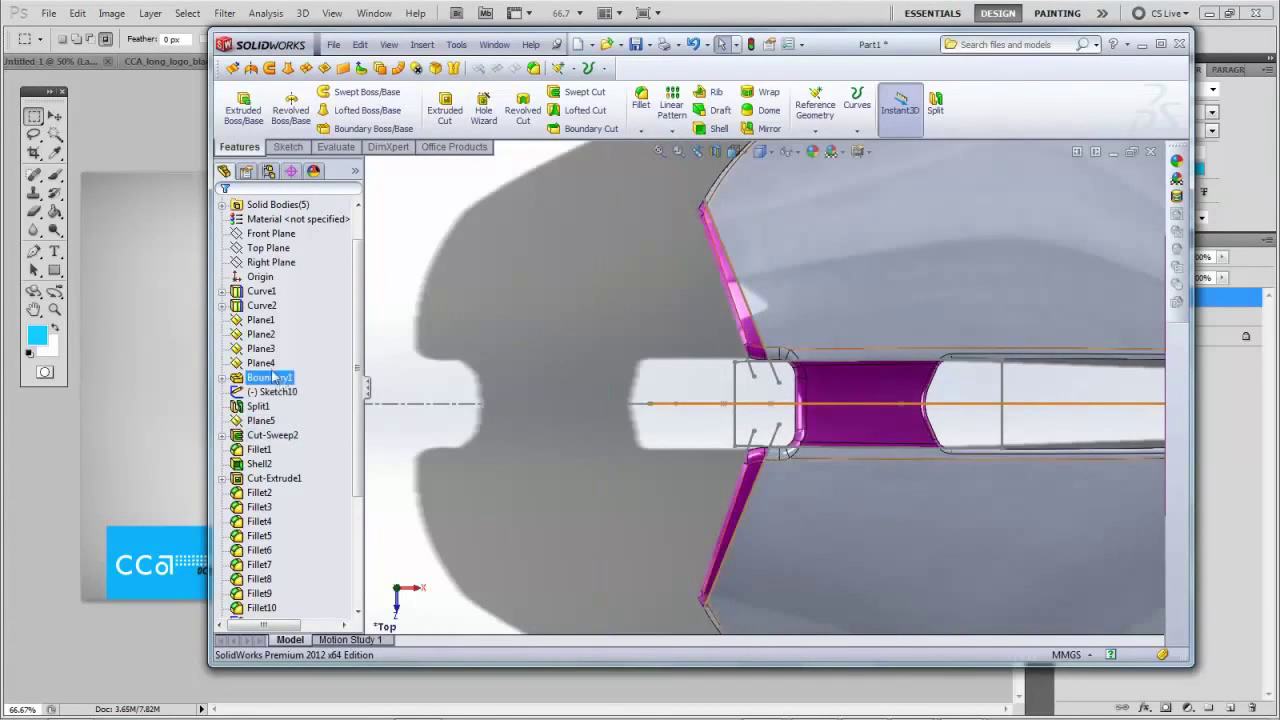
pyautogui.click(266, 364)
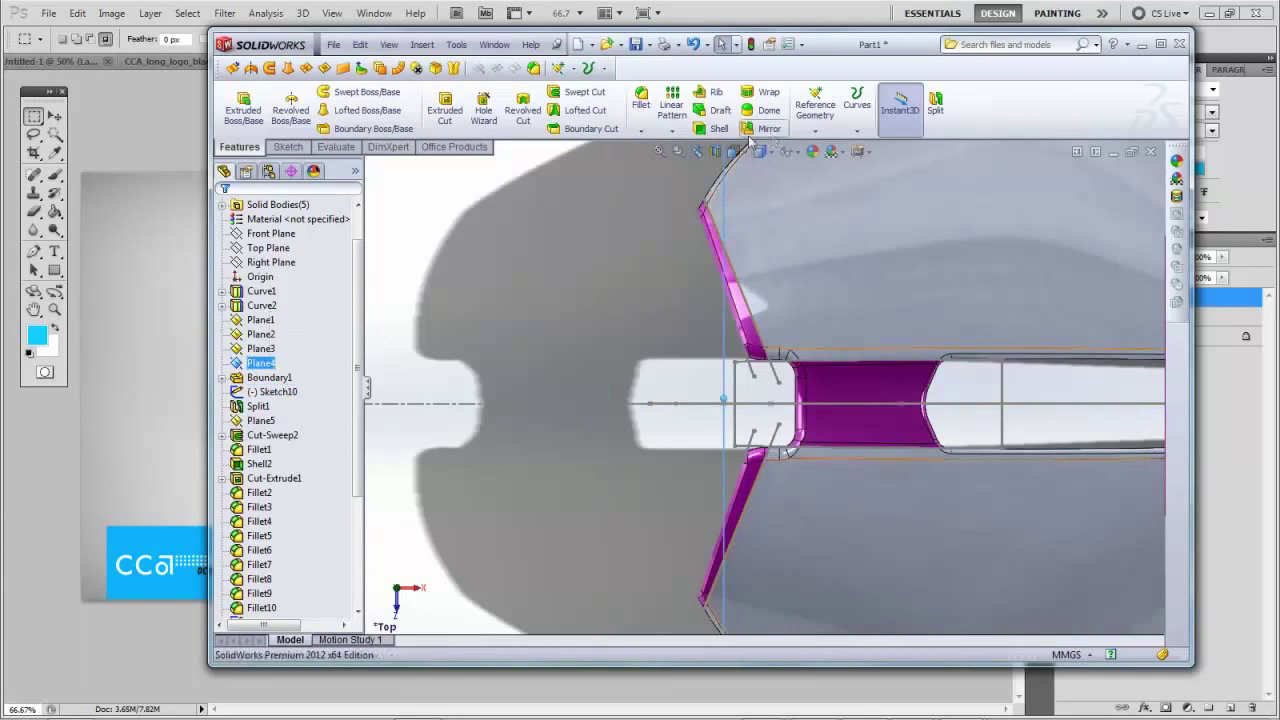
pyautogui.click(815, 128)
pyautogui.click(831, 147)
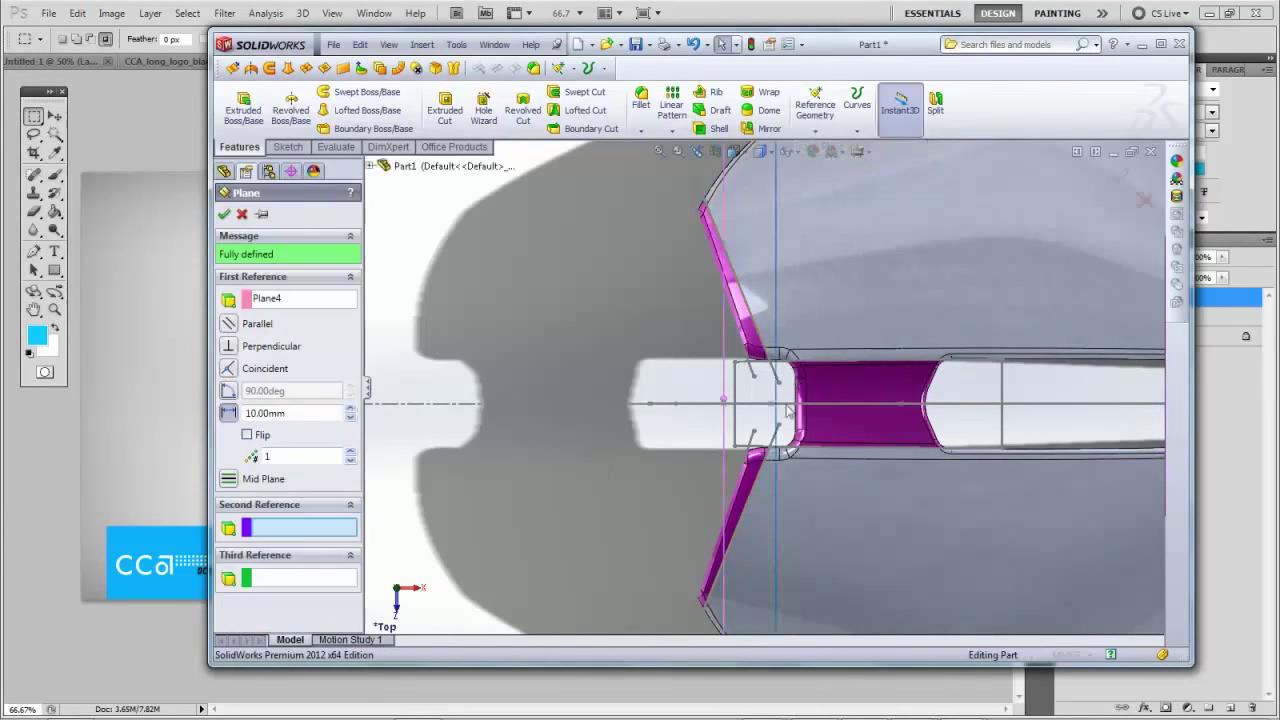
pyautogui.moveTo(555, 424)
pyautogui.mouseDown(button='middle')
pyautogui.moveTo(557, 350)
pyautogui.moveTo(555, 430)
pyautogui.mouseUp(button='middle')
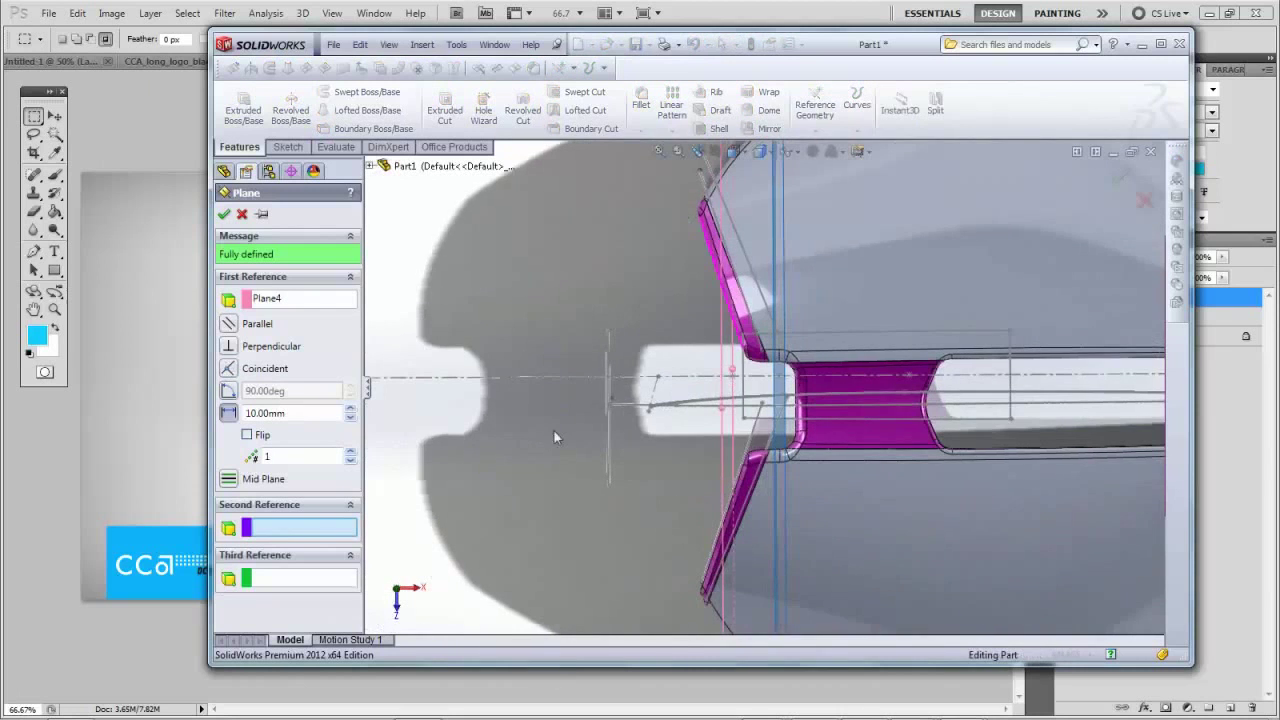
pyautogui.click(780, 379)
pyautogui.moveTo(780, 379)
pyautogui.mouseDown(button='middle')
pyautogui.moveTo(794, 283)
pyautogui.moveTo(757, 390)
pyautogui.mouseUp(button='middle')
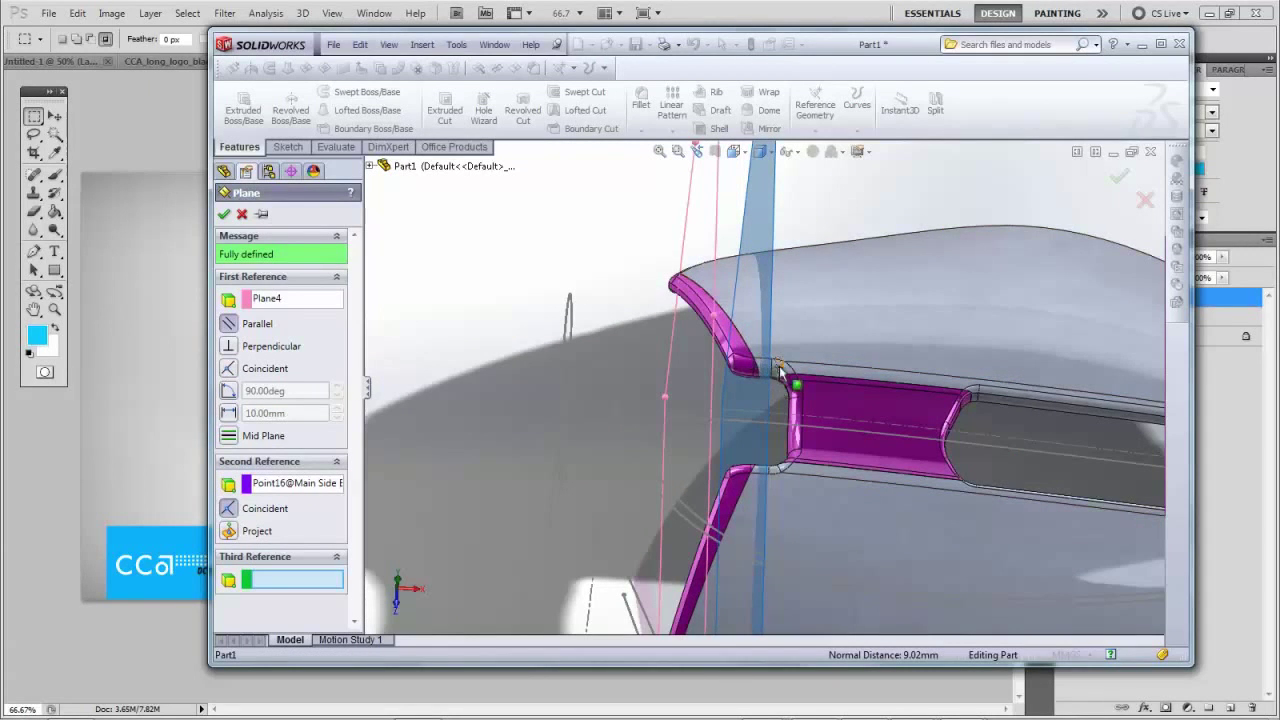
pyautogui.moveTo(772, 362)
pyautogui.mouseDown(button='middle')
pyautogui.moveTo(765, 425)
pyautogui.moveTo(766, 380)
pyautogui.mouseUp(button='middle')
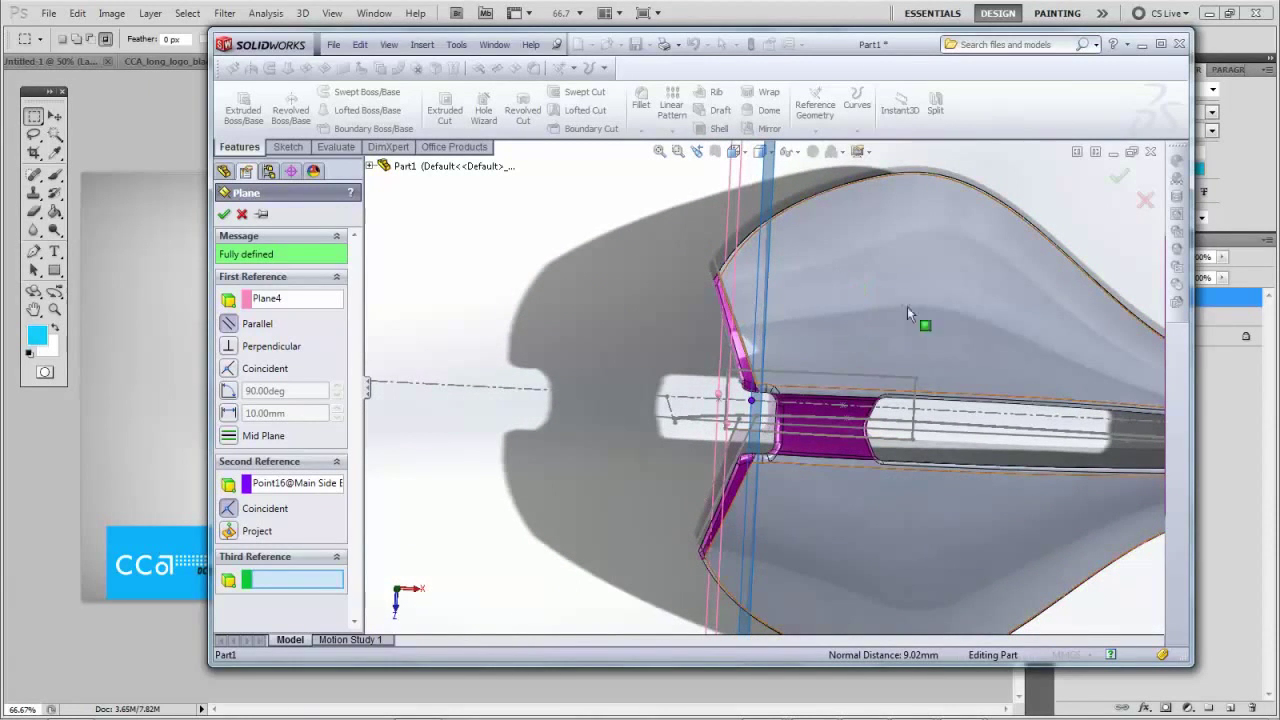
pyautogui.click(225, 218)
# Apply a section view at the new plane with the cut direction reversed, keeping the front part of the saddle
pyautogui.moveTo(618, 302)
pyautogui.mouseDown(button='middle')
pyautogui.moveTo(664, 155)
pyautogui.moveTo(740, 312)
pyautogui.mouseUp(button='middle')
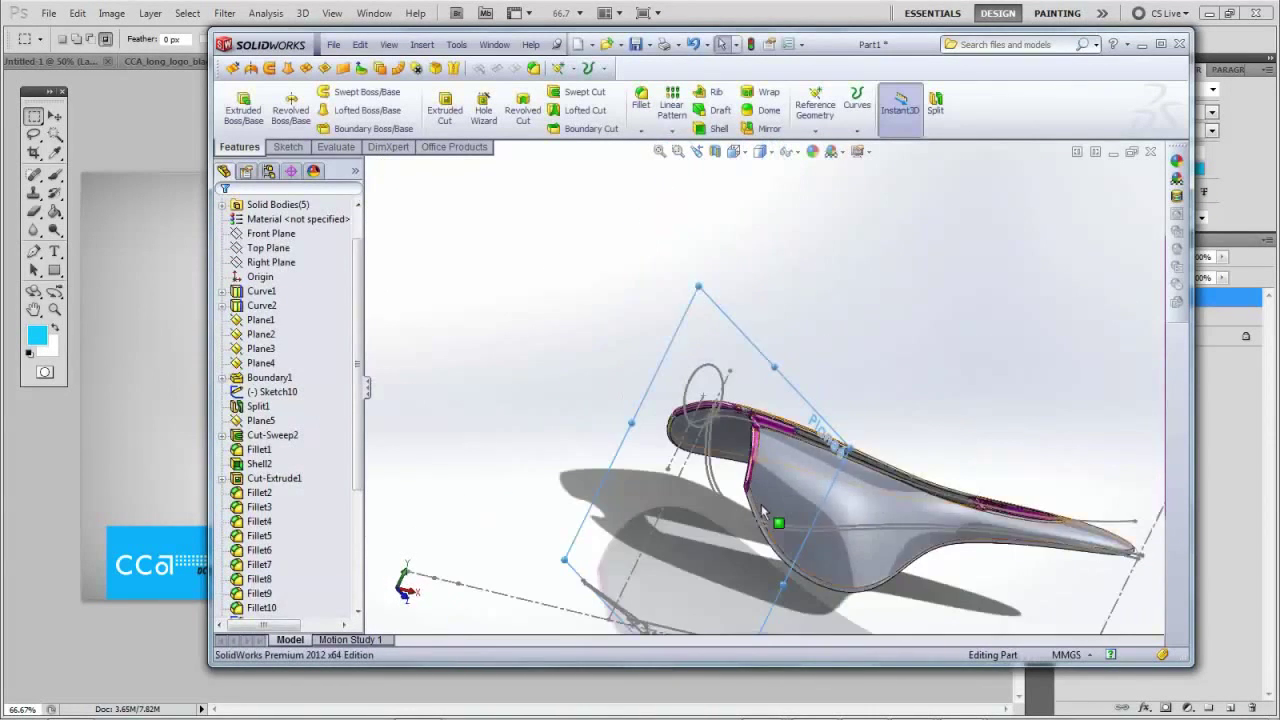
pyautogui.moveTo(758, 448)
pyautogui.mouseDown(button='middle')
pyautogui.moveTo(806, 512)
pyautogui.moveTo(731, 215)
pyautogui.mouseUp(button='middle')
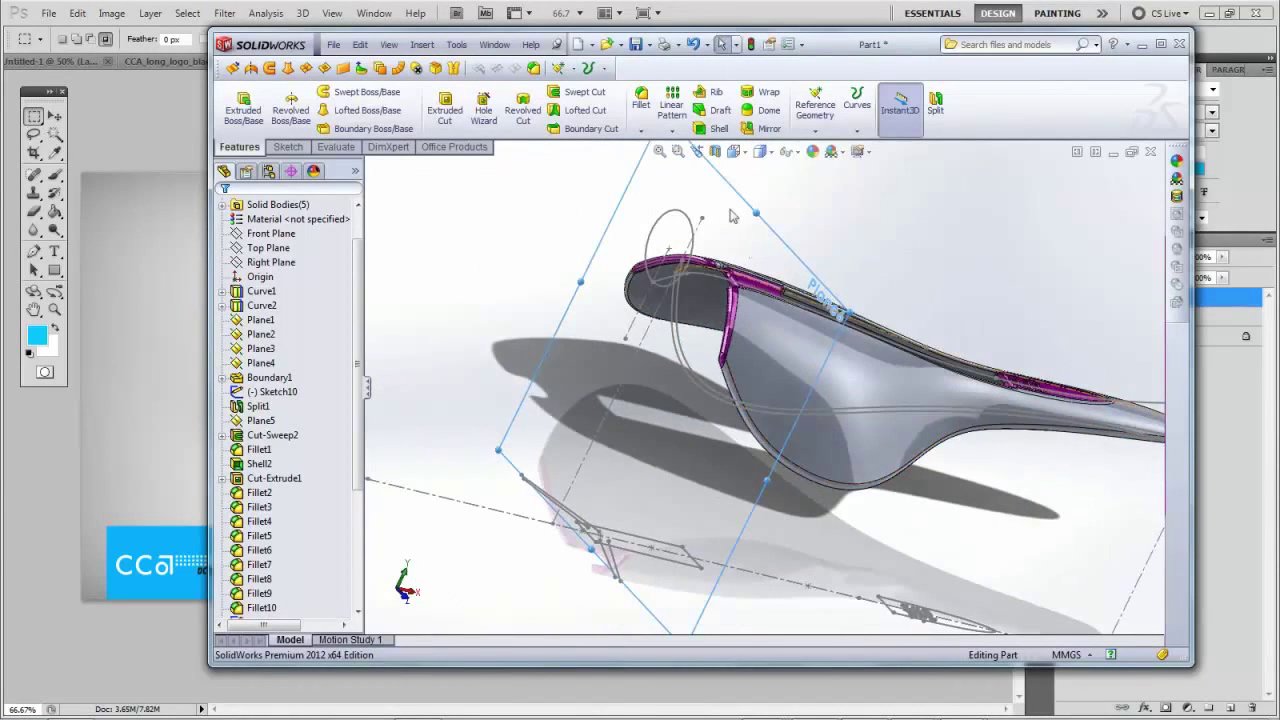
pyautogui.click(715, 151)
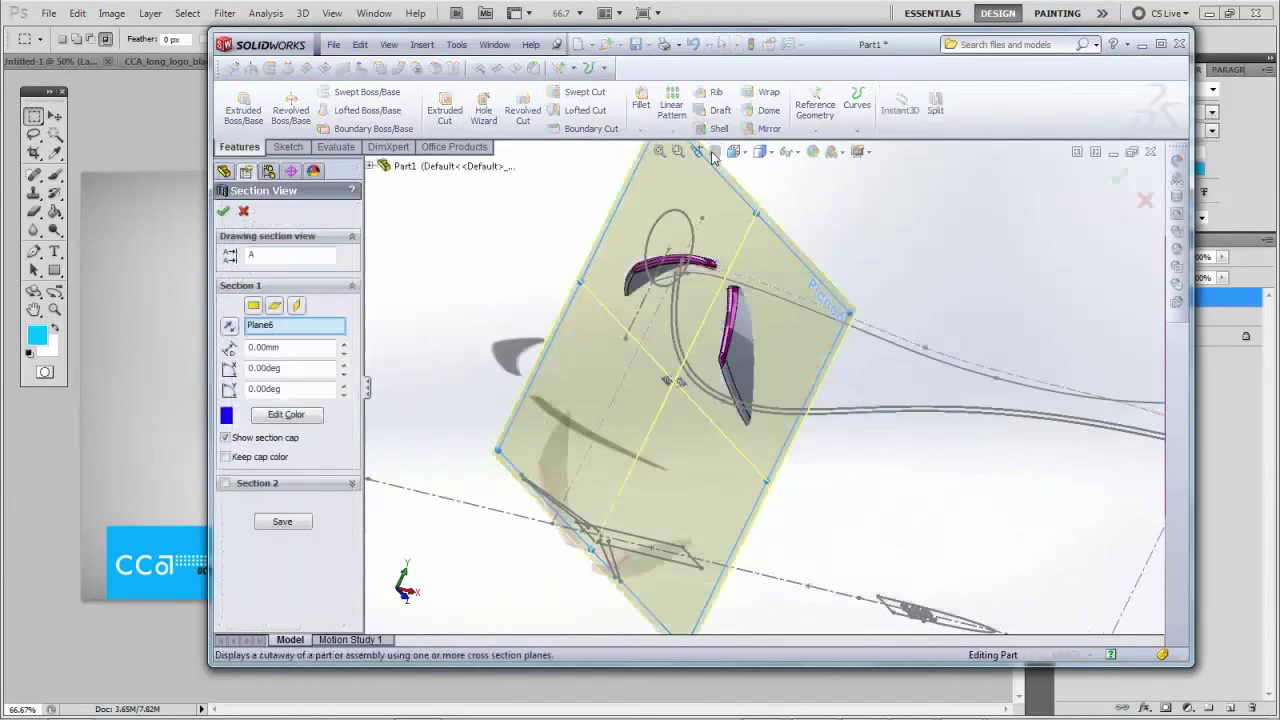
pyautogui.click(229, 330)
pyautogui.moveTo(671, 368); pyautogui.dragTo(689, 391, button='middle')
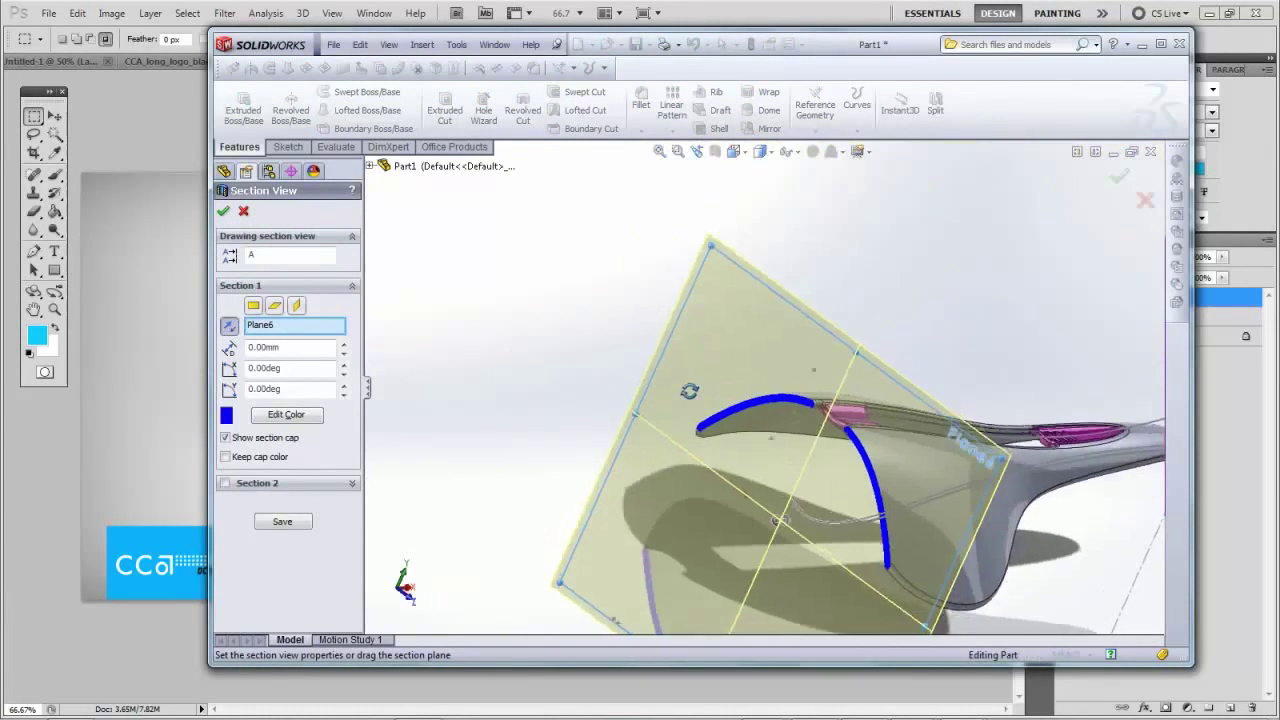
pyautogui.scroll(2, 751, 420)
pyautogui.scroll(-3, 866, 474)
pyautogui.moveTo(818, 488); pyautogui.dragTo(640, 440, button='middle')
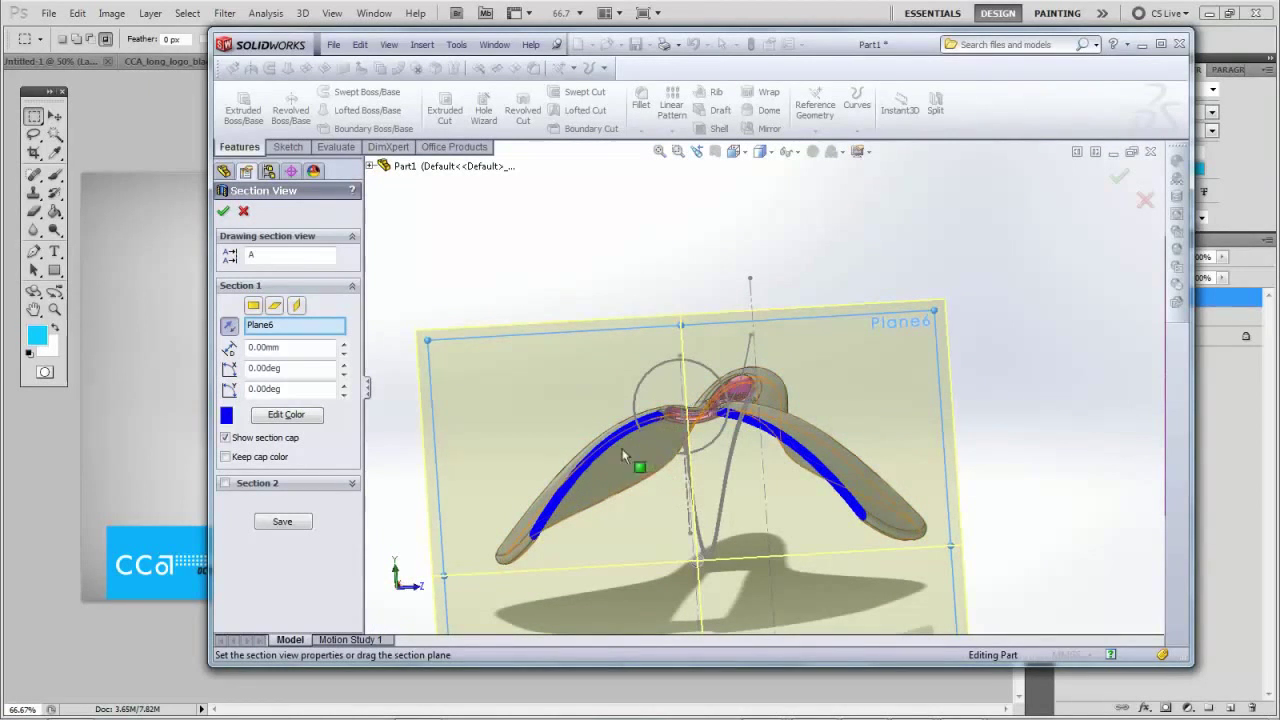
pyautogui.click(223, 212)
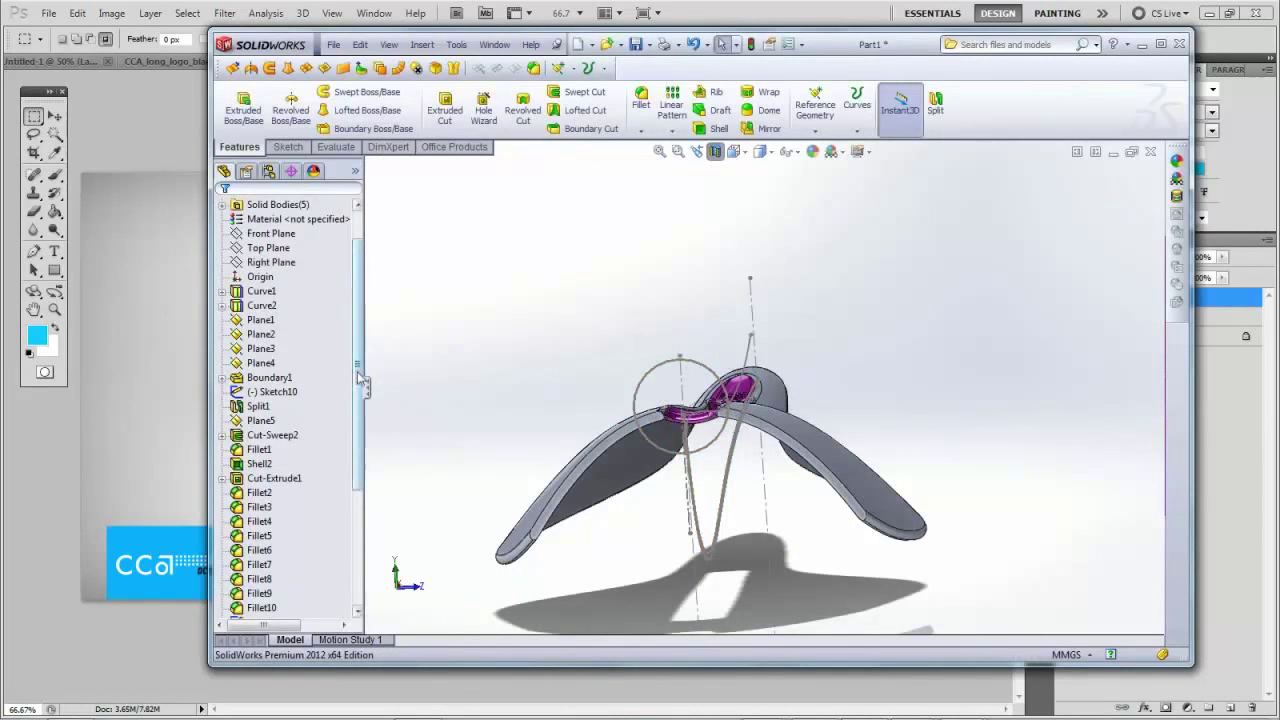
# Start a sketch on Plane6 and orient the view normal to it, facing the sectioned rear of the saddle
pyautogui.scroll(-5, 360, 378)
pyautogui.click(258, 608)
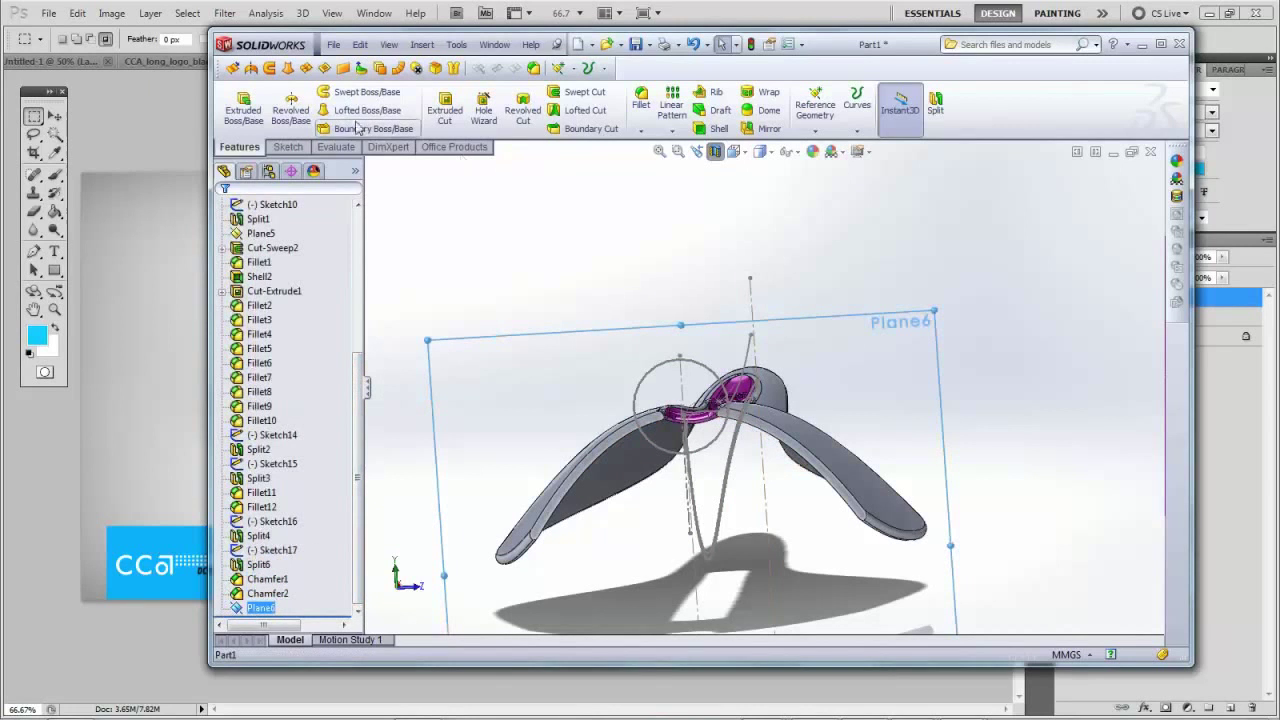
pyautogui.click(287, 147)
pyautogui.click(237, 105)
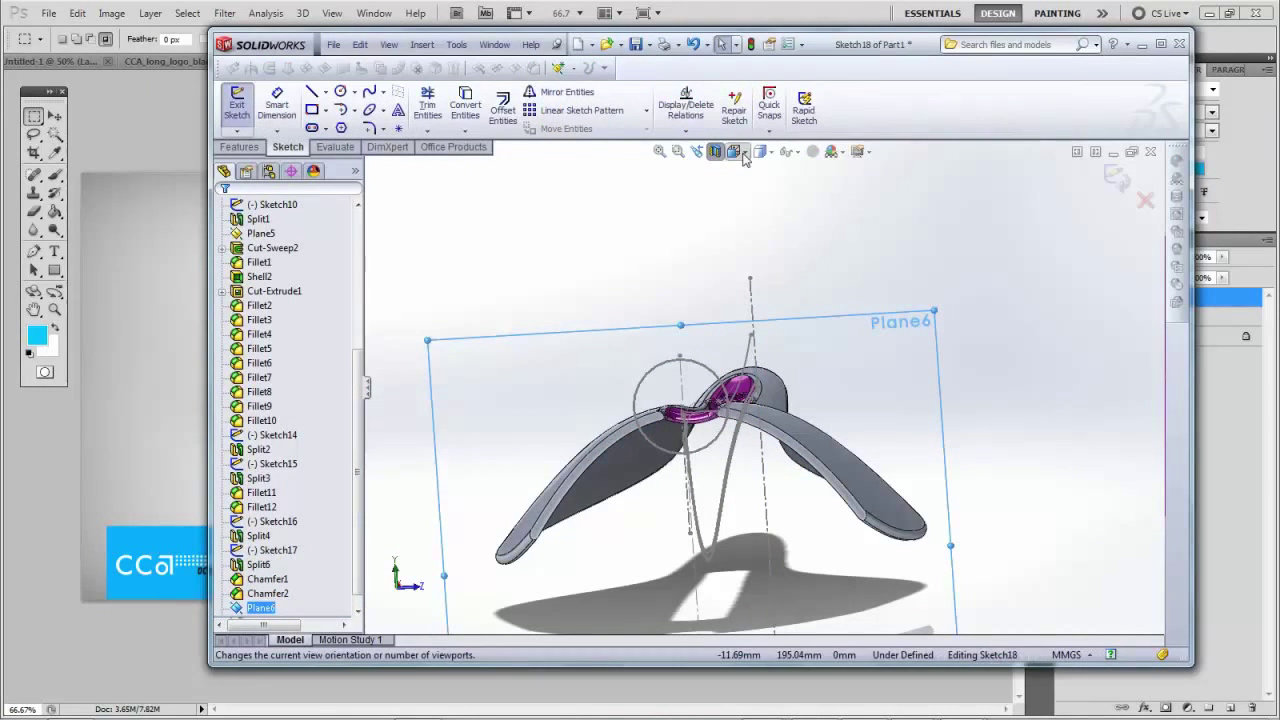
pyautogui.click(736, 151)
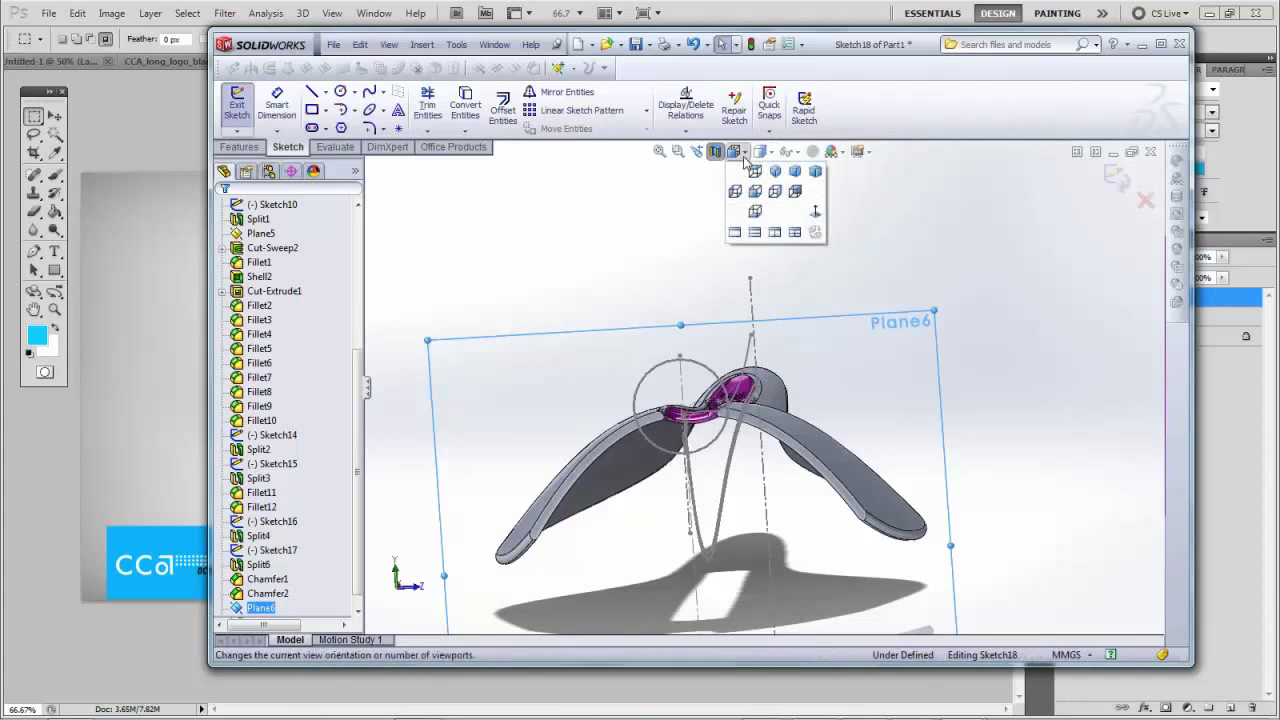
pyautogui.click(814, 215)
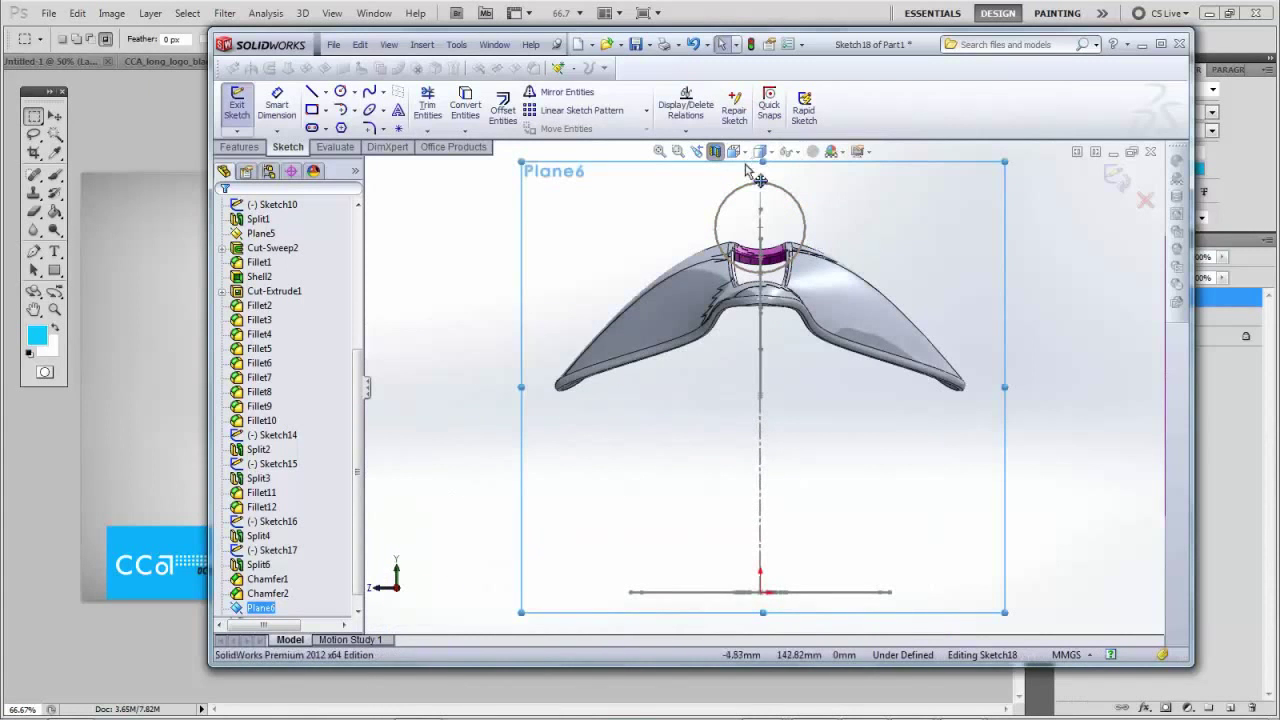
pyautogui.click(746, 155)
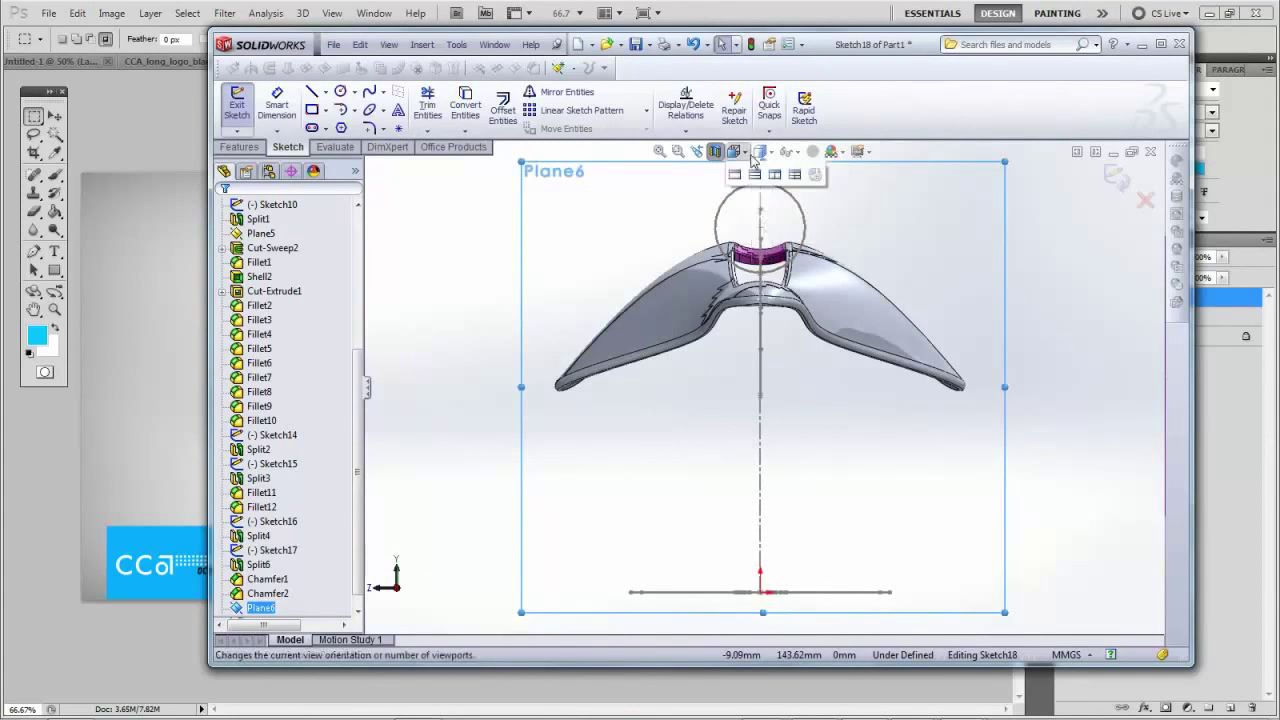
pyautogui.click(812, 218)
pyautogui.scroll(-5, 754, 299)
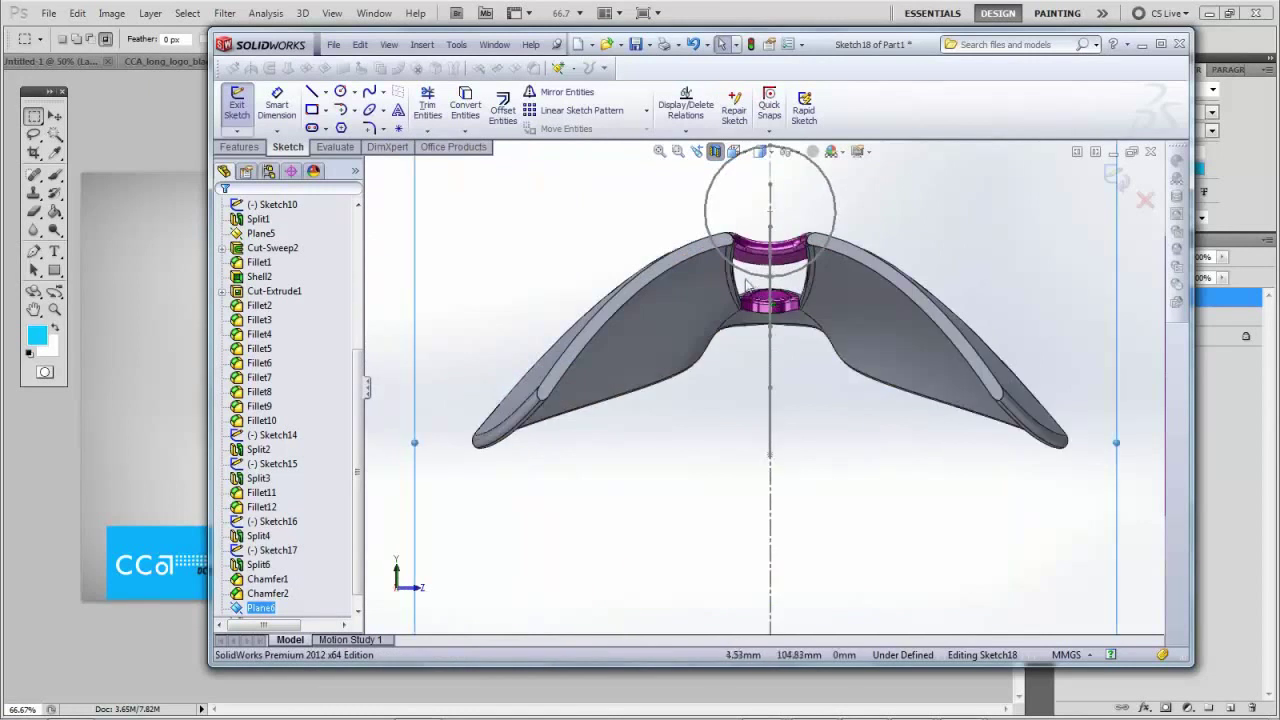
pyautogui.scroll(4, 625, 345)
pyautogui.scroll(-2, 615, 334)
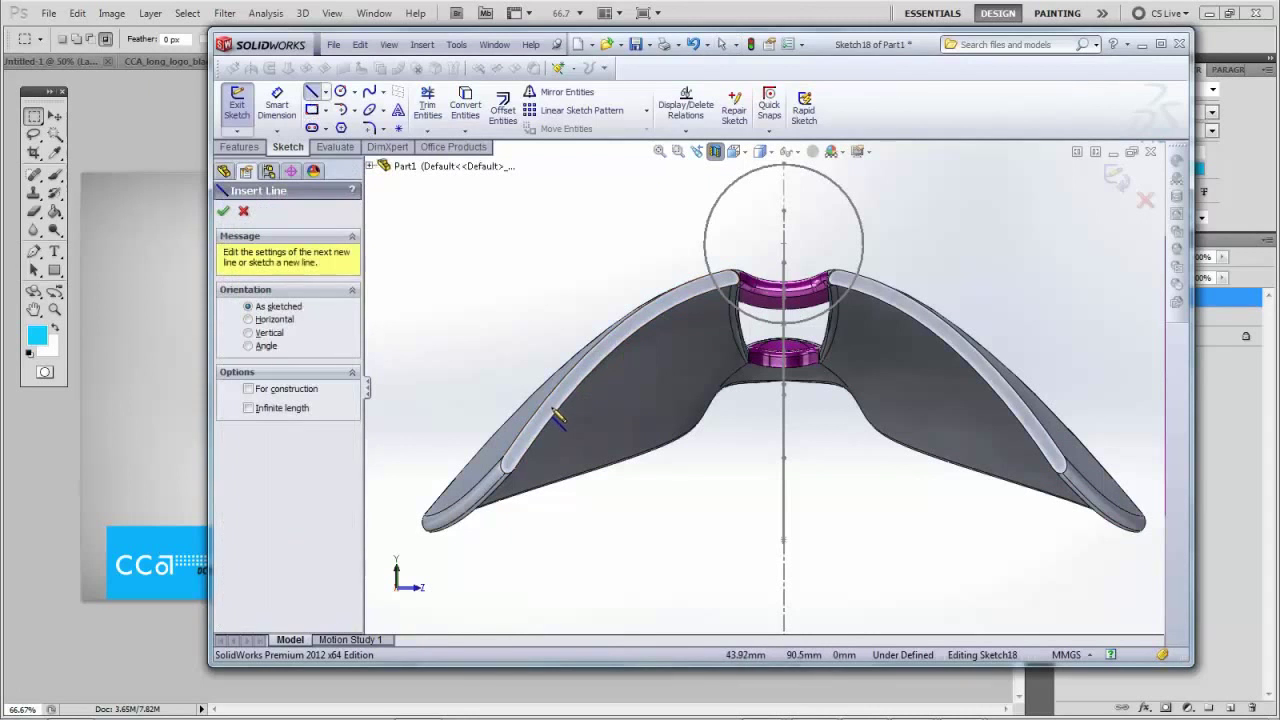
# Sketch a closed four-sided line profile under one saddle wing, with its first side about 19.8 mm along the cut shell, and exit the sketch
pyautogui.click(552, 410)
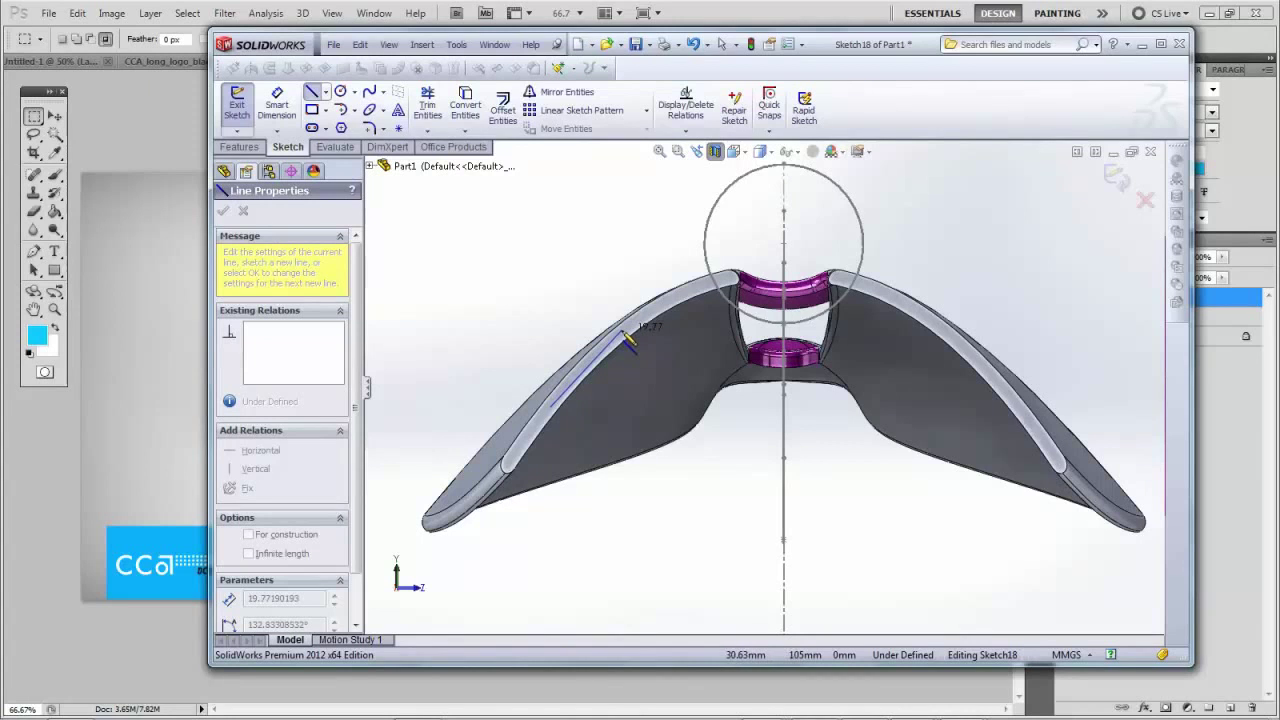
pyautogui.click(621, 331)
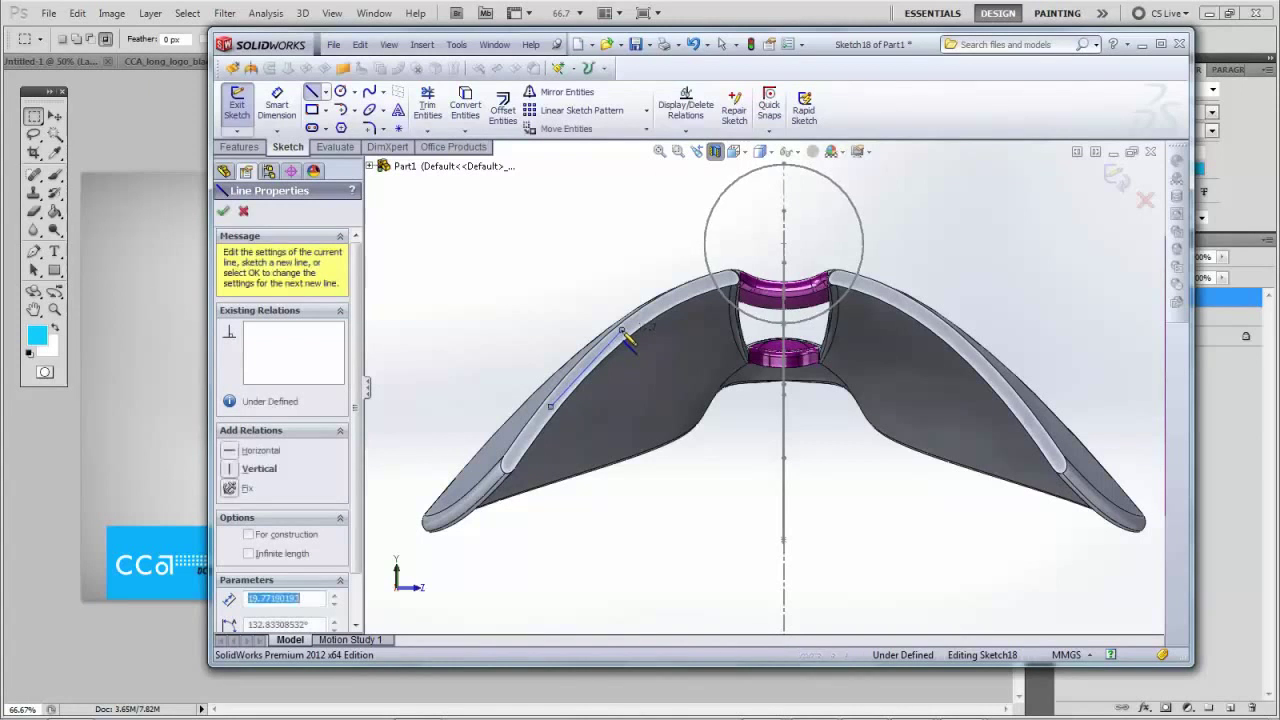
pyautogui.click(661, 408)
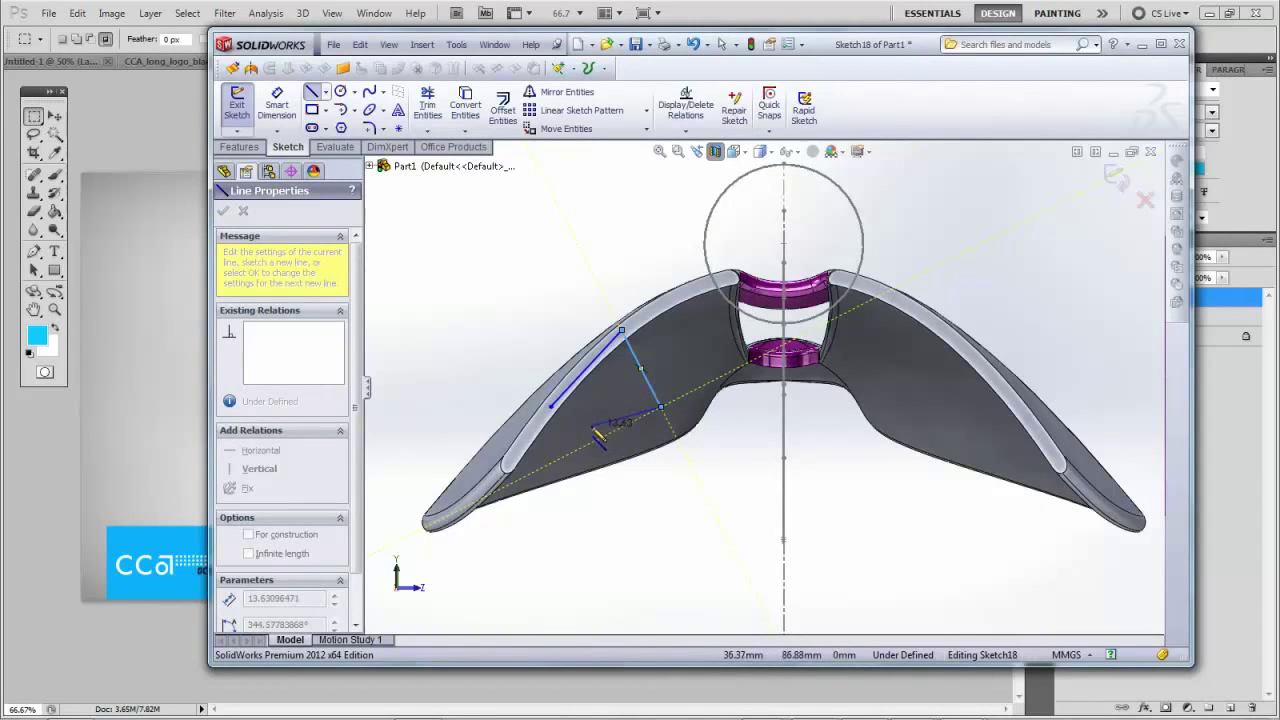
pyautogui.click(551, 407)
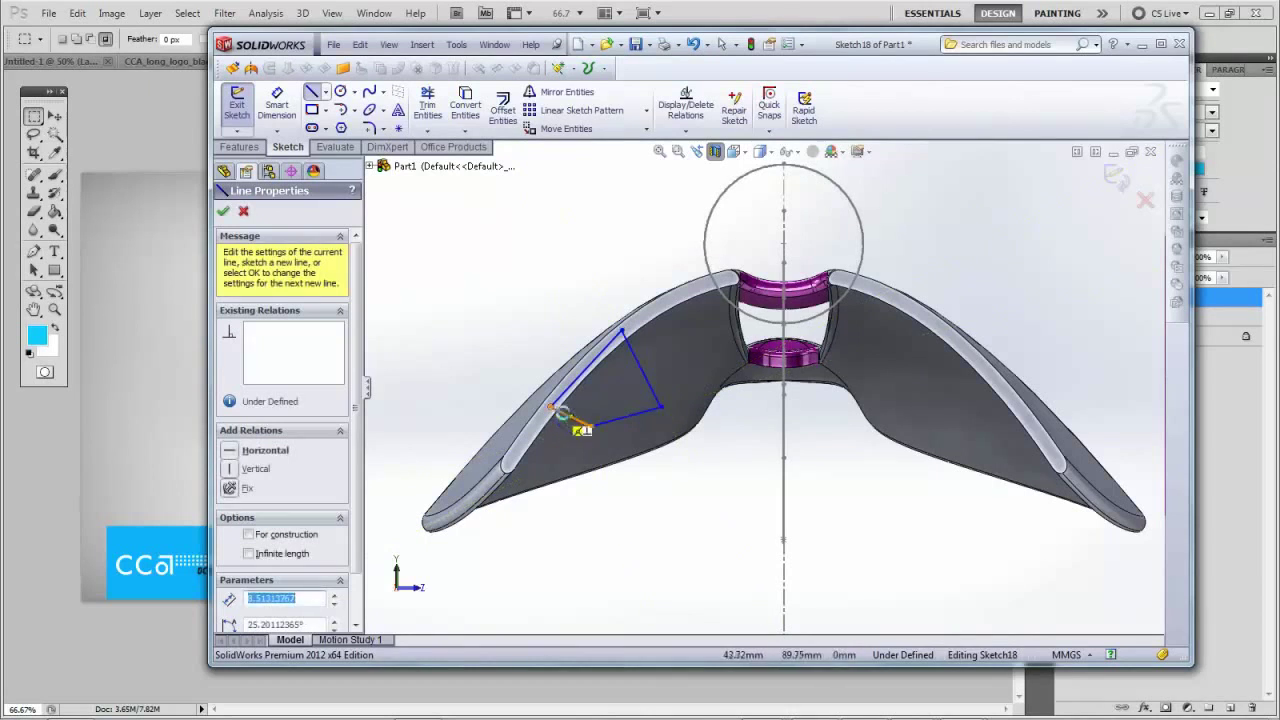
pyautogui.press('Escape')
pyautogui.scroll(-3, 629, 427)
pyautogui.scroll(2, 697, 419)
pyautogui.scroll(2, 697, 419)
pyautogui.scroll(-2, 697, 419)
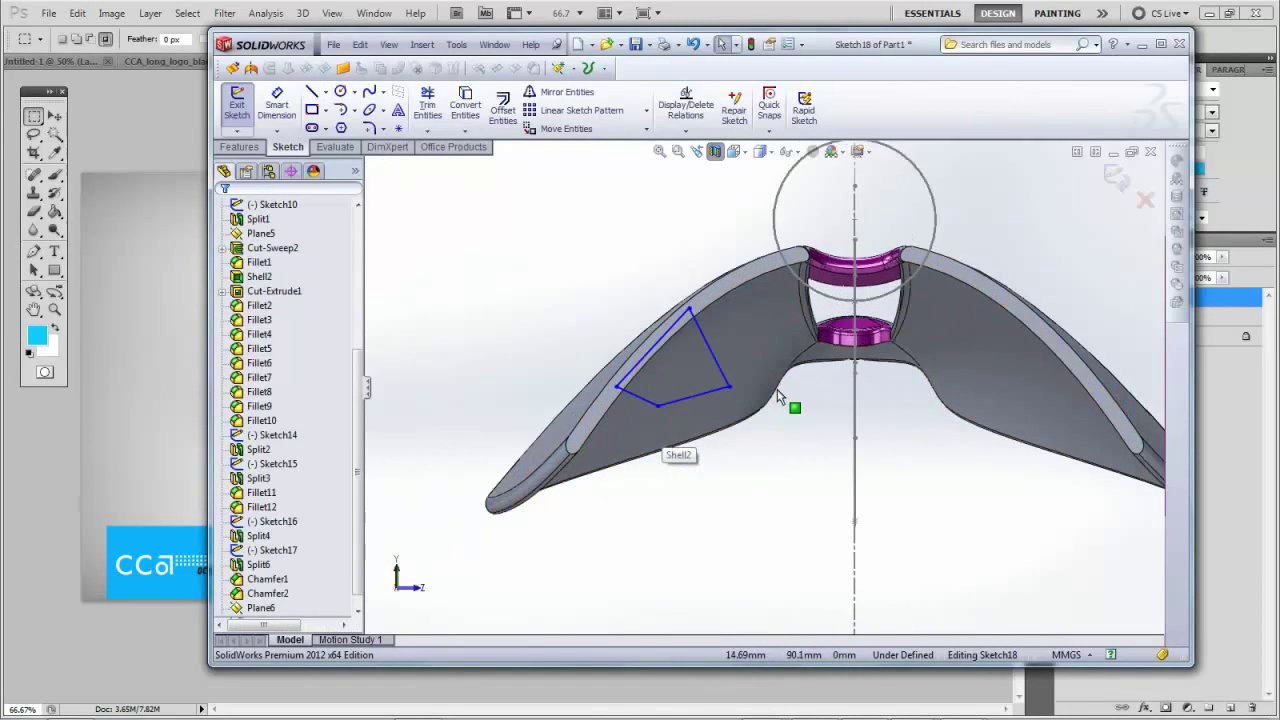
pyautogui.click(1116, 180)
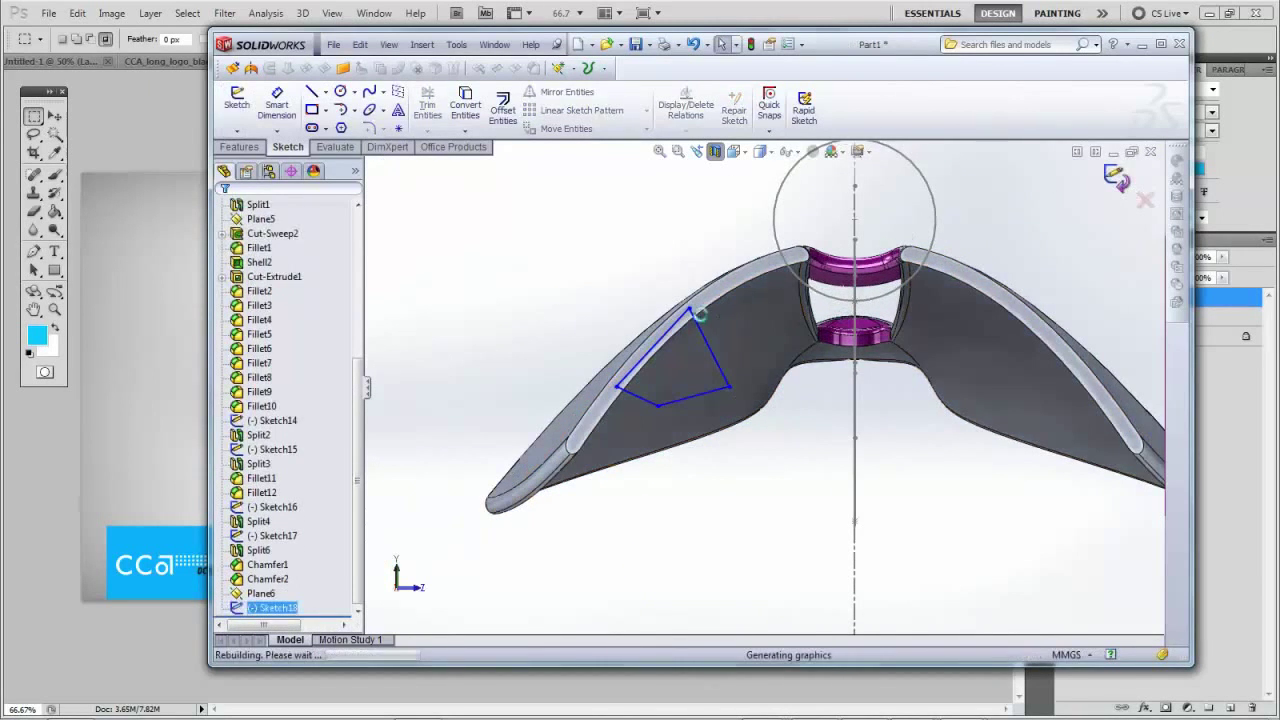
# Replace the current section view with one cut at Plane3, with a 0 mm offset
pyautogui.click(692, 312)
pyautogui.moveTo(586, 282); pyautogui.dragTo(795, 375, button='middle')
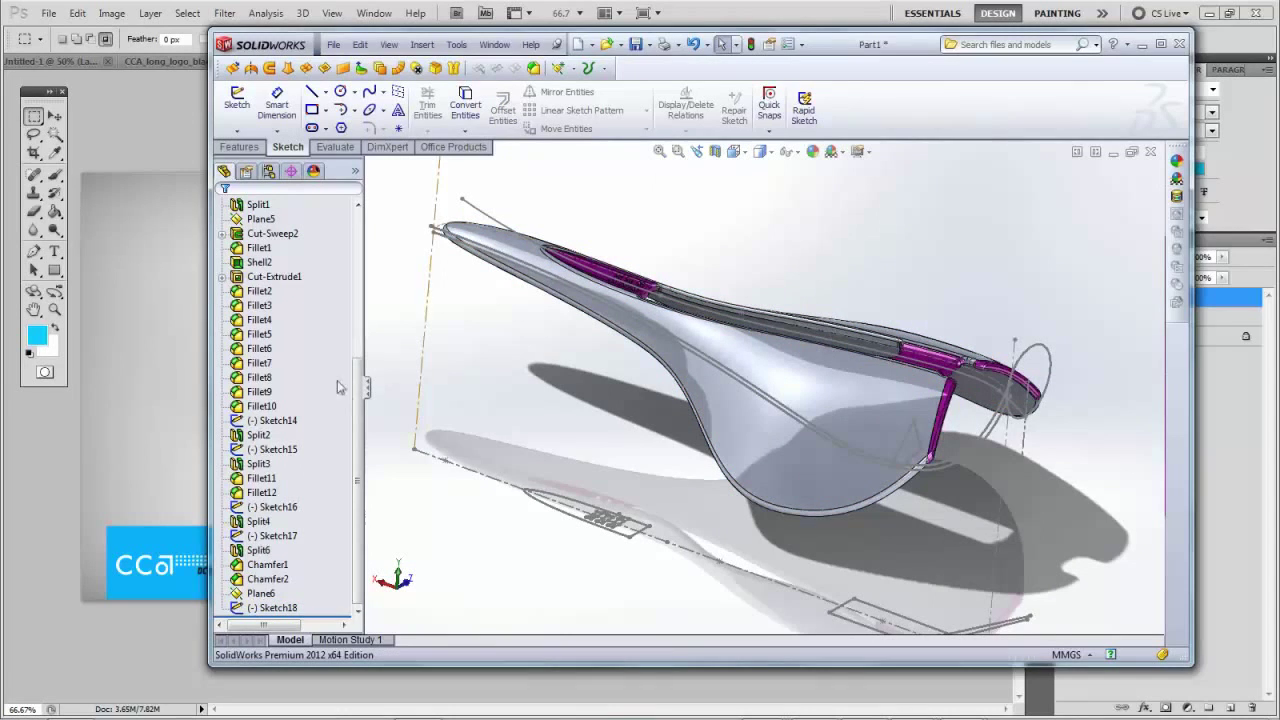
pyautogui.scroll(3, 356, 405)
pyautogui.click(260, 291)
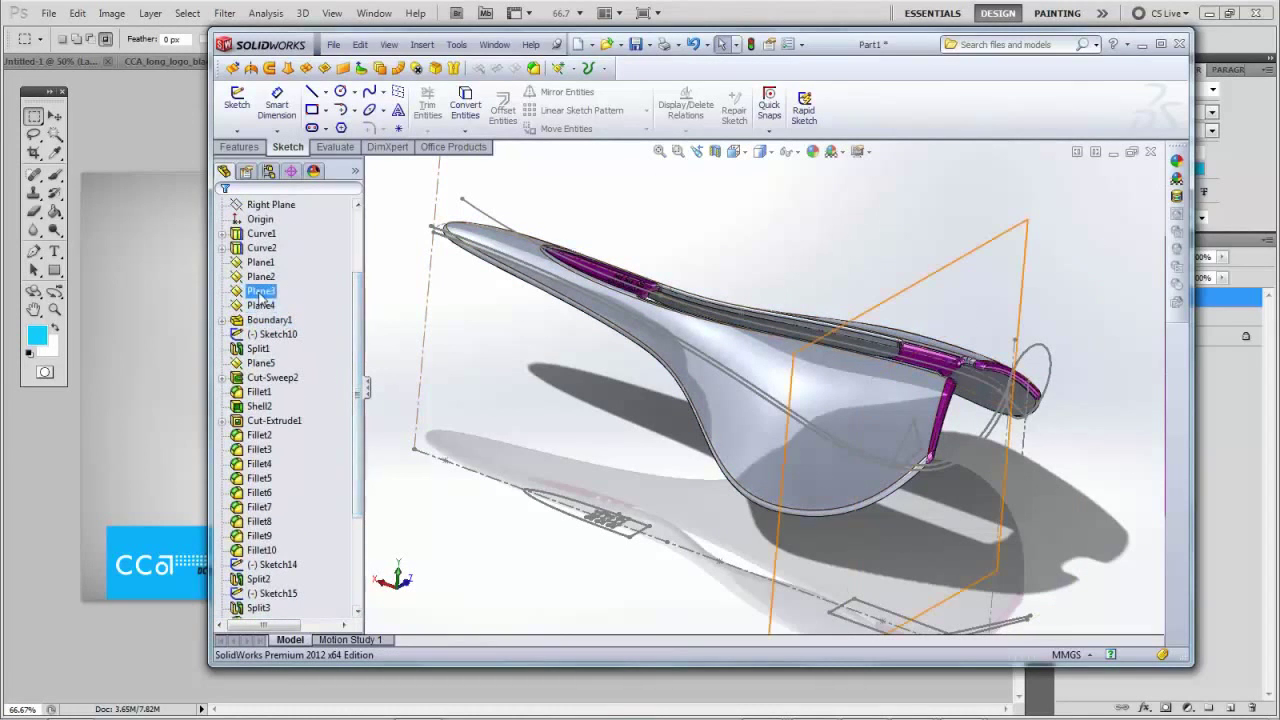
pyautogui.moveTo(548, 430); pyautogui.dragTo(527, 396, button='middle')
pyautogui.click(715, 152)
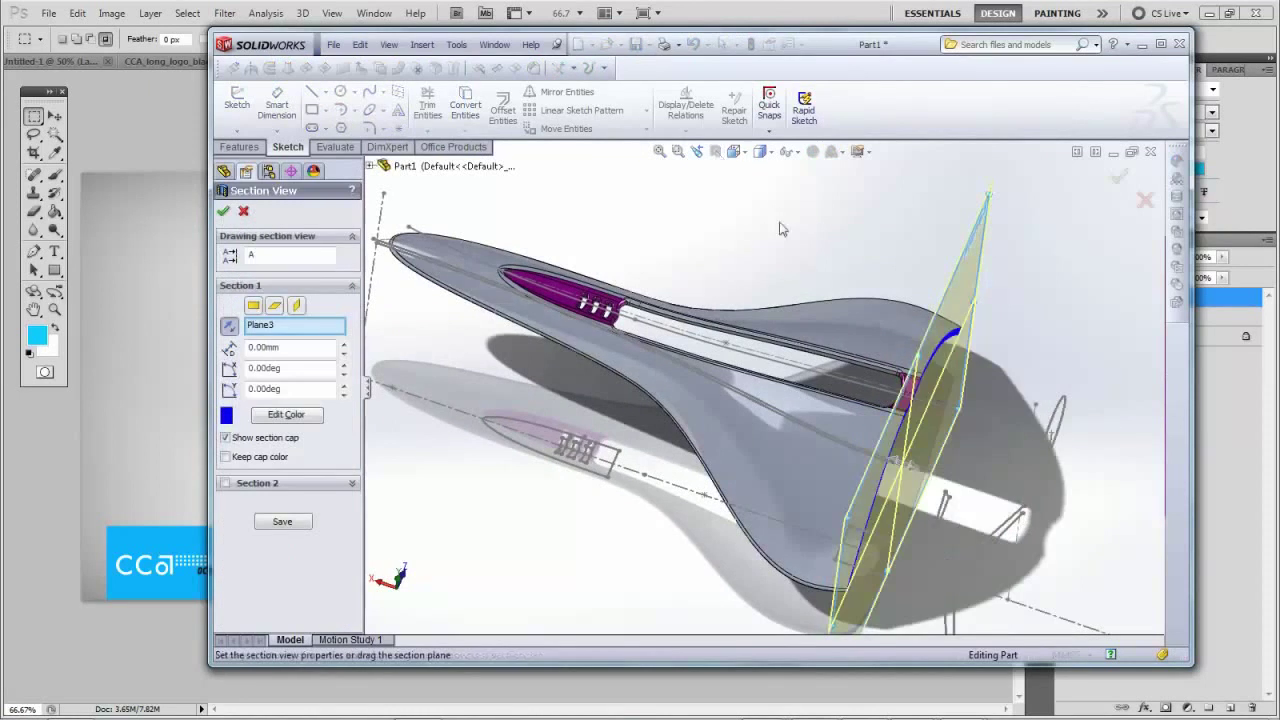
pyautogui.click(225, 212)
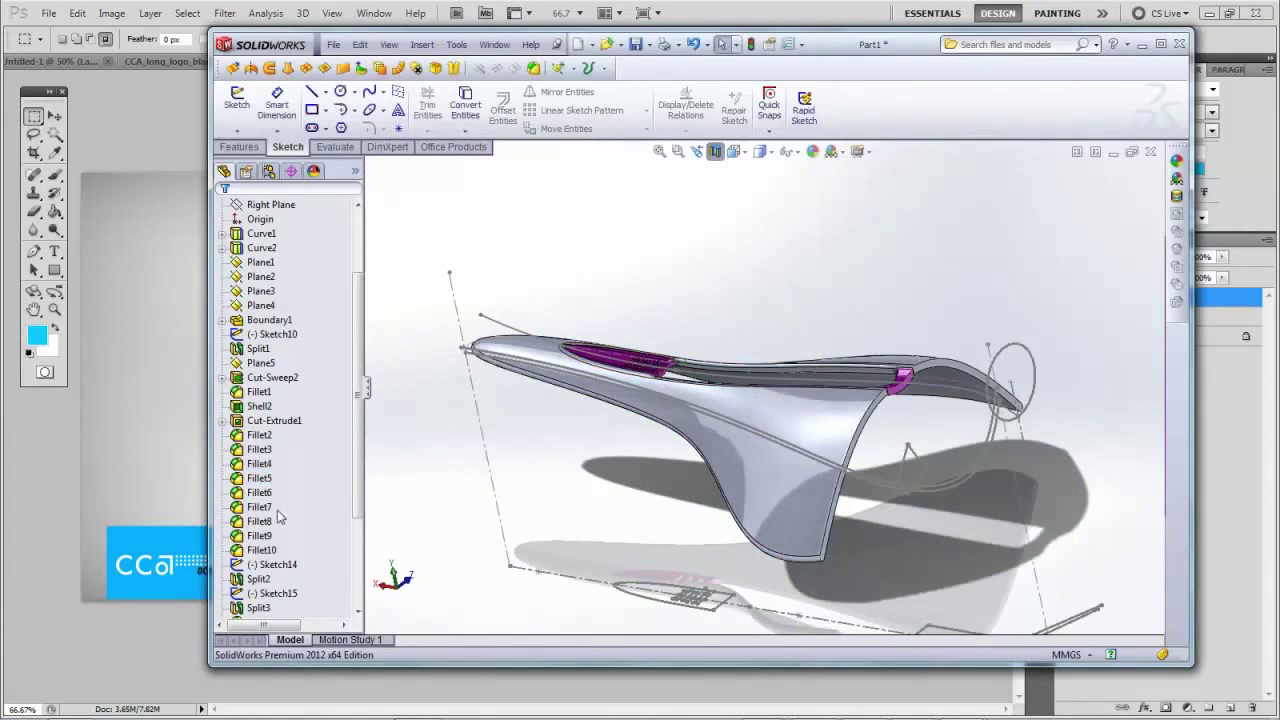
# Start a sketch on Plane3 and orient the view normal to it, facing the cut face of the shell
pyautogui.click(261, 291)
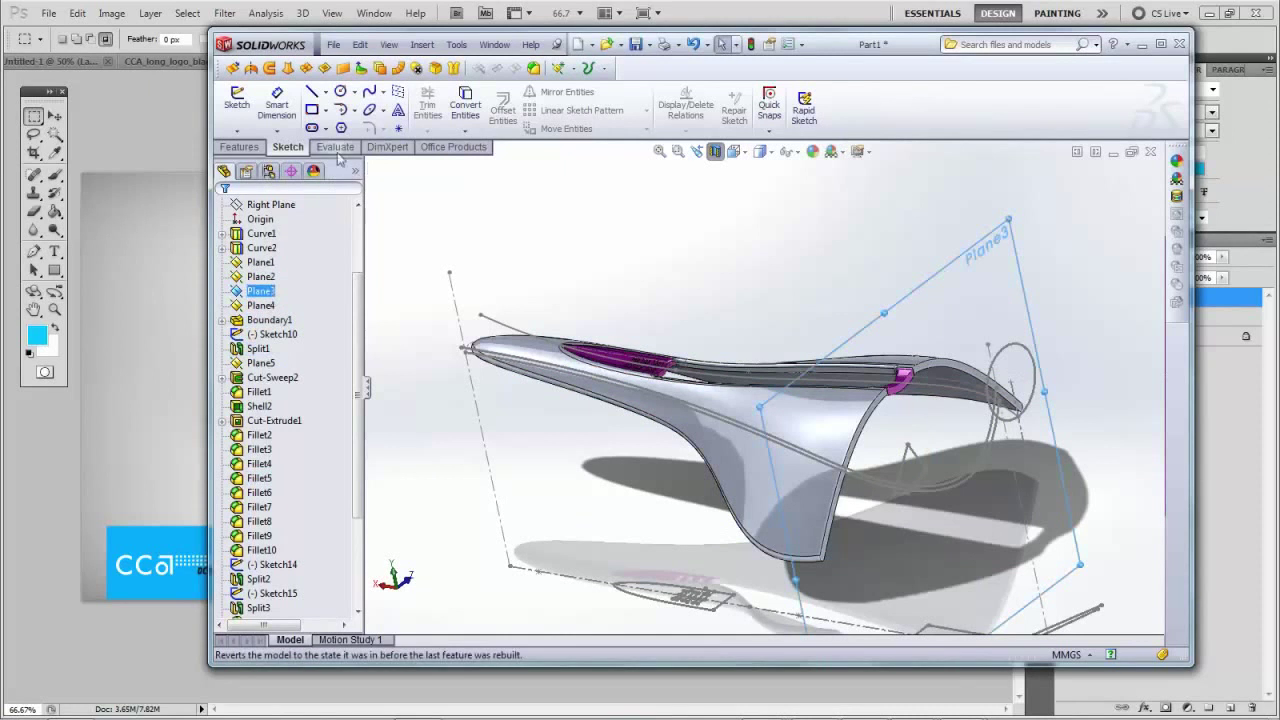
pyautogui.click(235, 110)
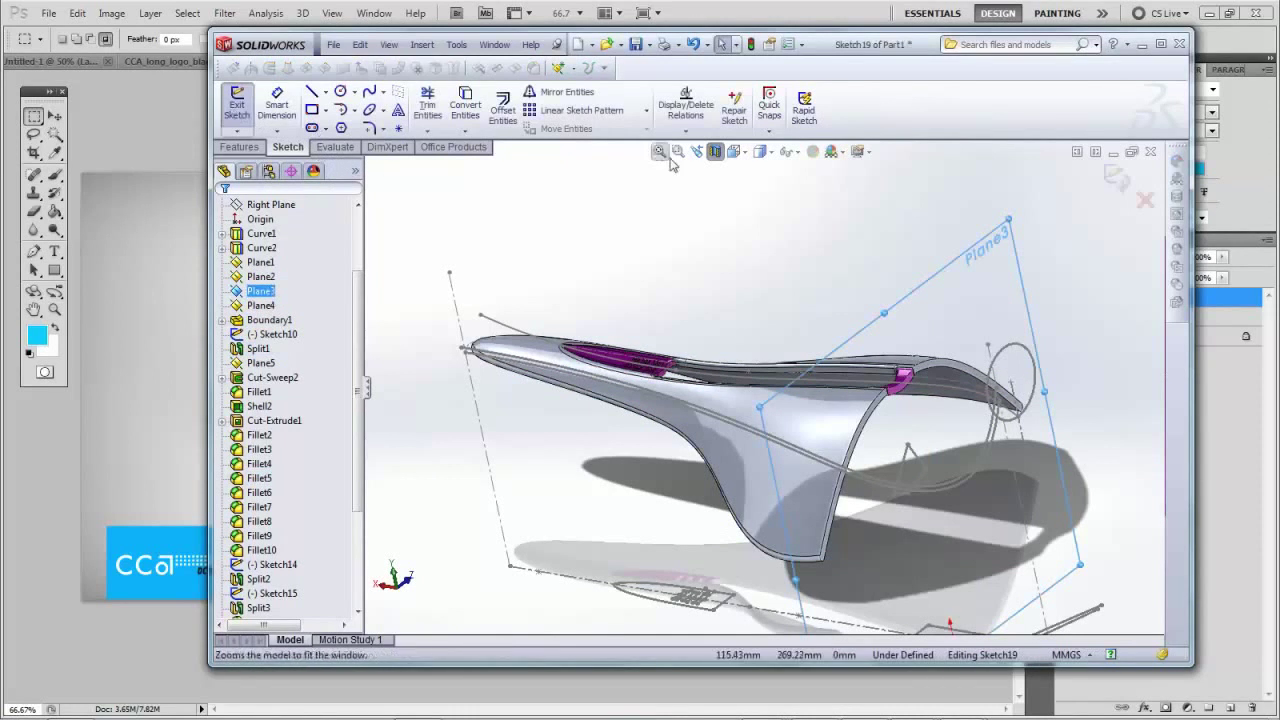
pyautogui.click(745, 155)
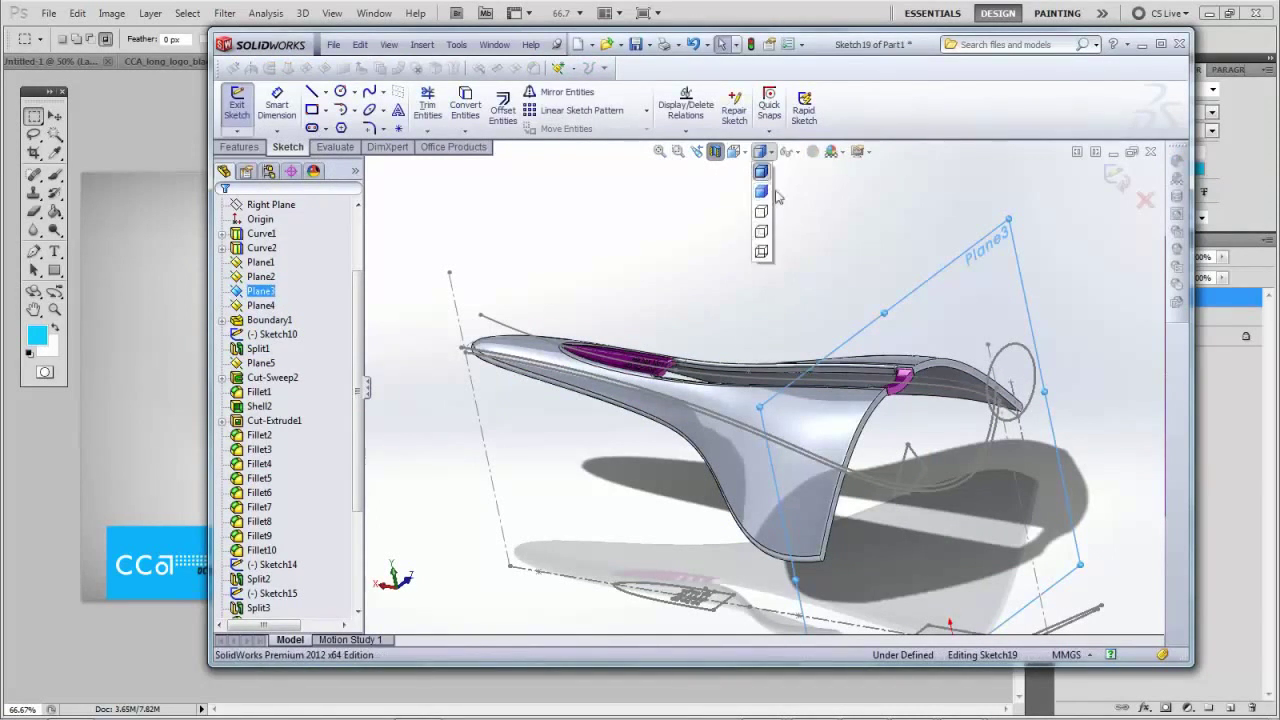
pyautogui.click(780, 197)
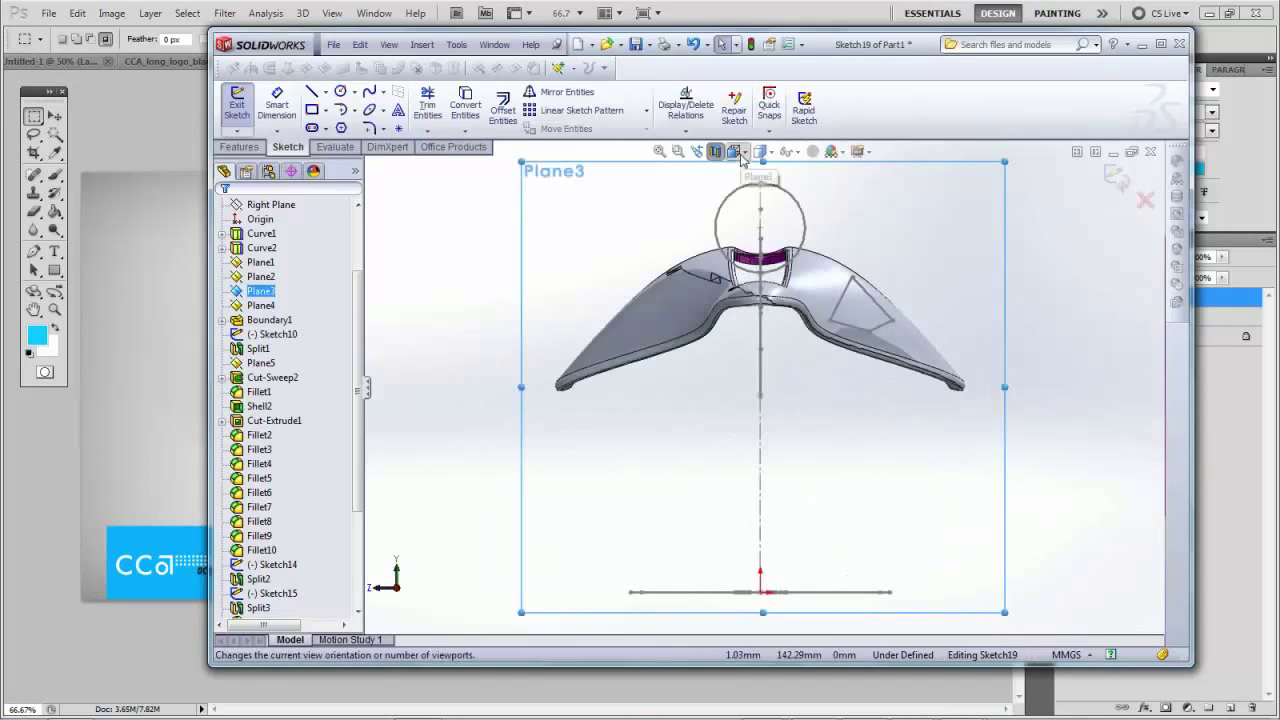
pyautogui.click(742, 155)
pyautogui.click(798, 230)
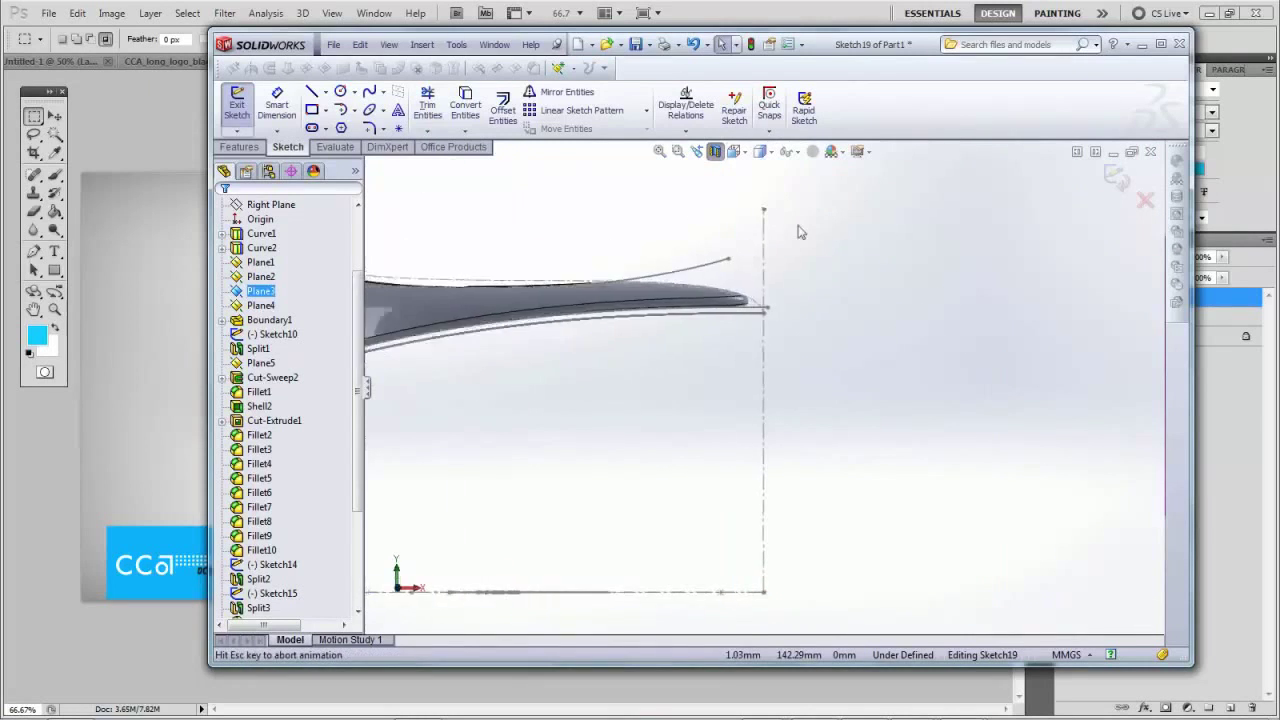
pyautogui.scroll(-6, 681, 309)
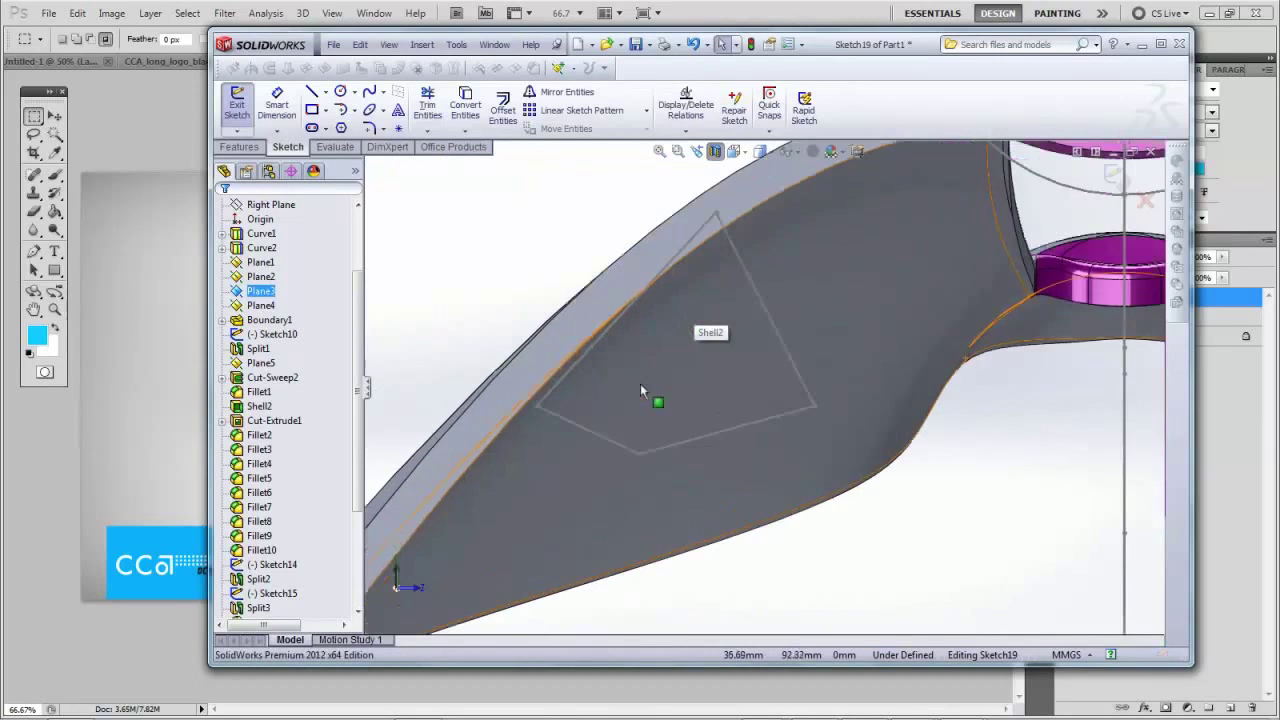
# Convert the profile's three sides inside the wing into this sketch and extend the open lower end into the shell thickness, to about X 46.35, Y 91.57
pyautogui.click(777, 334)
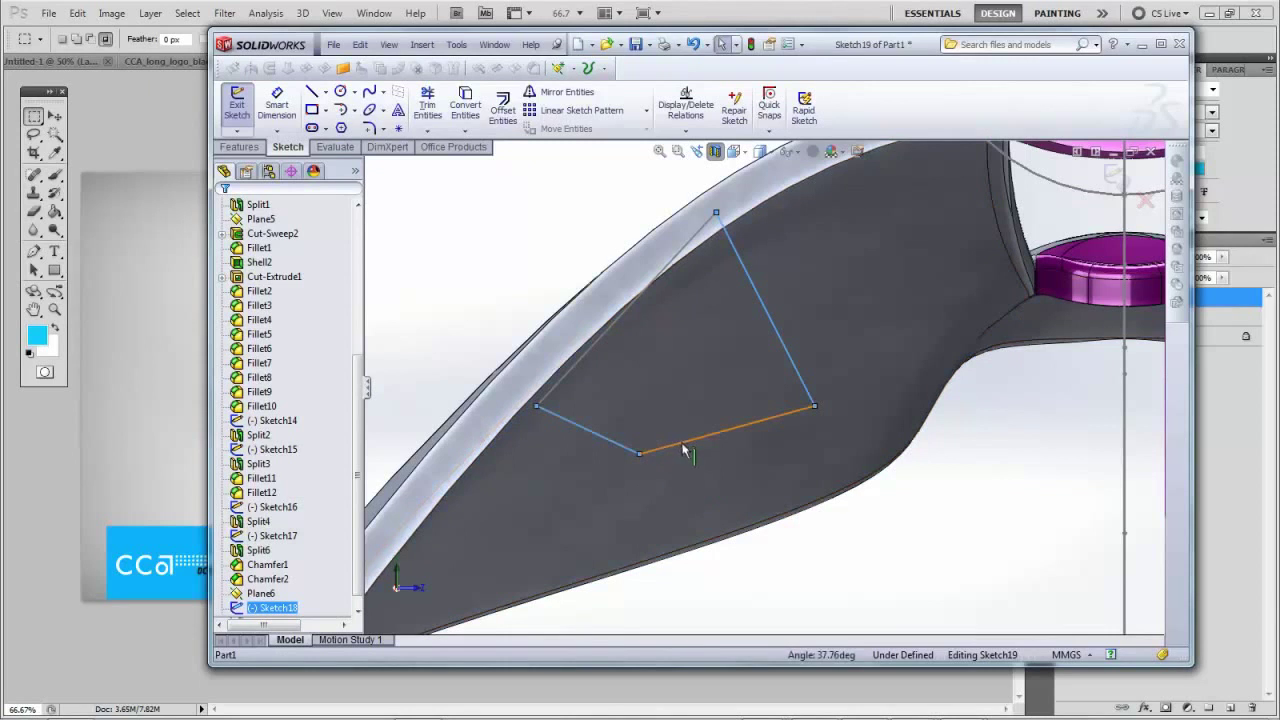
pyautogui.click(465, 104)
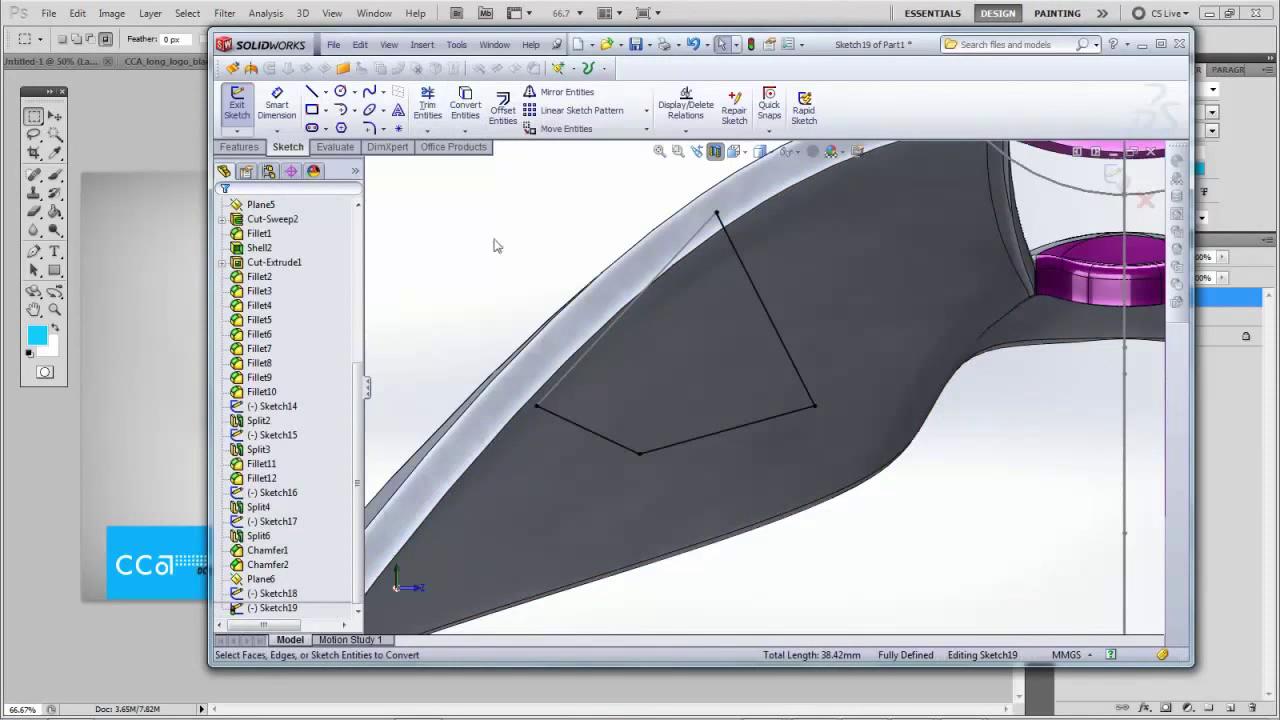
pyautogui.moveTo(537, 405); pyautogui.dragTo(507, 391)
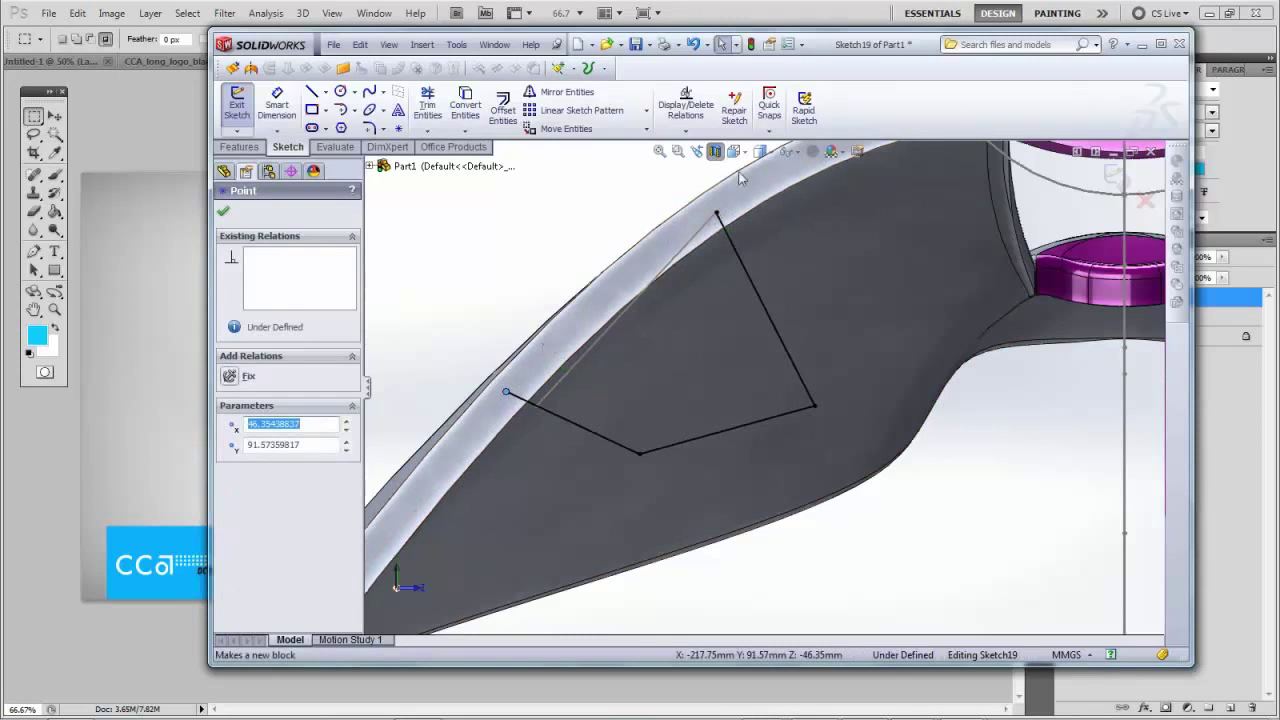
# Close the converted profile with a line about 20.7 mm long from the extended end to the upper corner, and exit the sketch
pyautogui.click(312, 95)
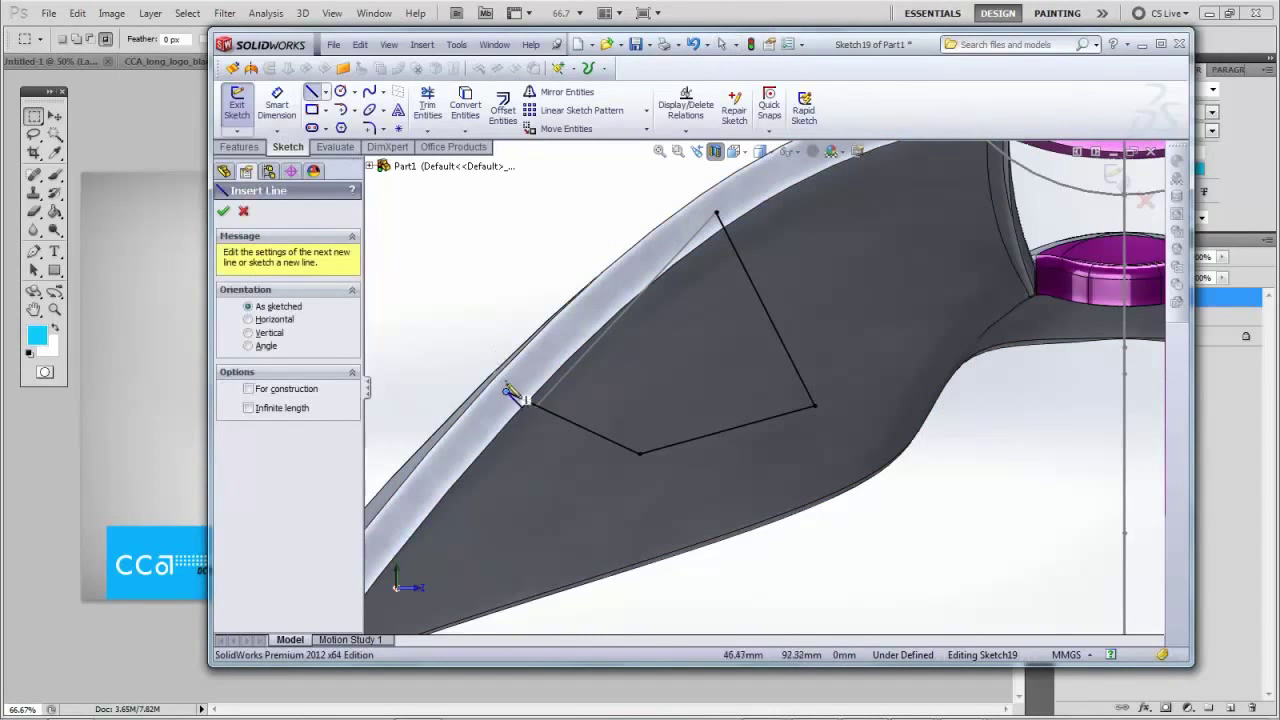
pyautogui.click(507, 392)
pyautogui.click(716, 214)
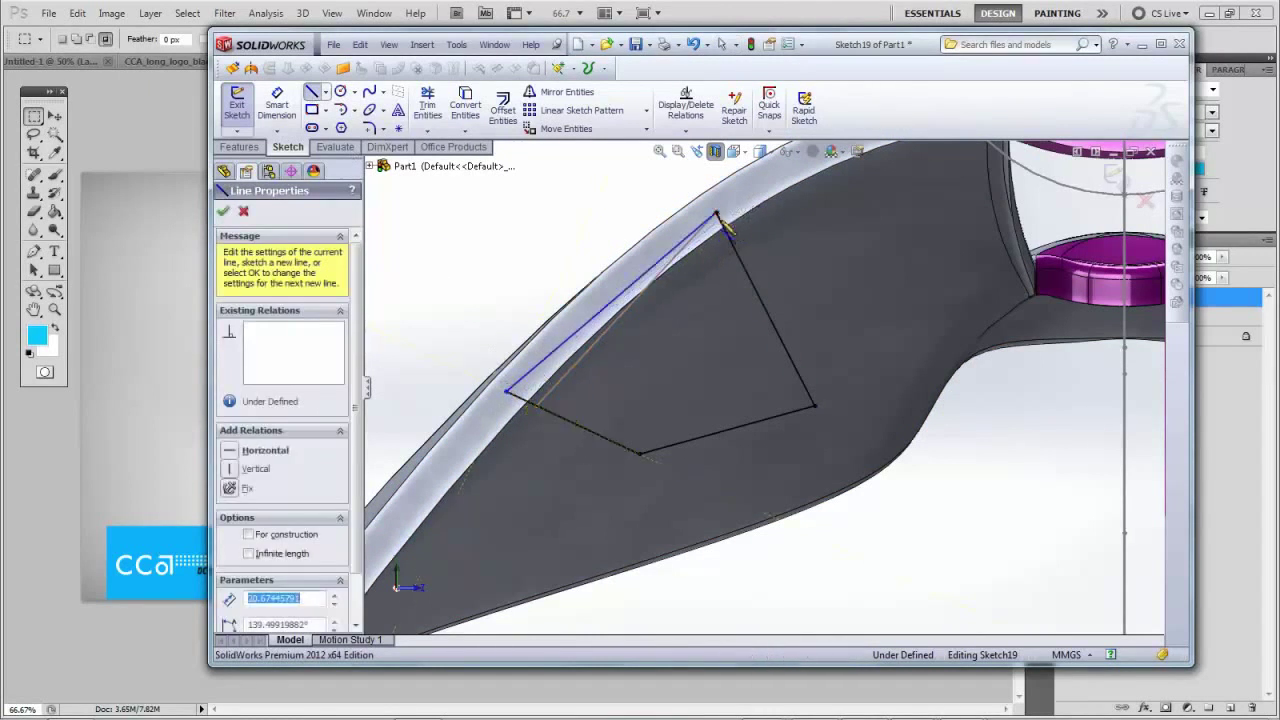
pyautogui.press('Escape')
pyautogui.click(1115, 182)
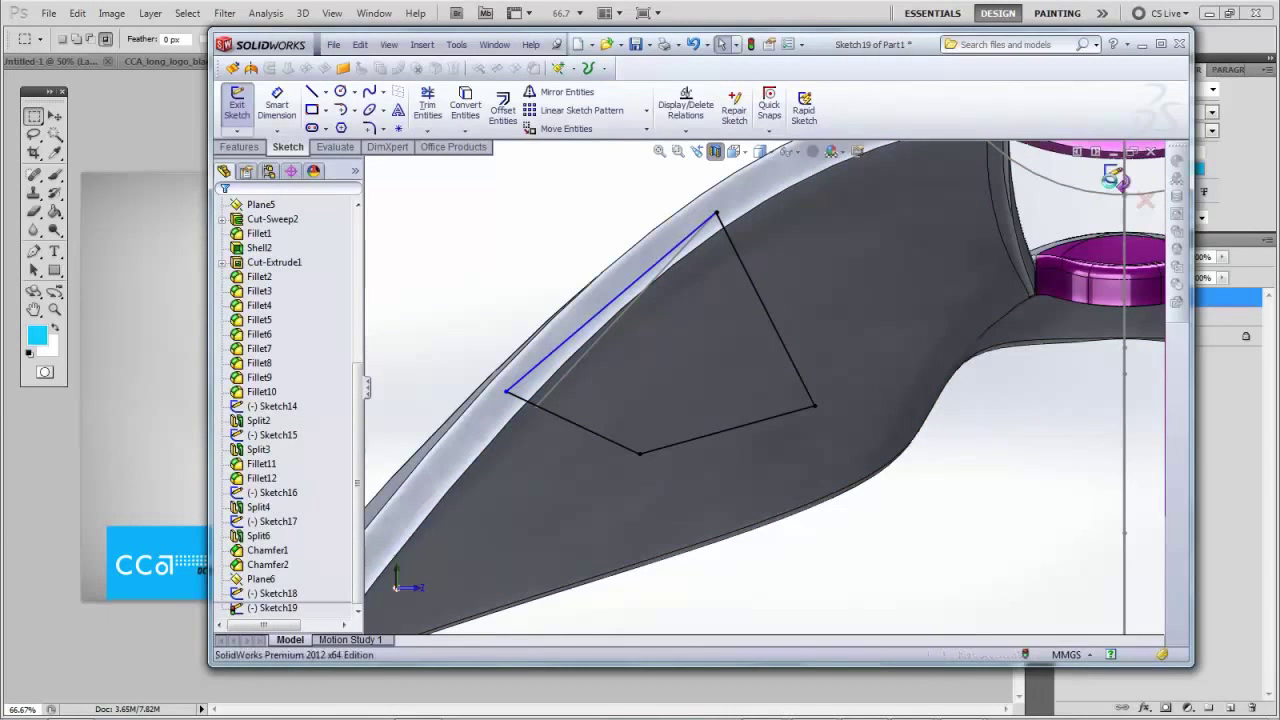
# Examine how the two four-sided profiles on Plane3 and Plane6 line up beneath the saddle wing
pyautogui.moveTo(558, 258); pyautogui.dragTo(708, 294, button='middle')
pyautogui.scroll(5, 708, 294)
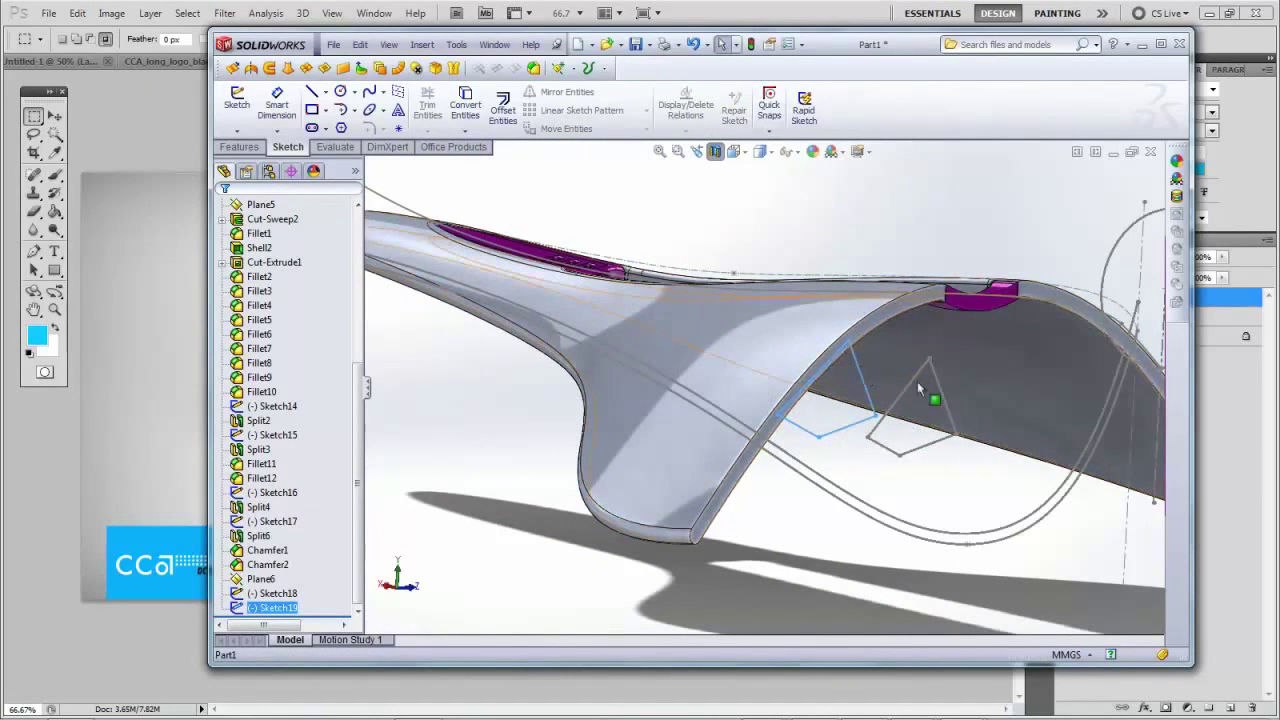
pyautogui.moveTo(832, 384)
pyautogui.mouseDown(button='middle')
pyautogui.moveTo(877, 406)
pyautogui.moveTo(842, 392)
pyautogui.mouseUp(button='middle')
pyautogui.scroll(1, 934, 392)
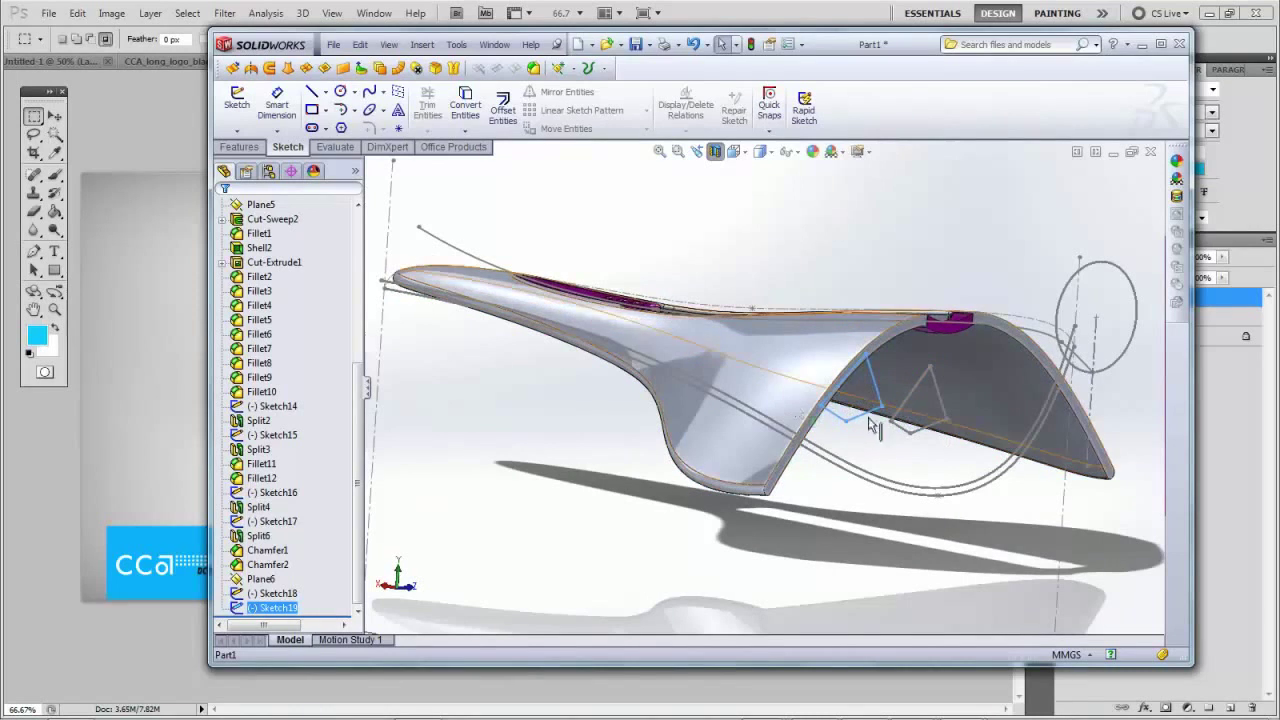
pyautogui.scroll(-2, 922, 412)
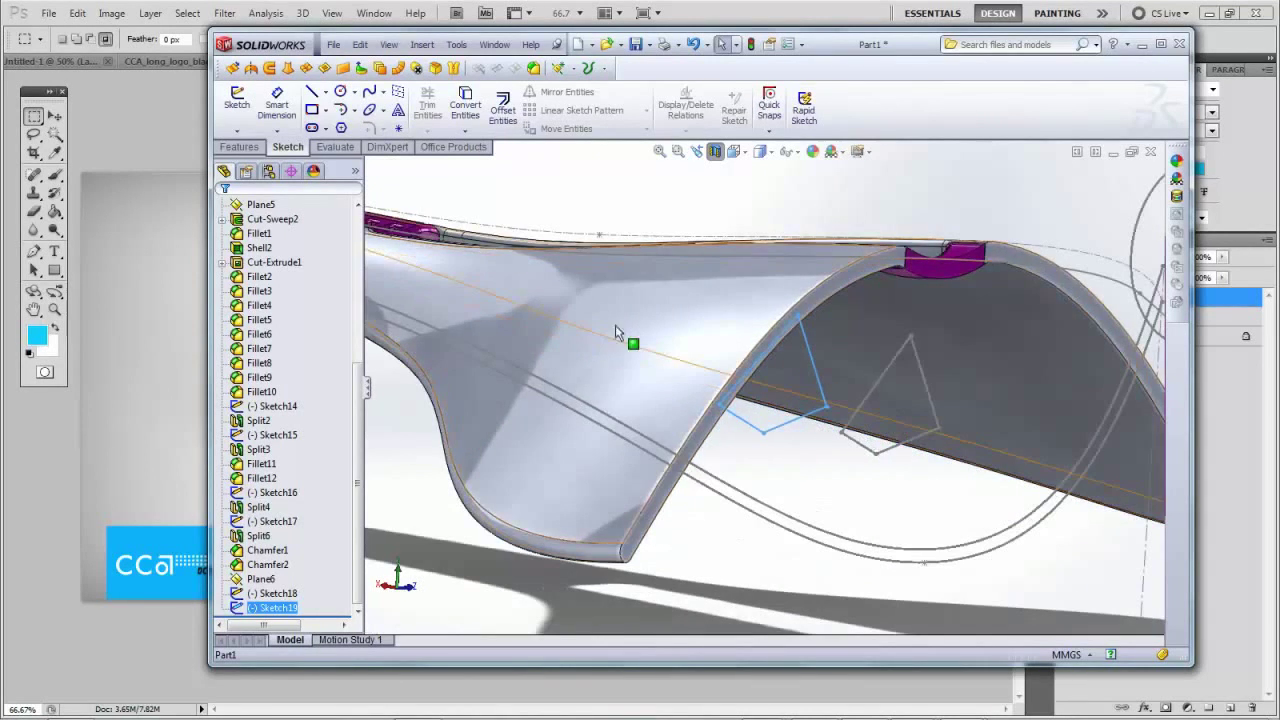
pyautogui.scroll(2, 844, 314)
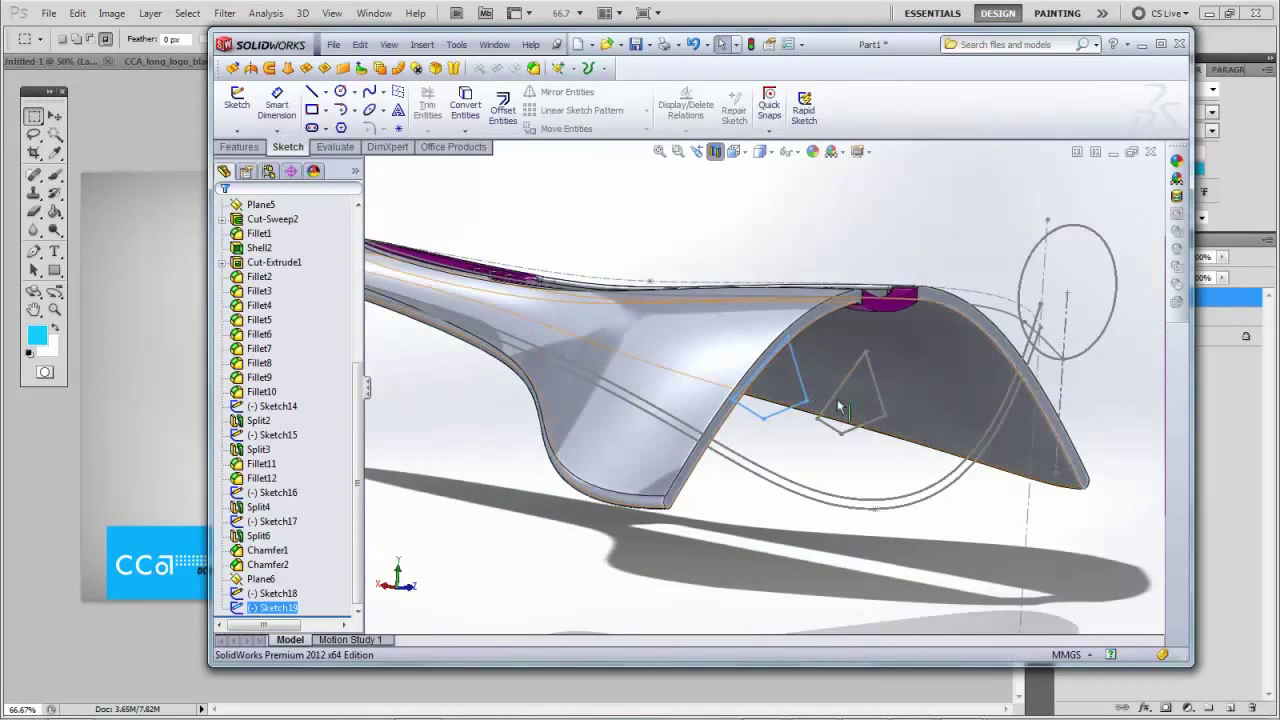
pyautogui.scroll(-2, 832, 390)
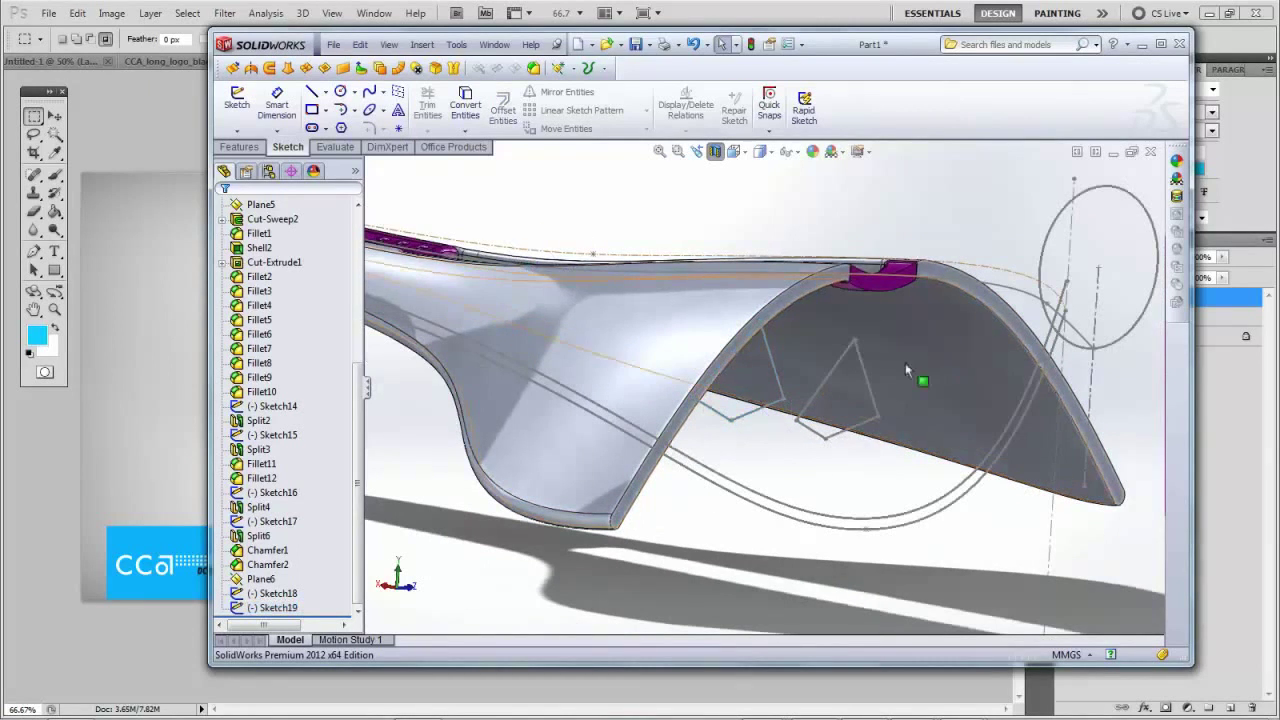
pyautogui.scroll(-2, 811, 374)
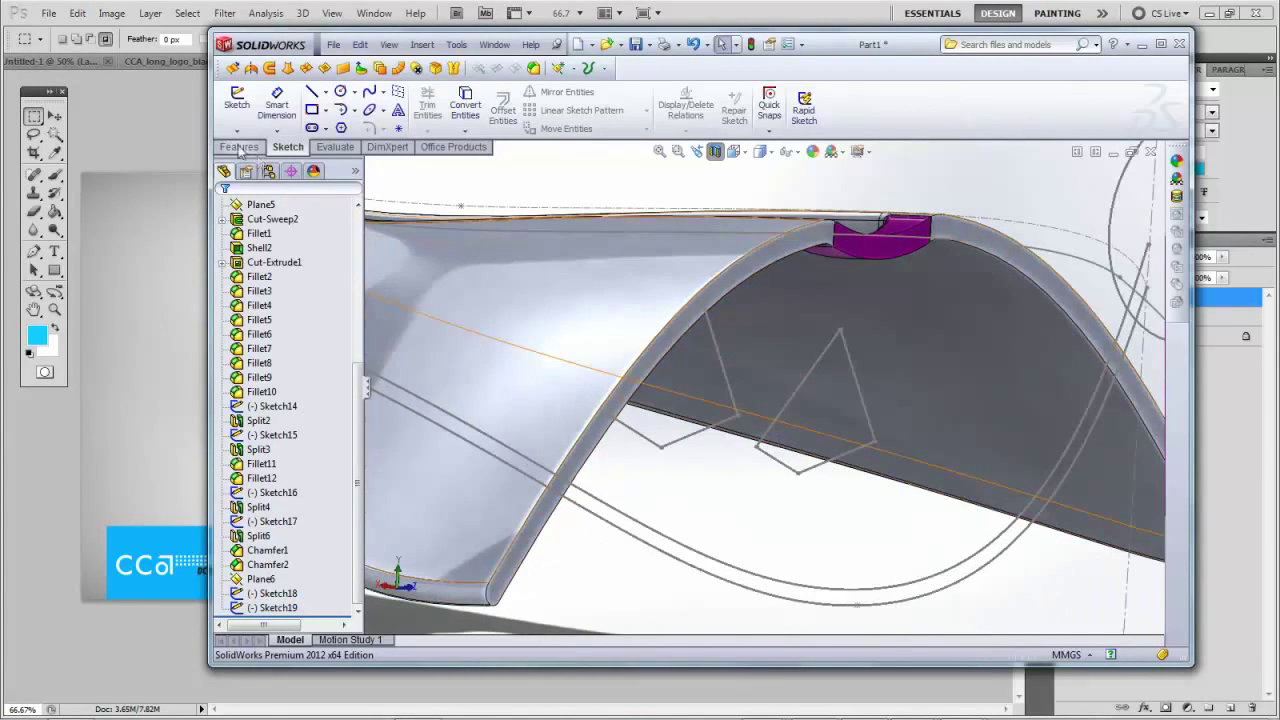
# Loft a separate solid body between the Sketch19 and Sketch18 profiles beneath the saddle wing, with Merge result turned off
pyautogui.click(239, 148)
pyautogui.click(357, 114)
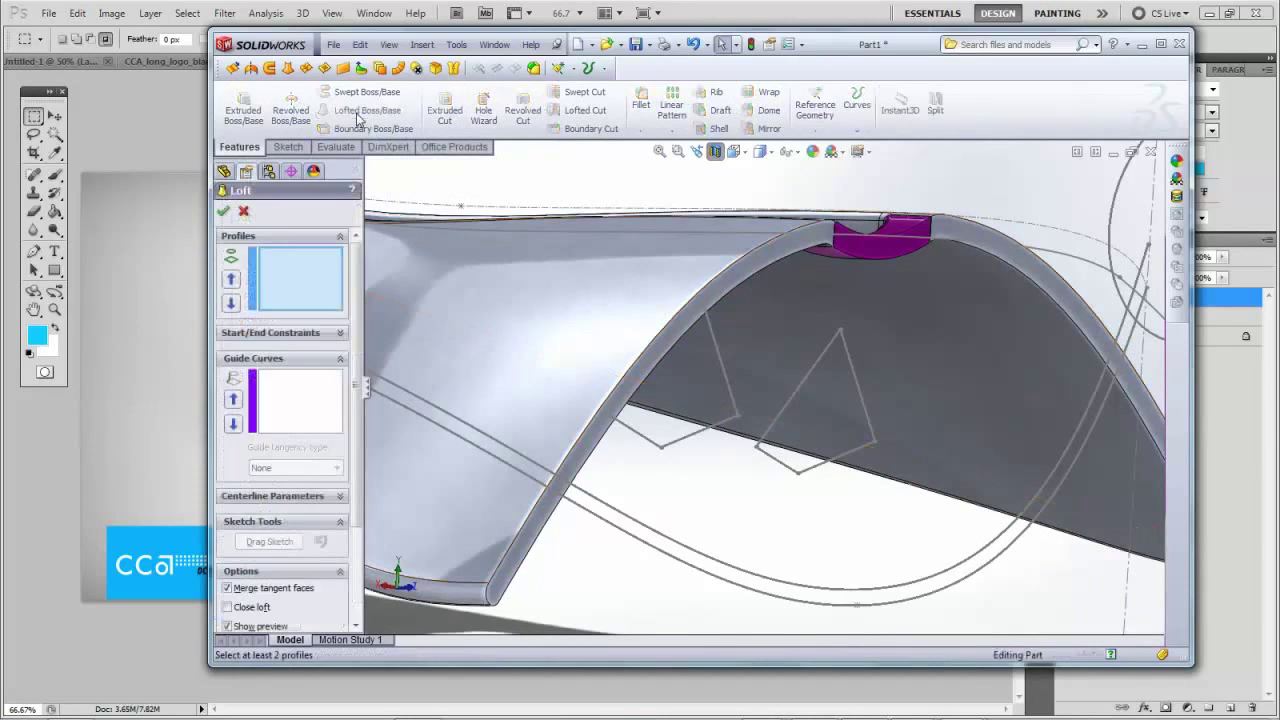
pyautogui.scroll(-2, 340, 470)
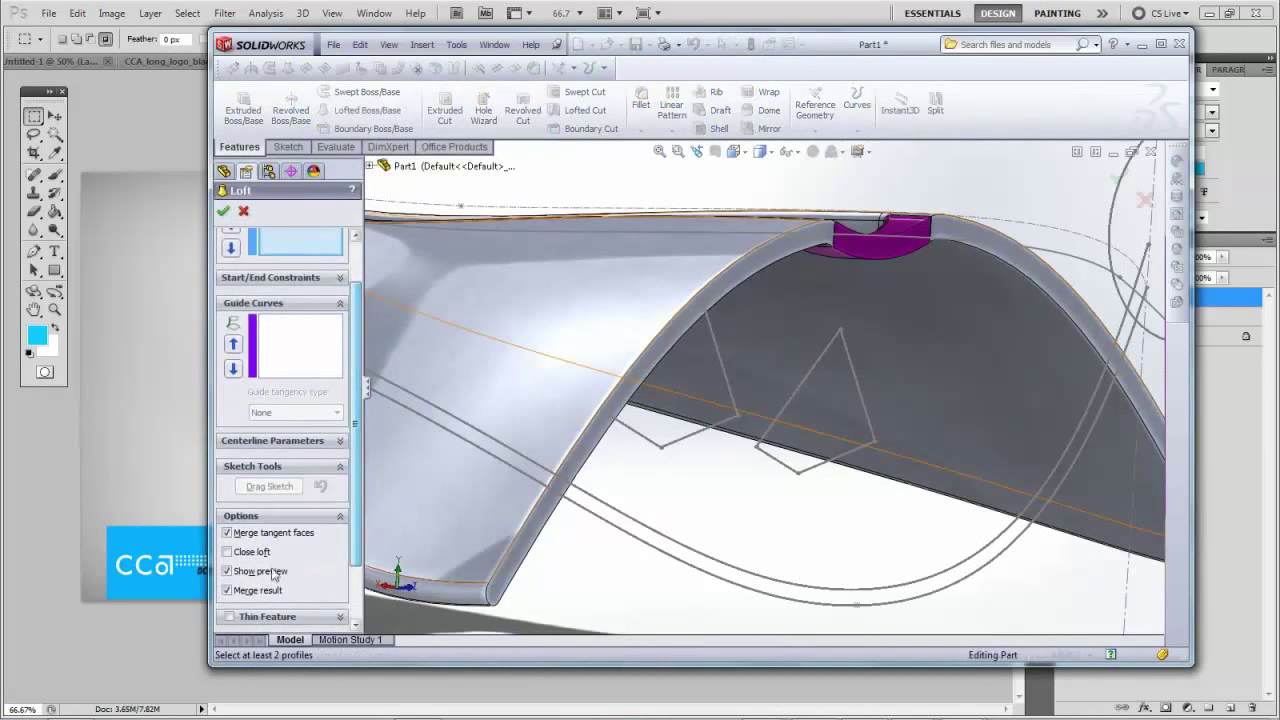
pyautogui.click(227, 592)
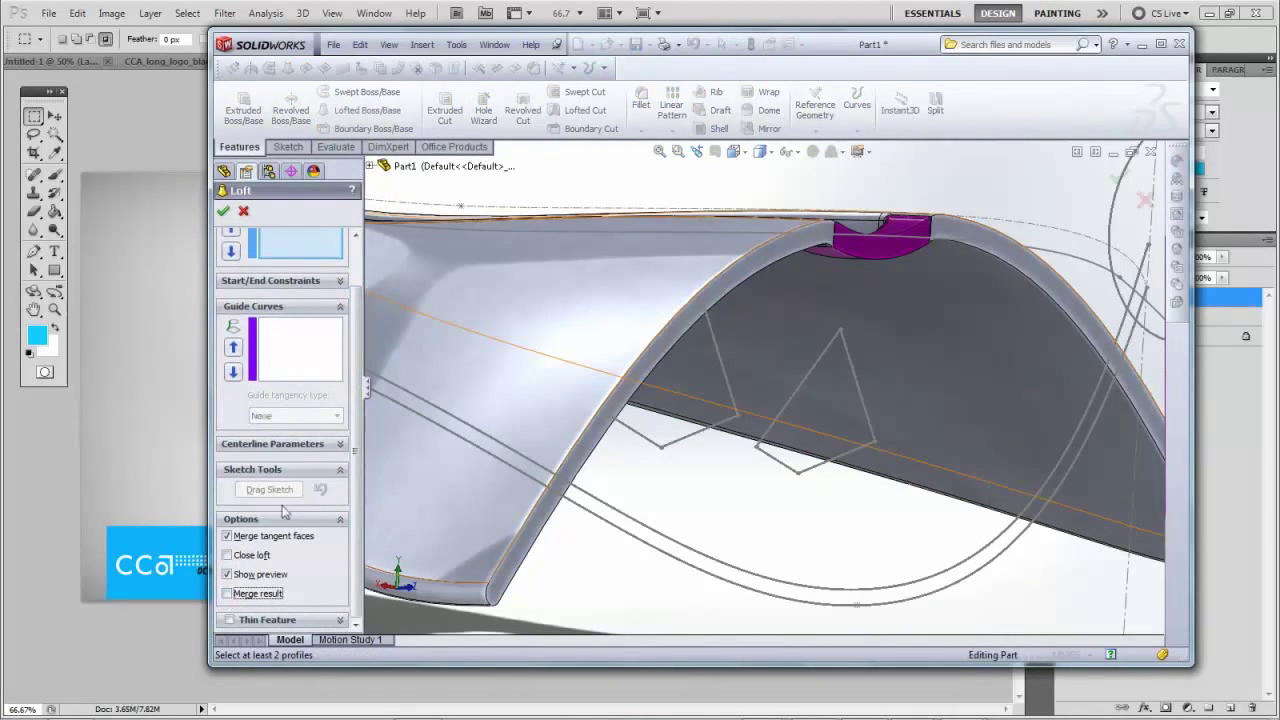
pyautogui.scroll(2, 358, 462)
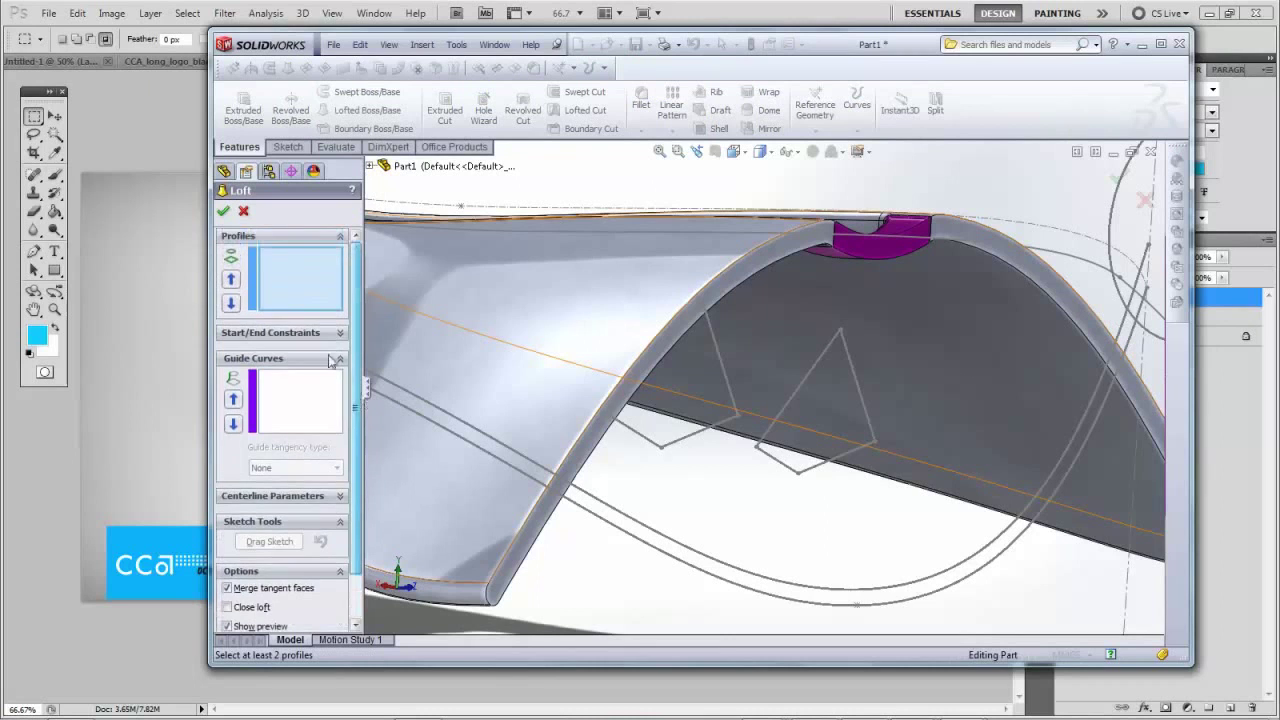
pyautogui.click(712, 346)
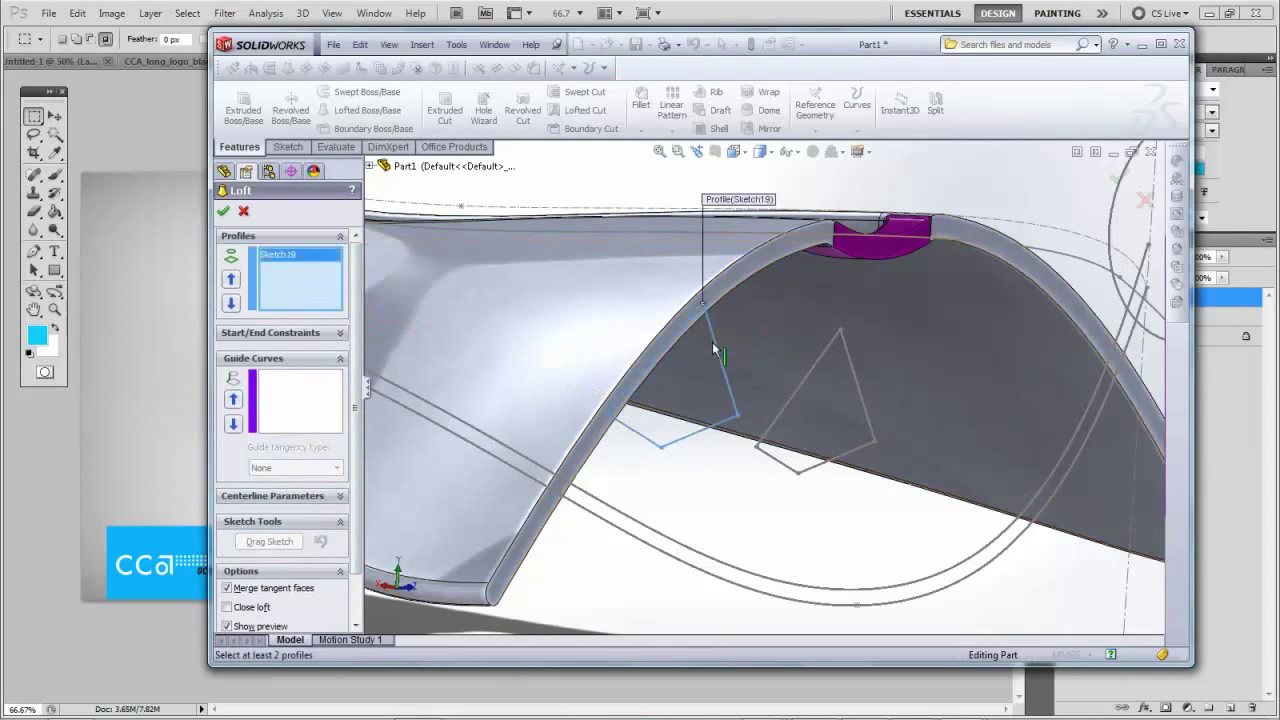
pyautogui.click(866, 389)
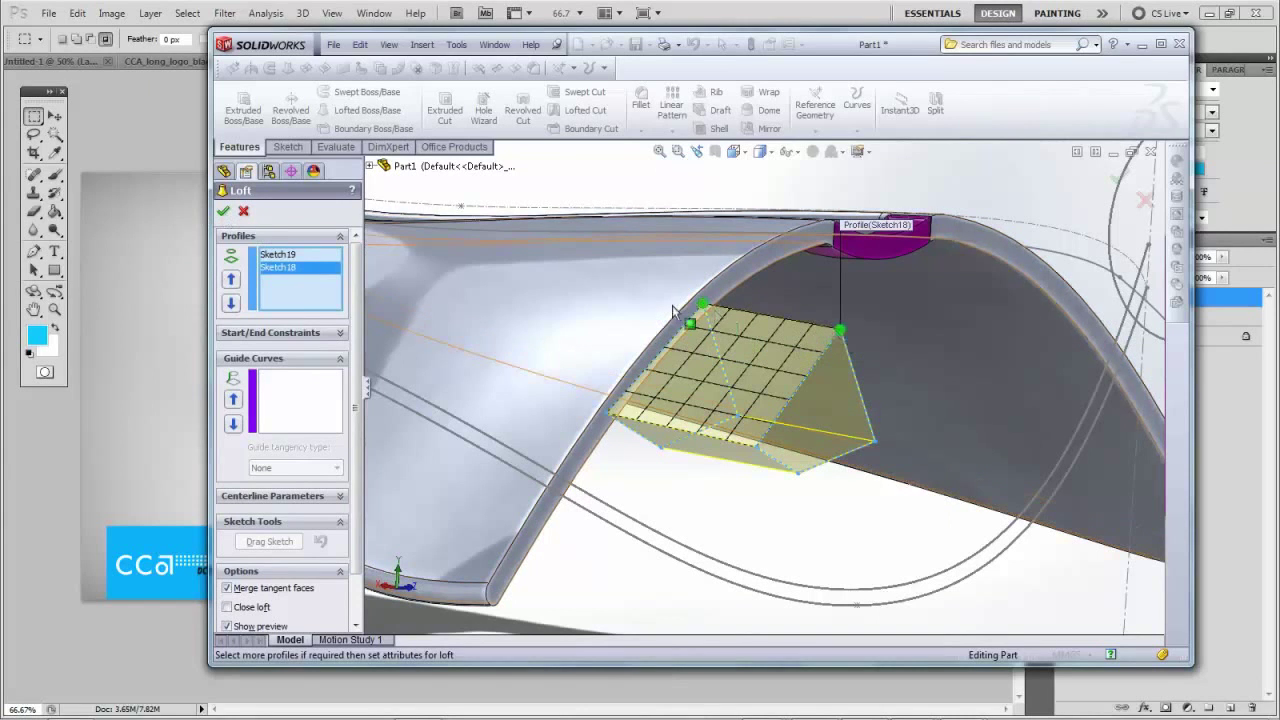
pyautogui.moveTo(704, 306); pyautogui.dragTo(622, 430)
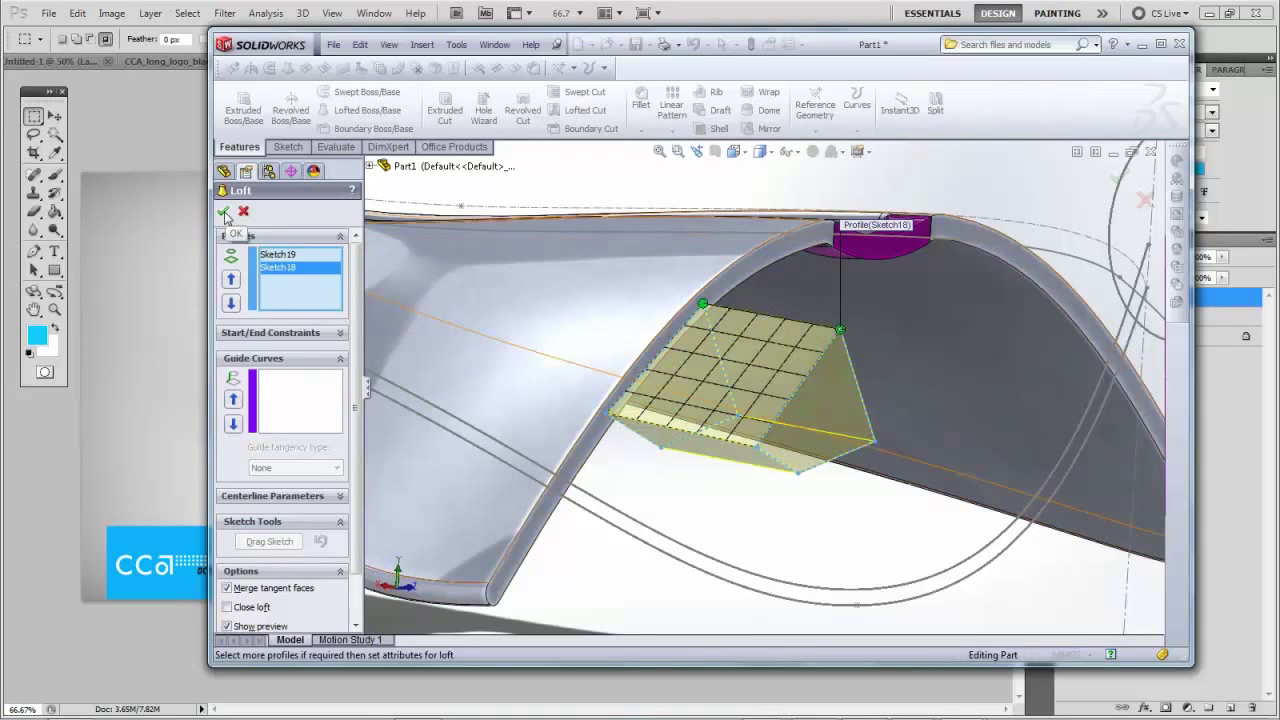
pyautogui.scroll(-2, 360, 520)
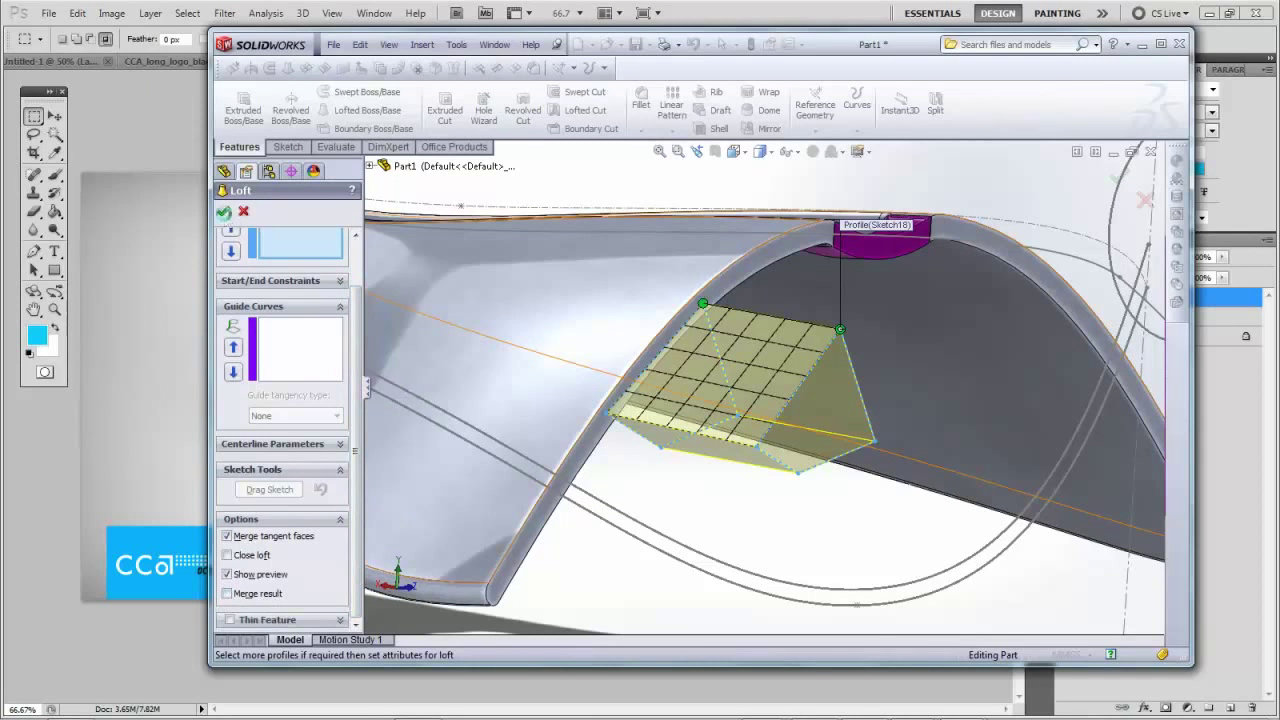
pyautogui.click(224, 213)
pyautogui.scroll(1, 806, 358)
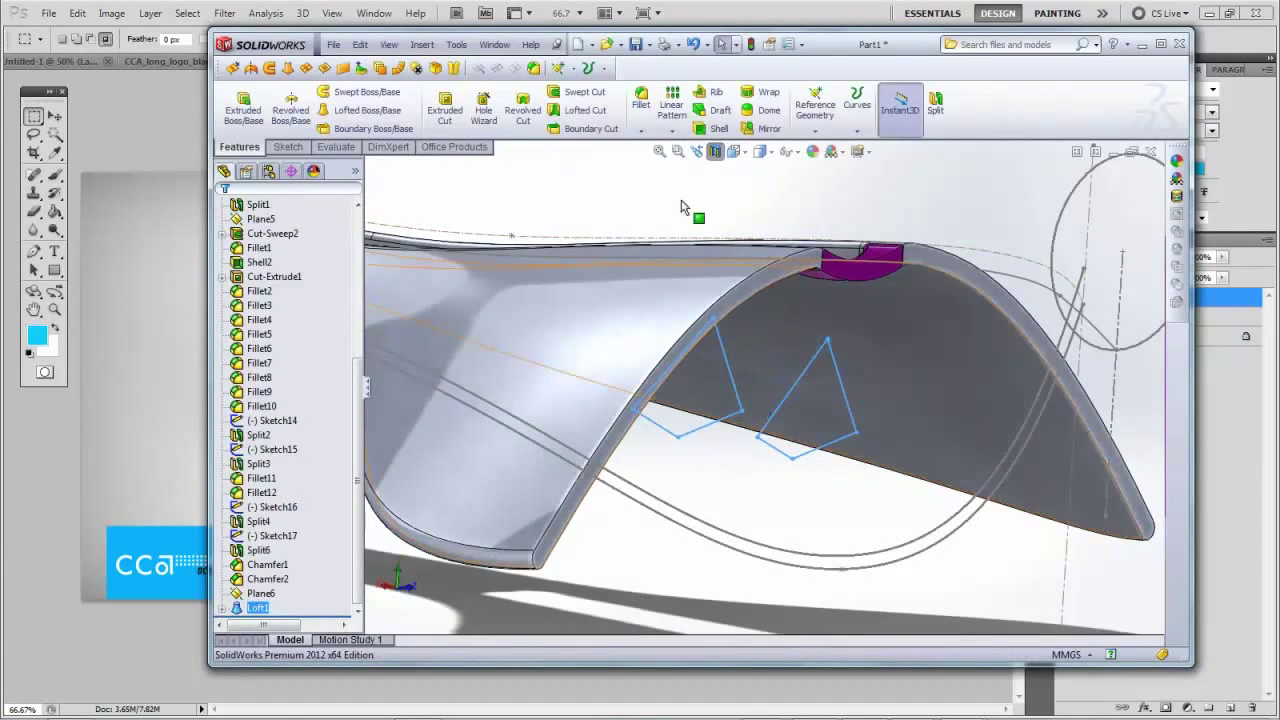
# Turn off the section view and hide the saddle shell body, leaving the lofted block exposed
pyautogui.click(715, 153)
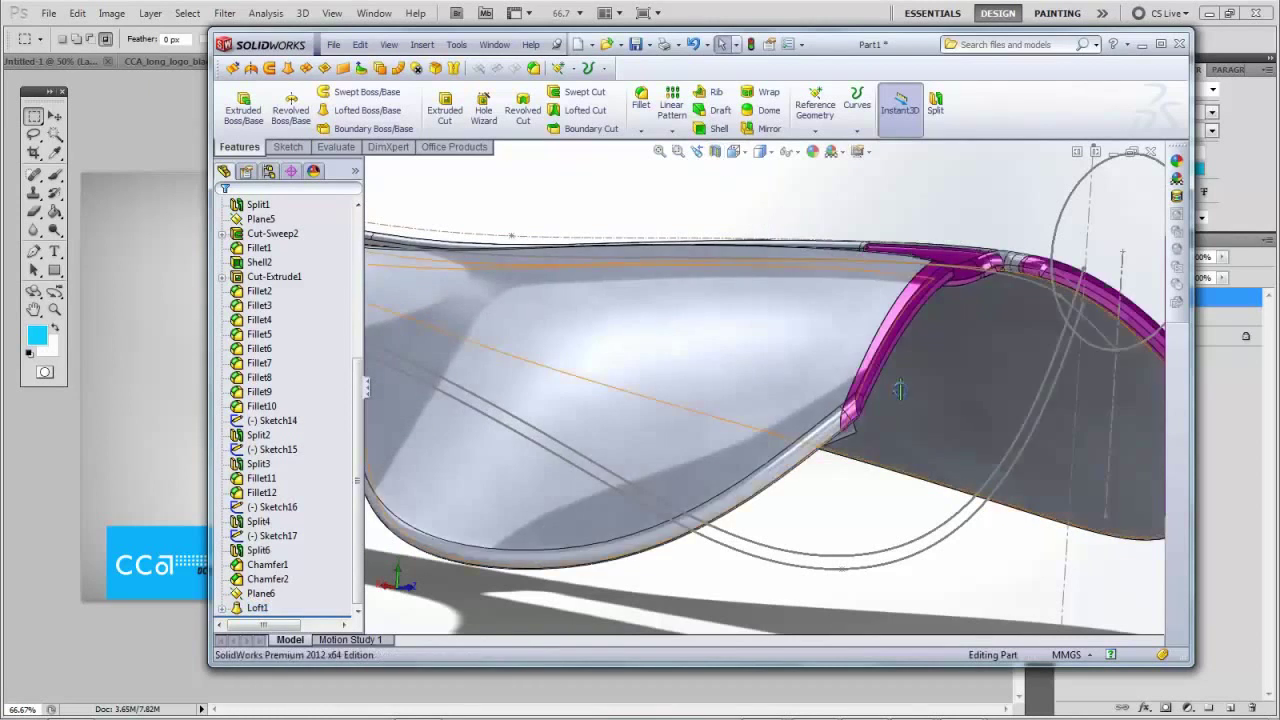
pyautogui.moveTo(900, 390); pyautogui.dragTo(881, 291, button='middle')
pyautogui.scroll(3, 807, 331)
pyautogui.moveTo(812, 225); pyautogui.dragTo(613, 387, button='middle')
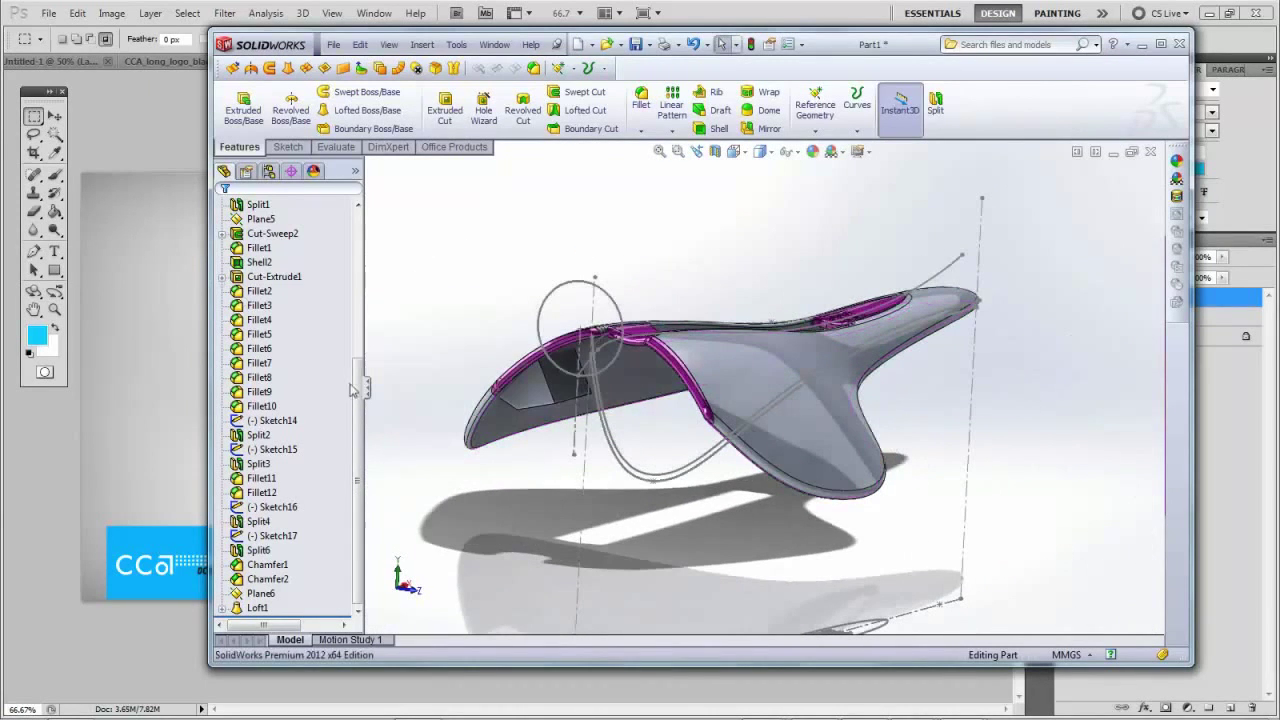
pyautogui.moveTo(379, 400); pyautogui.dragTo(713, 377, button='middle')
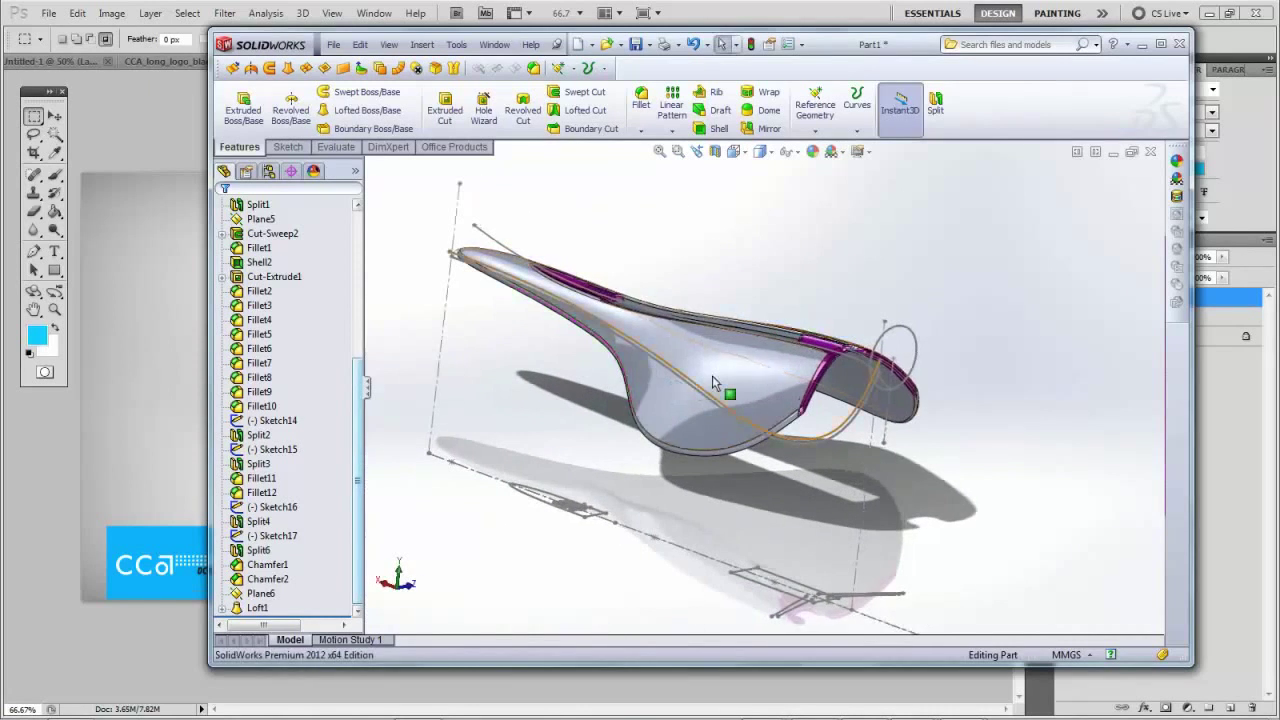
pyautogui.click(713, 383)
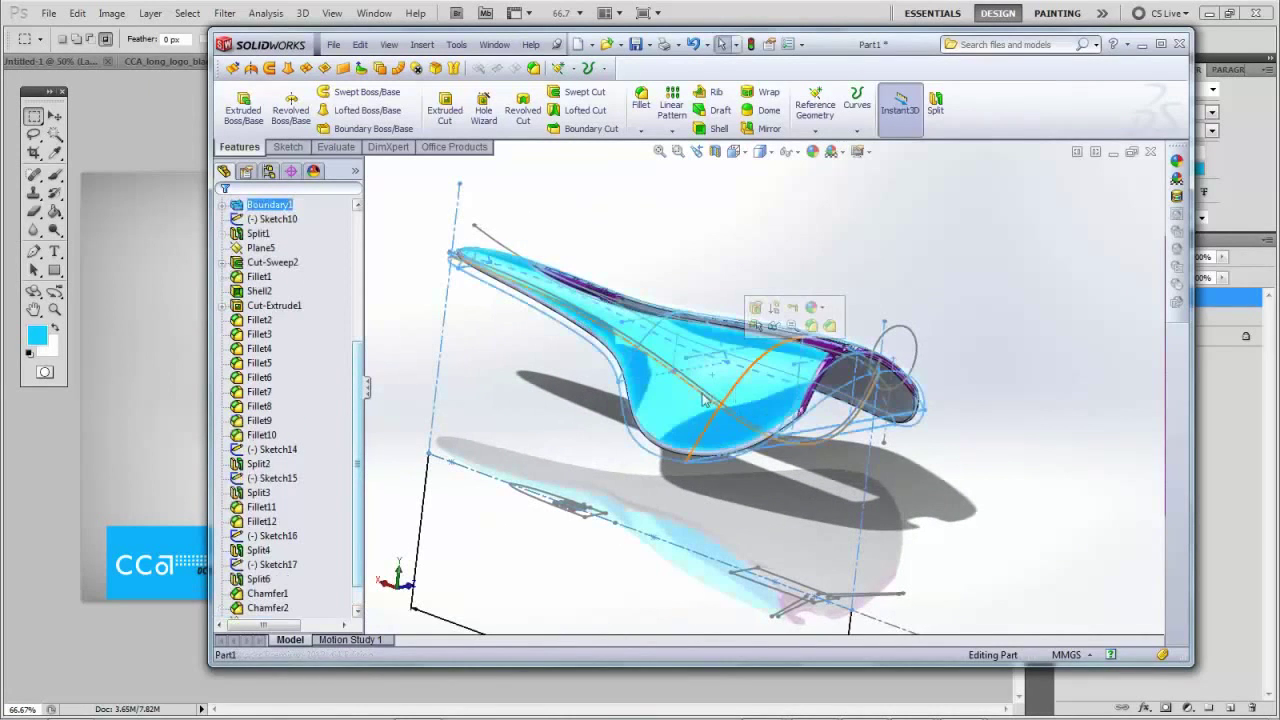
pyautogui.click(771, 325)
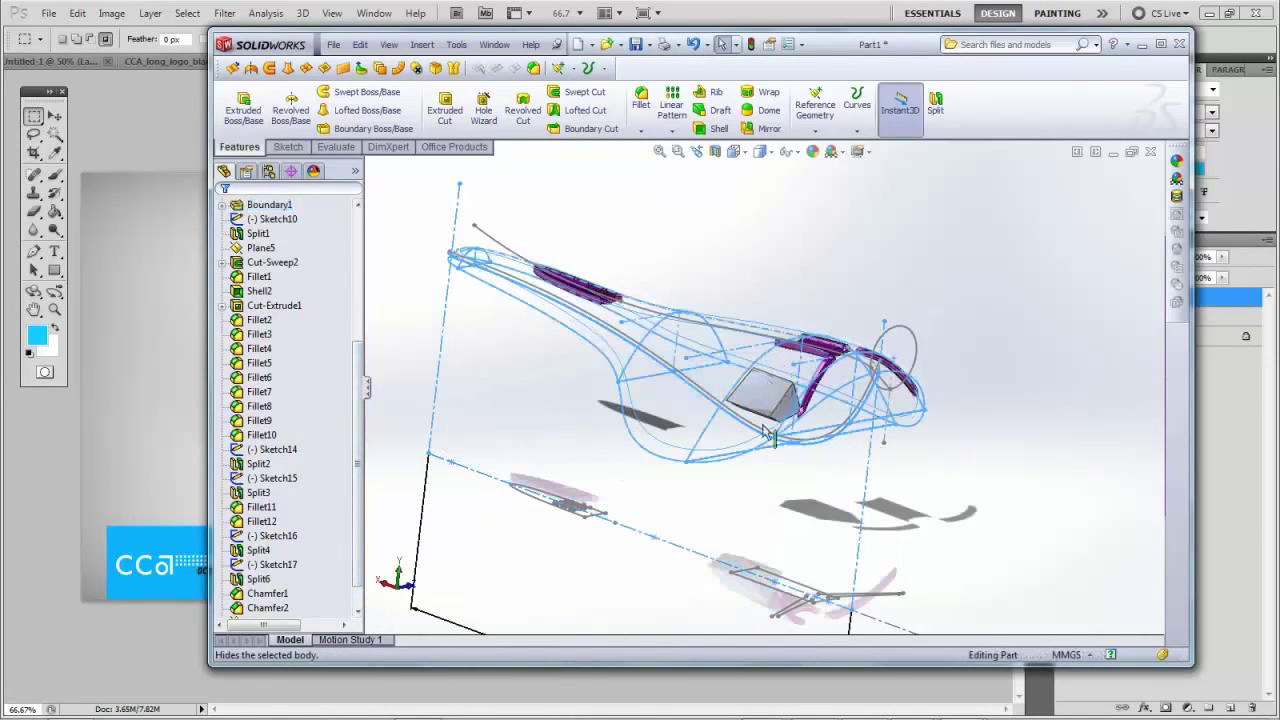
pyautogui.click(409, 381)
# Start a new sketch on the Front Plane and orient the view to the front
pyautogui.moveTo(362, 390); pyautogui.dragTo(362, 255)
pyautogui.click(263, 306)
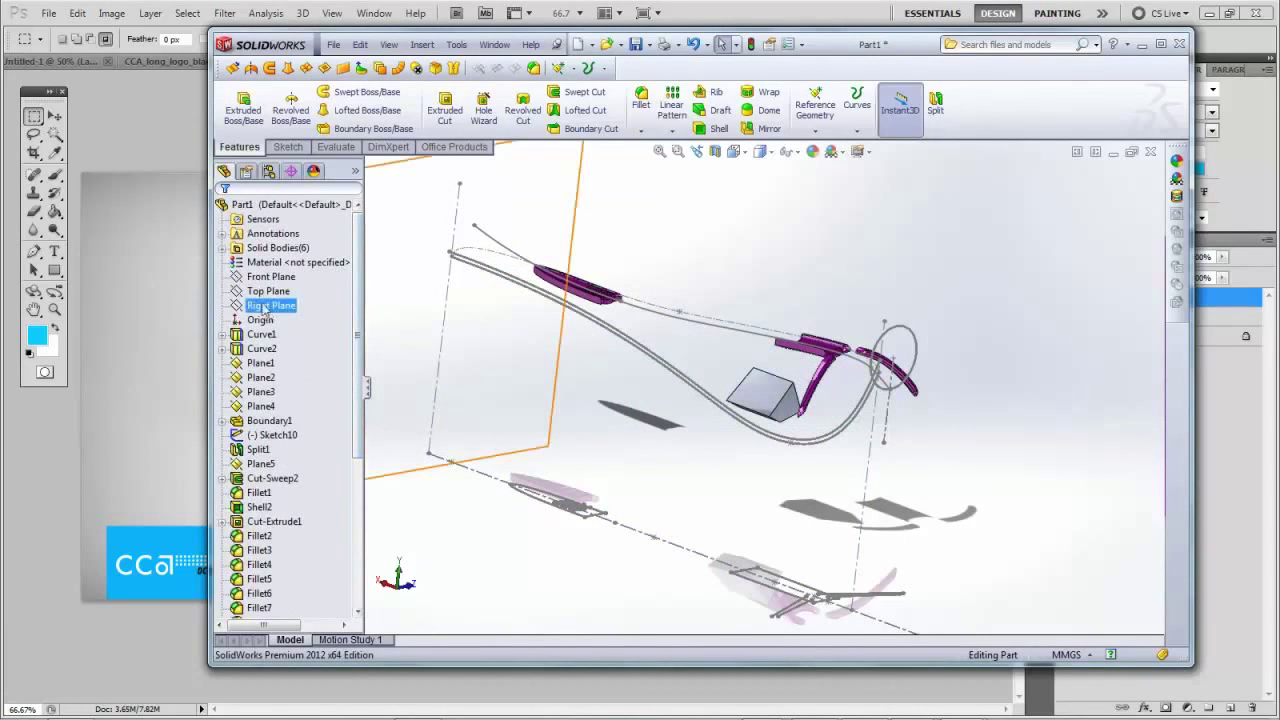
pyautogui.click(268, 277)
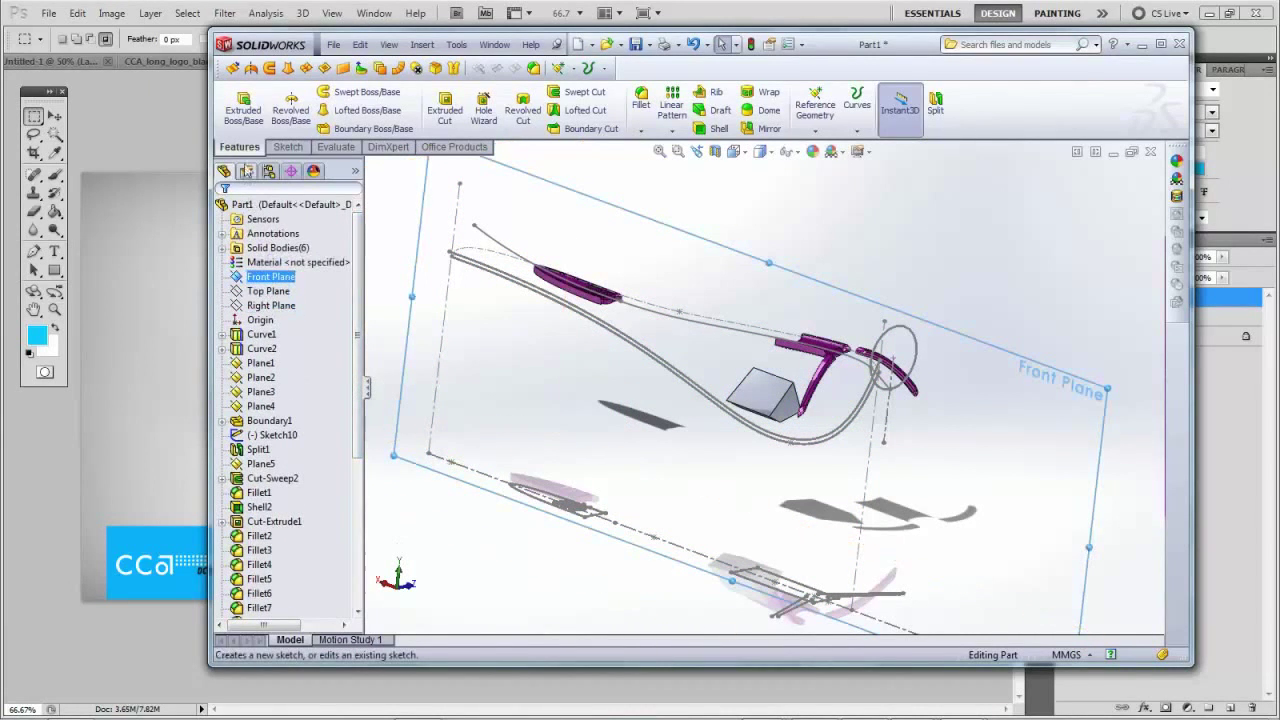
pyautogui.click(288, 147)
pyautogui.click(237, 104)
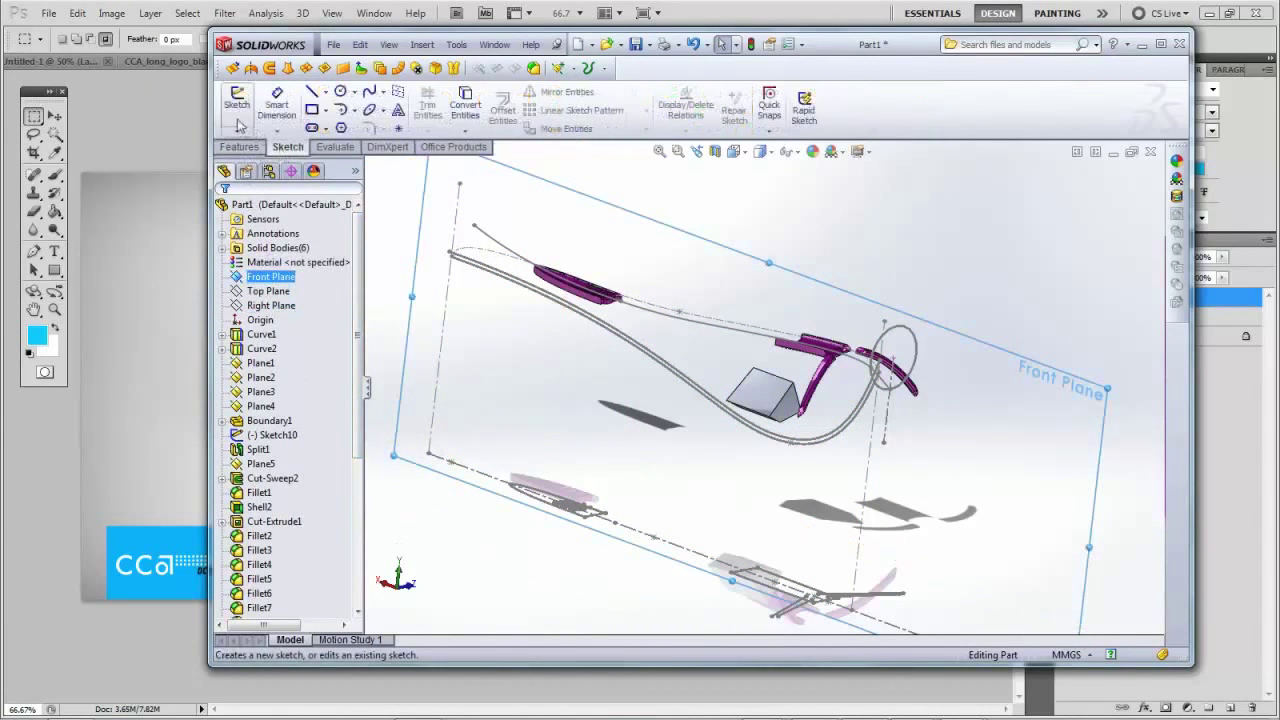
pyautogui.click(770, 151)
pyautogui.click(744, 152)
pyautogui.click(814, 213)
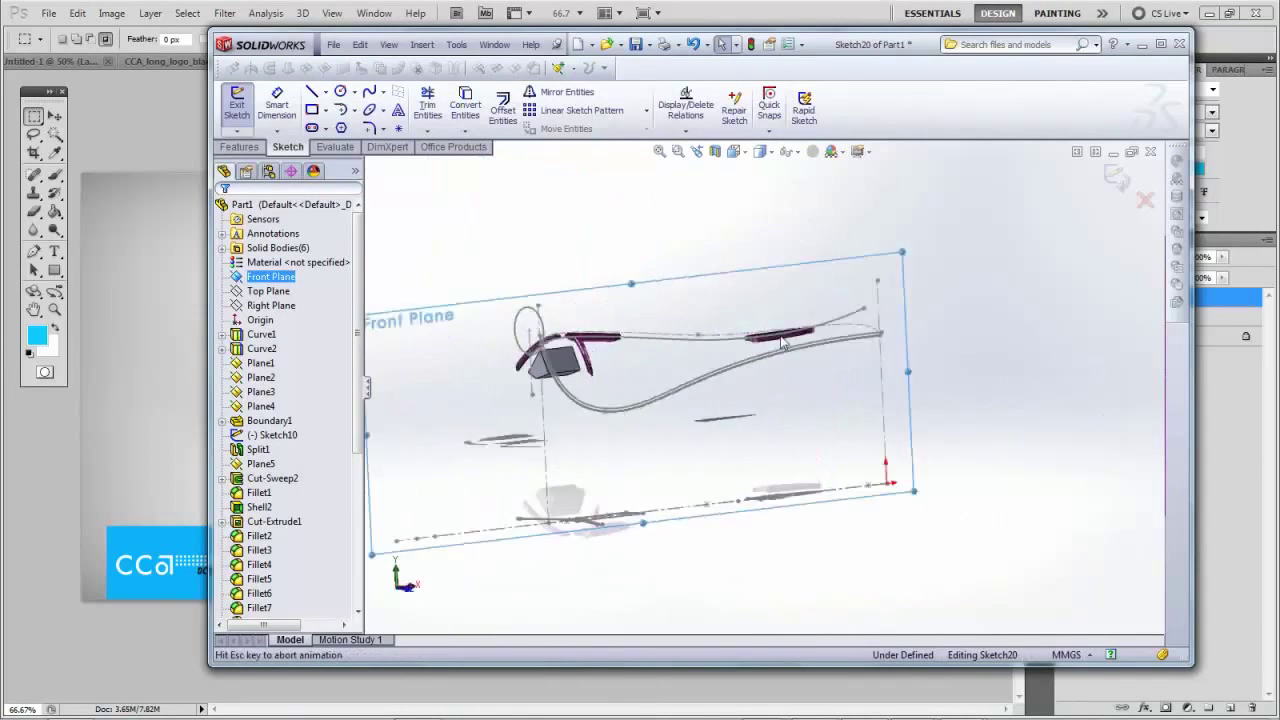
# Sketch a slanted line across the lofted block's end nearest the saddle's rear, starting at about X -243.8, Y 109.3 and ending below the block
pyautogui.scroll(-5, 686, 360)
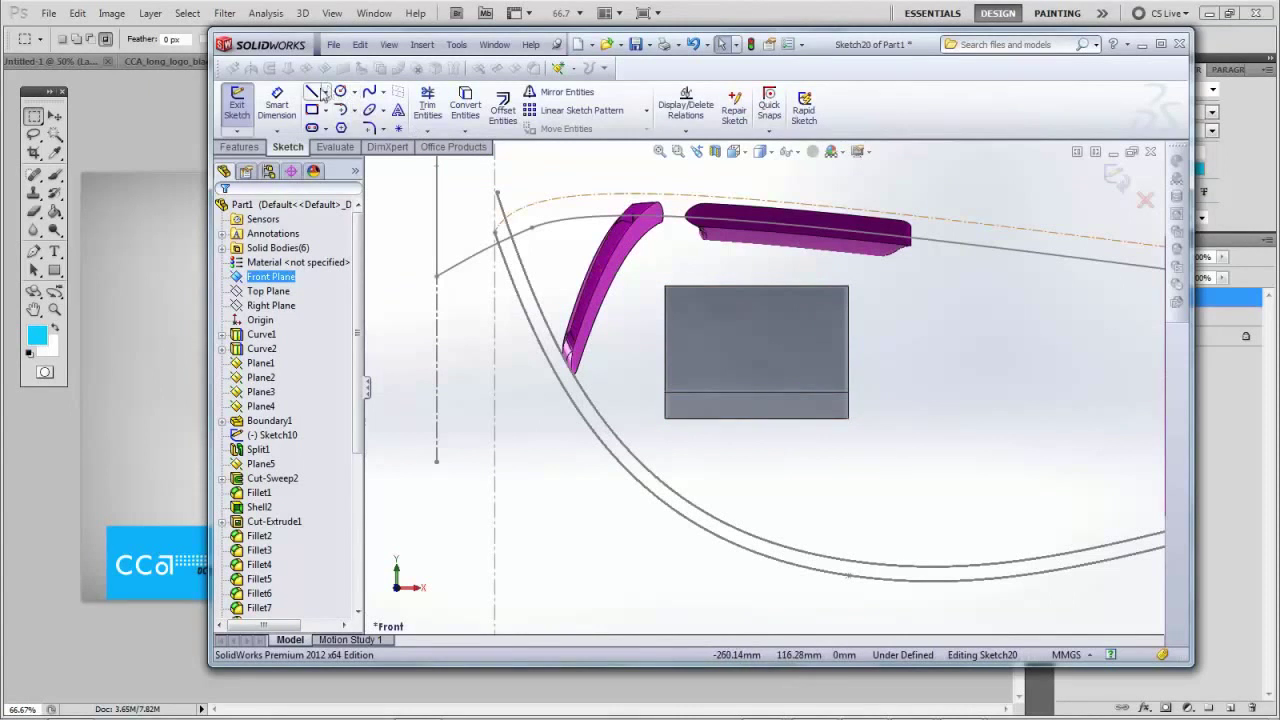
pyautogui.click(313, 92)
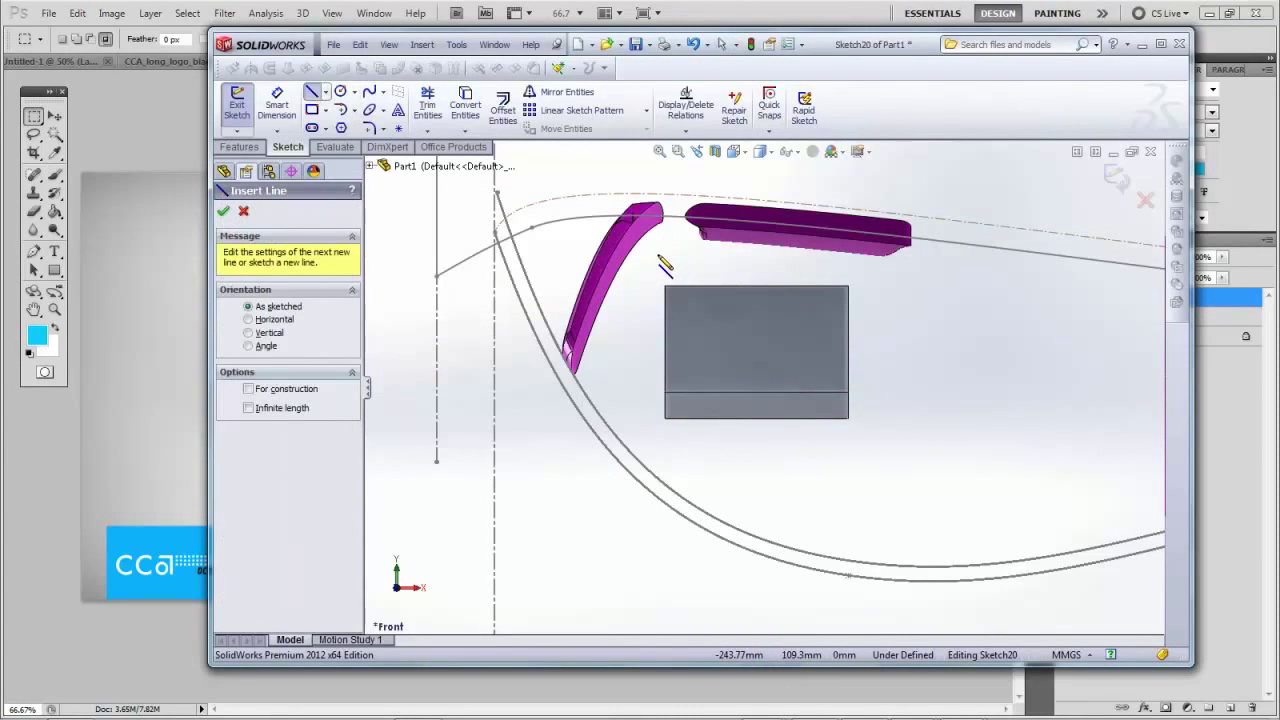
pyautogui.click(657, 254)
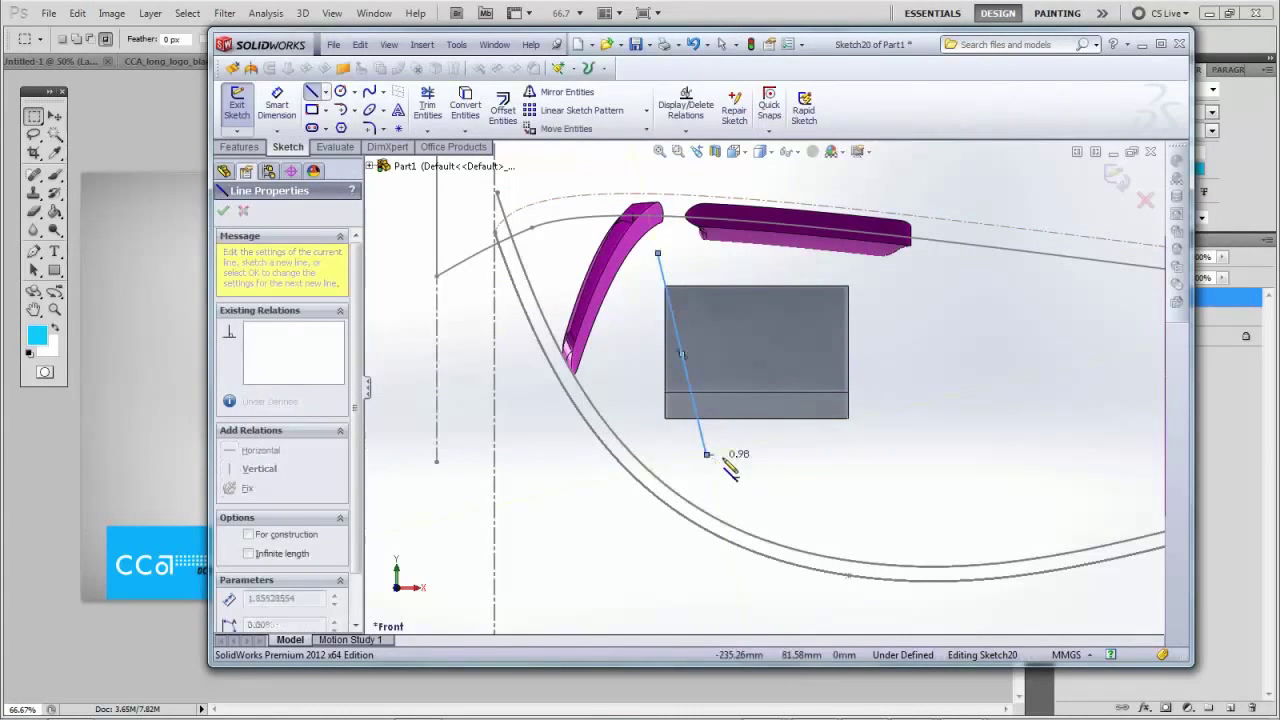
pyautogui.click(707, 454)
pyautogui.press('Escape')
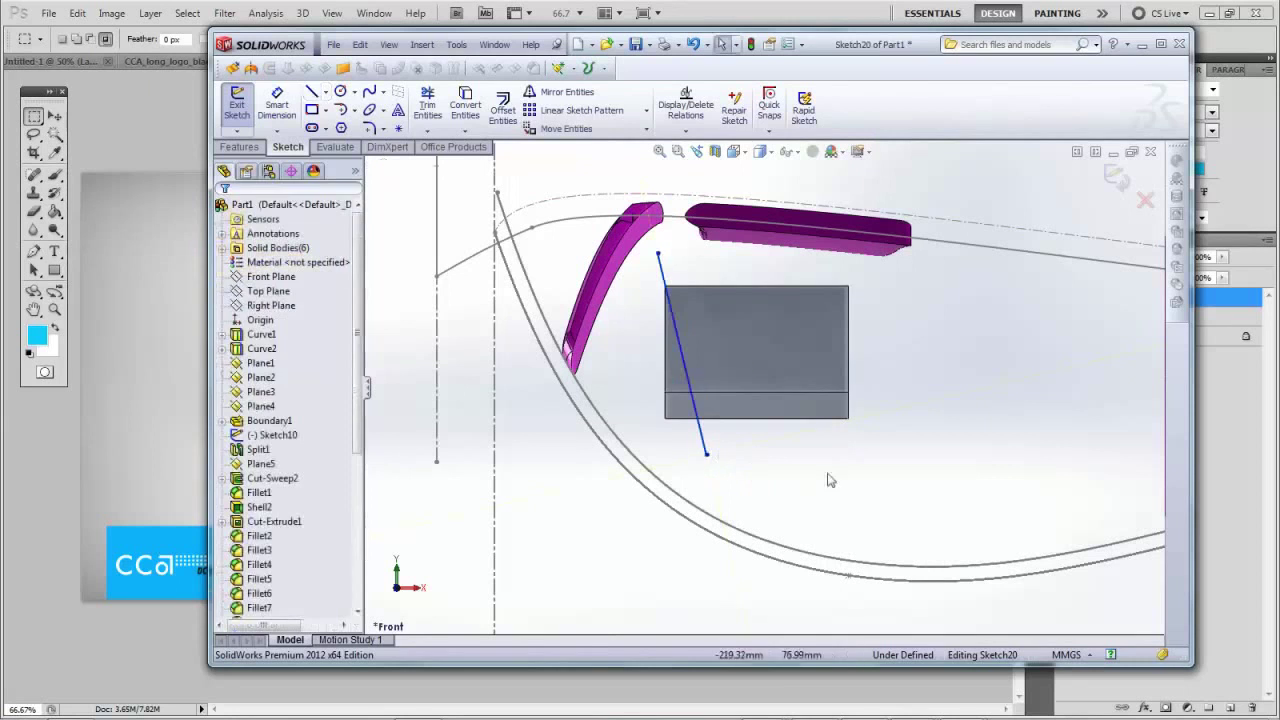
# Sketch a second line across the block's other end, sloping inward towards the first line and ending below the block, and exit the sketch
pyautogui.click(313, 92)
pyautogui.click(876, 176)
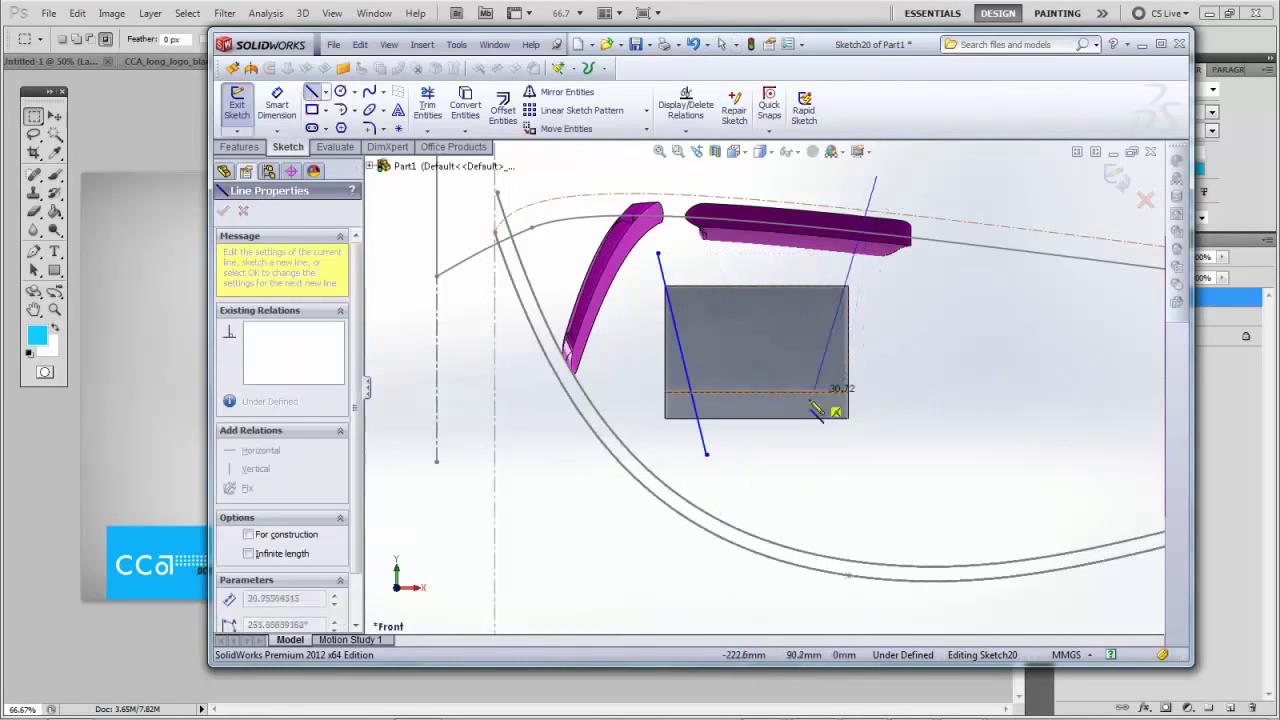
pyautogui.click(757, 470)
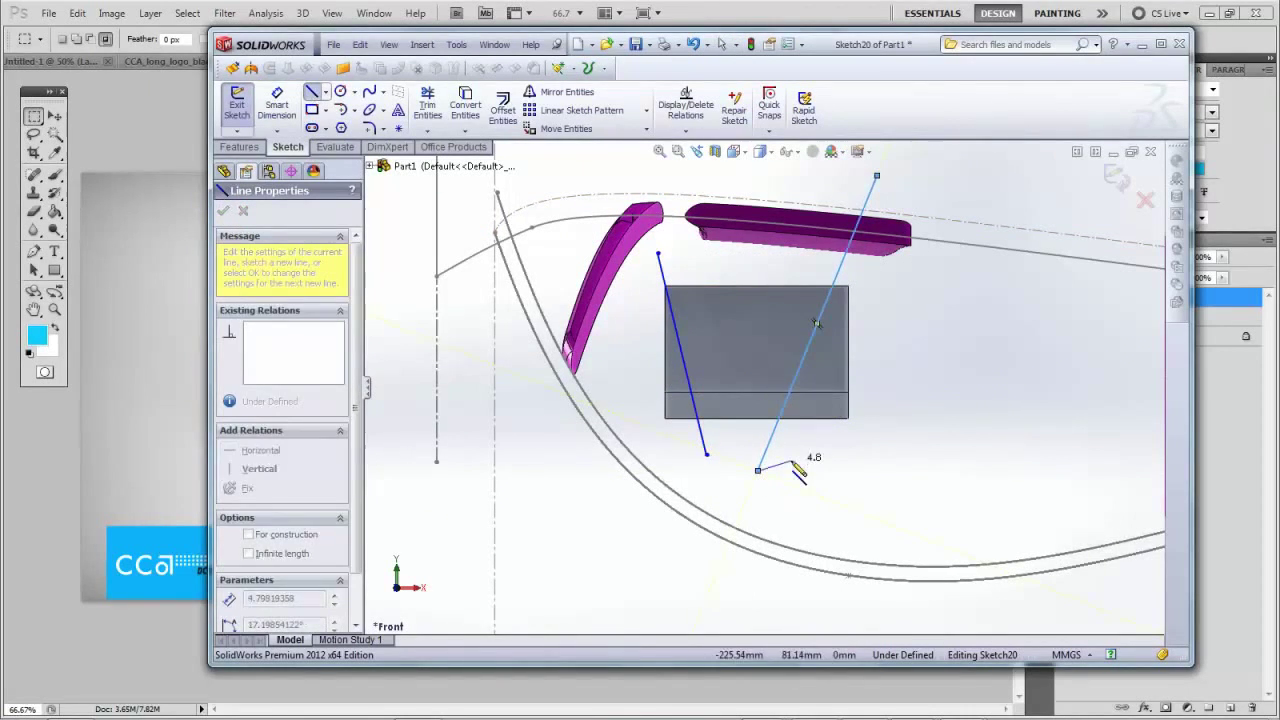
pyautogui.press('Escape')
pyautogui.click(1117, 178)
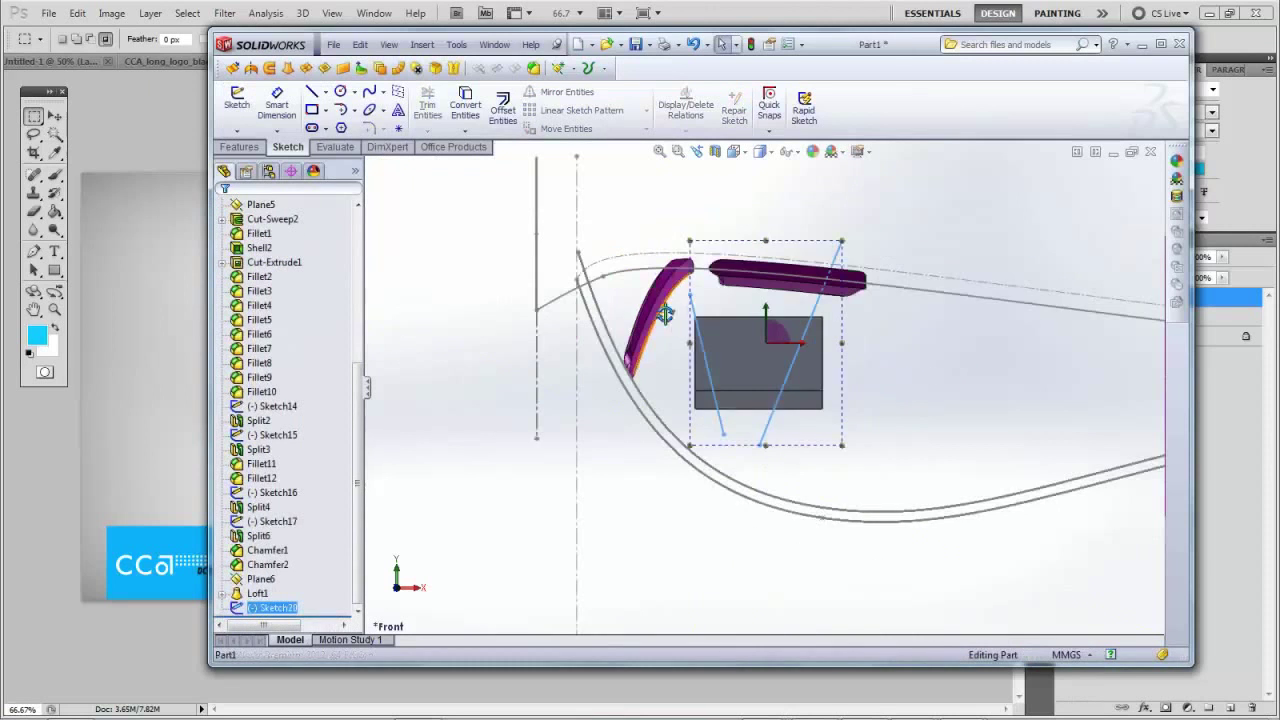
# Split the lofted block with Sketch20, cutting away the two outer end pieces with Consume cut bodies enabled and keeping the middle piece
pyautogui.click(421, 45)
pyautogui.moveTo(480, 98)
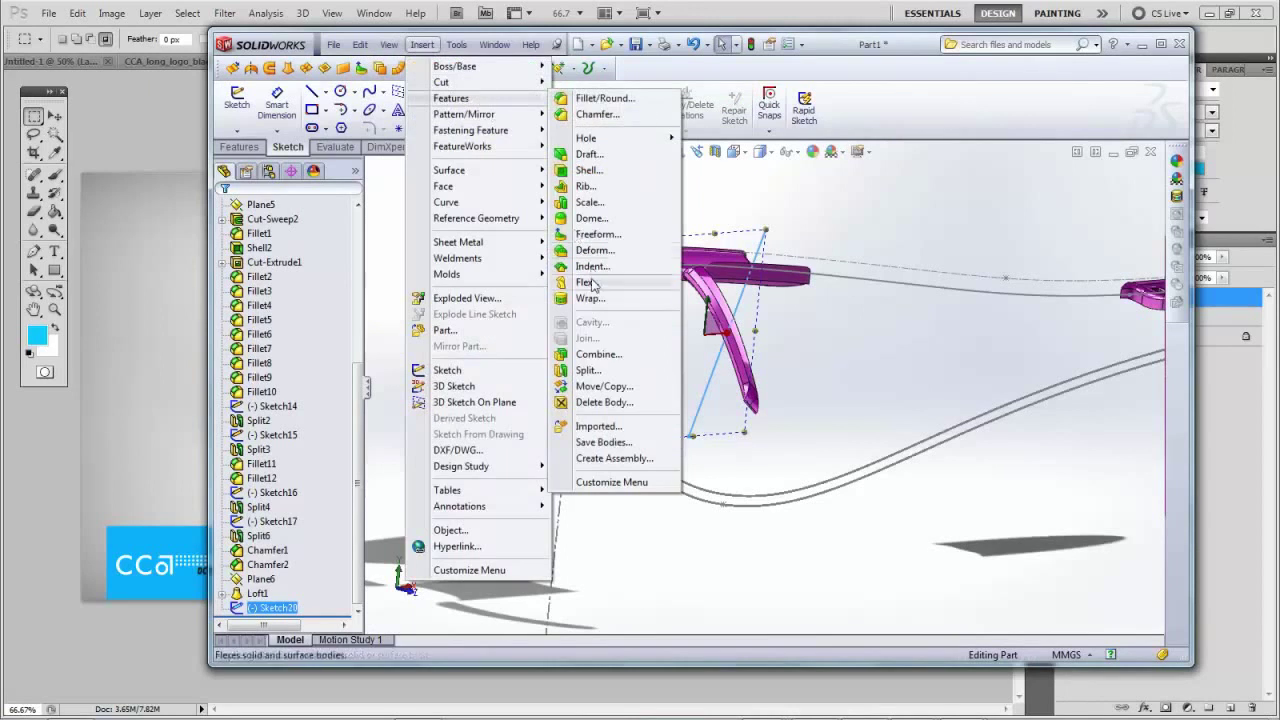
pyautogui.click(588, 370)
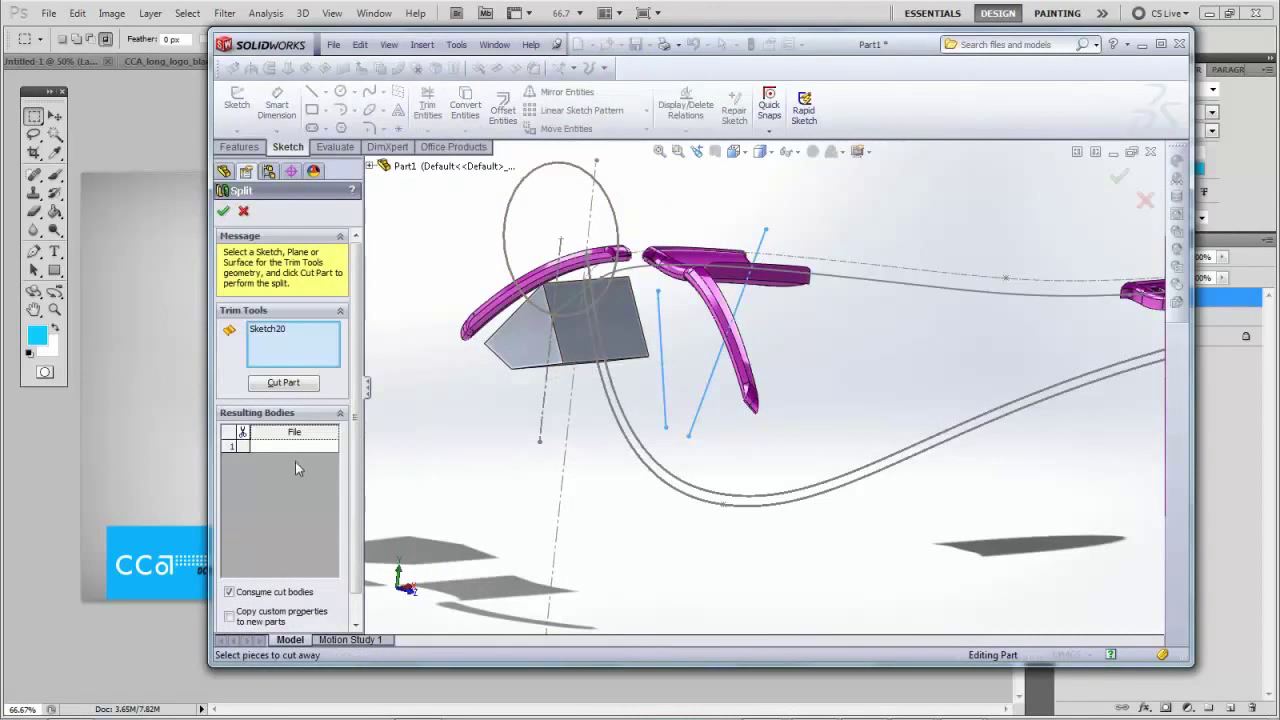
pyautogui.click(296, 463)
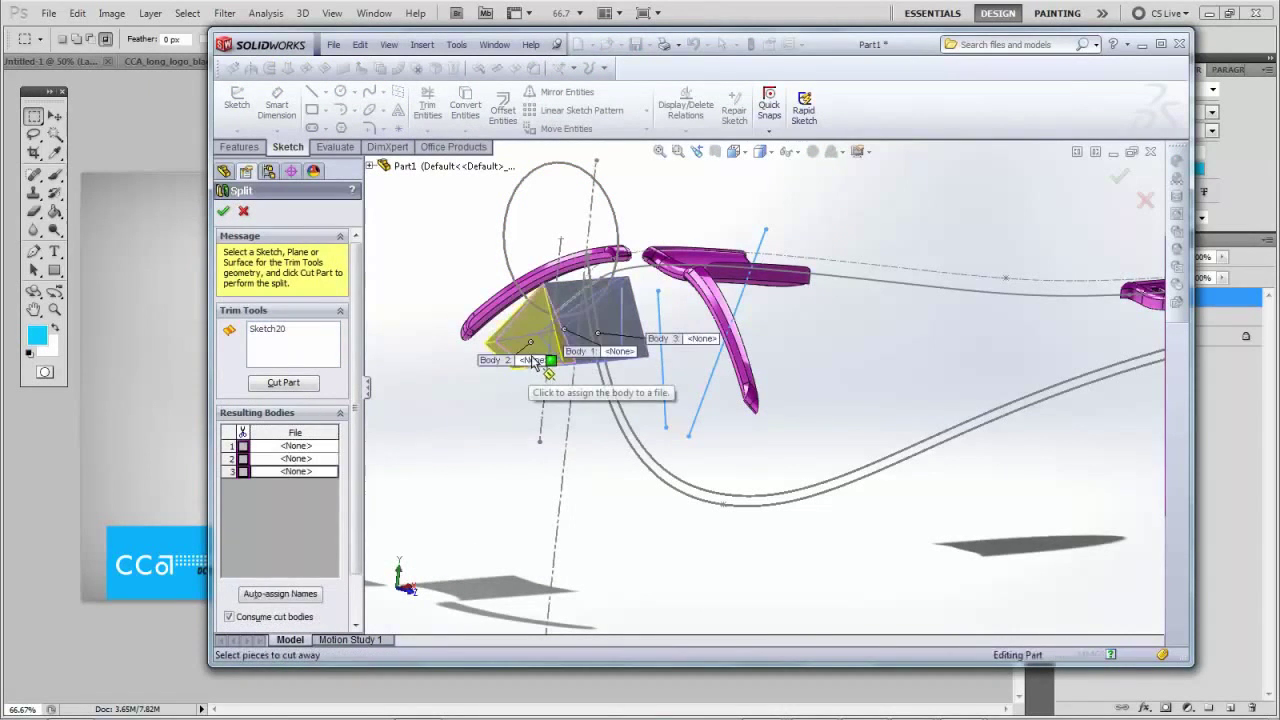
pyautogui.click(535, 361)
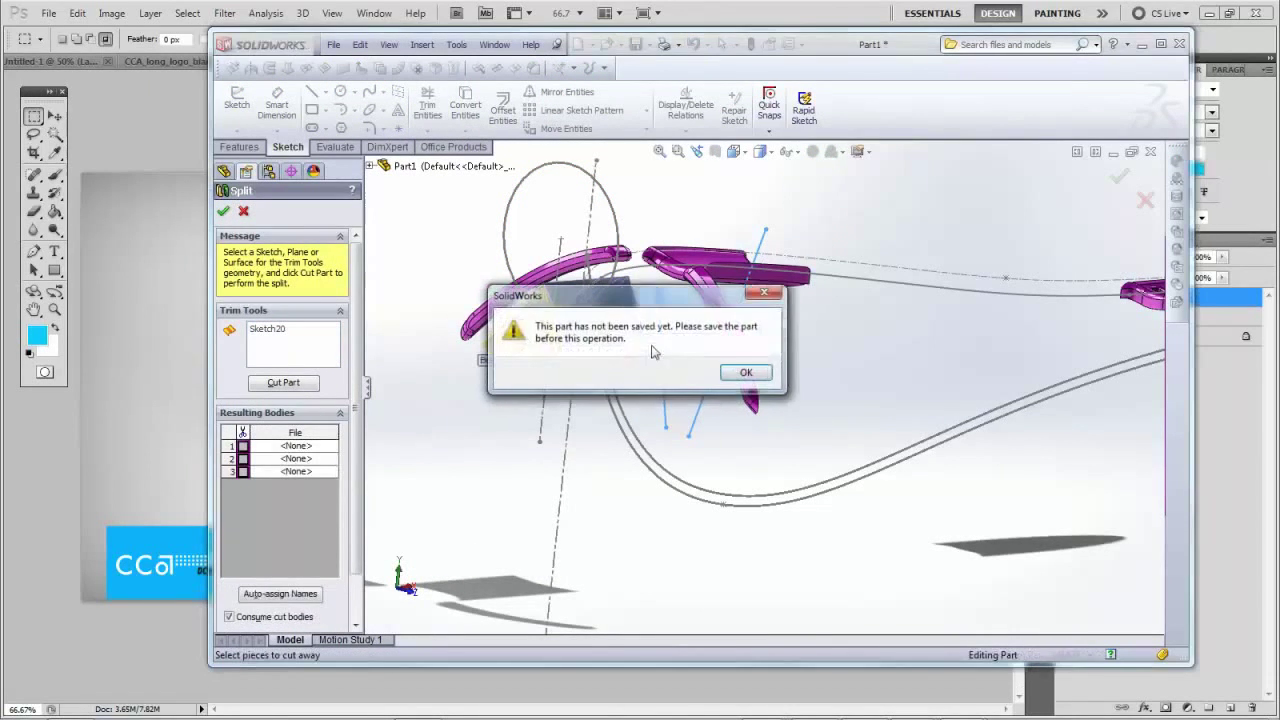
pyautogui.click(742, 375)
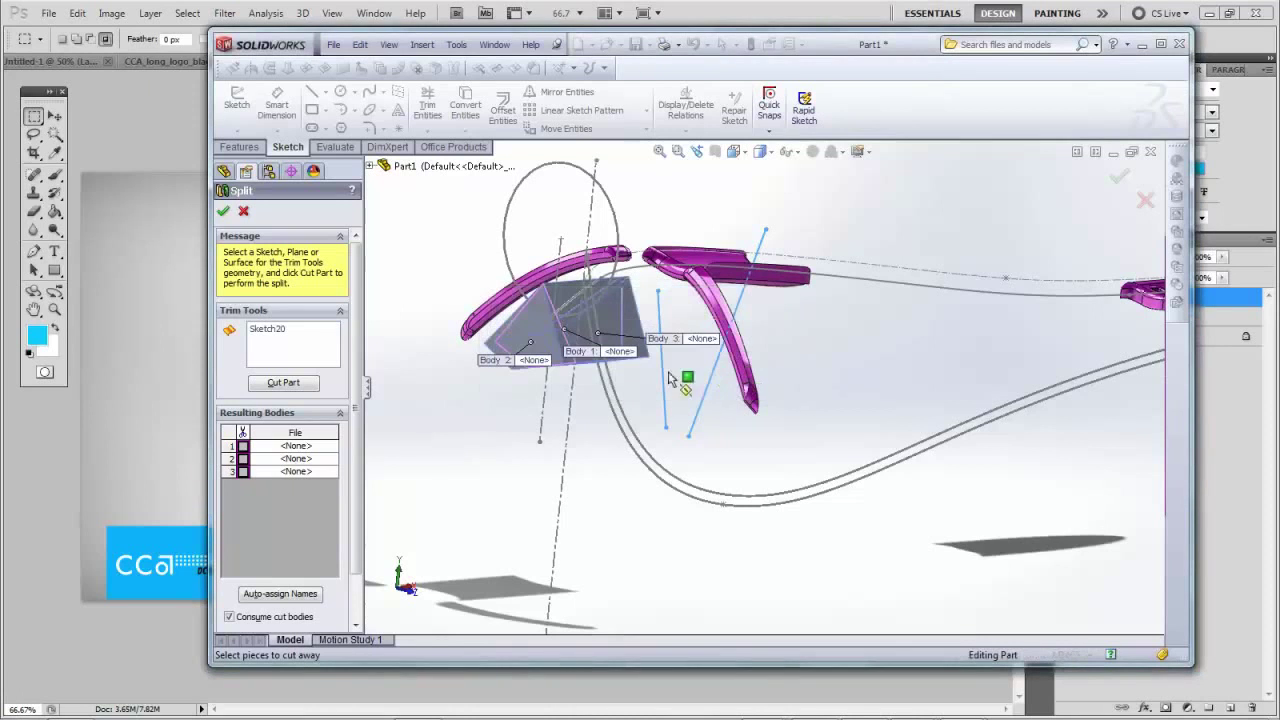
pyautogui.click(559, 367)
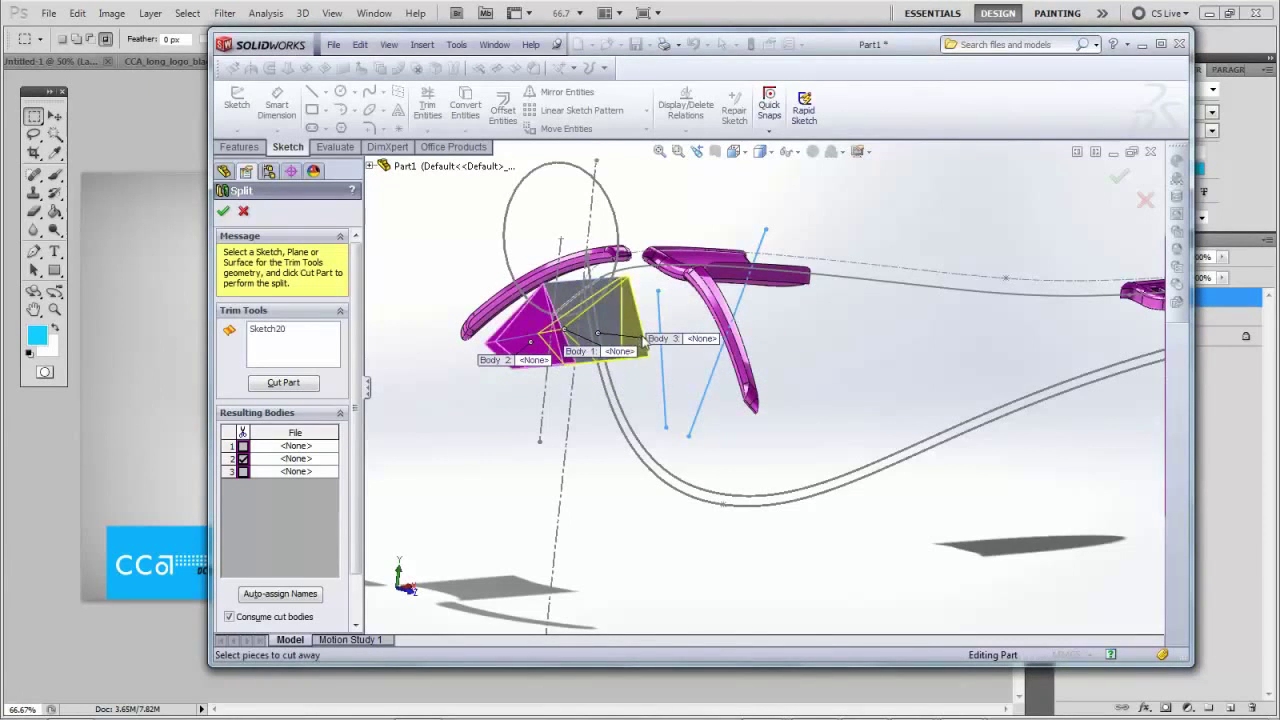
pyautogui.click(632, 335)
pyautogui.click(223, 212)
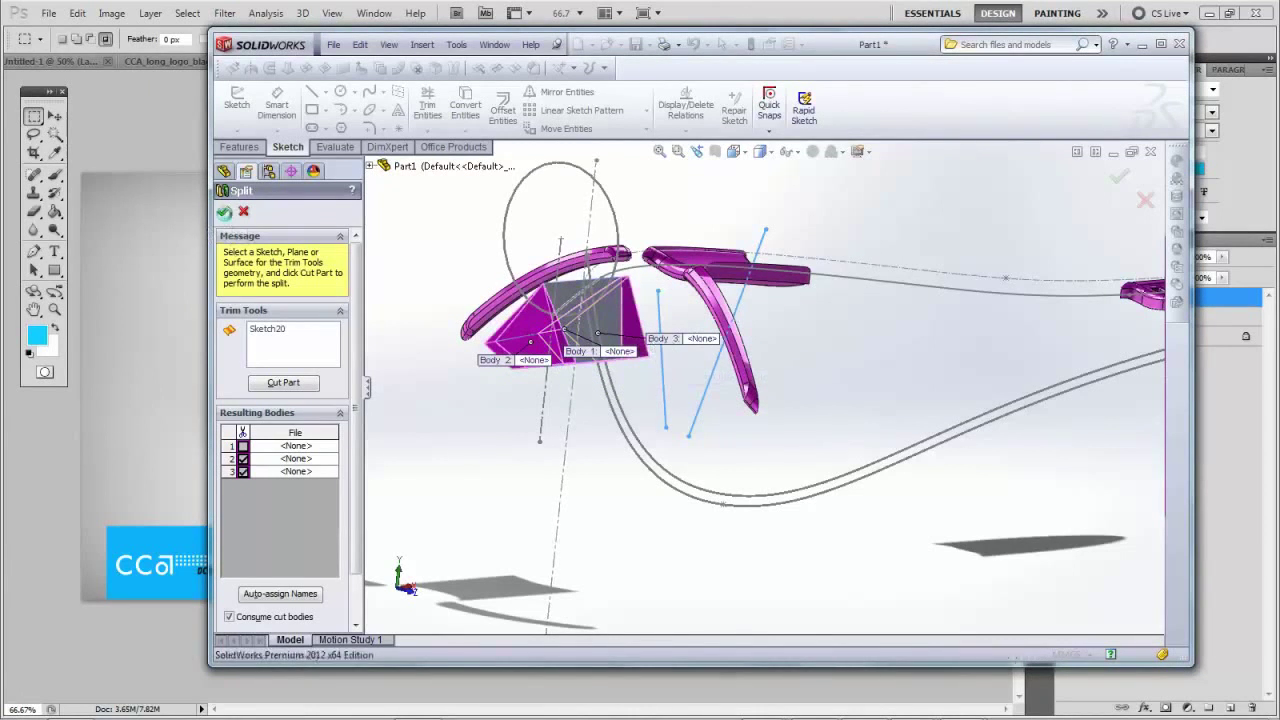
# Show the hidden saddle shell body Split4[3] from the part's solid bodies
pyautogui.moveTo(716, 364); pyautogui.dragTo(944, 435, button='middle')
pyautogui.scroll(2, 942, 435)
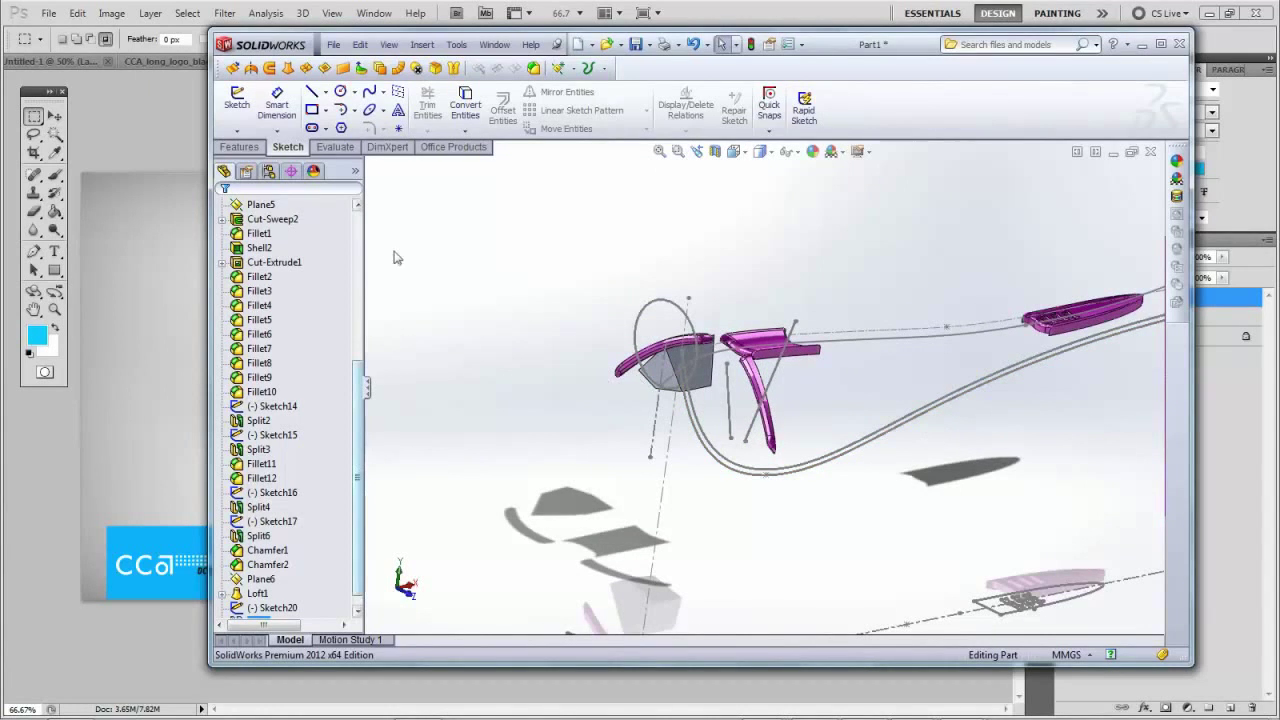
pyautogui.moveTo(357, 380); pyautogui.dragTo(357, 205)
pyautogui.click(223, 248)
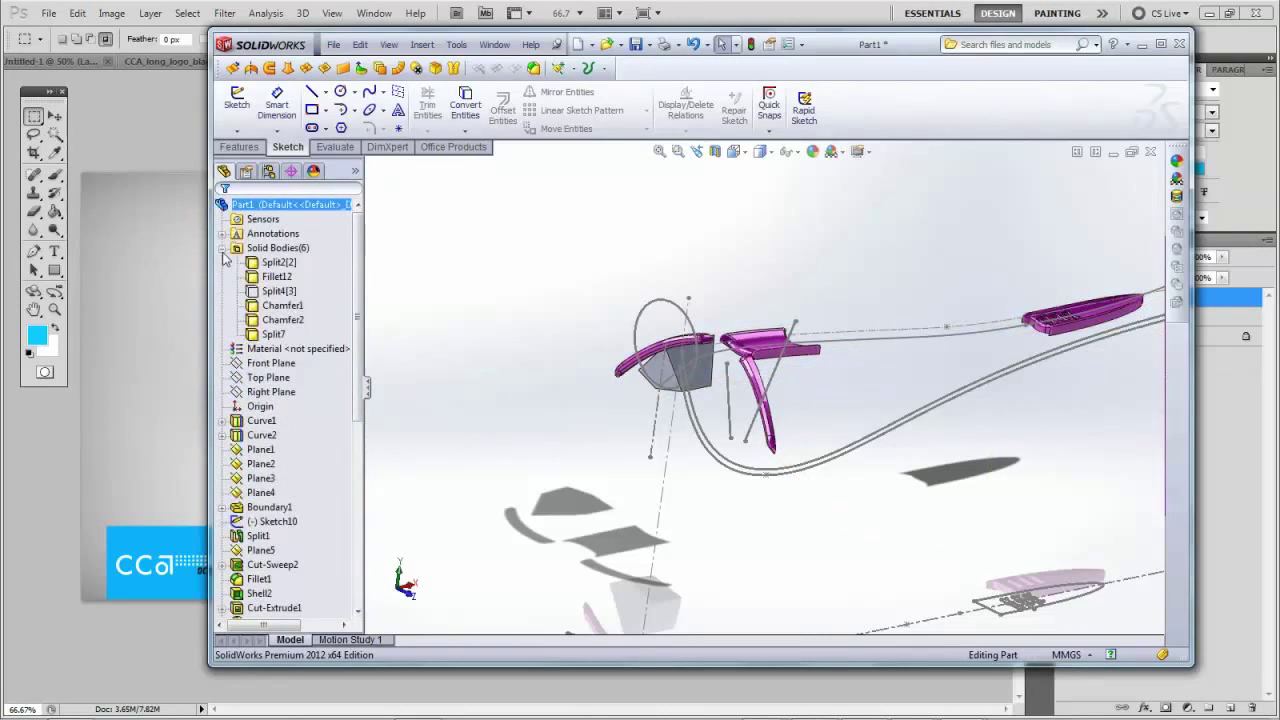
pyautogui.click(262, 290)
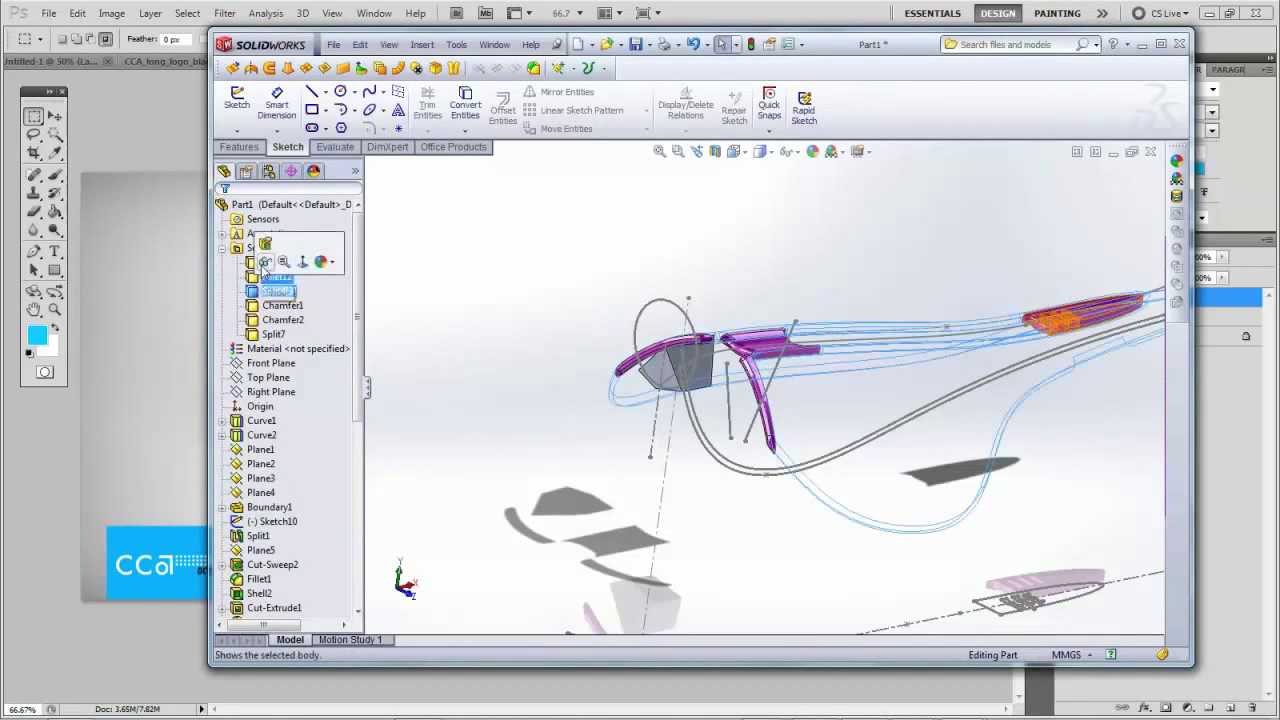
pyautogui.click(265, 262)
pyautogui.click(519, 381)
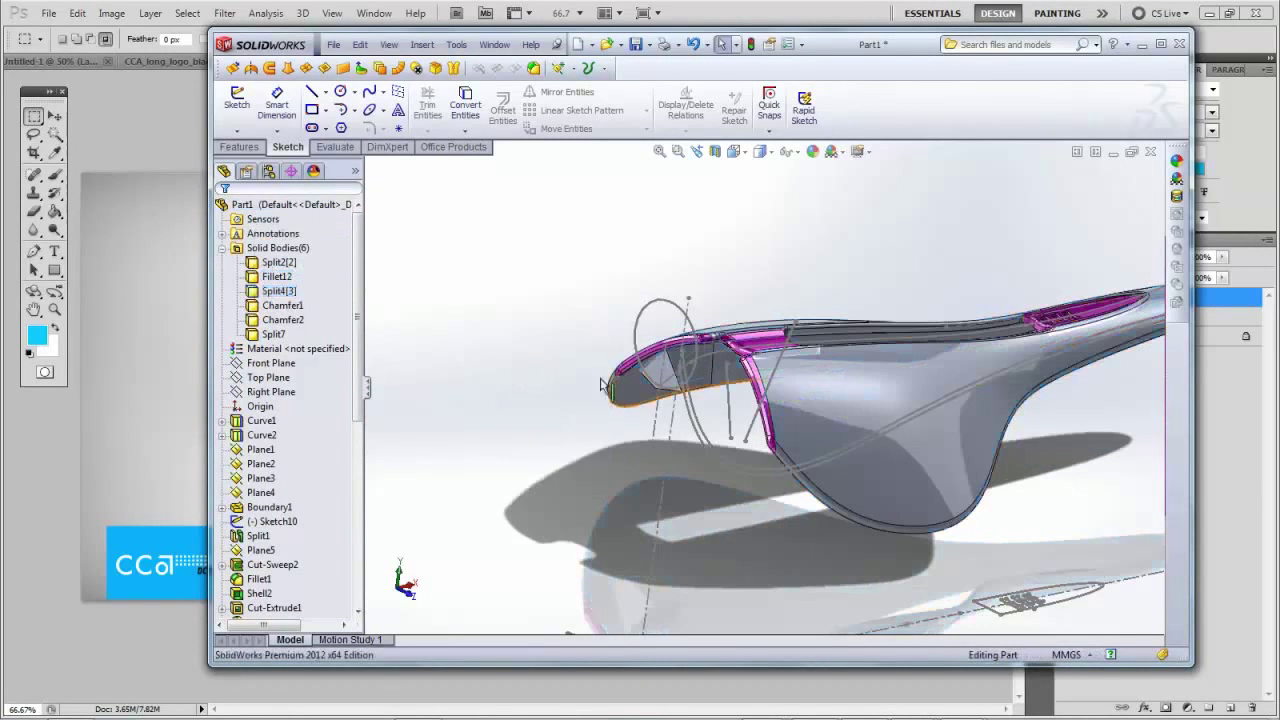
# Save the part under the file name Bike Seat_new.SLDPRT in the Bike Seat Tutorial 03 folder
pyautogui.click(334, 46)
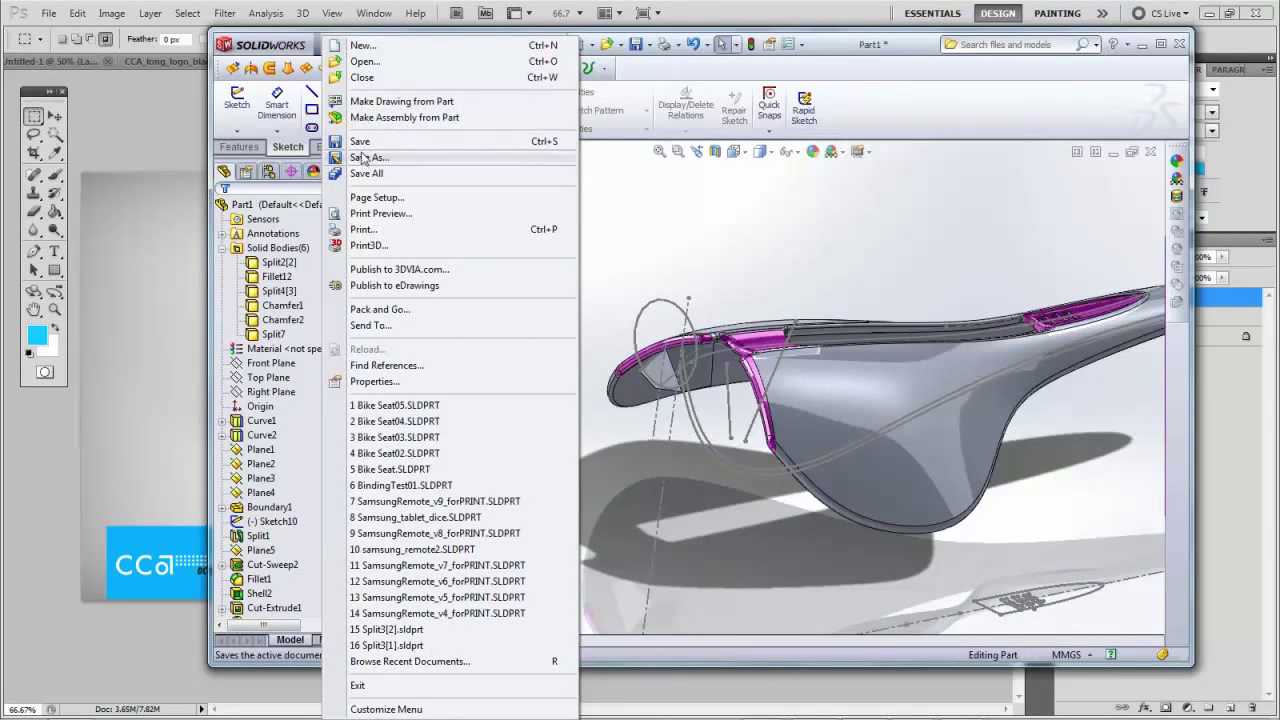
pyautogui.click(366, 158)
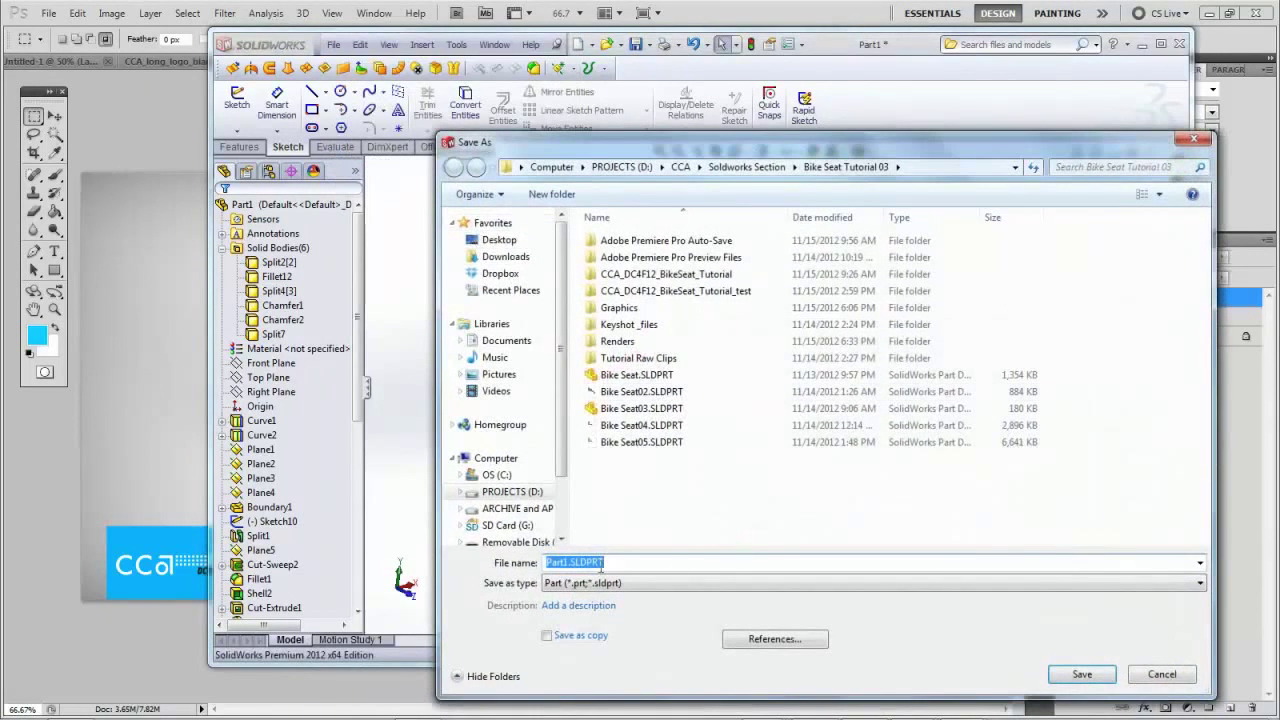
pyautogui.click(640, 442)
pyautogui.click(590, 563)
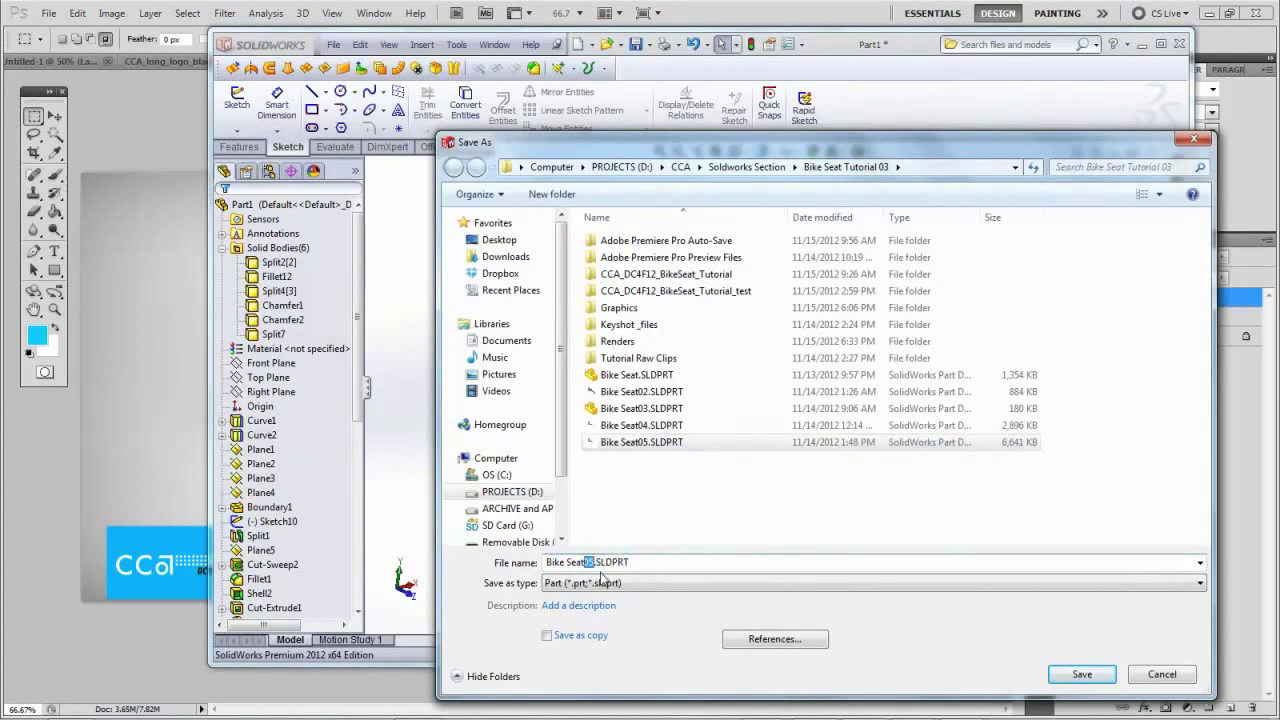
pyautogui.press('BackSpace')
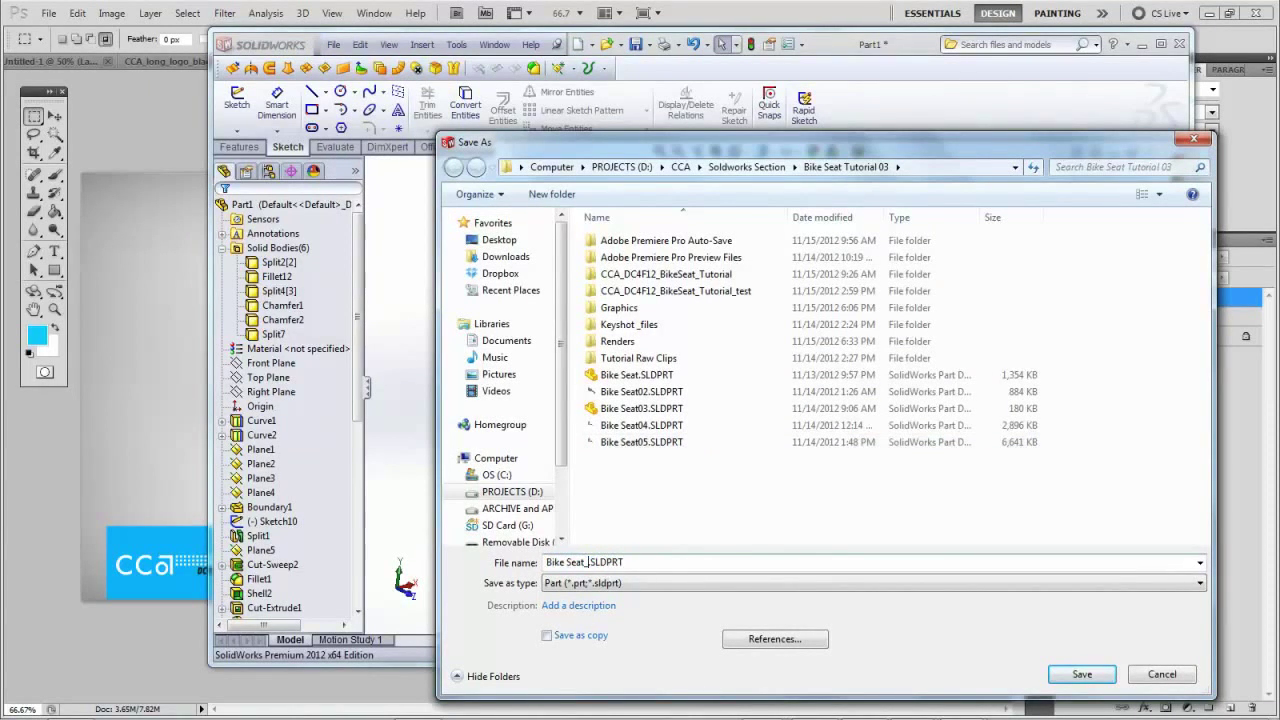
pyautogui.click(1082, 674)
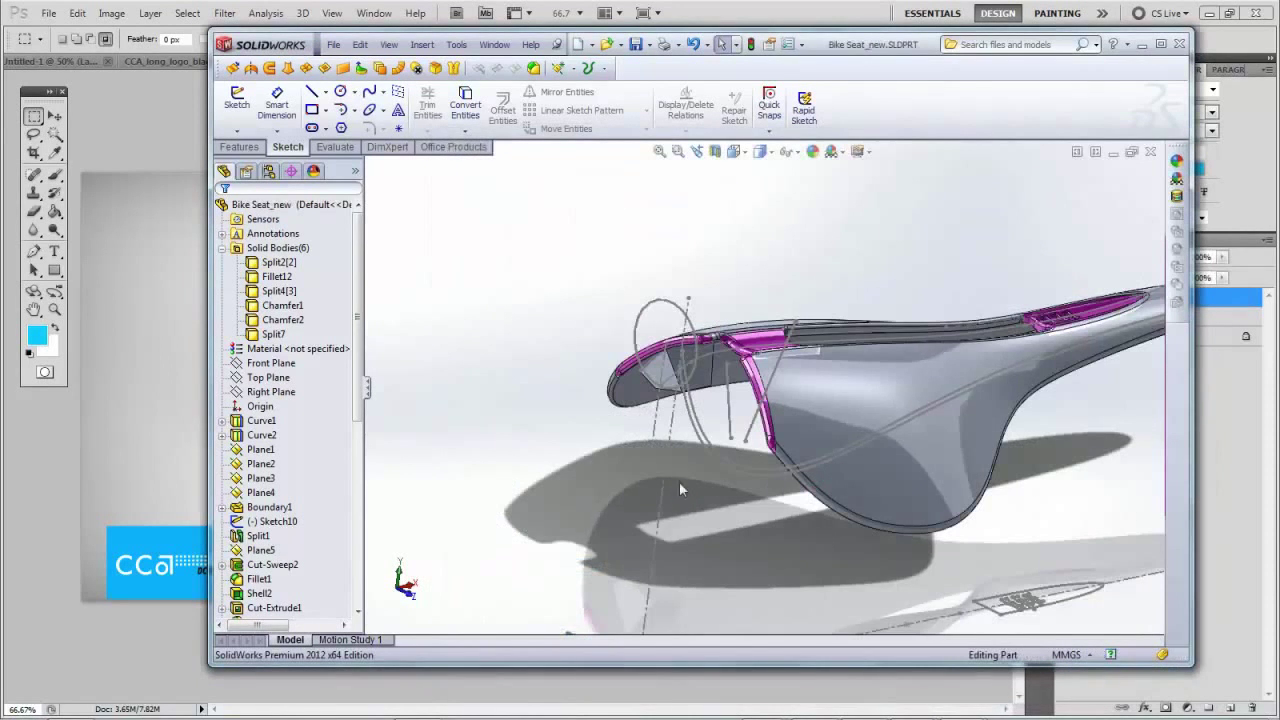
# Start a constant-radius fillet on the two lengthwise edges of the support block's underside face, with a 4 mm radius
pyautogui.moveTo(679, 484); pyautogui.dragTo(740, 365, button='middle')
pyautogui.scroll(-5, 692, 484)
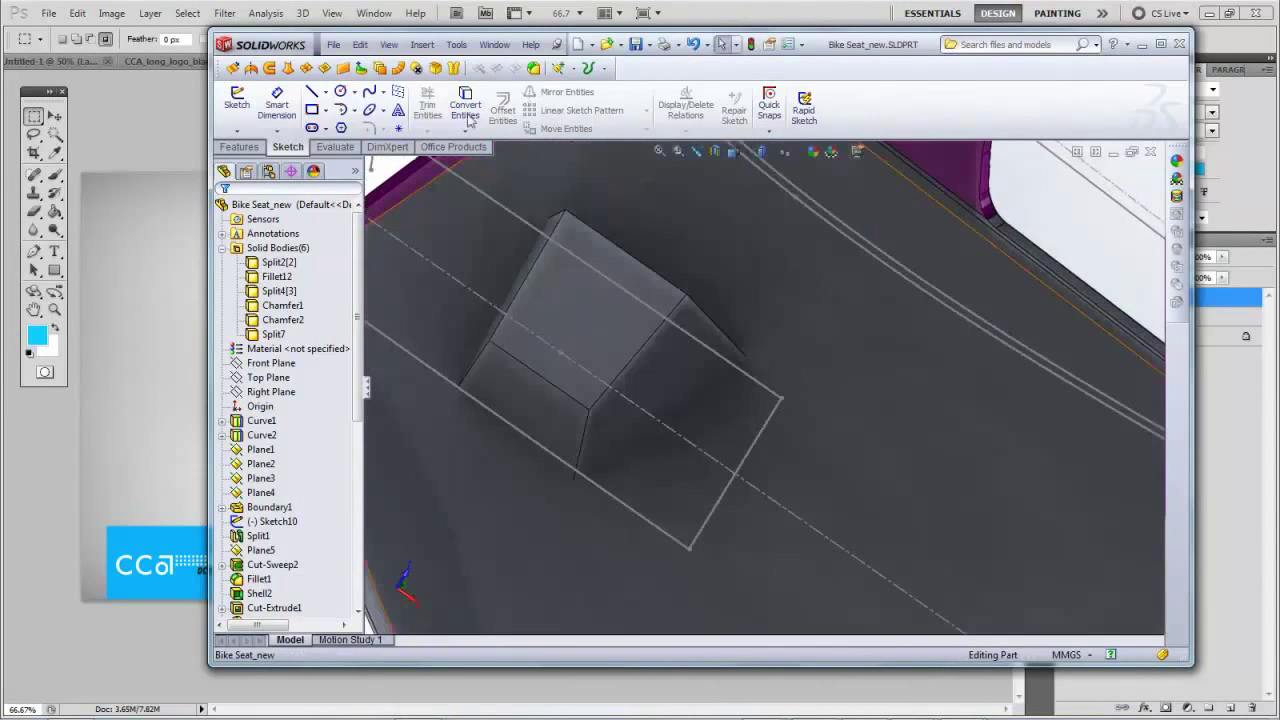
pyautogui.click(240, 148)
pyautogui.click(640, 104)
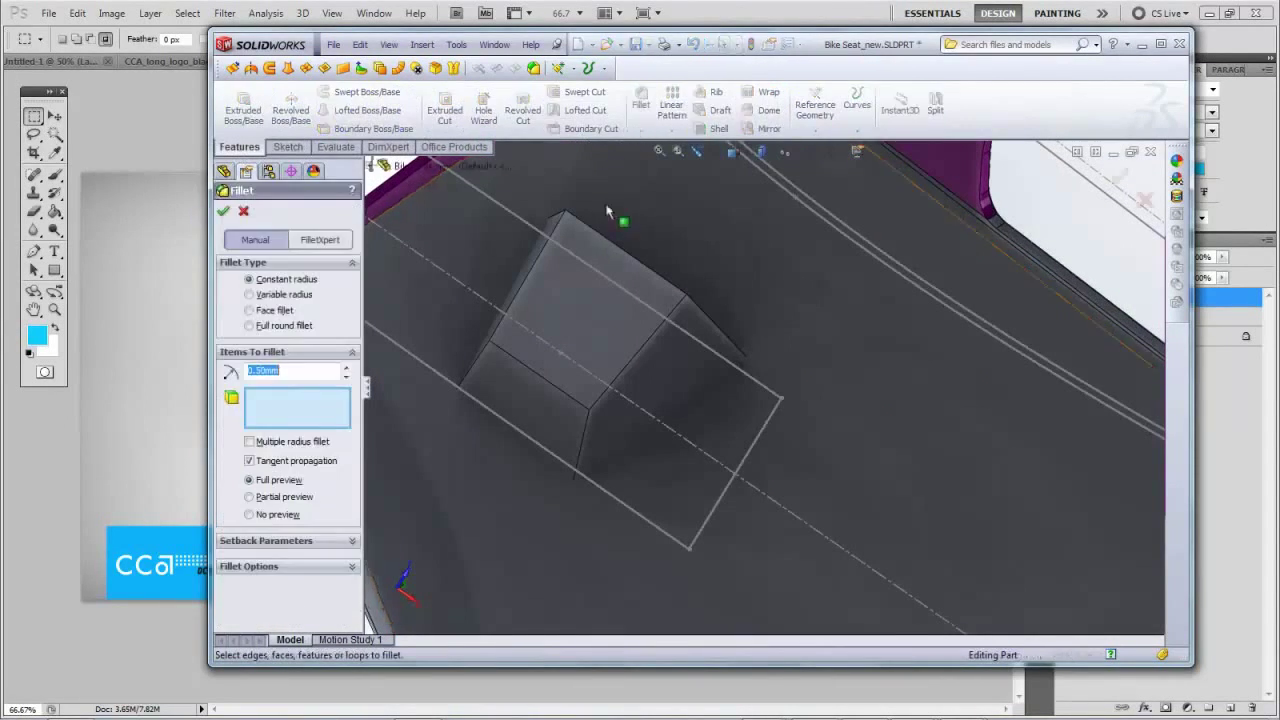
pyautogui.click(548, 380)
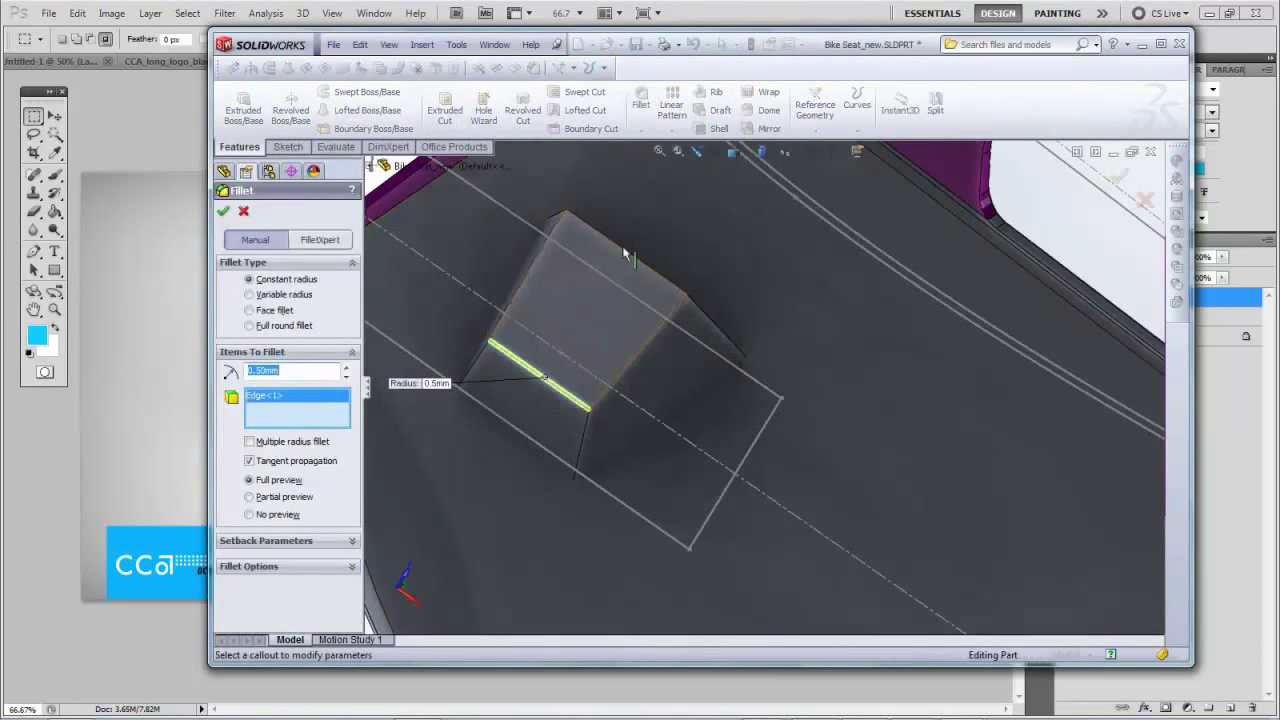
pyautogui.click(630, 256)
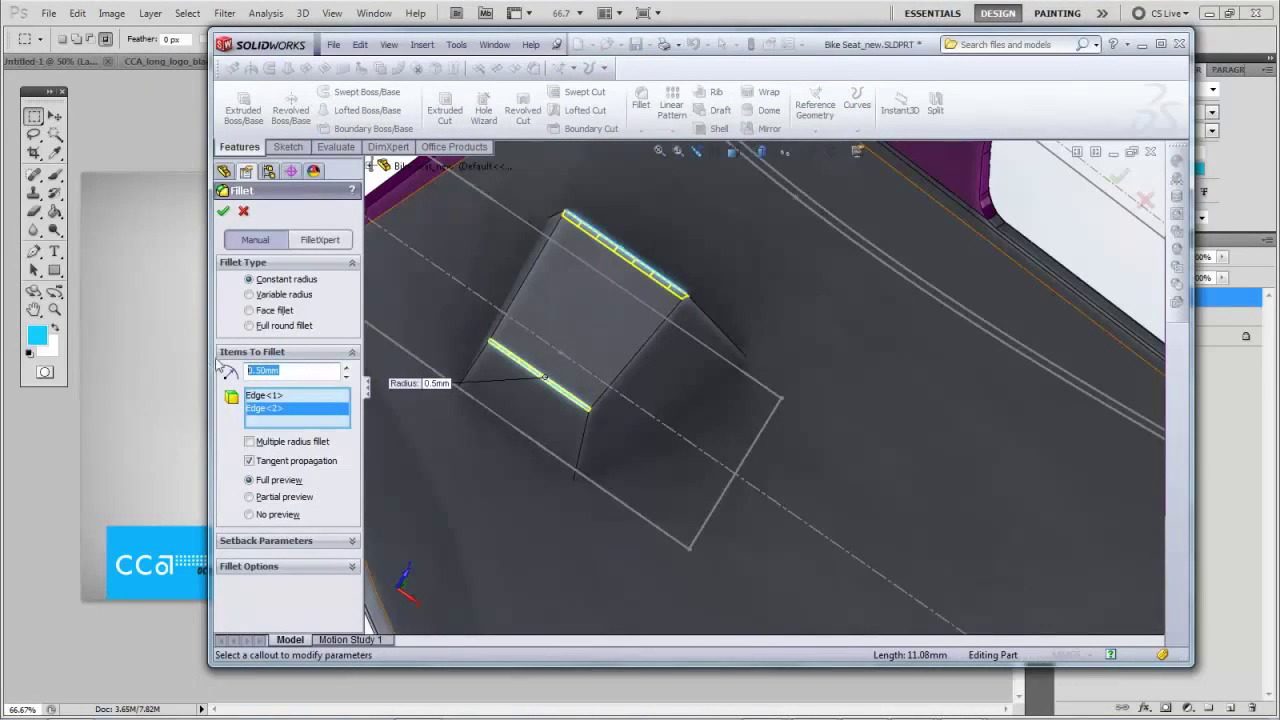
pyautogui.write('4')
pyautogui.press('Return')
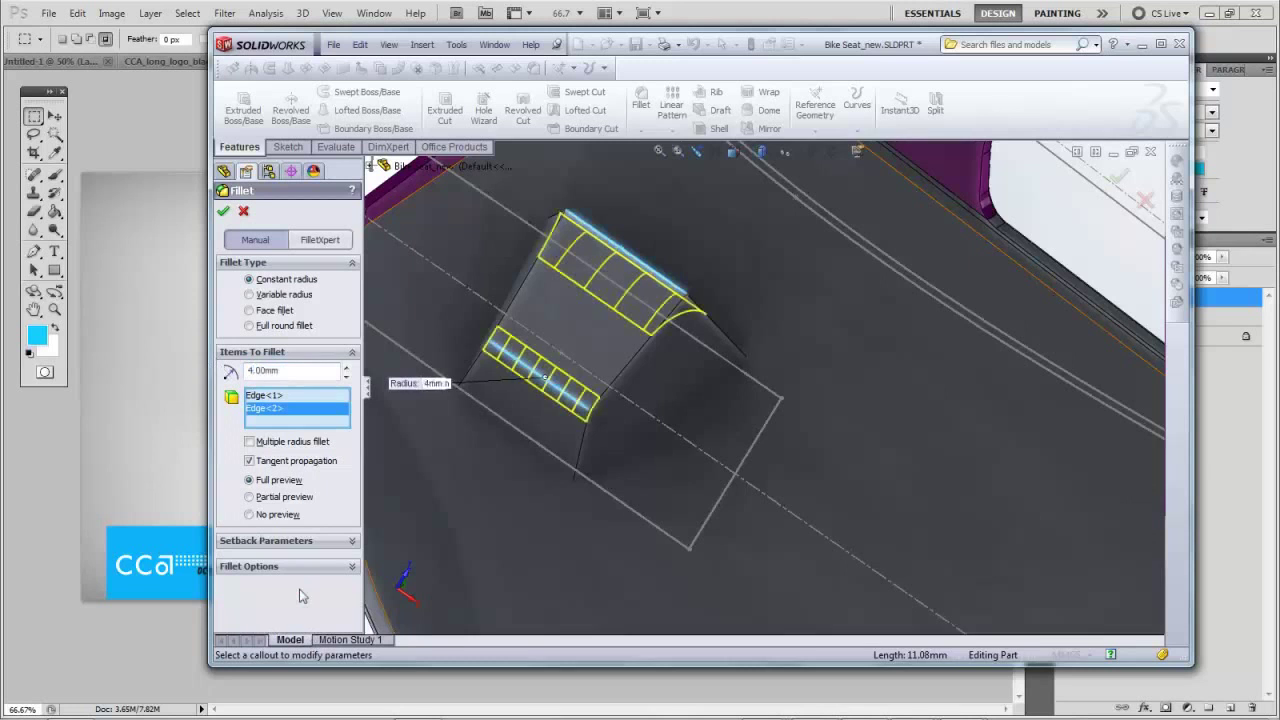
# Increase the radius of the block's two-edge fillet to 6 mm and apply it
pyautogui.moveTo(560, 330); pyautogui.dragTo(657, 240, button='middle')
pyautogui.moveTo(657, 267); pyautogui.dragTo(700, 268, button='middle')
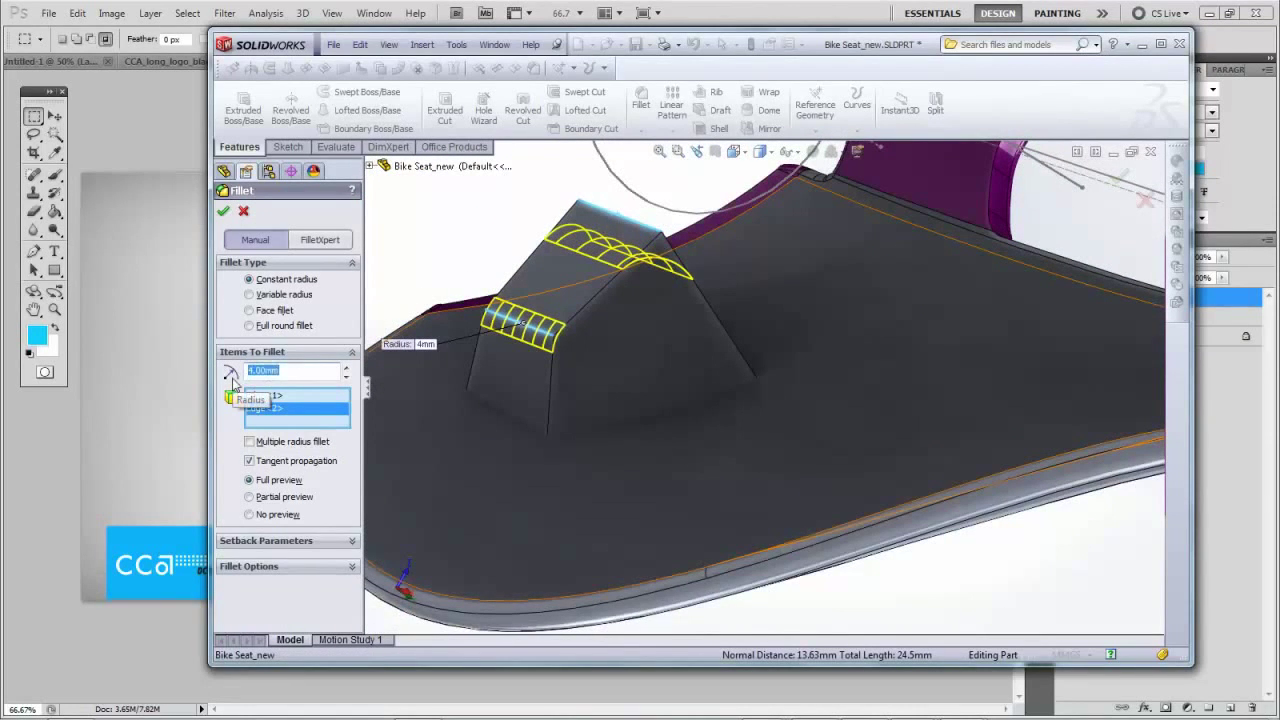
pyautogui.press('Return')
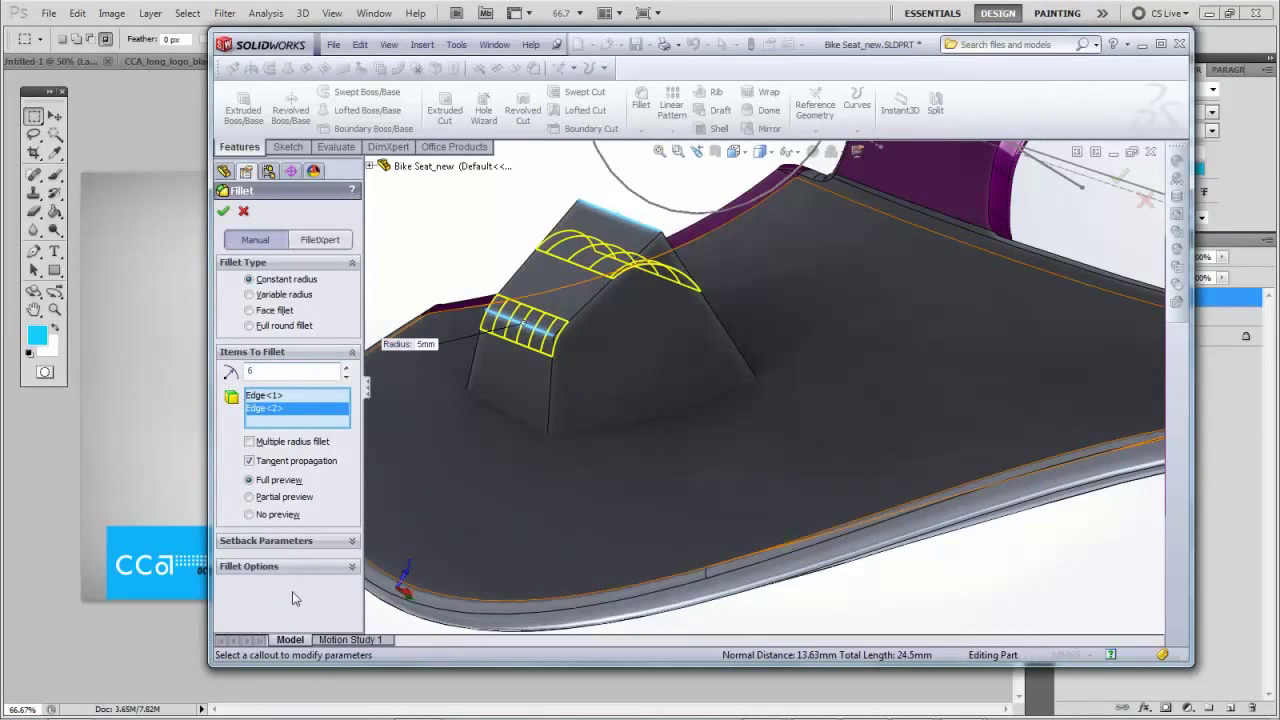
pyautogui.press('Return')
pyautogui.click(226, 213)
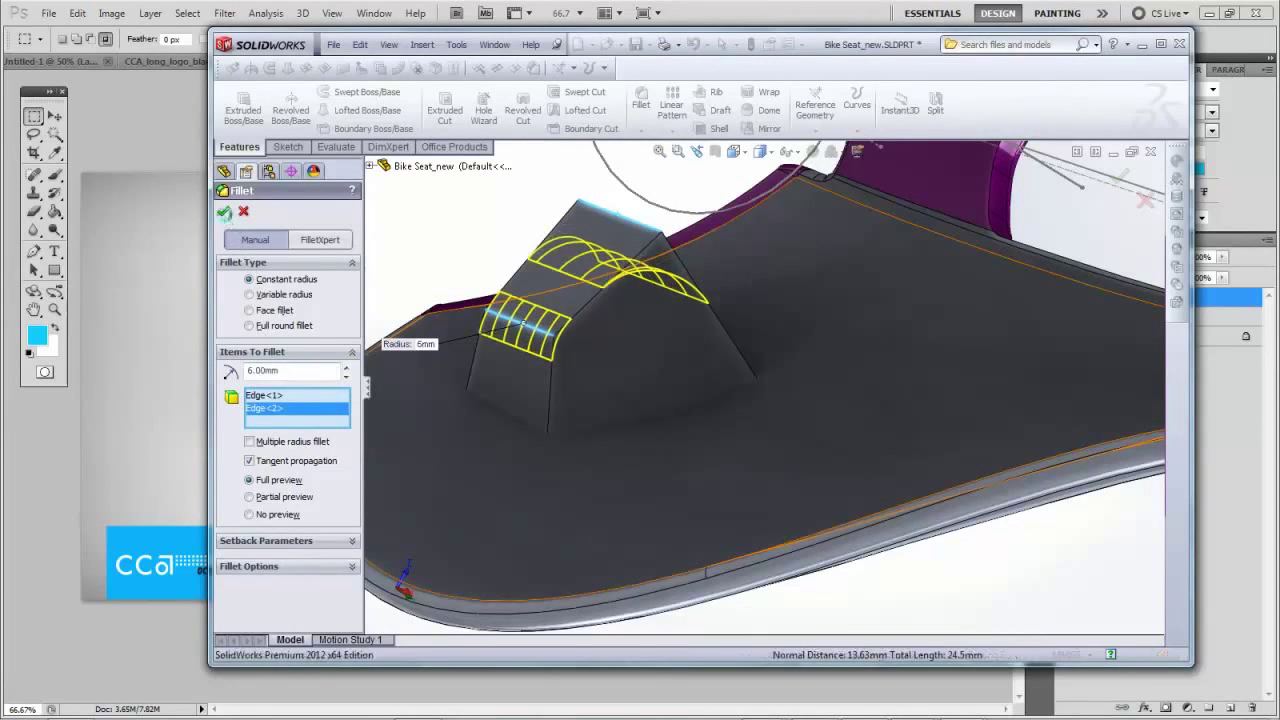
# Fillet the curved edge chains around both ends of the support block with a 3 mm radius and tangent propagation
pyautogui.moveTo(605, 347)
pyautogui.mouseDown(button='middle')
pyautogui.moveTo(626, 341)
pyautogui.moveTo(604, 342)
pyautogui.mouseUp(button='middle')
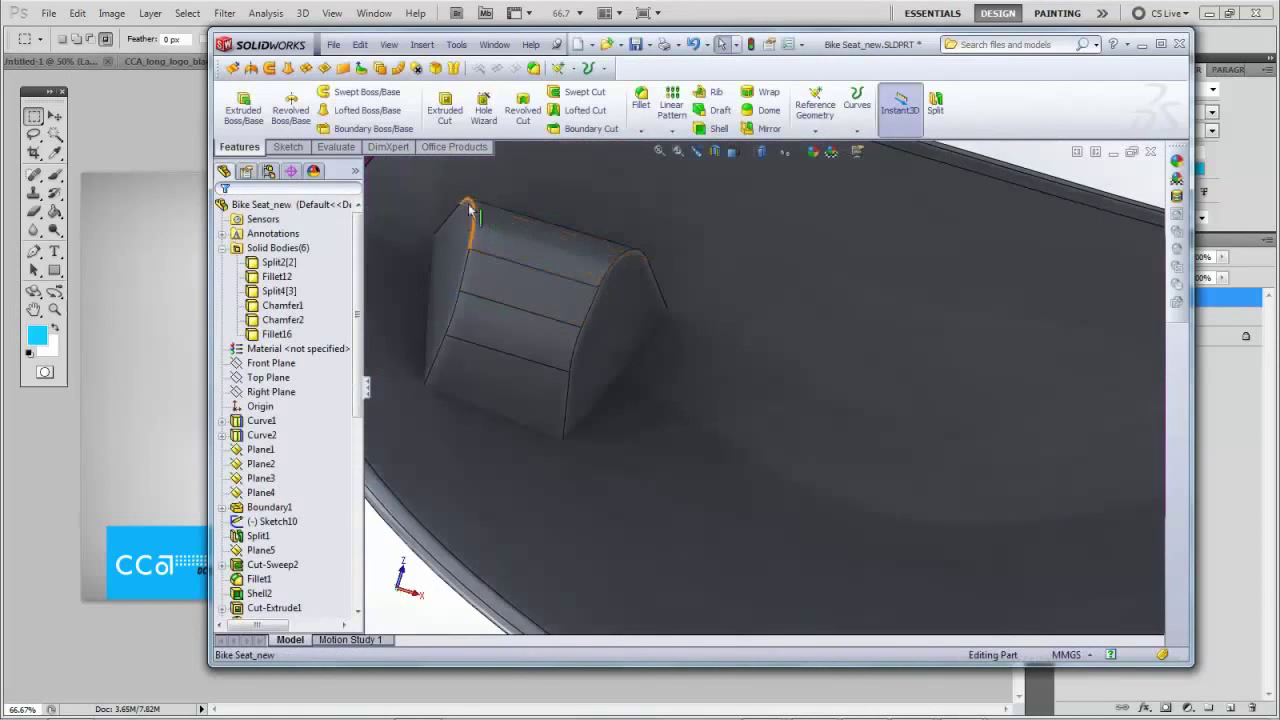
pyautogui.click(641, 100)
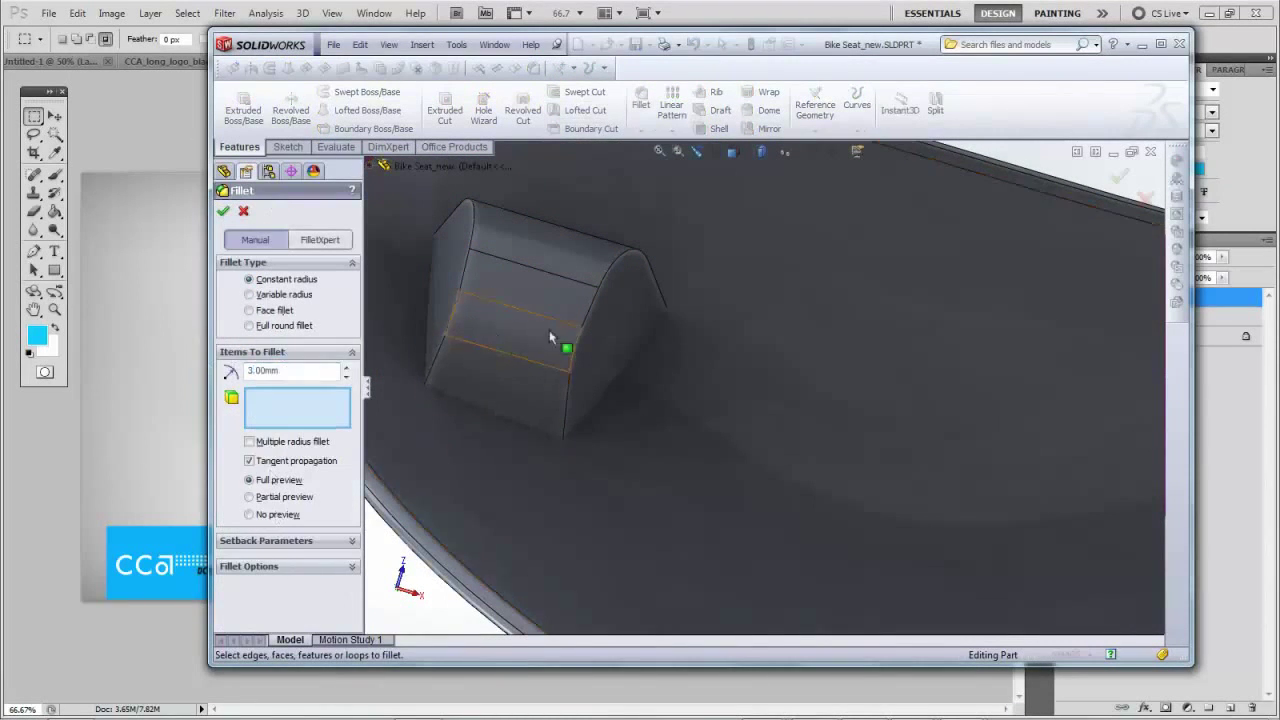
pyautogui.click(592, 321)
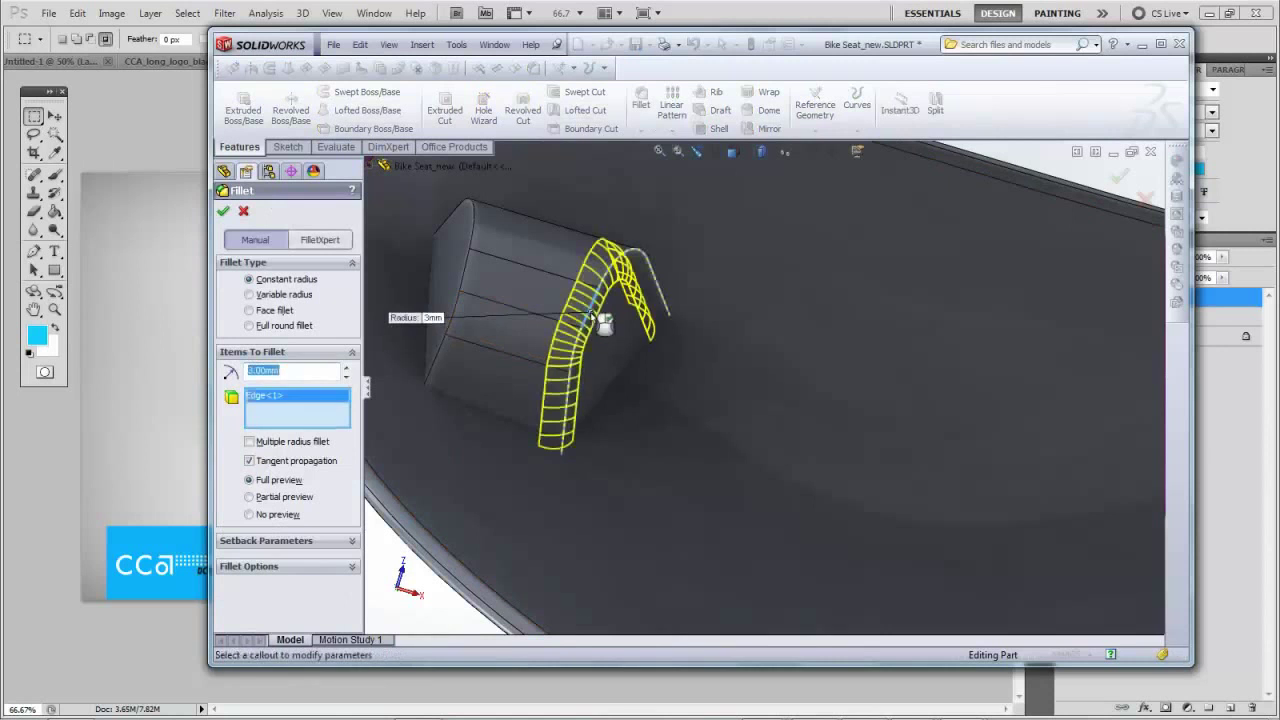
pyautogui.click(480, 270)
pyautogui.moveTo(480, 270); pyautogui.dragTo(480, 324, button='middle')
pyautogui.click(223, 212)
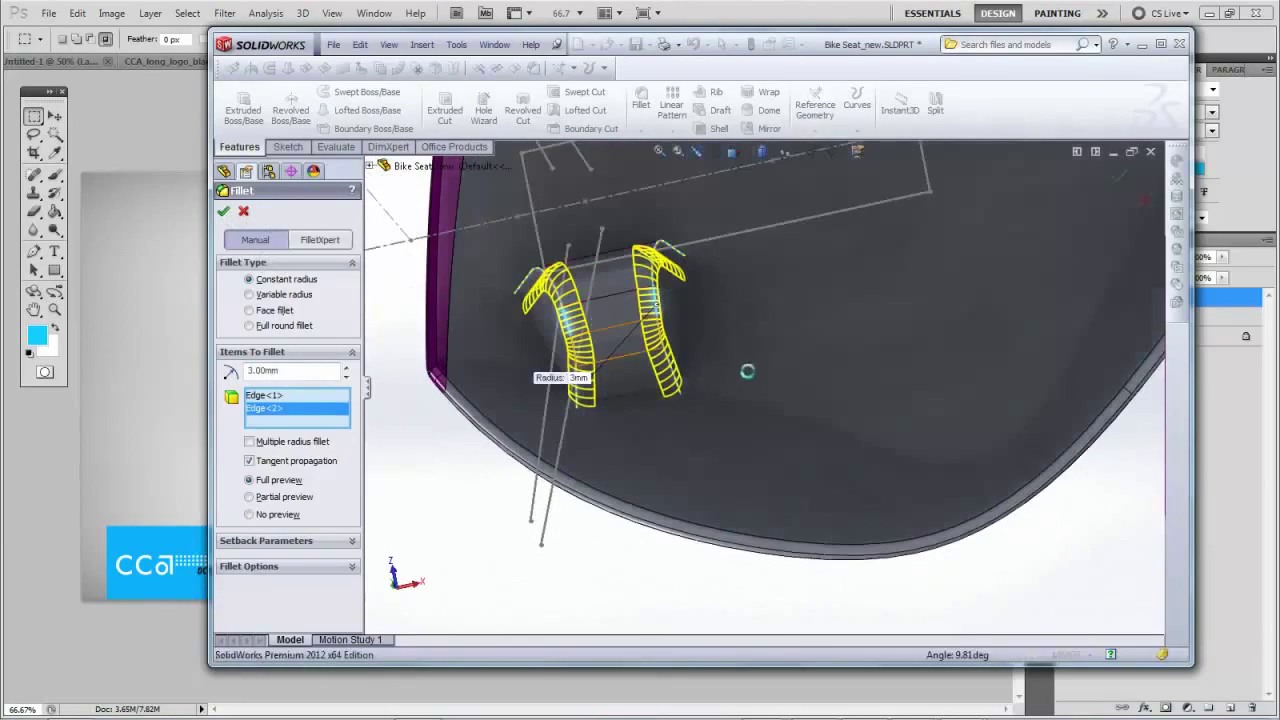
# Start a new sketch on the support block's flat end face that points toward the saddle nose
pyautogui.moveTo(686, 323)
pyautogui.mouseDown(button='middle')
pyautogui.moveTo(708, 522)
pyautogui.moveTo(757, 391)
pyautogui.moveTo(691, 429)
pyautogui.moveTo(785, 413)
pyautogui.moveTo(600, 322)
pyautogui.moveTo(616, 314)
pyautogui.moveTo(654, 214)
pyautogui.moveTo(634, 226)
pyautogui.moveTo(580, 220)
pyautogui.moveTo(558, 310)
pyautogui.moveTo(680, 237)
pyautogui.moveTo(603, 274)
pyautogui.moveTo(648, 207)
pyautogui.moveTo(543, 271)
pyautogui.moveTo(491, 277)
pyautogui.moveTo(514, 257)
pyautogui.moveTo(534, 271)
pyautogui.moveTo(523, 331)
pyautogui.moveTo(484, 337)
pyautogui.mouseUp(button='middle')
pyautogui.click(484, 337)
pyautogui.moveTo(633, 361); pyautogui.dragTo(594, 449, button='middle')
pyautogui.scroll(7, 594, 449)
pyautogui.moveTo(686, 446); pyautogui.dragTo(728, 300, button='middle')
pyautogui.scroll(4, 765, 388)
pyautogui.scroll(-4, 712, 365)
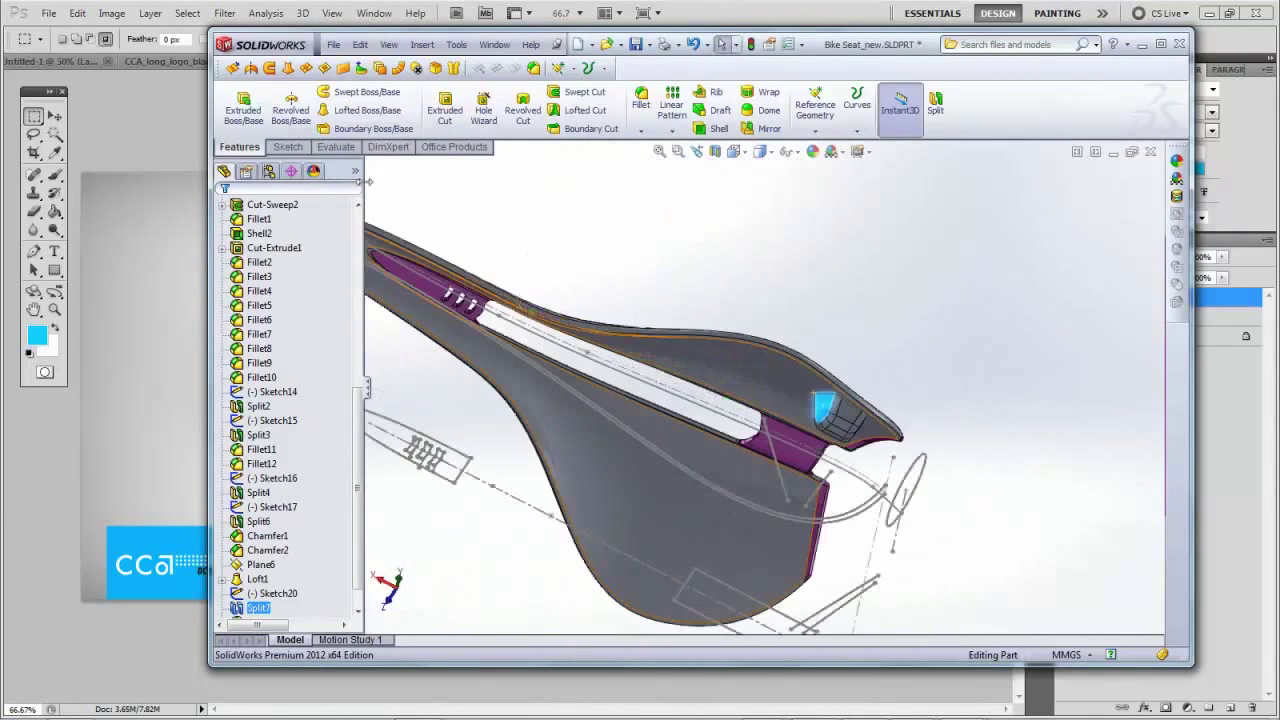
pyautogui.click(288, 149)
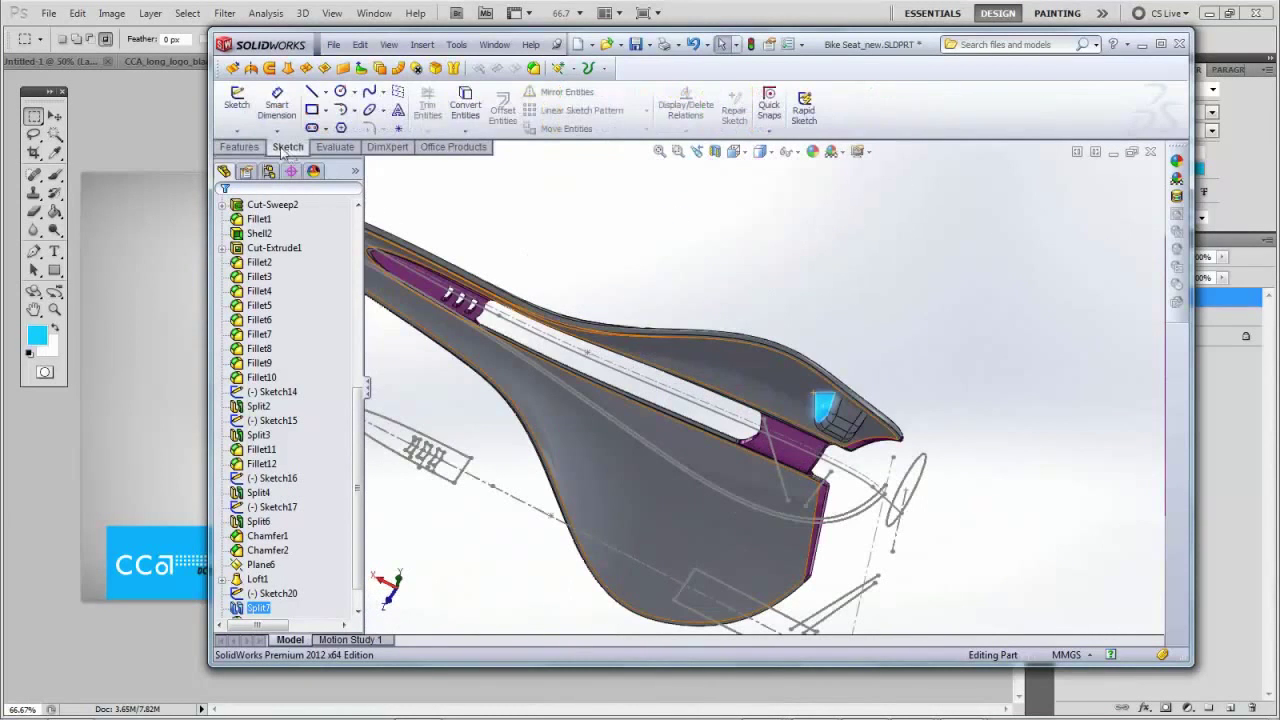
pyautogui.click(238, 104)
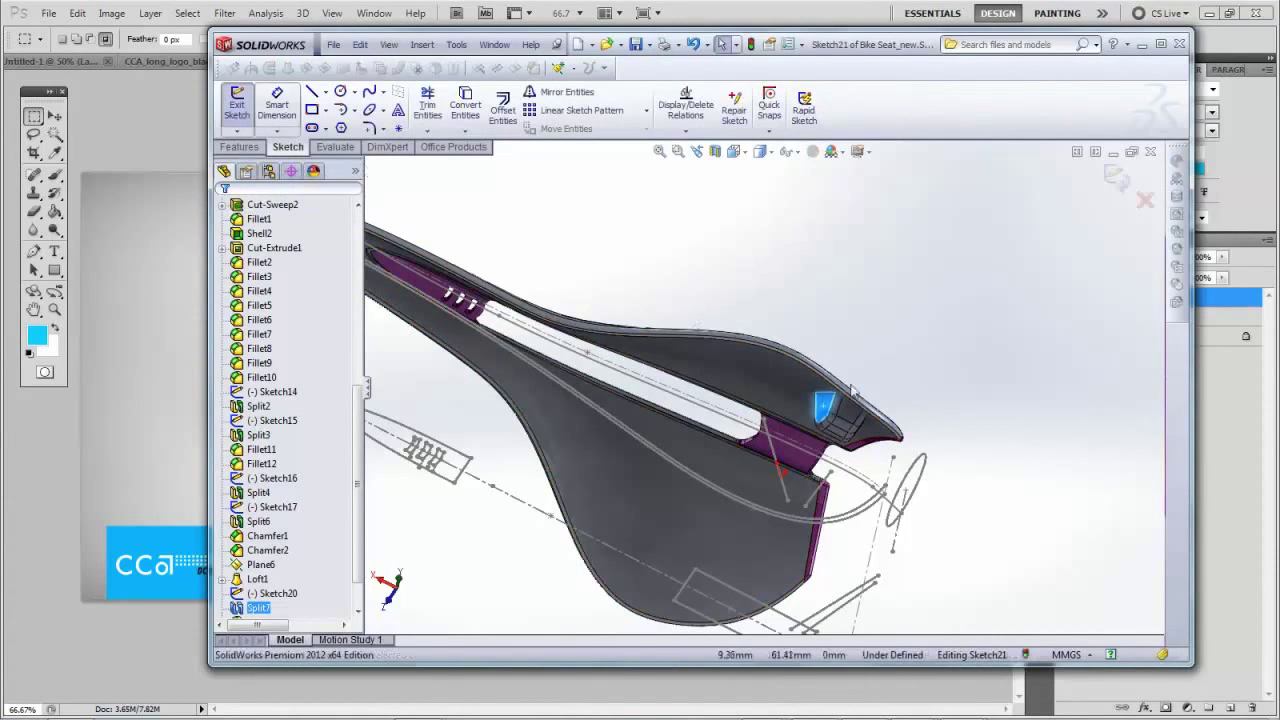
# Sketch a circle about 6.4 mm in diameter near the middle of the block's end face
pyautogui.scroll(-3, 822, 418)
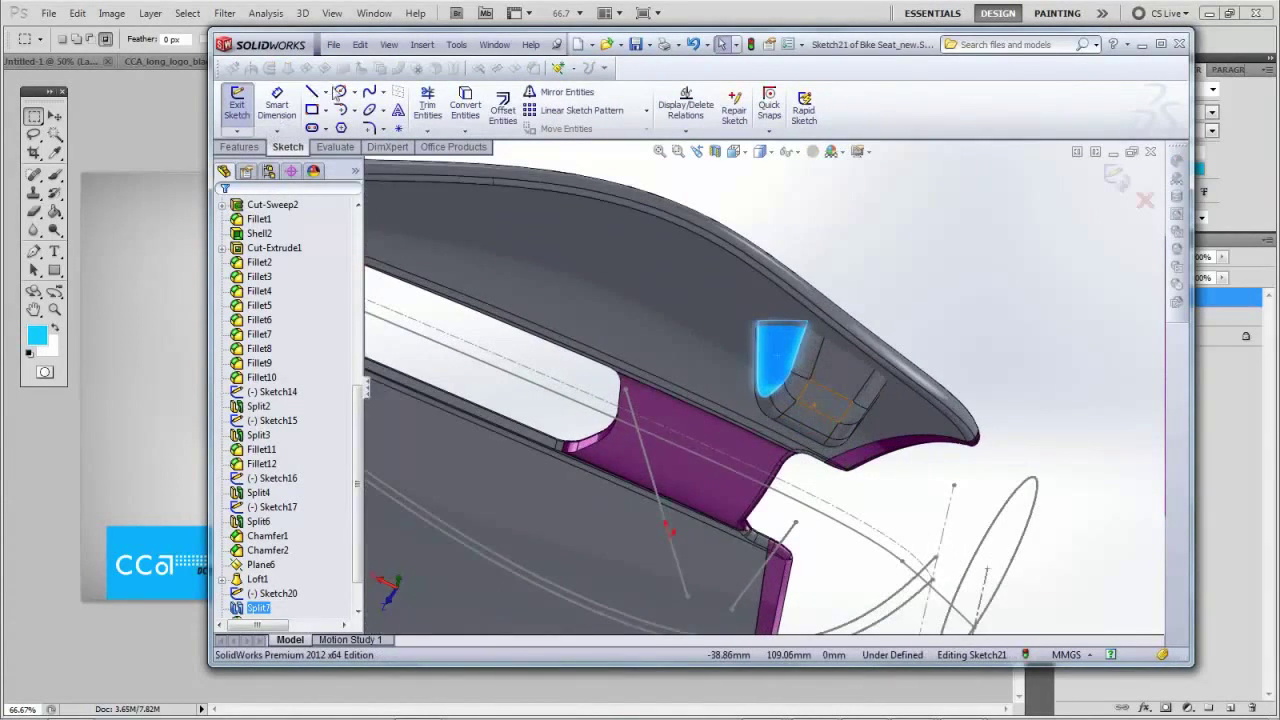
pyautogui.click(339, 92)
pyautogui.moveTo(672, 328); pyautogui.dragTo(782, 368, button='middle')
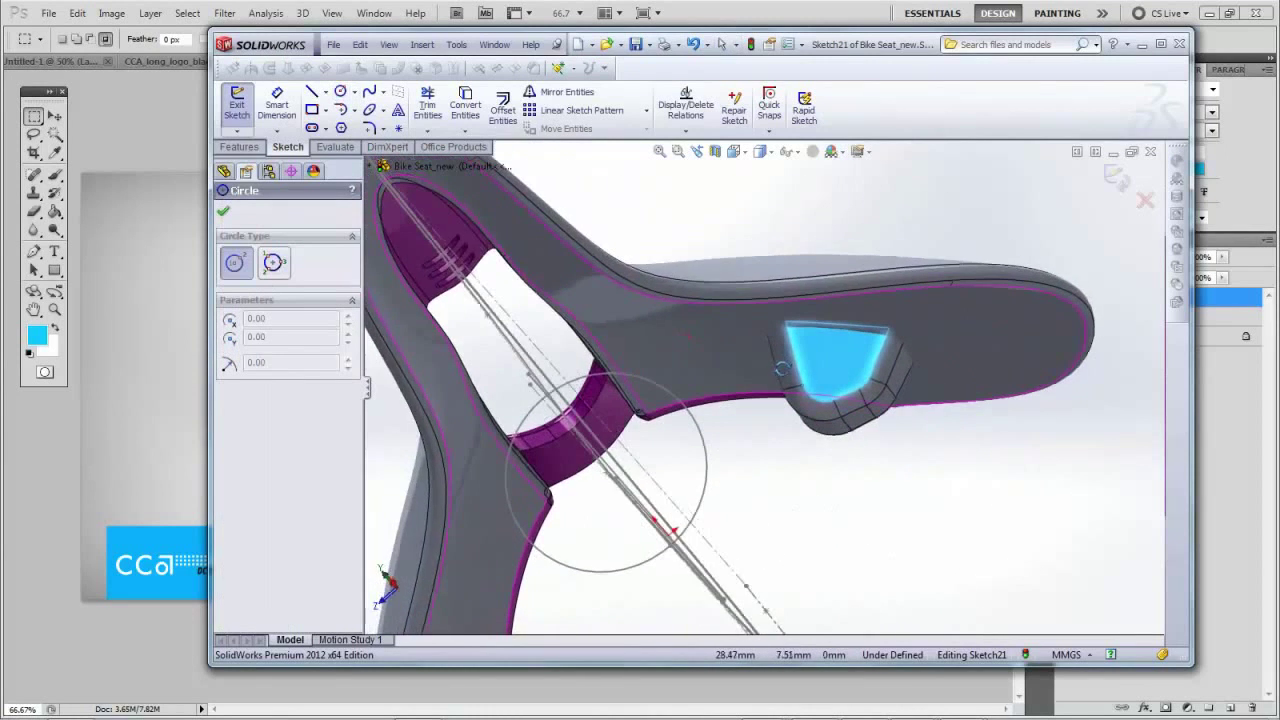
pyautogui.scroll(-5, 782, 368)
pyautogui.click(815, 353)
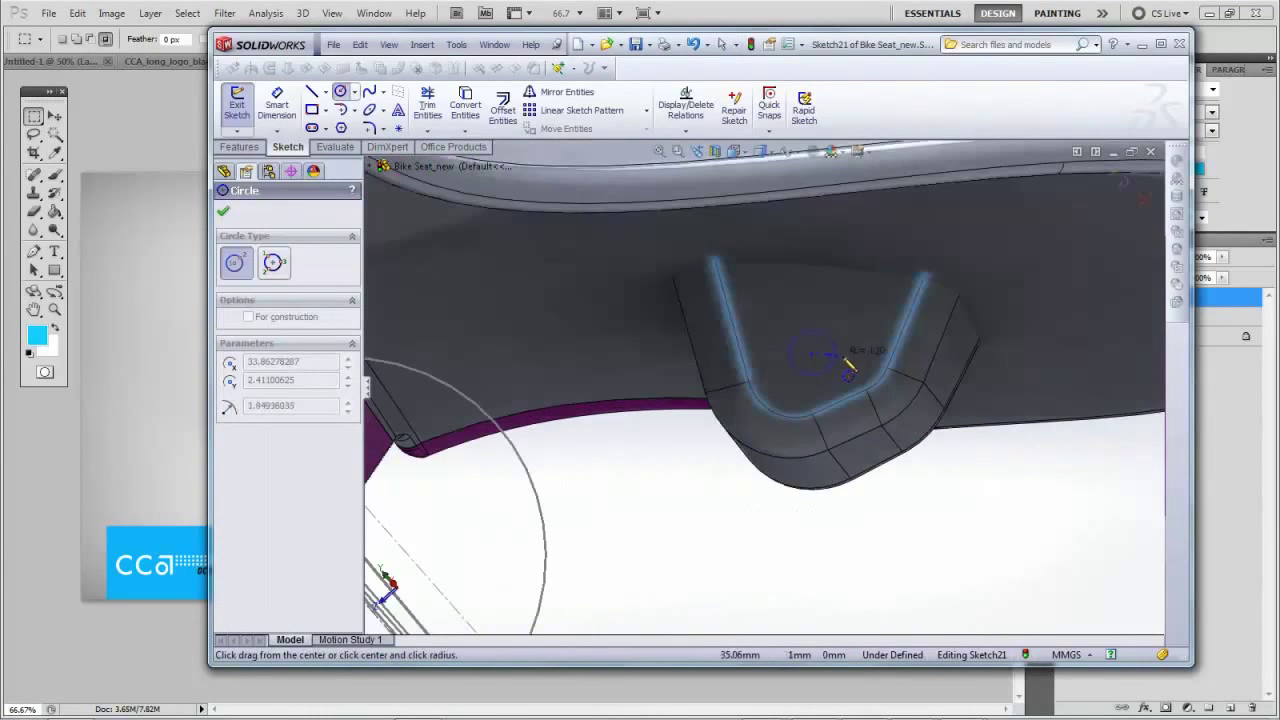
pyautogui.click(858, 368)
pyautogui.press('Escape')
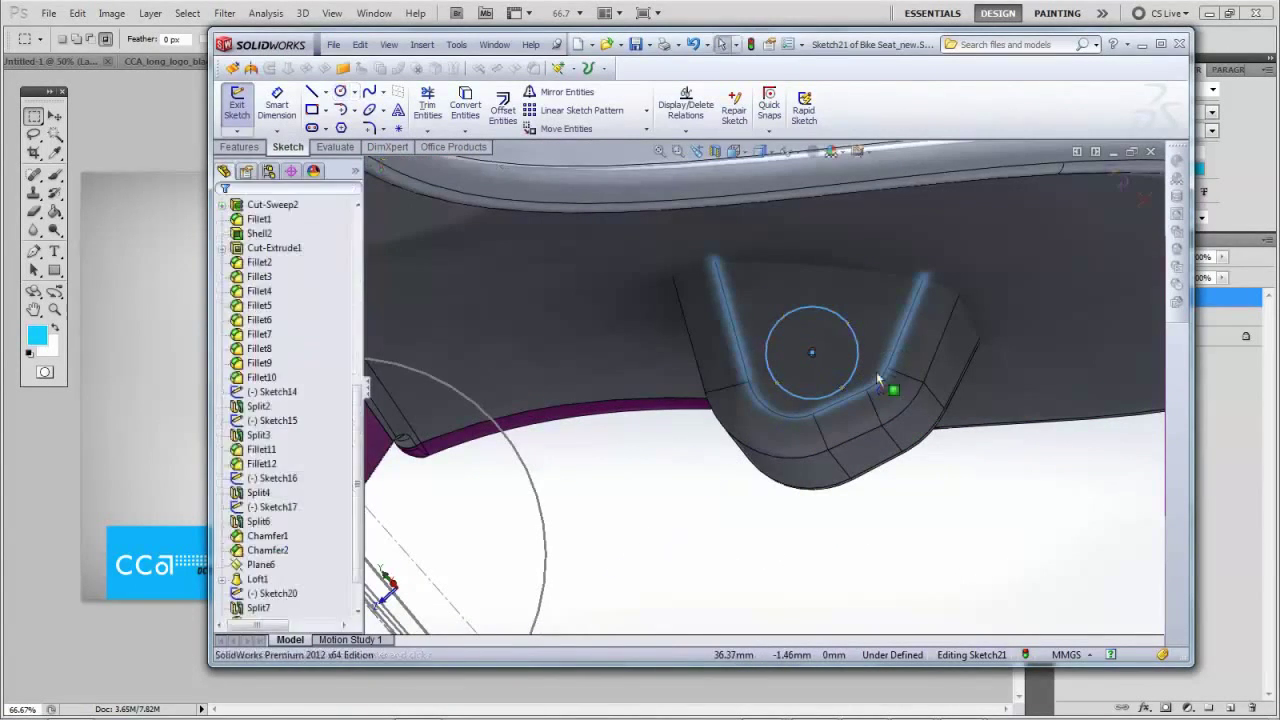
# Dimension the circle's diameter on the block's end face and set it to 5 mm
pyautogui.click(276, 104)
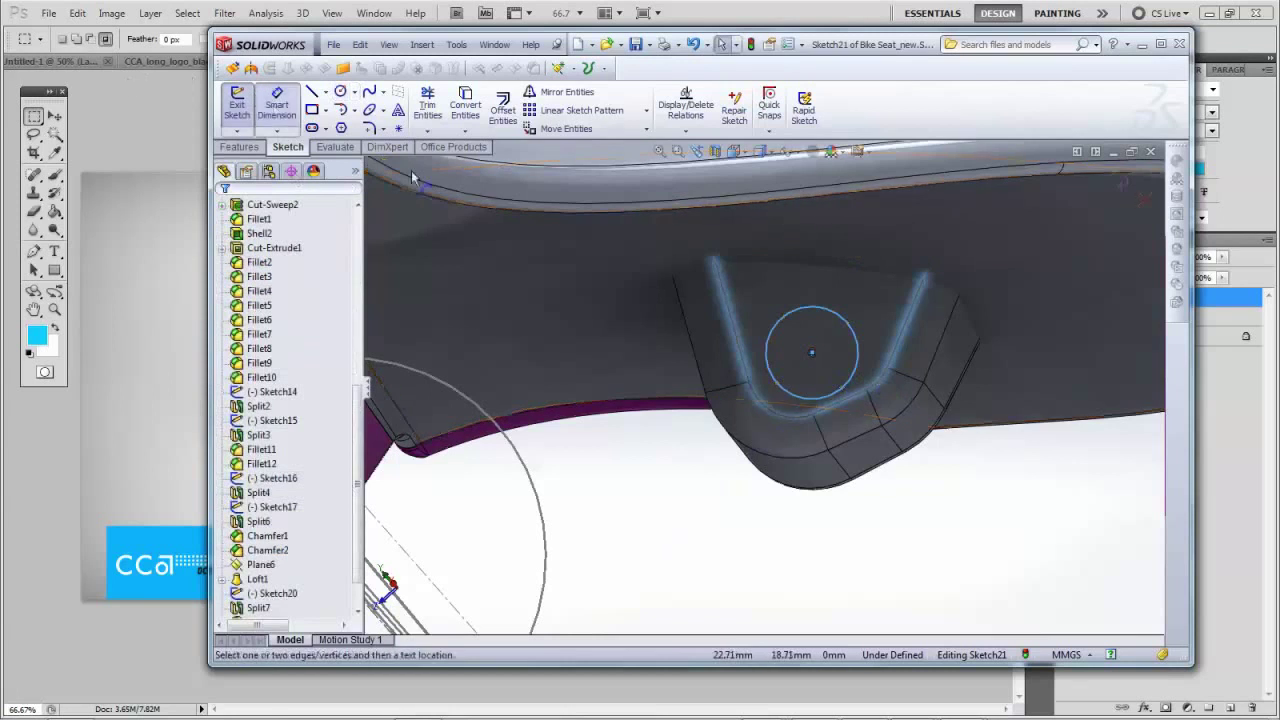
pyautogui.click(855, 372)
pyautogui.click(997, 488)
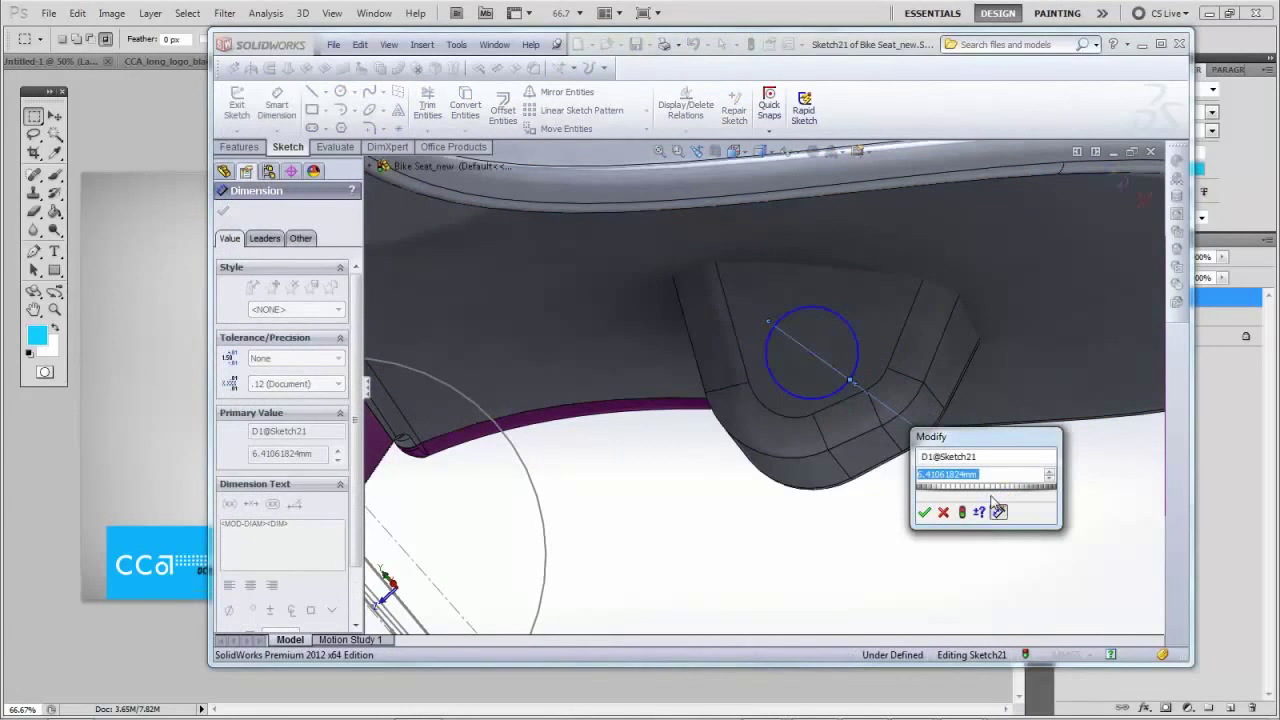
pyautogui.click(925, 512)
# Change the circle's diameter dimension to 5.5 mm and finish dimensioning
pyautogui.moveTo(885, 475)
pyautogui.mouseDown(button='middle')
pyautogui.moveTo(837, 409)
pyautogui.moveTo(733, 438)
pyautogui.moveTo(630, 360)
pyautogui.moveTo(640, 414)
pyautogui.moveTo(690, 264)
pyautogui.mouseUp(button='middle')
pyautogui.scroll(-5, 778, 410)
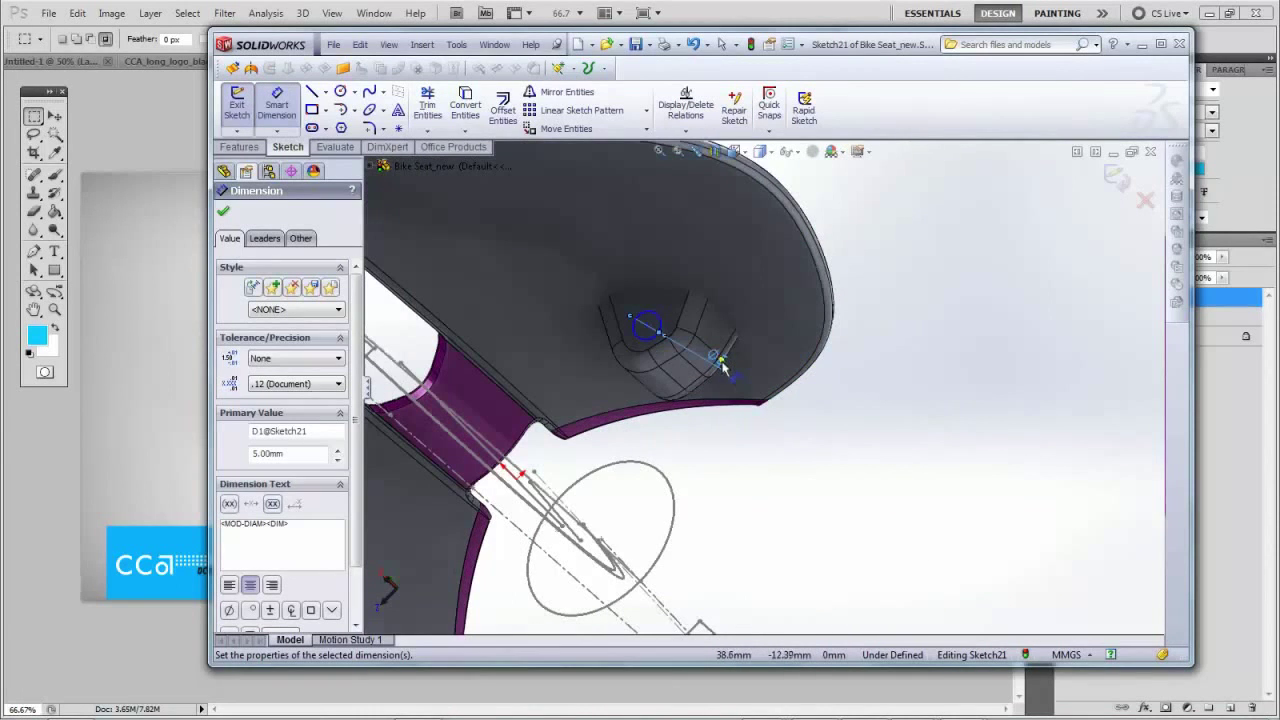
pyautogui.scroll(-3, 727, 372)
pyautogui.click(725, 370)
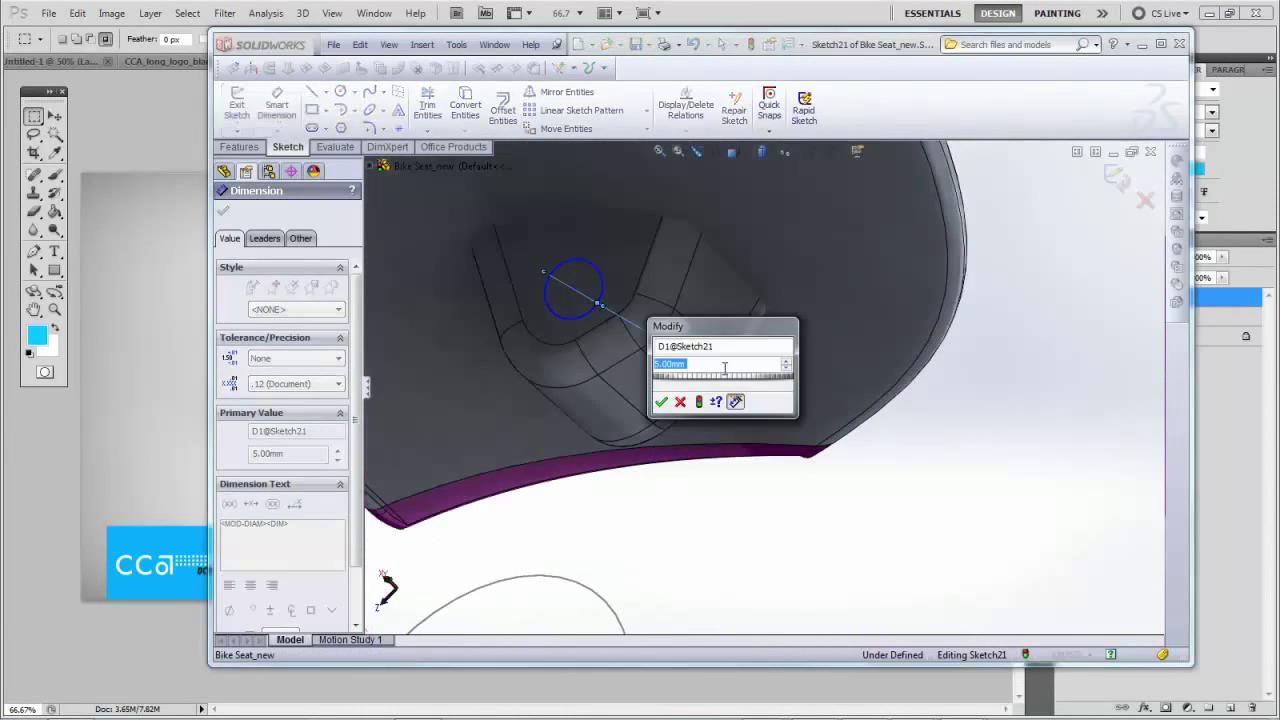
pyautogui.write('5.5')
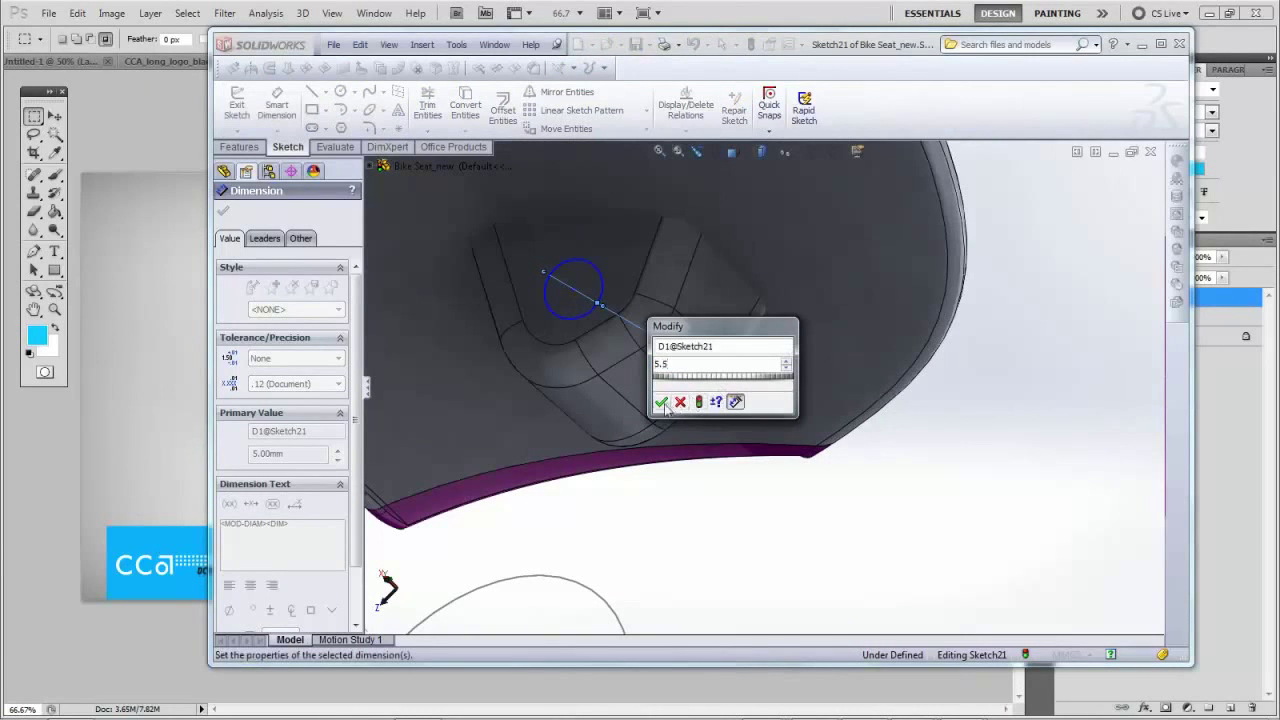
pyautogui.click(662, 403)
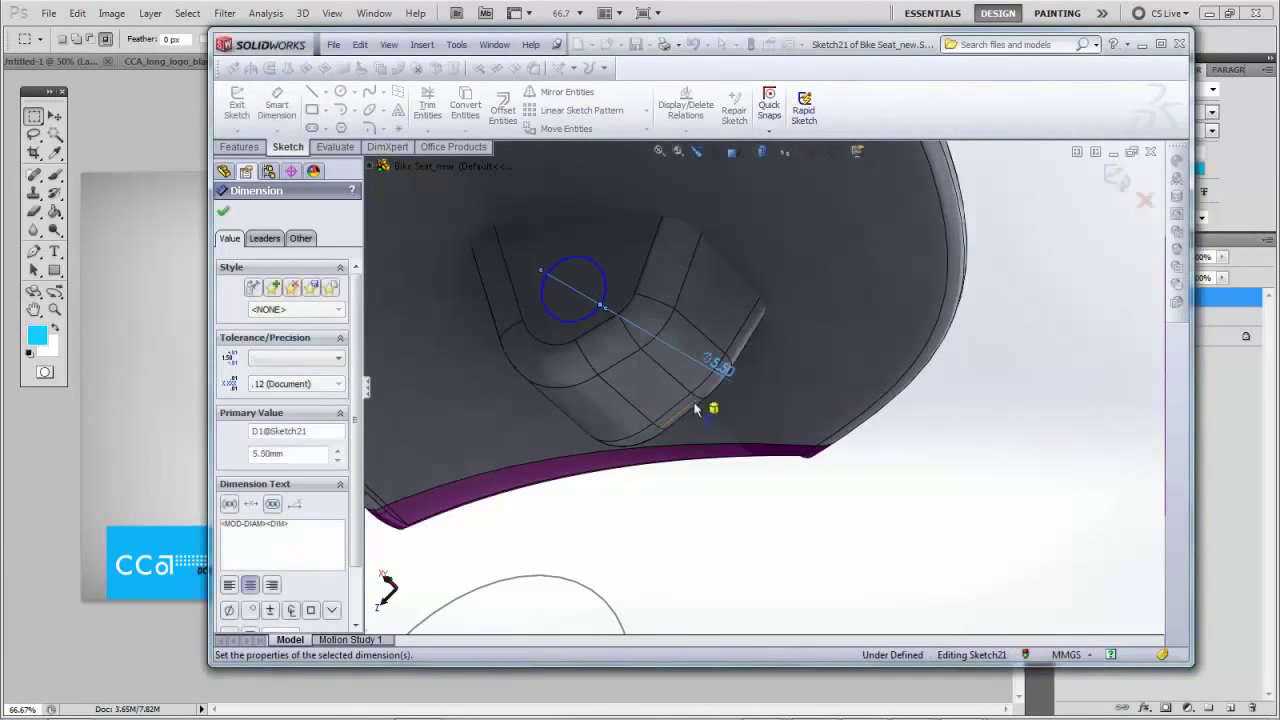
pyautogui.click(222, 214)
pyautogui.scroll(6, 592, 302)
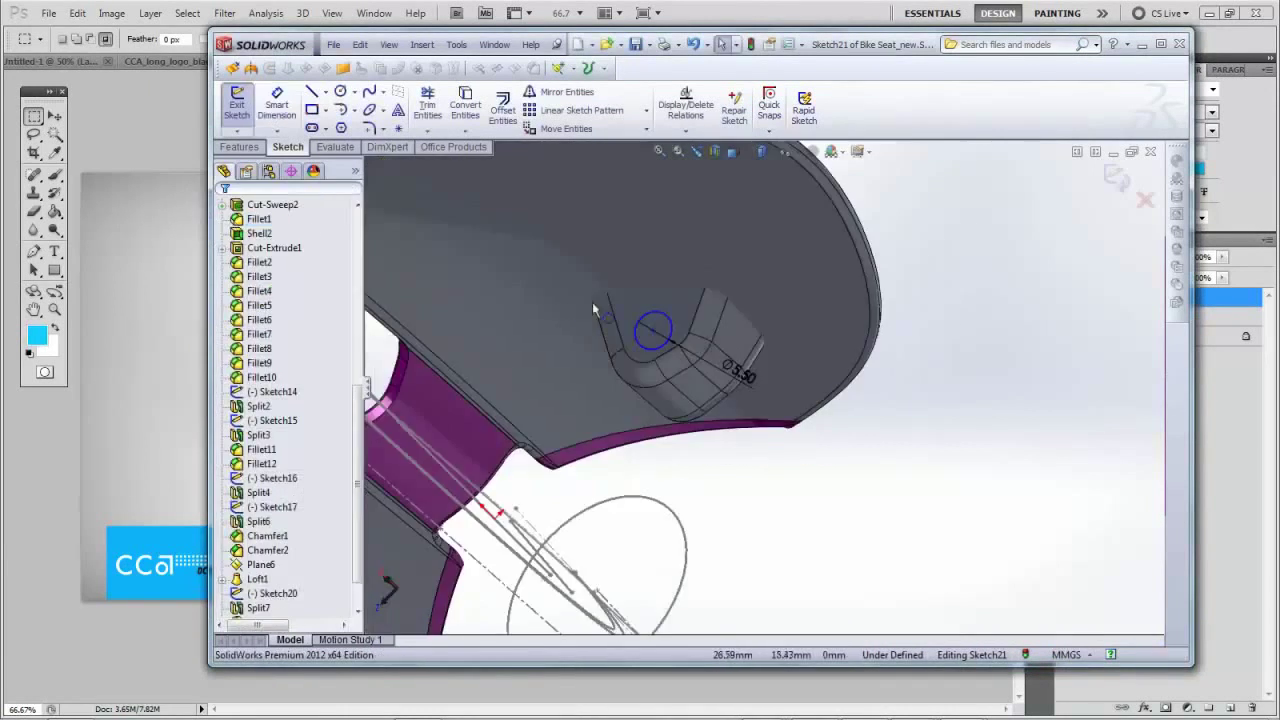
# Finish the circle sketch and cut it 2 mm blind into the support block's end face
pyautogui.click(1117, 178)
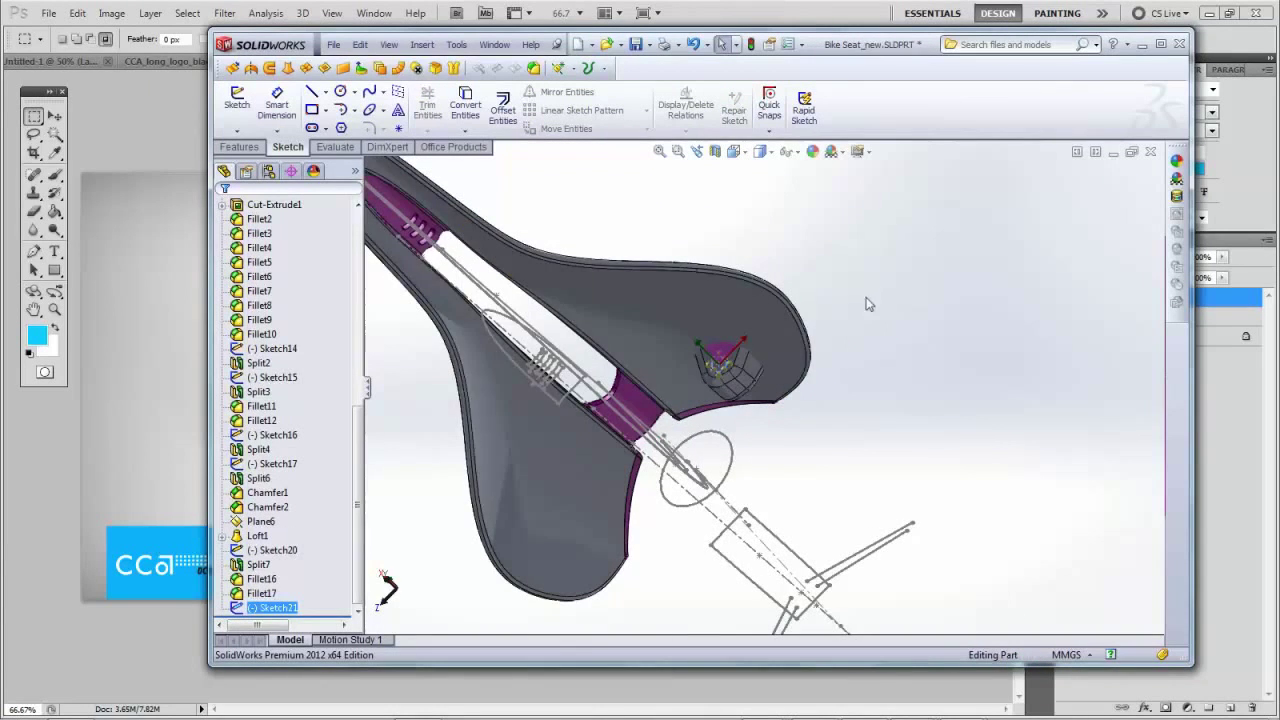
pyautogui.moveTo(866, 300)
pyautogui.mouseDown(button='middle')
pyautogui.moveTo(740, 352)
pyautogui.moveTo(902, 422)
pyautogui.mouseUp(button='middle')
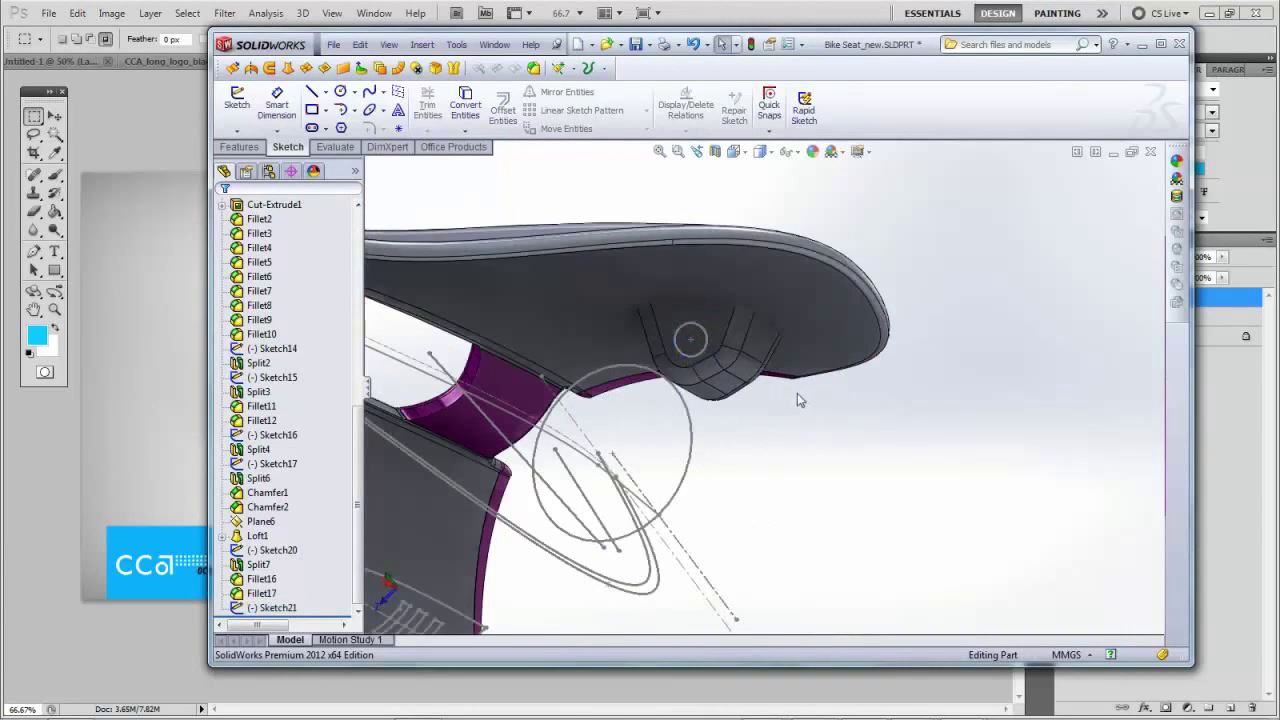
pyautogui.moveTo(797, 400); pyautogui.dragTo(790, 262, button='middle')
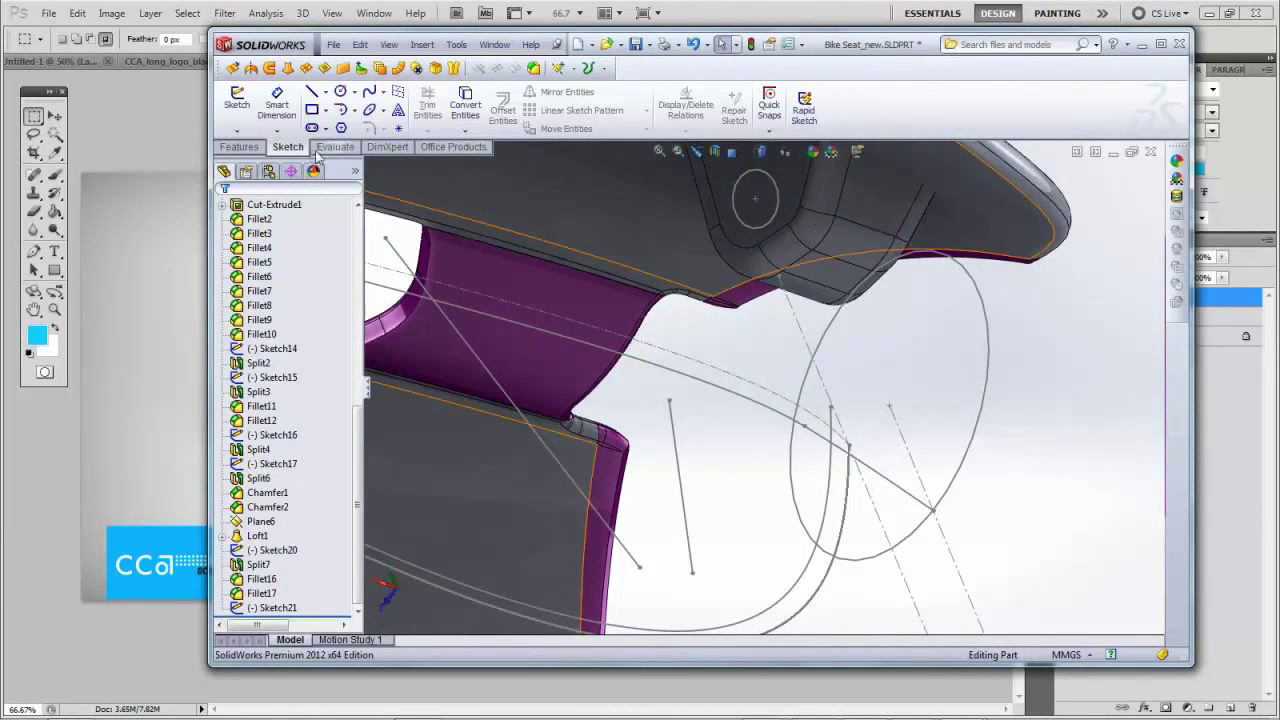
pyautogui.click(240, 147)
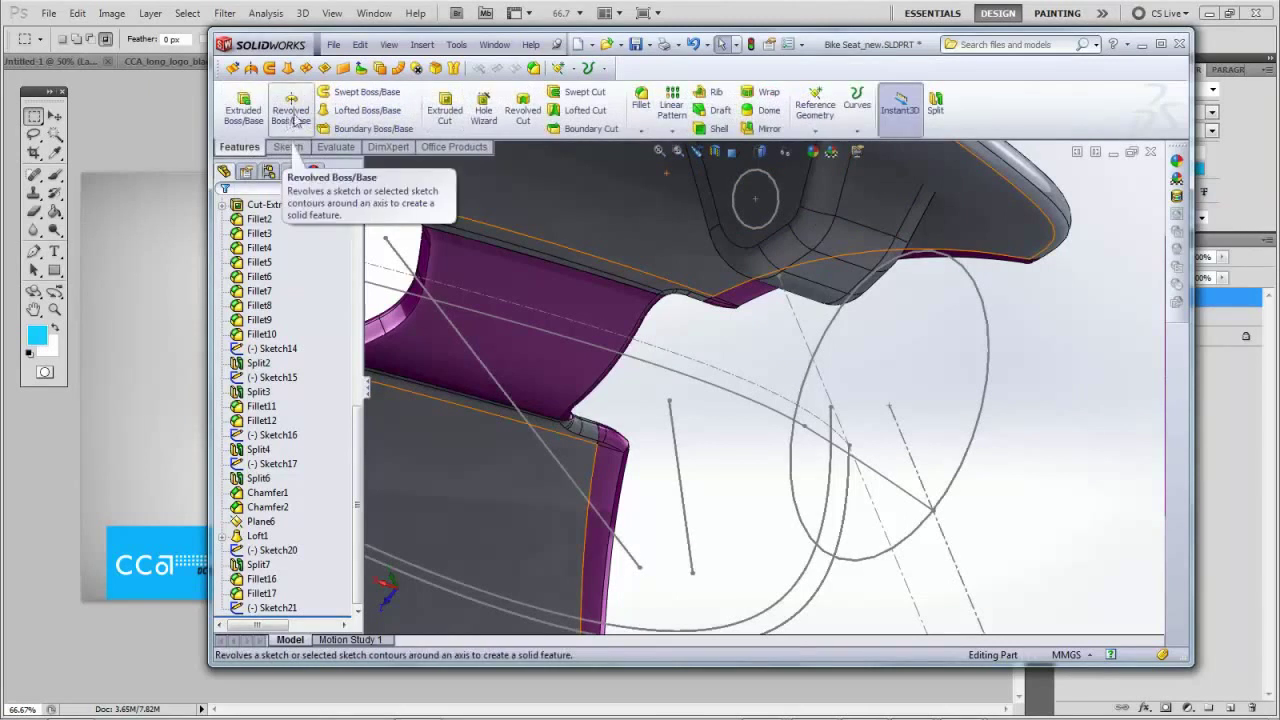
pyautogui.click(445, 110)
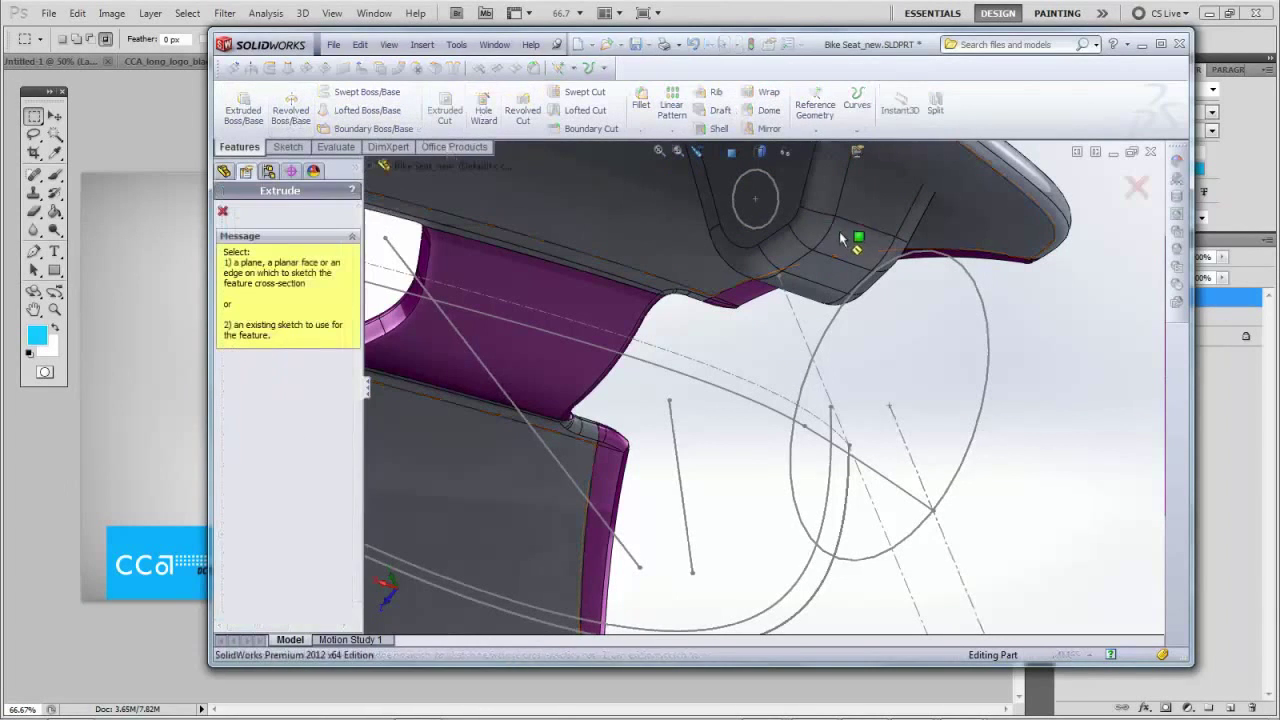
pyautogui.click(770, 183)
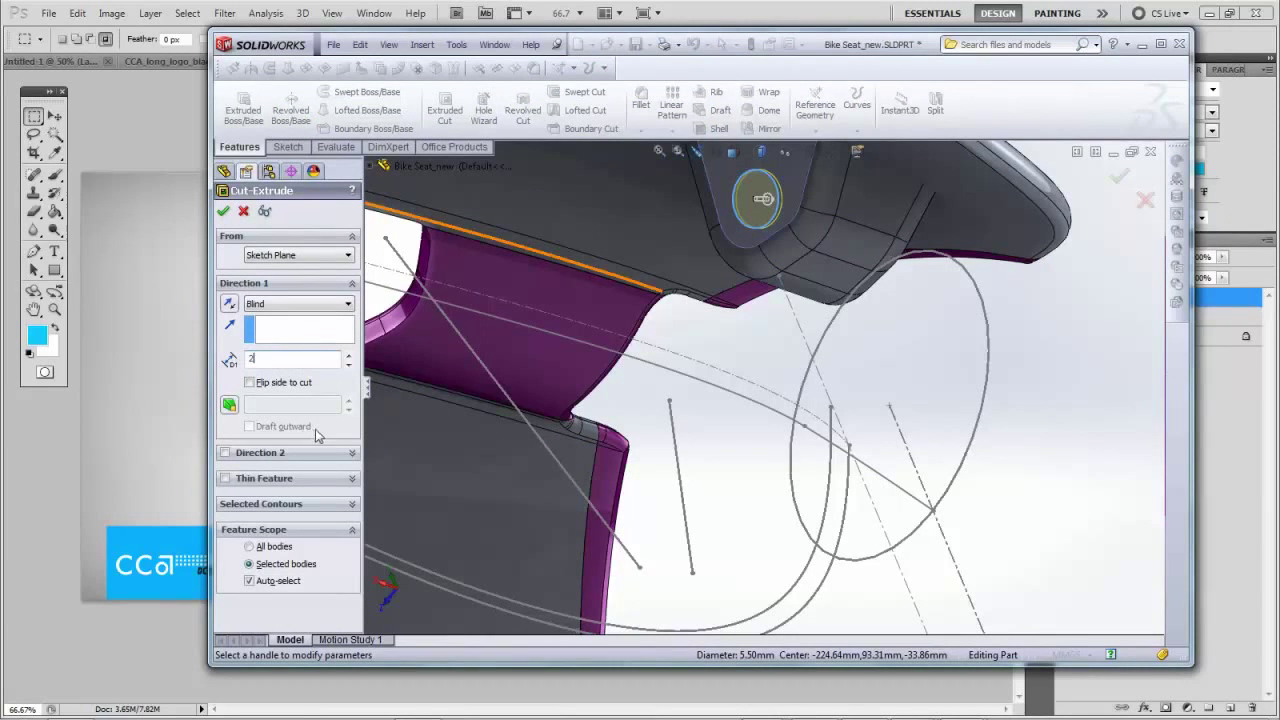
pyautogui.click(223, 212)
# Fillet the outer rim edge of the new rail hole with a 0.5 mm radius
pyautogui.scroll(-6, 800, 220)
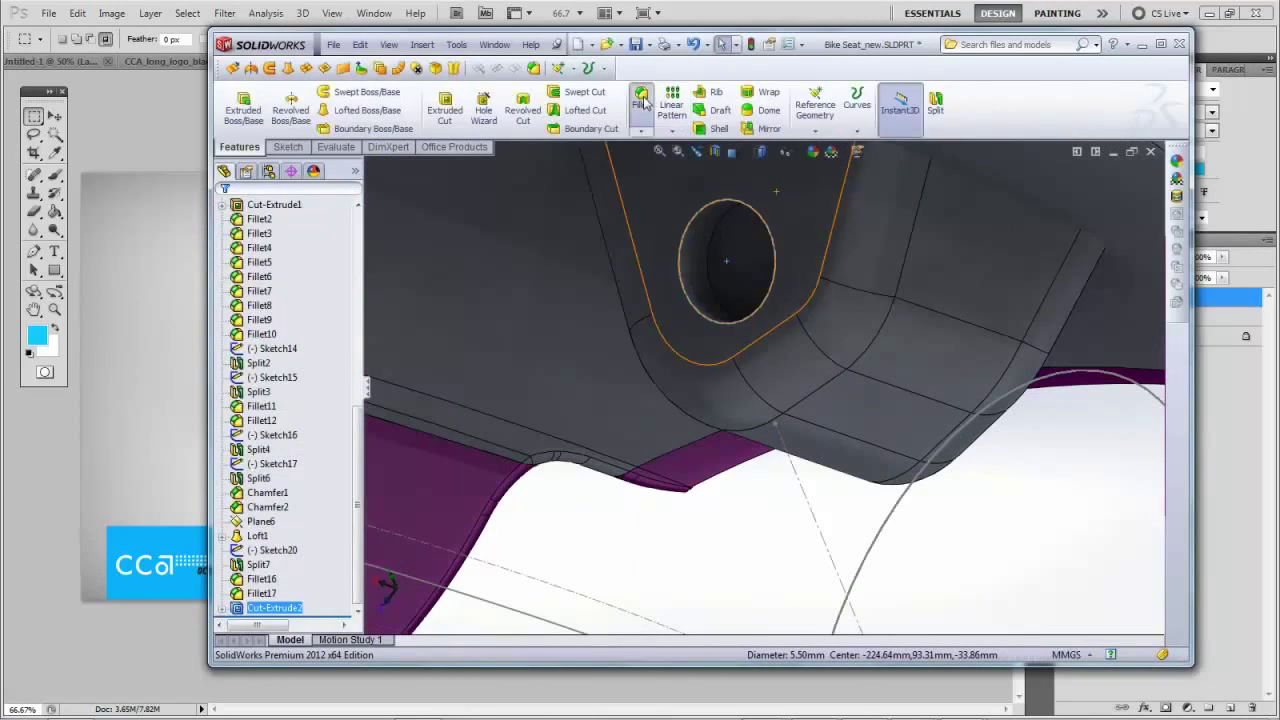
pyautogui.click(641, 97)
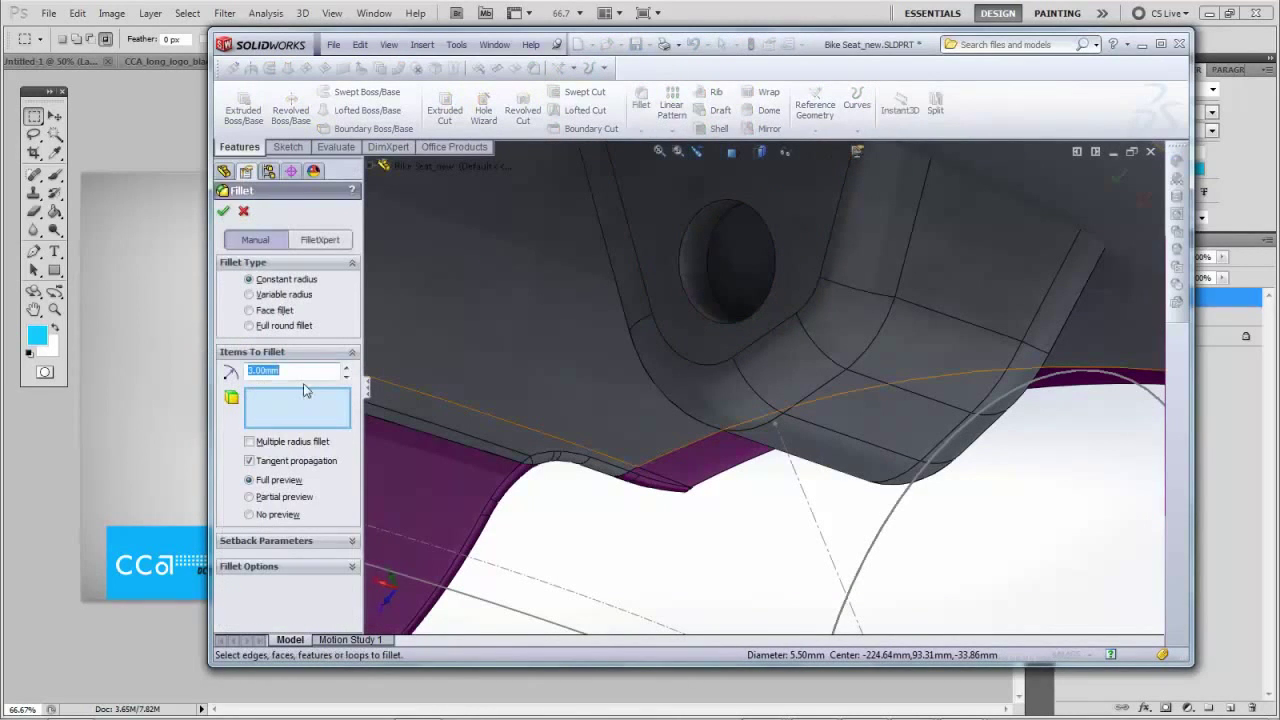
pyautogui.click(700, 245)
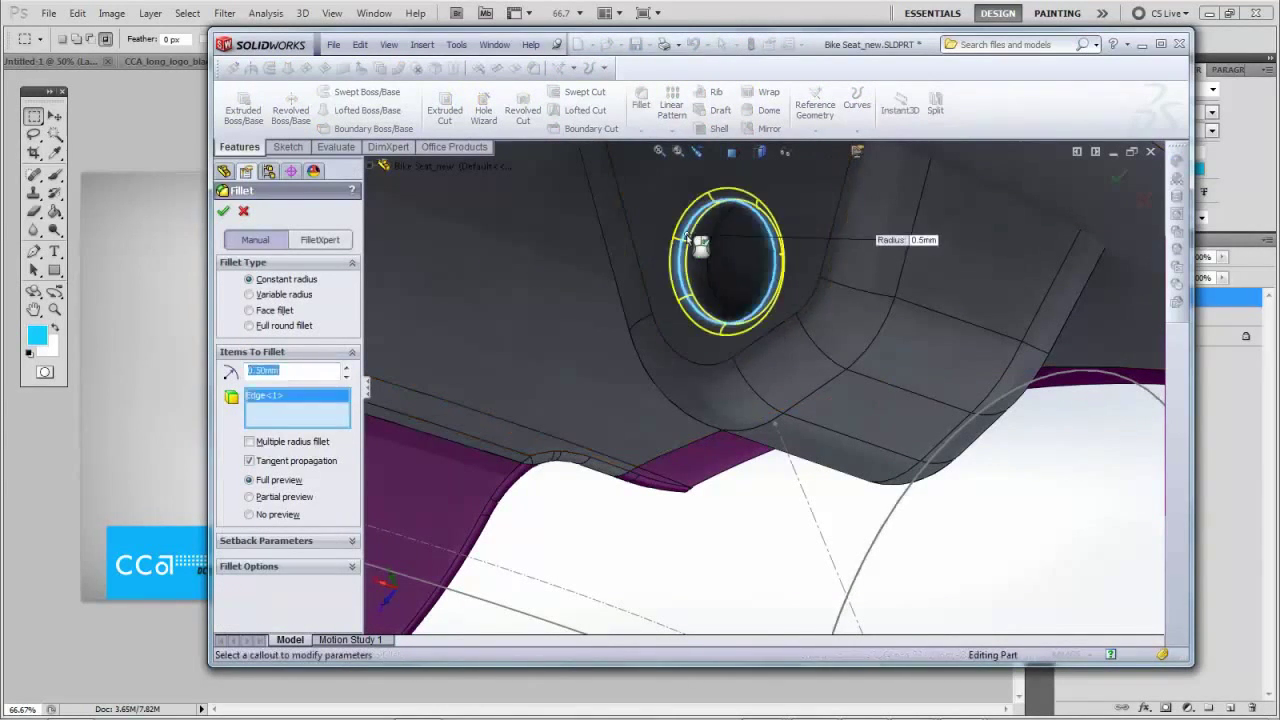
pyautogui.click(227, 213)
# Create a sketch on the rail hole's floor containing its circular edge as converted geometry, and close the sketch
pyautogui.scroll(3, 705, 268)
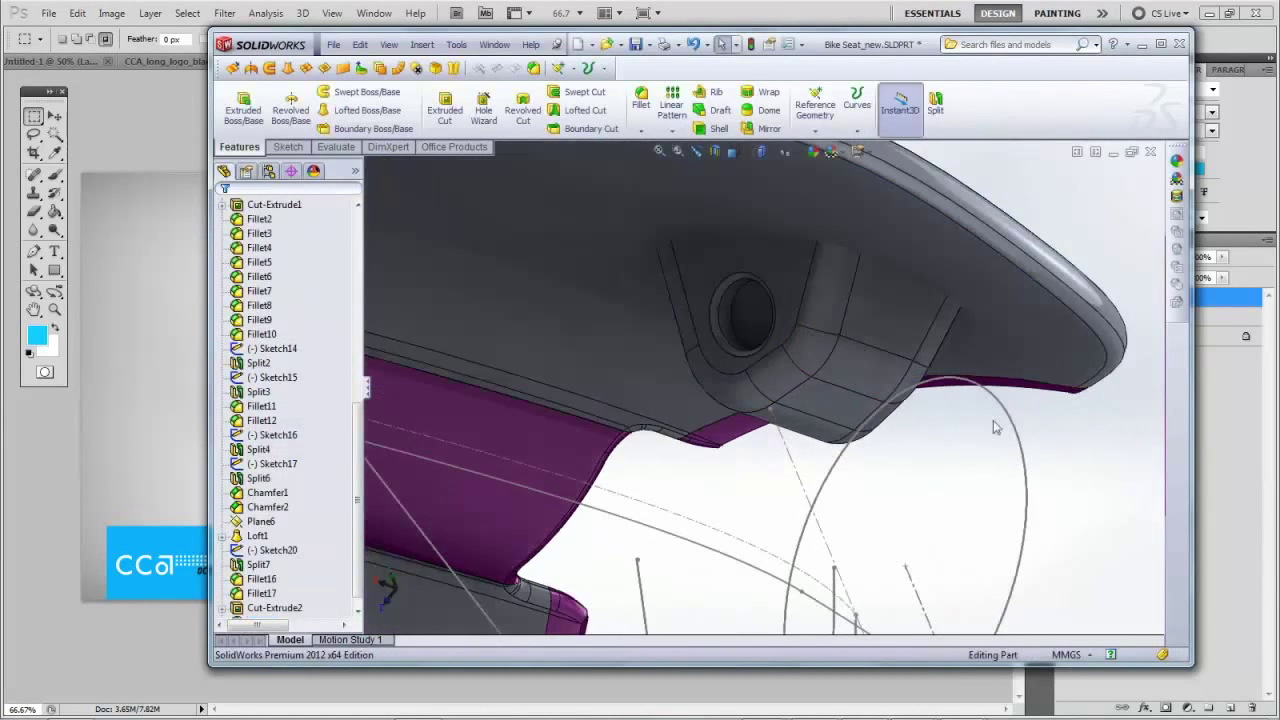
pyautogui.scroll(-4, 780, 357)
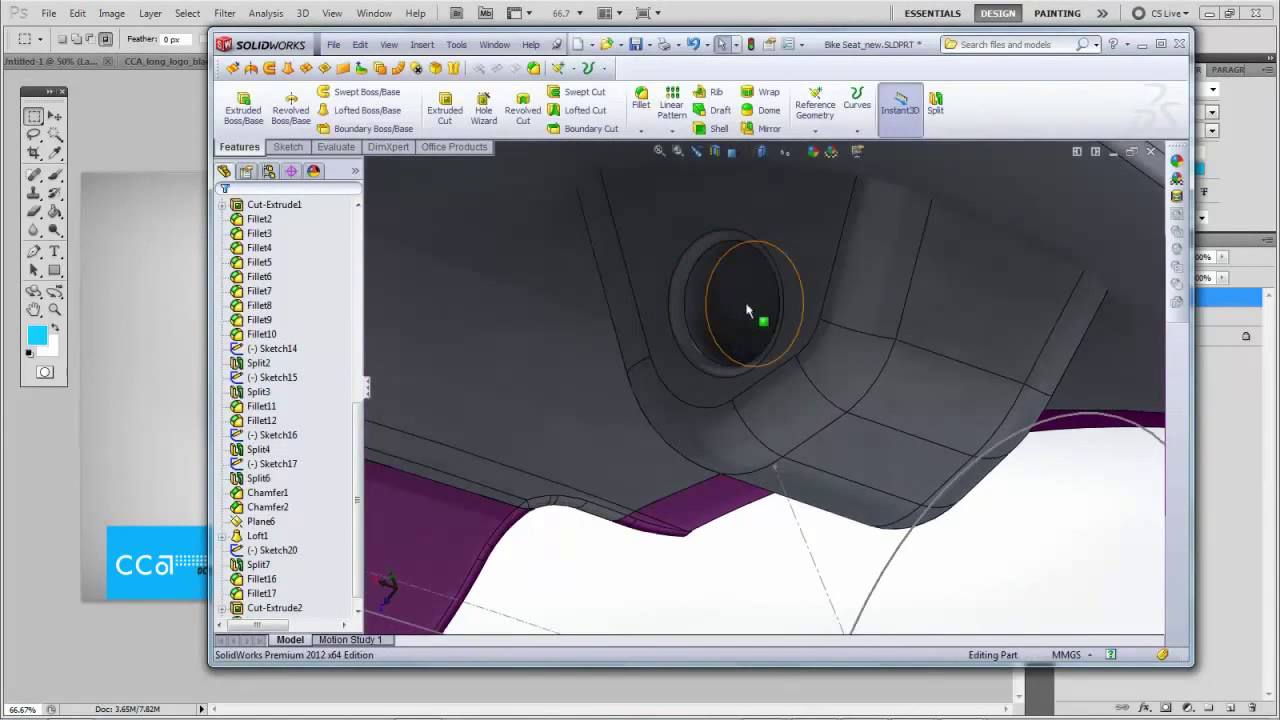
pyautogui.click(748, 311)
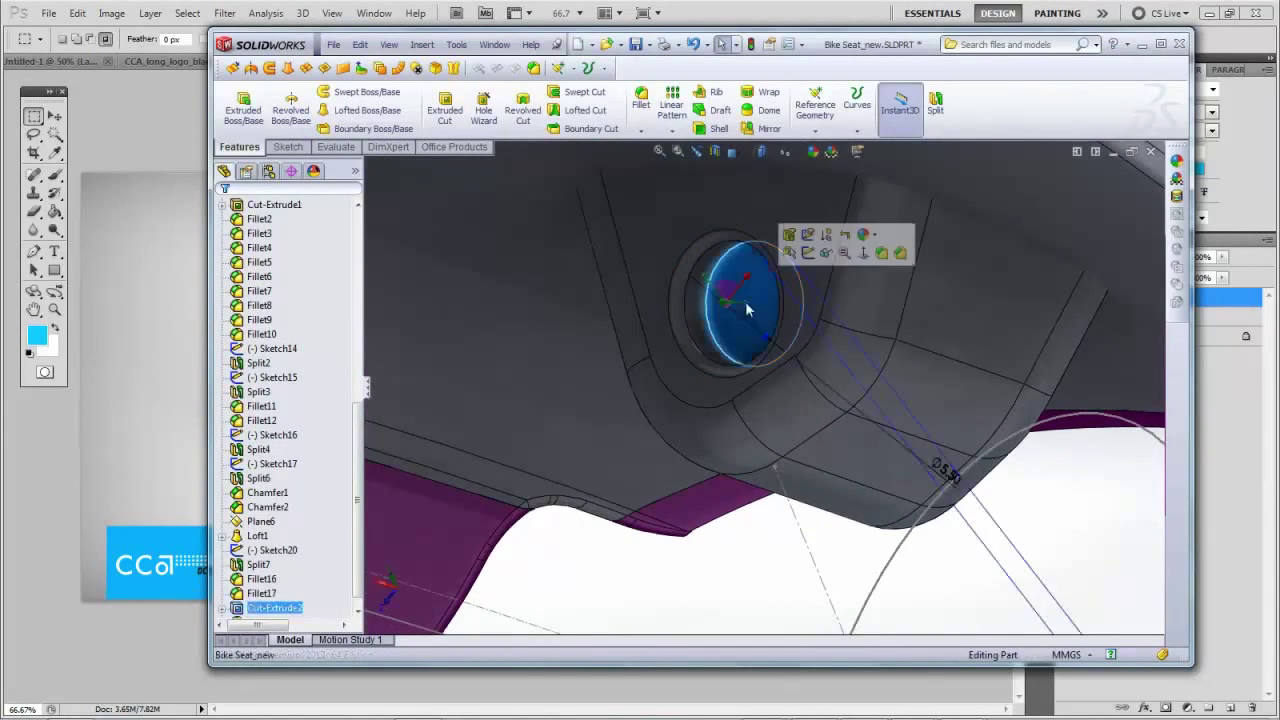
pyautogui.click(808, 252)
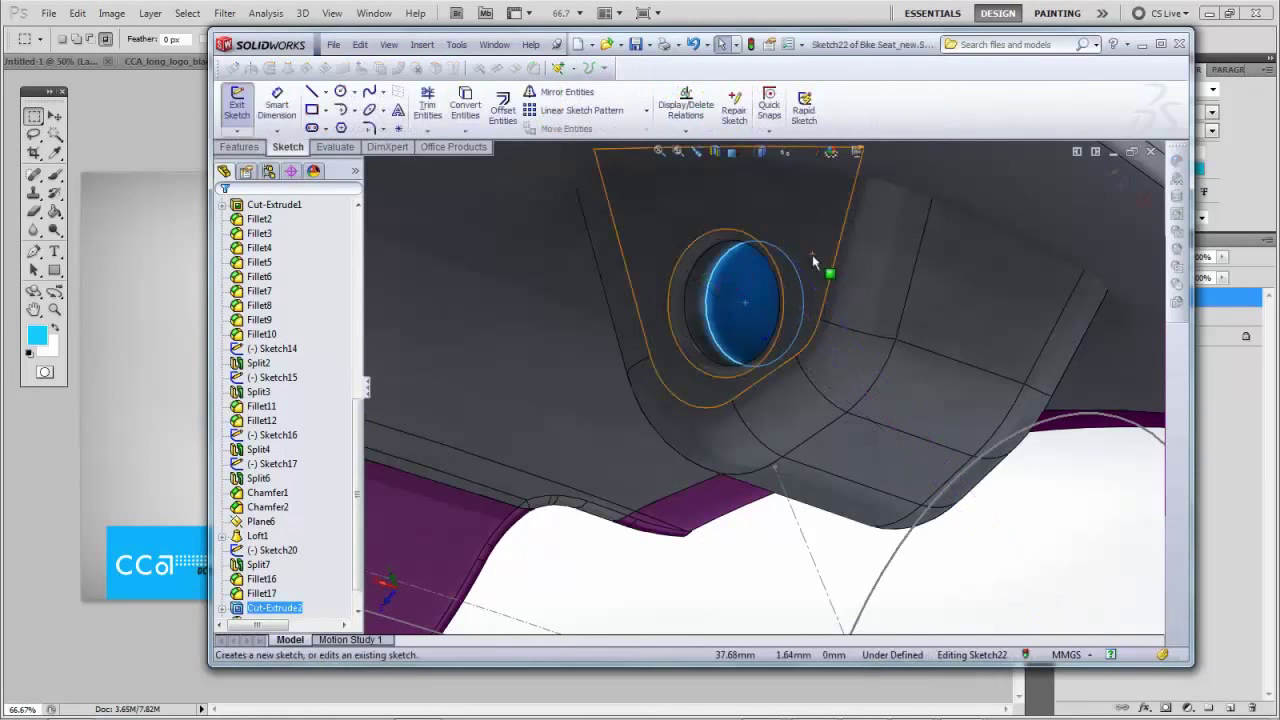
pyautogui.click(465, 112)
pyautogui.click(1119, 185)
pyautogui.scroll(2, 845, 315)
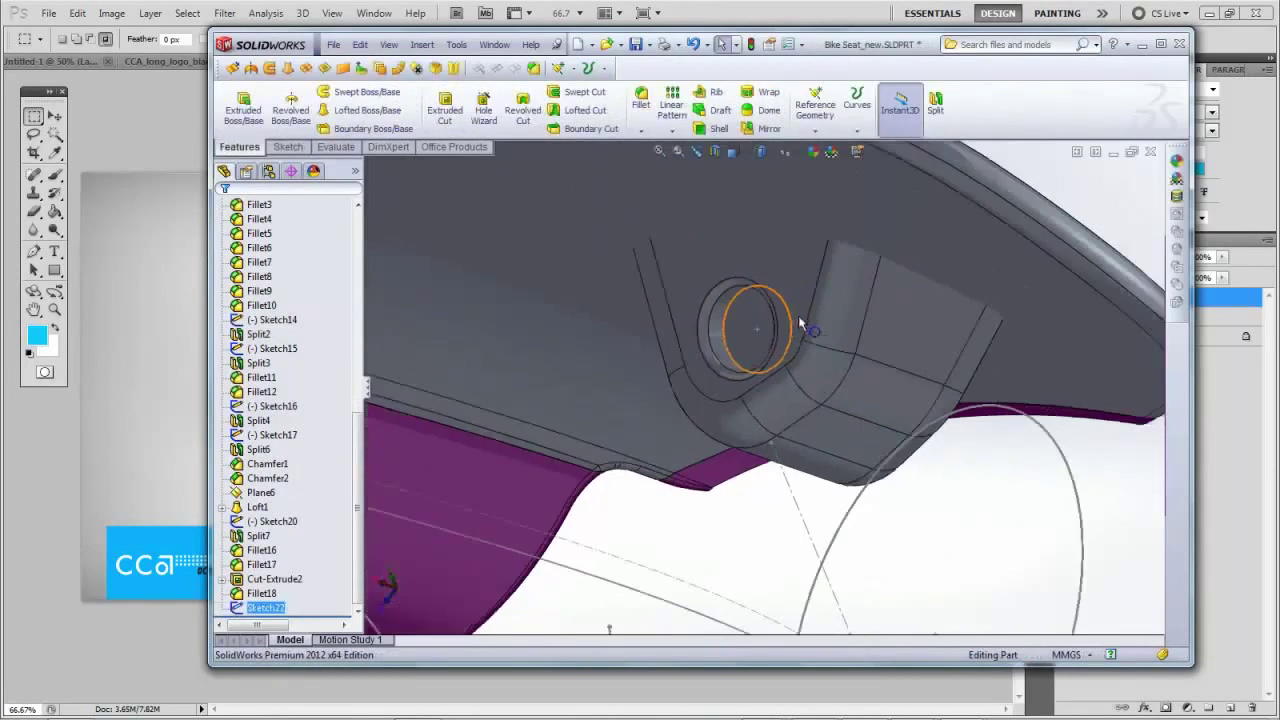
pyautogui.click(1097, 509)
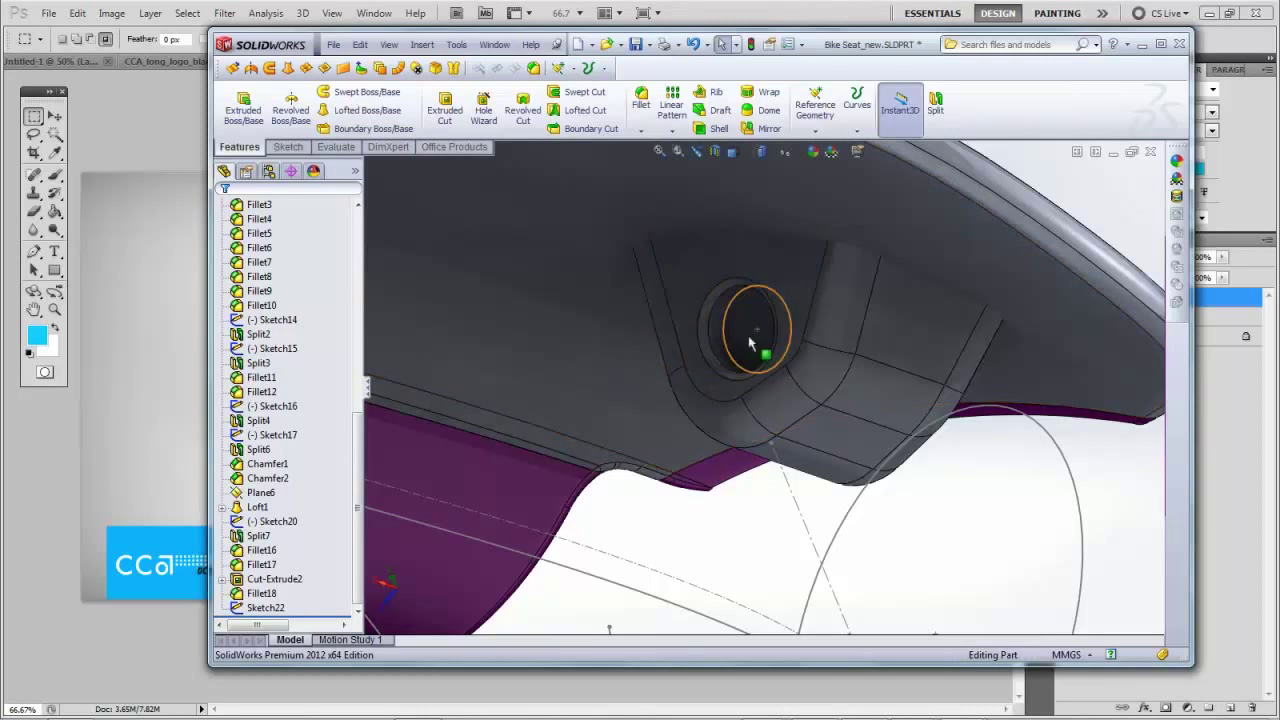
# Turn to the saddle's nose and apply a section view that cuts the model at Plane1
pyautogui.scroll(6, 751, 344)
pyautogui.moveTo(797, 363); pyautogui.dragTo(714, 254, button='middle')
pyautogui.scroll(-5, 633, 290)
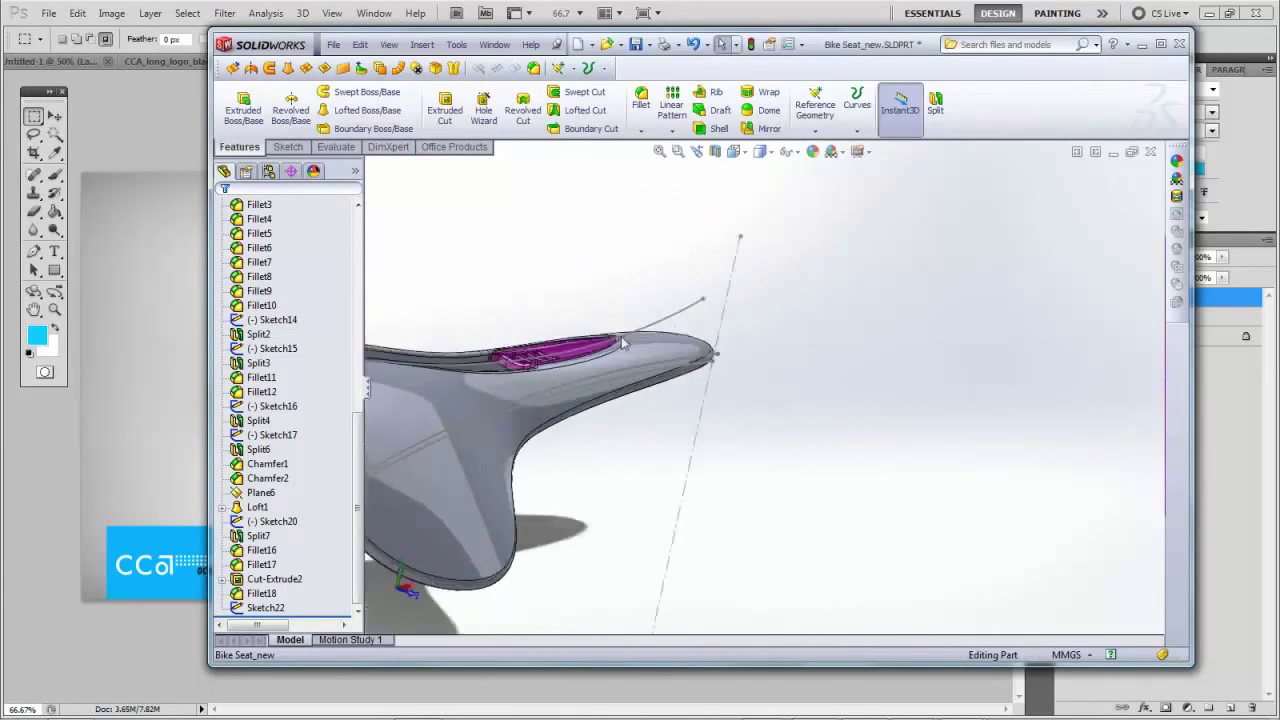
pyautogui.moveTo(545, 343); pyautogui.dragTo(723, 288, button='middle')
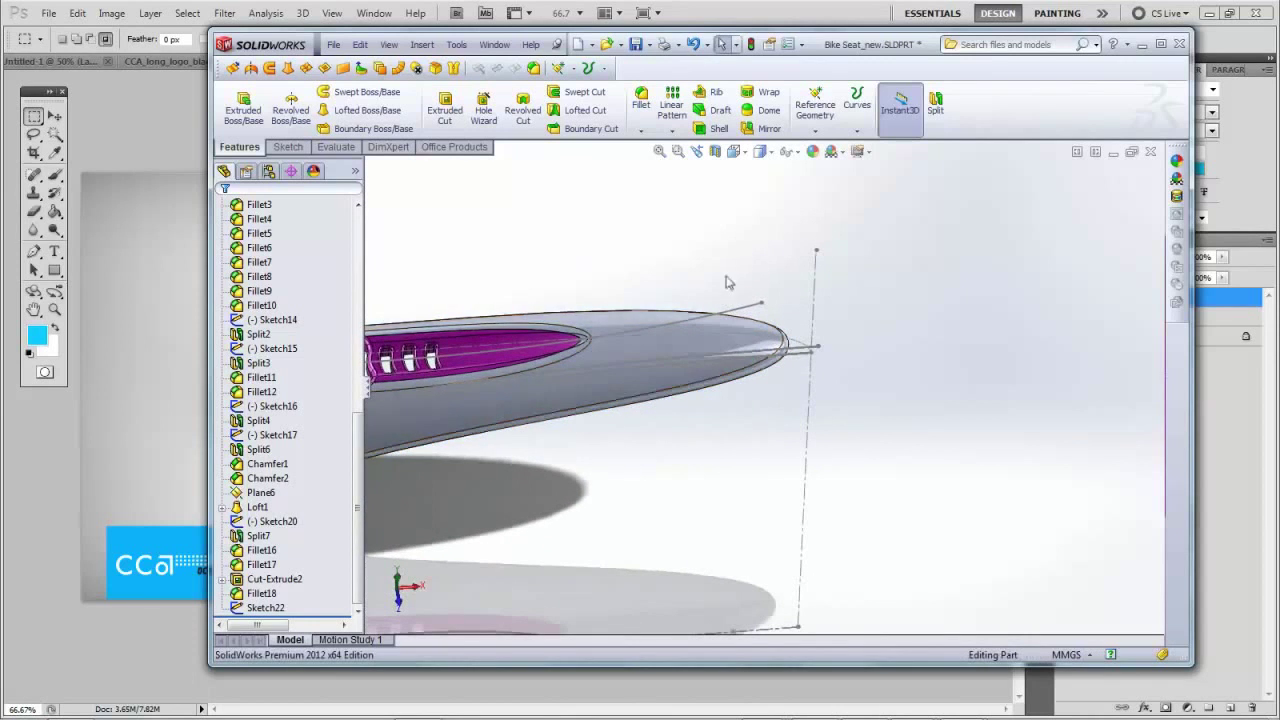
pyautogui.moveTo(614, 417); pyautogui.dragTo(557, 388, button='middle')
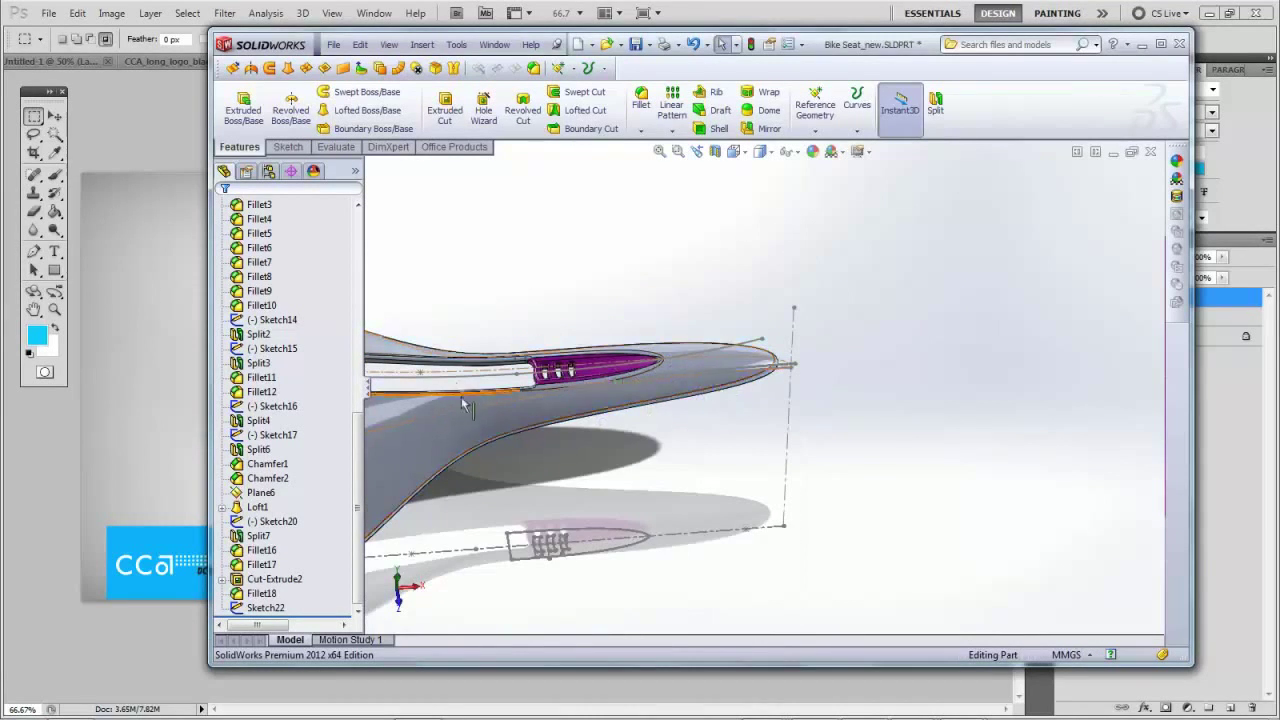
pyautogui.moveTo(356, 452); pyautogui.dragTo(356, 266)
pyautogui.click(270, 363)
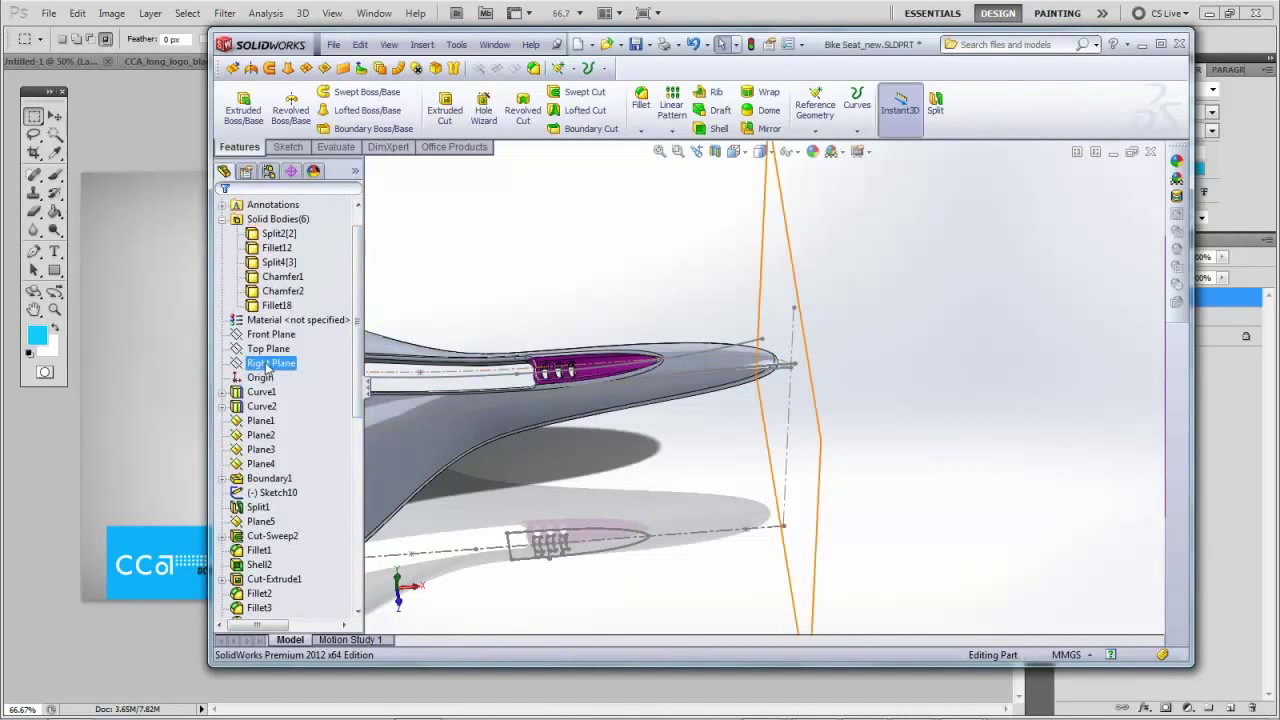
pyautogui.click(261, 421)
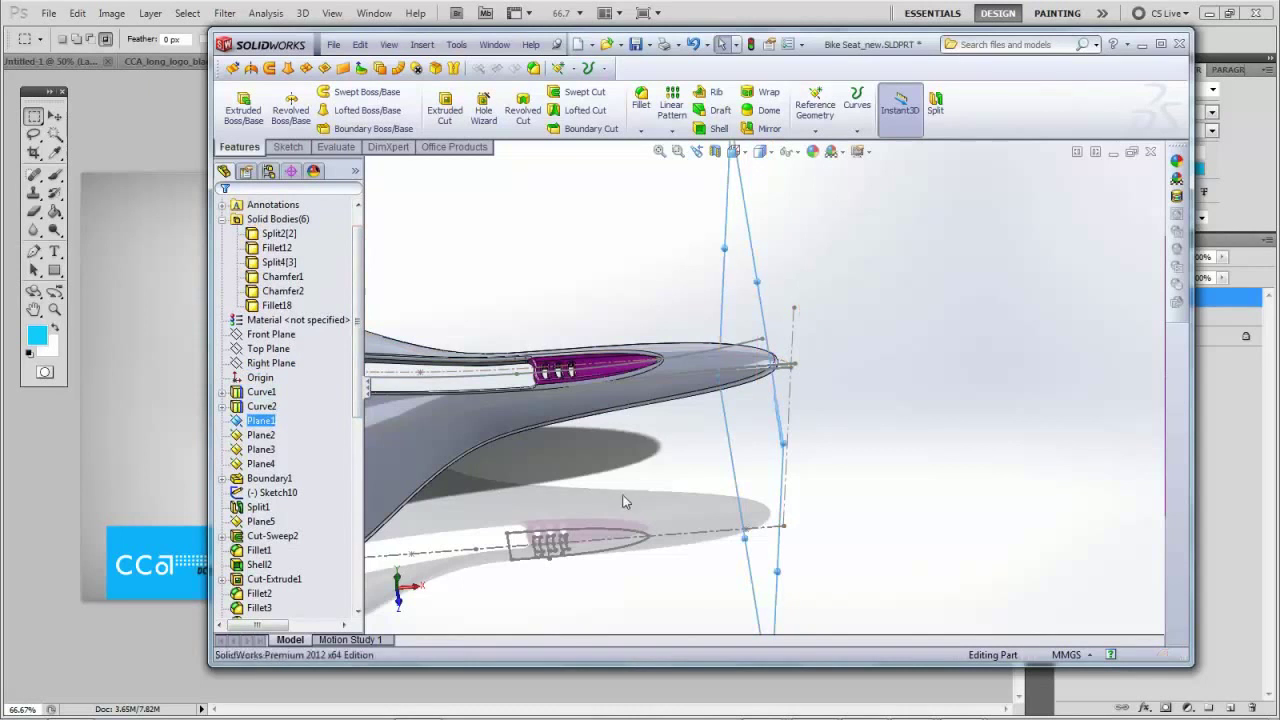
pyautogui.moveTo(650, 555); pyautogui.dragTo(660, 300, button='middle')
pyautogui.click(715, 151)
pyautogui.moveTo(755, 258); pyautogui.dragTo(847, 260, button='middle')
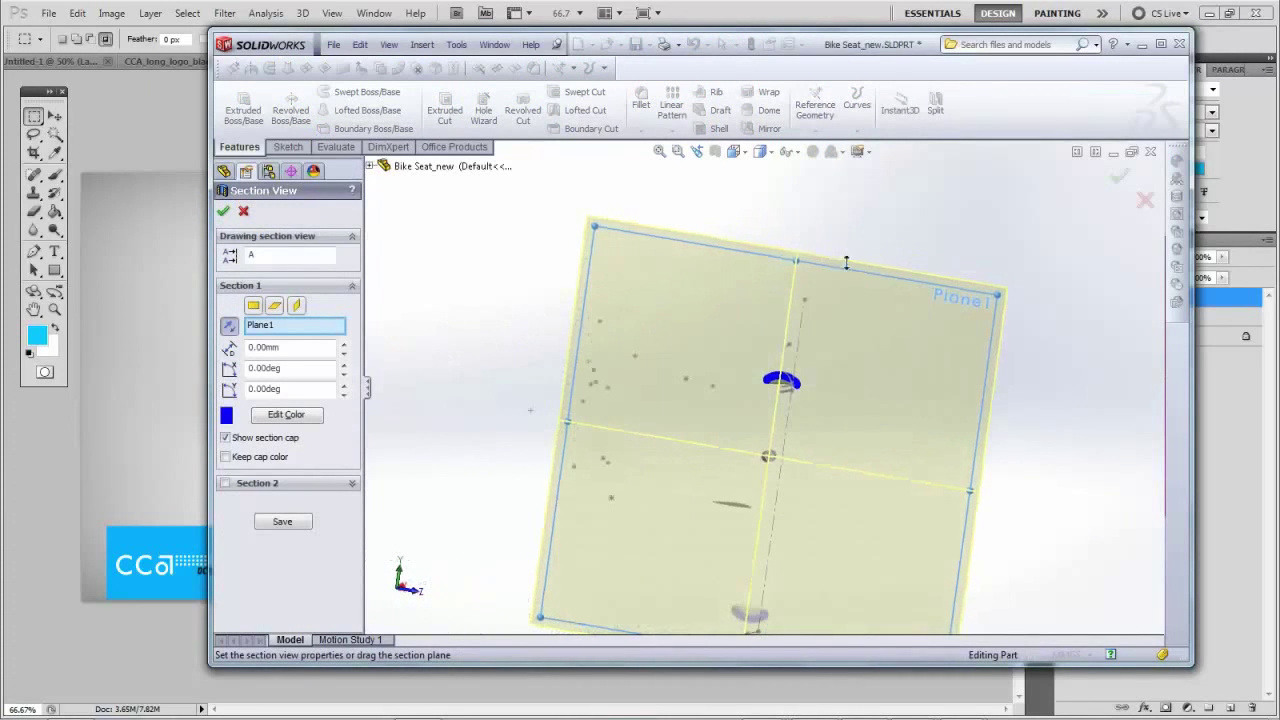
pyautogui.click(224, 212)
# Start a new sketch on Plane1 and orient the view normal to it, facing the sectioned saddle nose
pyautogui.click(260, 421)
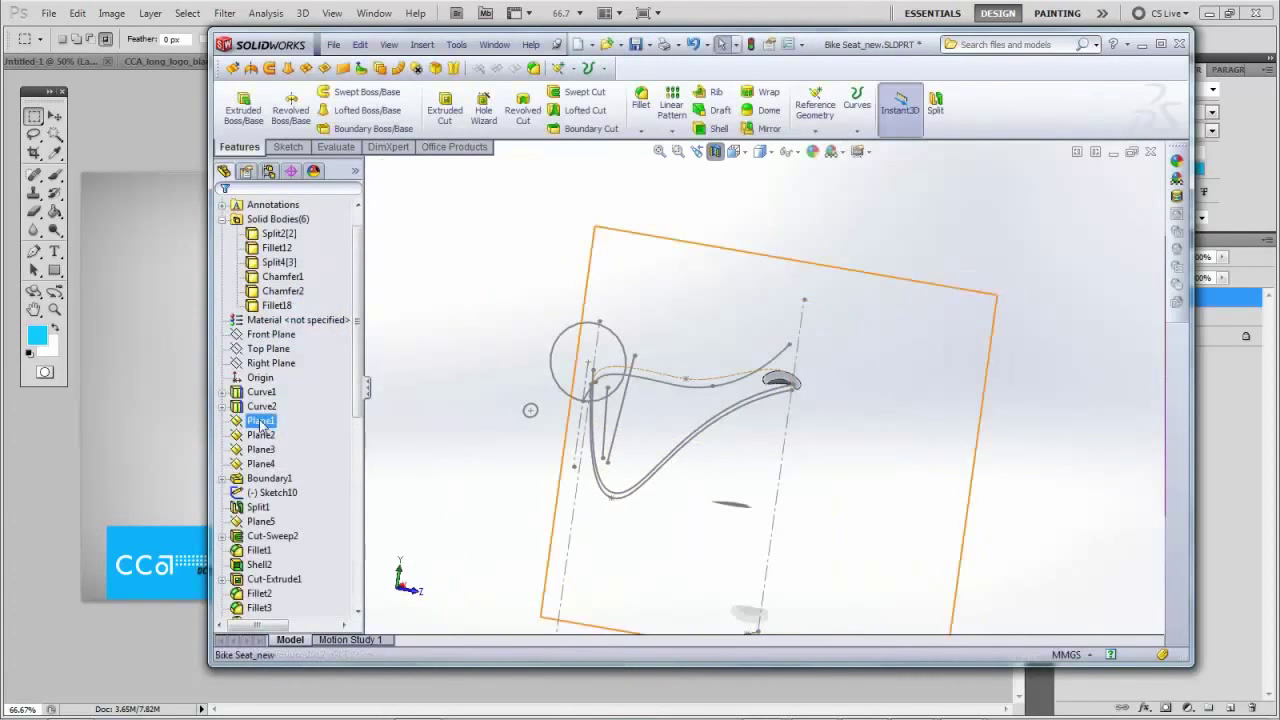
pyautogui.click(280, 147)
pyautogui.click(237, 105)
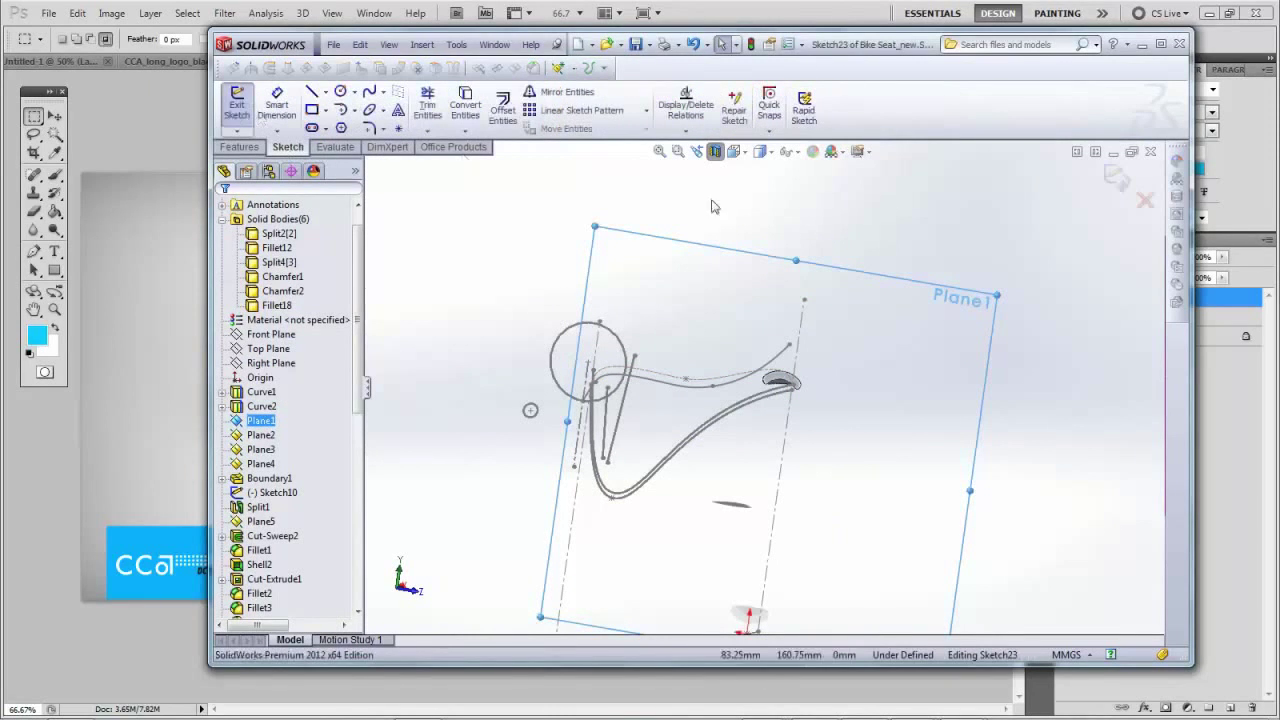
pyautogui.click(734, 151)
pyautogui.click(812, 215)
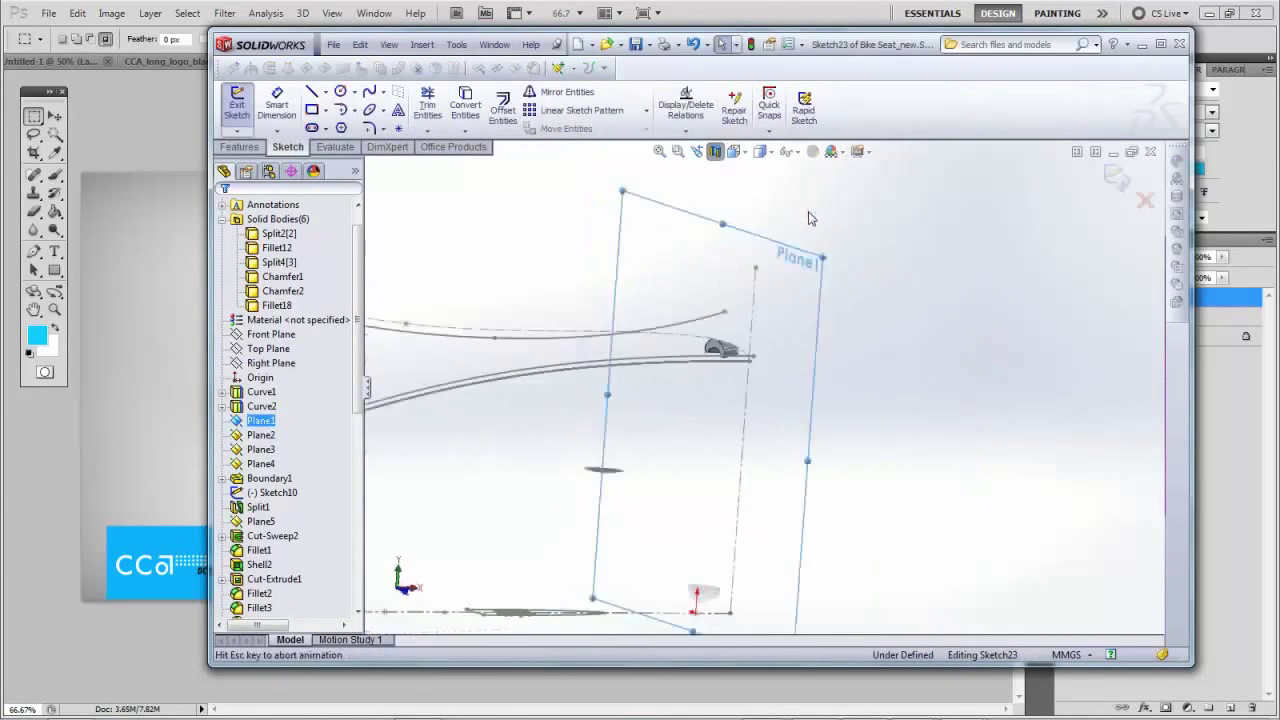
pyautogui.click(734, 151)
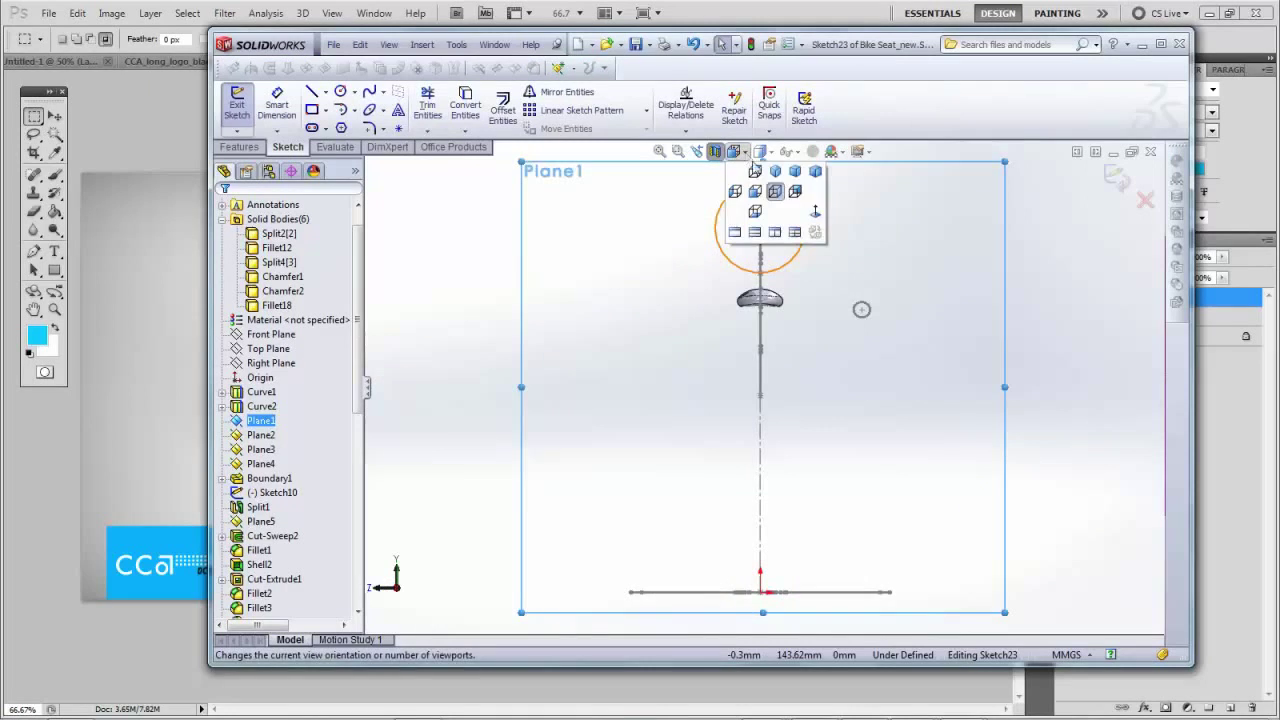
pyautogui.click(812, 215)
pyautogui.scroll(-3, 812, 315)
pyautogui.scroll(-2, 812, 315)
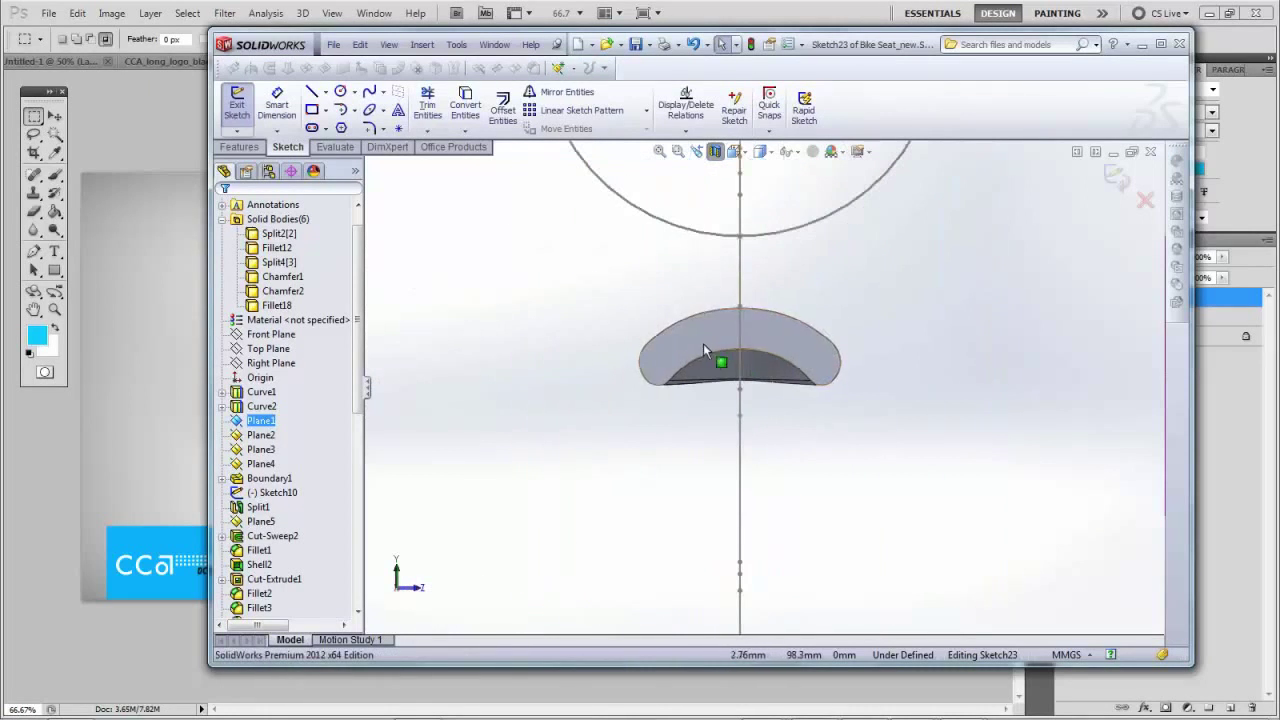
# Sketch a sloping line about 6.4 mm long inside the nose section, from its left part up to the vertical centreline
pyautogui.click(313, 93)
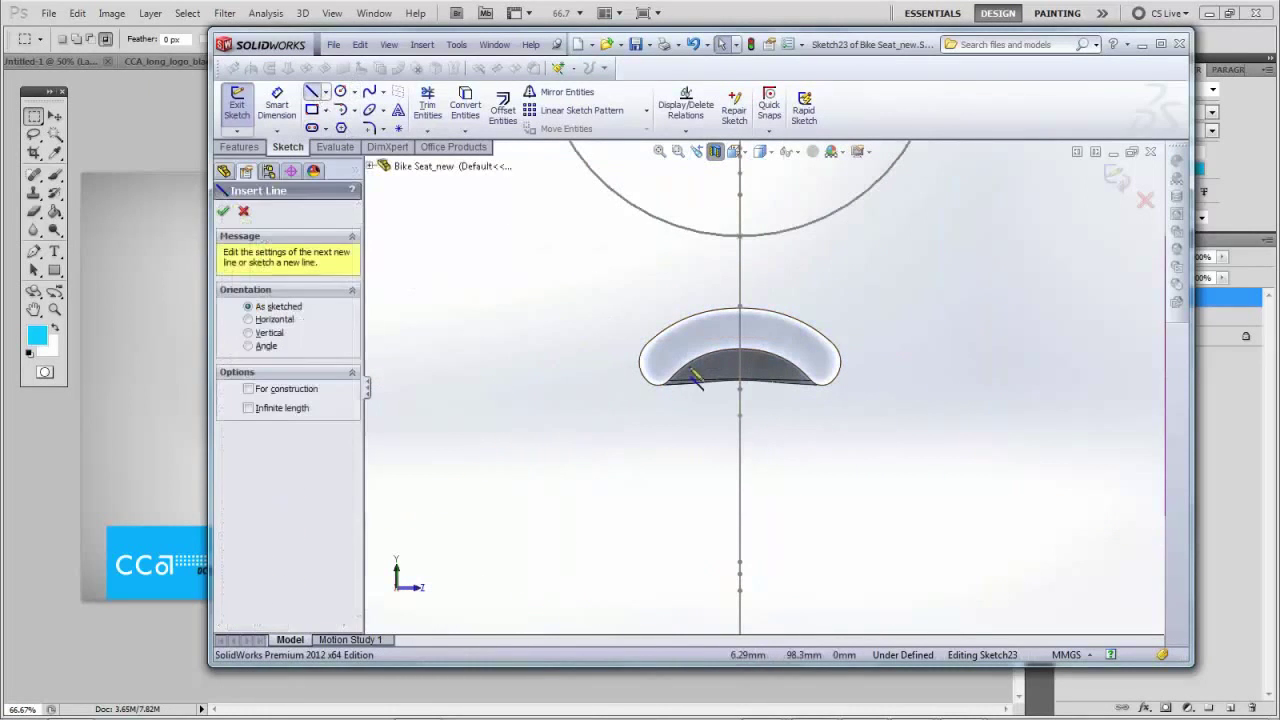
pyautogui.click(663, 360)
pyautogui.click(740, 330)
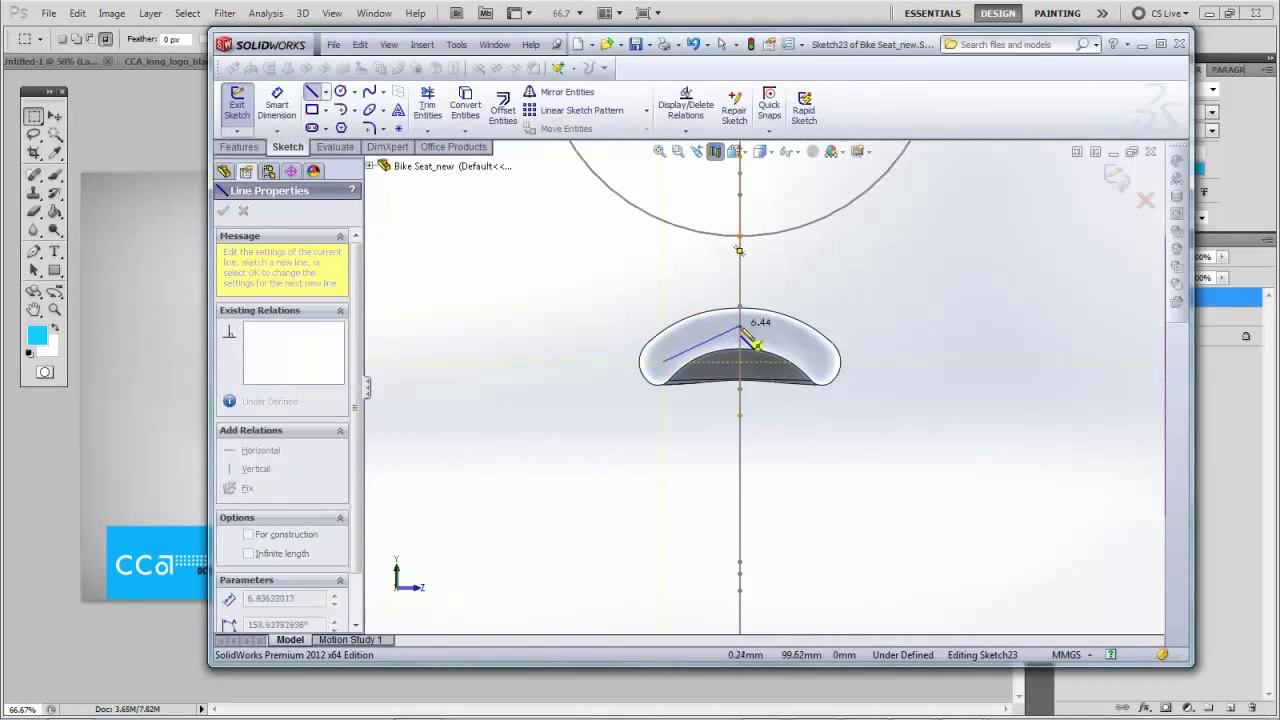
pyautogui.click(740, 327)
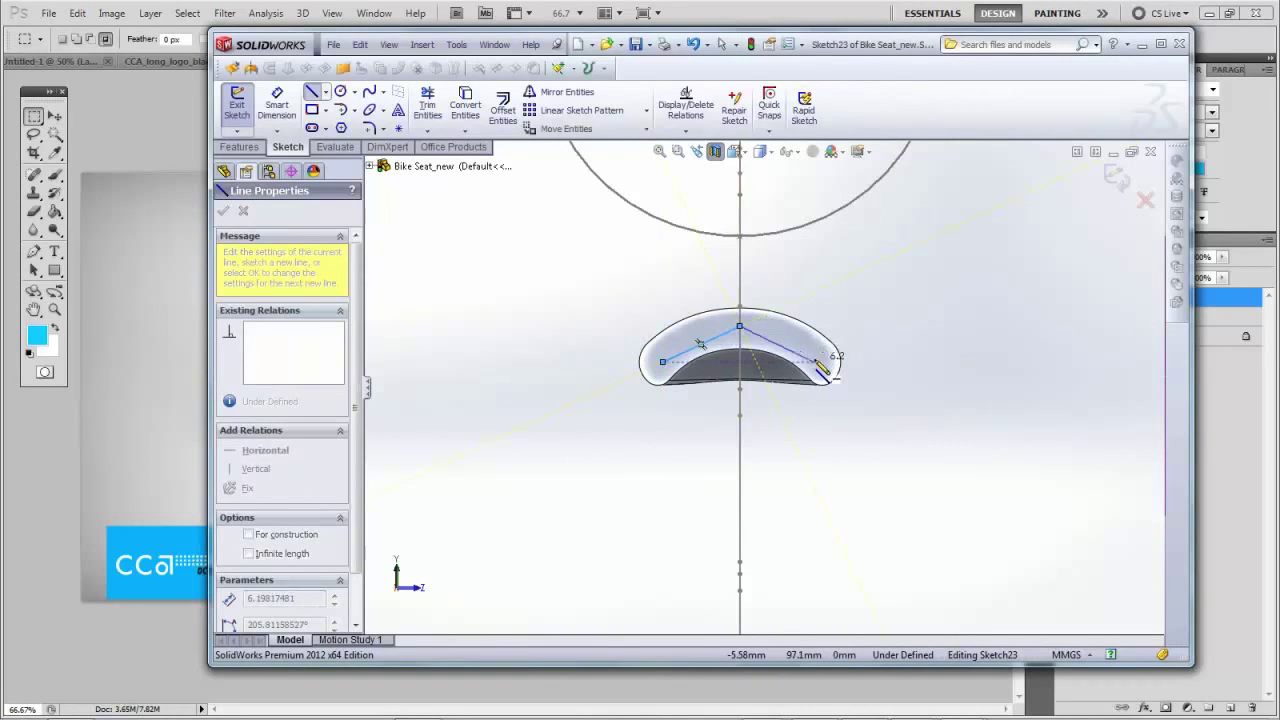
pyautogui.press('Escape')
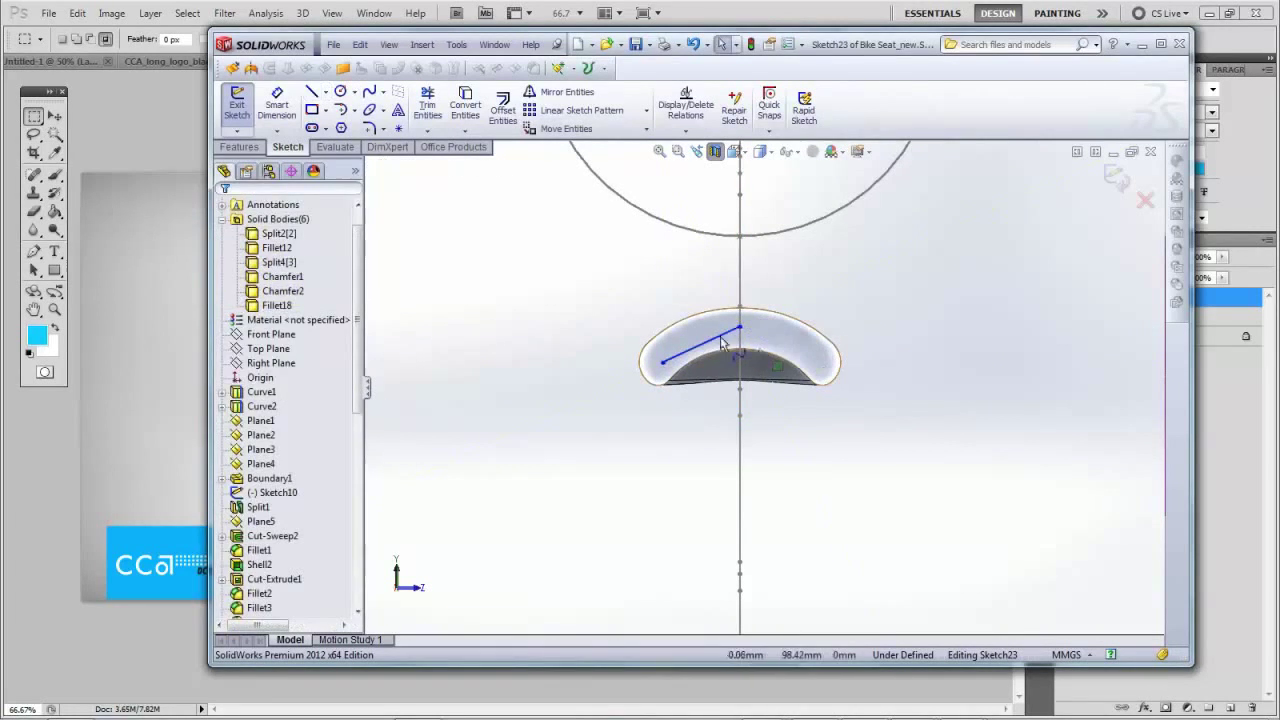
# Extend the profile from the sloping line's outer end with a short inward diagonal and a horizontal line about 4.4 mm long to the centreline
pyautogui.click(716, 343)
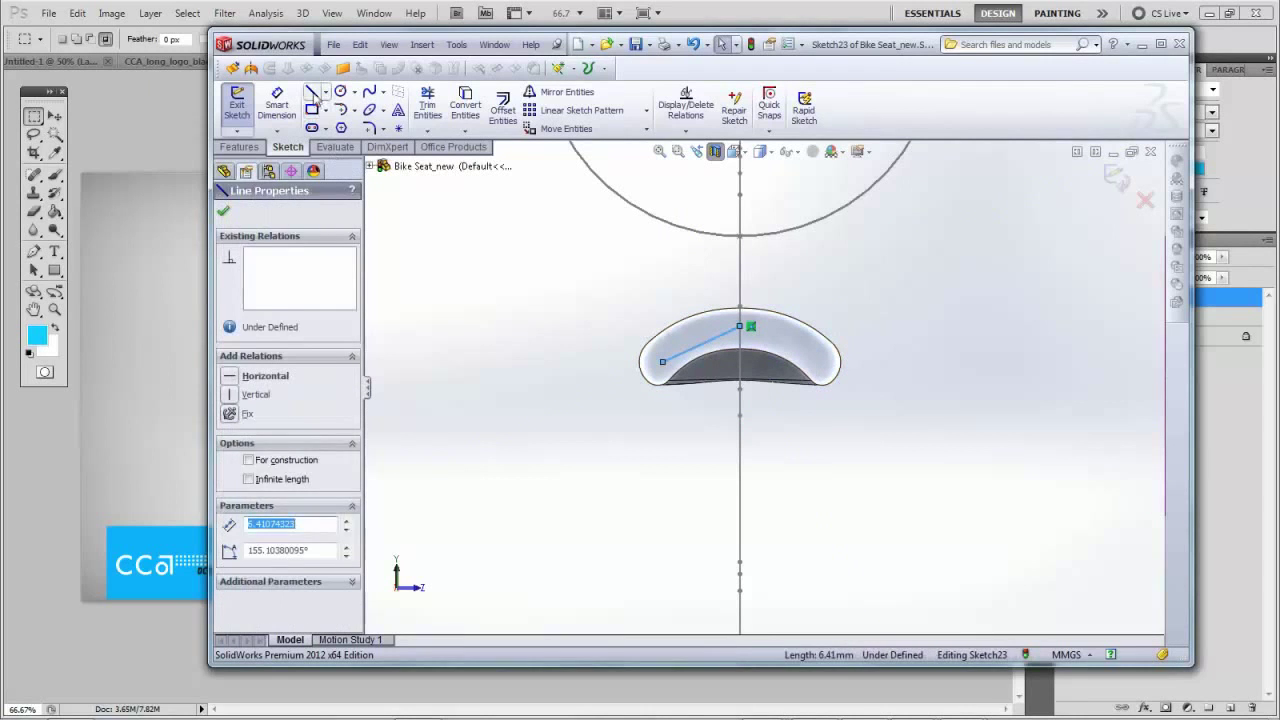
pyautogui.click(312, 92)
pyautogui.click(662, 361)
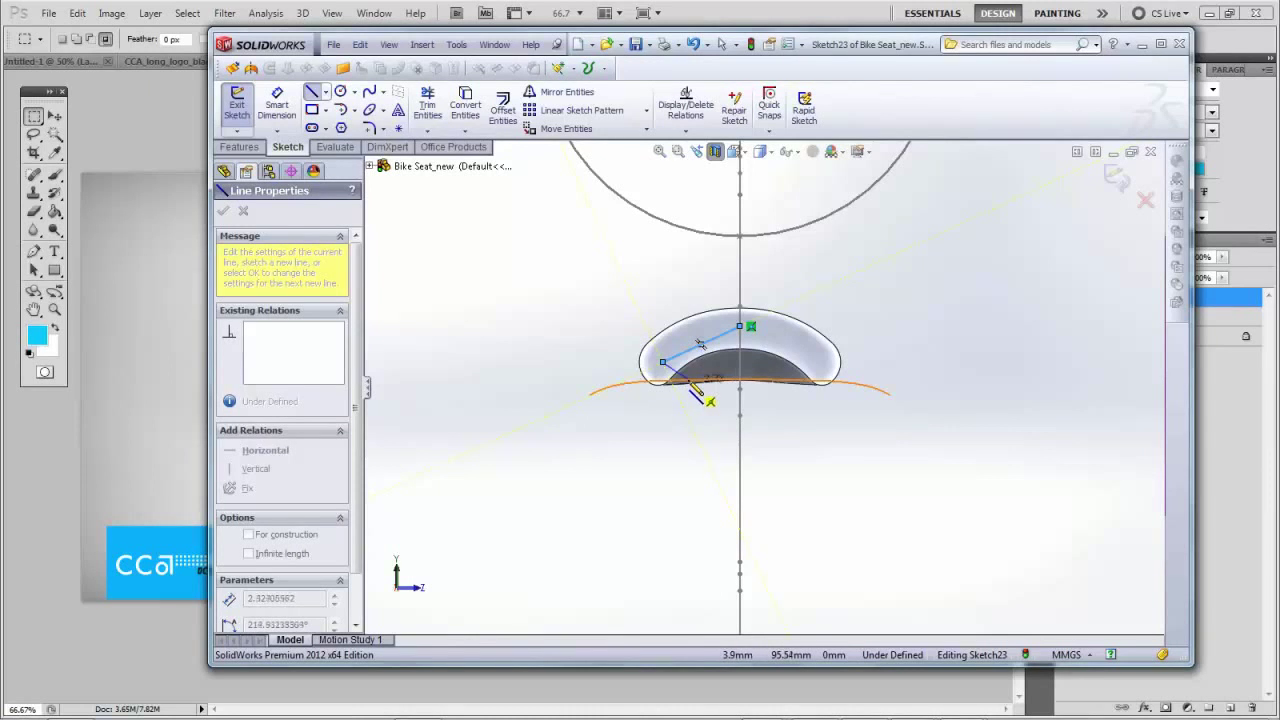
pyautogui.scroll(-5, 700, 389)
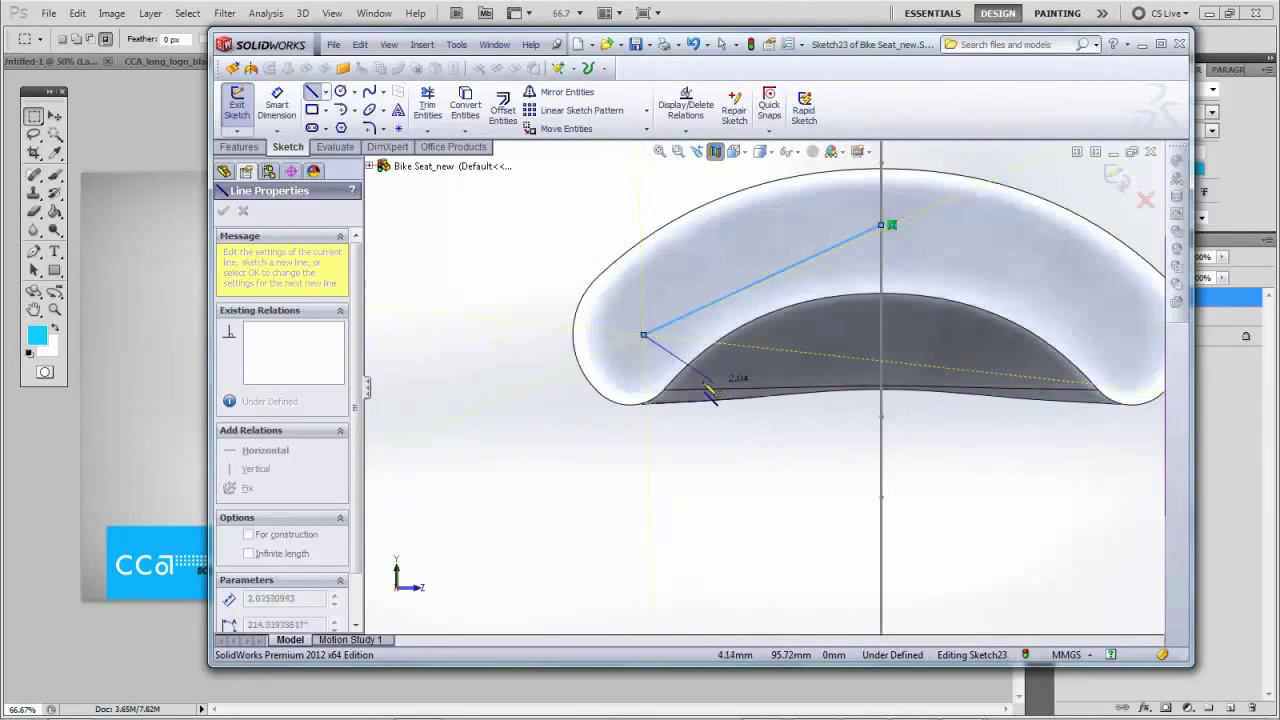
pyautogui.click(703, 380)
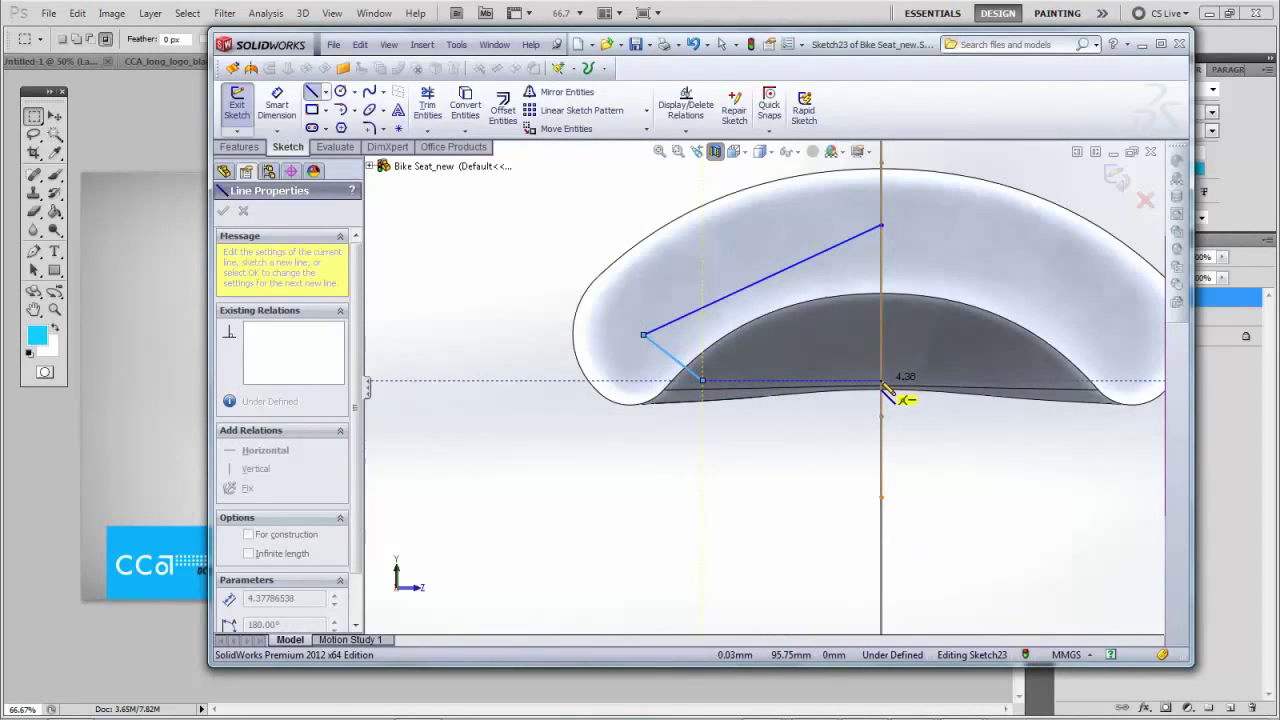
pyautogui.click(881, 382)
pyautogui.press('Escape')
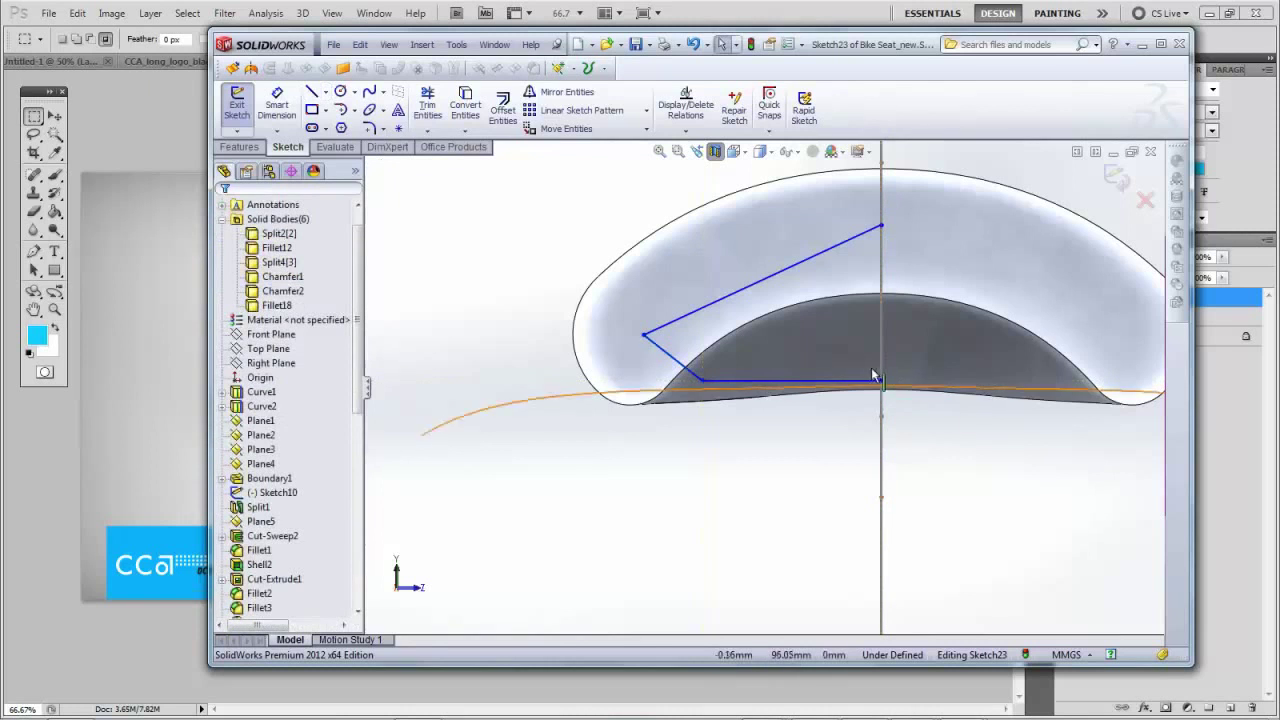
# Draw a vertical centerline about 4.6 mm long downward from the inner end of the profile's horizontal line
pyautogui.click(325, 91)
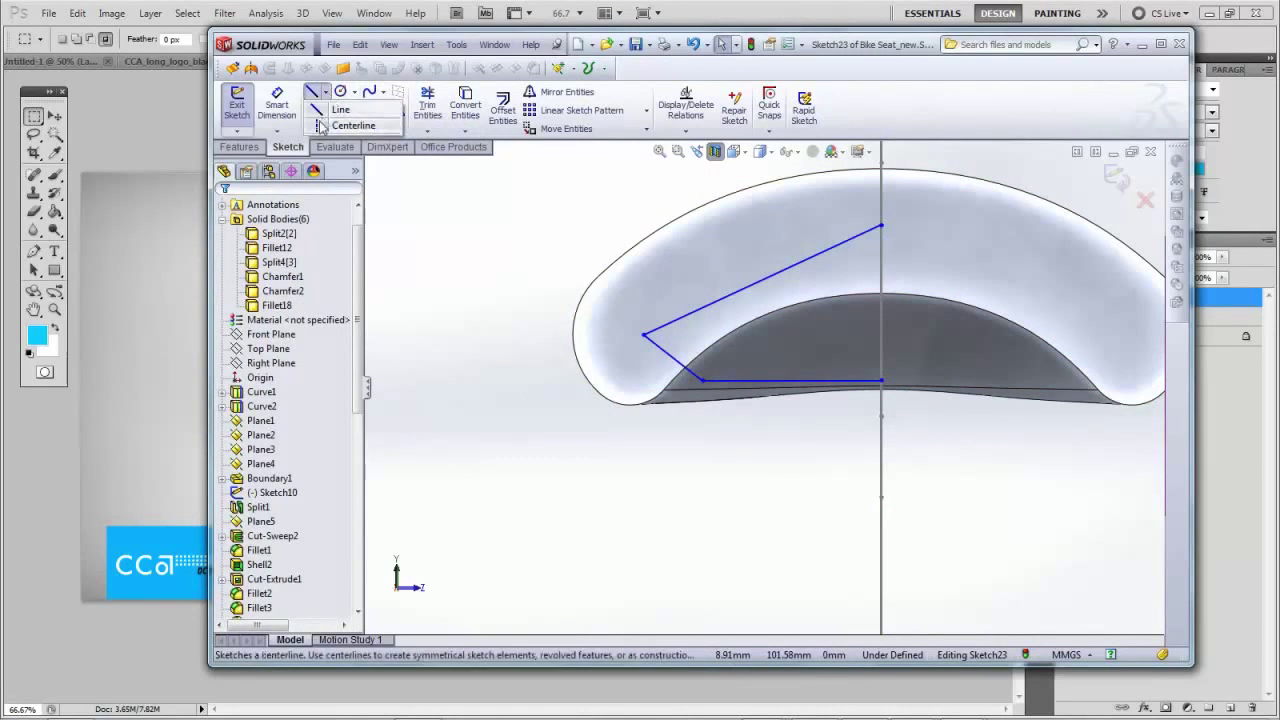
pyautogui.click(340, 126)
pyautogui.click(881, 381)
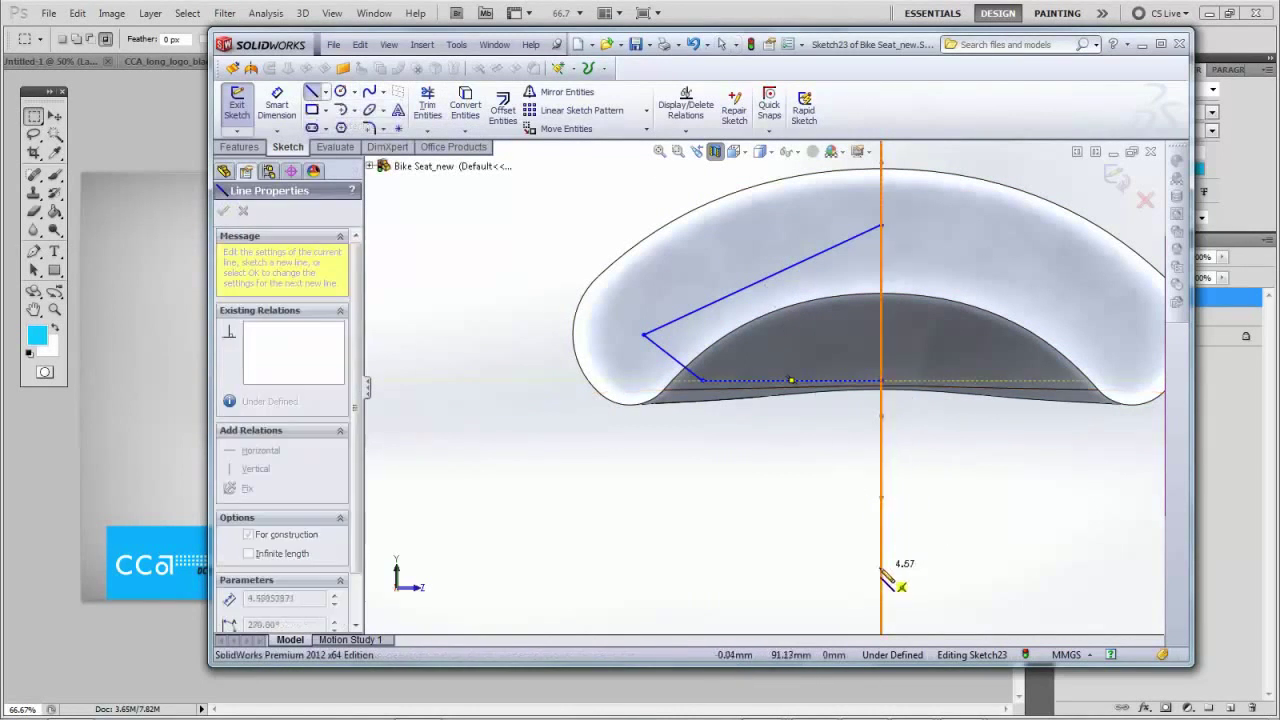
pyautogui.click(881, 568)
pyautogui.press('Escape')
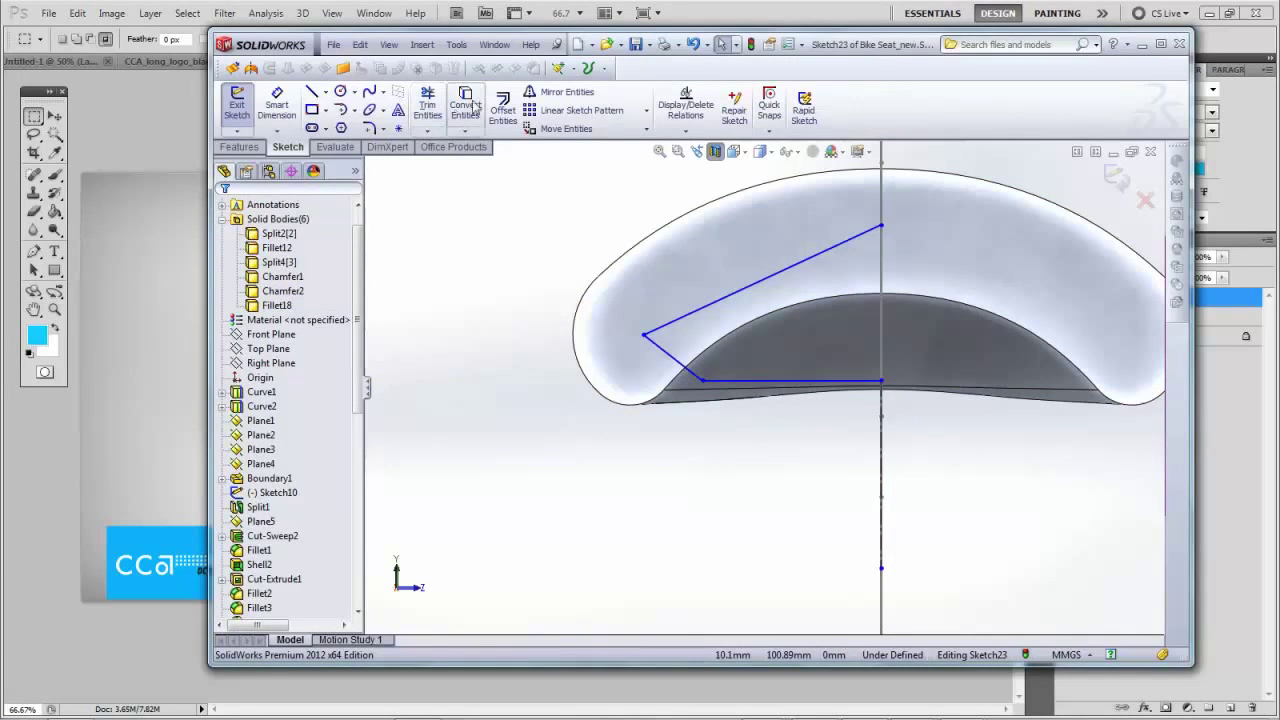
# Mirror the three profile lines about the vertical centerline to complete the closed nose profile
pyautogui.click(562, 92)
pyautogui.click(732, 296)
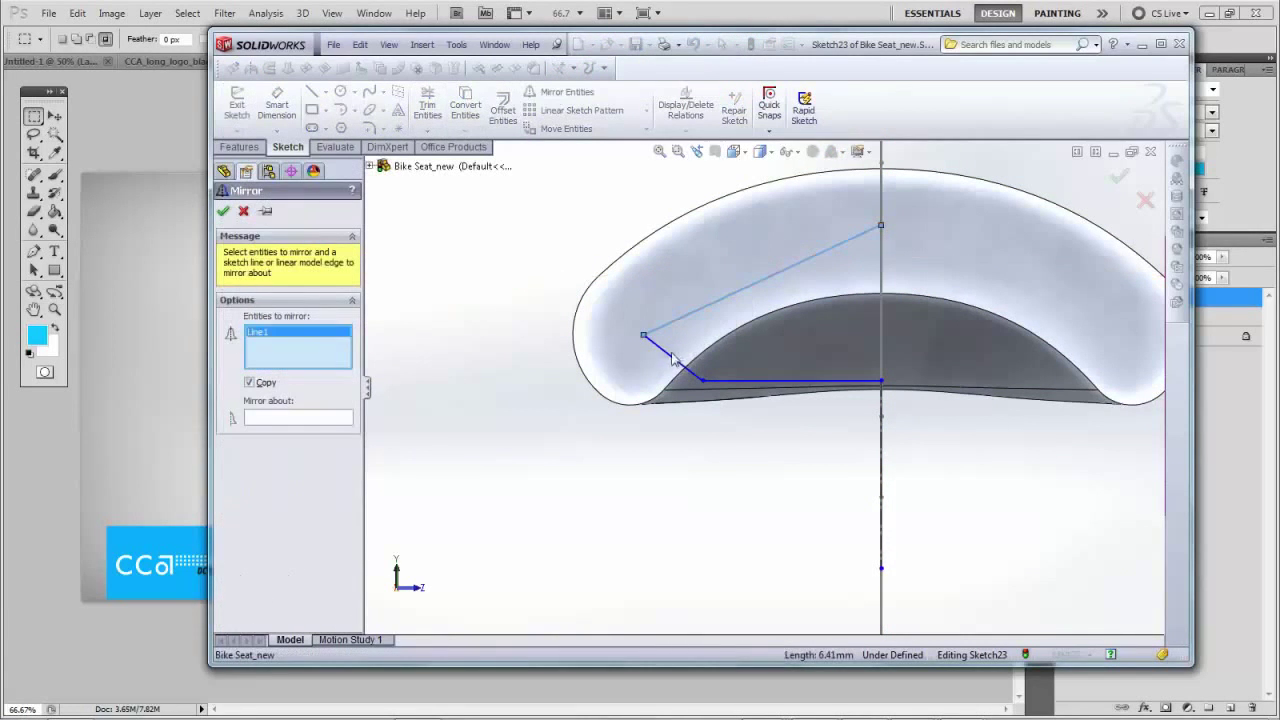
pyautogui.click(673, 358)
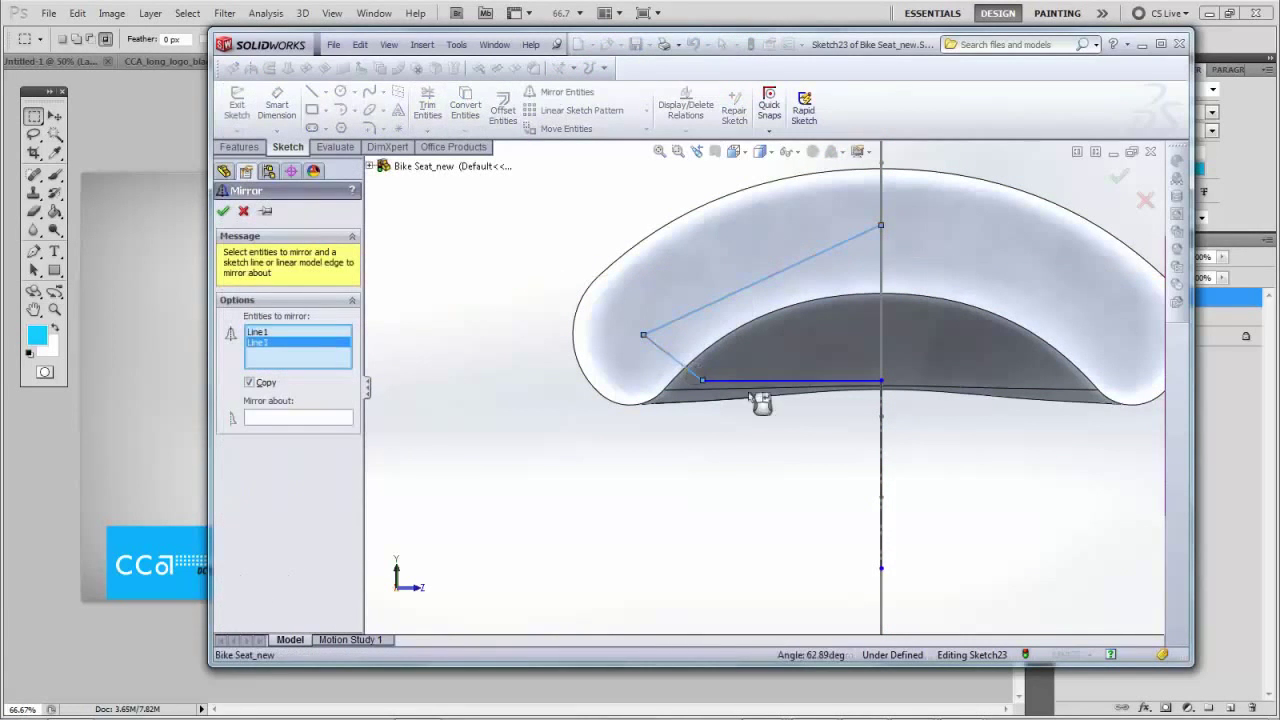
pyautogui.click(326, 420)
pyautogui.click(881, 484)
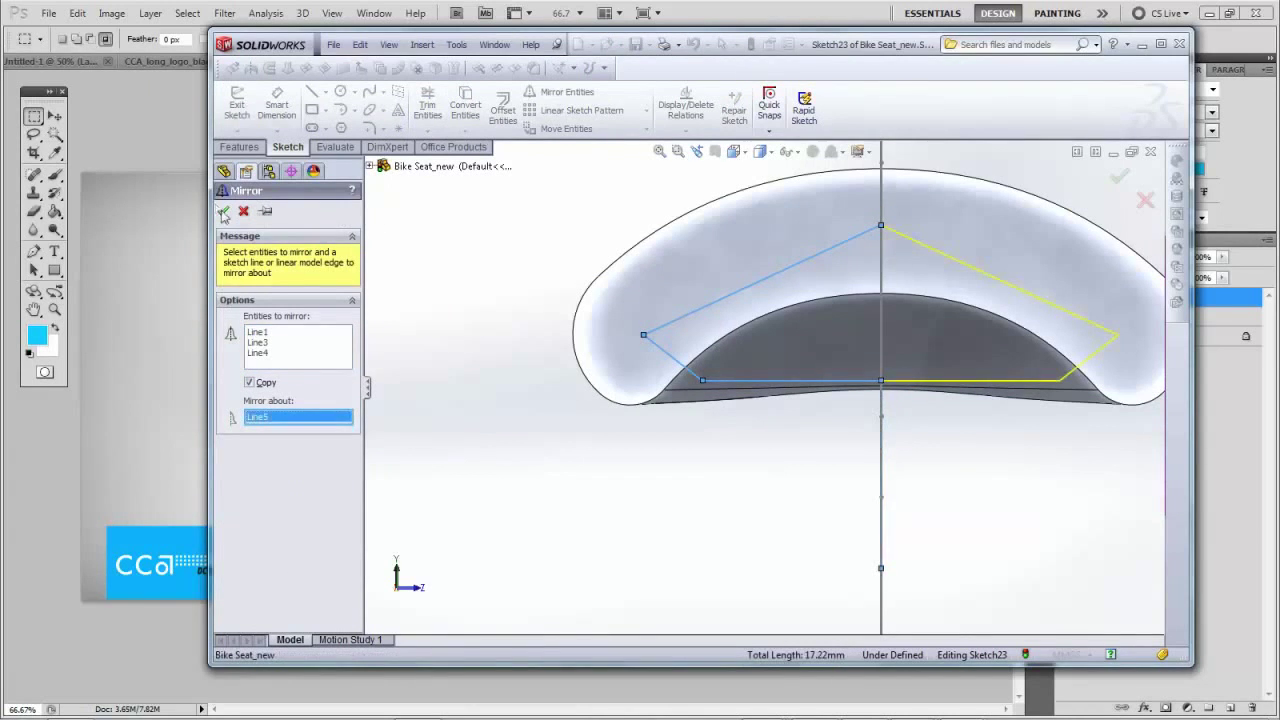
pyautogui.click(223, 213)
# Close the nose profile sketch and turn off the section view to show the whole saddle
pyautogui.scroll(2, 1032, 237)
pyautogui.click(1120, 182)
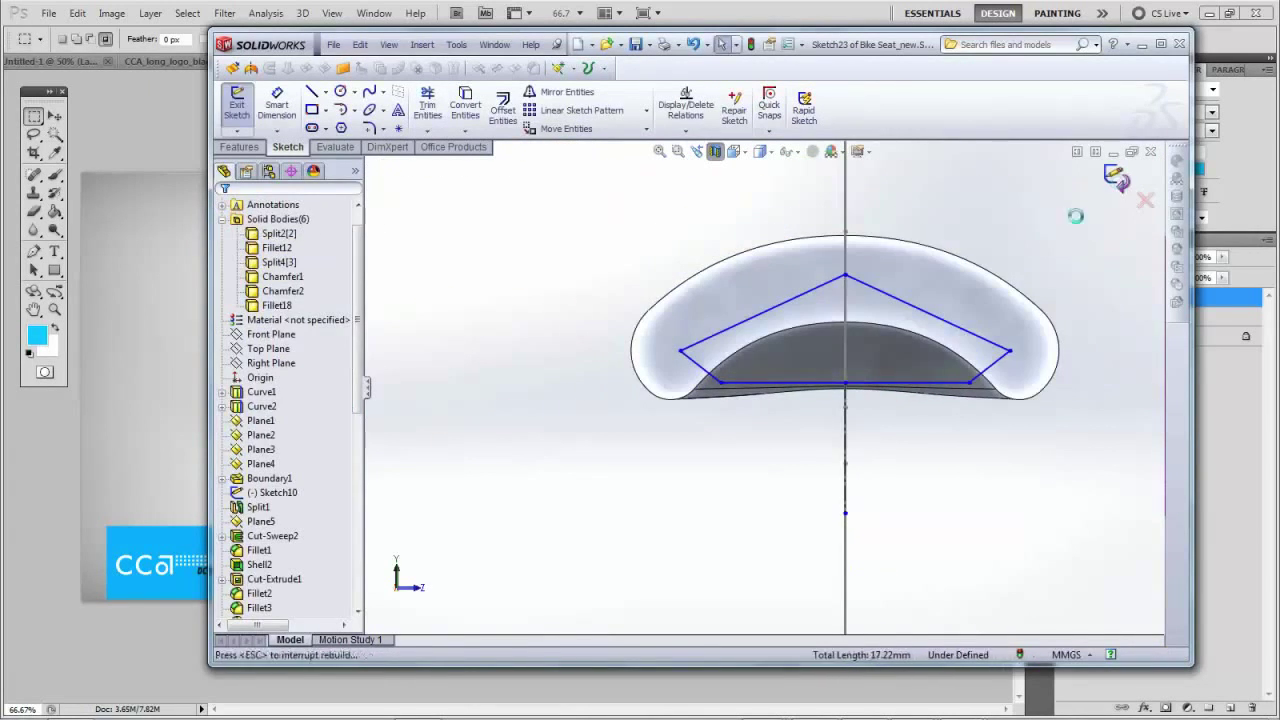
pyautogui.scroll(3, 1033, 254)
pyautogui.moveTo(1033, 254); pyautogui.dragTo(894, 300, button='middle')
pyautogui.scroll(3, 894, 300)
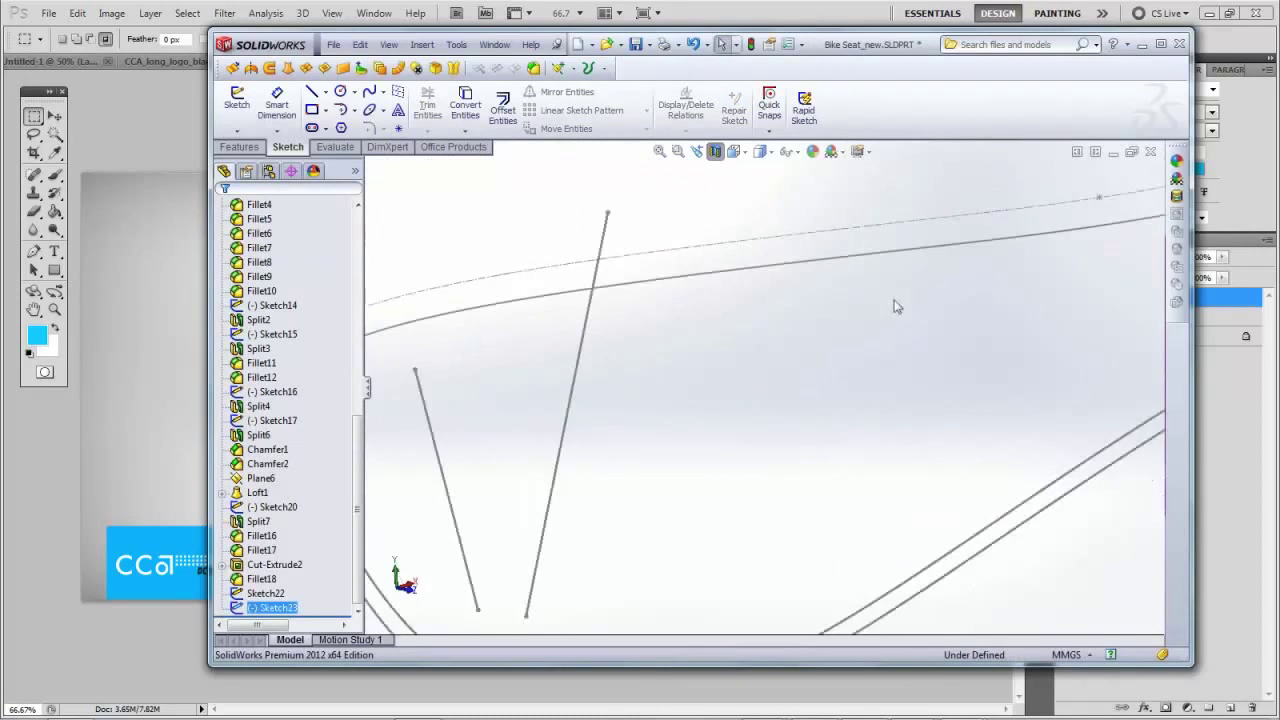
pyautogui.scroll(3, 894, 300)
pyautogui.click(715, 152)
pyautogui.scroll(6, 929, 325)
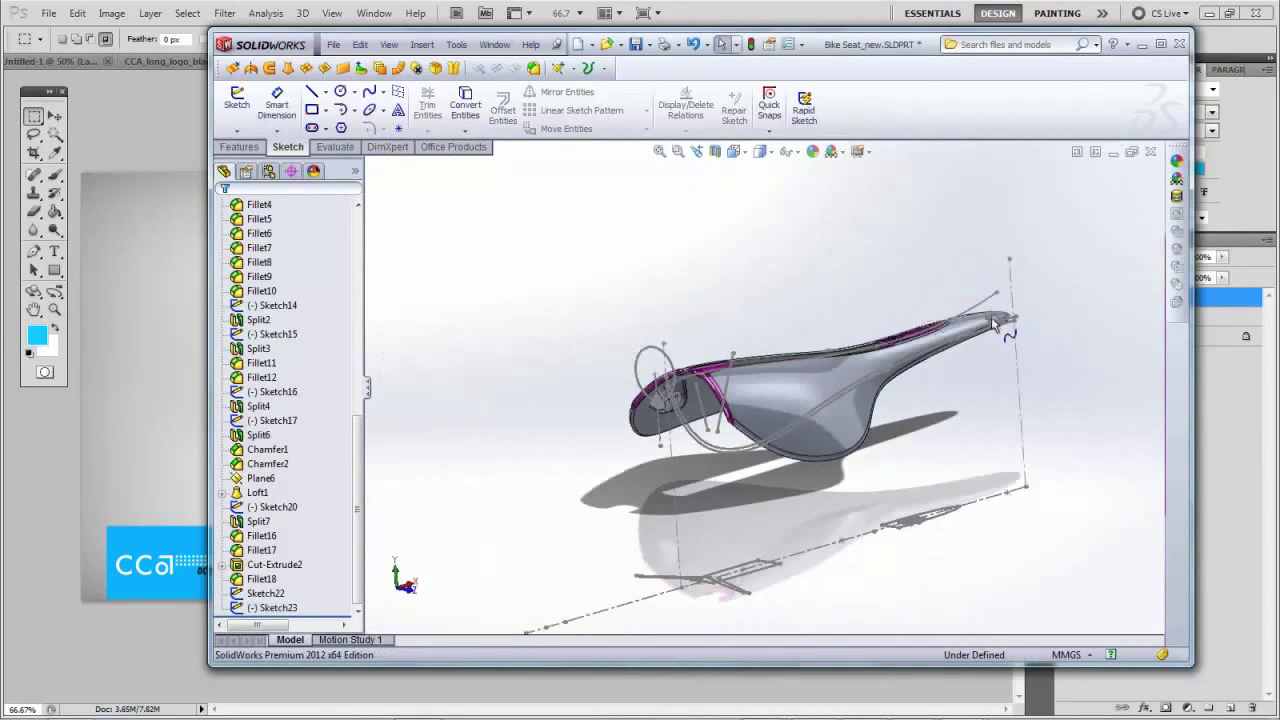
# Create a reference plane parallel to Plane1 through a point on the purple insert's side edge, between its slots and the nose
pyautogui.scroll(-5, 995, 322)
pyautogui.moveTo(358, 435); pyautogui.dragTo(380, 222)
pyautogui.click(280, 305)
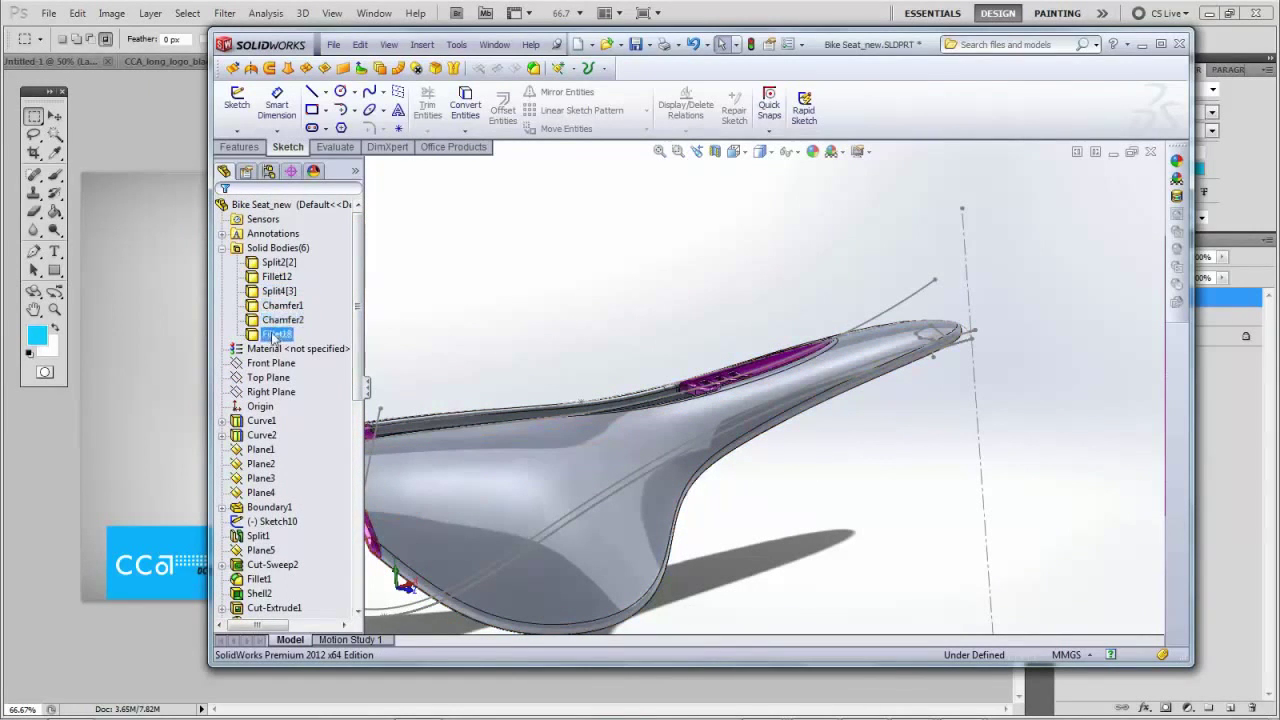
pyautogui.click(265, 464)
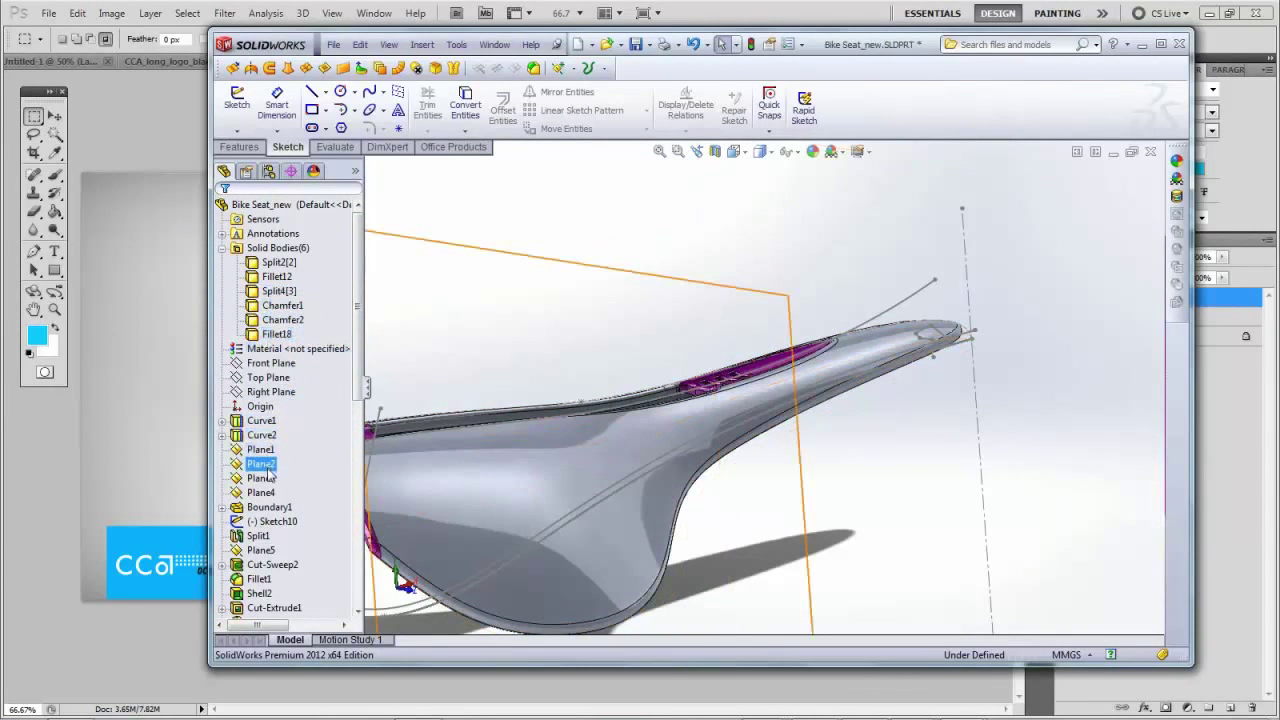
pyautogui.click(260, 449)
pyautogui.moveTo(888, 372); pyautogui.dragTo(956, 427, button='middle')
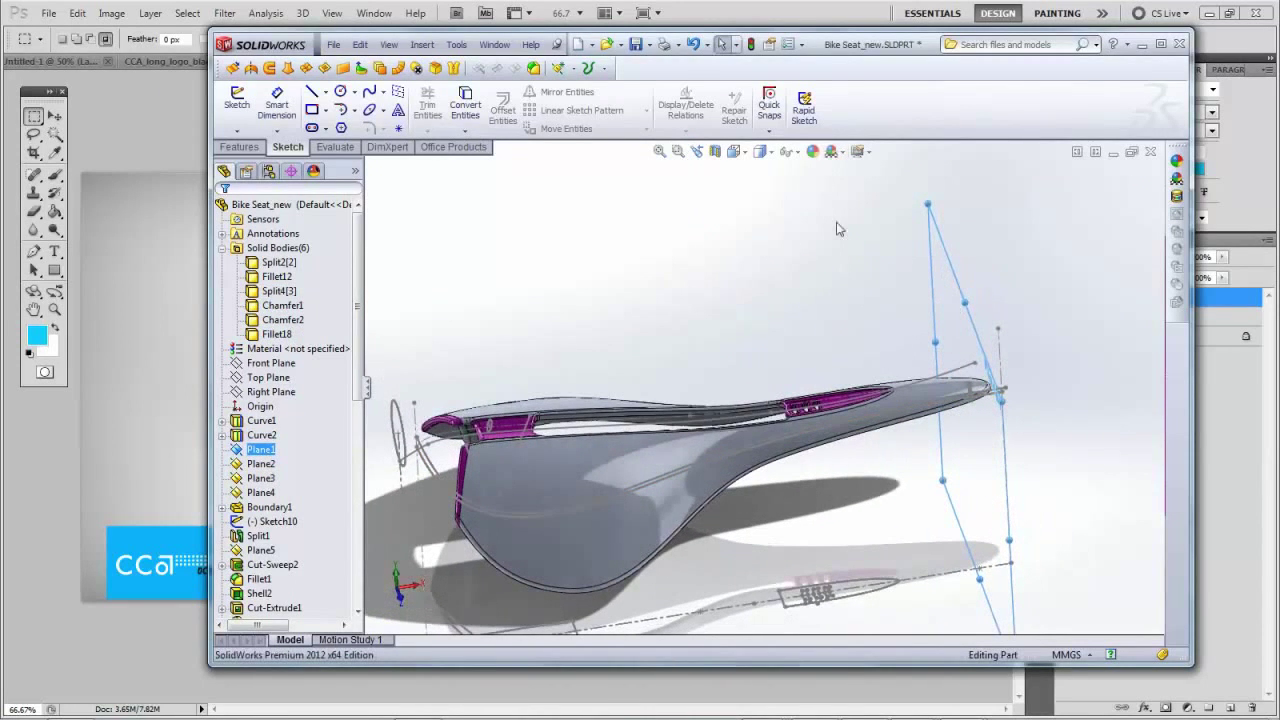
pyautogui.click(240, 147)
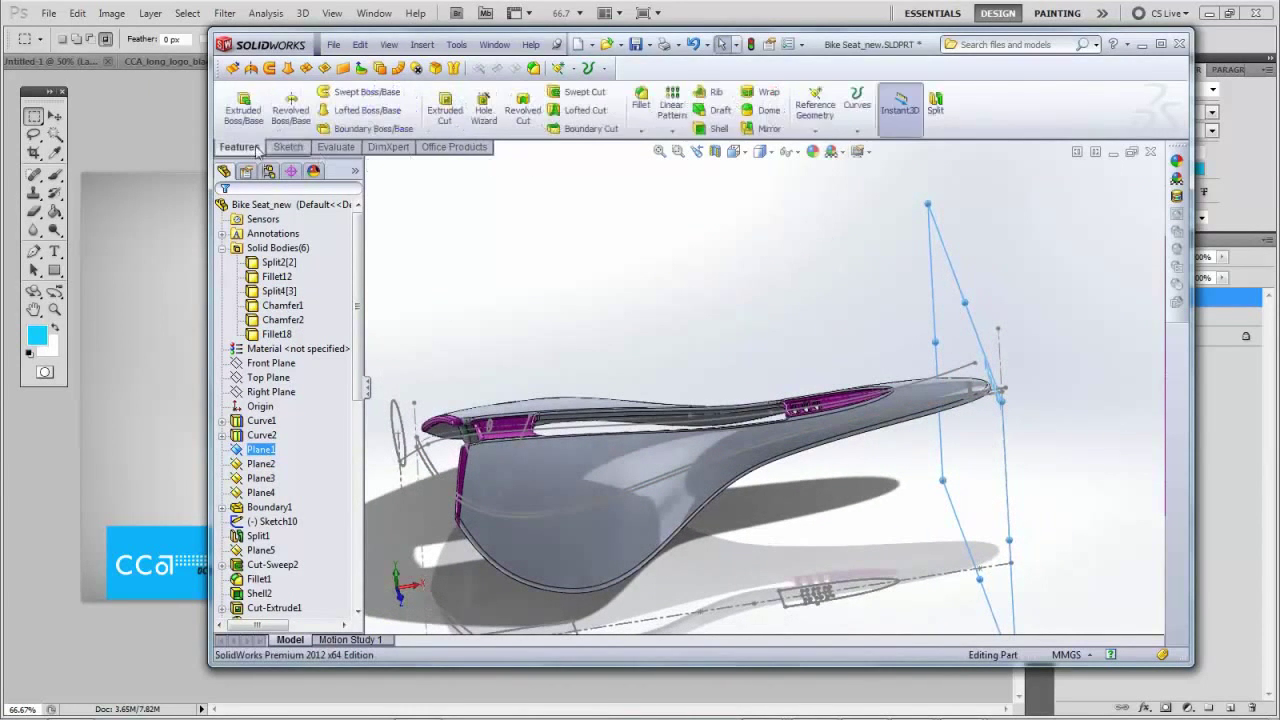
pyautogui.click(815, 130)
pyautogui.click(826, 146)
pyautogui.scroll(-3, 937, 383)
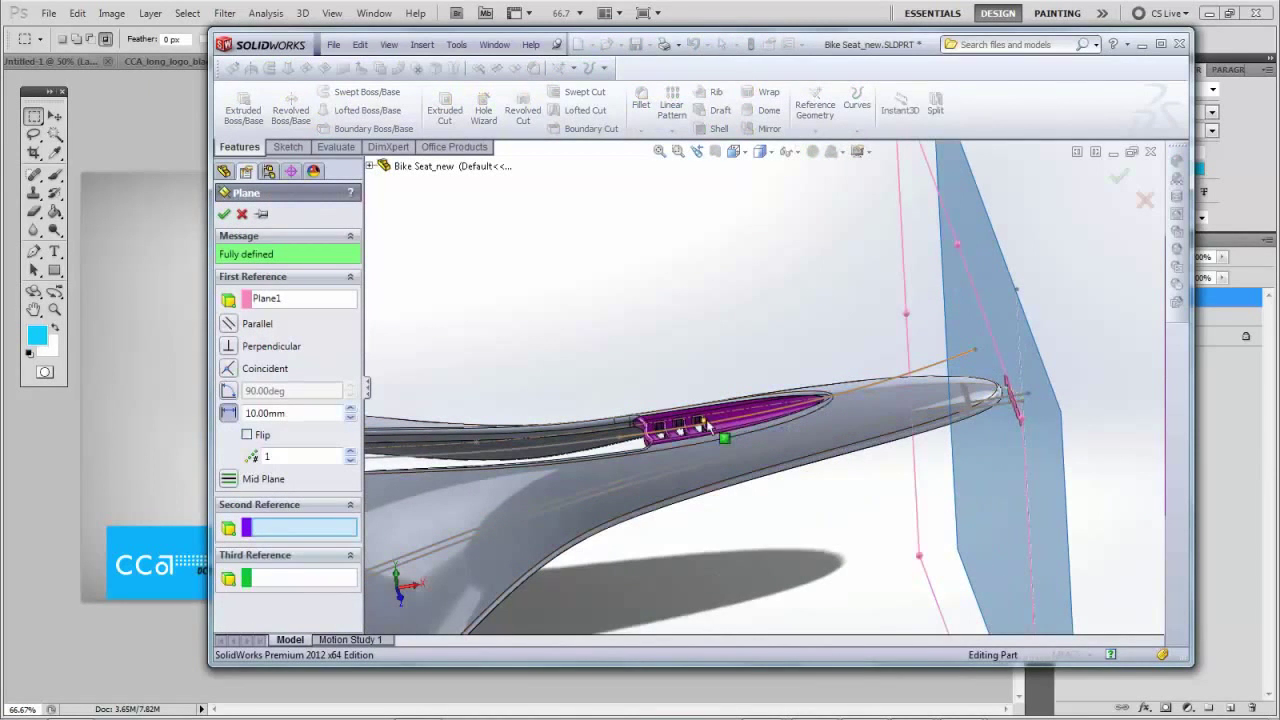
pyautogui.moveTo(726, 440)
pyautogui.mouseDown(button='middle')
pyautogui.moveTo(748, 356)
pyautogui.moveTo(785, 448)
pyautogui.moveTo(751, 276)
pyautogui.moveTo(783, 434)
pyautogui.moveTo(740, 410)
pyautogui.moveTo(715, 424)
pyautogui.mouseUp(button='middle')
pyautogui.scroll(-3, 782, 445)
pyautogui.scroll(-3, 709, 426)
pyautogui.scroll(-5, 709, 421)
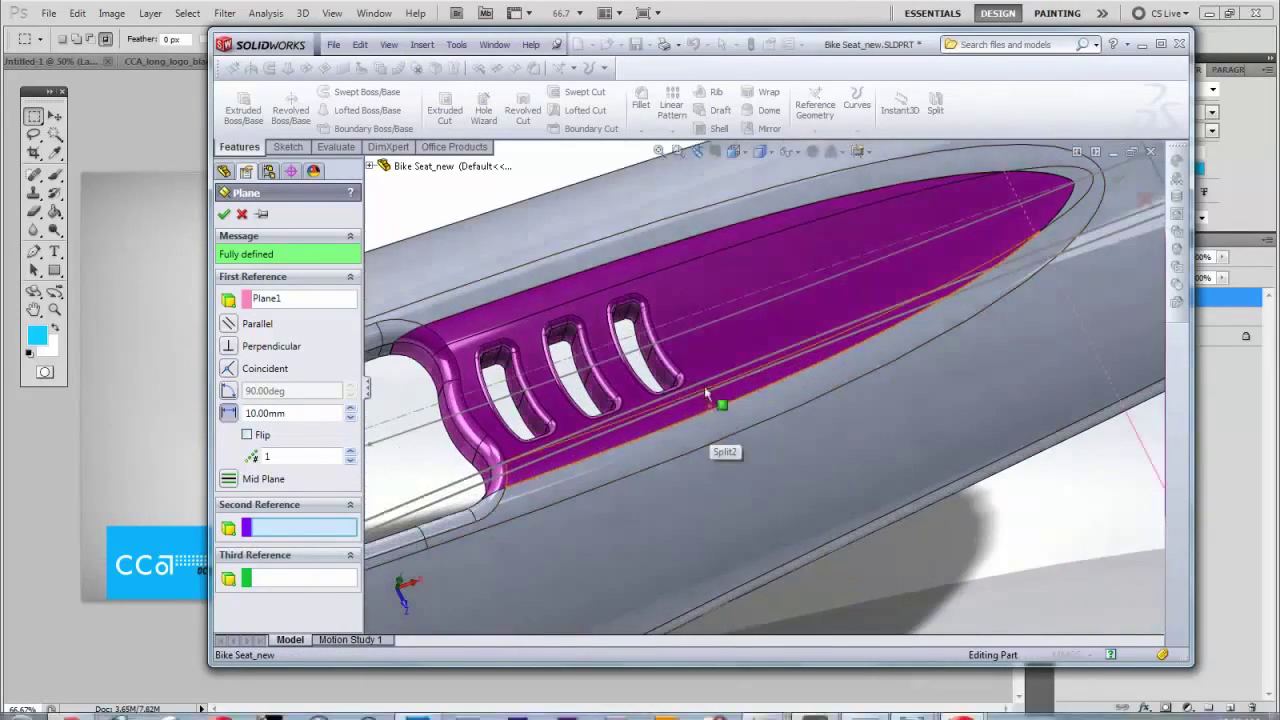
pyautogui.click(784, 388)
pyautogui.scroll(10, 814, 414)
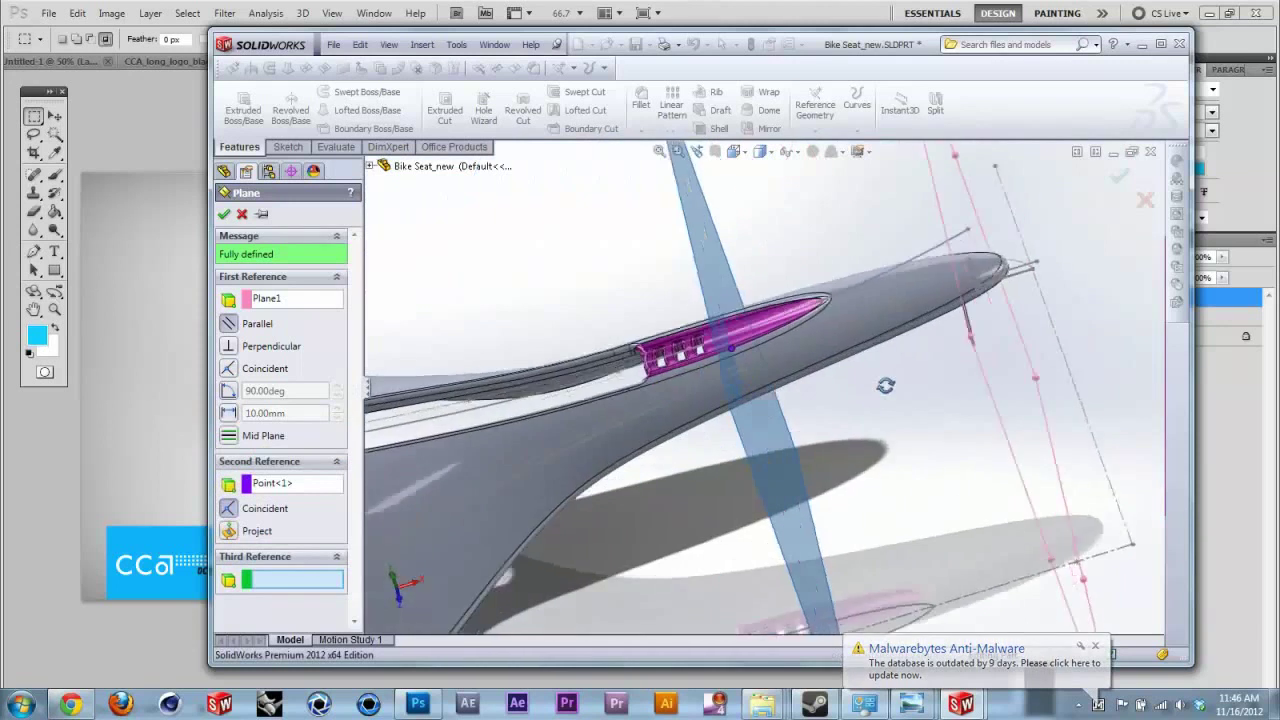
pyautogui.click(225, 215)
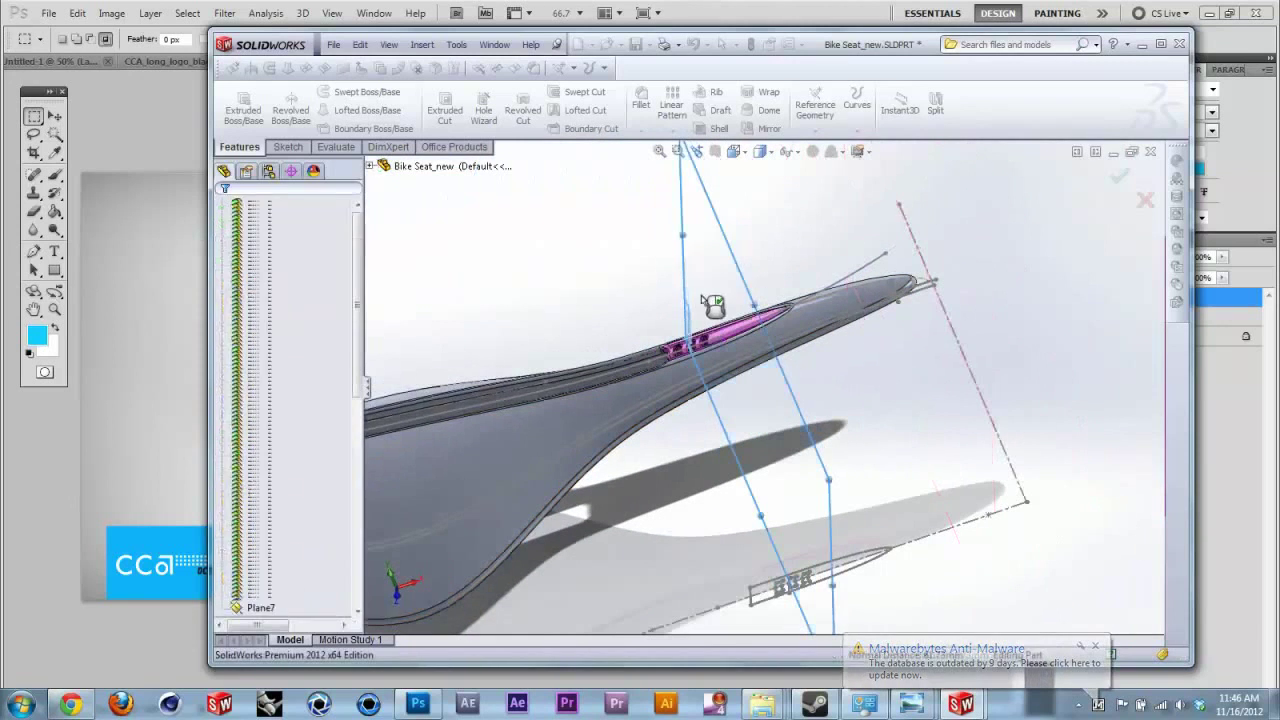
# Apply a section view that cuts the saddle at Plane7, keeping the nose portion
pyautogui.click(715, 152)
pyautogui.moveTo(716, 160); pyautogui.dragTo(826, 370, button='middle')
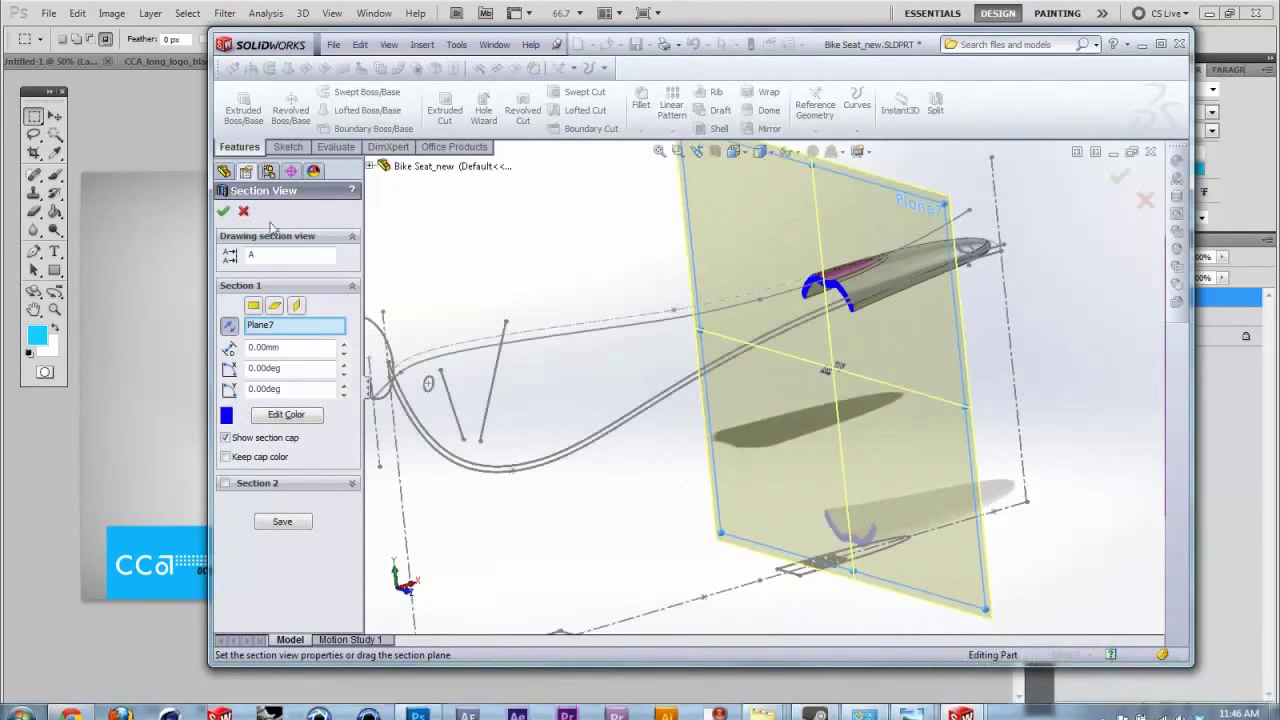
pyautogui.click(223, 213)
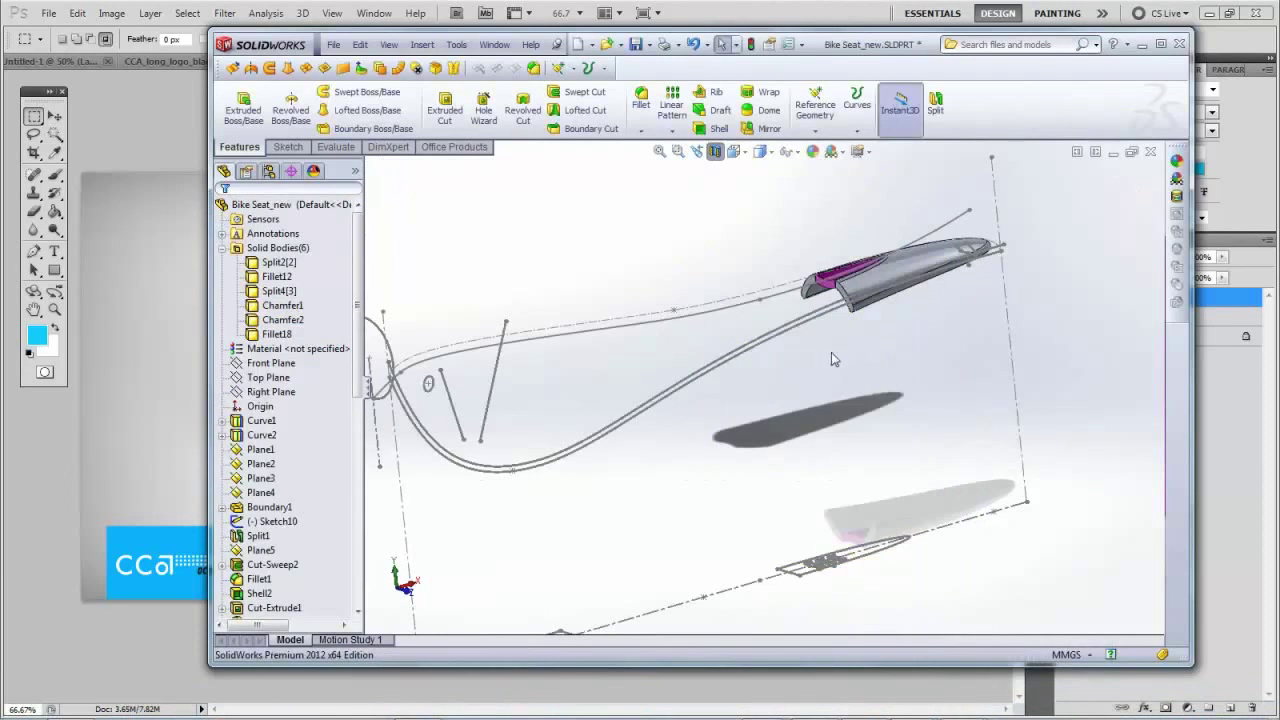
pyautogui.scroll(-1, 363, 382)
# Start a new sketch on Plane7, maximize the window and orient the view normal to the plane, facing the cut section
pyautogui.moveTo(363, 382); pyautogui.dragTo(361, 607)
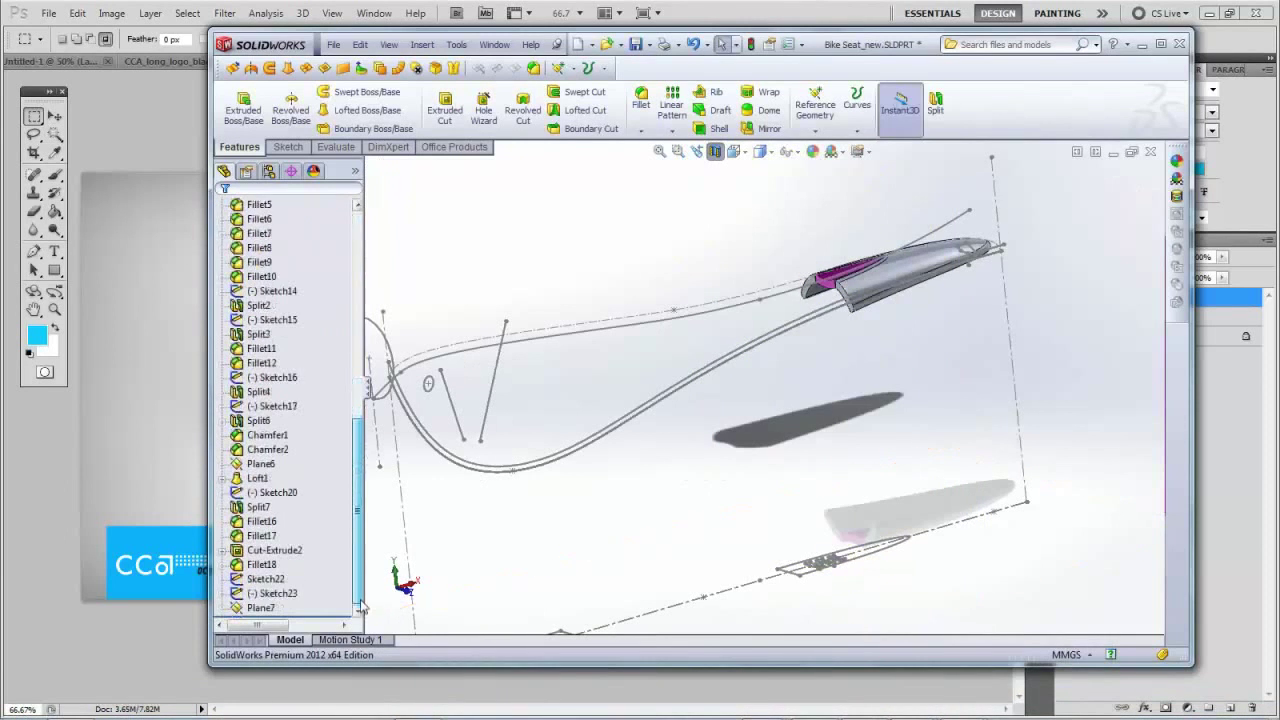
pyautogui.click(260, 608)
pyautogui.click(288, 147)
pyautogui.click(237, 102)
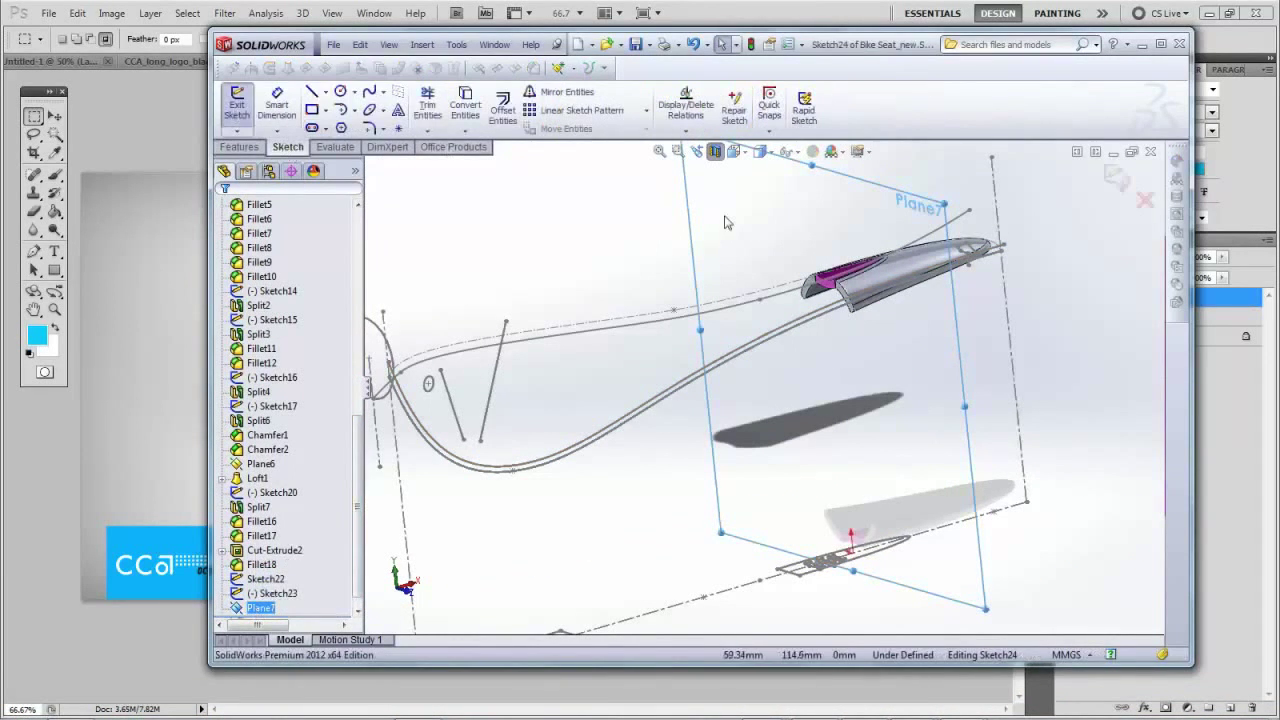
pyautogui.click(1161, 44)
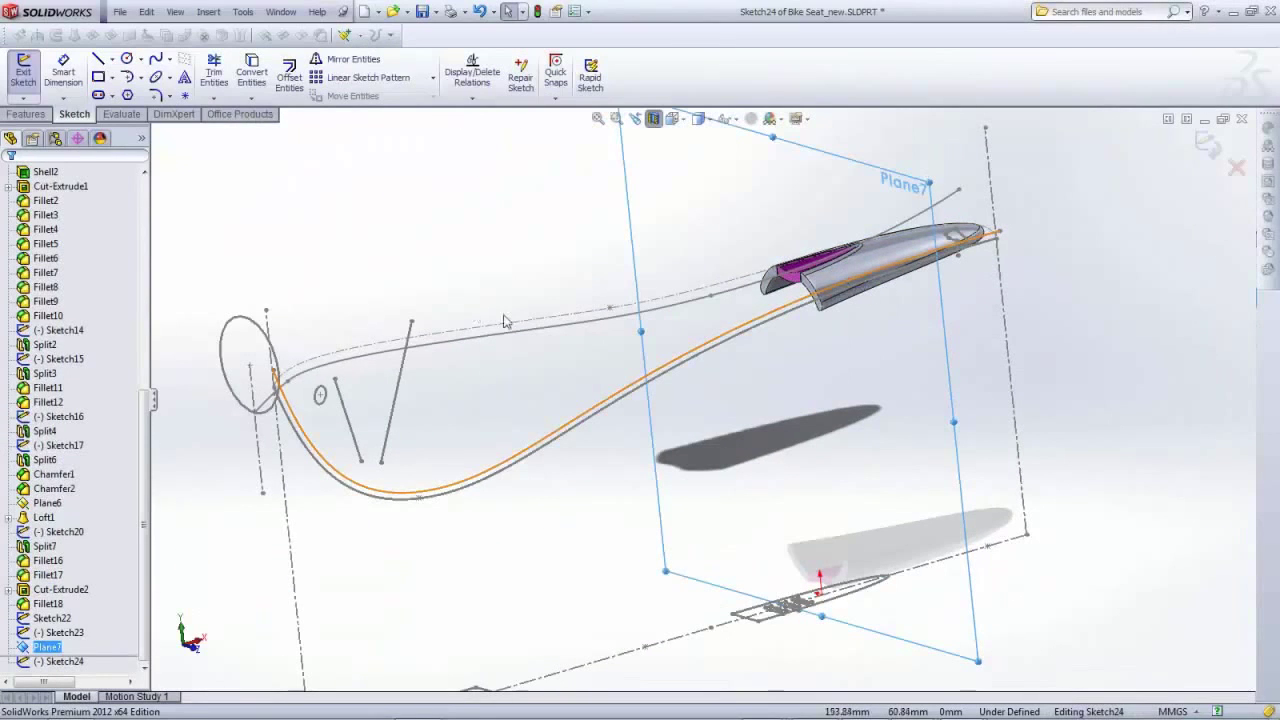
pyautogui.moveTo(897, 352)
pyautogui.mouseDown(button='middle')
pyautogui.moveTo(846, 354)
pyautogui.moveTo(880, 320)
pyautogui.moveTo(514, 443)
pyautogui.moveTo(565, 436)
pyautogui.moveTo(677, 380)
pyautogui.moveTo(669, 429)
pyautogui.moveTo(229, 403)
pyautogui.mouseUp(button='middle')
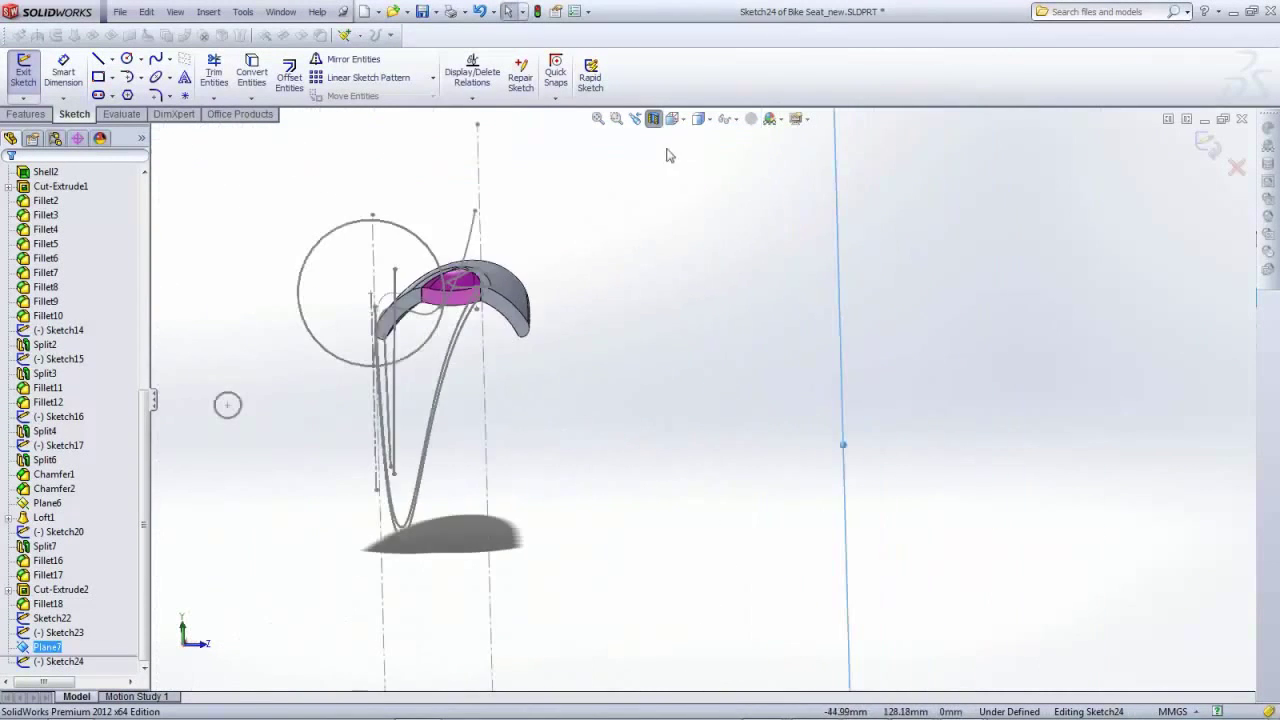
pyautogui.click(684, 121)
pyautogui.click(756, 182)
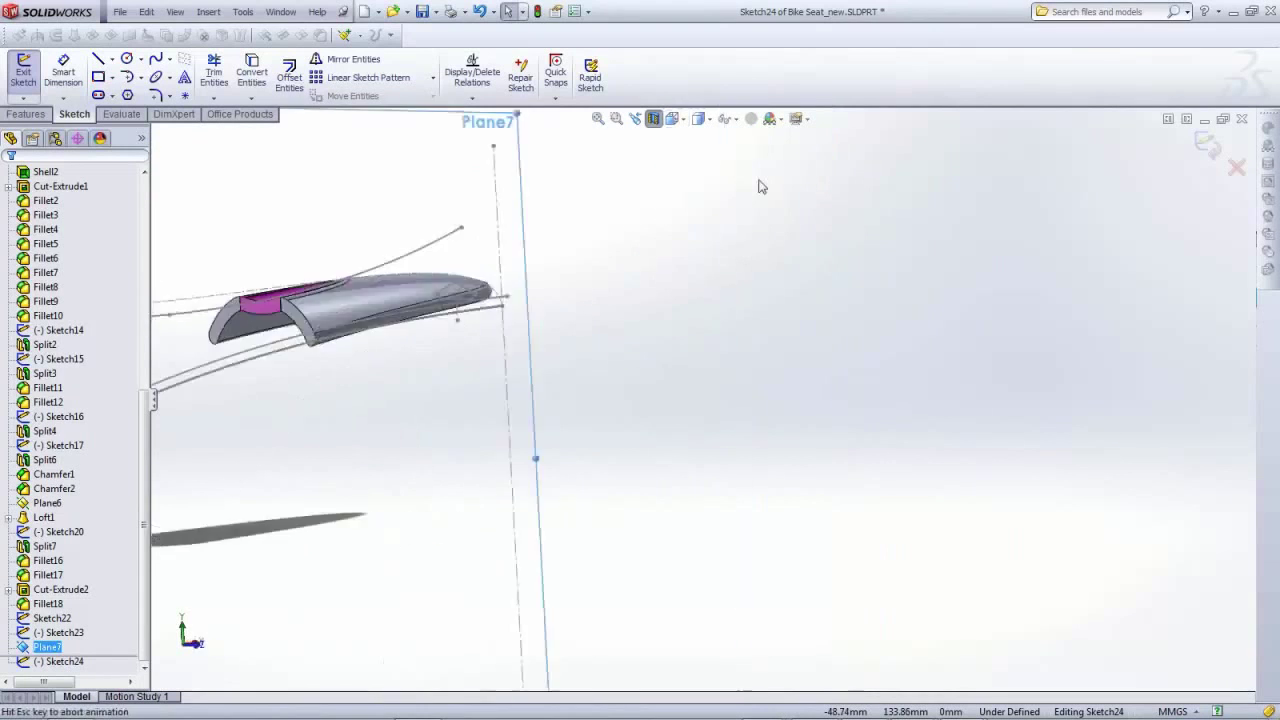
pyautogui.click(709, 120)
pyautogui.click(684, 121)
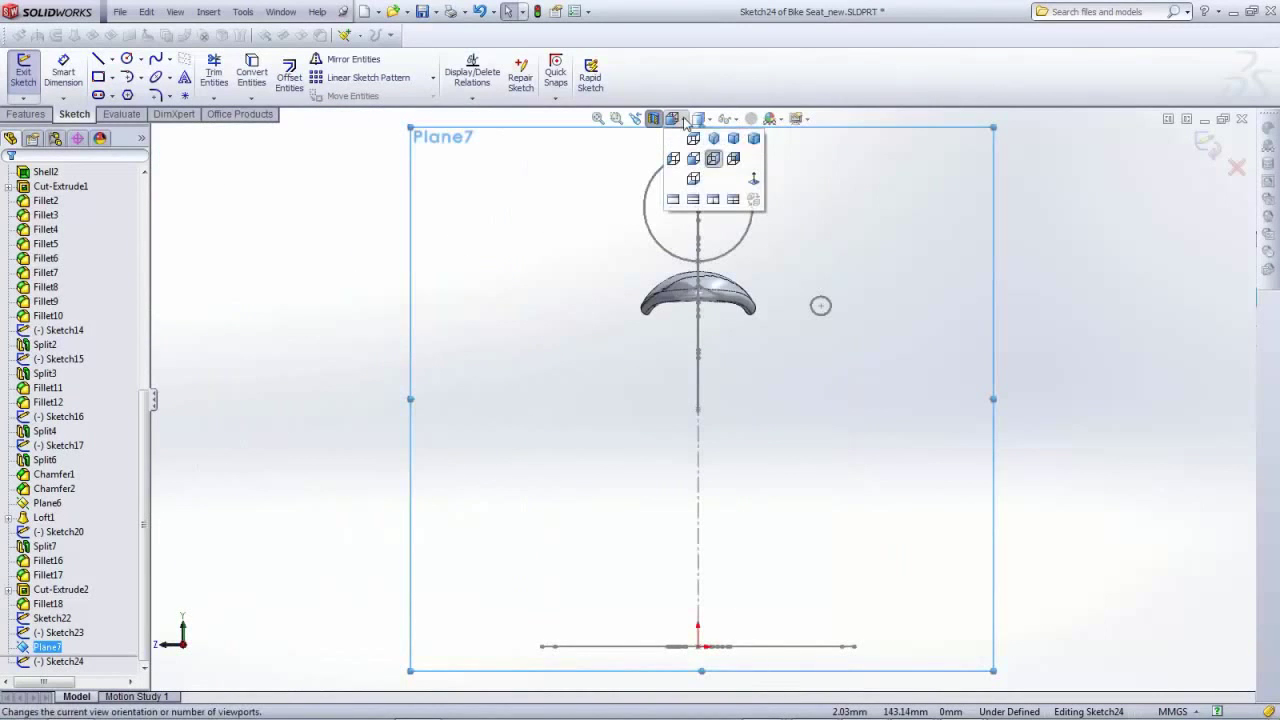
pyautogui.click(753, 180)
pyautogui.scroll(-5, 691, 320)
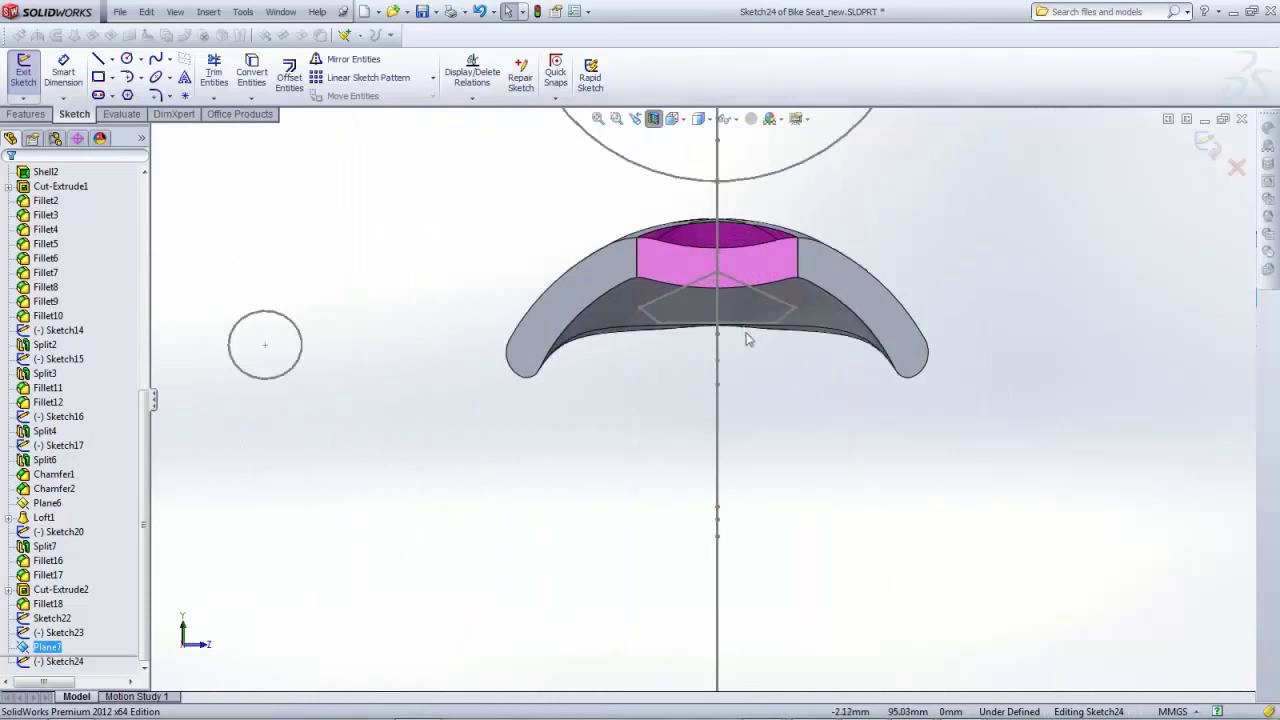
pyautogui.scroll(2, 757, 332)
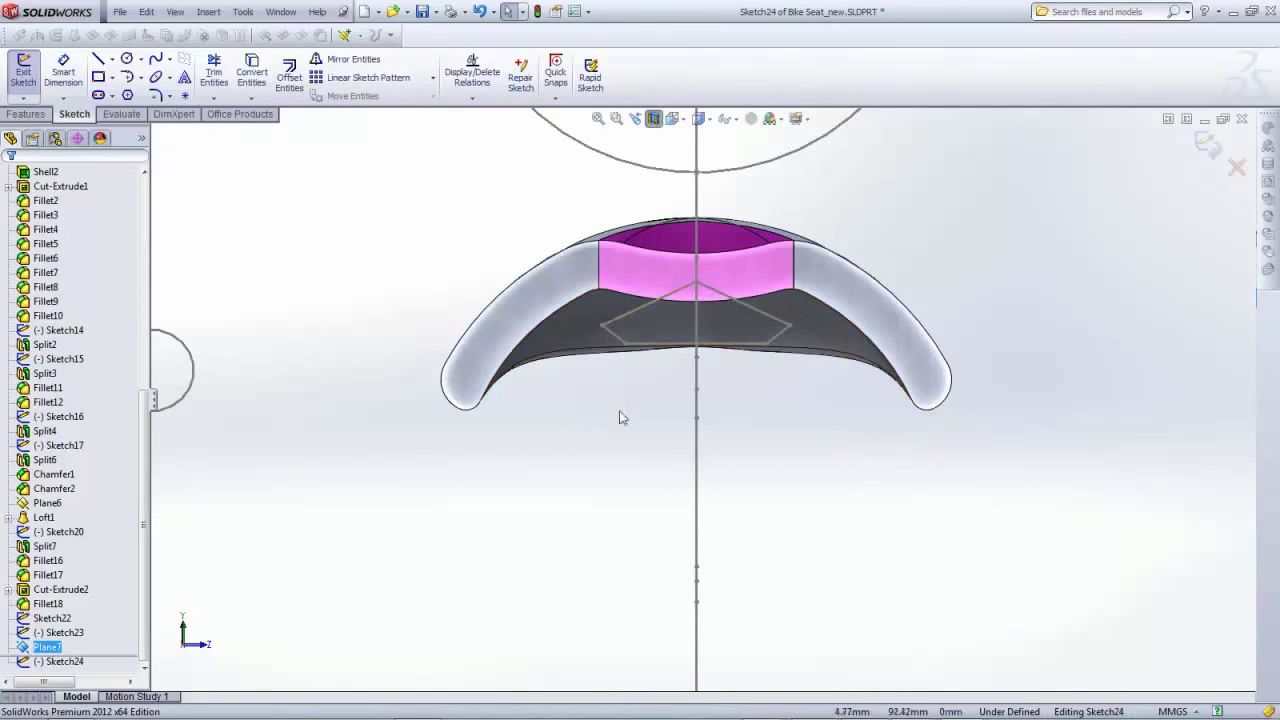
# Sketch a diagonal line up inside the section's left arm and a horizontal line about 9 mm long to the vertical centreline
pyautogui.click(98, 62)
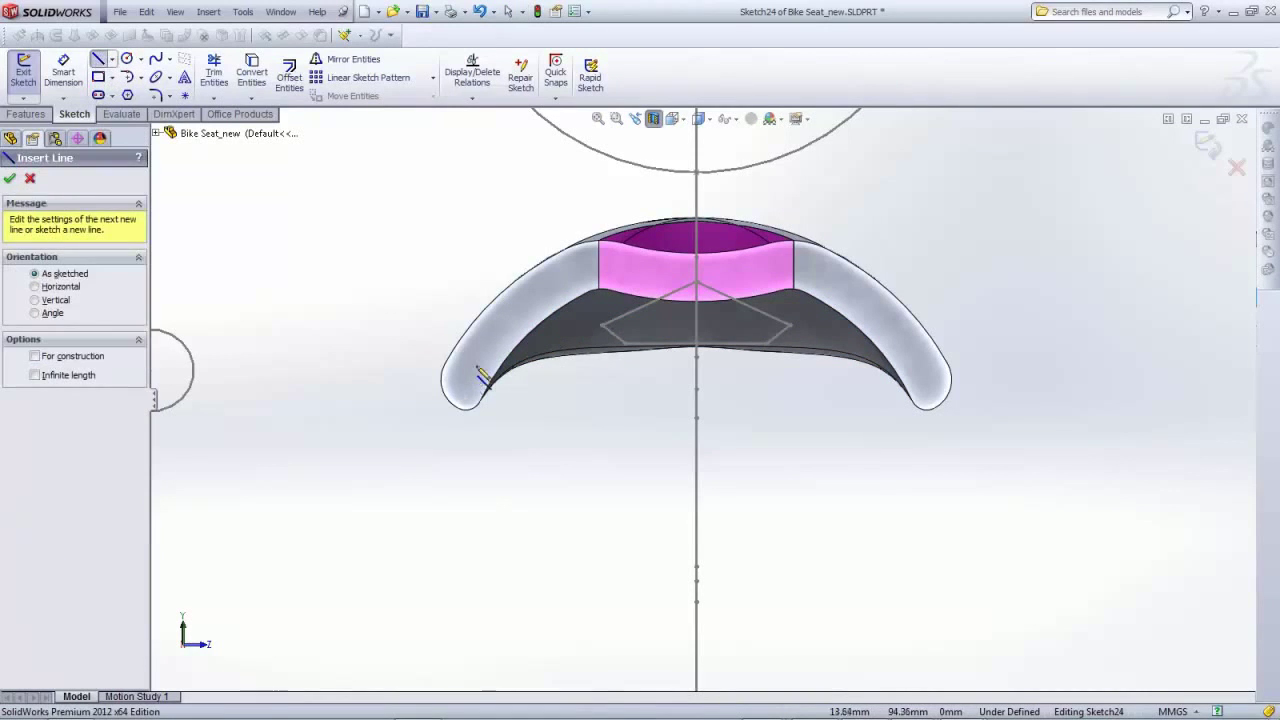
pyautogui.click(479, 364)
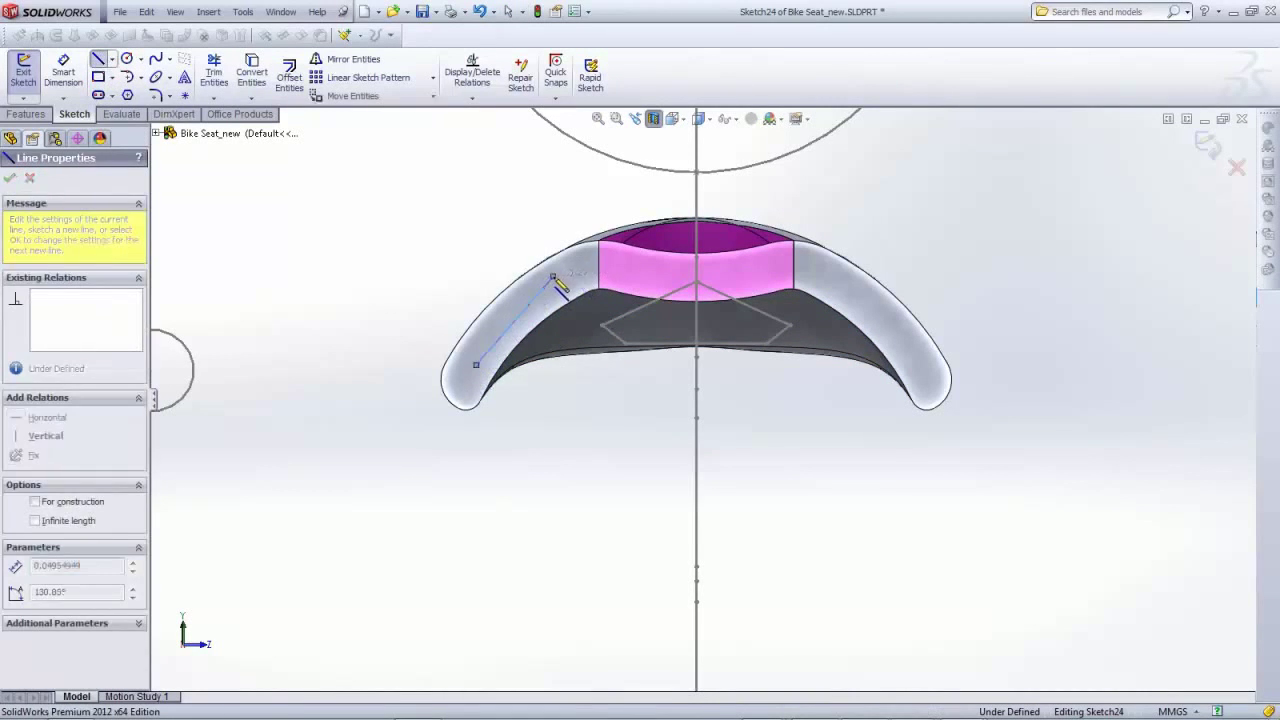
pyautogui.click(553, 276)
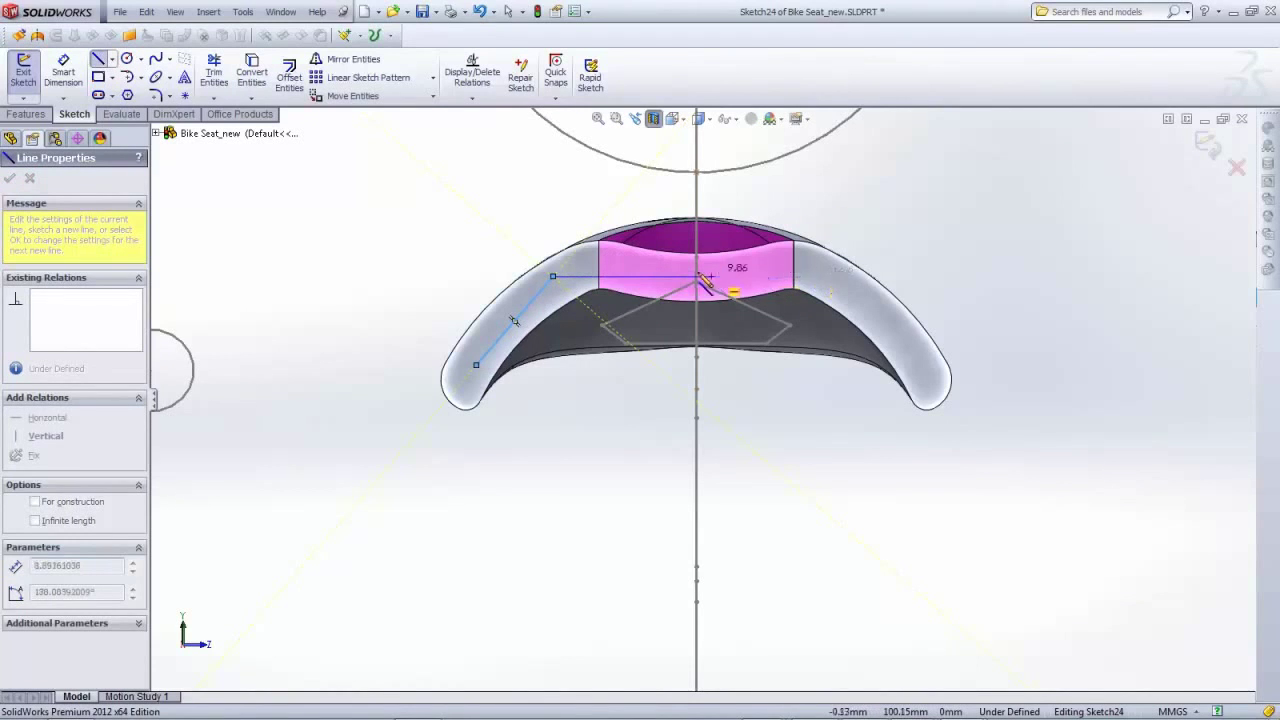
pyautogui.click(698, 277)
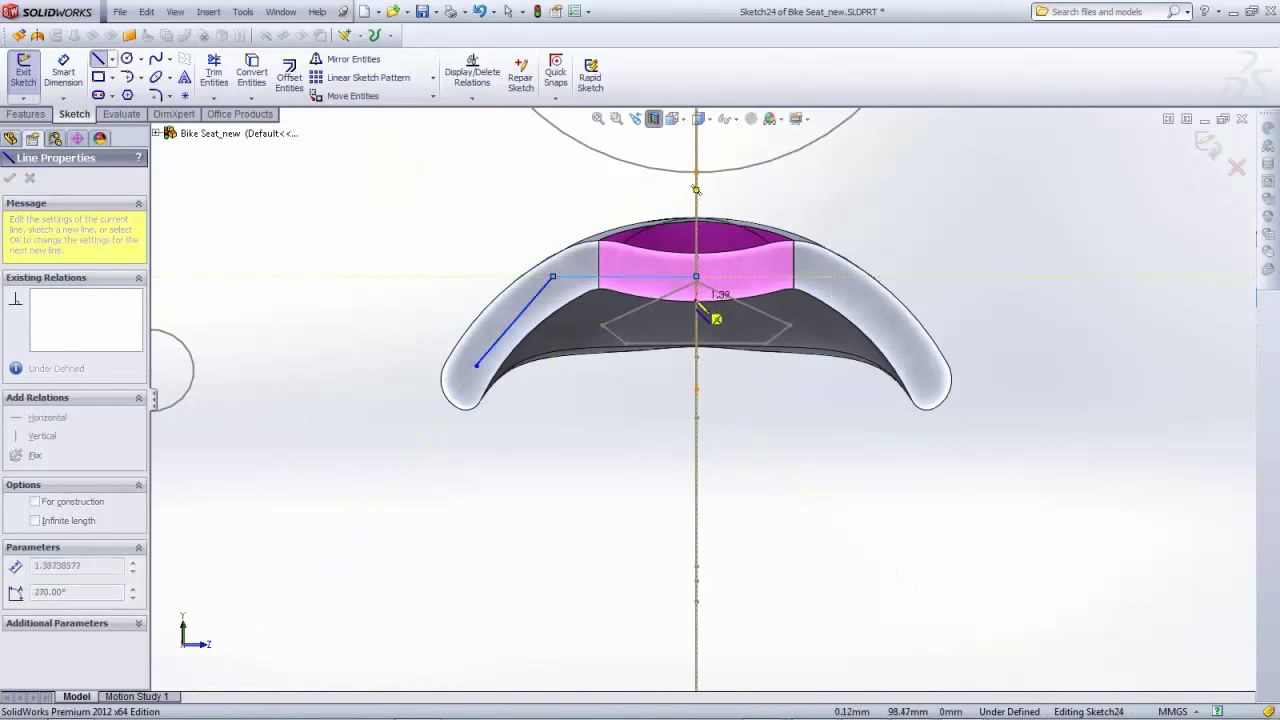
pyautogui.press('Escape')
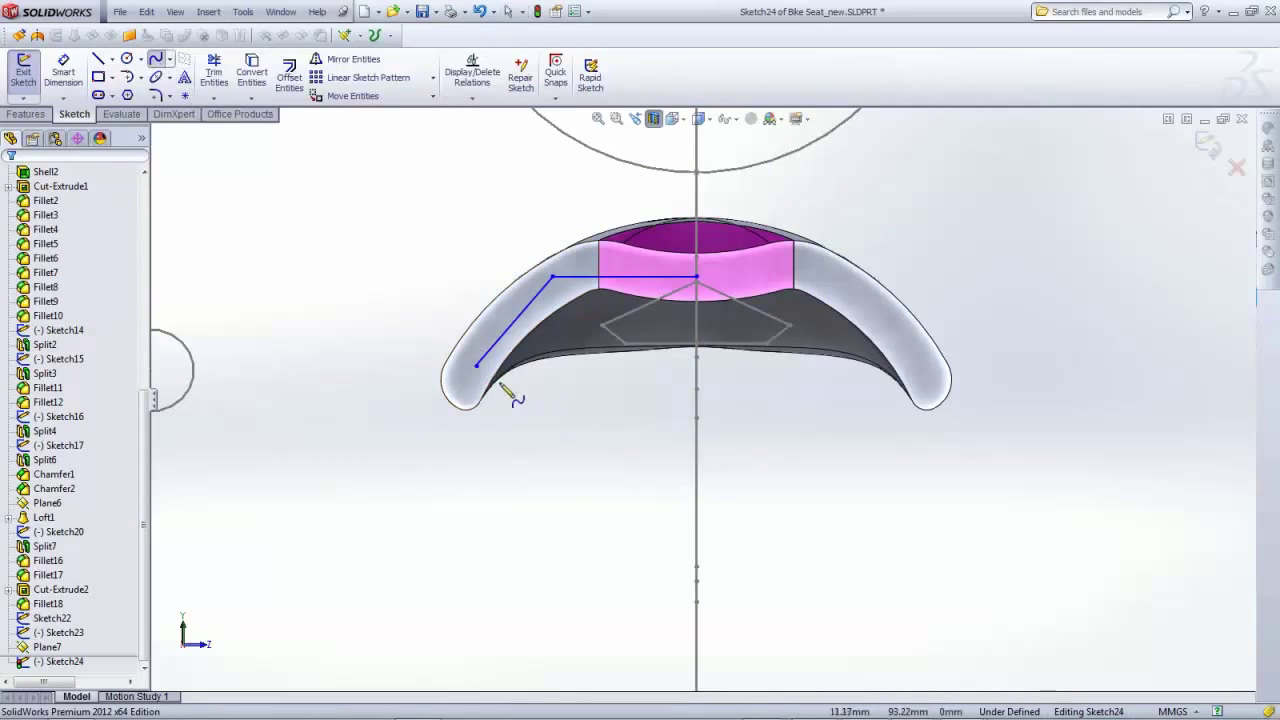
# Sketch a two-point spline from the diagonal line's lower end to the vertical centreline and bow it downward with its end handles
pyautogui.click(476, 366)
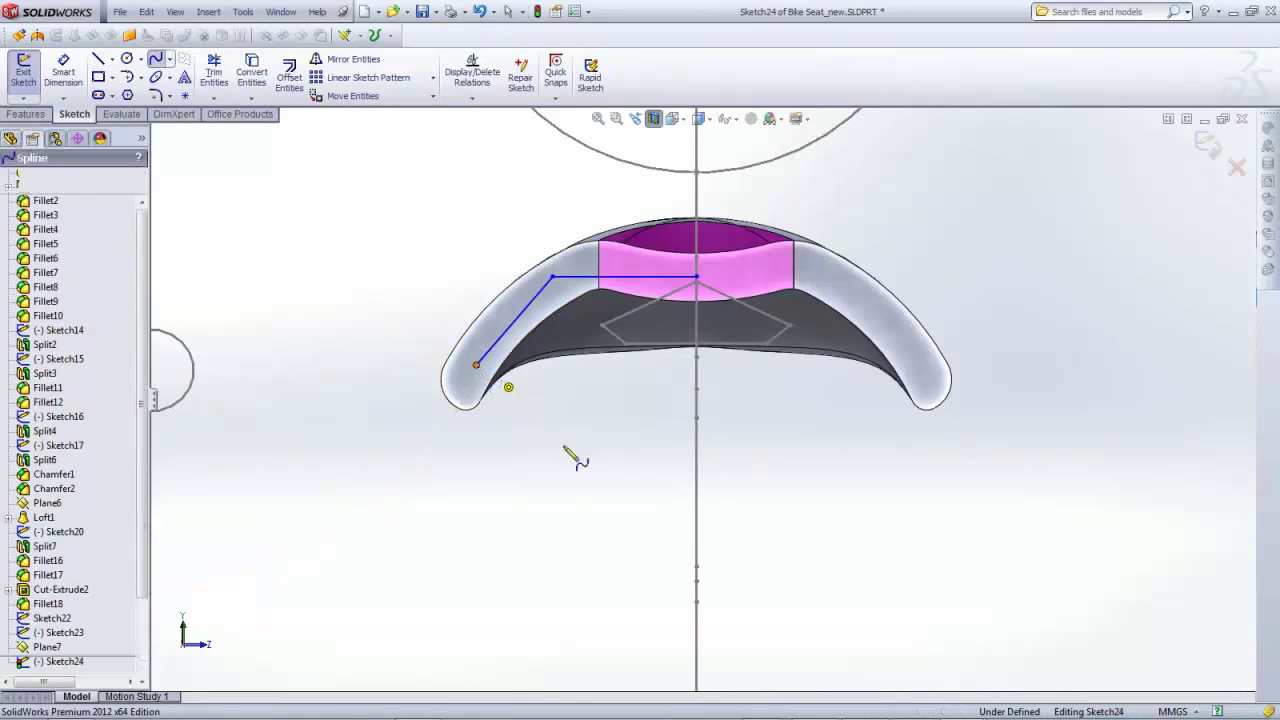
pyautogui.click(696, 462)
pyautogui.press('Escape')
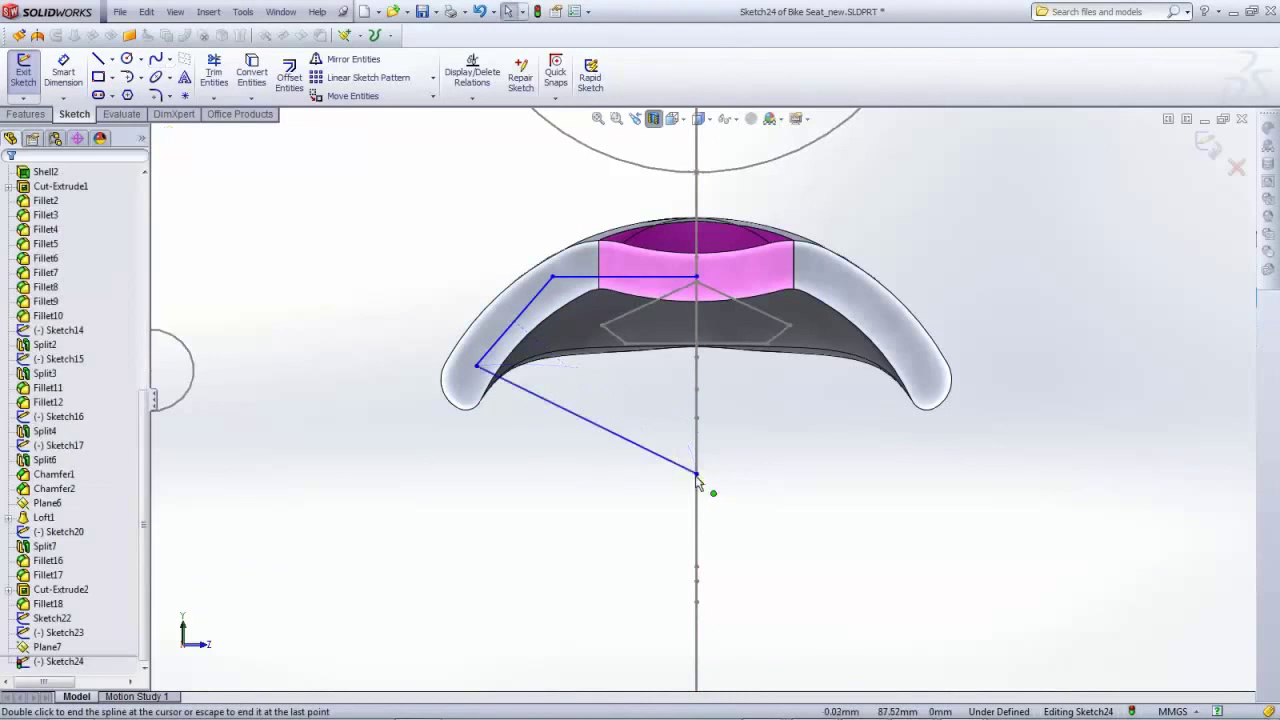
pyautogui.doubleClick(688, 475)
pyautogui.moveTo(683, 472); pyautogui.dragTo(586, 535)
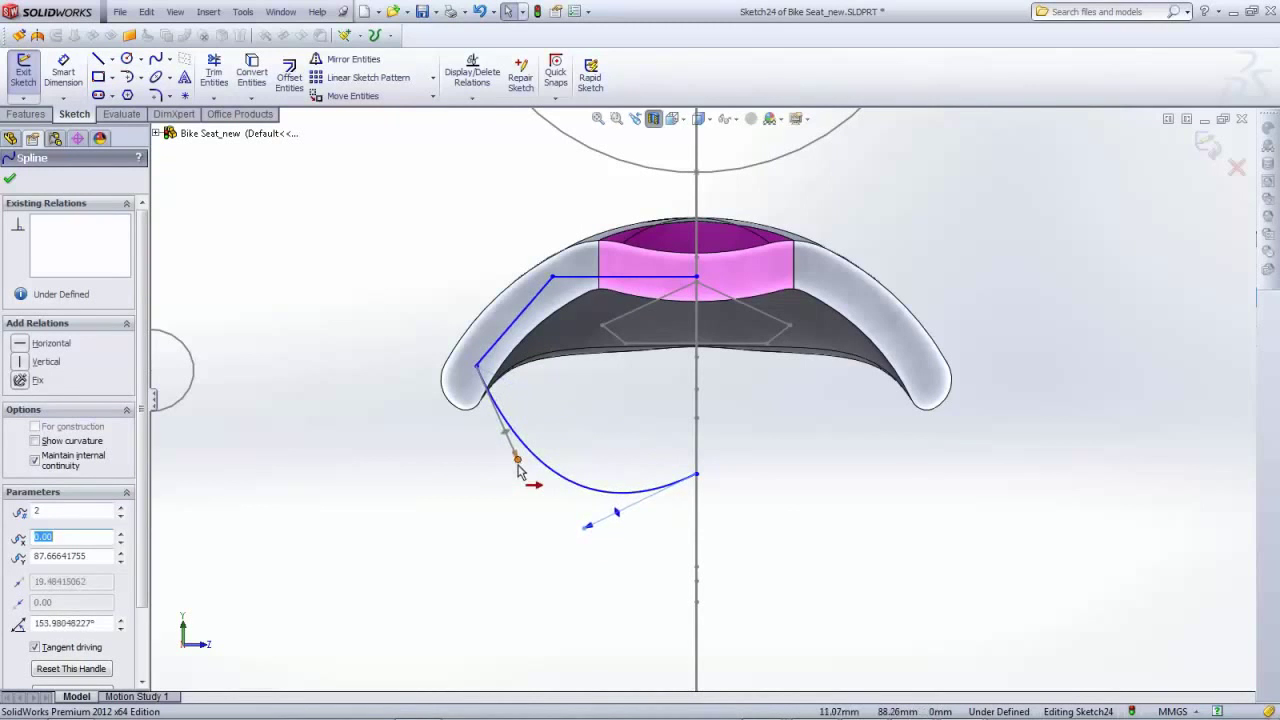
pyautogui.moveTo(517, 458); pyautogui.dragTo(511, 474)
pyautogui.click(614, 444)
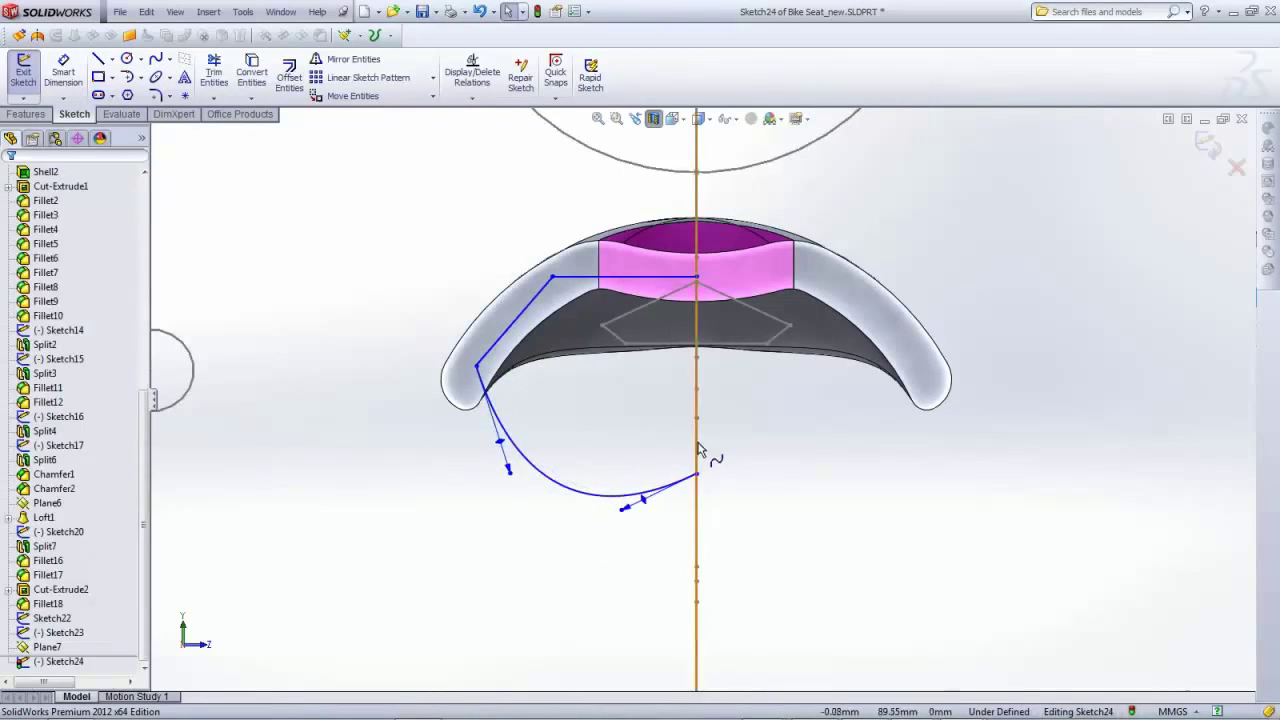
# Sketch a circle about 6.4 mm in diameter in the space above the spline, beside the vertical centreline
pyautogui.click(127, 60)
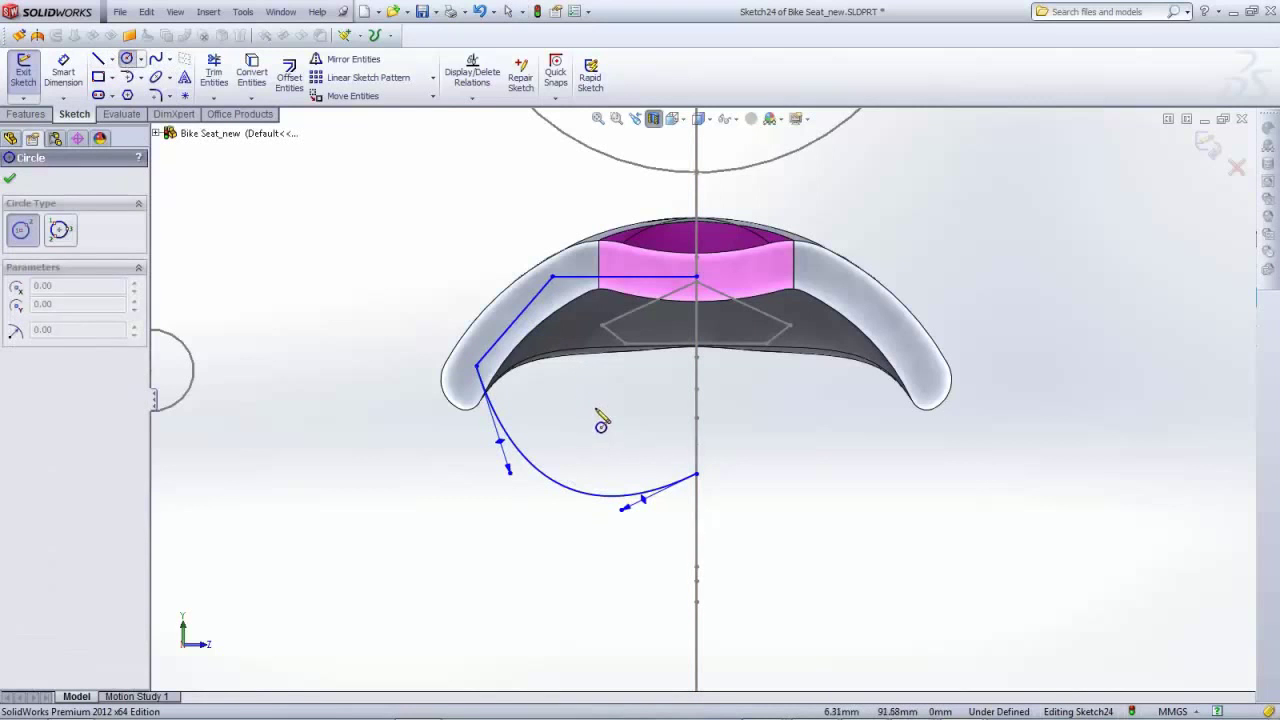
pyautogui.click(595, 407)
pyautogui.click(648, 408)
pyautogui.press('Escape')
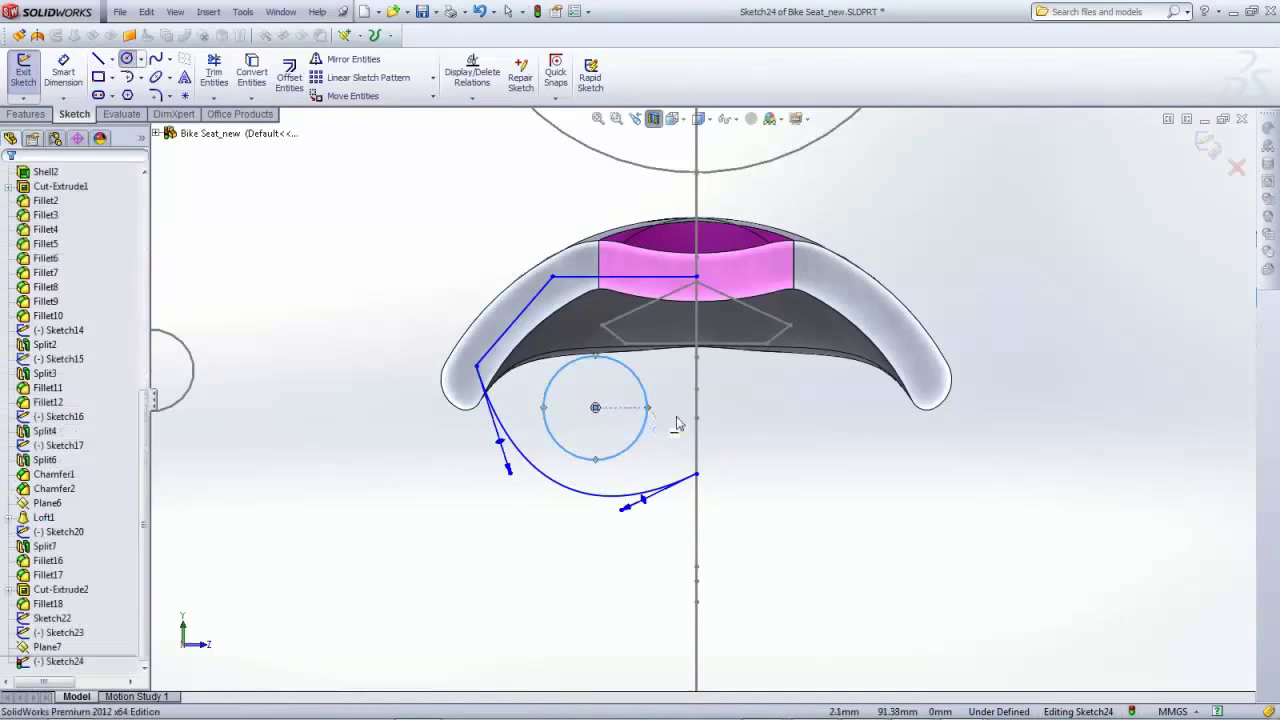
pyautogui.press('Escape')
# Dimension the circle's diameter as 5.5 mm and convert the circle to construction geometry
pyautogui.click(62, 70)
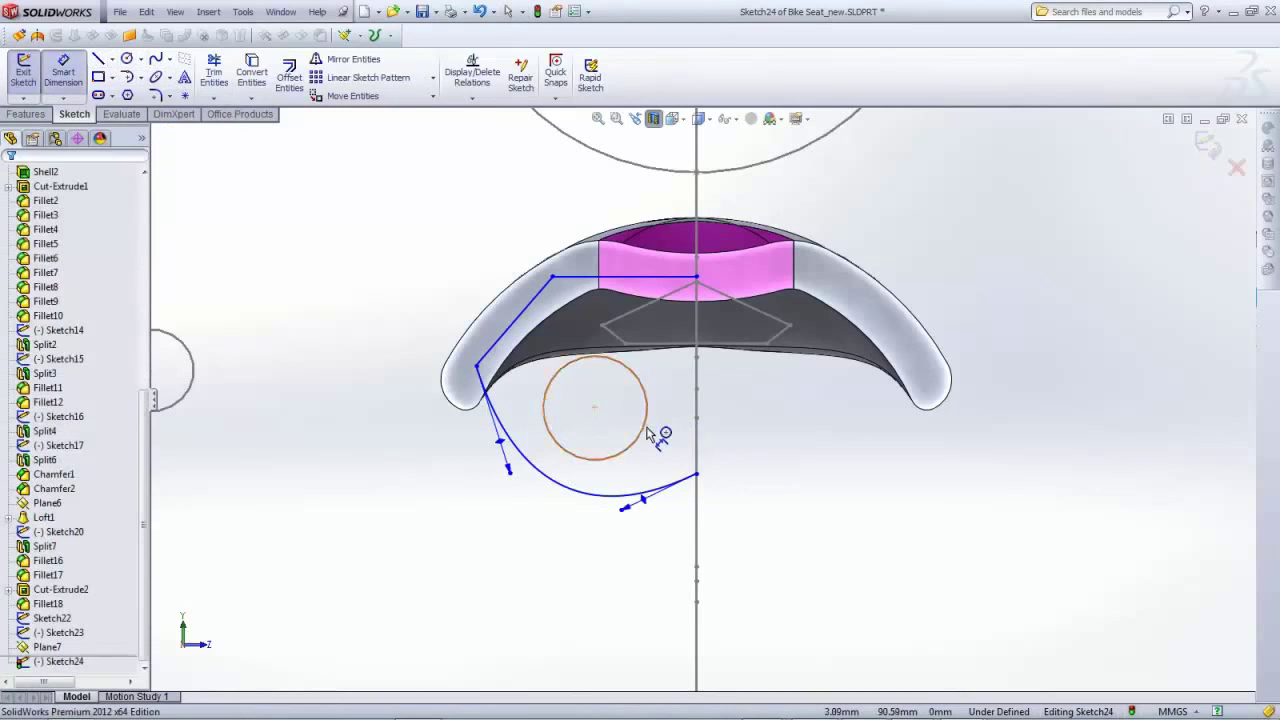
pyautogui.click(648, 433)
pyautogui.click(849, 486)
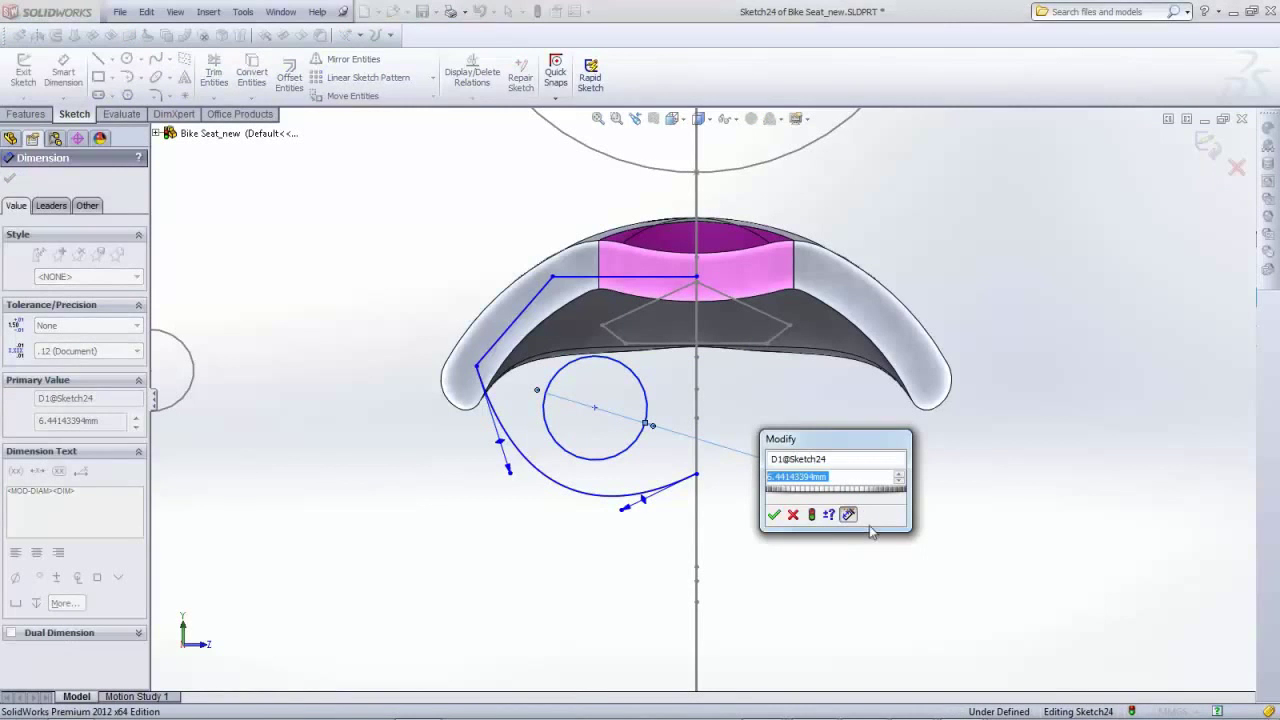
pyautogui.write('5.')
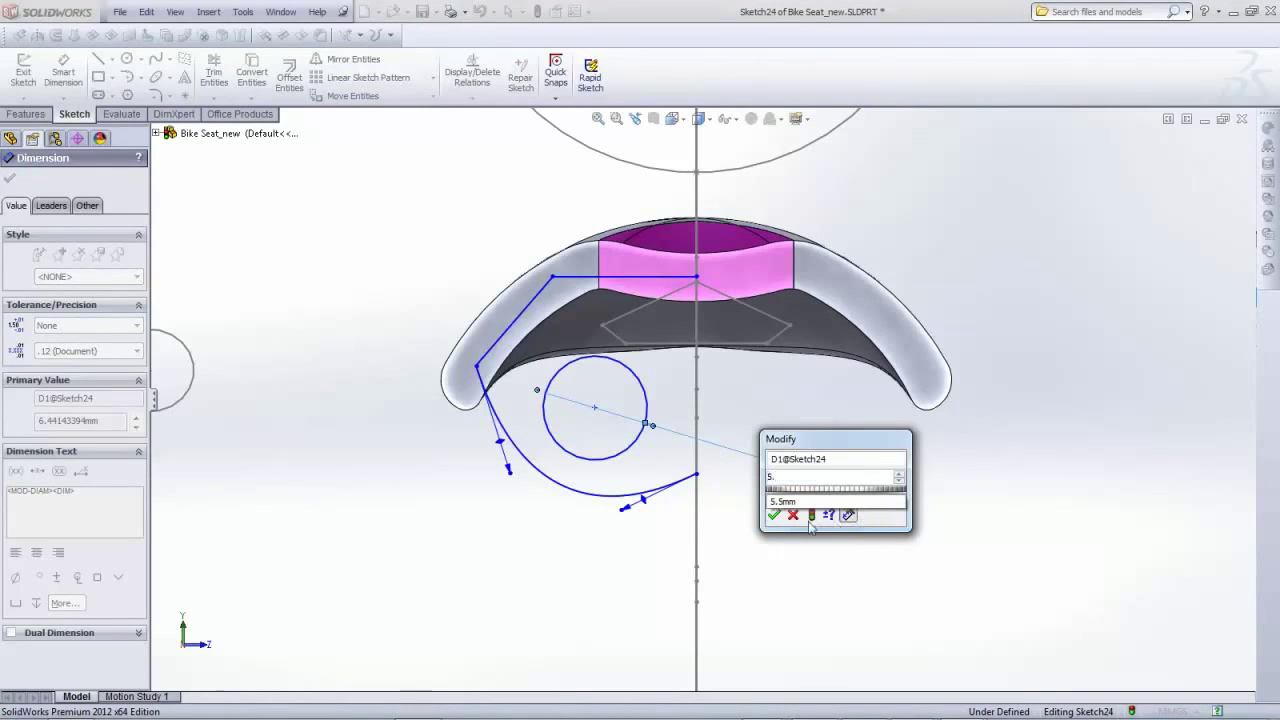
pyautogui.write('5')
pyautogui.click(774, 515)
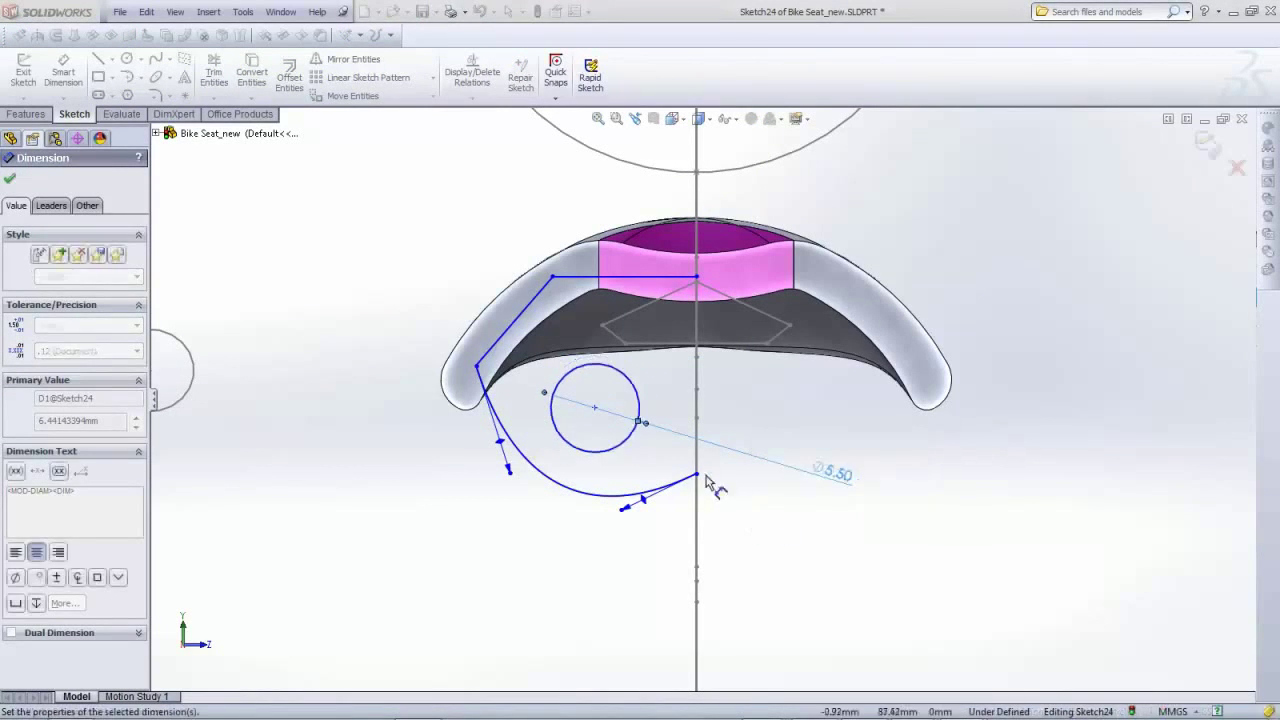
pyautogui.click(625, 439)
pyautogui.press('Escape')
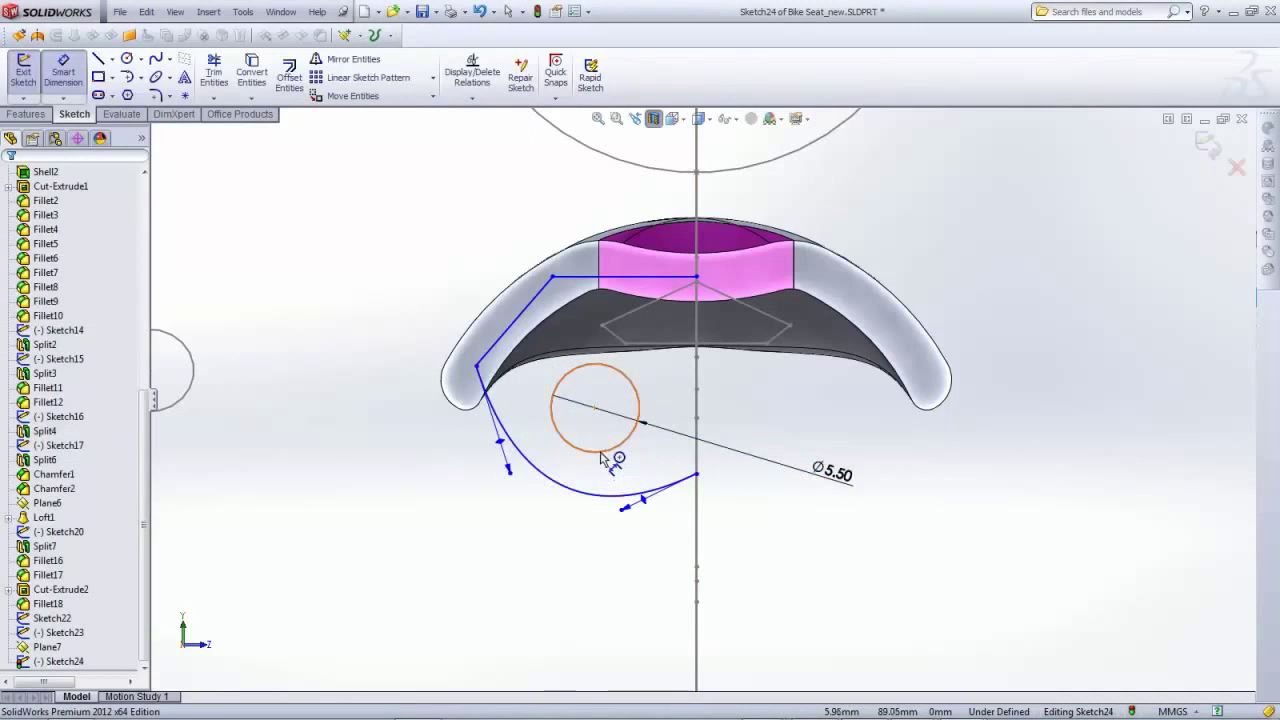
pyautogui.press('Escape')
pyautogui.click(603, 457)
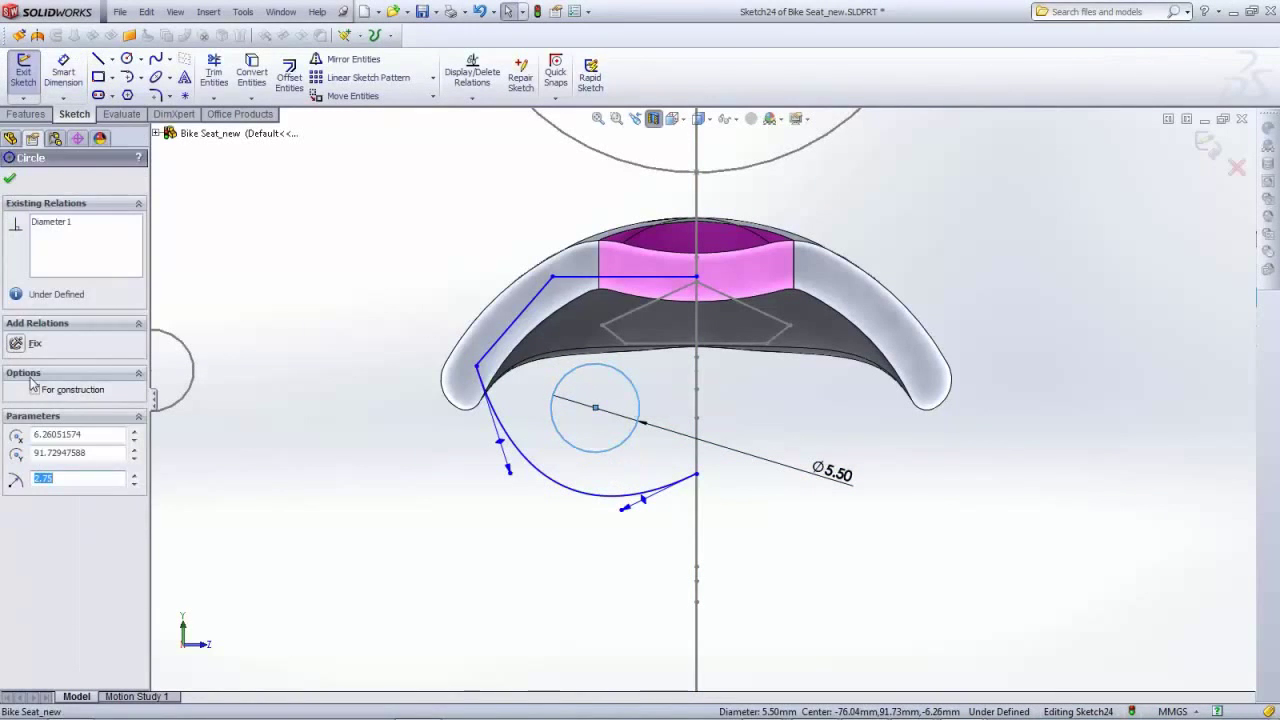
pyautogui.click(510, 561)
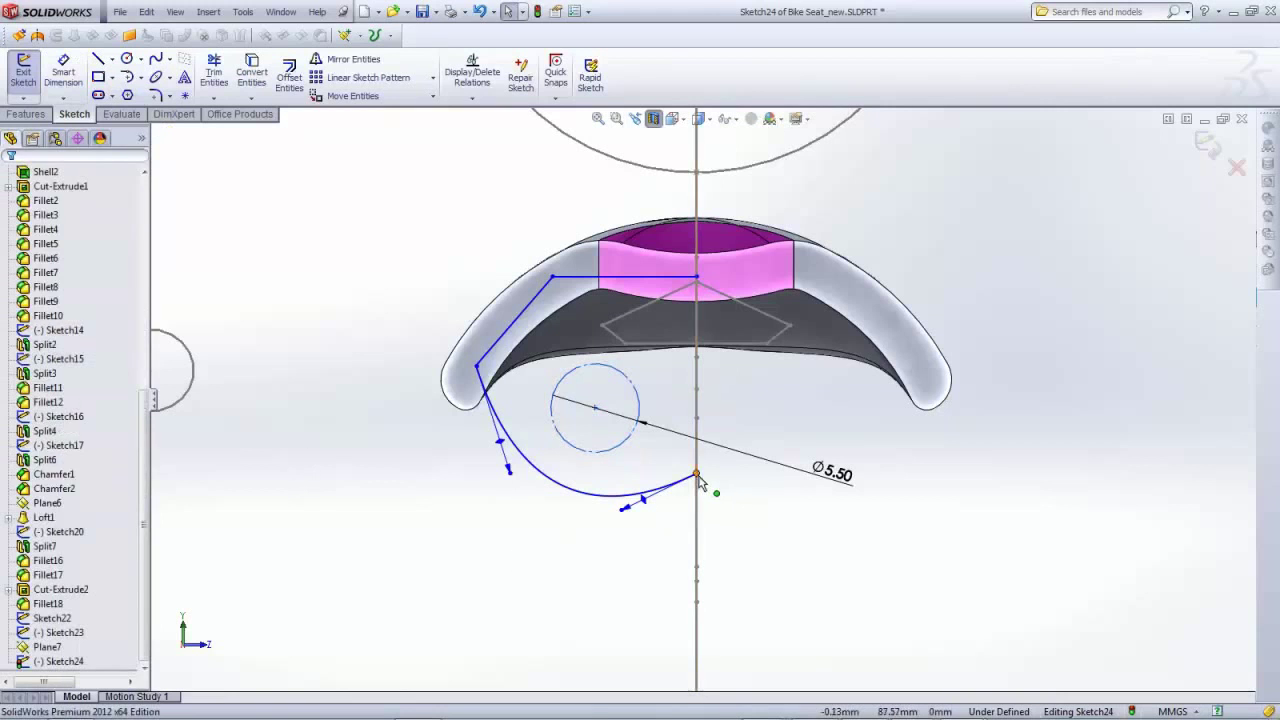
# Raise the spline's centreline endpoint to about Y 88.5 mm and adjust both end handles so the curve wraps more closely around the circle
pyautogui.moveTo(698, 477); pyautogui.dragTo(697, 460)
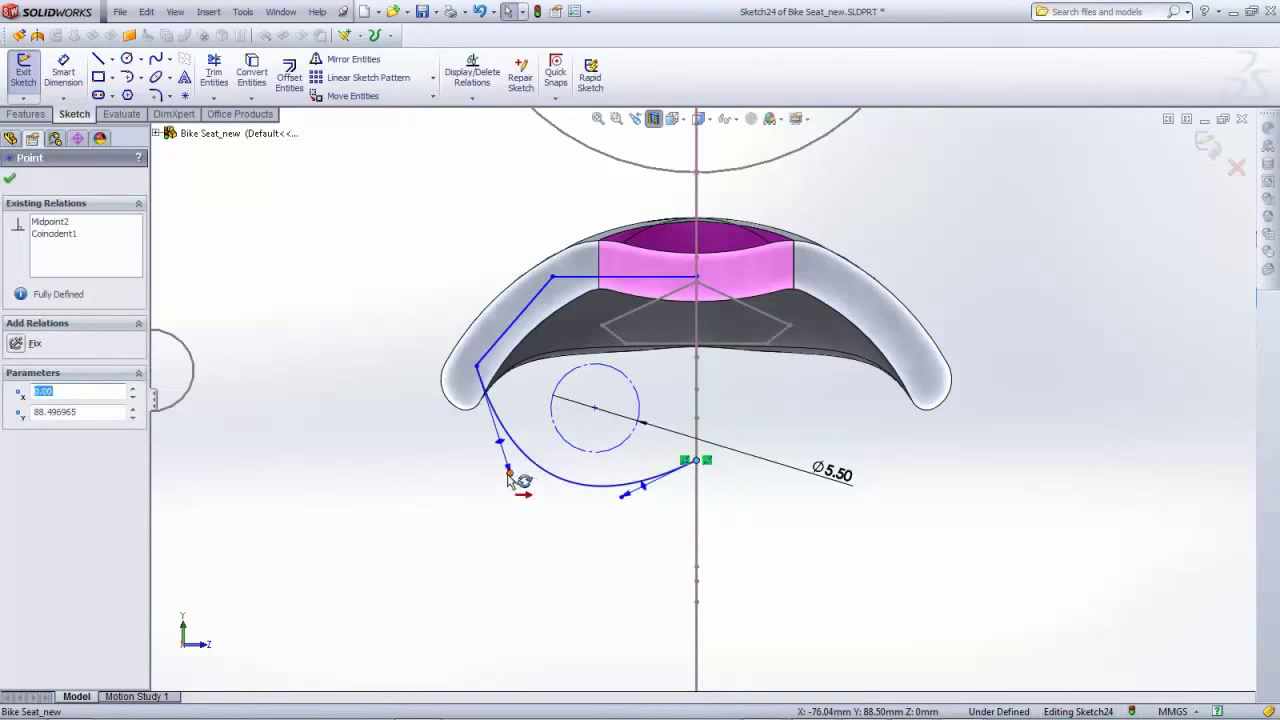
pyautogui.moveTo(510, 478)
pyautogui.mouseDown()
pyautogui.moveTo(500, 453)
pyautogui.moveTo(523, 471)
pyautogui.moveTo(514, 462)
pyautogui.mouseUp()
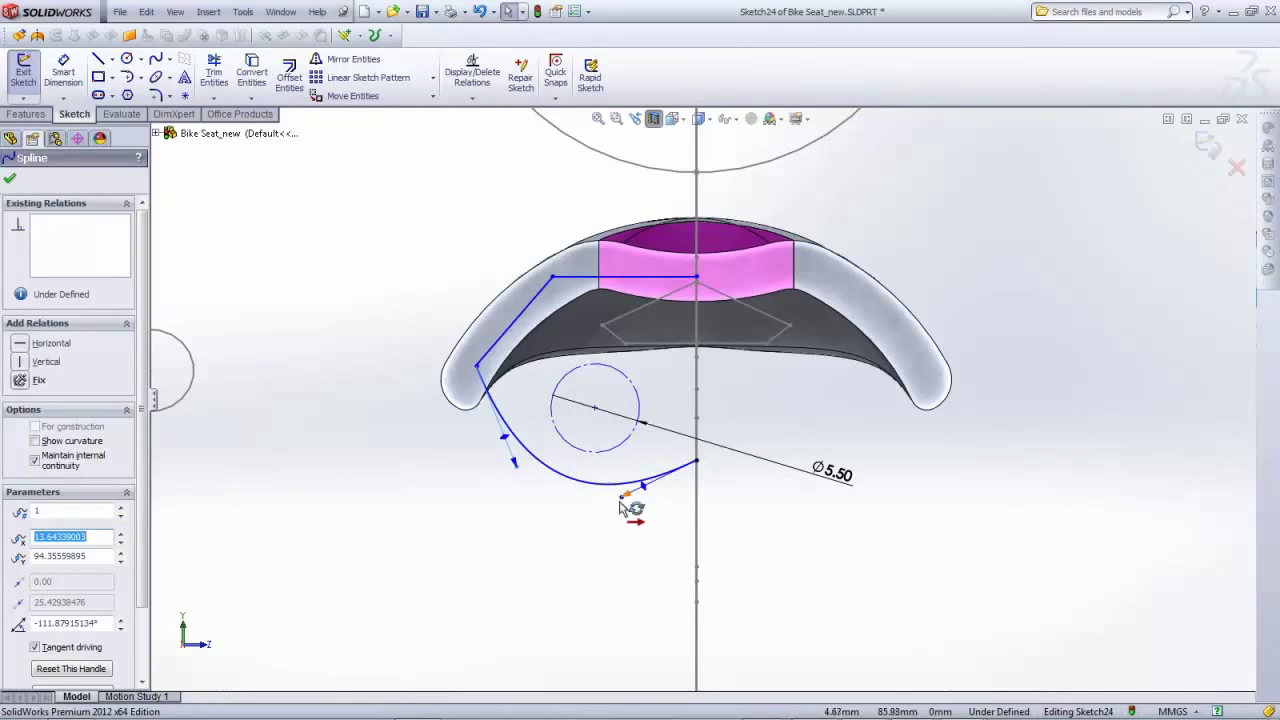
pyautogui.moveTo(620, 507); pyautogui.dragTo(621, 502)
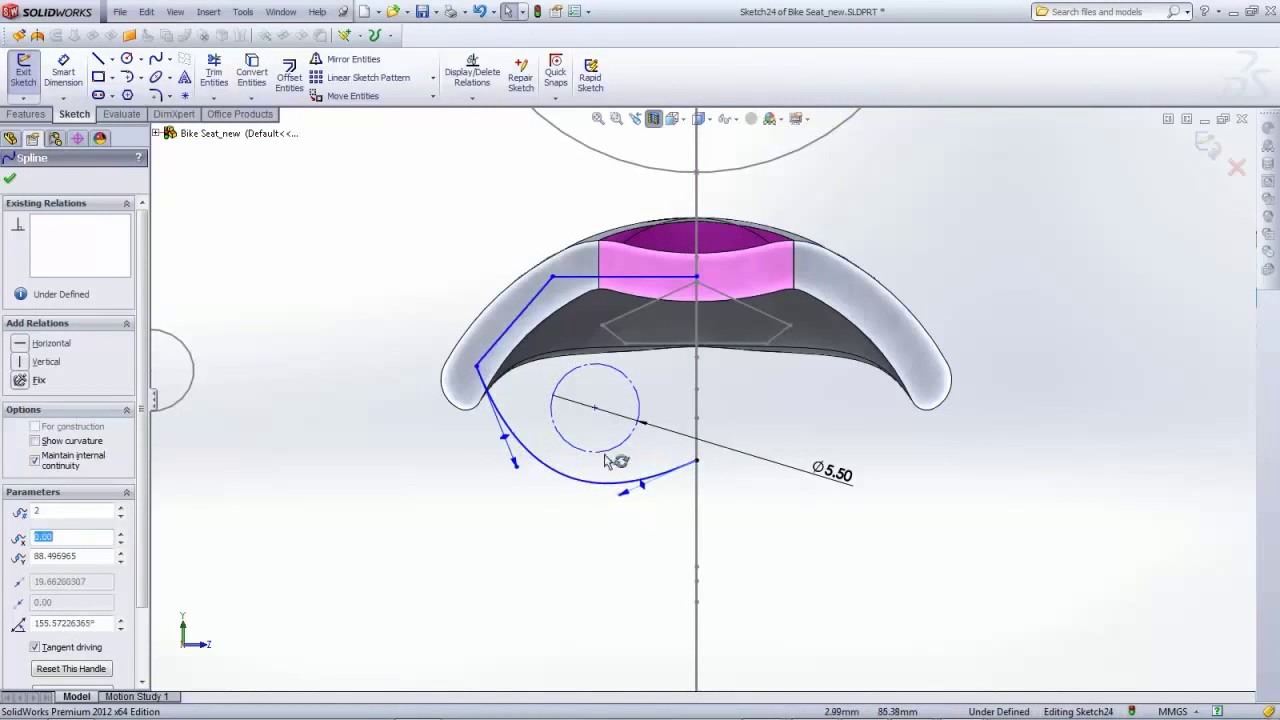
pyautogui.click(9, 180)
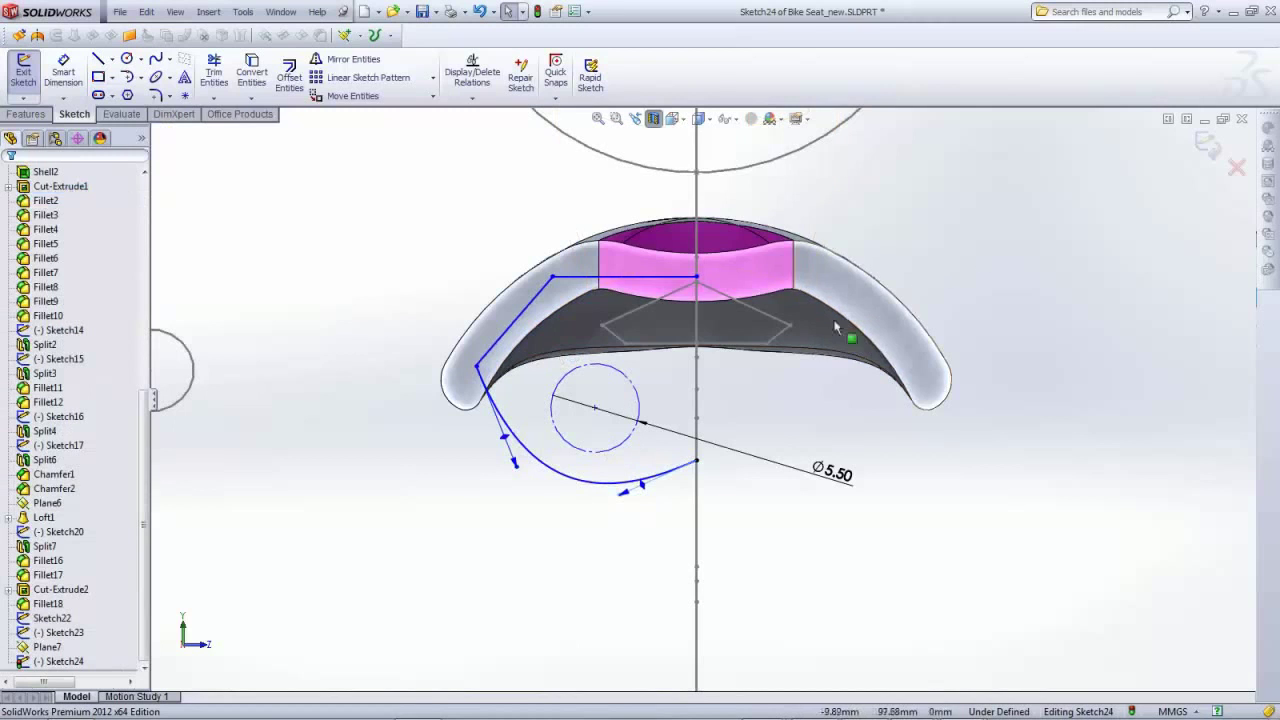
# Sketch a vertical construction centerline downward from the spline's endpoint on the middle axis
pyautogui.click(112, 59)
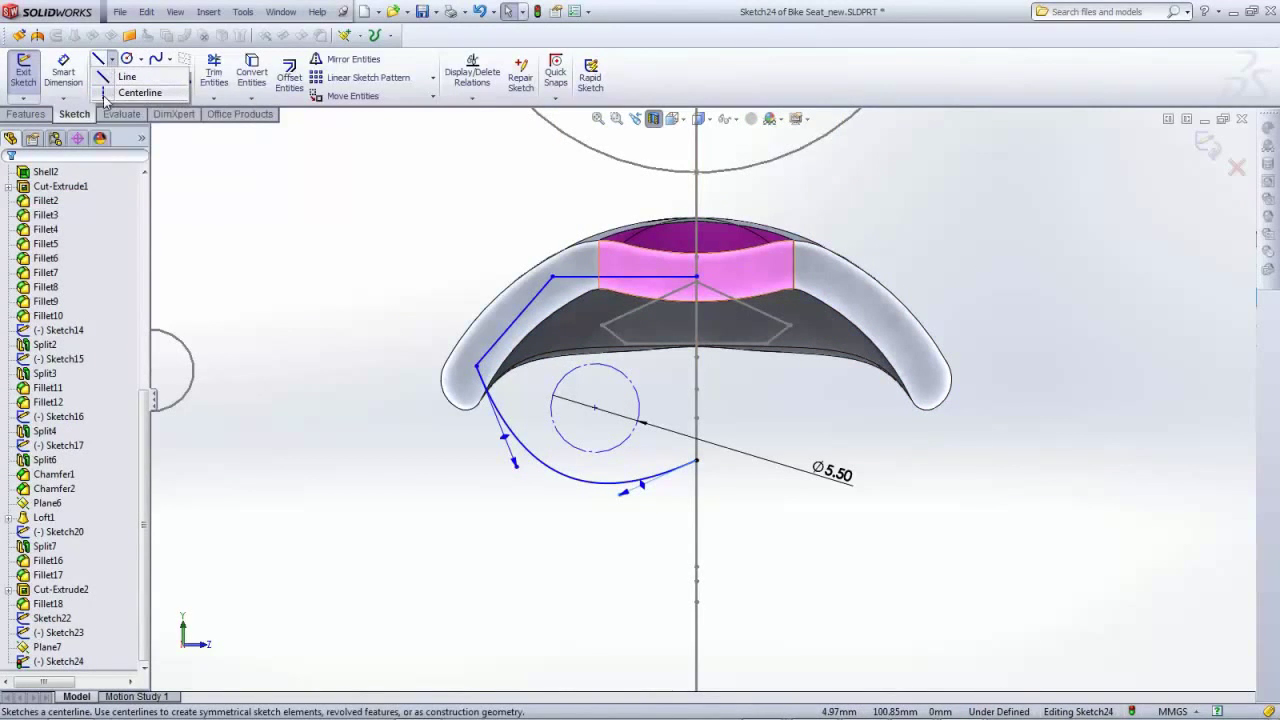
pyautogui.click(106, 97)
pyautogui.click(697, 461)
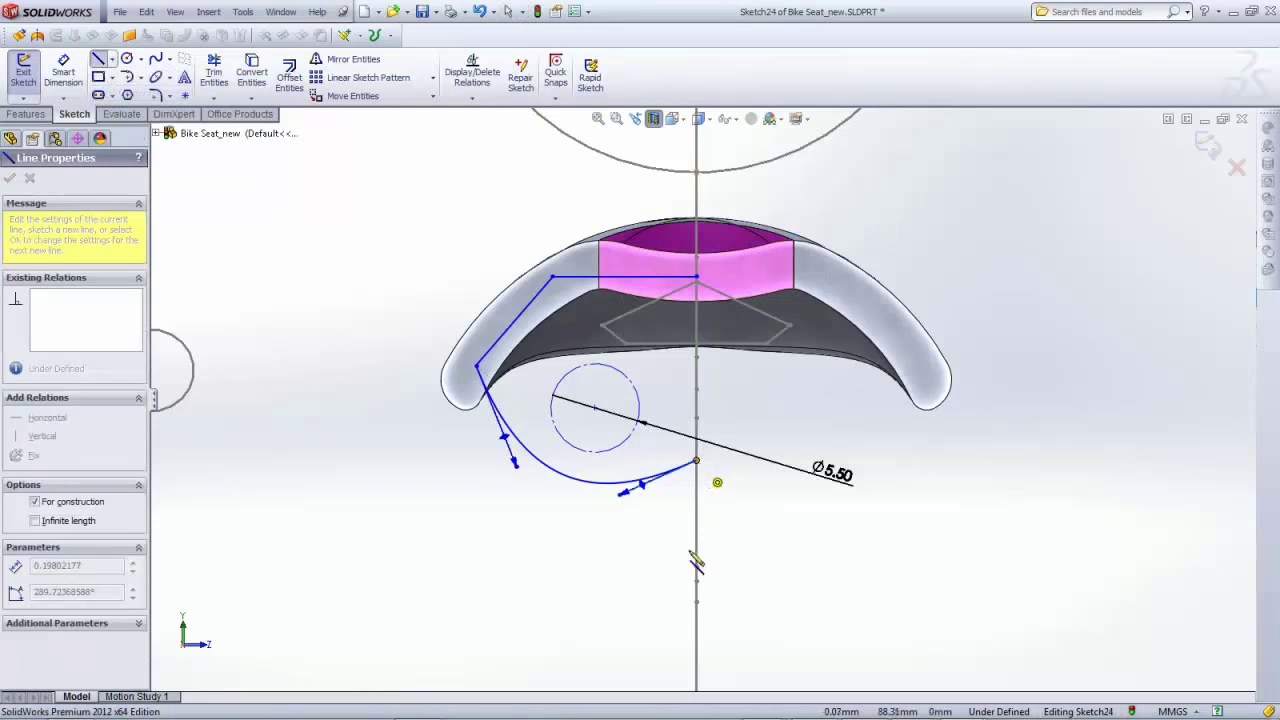
pyautogui.click(698, 618)
pyautogui.press('Escape')
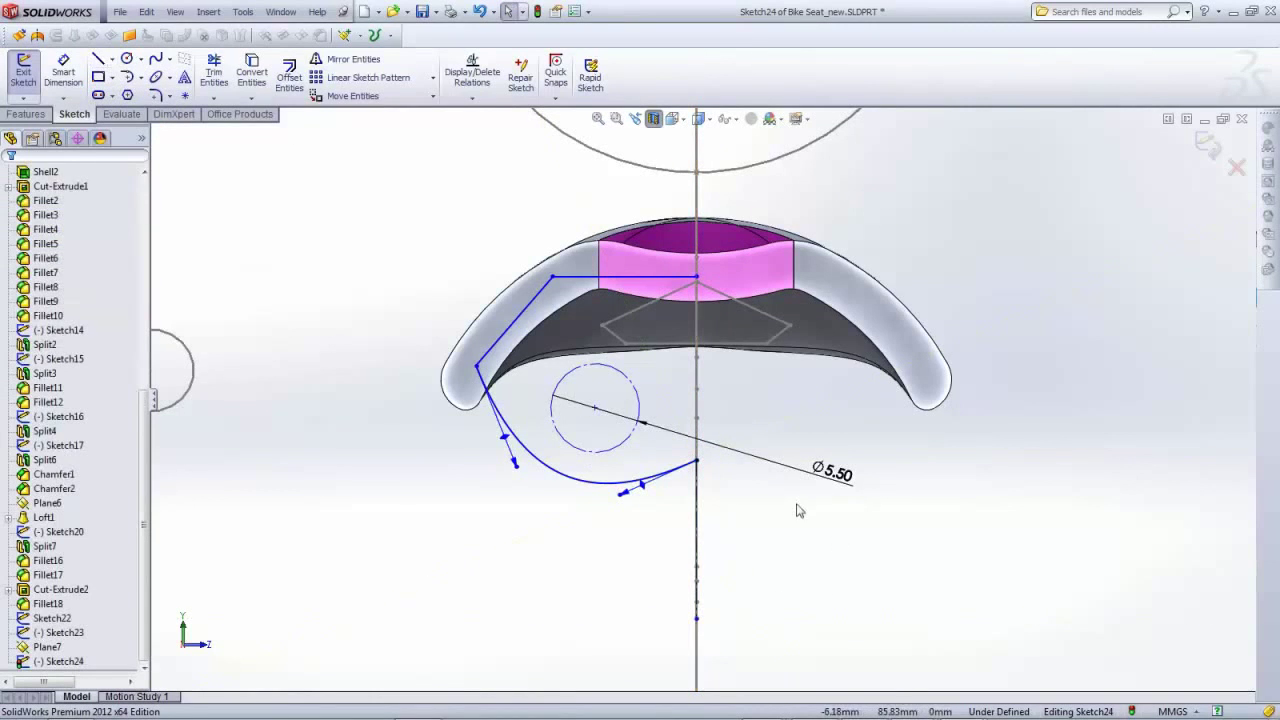
# Mirror the spline, diagonal line and horizontal line about the vertical centerline and exit the sketch
pyautogui.click(355, 60)
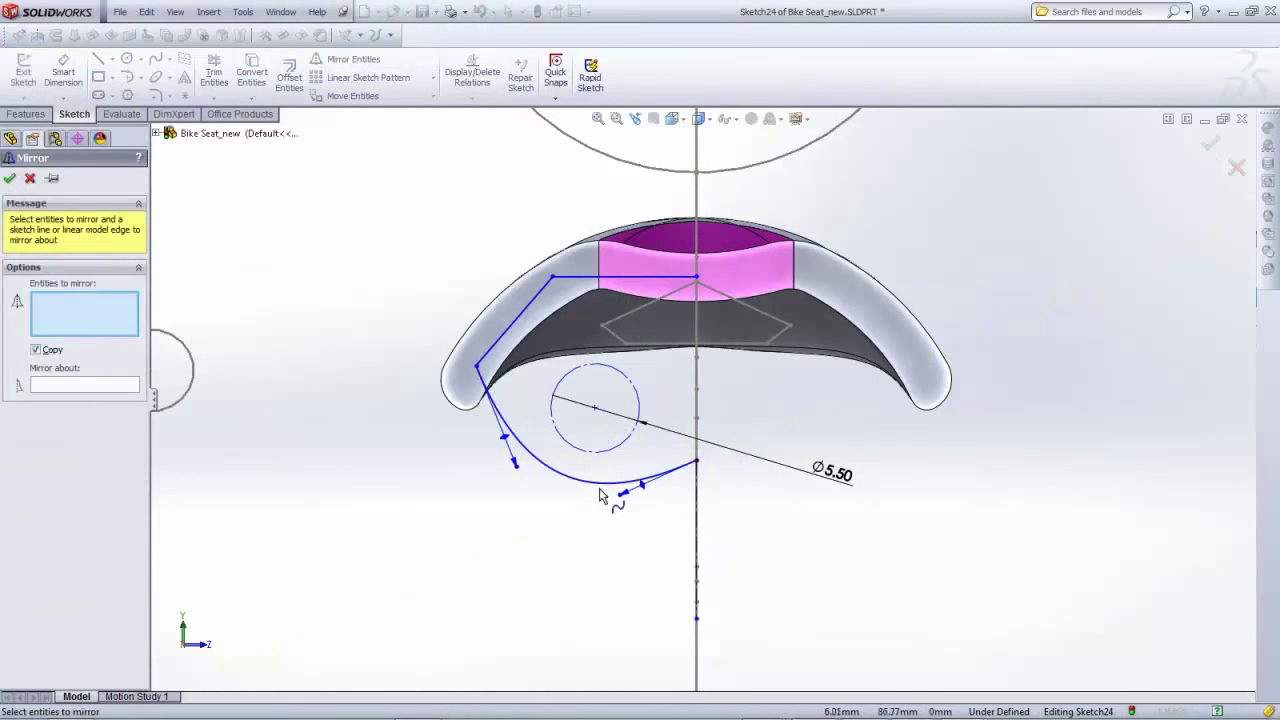
pyautogui.click(593, 483)
pyautogui.click(497, 344)
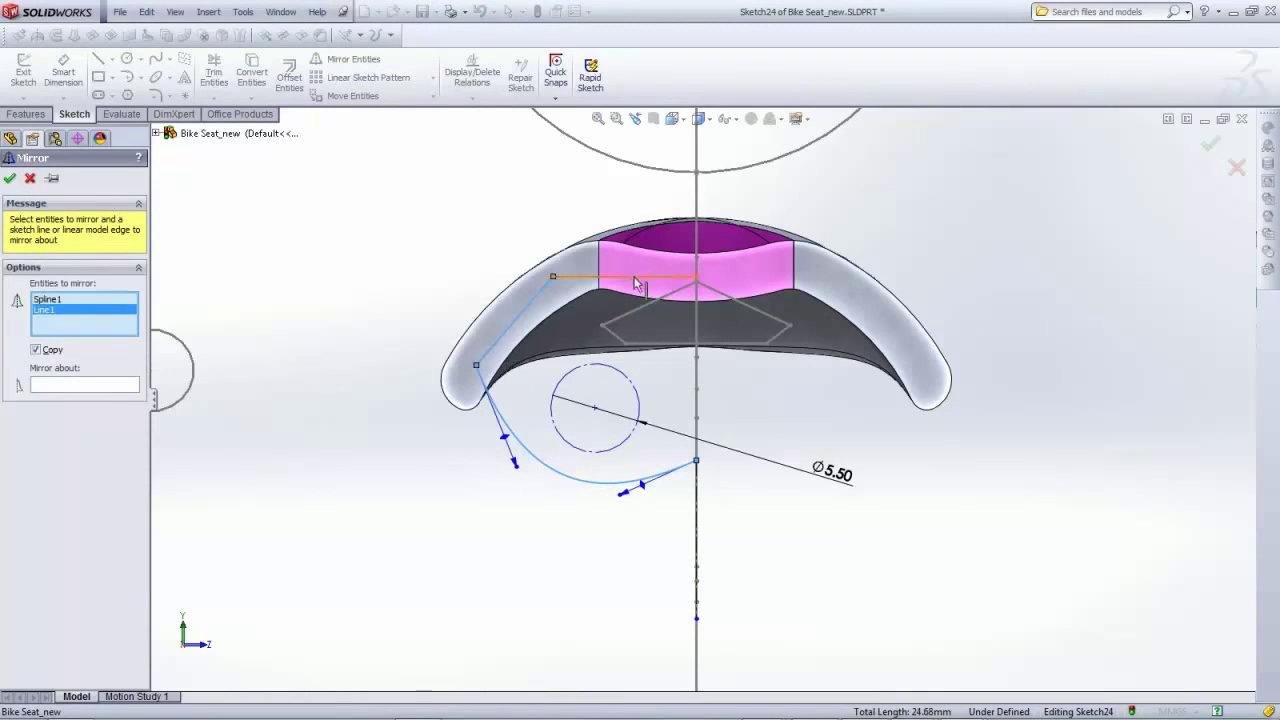
pyautogui.click(636, 280)
pyautogui.click(103, 388)
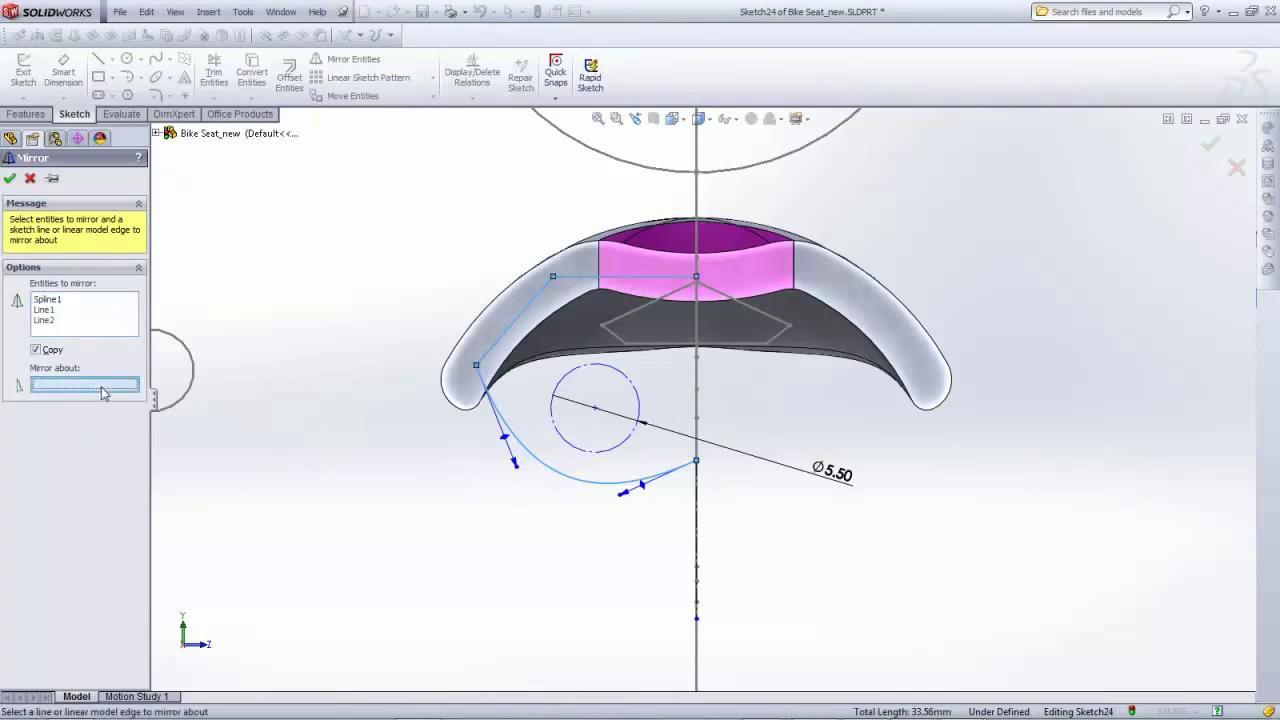
pyautogui.click(697, 563)
pyautogui.click(9, 178)
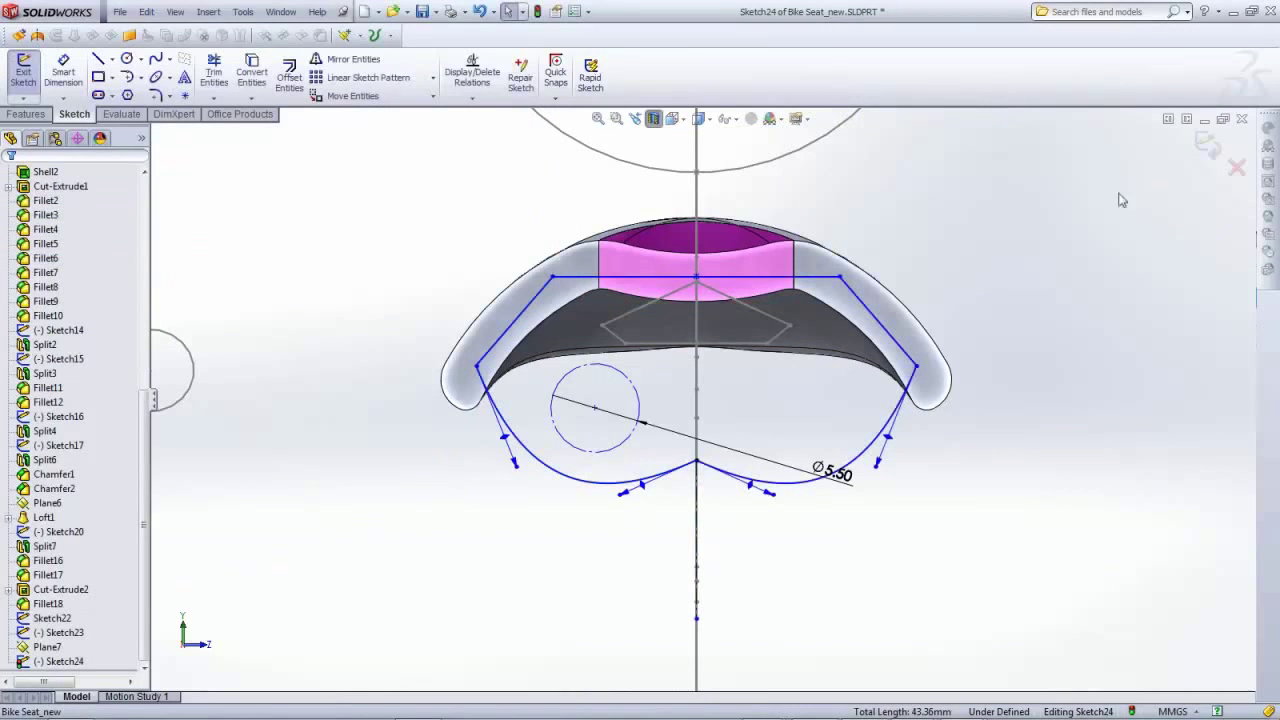
pyautogui.click(1208, 148)
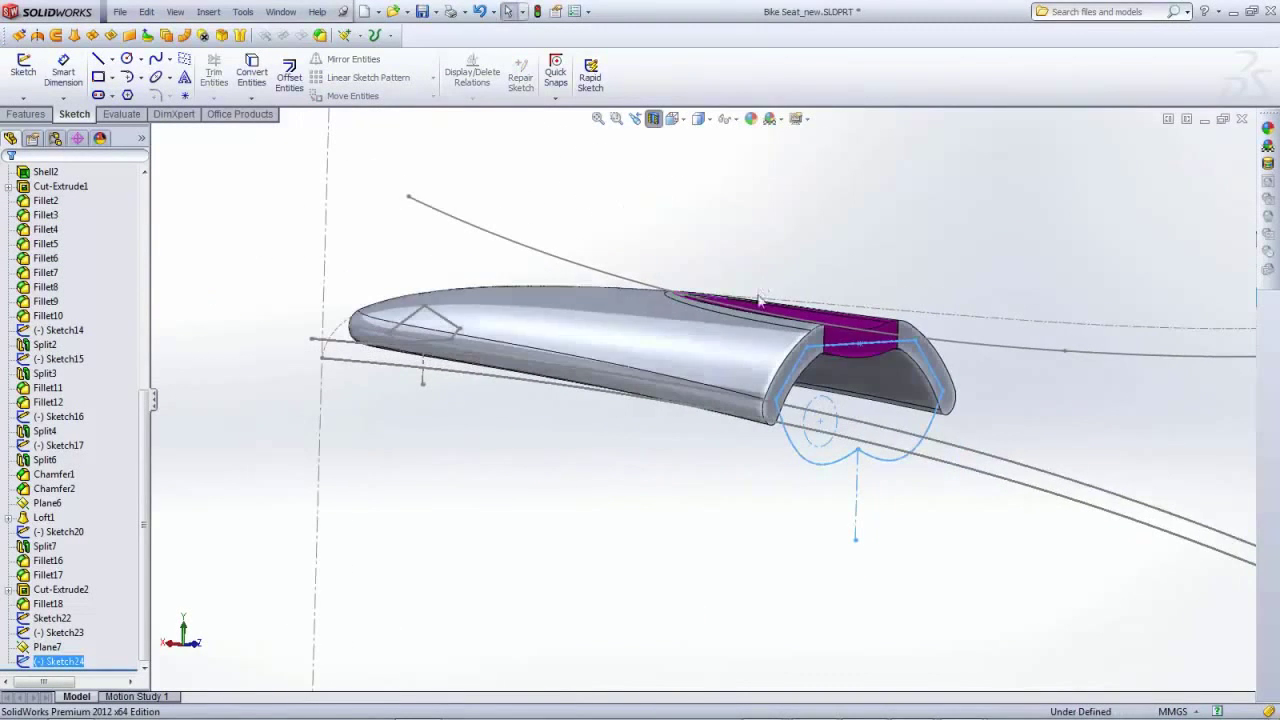
# Turn off the section view and start a lofted boss using Sketch24 and the nose profile Sketch23 as profiles
pyautogui.click(653, 119)
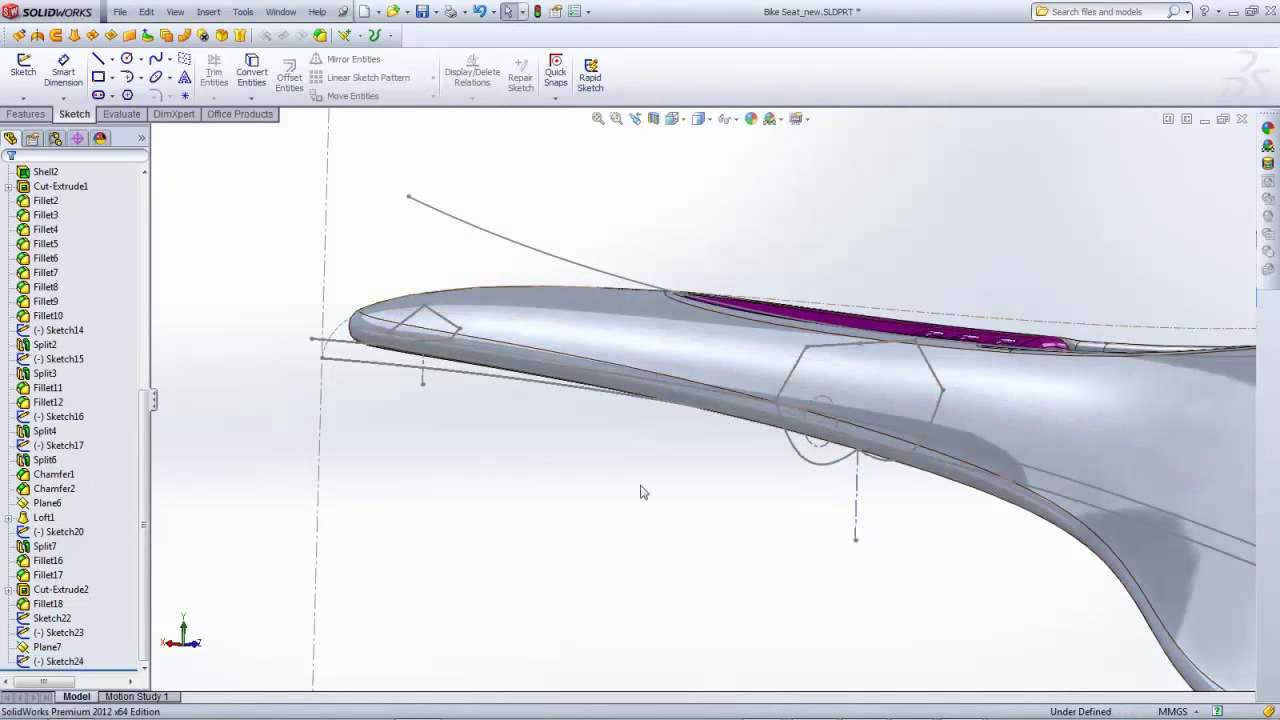
pyautogui.click(25, 114)
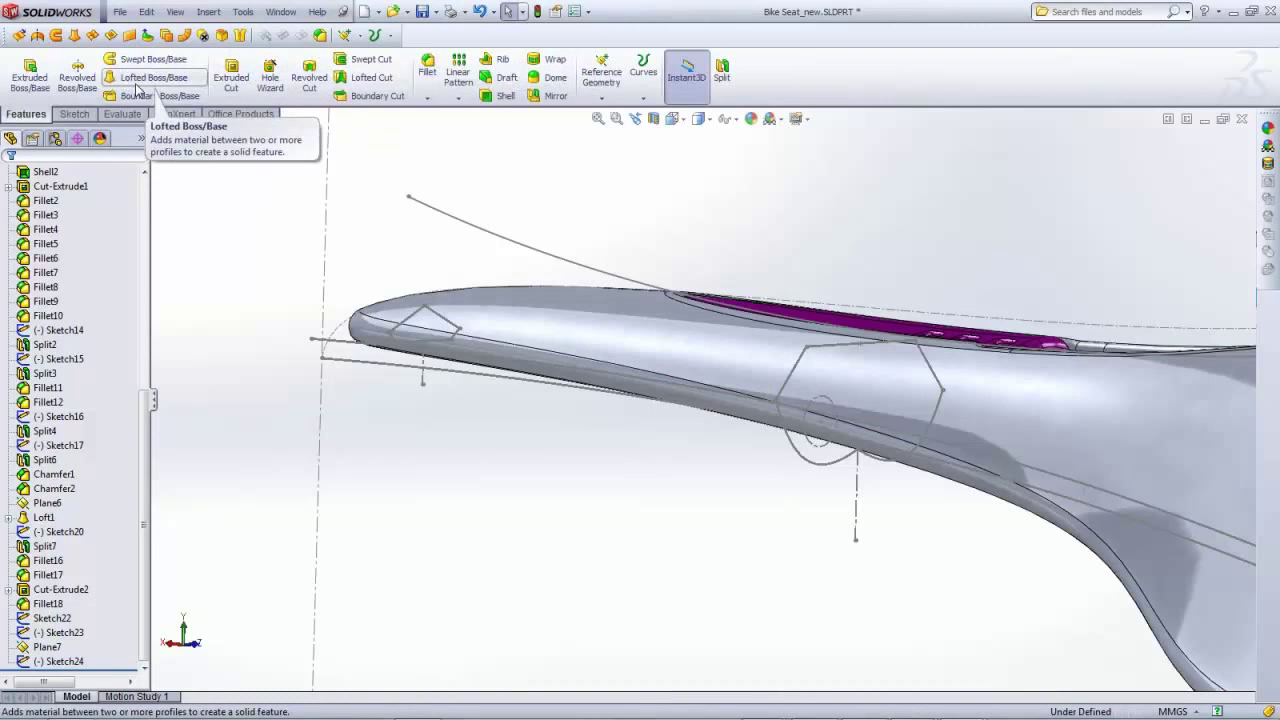
pyautogui.click(137, 88)
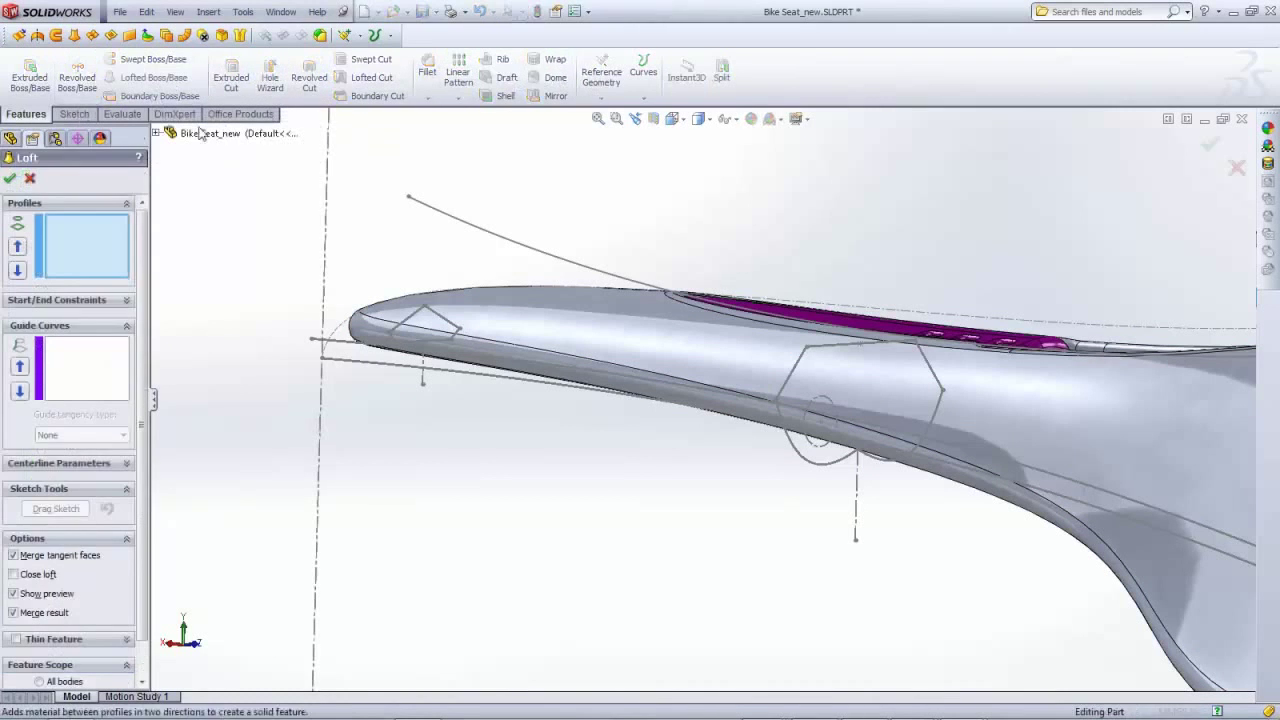
pyautogui.click(816, 471)
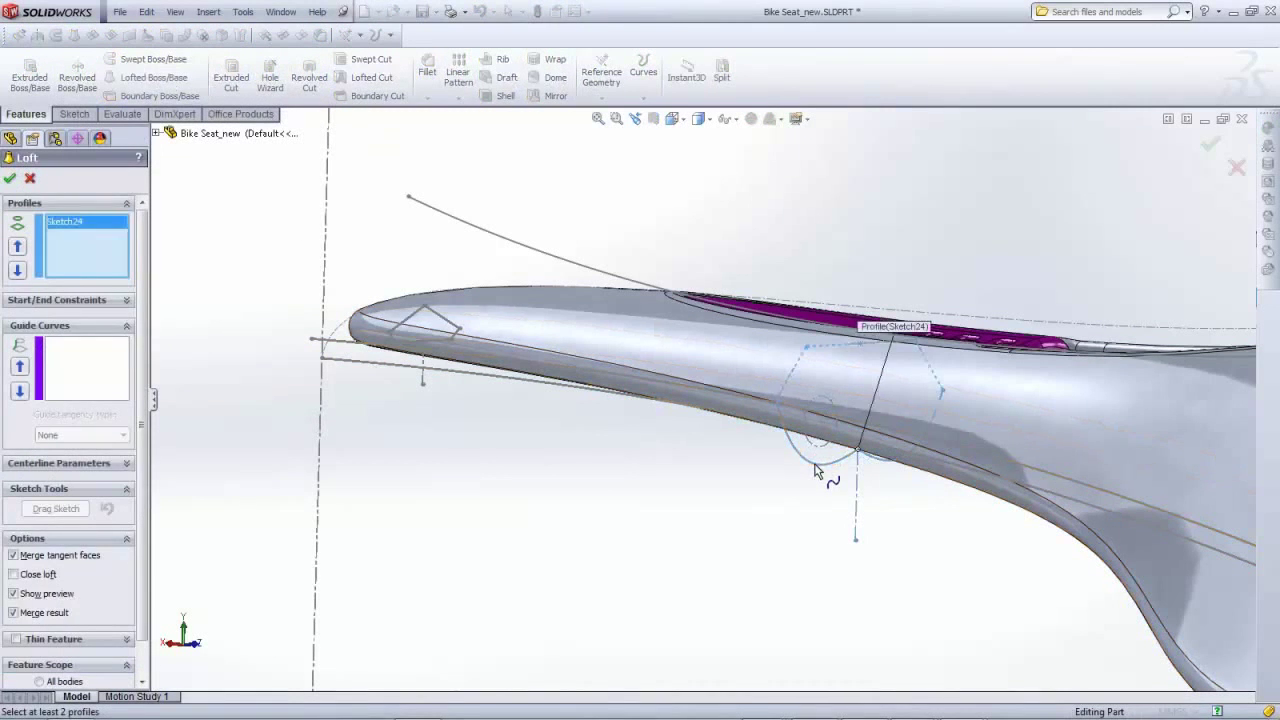
pyautogui.click(451, 324)
# Add Sketch23 as the second loft profile and adjust the connector handles so matching corners of the two profiles line up
pyautogui.moveTo(641, 422); pyautogui.dragTo(644, 378, button='middle')
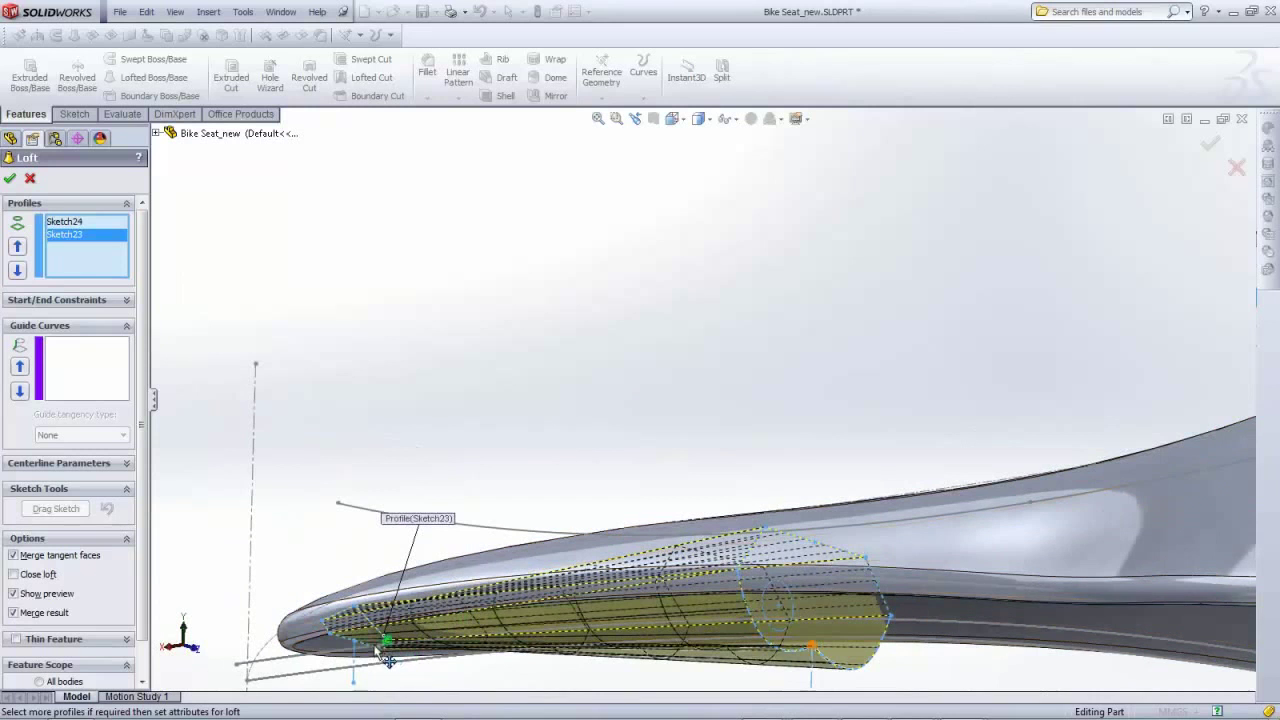
pyautogui.moveTo(393, 674); pyautogui.dragTo(392, 645)
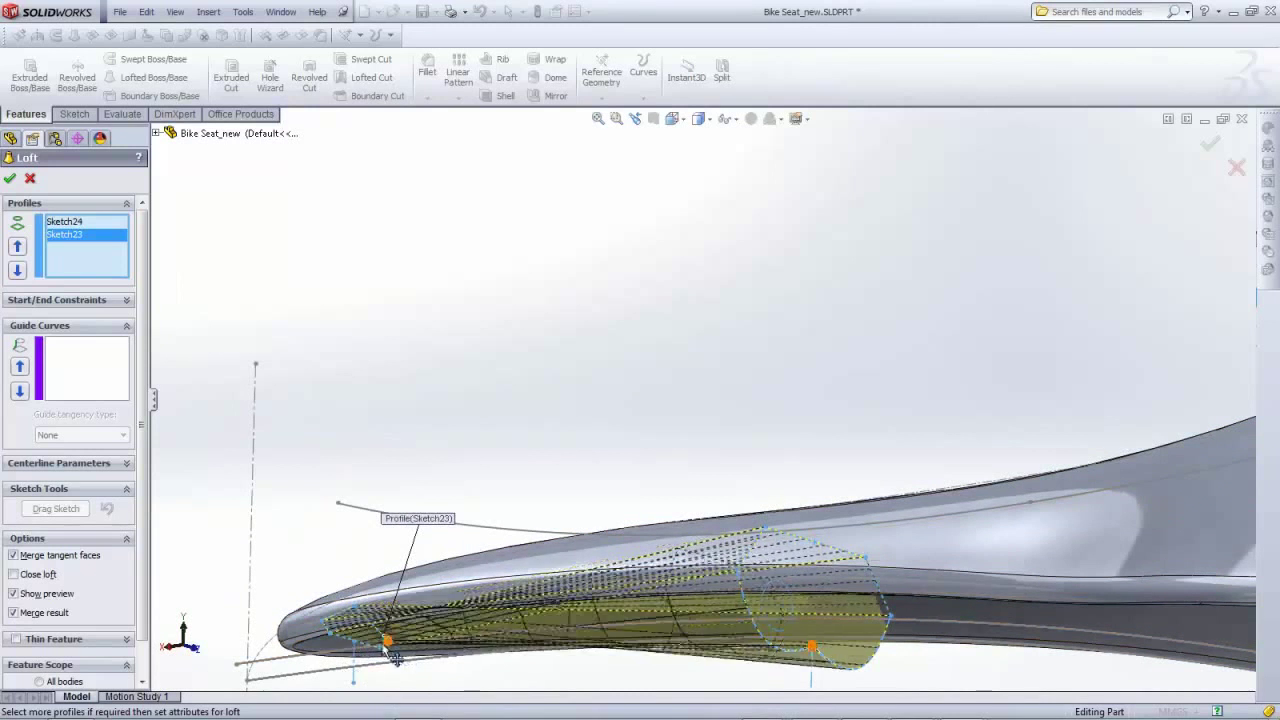
pyautogui.scroll(-4, 392, 645)
pyautogui.scroll(3, 831, 591)
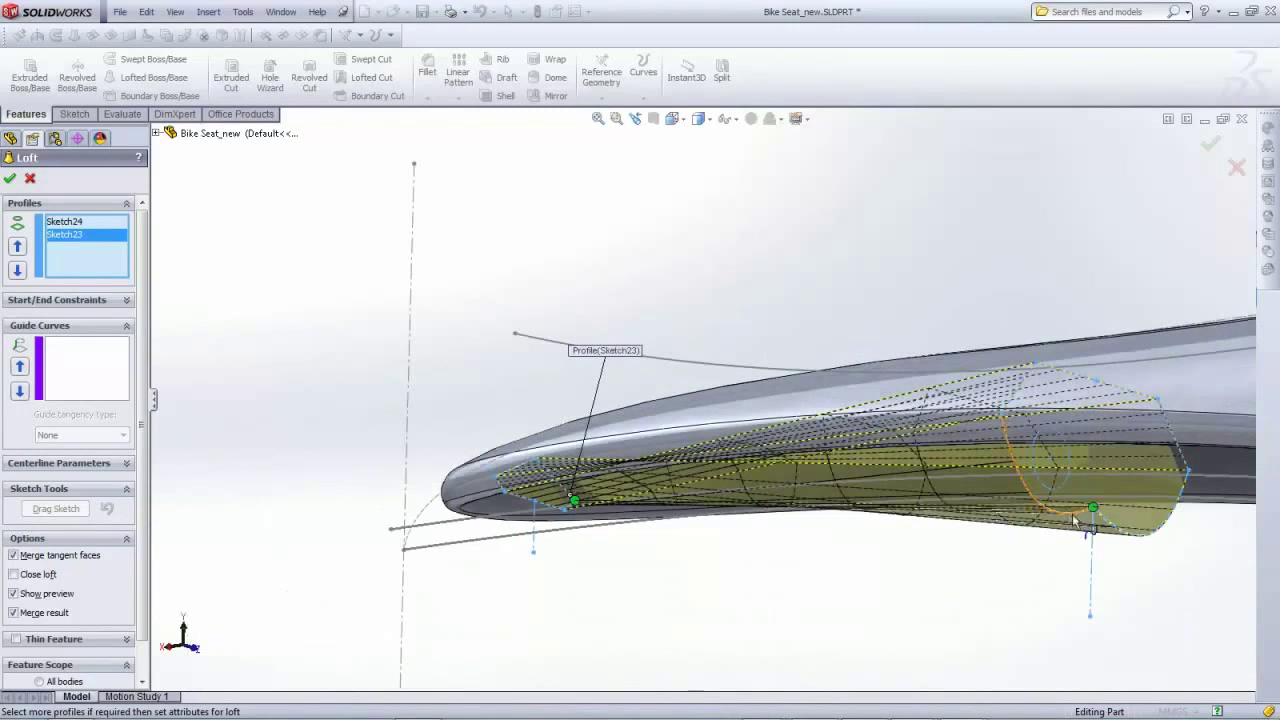
pyautogui.moveTo(1080, 540); pyautogui.dragTo(903, 337, button='middle')
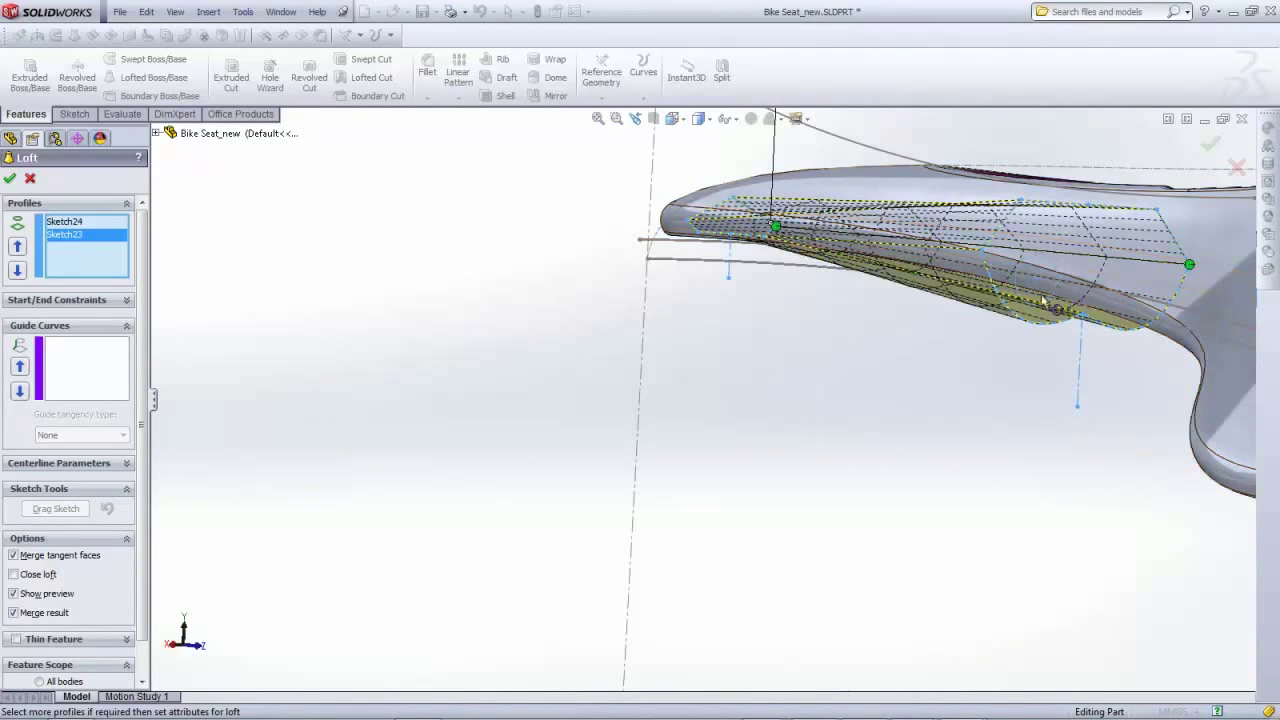
pyautogui.moveTo(897, 357)
pyautogui.mouseDown(button='middle')
pyautogui.moveTo(735, 465)
pyautogui.moveTo(744, 325)
pyautogui.moveTo(771, 489)
pyautogui.moveTo(771, 474)
pyautogui.moveTo(658, 443)
pyautogui.mouseUp(button='middle')
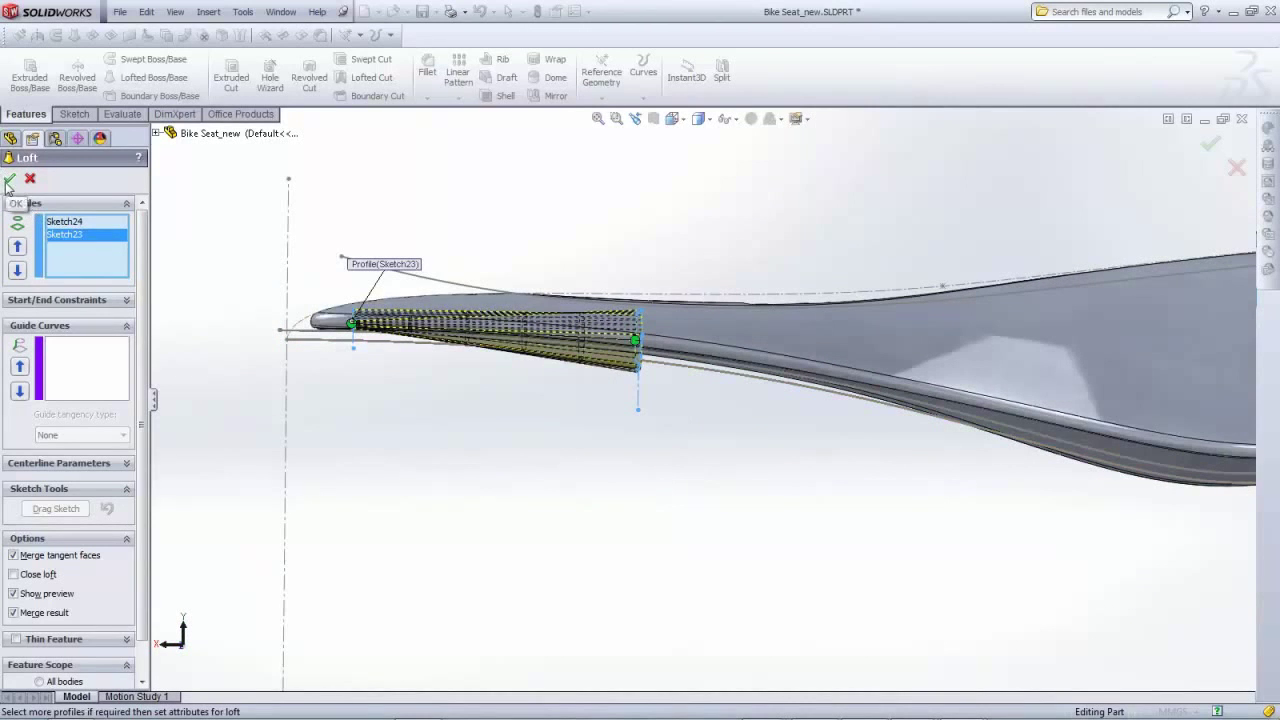
# Turn off Merge result for the loft and create it as a separate body
pyautogui.scroll(-1, 118, 462)
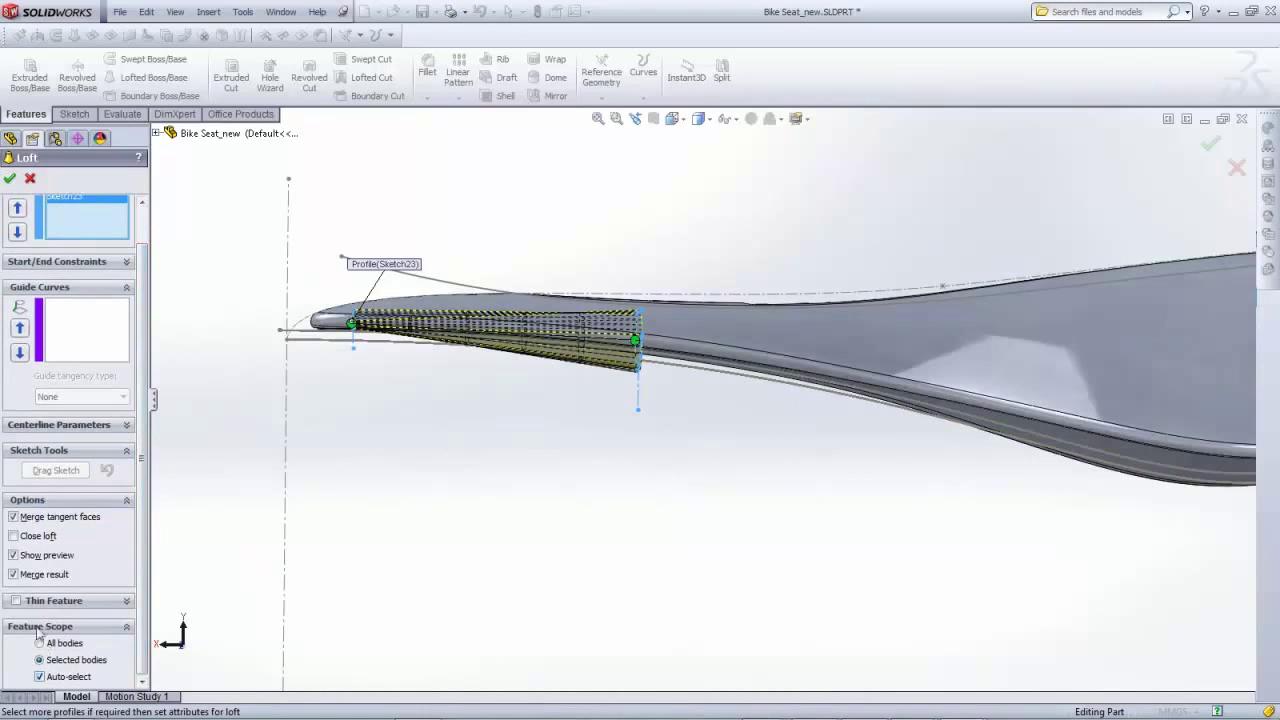
pyautogui.click(13, 575)
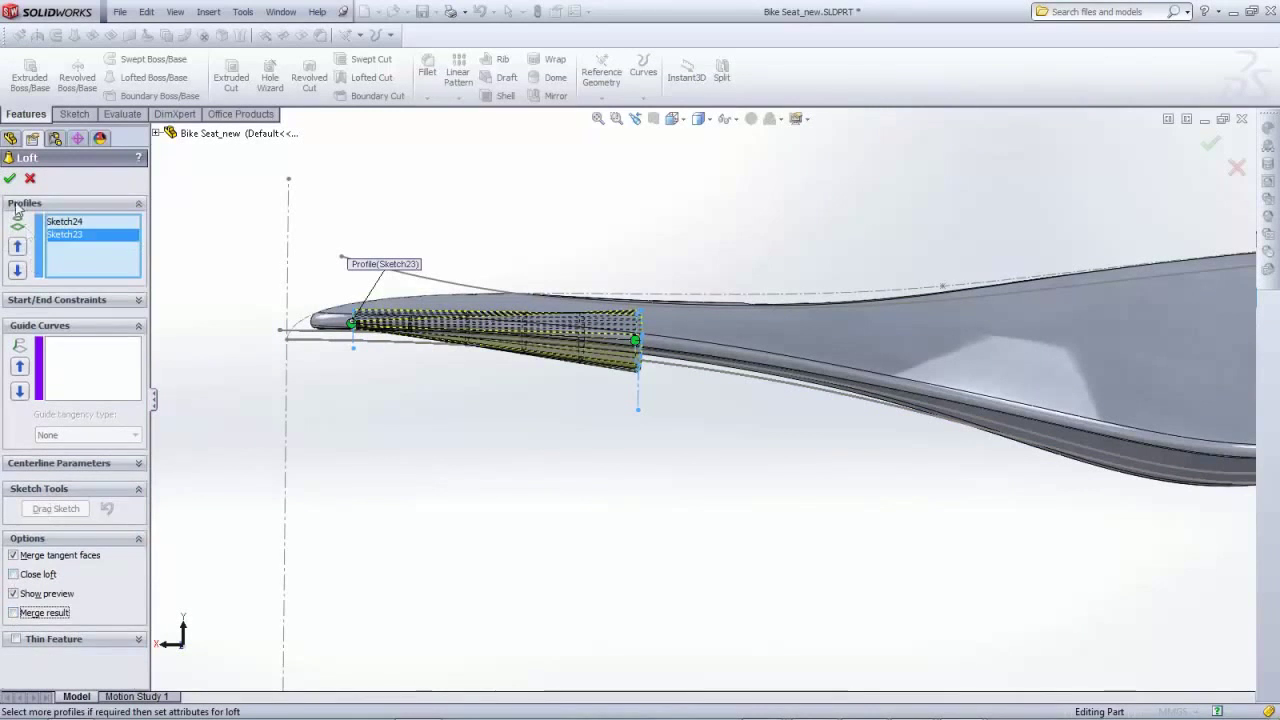
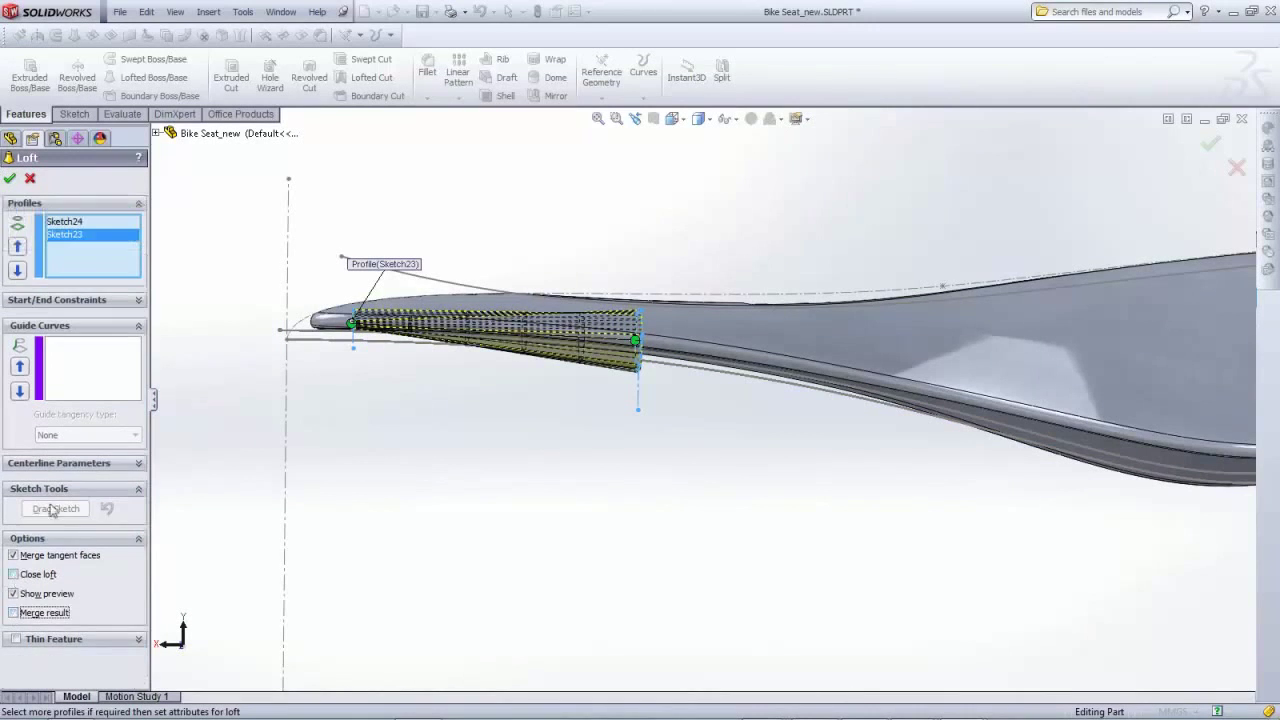
pyautogui.click(10, 180)
# Start a sketch on the loft's larger end face and convert the 5.50 mm construction circle into it
pyautogui.moveTo(563, 480); pyautogui.dragTo(885, 482, button='middle')
pyautogui.scroll(-5, 877, 480)
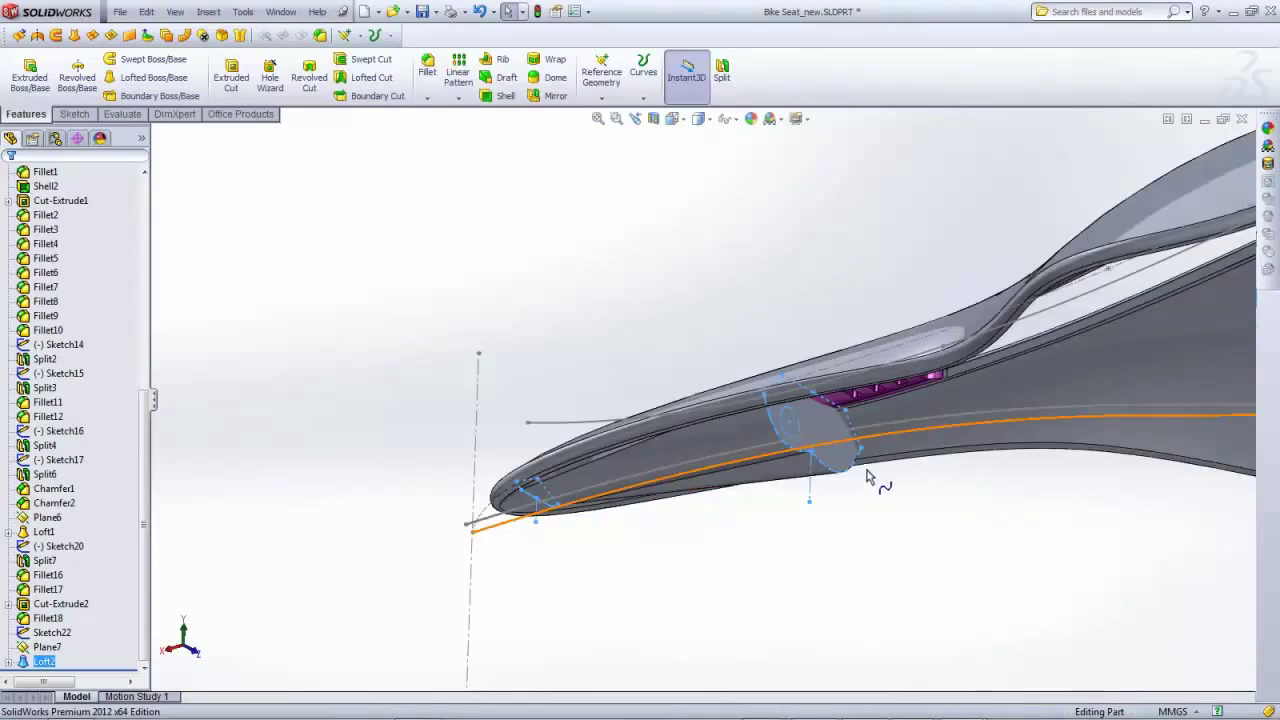
pyautogui.moveTo(727, 400); pyautogui.dragTo(1140, 705, button='middle')
pyautogui.scroll(-3, 737, 455)
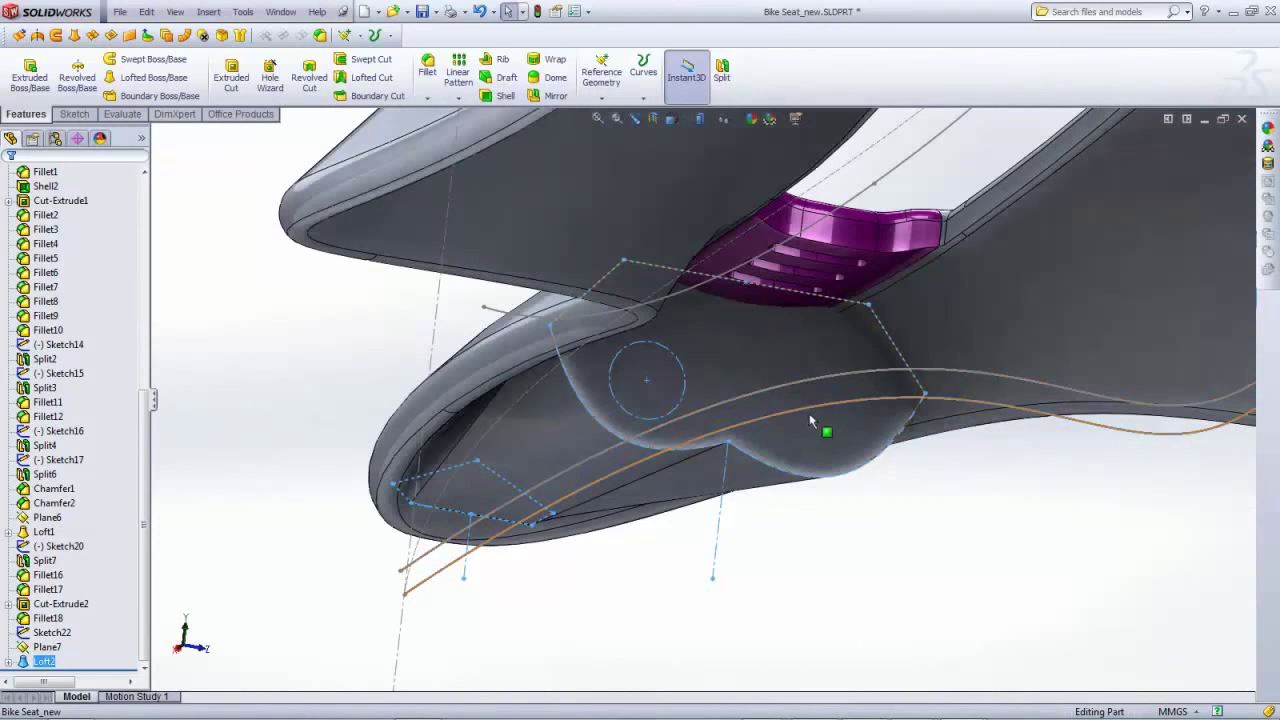
pyautogui.click(826, 446)
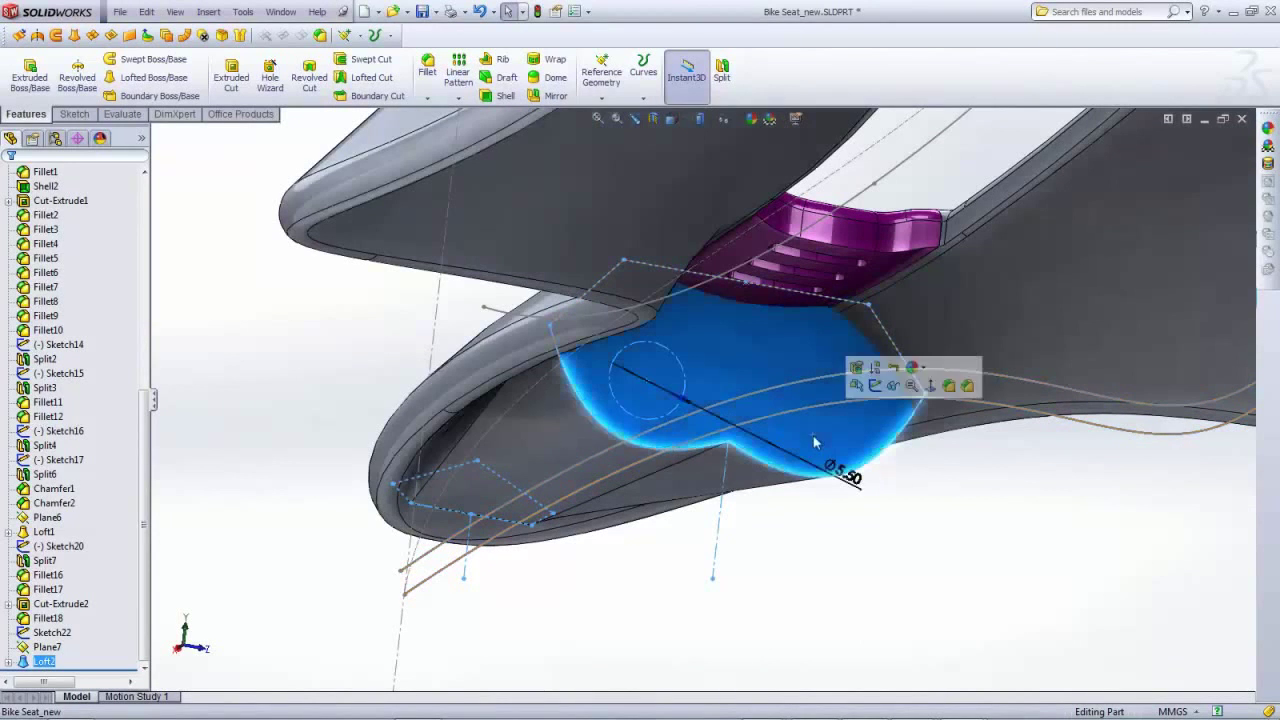
pyautogui.click(875, 387)
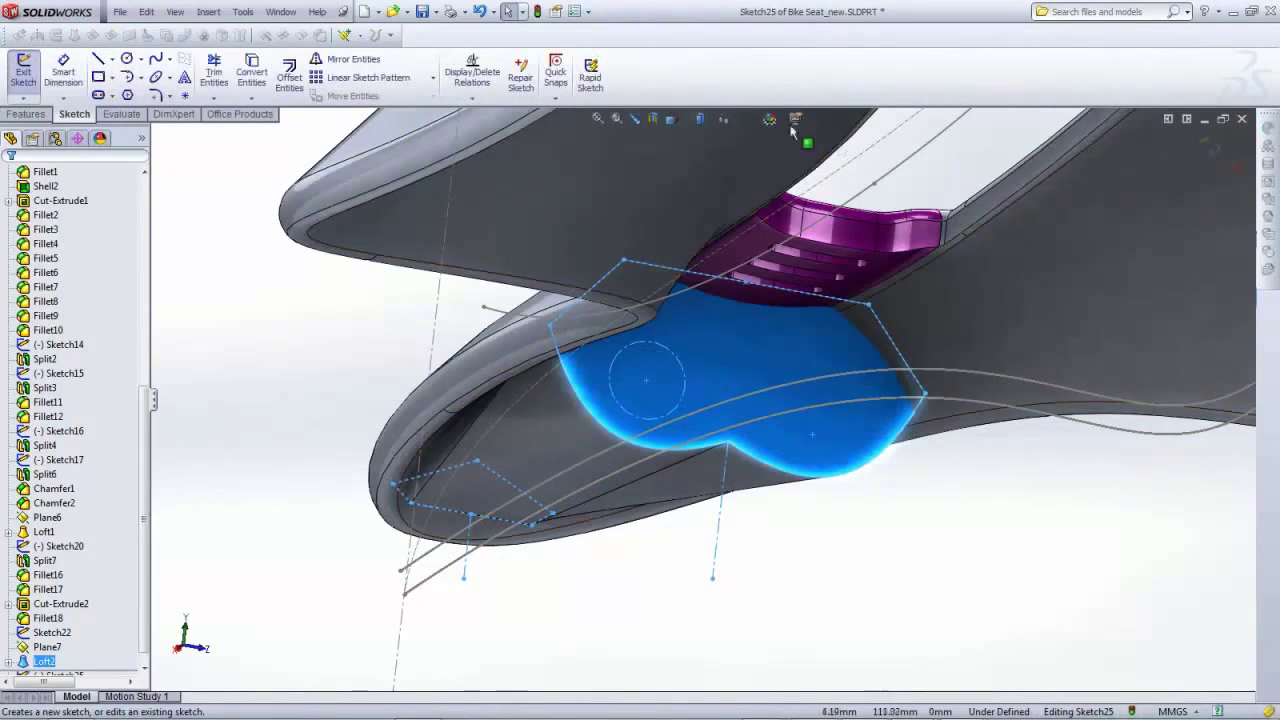
pyautogui.scroll(-2, 862, 390)
pyautogui.scroll(2, 710, 405)
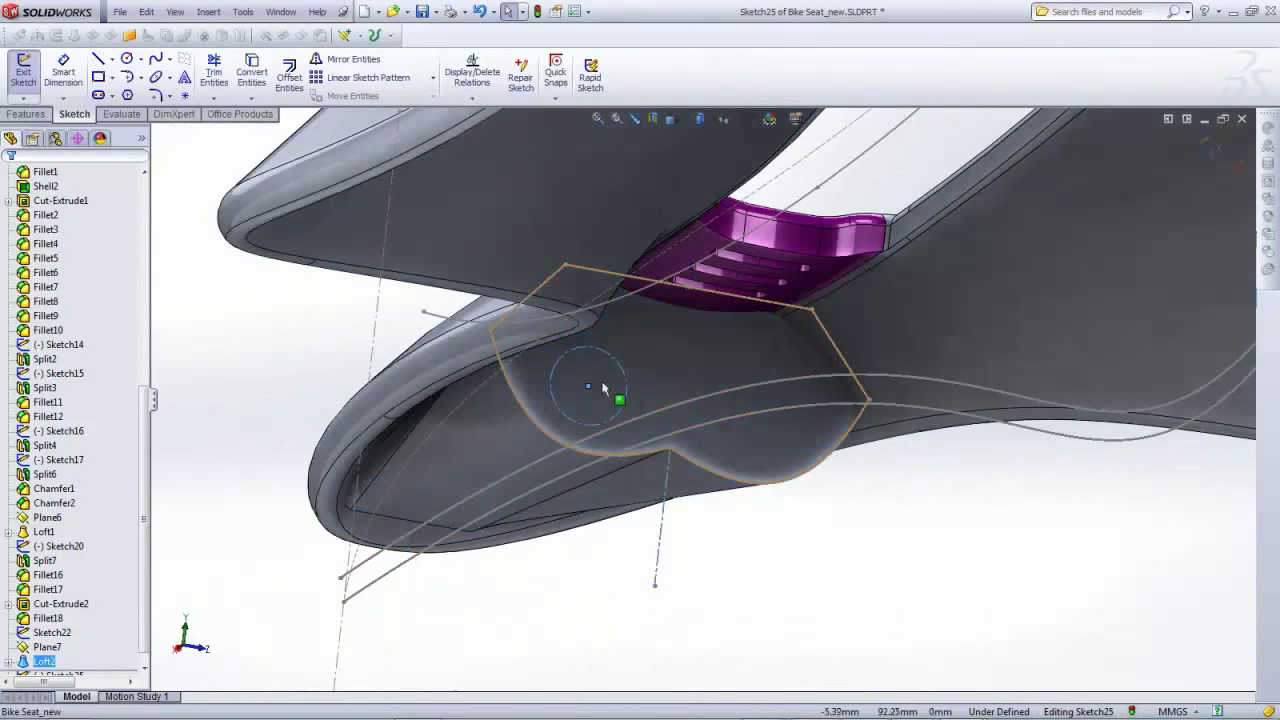
pyautogui.click(257, 78)
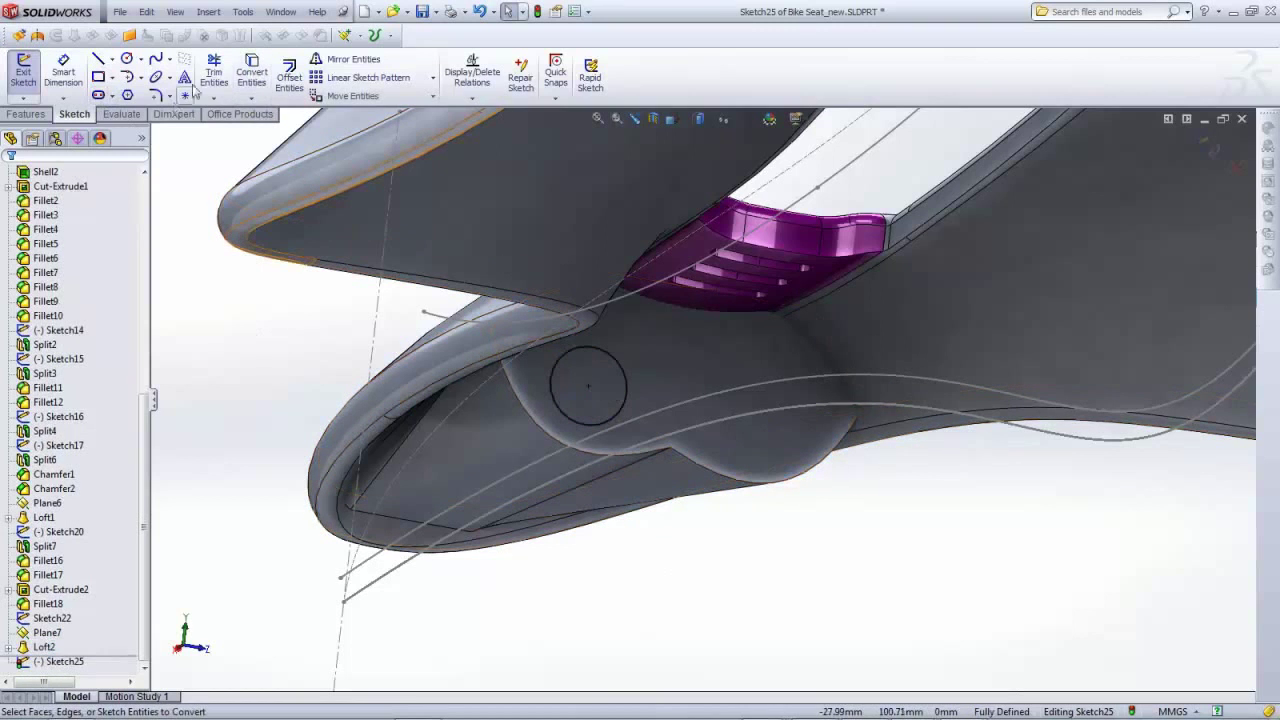
# Sketch a vertical construction centerline about 82.9 mm long upward from the origin
pyautogui.click(112, 59)
pyautogui.click(116, 93)
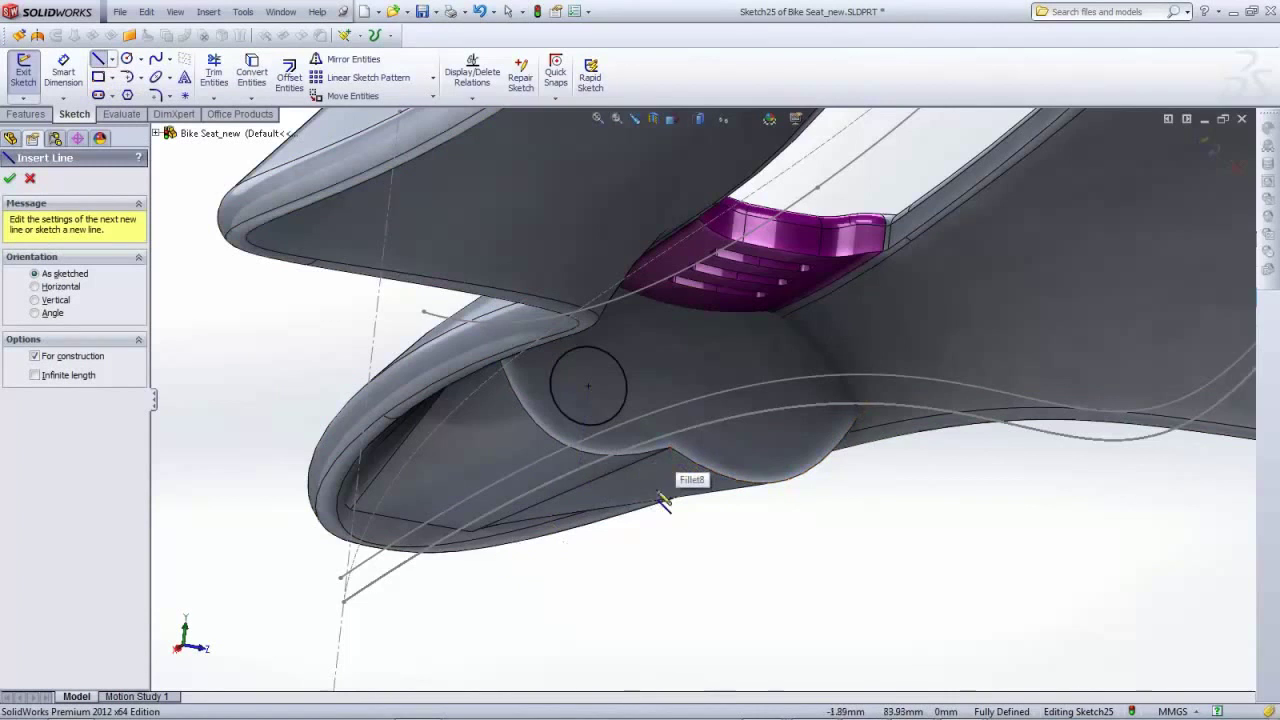
pyautogui.scroll(-5, 663, 503)
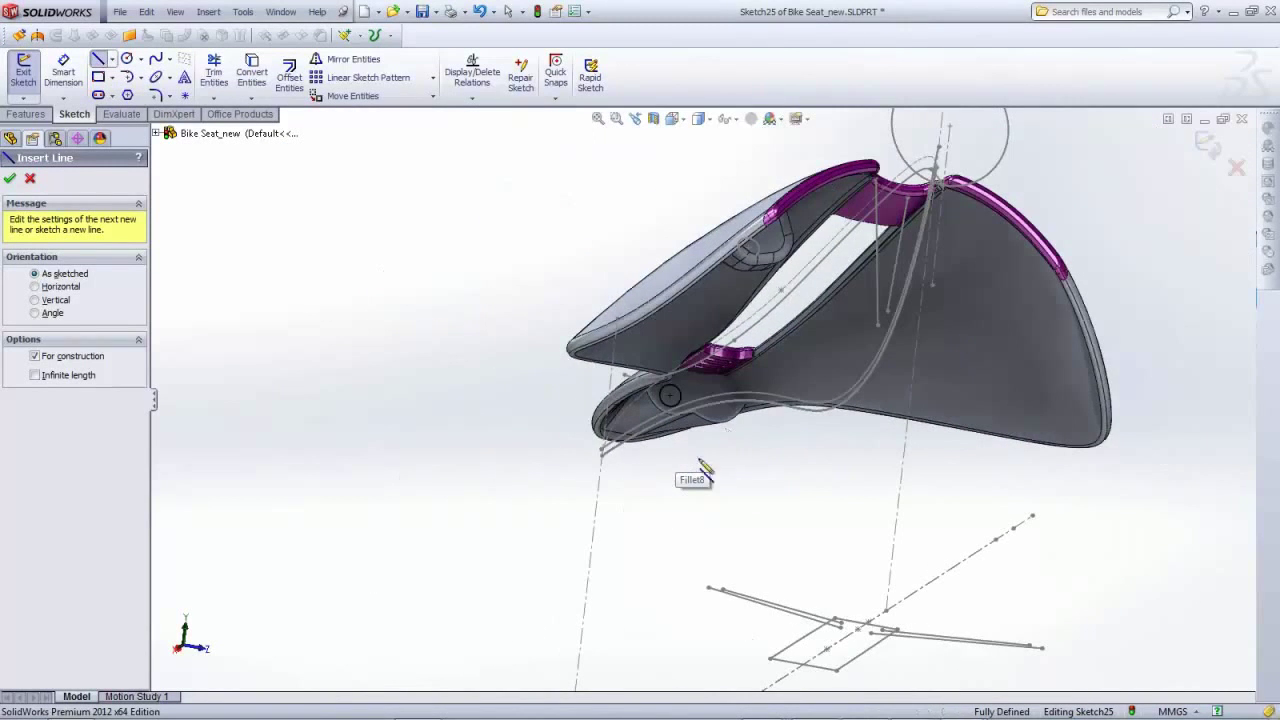
pyautogui.scroll(2, 668, 488)
pyautogui.scroll(-4, 728, 586)
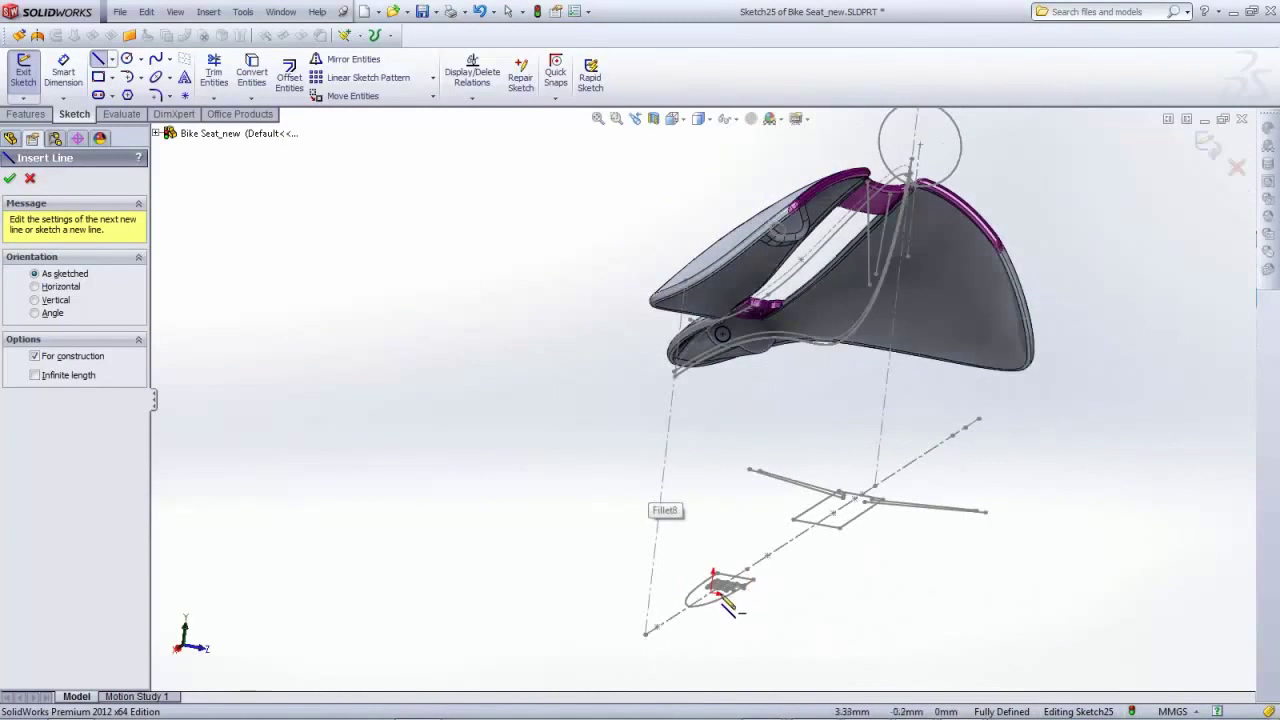
pyautogui.click(714, 578)
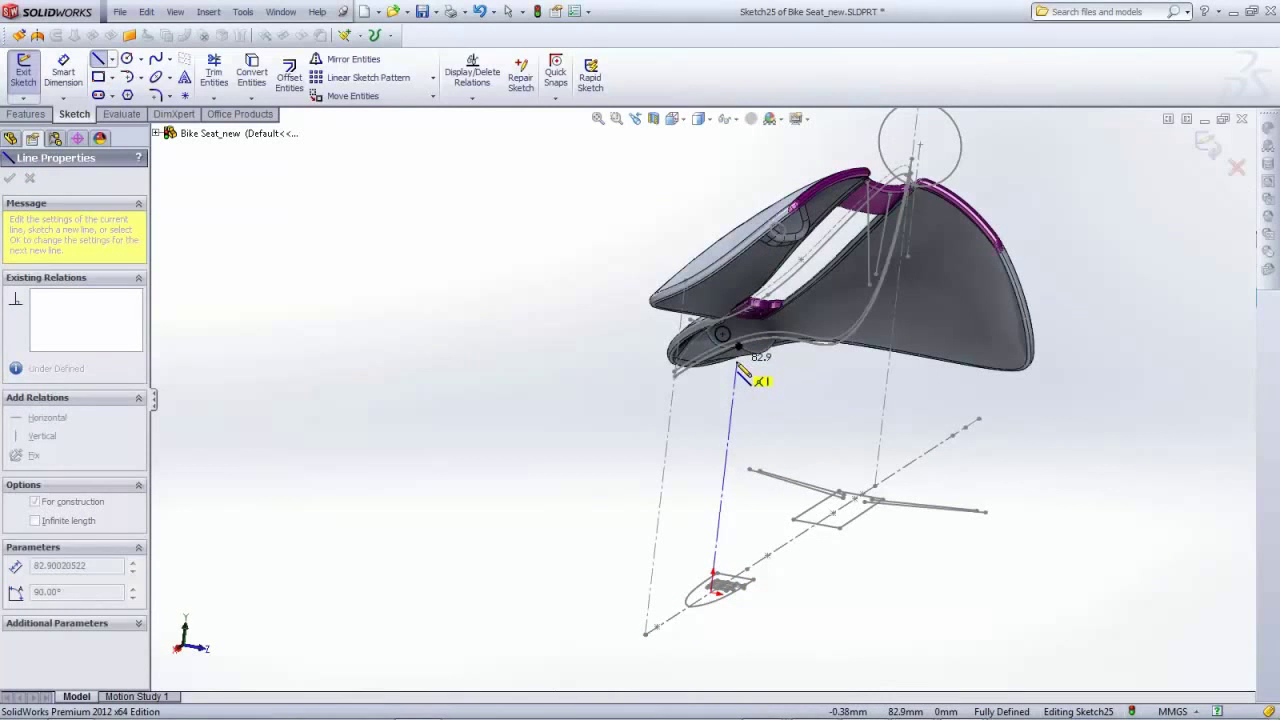
pyautogui.click(737, 364)
pyautogui.press('Escape')
# Mirror the converted circle about the vertical centerline and exit the sketch
pyautogui.scroll(-5, 735, 366)
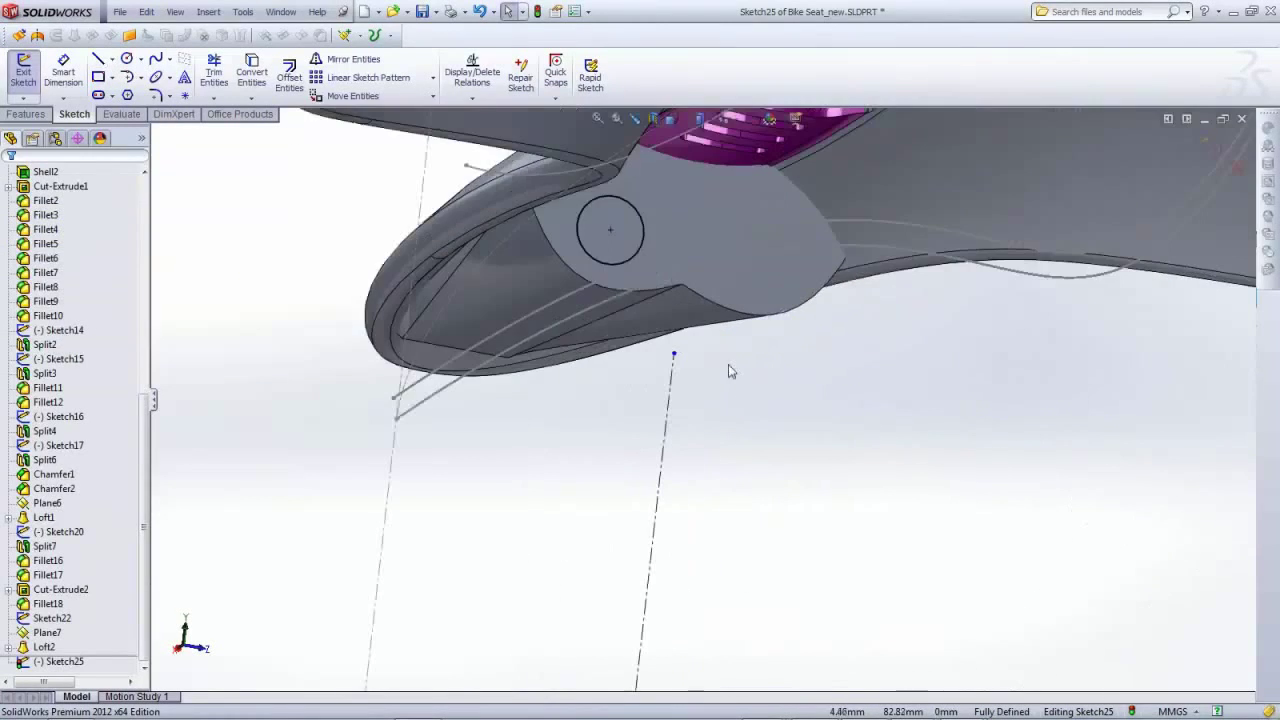
pyautogui.click(645, 234)
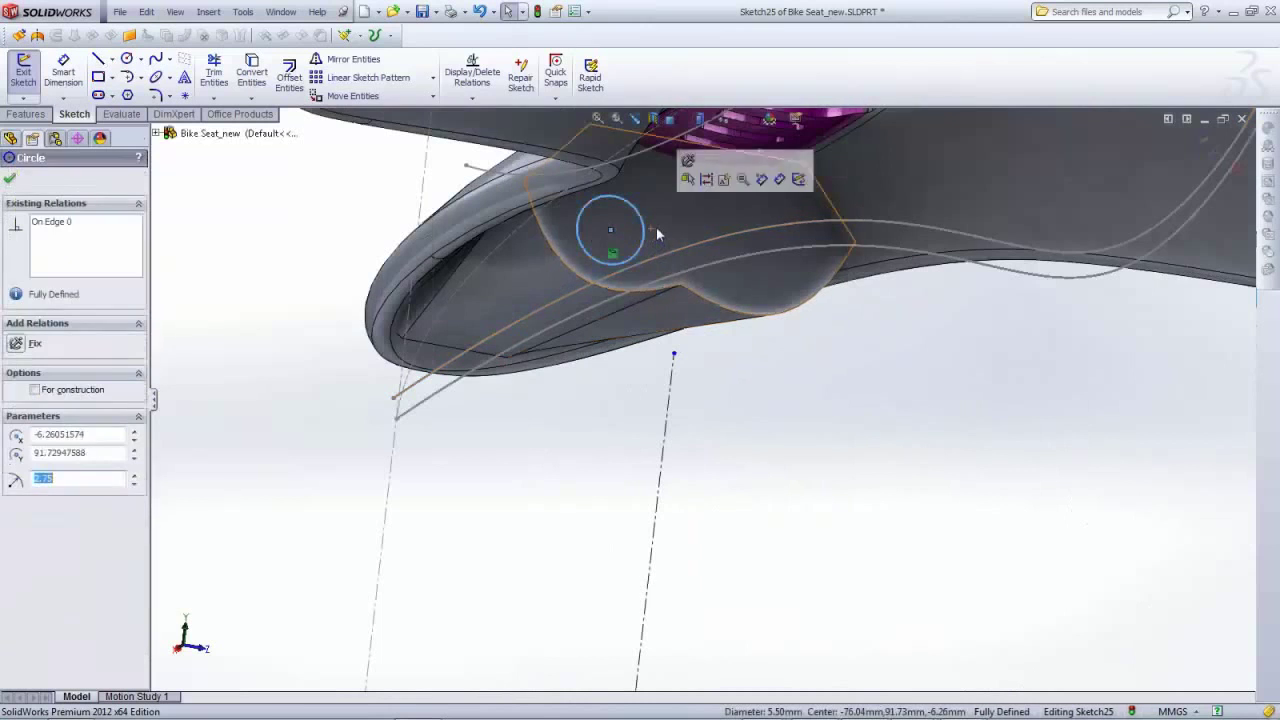
pyautogui.click(350, 59)
pyautogui.click(56, 386)
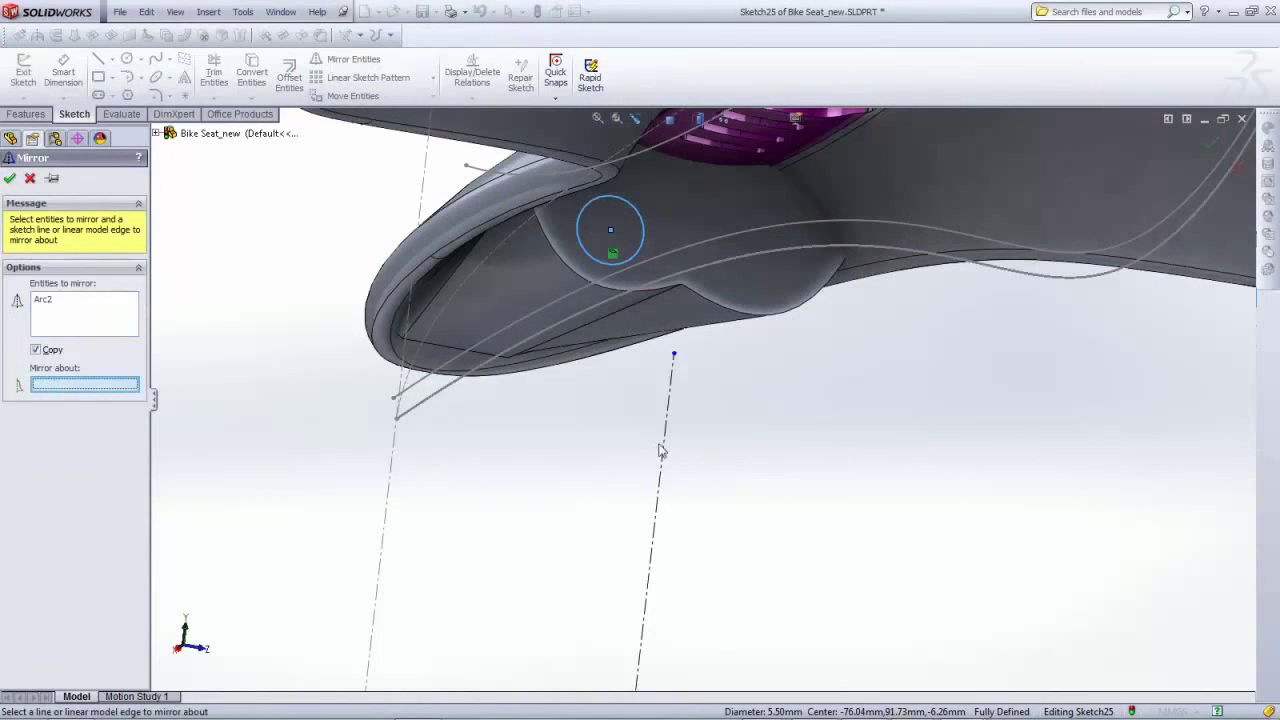
pyautogui.click(663, 455)
pyautogui.click(11, 178)
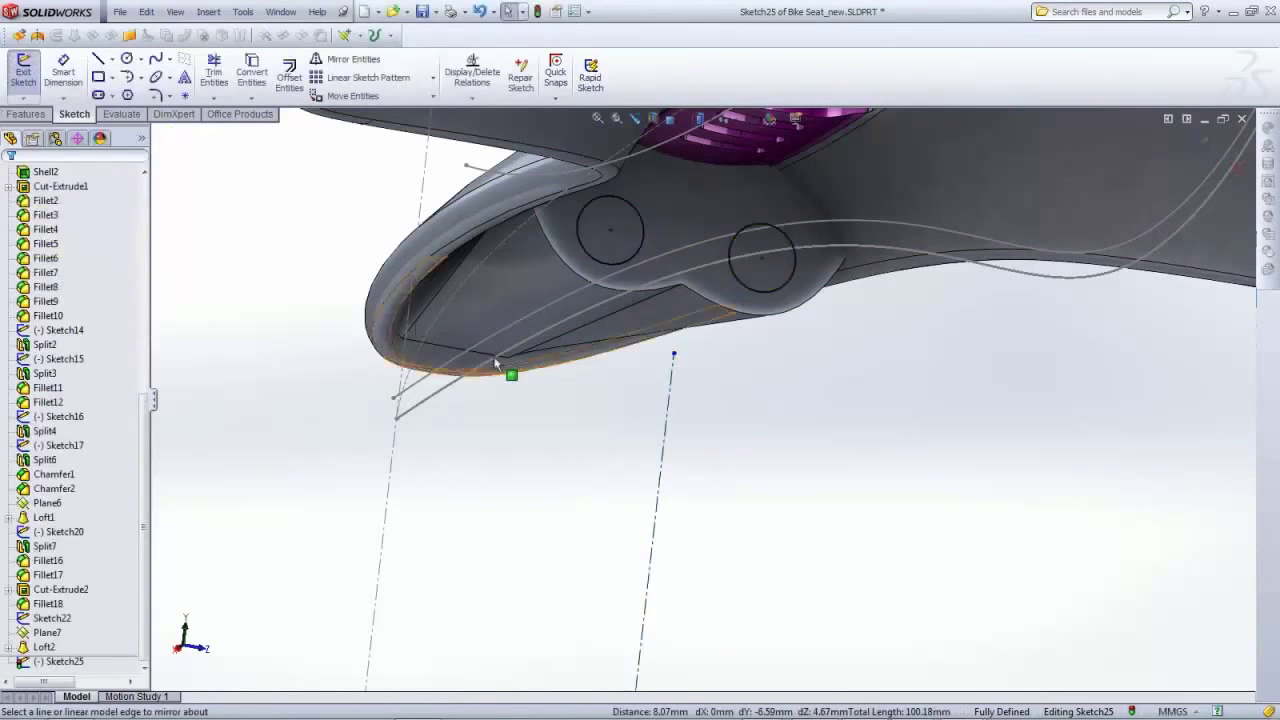
pyautogui.scroll(2, 930, 384)
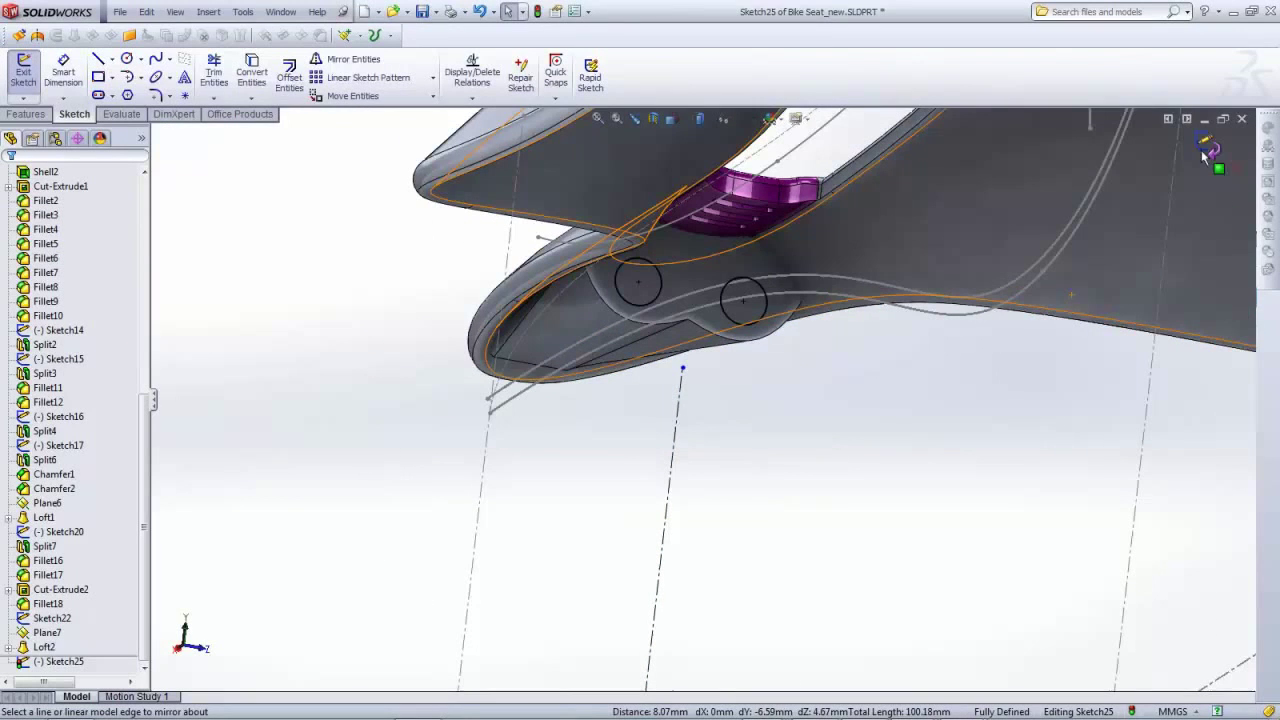
pyautogui.click(1211, 155)
# Cut-extrude the two circles blind 2.00 mm, with the feature scope limited to the Loft2 body
pyautogui.scroll(2, 745, 347)
pyautogui.moveTo(749, 347); pyautogui.dragTo(754, 362, button='middle')
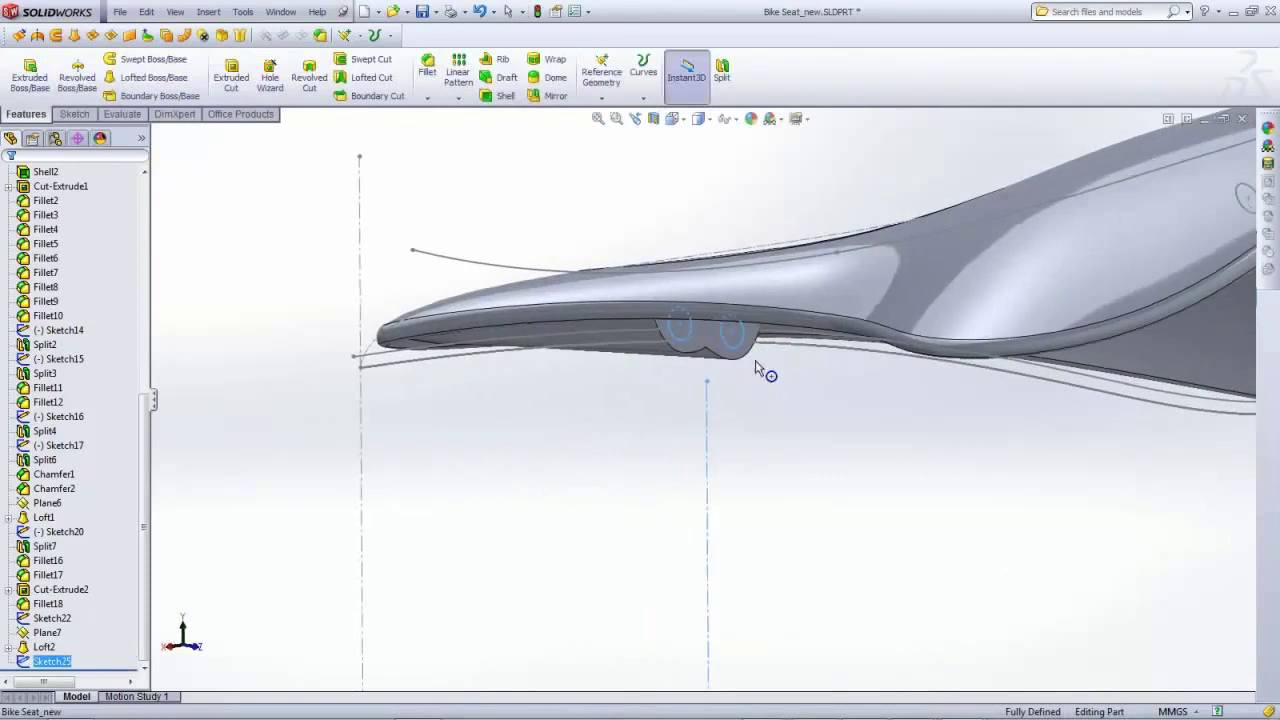
pyautogui.scroll(-4, 753, 360)
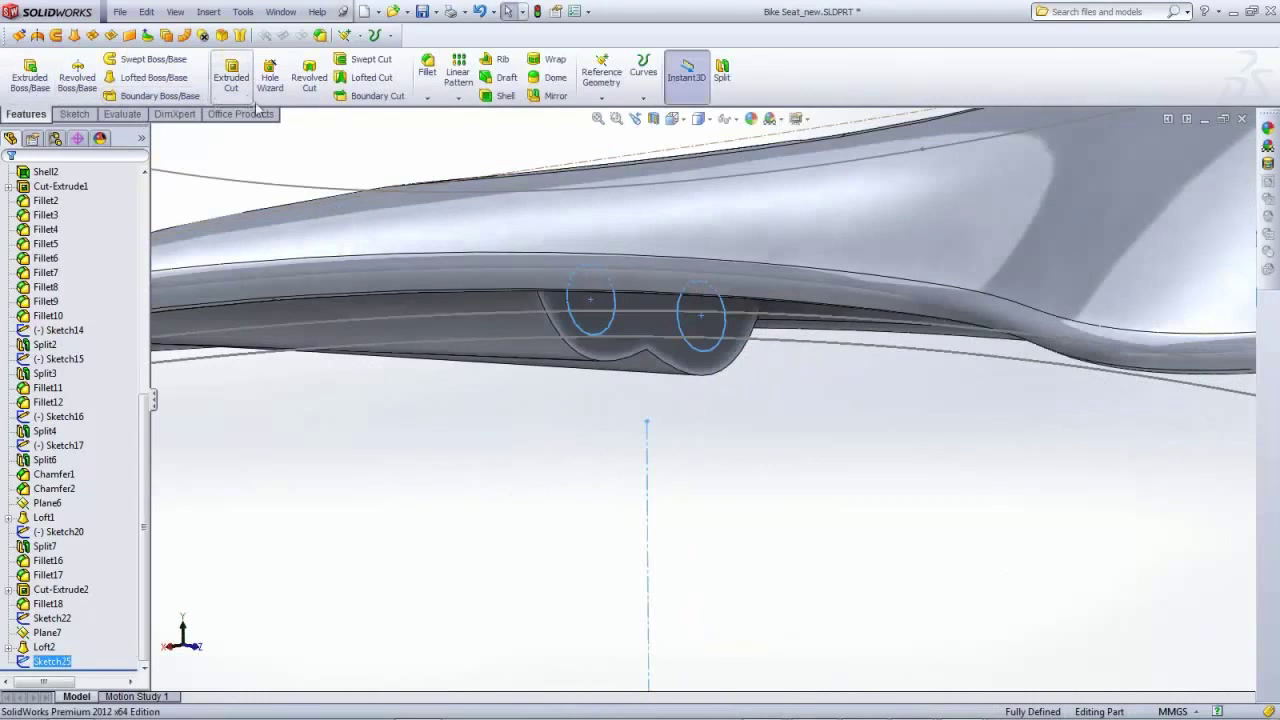
pyautogui.click(240, 93)
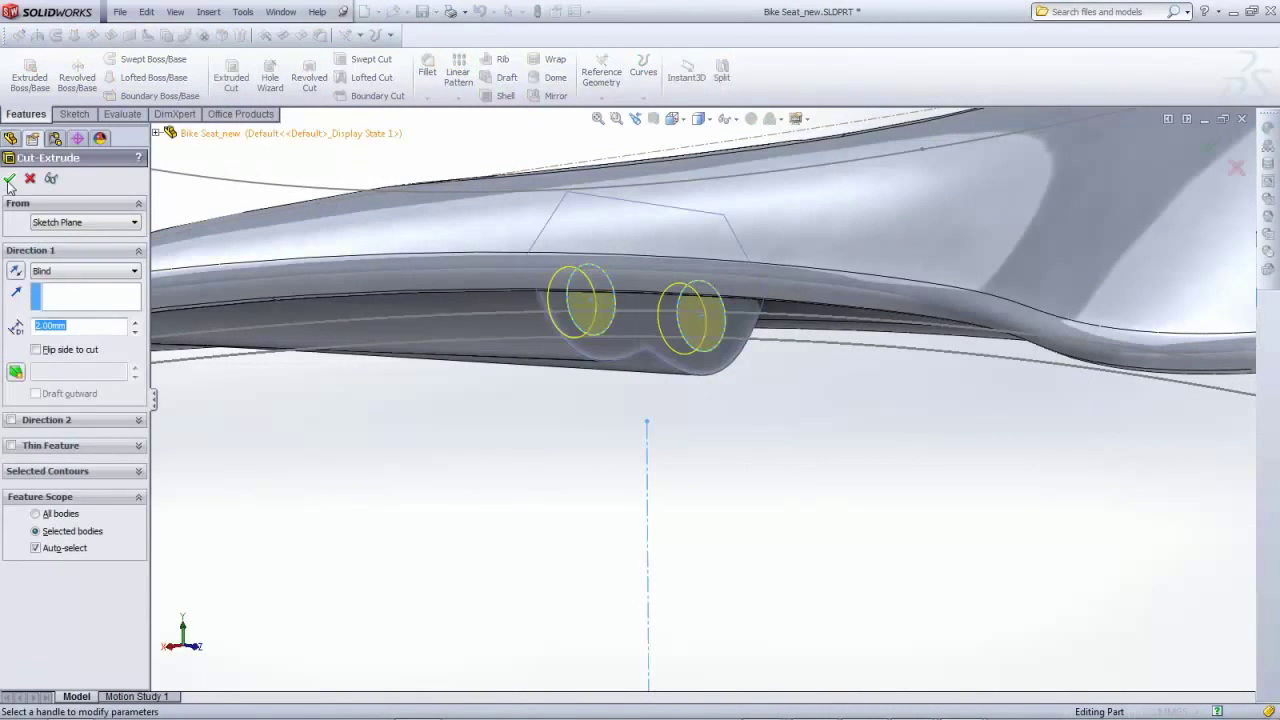
pyautogui.click(66, 549)
pyautogui.click(457, 346)
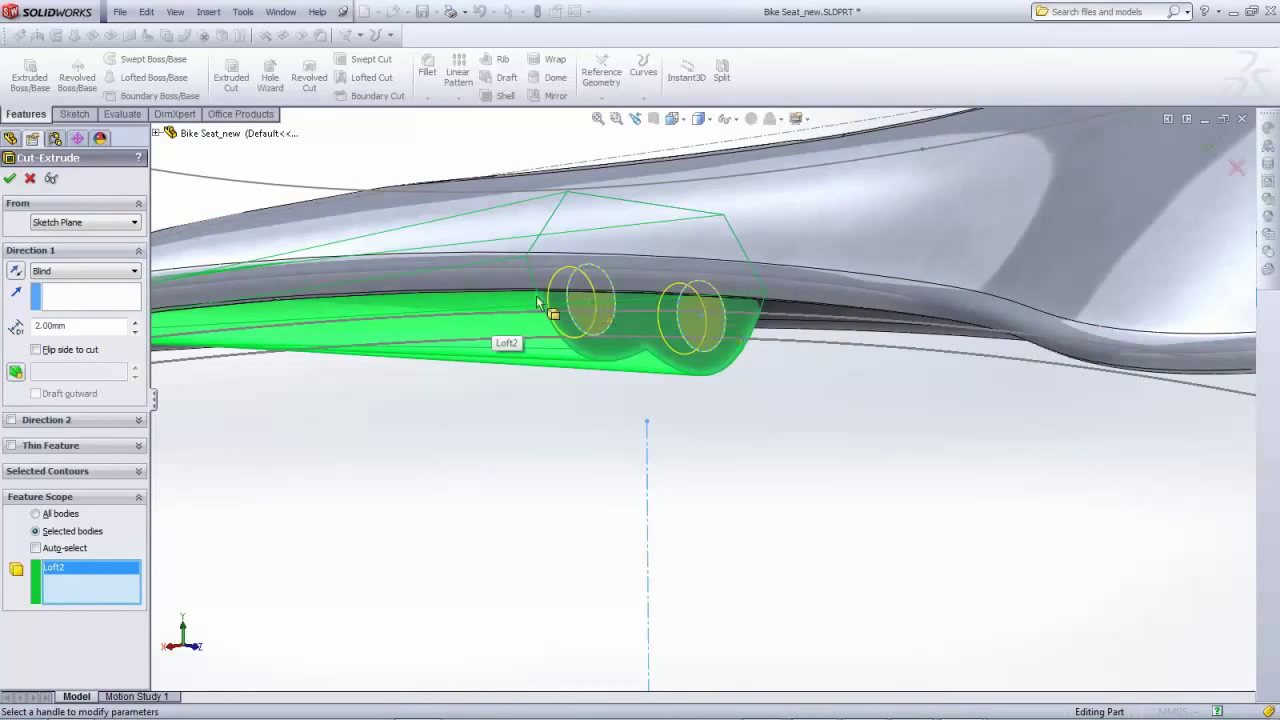
pyautogui.click(10, 180)
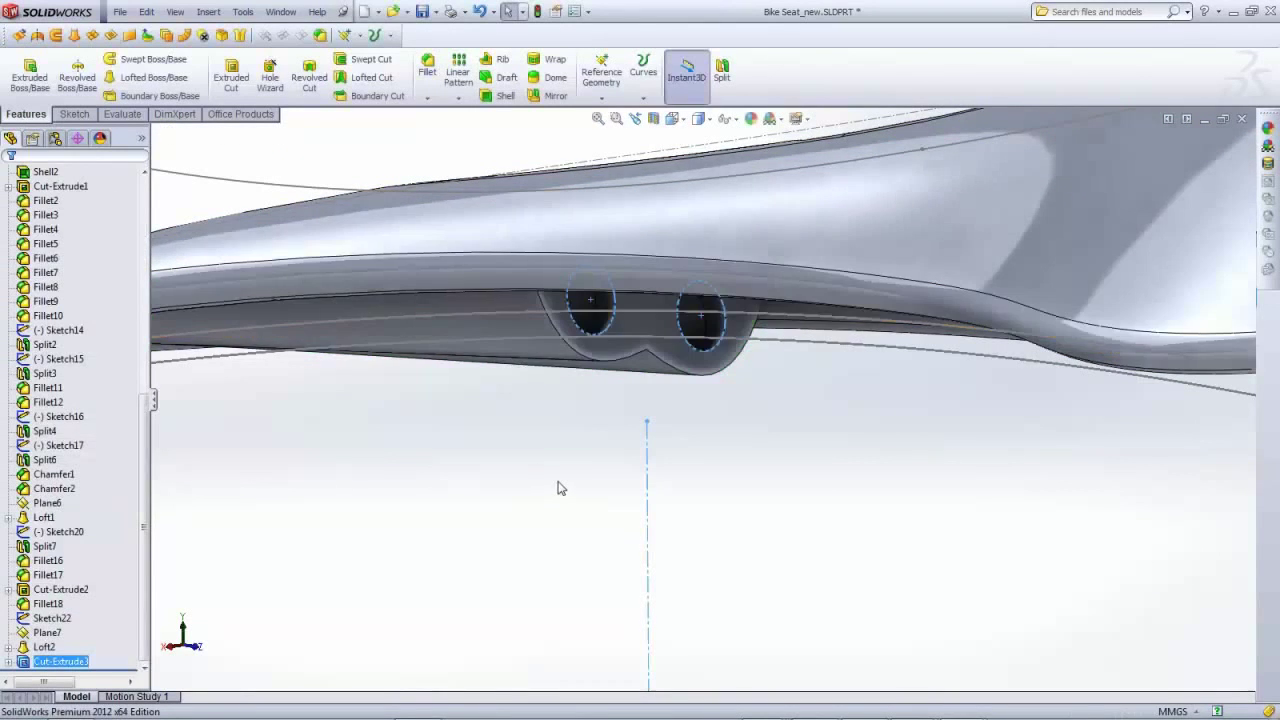
# Start a sketch on the bottom face of one rail hole and convert the outlines of both hole bottoms into it
pyautogui.moveTo(560, 487); pyautogui.dragTo(600, 390, button='middle')
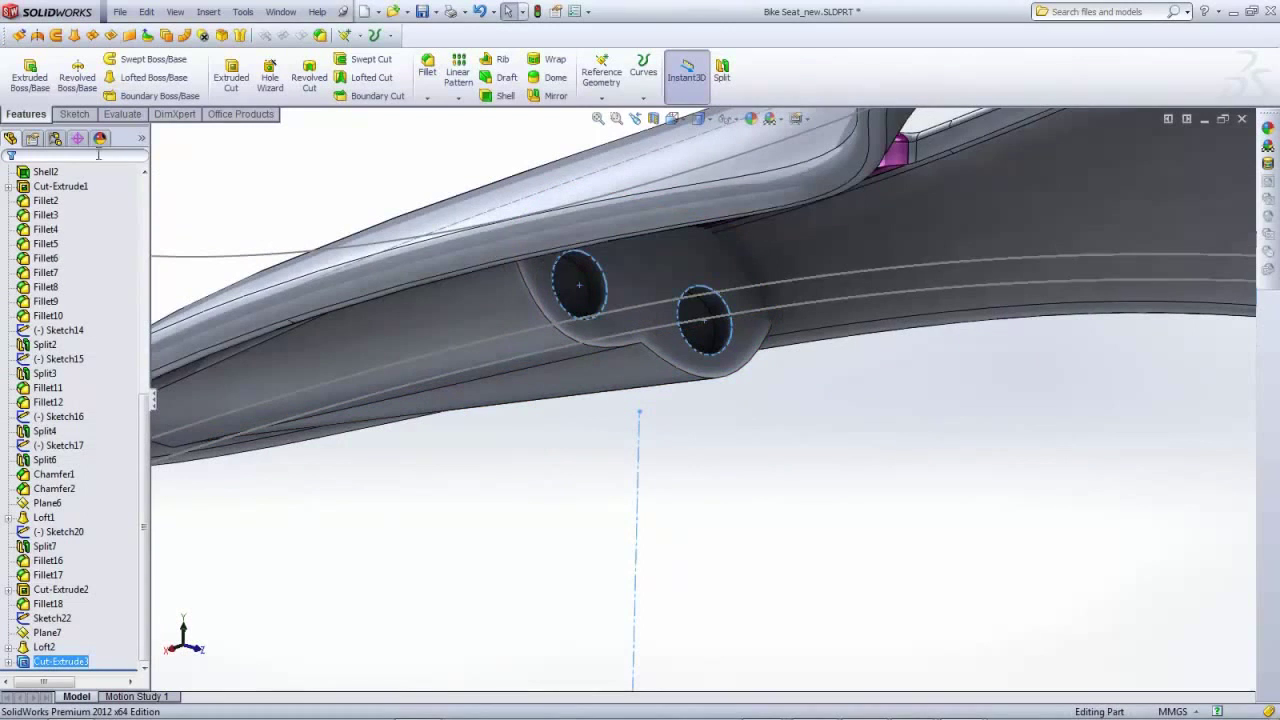
pyautogui.scroll(-3, 554, 286)
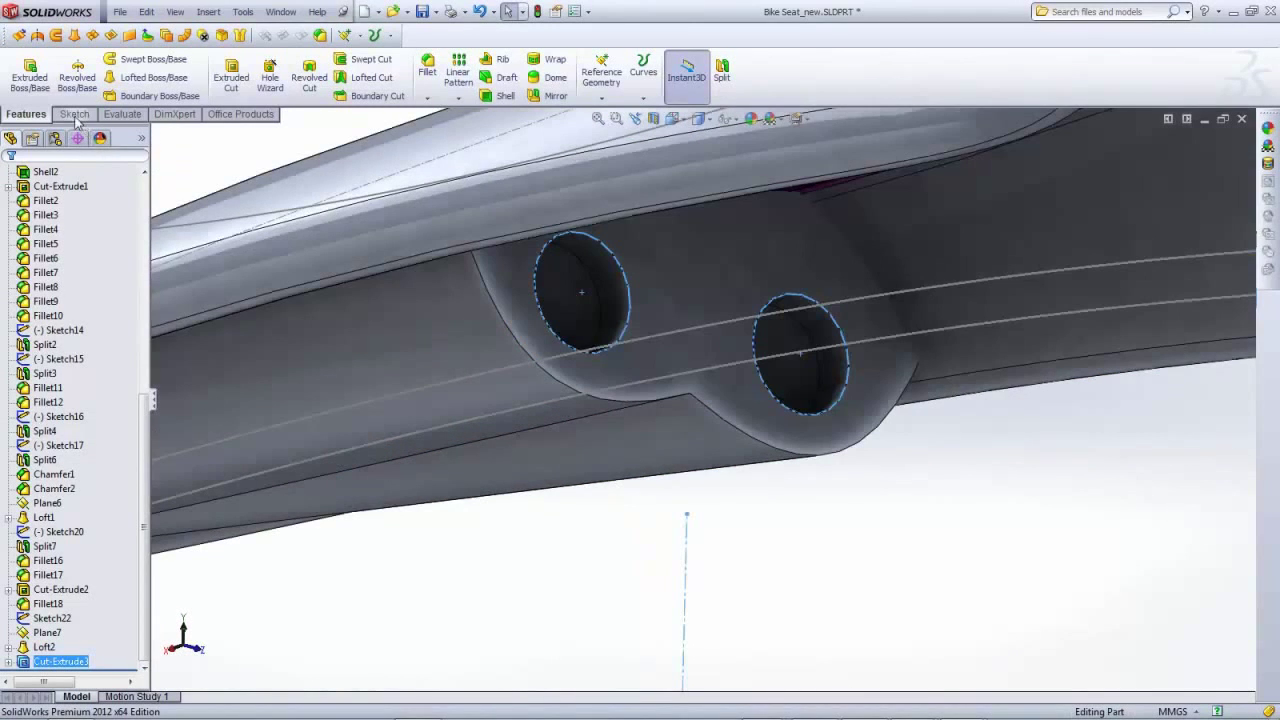
pyautogui.click(587, 295)
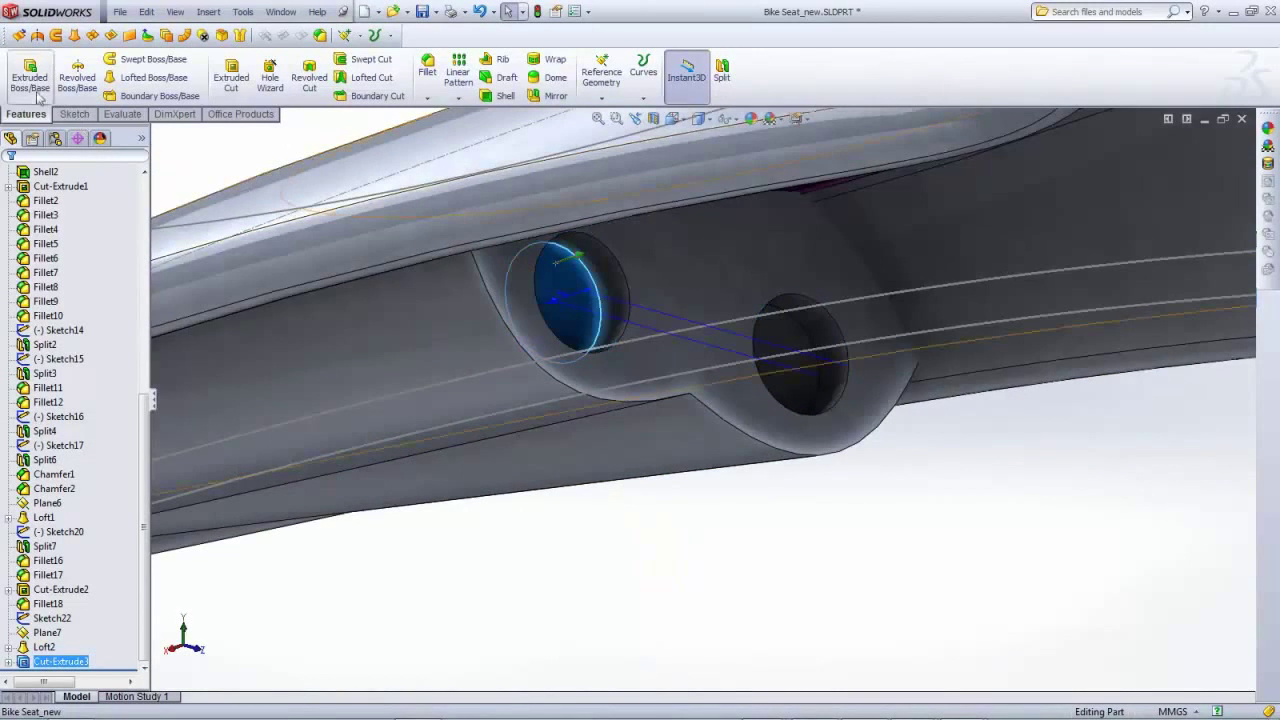
pyautogui.click(74, 113)
pyautogui.click(23, 68)
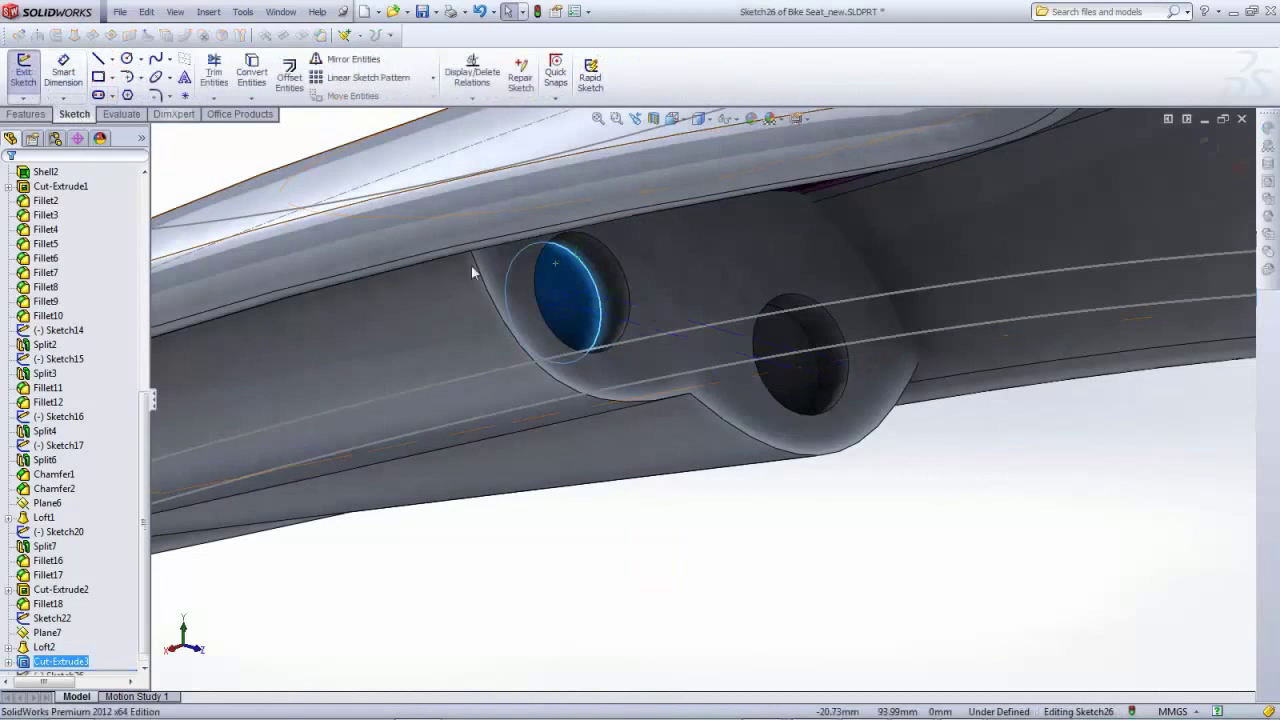
pyautogui.keyDown('ctrl'); pyautogui.click(790, 380); pyautogui.keyUp('ctrl')
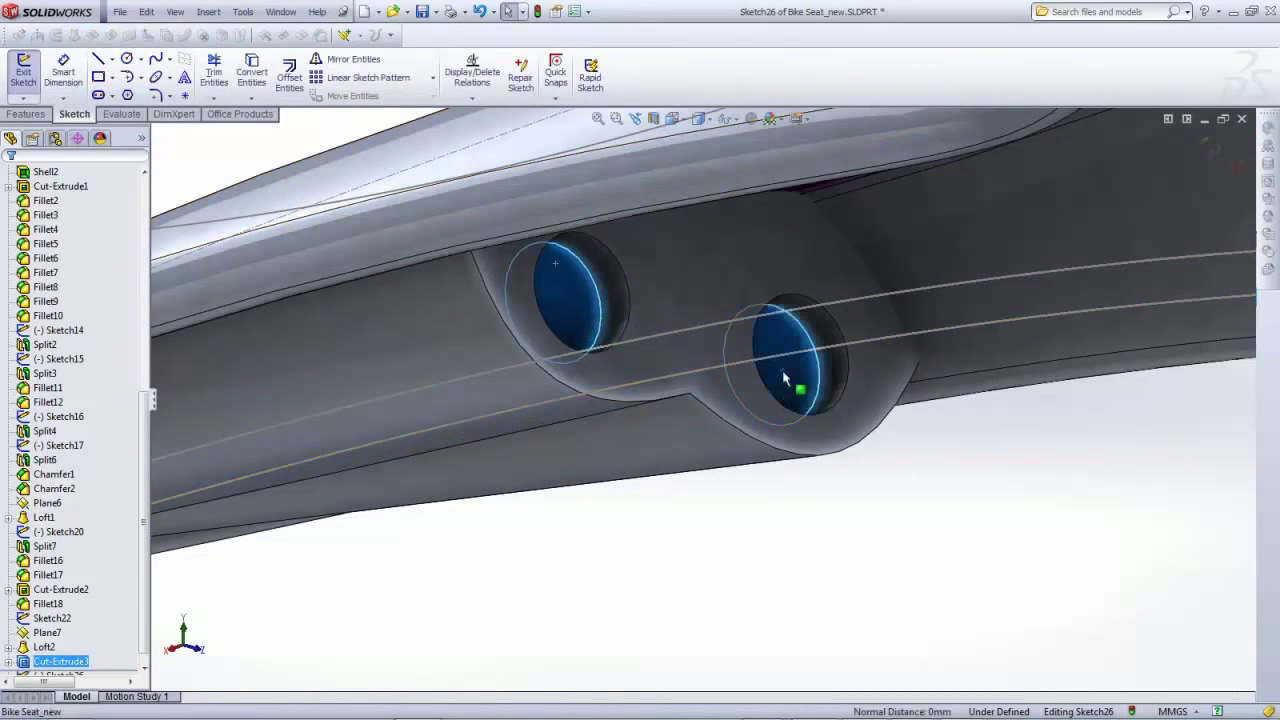
pyautogui.click(245, 83)
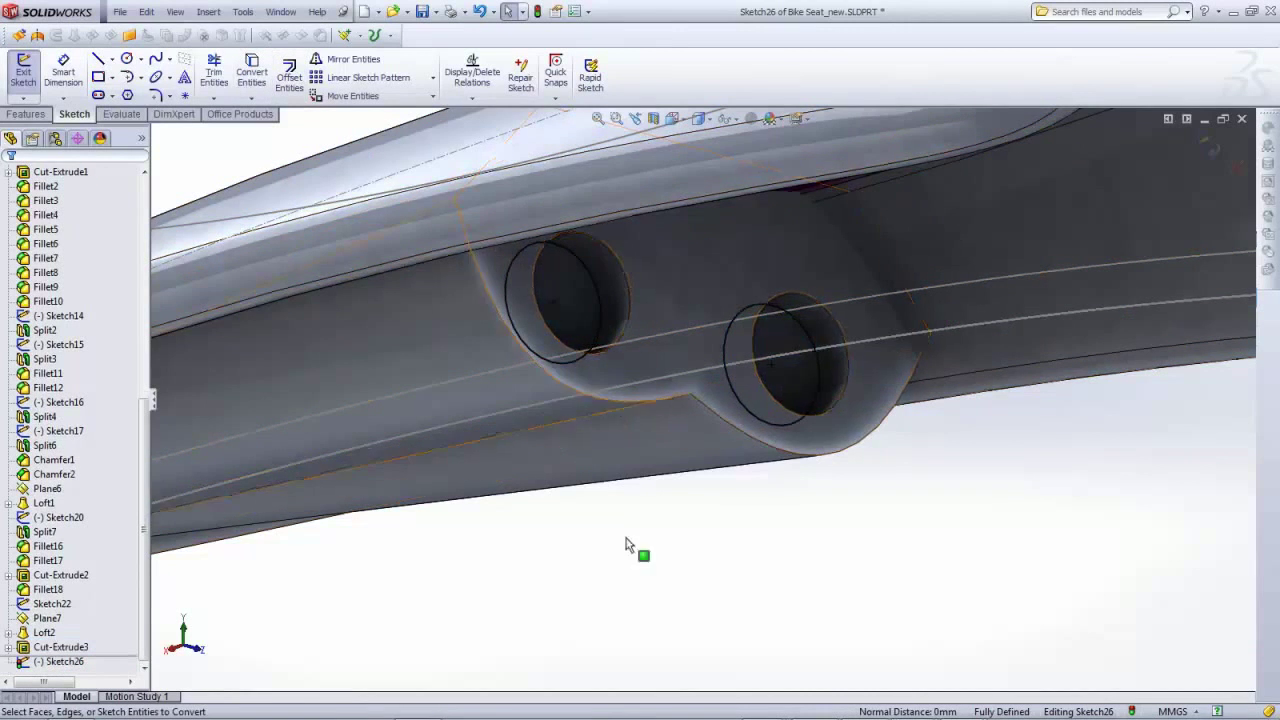
pyautogui.moveTo(625, 543); pyautogui.dragTo(1064, 276, button='middle')
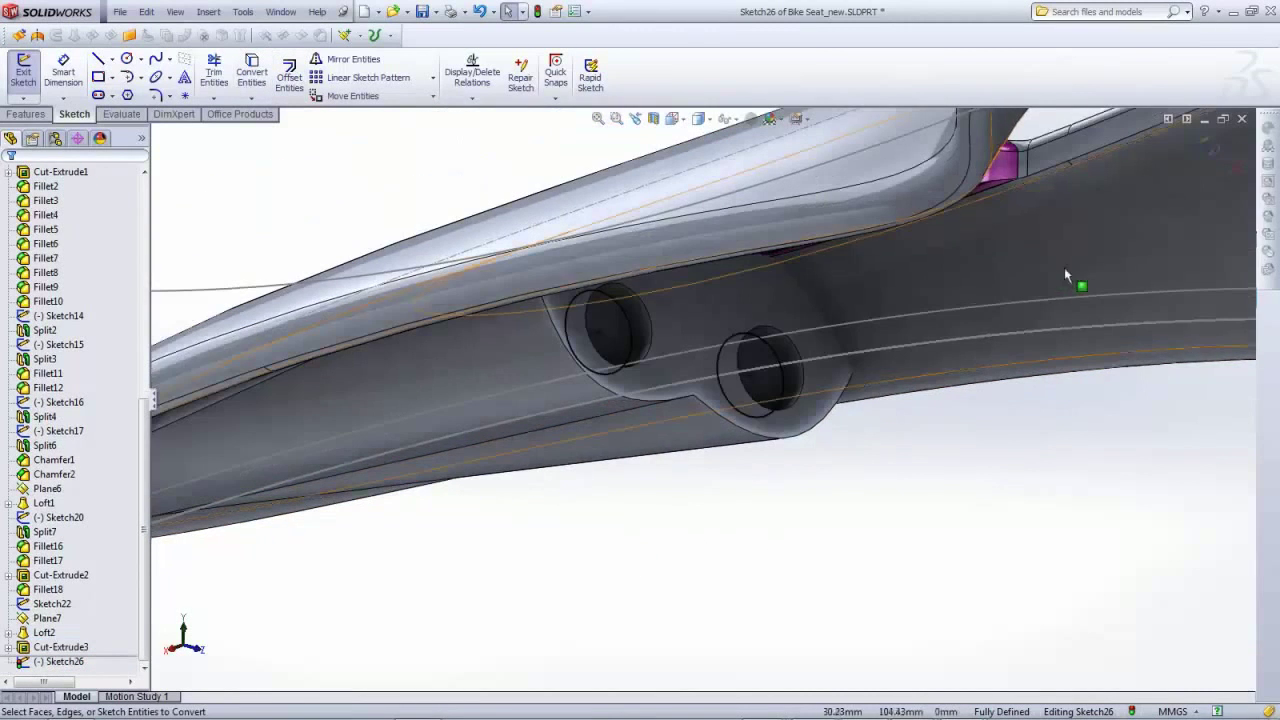
# Exit the sketch and fillet the groove edge between the two rail lobes with a constant 2 mm radius
pyautogui.click(1207, 178)
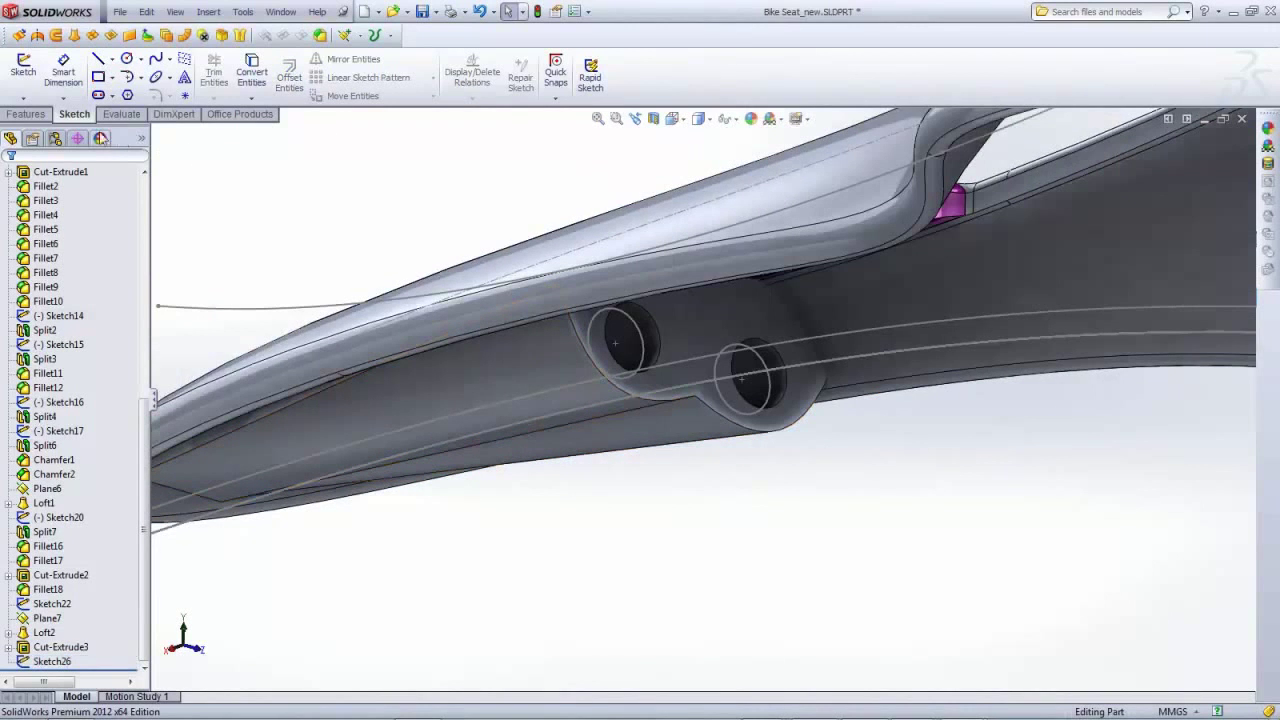
pyautogui.click(22, 114)
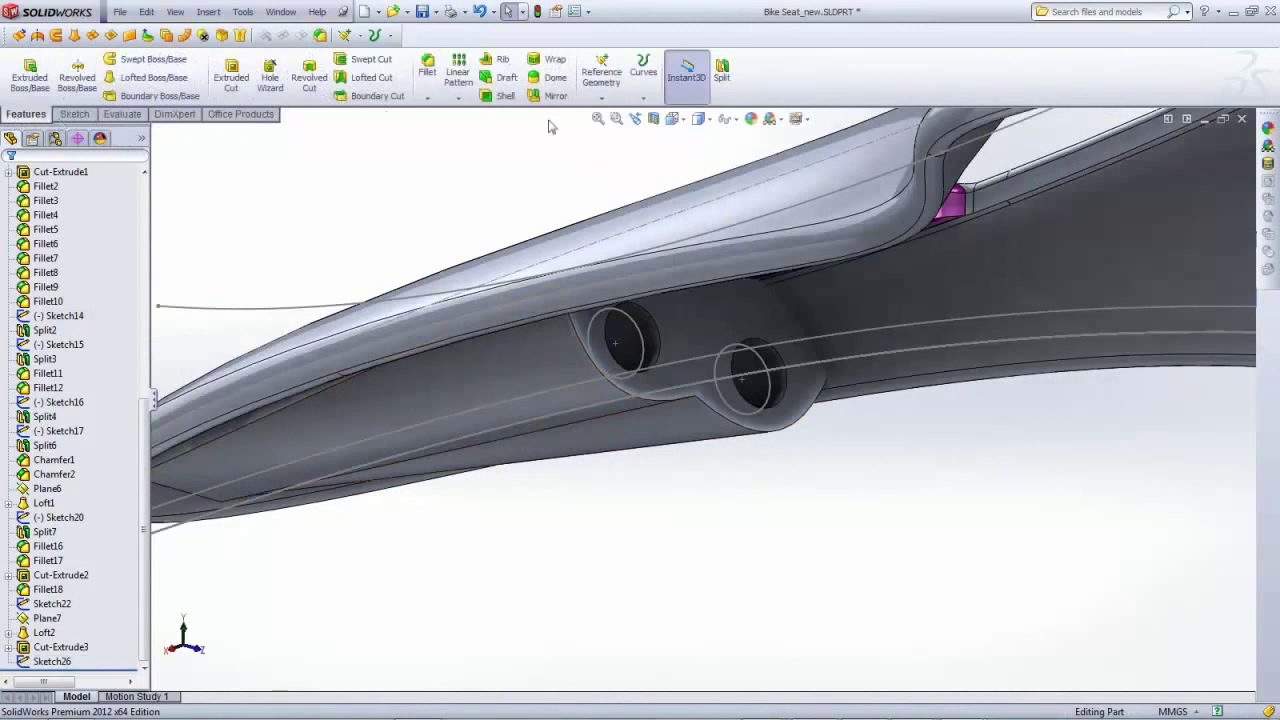
pyautogui.click(427, 72)
pyautogui.click(678, 405)
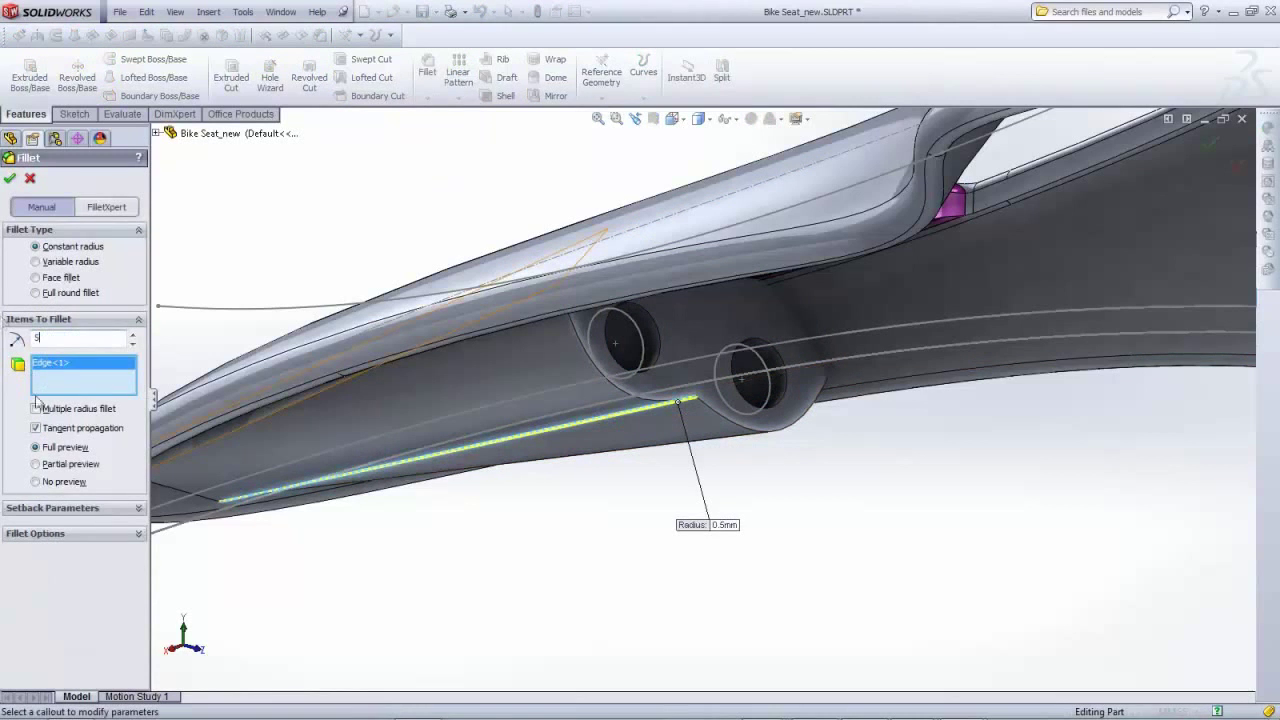
pyautogui.write('5')
pyautogui.press('Return')
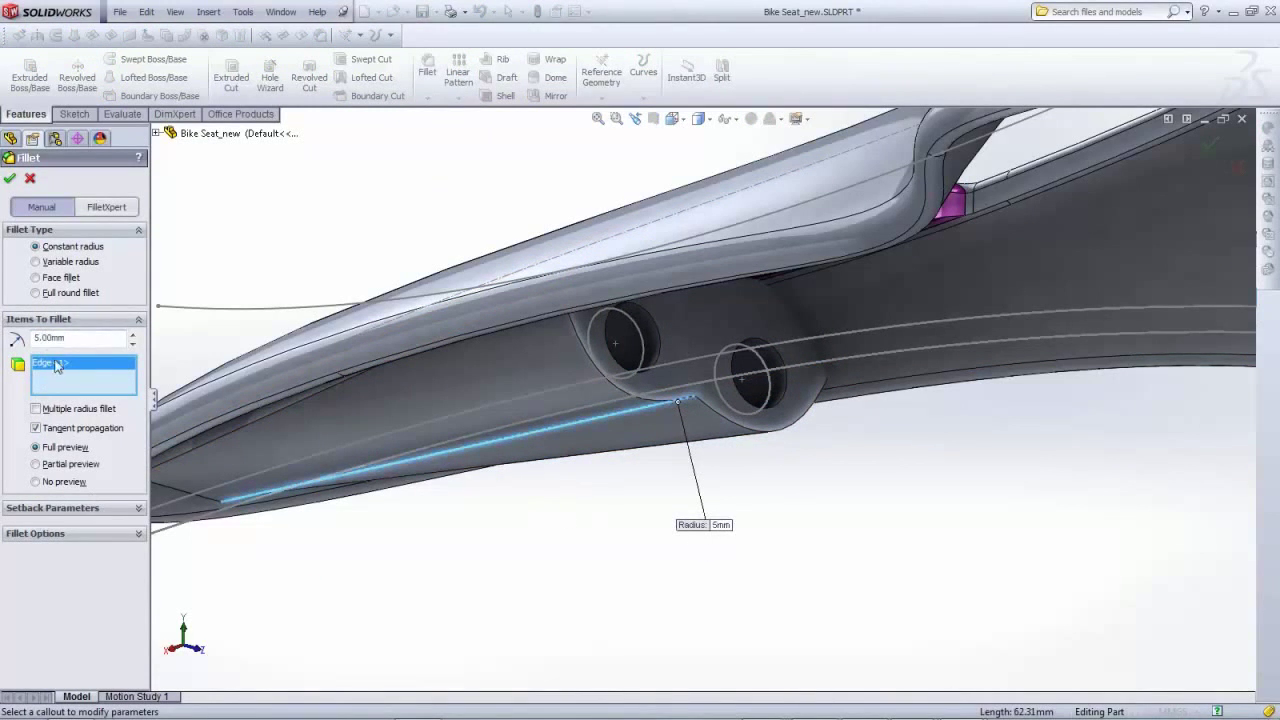
pyautogui.write('2')
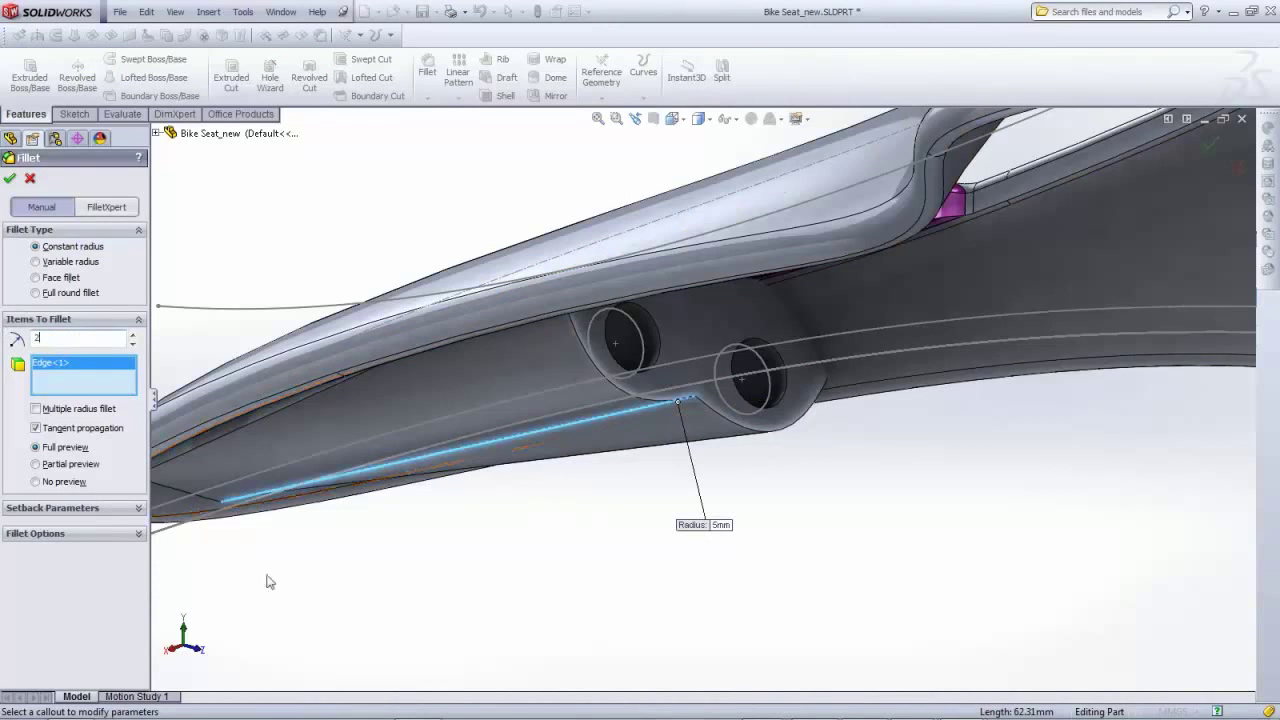
pyautogui.press('Return')
pyautogui.moveTo(548, 540); pyautogui.dragTo(612, 512, button='middle')
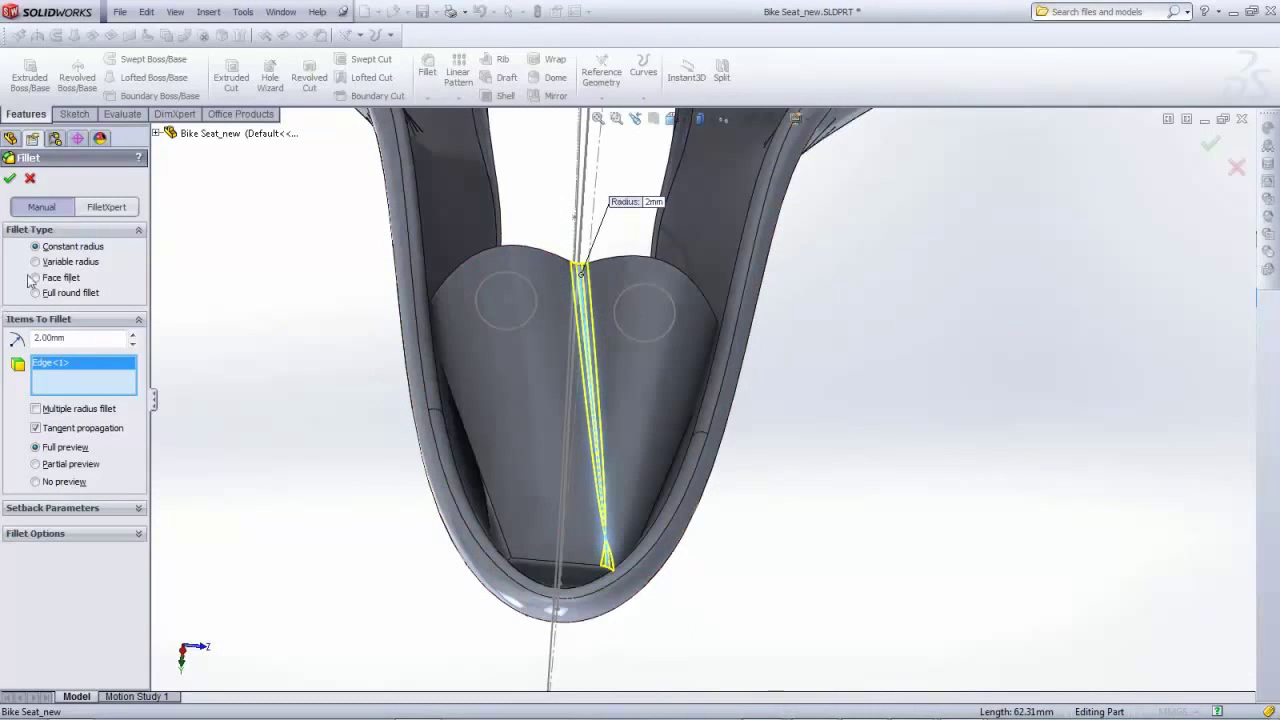
pyautogui.click(10, 180)
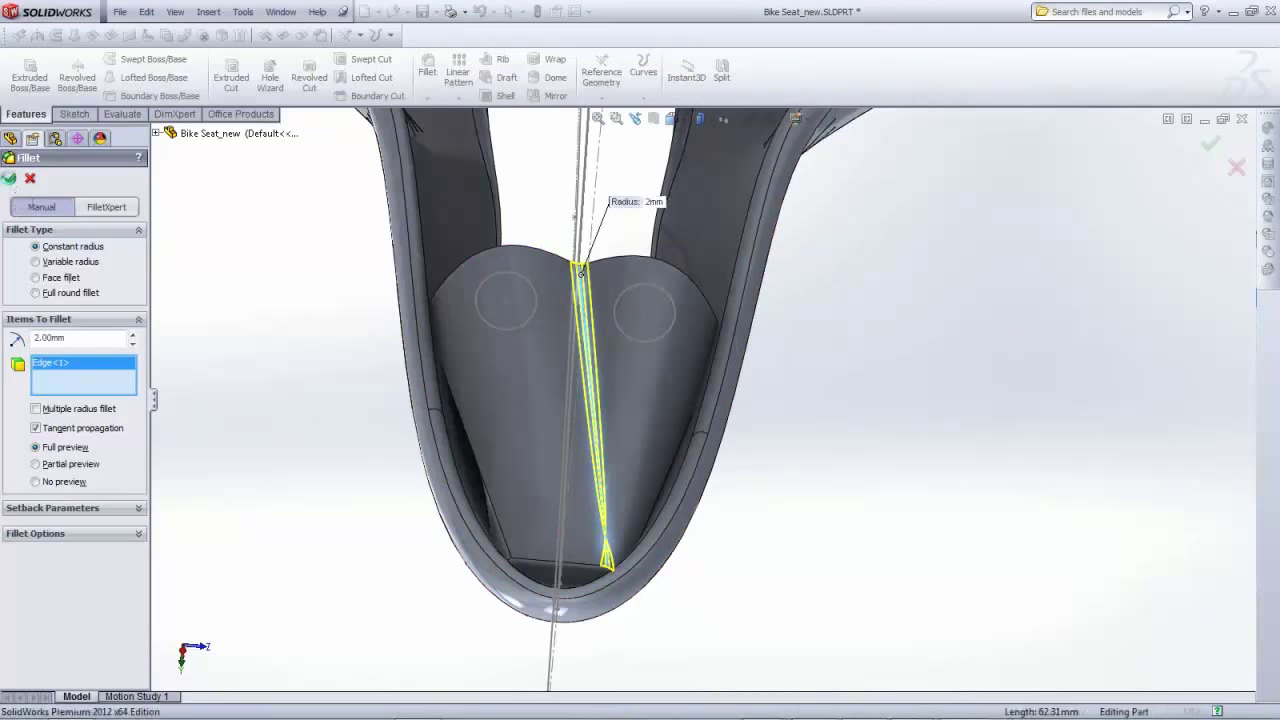
# Edit the Loft2 feature so its connector runs from the groove point between the lobes to the middle of the front profile
pyautogui.click(525, 455)
pyautogui.click(574, 388)
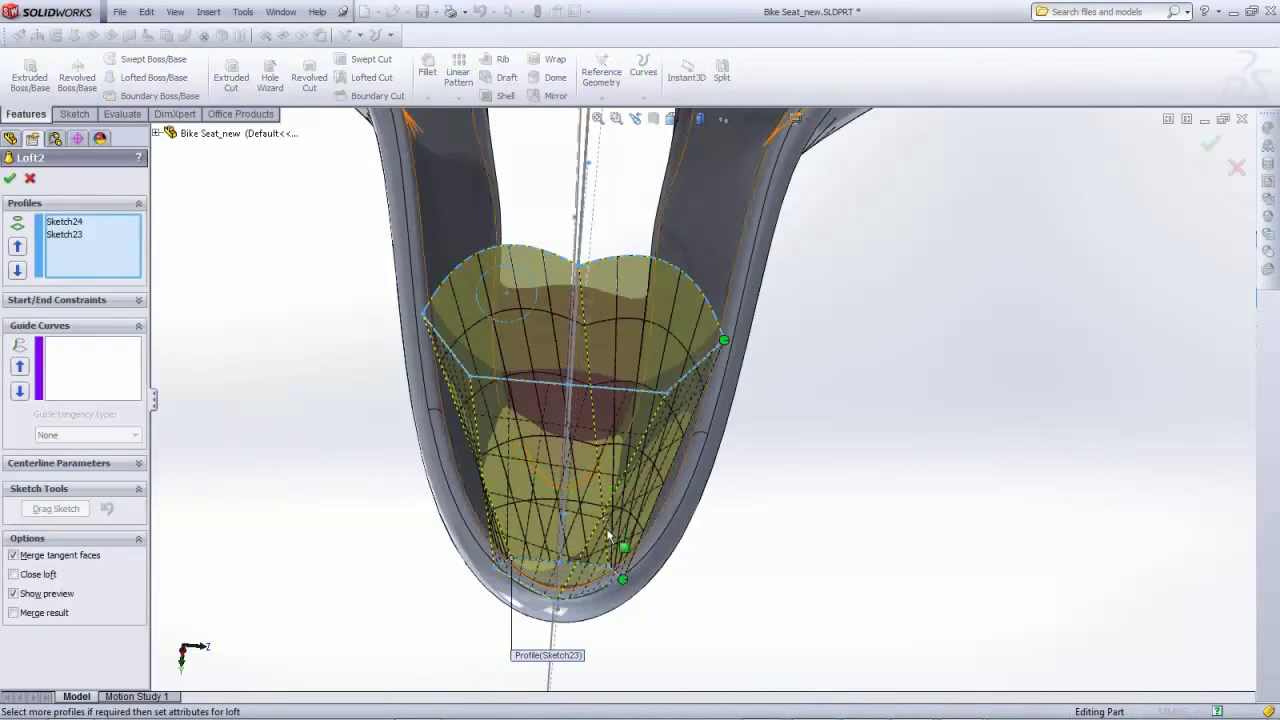
pyautogui.moveTo(622, 580)
pyautogui.mouseDown()
pyautogui.moveTo(578, 575)
pyautogui.moveTo(621, 580)
pyautogui.mouseUp()
pyautogui.moveTo(727, 344); pyautogui.dragTo(573, 276)
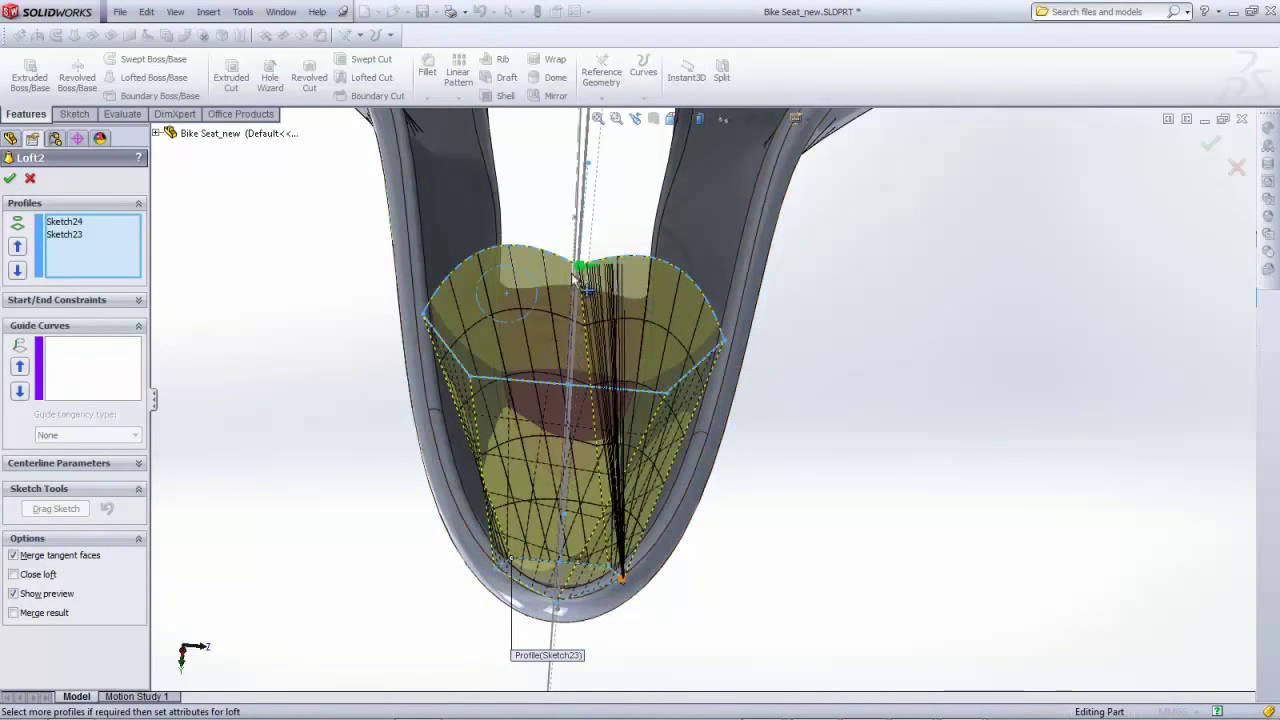
pyautogui.moveTo(619, 577); pyautogui.dragTo(570, 564)
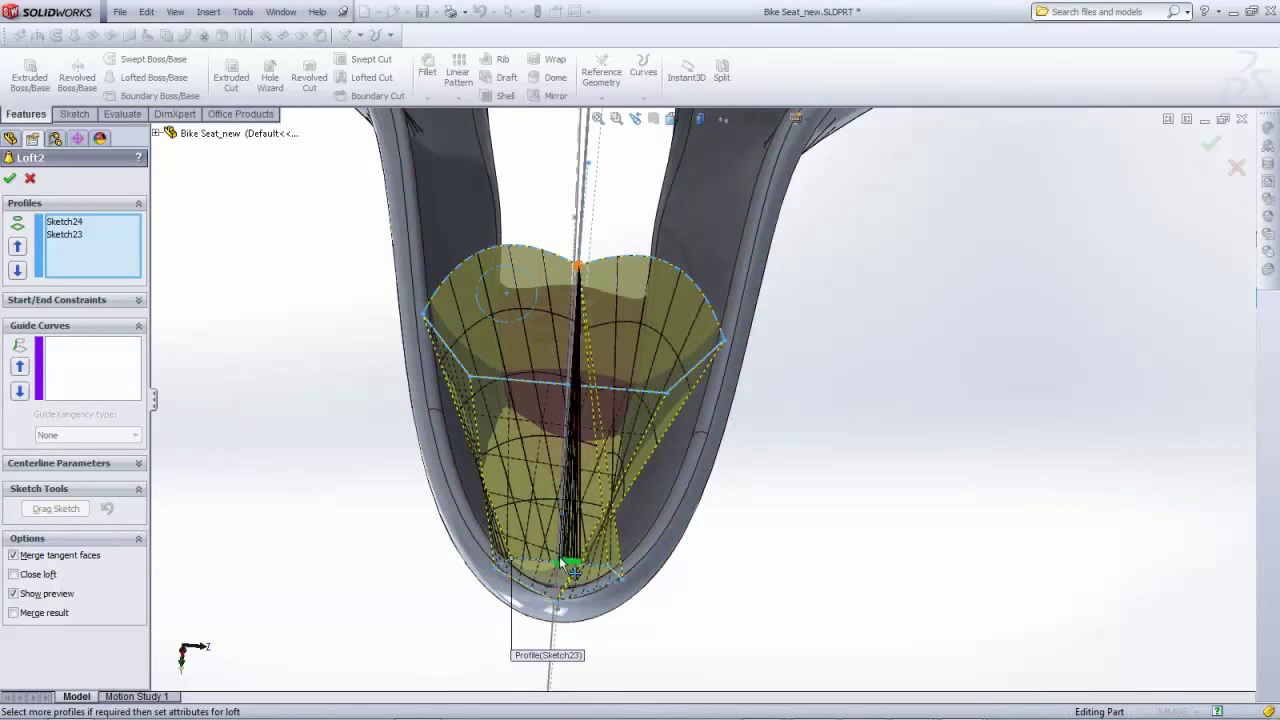
pyautogui.moveTo(677, 580); pyautogui.dragTo(689, 514, button='middle')
pyautogui.click(1210, 147)
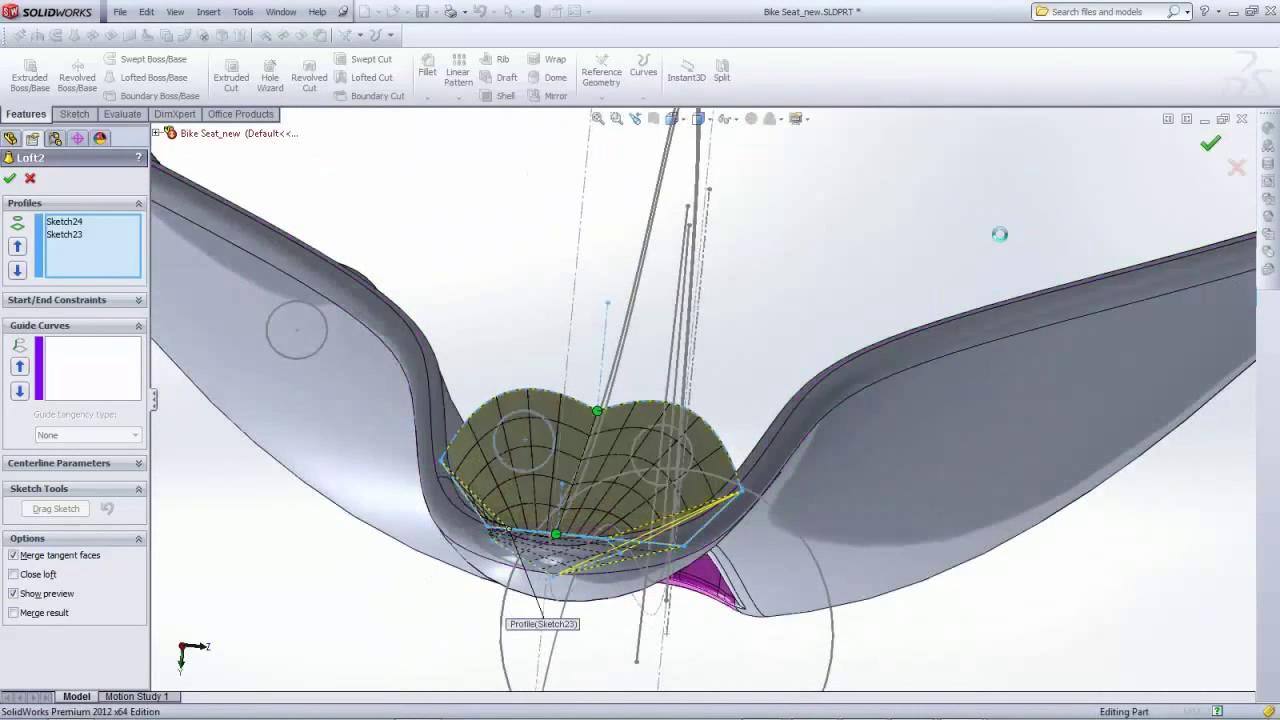
# Edit Fillet19, clear its missing edge reference and select the new groove edge along the middle of the support
pyautogui.moveTo(849, 266); pyautogui.dragTo(693, 616, button='middle')
pyautogui.scroll(3, 833, 338)
pyautogui.scroll(5, 691, 618)
pyautogui.scroll(-1, 146, 640)
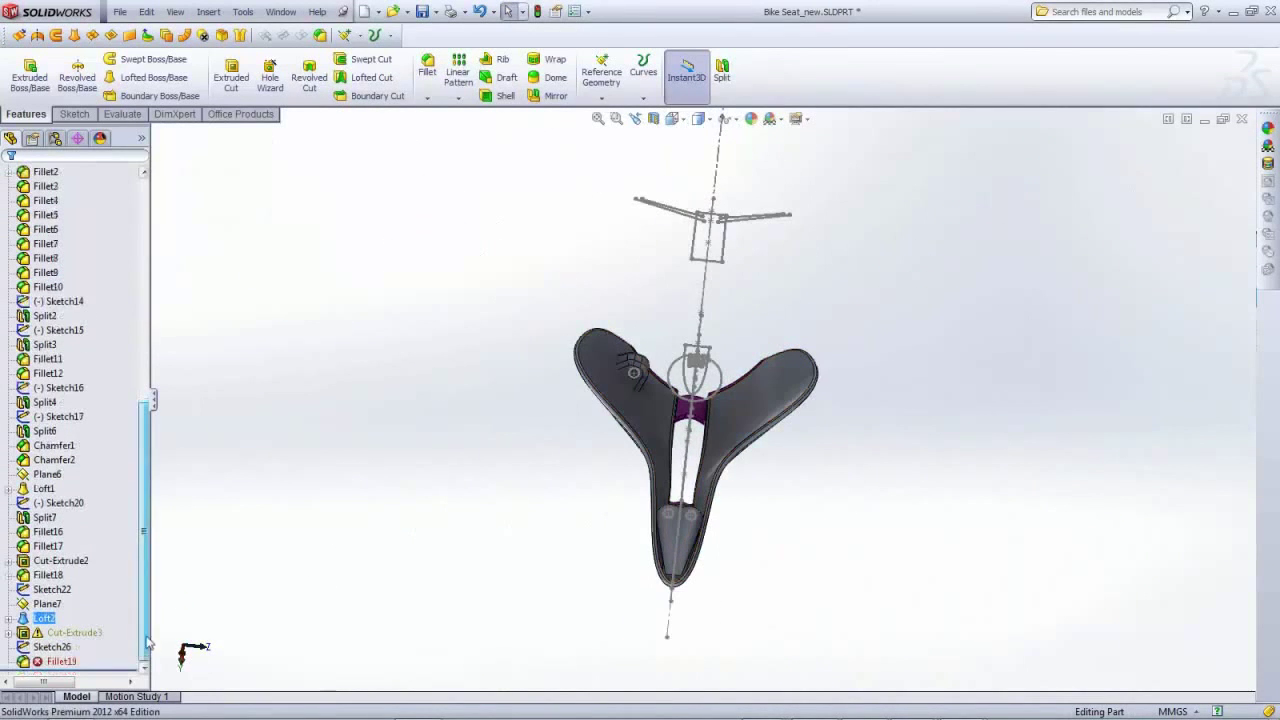
pyautogui.click(24, 664)
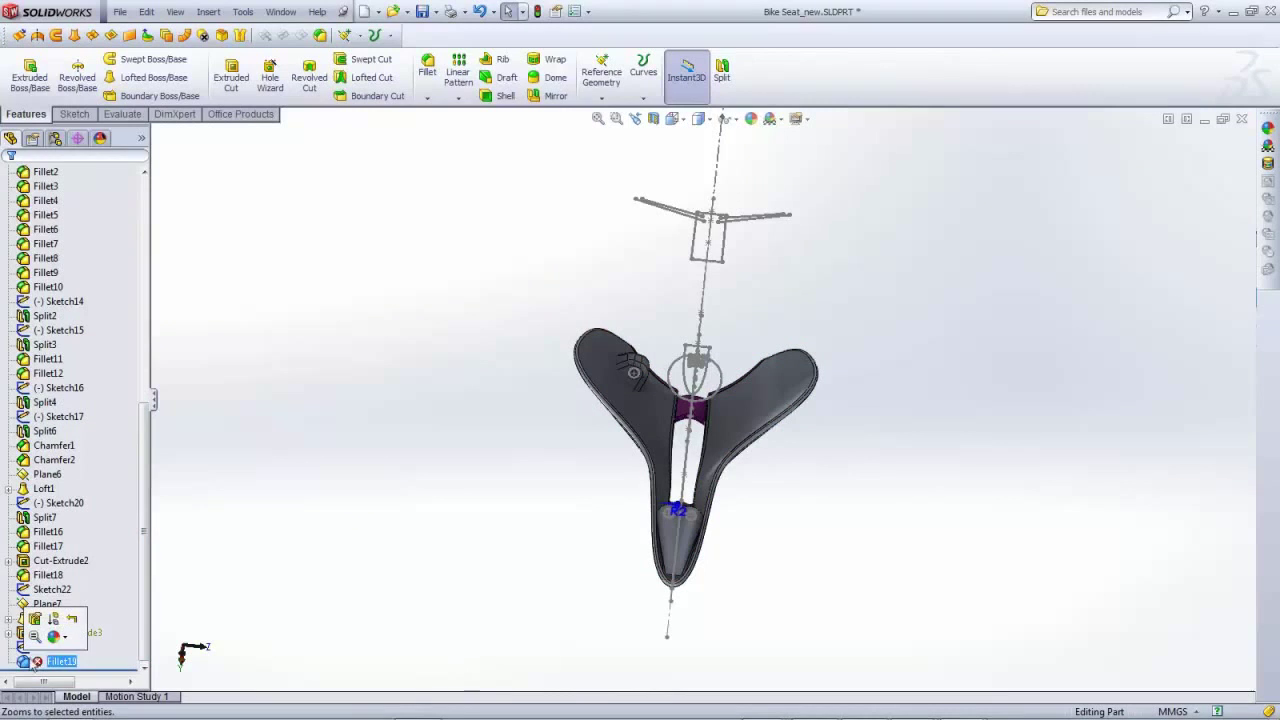
pyautogui.click(35, 618)
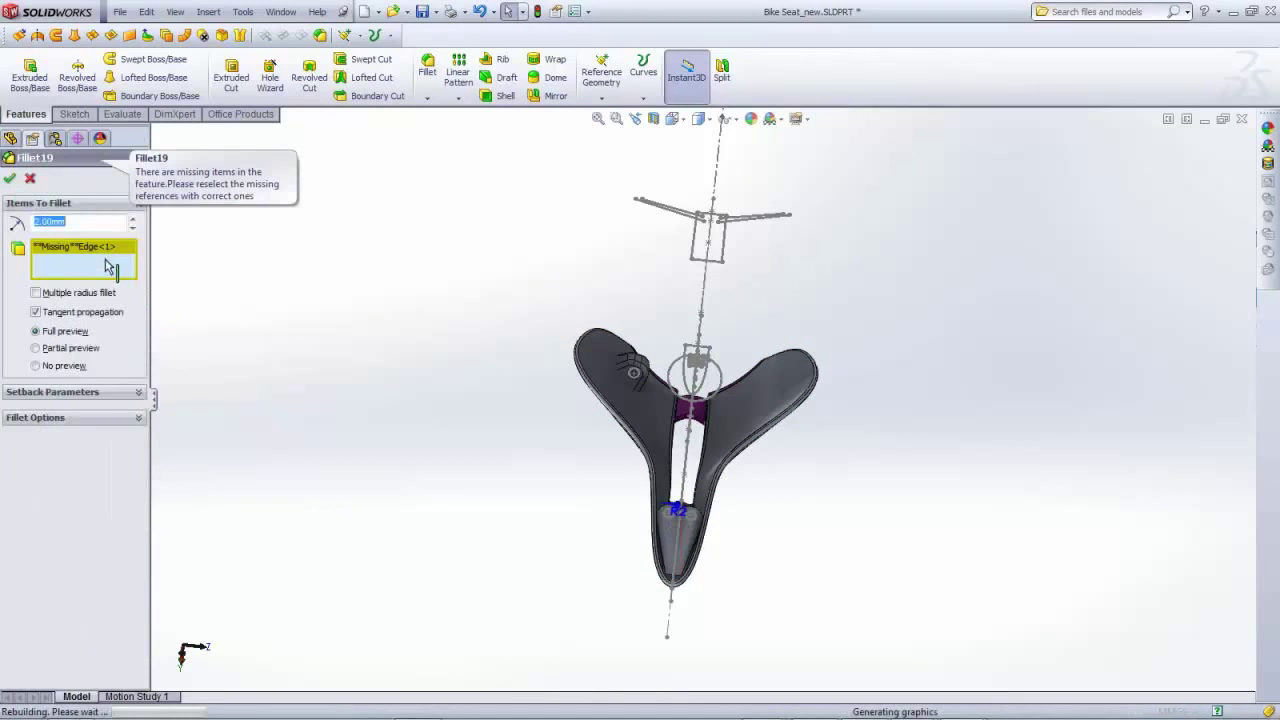
pyautogui.rightClick(110, 268)
pyautogui.click(171, 264)
pyautogui.scroll(-6, 650, 570)
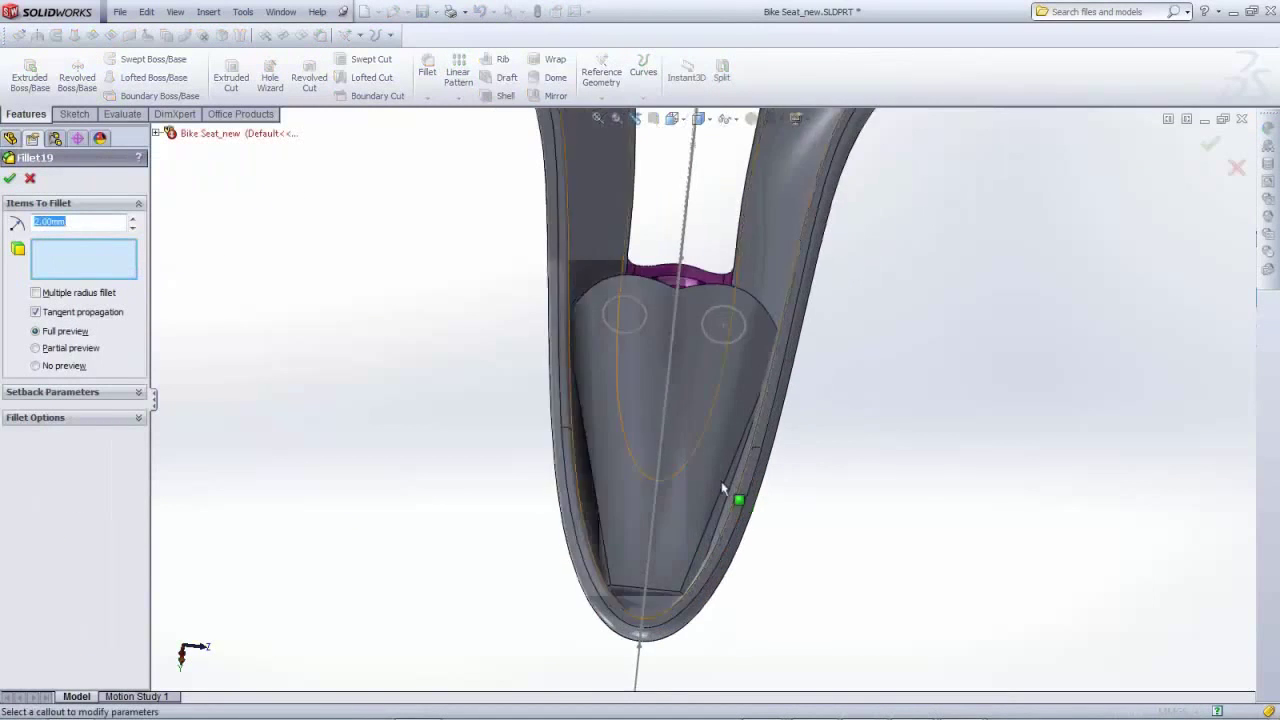
pyautogui.moveTo(721, 481); pyautogui.dragTo(621, 522, button='middle')
pyautogui.scroll(-3, 621, 522)
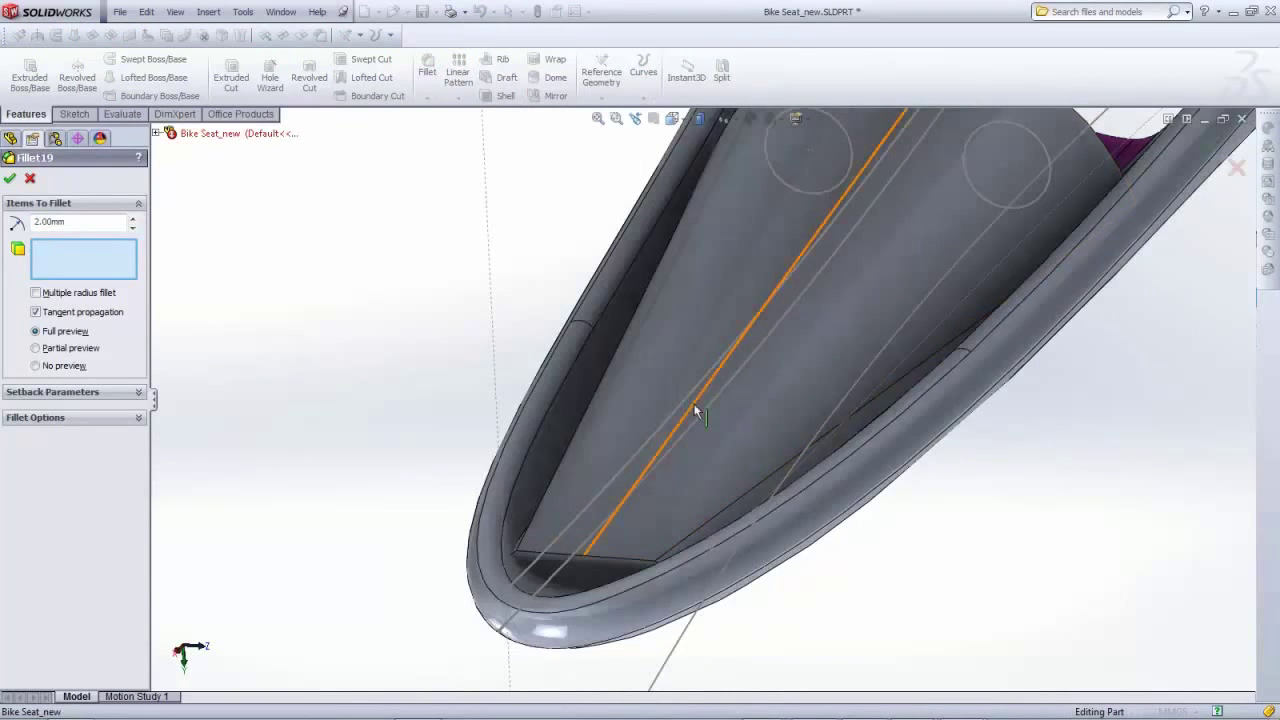
pyautogui.click(694, 405)
# Set the groove fillet's radius to 10 mm and accept the fillet
pyautogui.scroll(3, 702, 412)
pyautogui.moveTo(704, 419); pyautogui.dragTo(713, 414, button='middle')
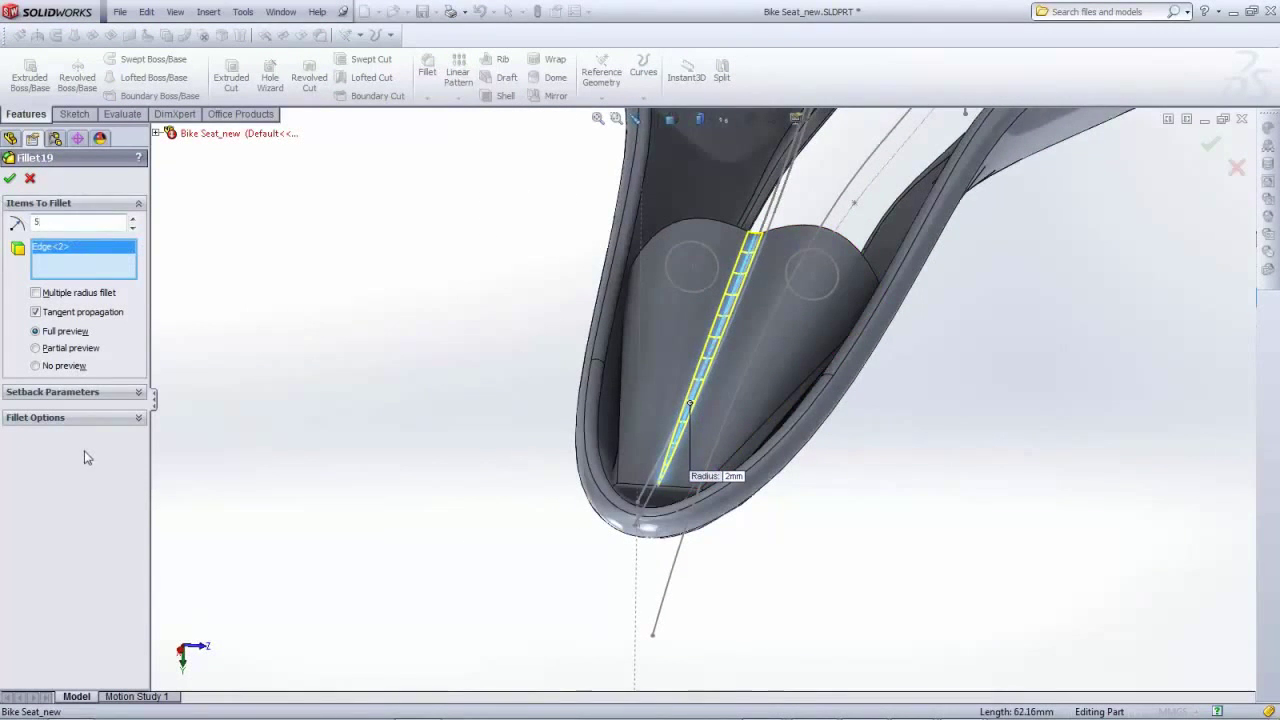
pyautogui.press('Return')
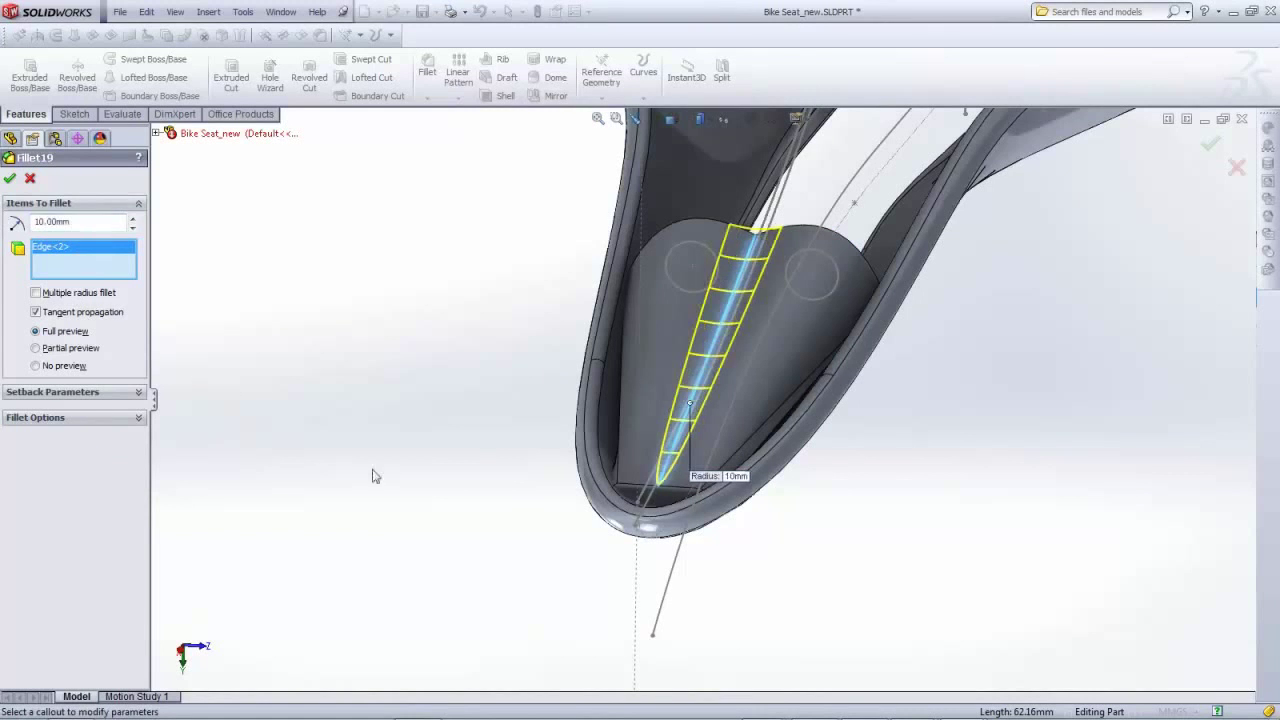
pyautogui.moveTo(422, 478); pyautogui.dragTo(433, 498, button='middle')
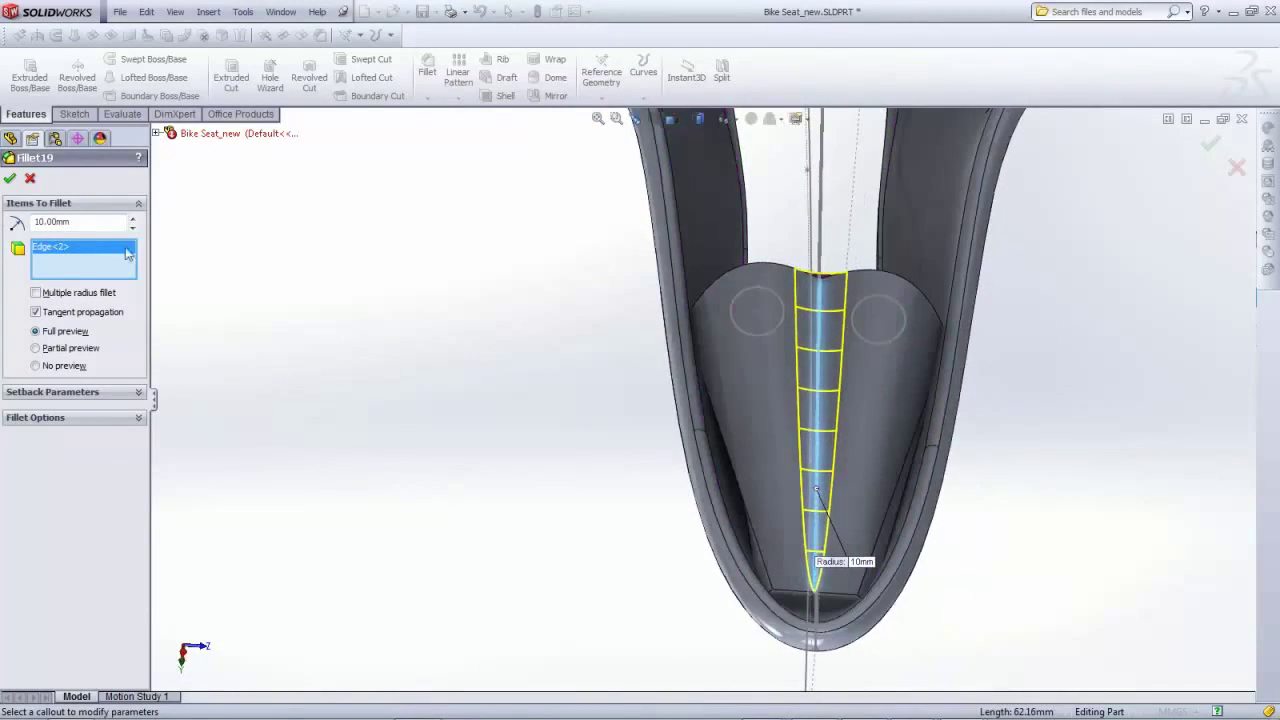
pyautogui.click(9, 180)
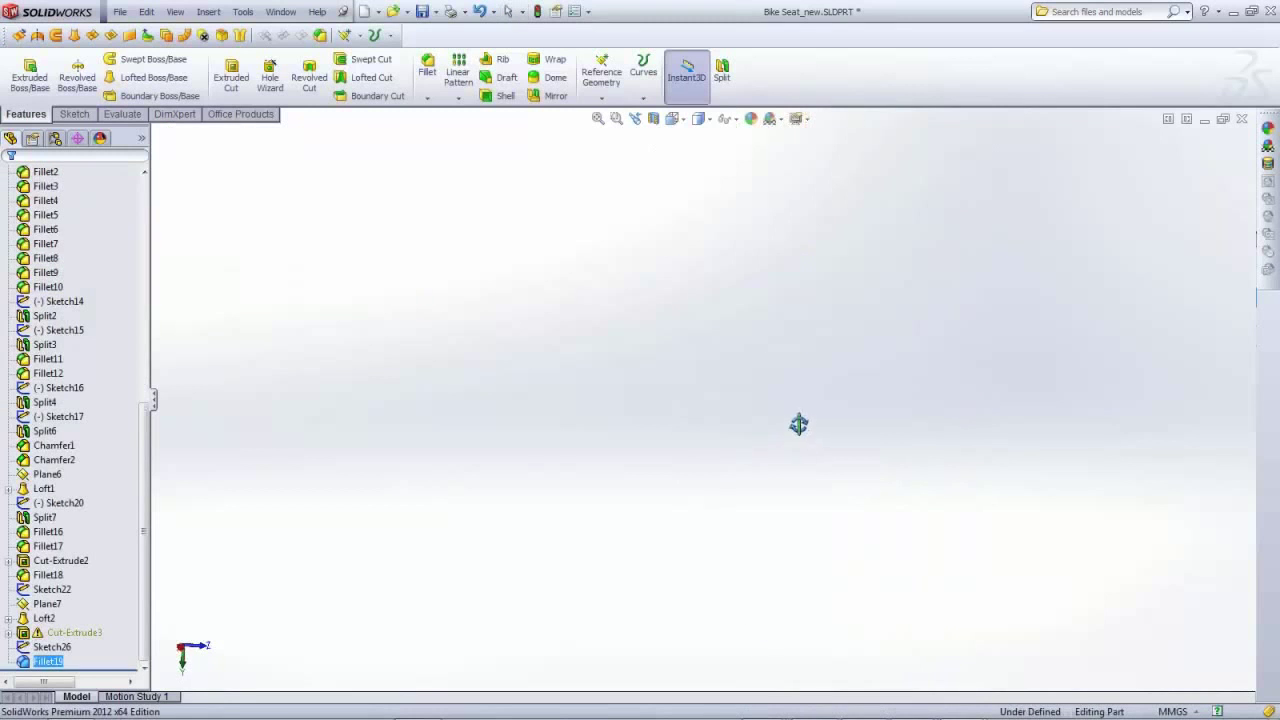
# Fillet the two short corner edges at the support's narrow nose end with a 2 mm radius
pyautogui.click(675, 120)
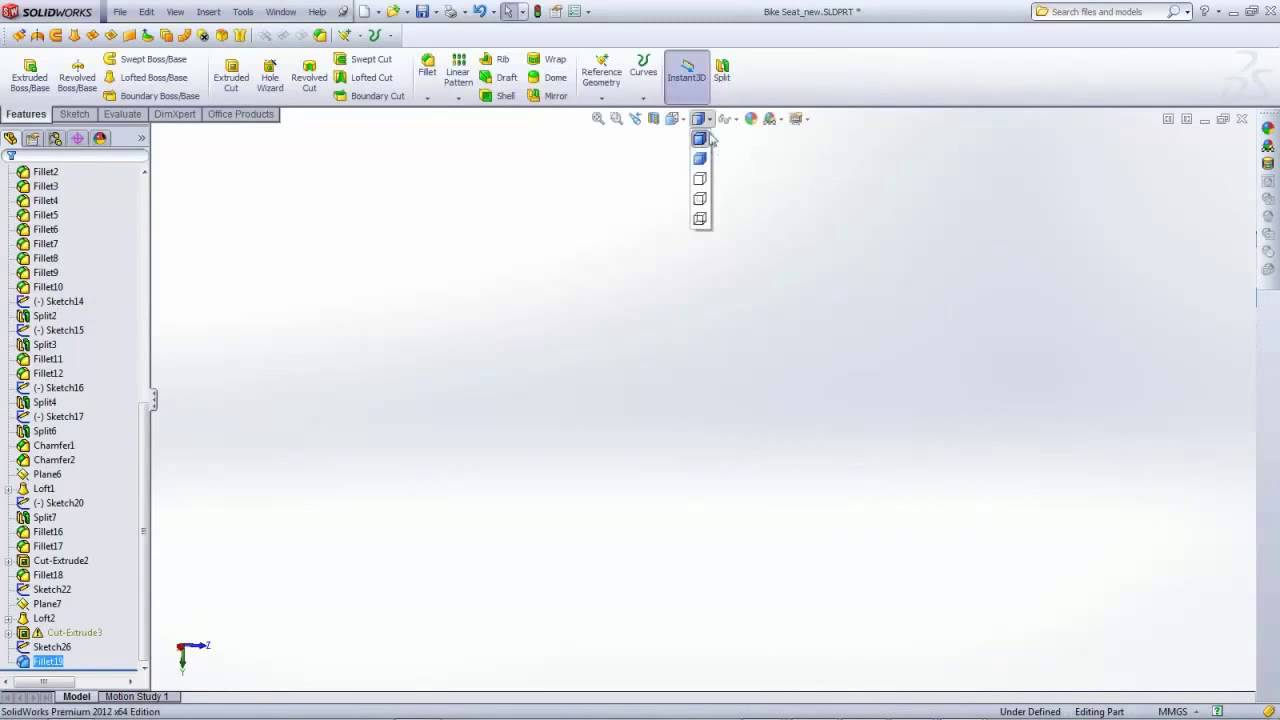
pyautogui.click(695, 178)
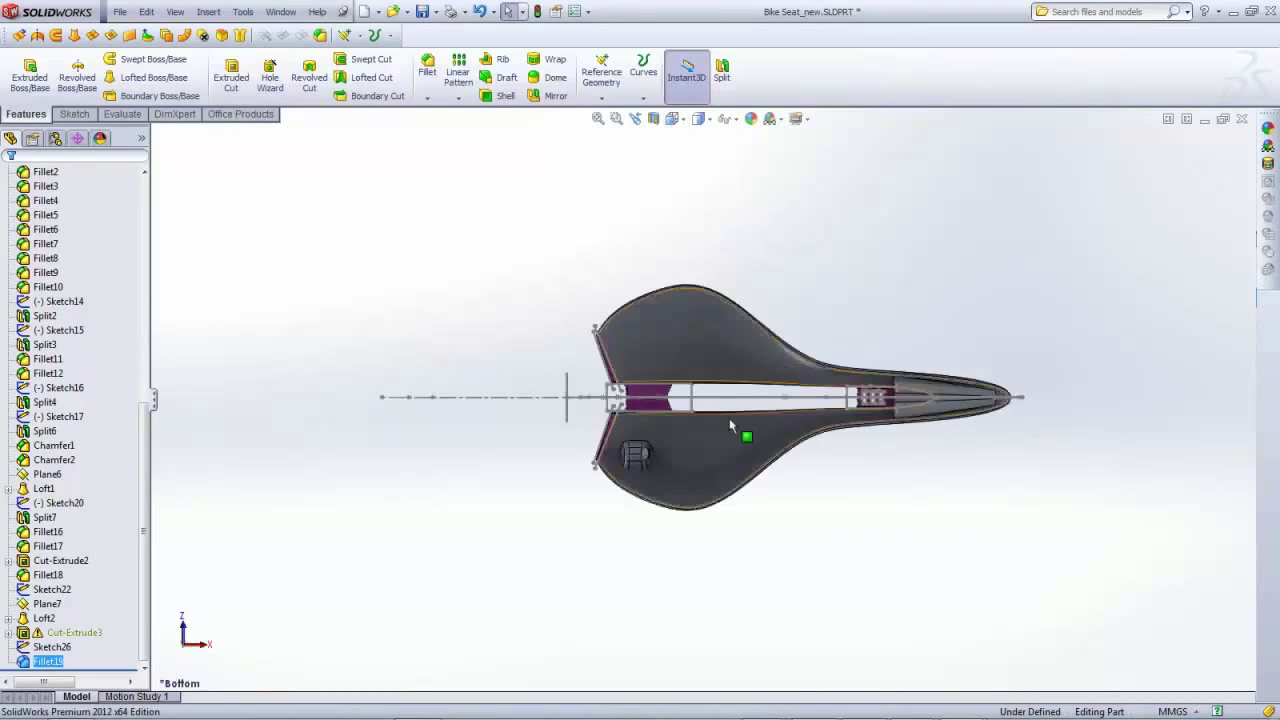
pyautogui.scroll(-4, 737, 425)
pyautogui.moveTo(1048, 417); pyautogui.dragTo(920, 309, button='middle')
pyautogui.scroll(-6, 937, 471)
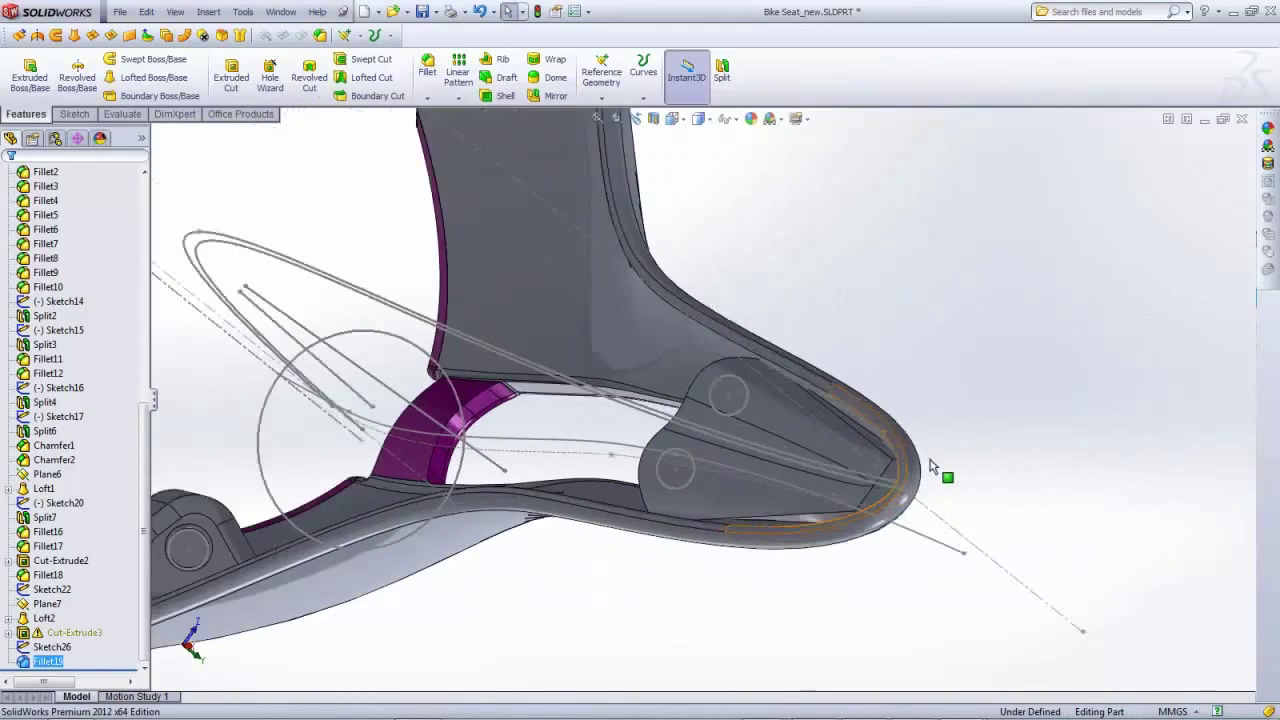
pyautogui.scroll(-3, 882, 427)
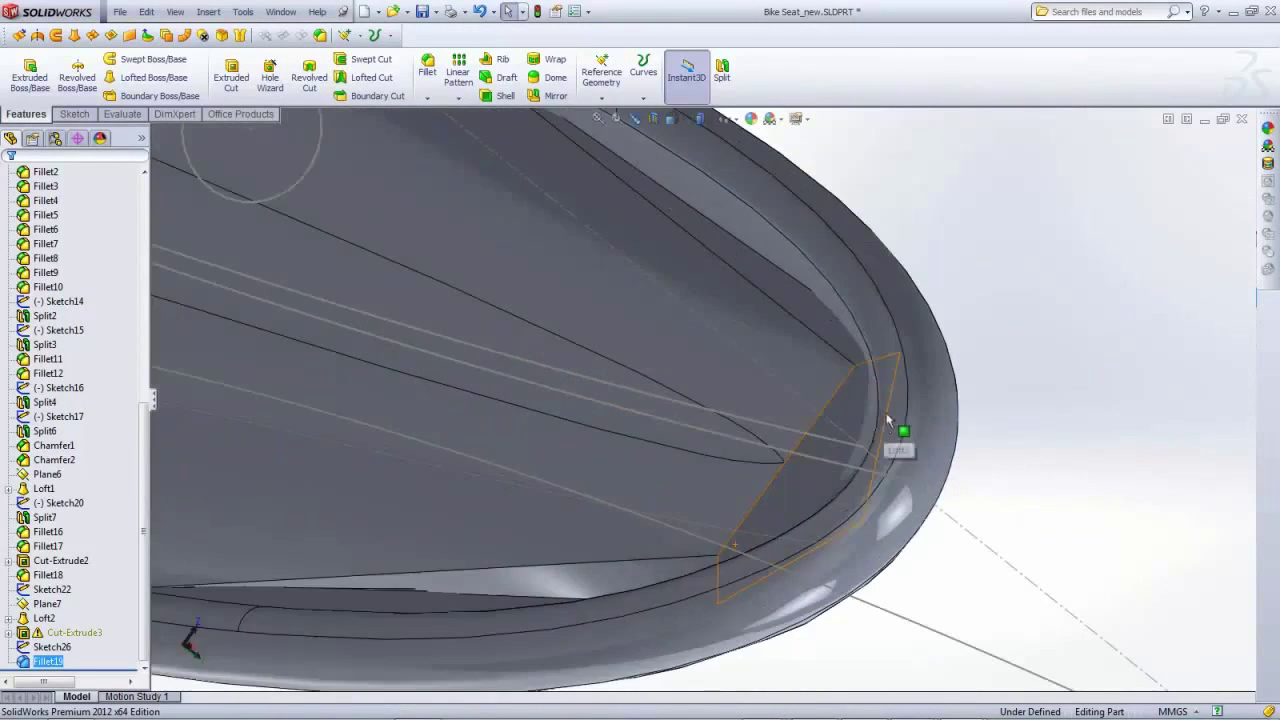
pyautogui.click(427, 68)
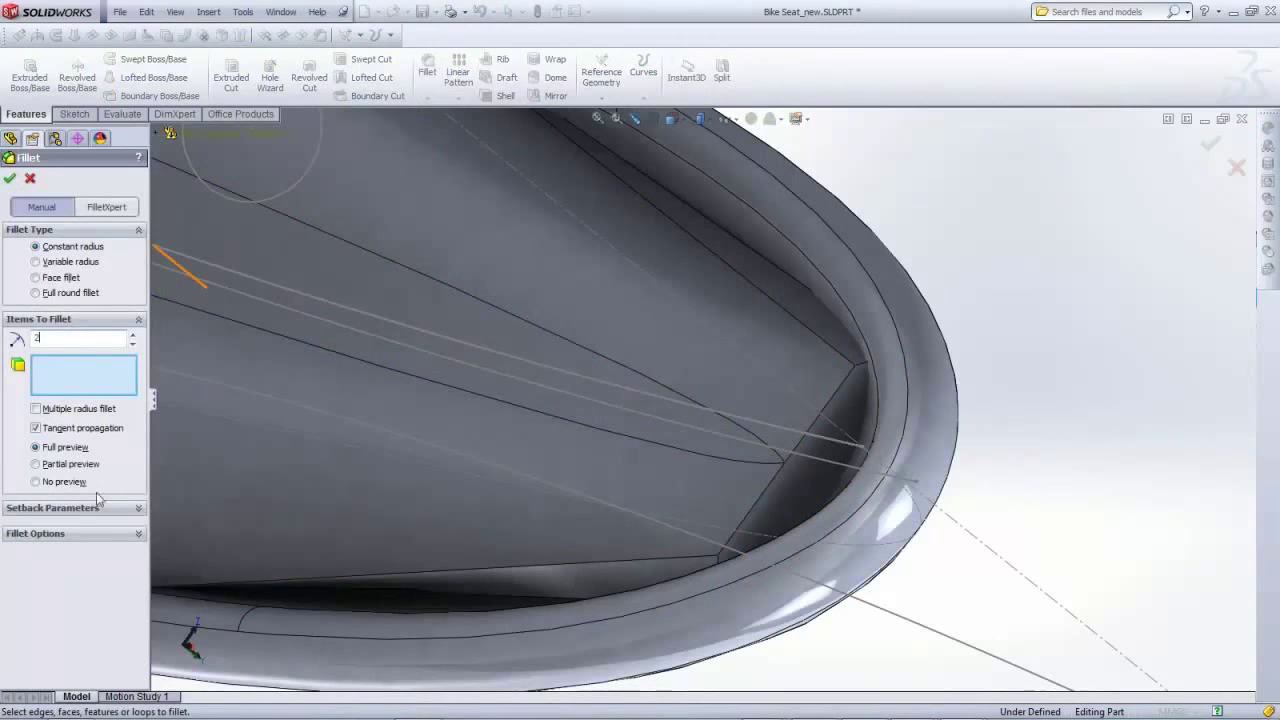
pyautogui.click(716, 566)
pyautogui.click(866, 372)
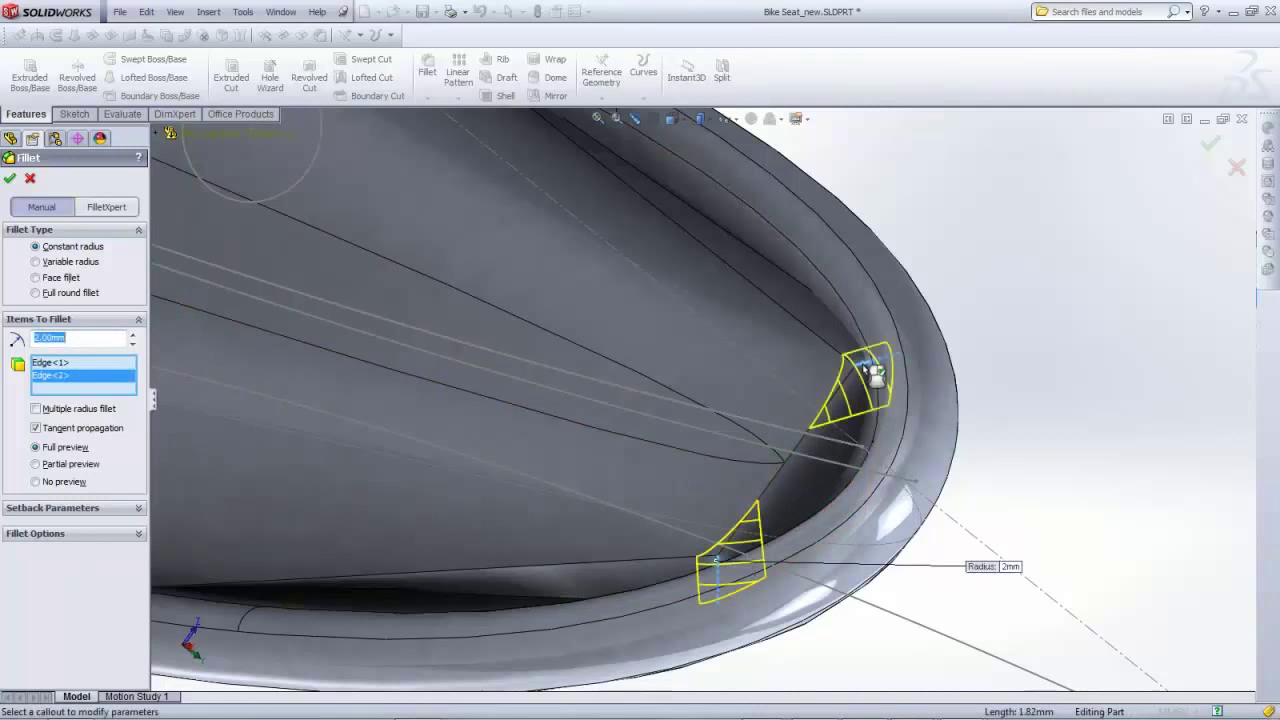
pyautogui.moveTo(866, 372); pyautogui.dragTo(977, 400, button='middle')
pyautogui.click(10, 180)
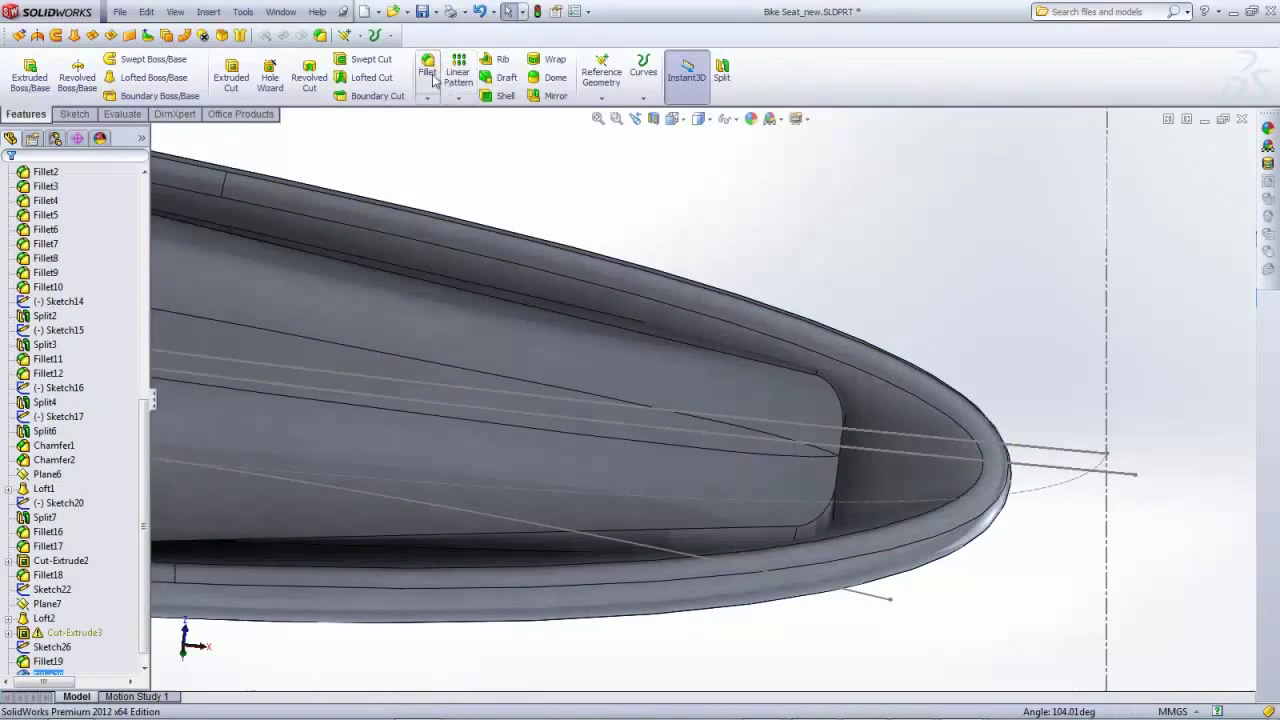
# Fillet the tangent edge running along the support's sides and around its nose end with a 2 mm radius
pyautogui.click(427, 70)
pyautogui.click(708, 351)
pyautogui.click(708, 351)
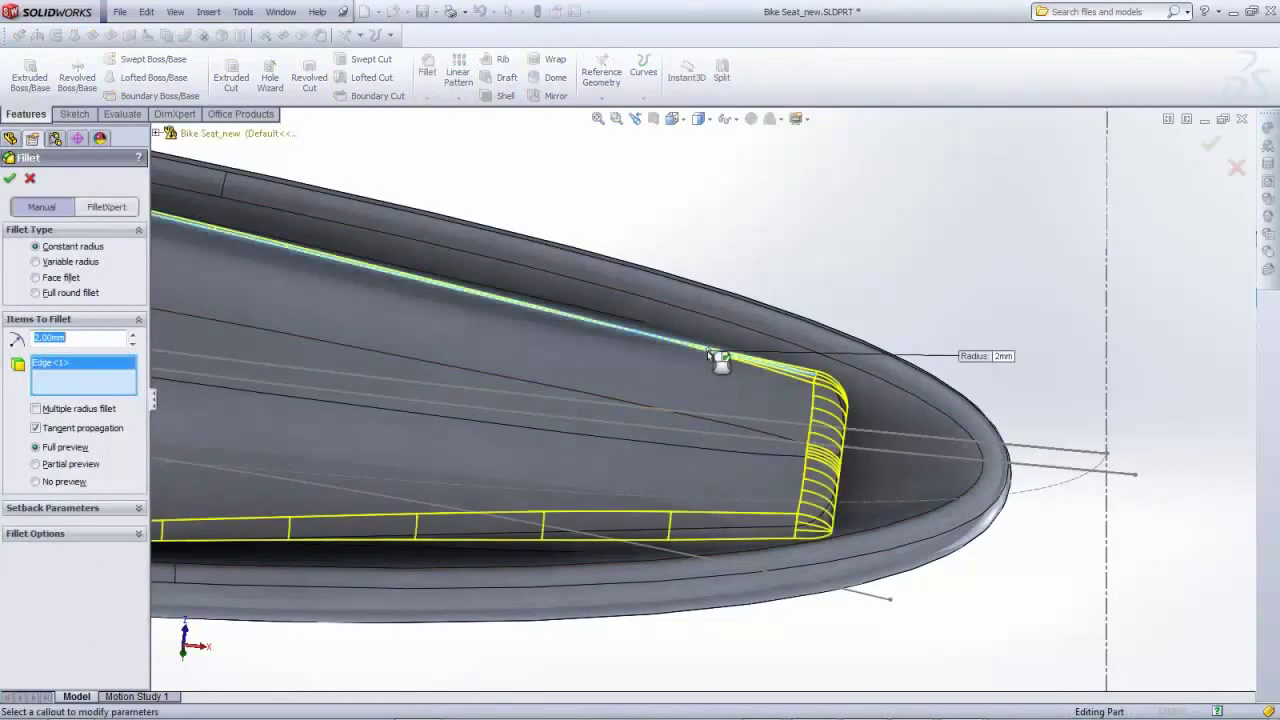
pyautogui.moveTo(714, 357); pyautogui.dragTo(560, 400, button='middle')
pyautogui.click(9, 178)
# Start a constant-radius fillet with a 0.5 mm radius
pyautogui.moveTo(883, 302); pyautogui.dragTo(771, 302, button='middle')
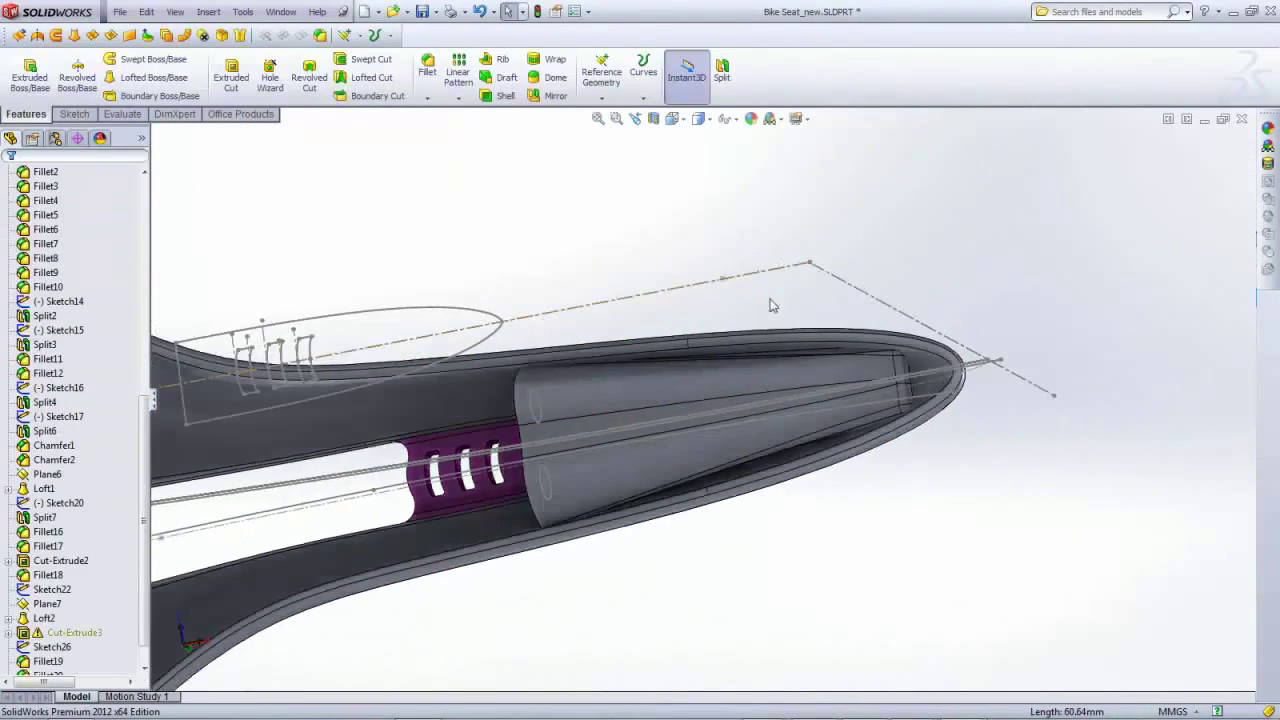
pyautogui.rightClick(580, 387)
pyautogui.moveTo(586, 271); pyautogui.dragTo(545, 310, button='middle')
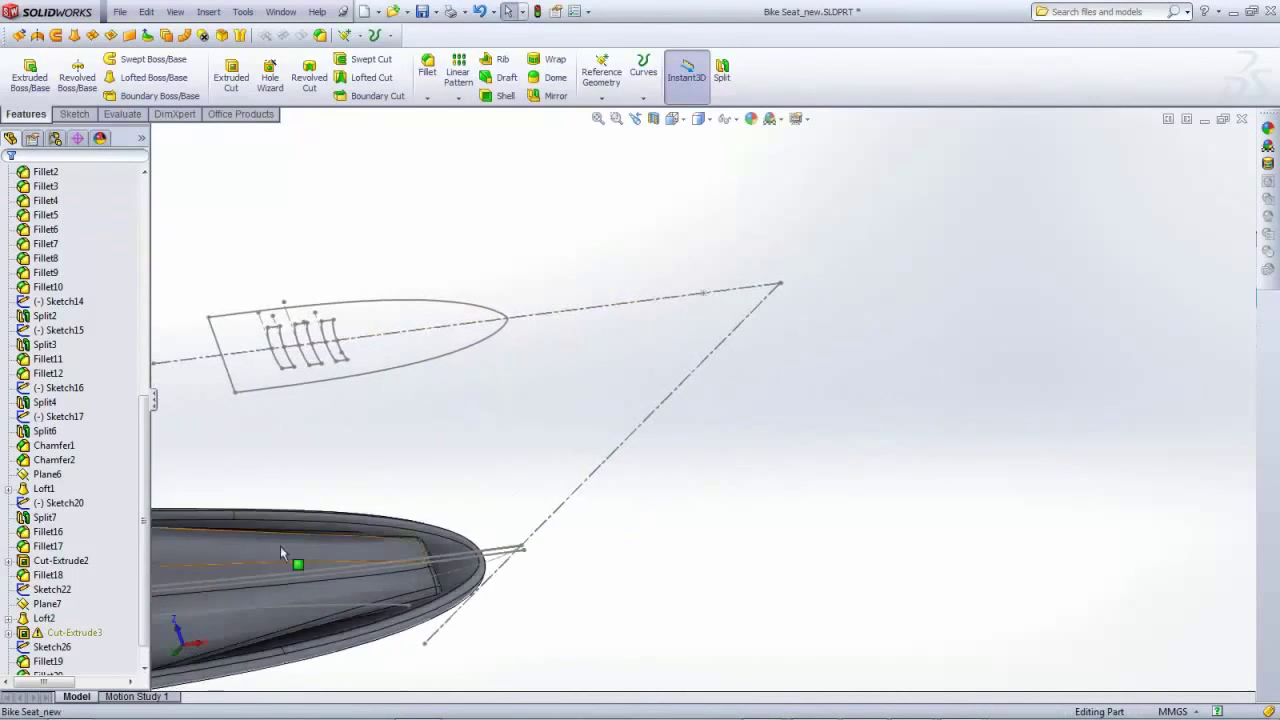
pyautogui.scroll(1, 280, 548)
pyautogui.scroll(-3, 252, 557)
pyautogui.scroll(3, 252, 557)
pyautogui.scroll(-7, 365, 482)
pyautogui.moveTo(452, 440); pyautogui.dragTo(560, 420, button='middle')
pyautogui.click(427, 68)
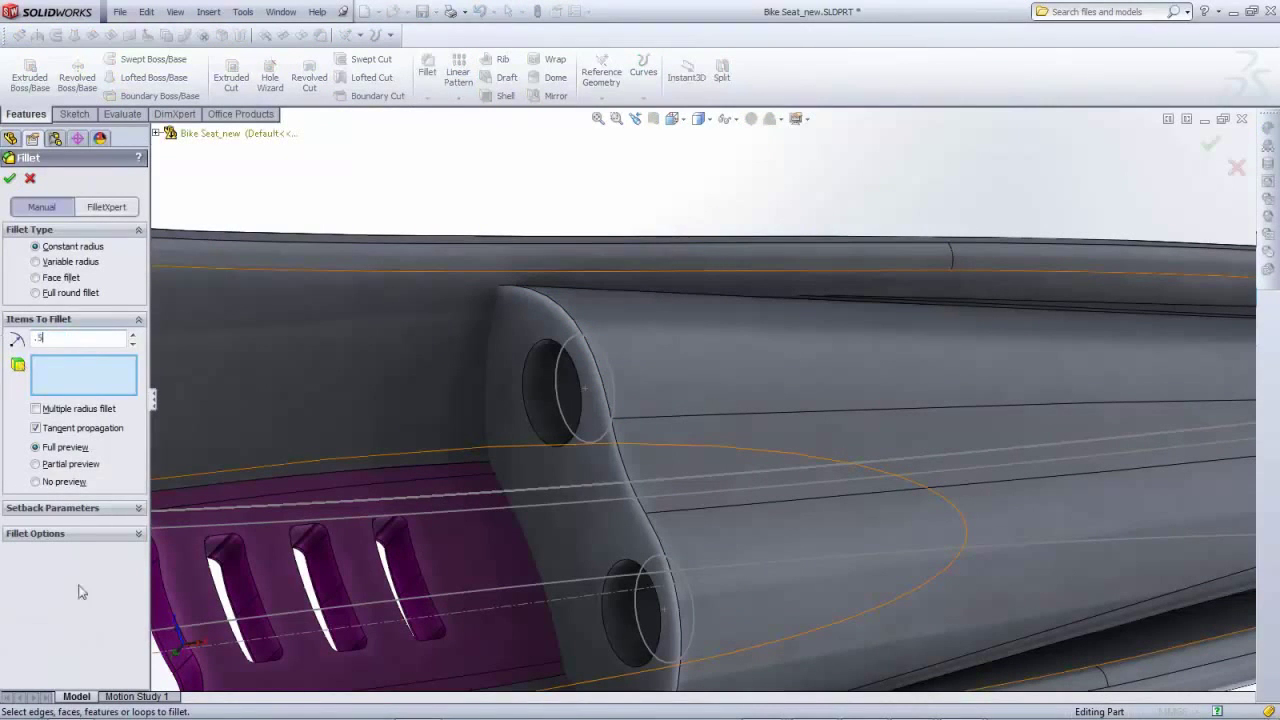
# Fillet the outer edge of the nose block's end face and the rims of its two holes with a 0.5 mm radius
pyautogui.click(572, 320)
pyautogui.click(538, 368)
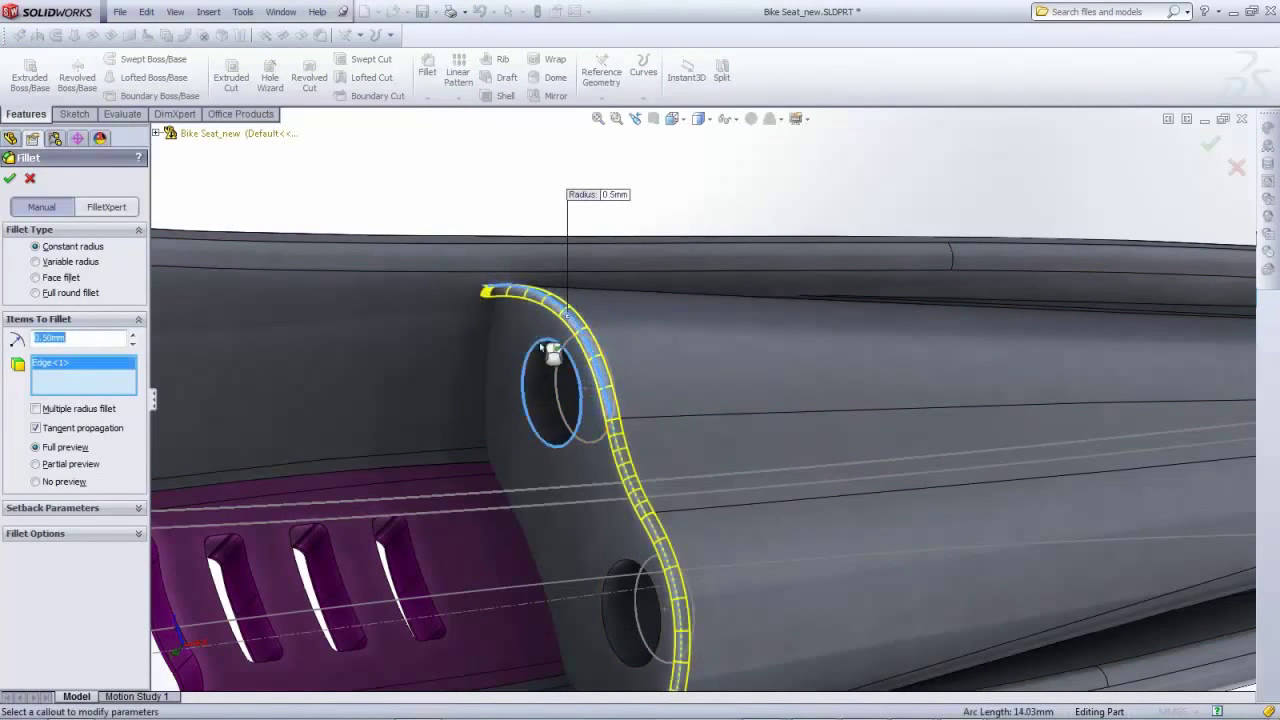
pyautogui.click(616, 604)
pyautogui.click(600, 588)
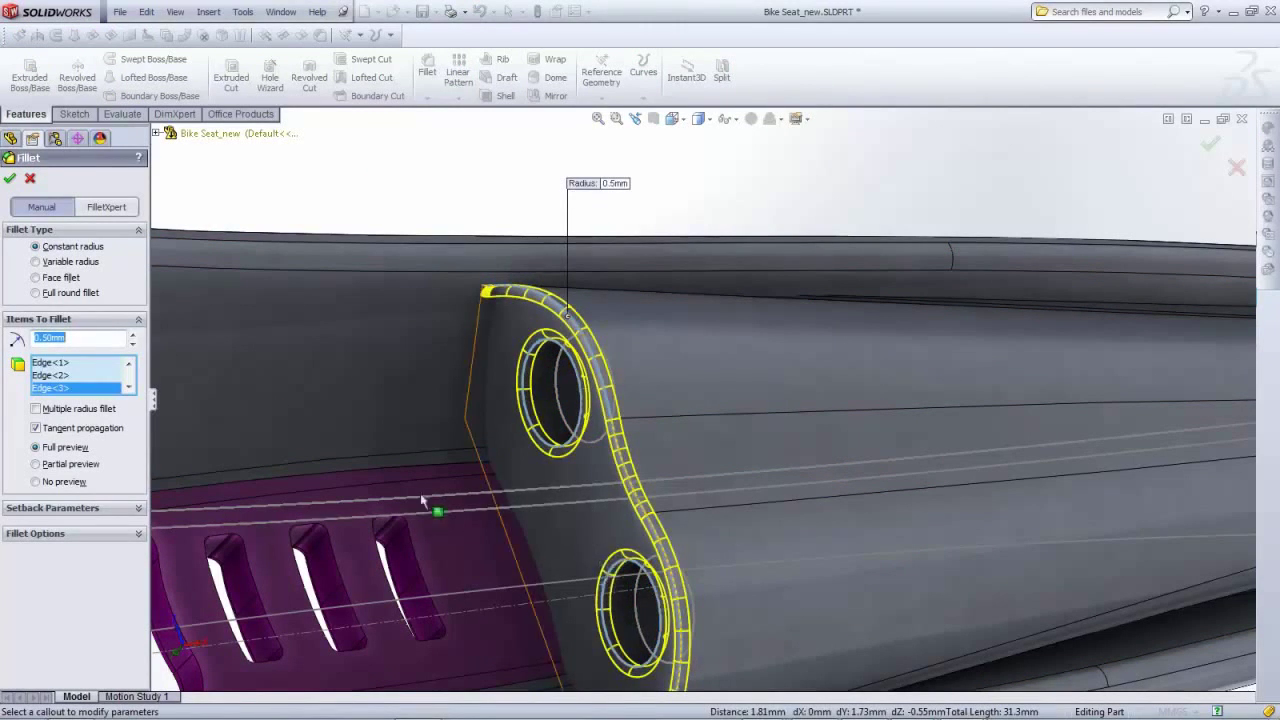
pyautogui.click(9, 179)
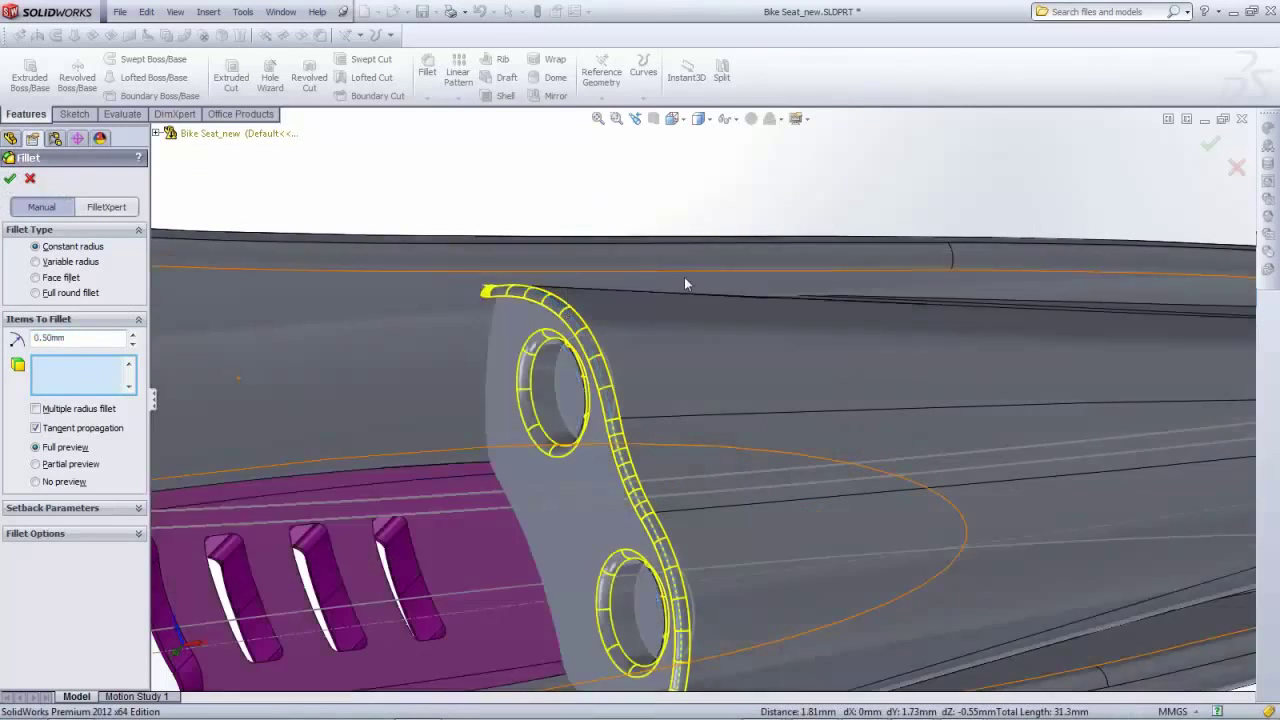
# Colour the whole two-hole nose block body magenta, RGB 192, 0, 192
pyautogui.scroll(5, 685, 279)
pyautogui.rightClick(710, 378)
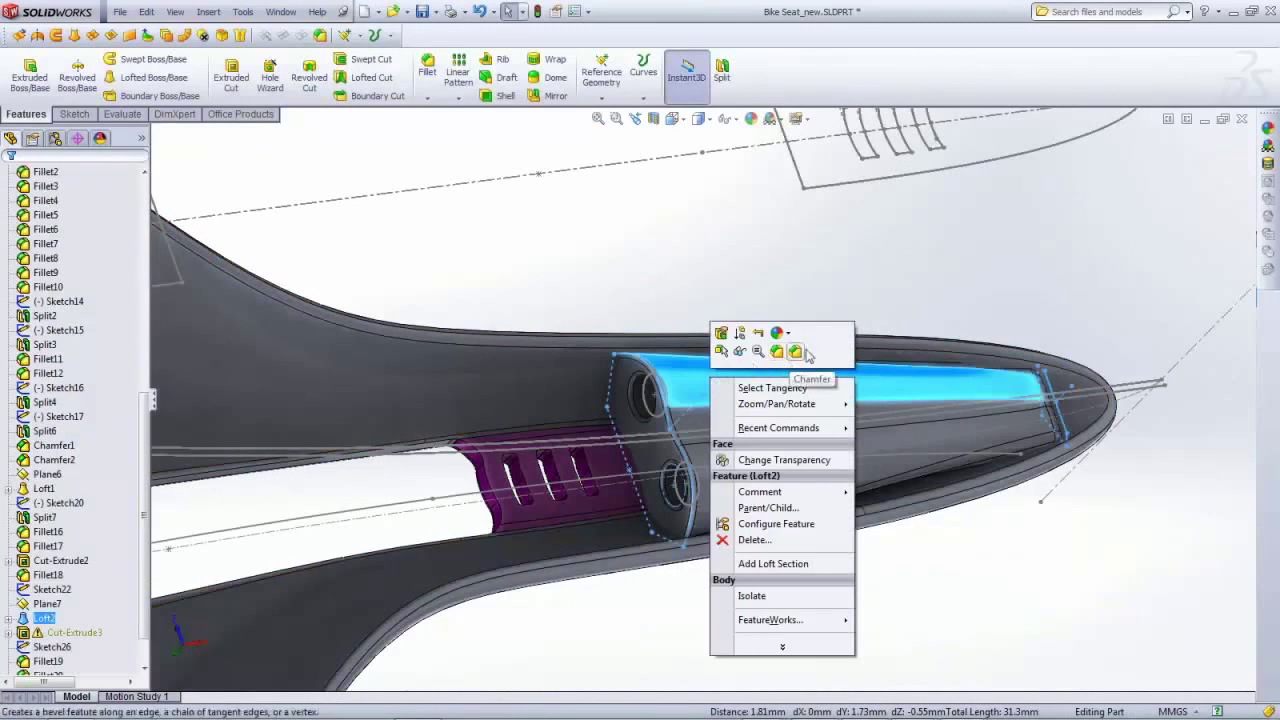
pyautogui.click(781, 332)
pyautogui.click(806, 394)
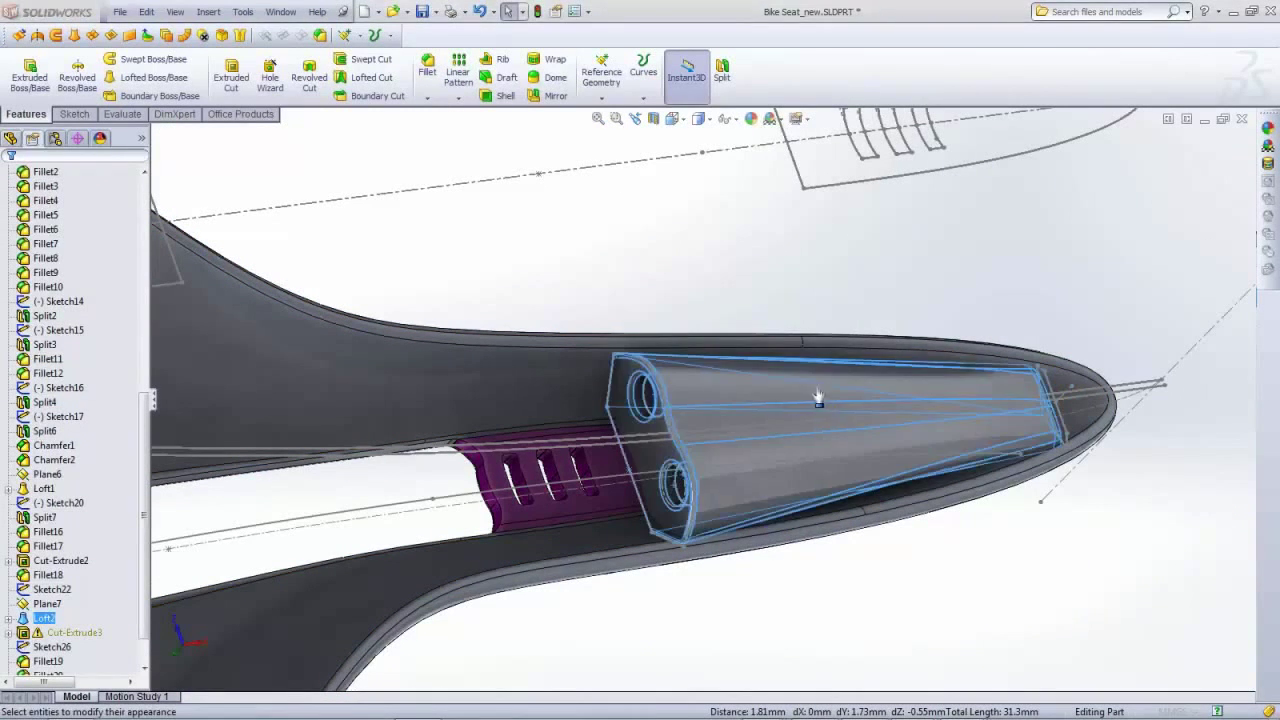
pyautogui.click(100, 511)
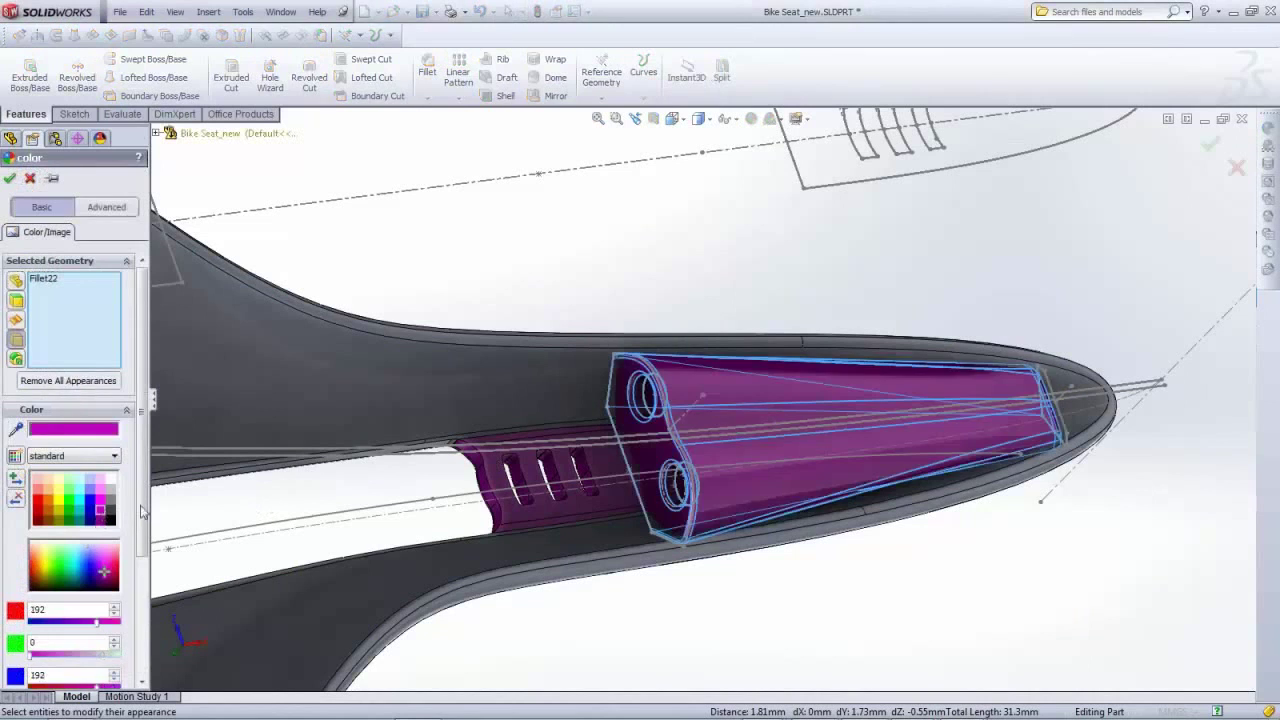
pyautogui.click(8, 178)
# Apply the same magenta colour to the small lofted boss body on the underside of the seat's rear
pyautogui.scroll(5, 584, 285)
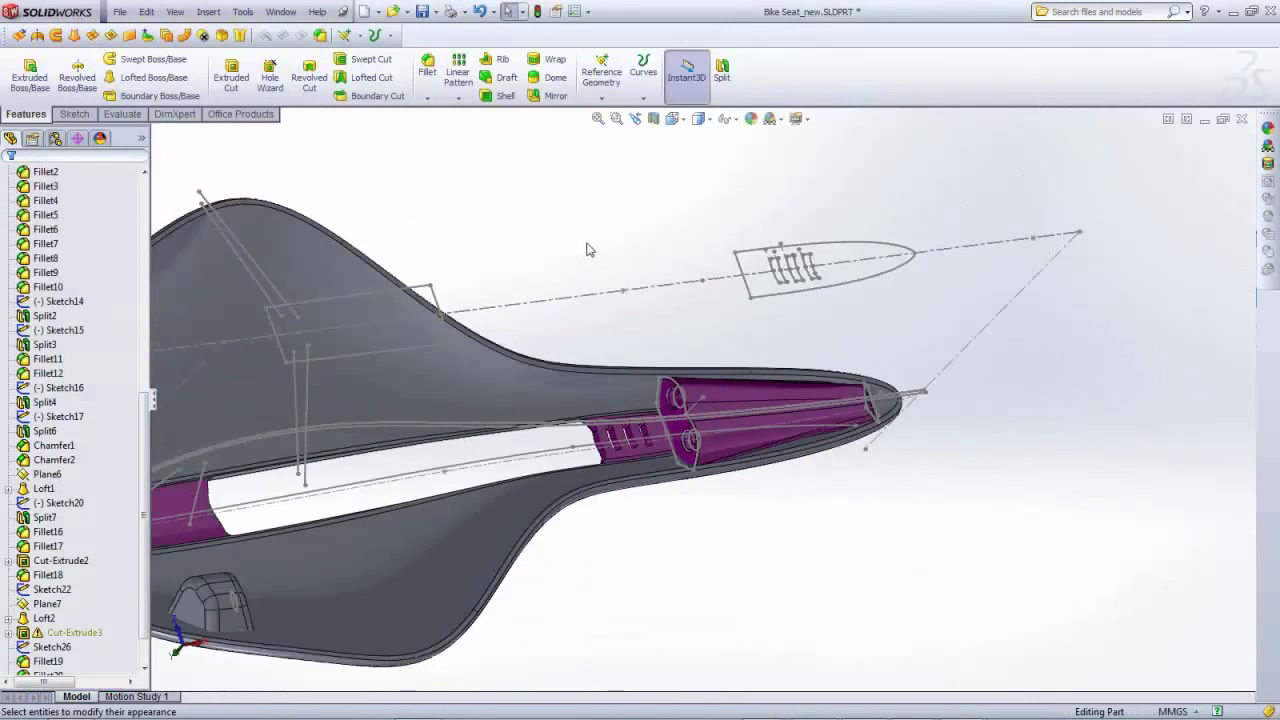
pyautogui.moveTo(588, 249); pyautogui.dragTo(486, 466, button='middle')
pyautogui.scroll(-5, 446, 397)
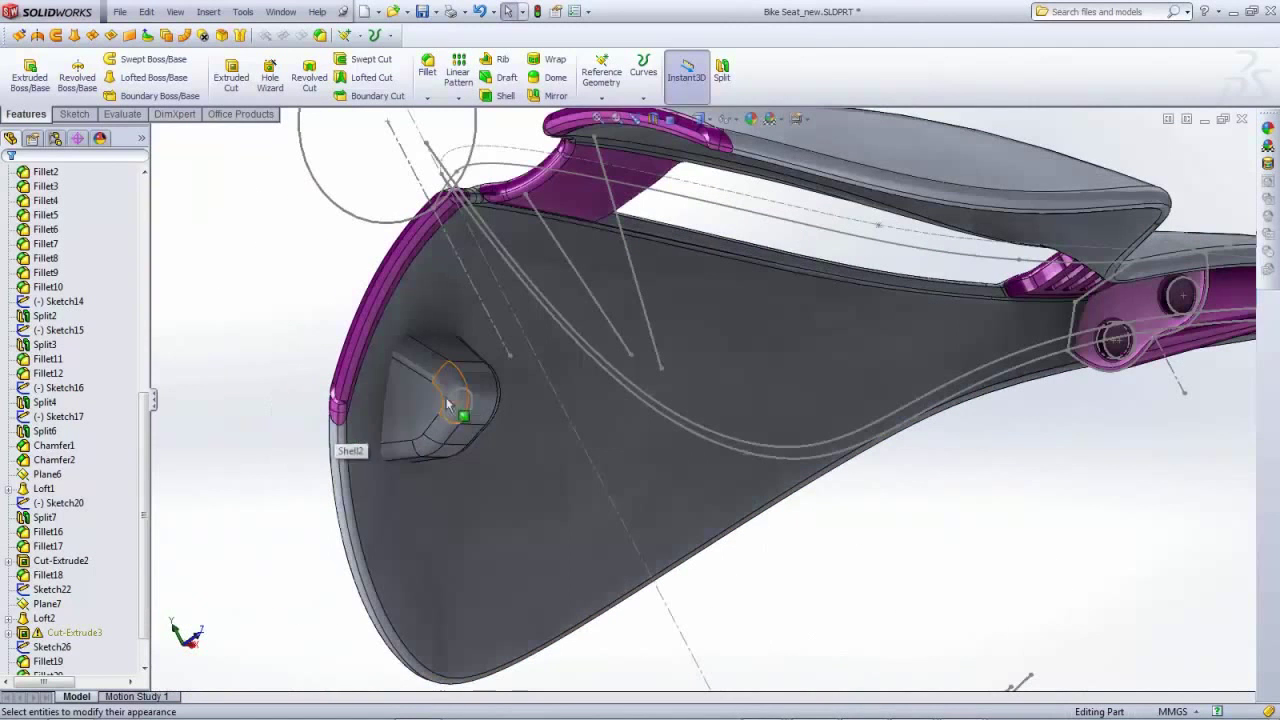
pyautogui.rightClick(407, 400)
pyautogui.click(474, 348)
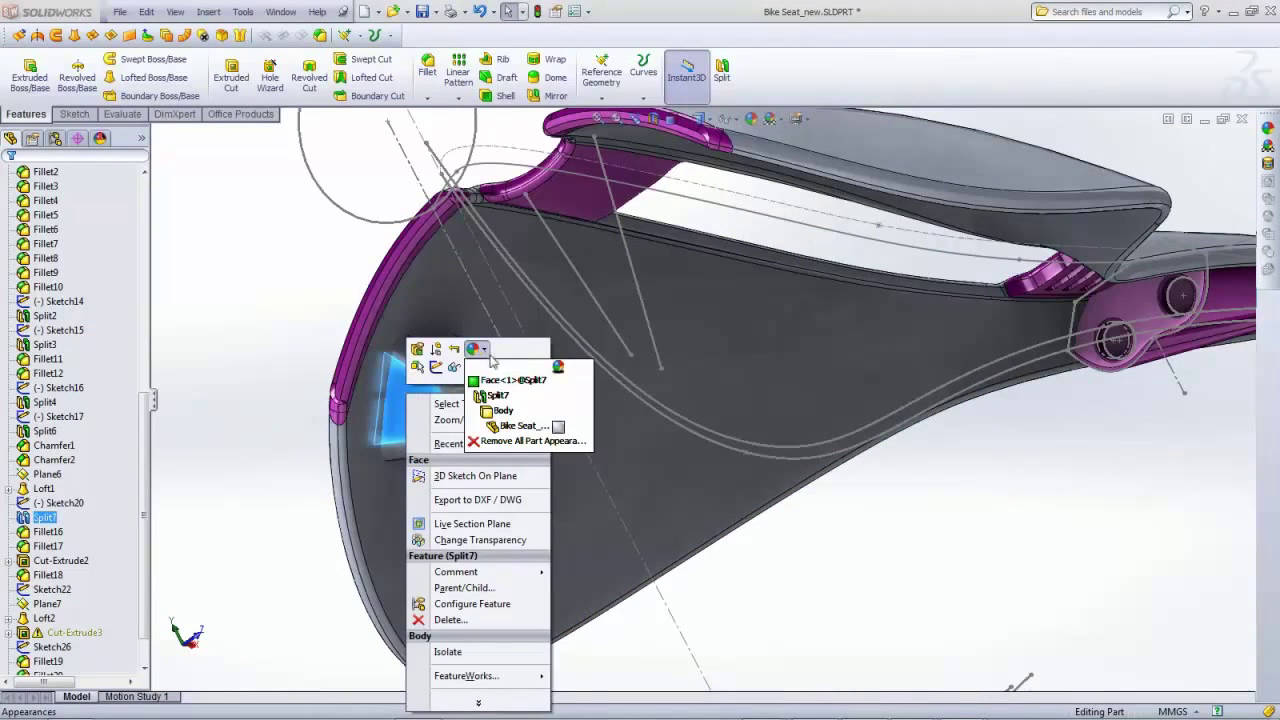
pyautogui.click(537, 414)
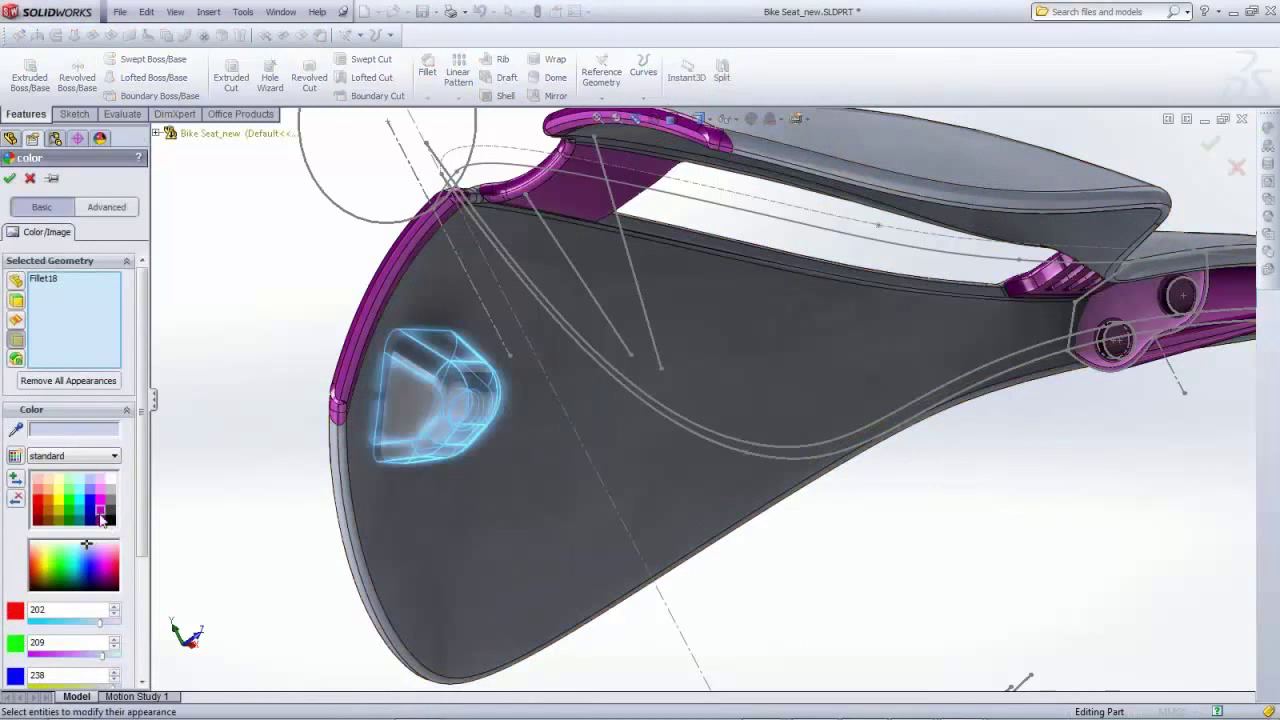
pyautogui.click(100, 513)
pyautogui.click(10, 178)
# Hide the large grey seat shell body so that only the magenta bodies and sketches are shown
pyautogui.scroll(3, 349, 317)
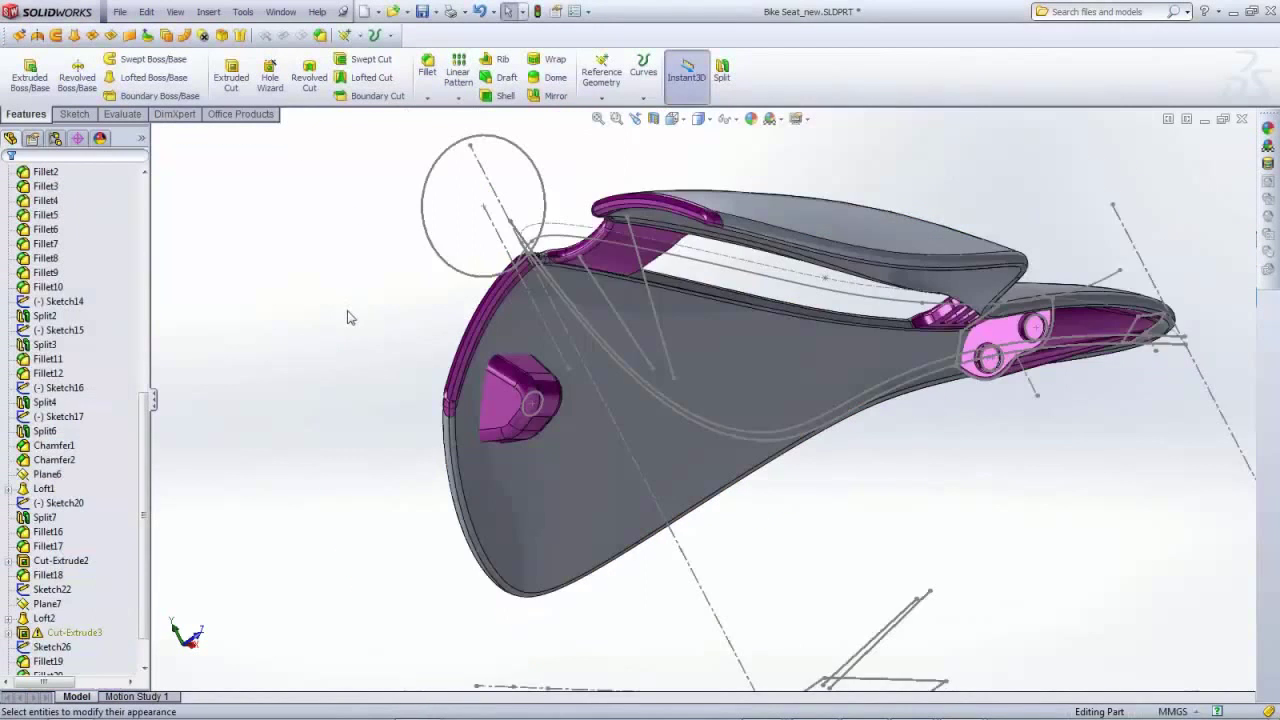
pyautogui.moveTo(388, 277); pyautogui.dragTo(524, 318, button='middle')
pyautogui.scroll(1, 516, 314)
pyautogui.scroll(-3, 498, 330)
pyautogui.moveTo(616, 403); pyautogui.dragTo(769, 471, button='middle')
pyautogui.click(776, 445)
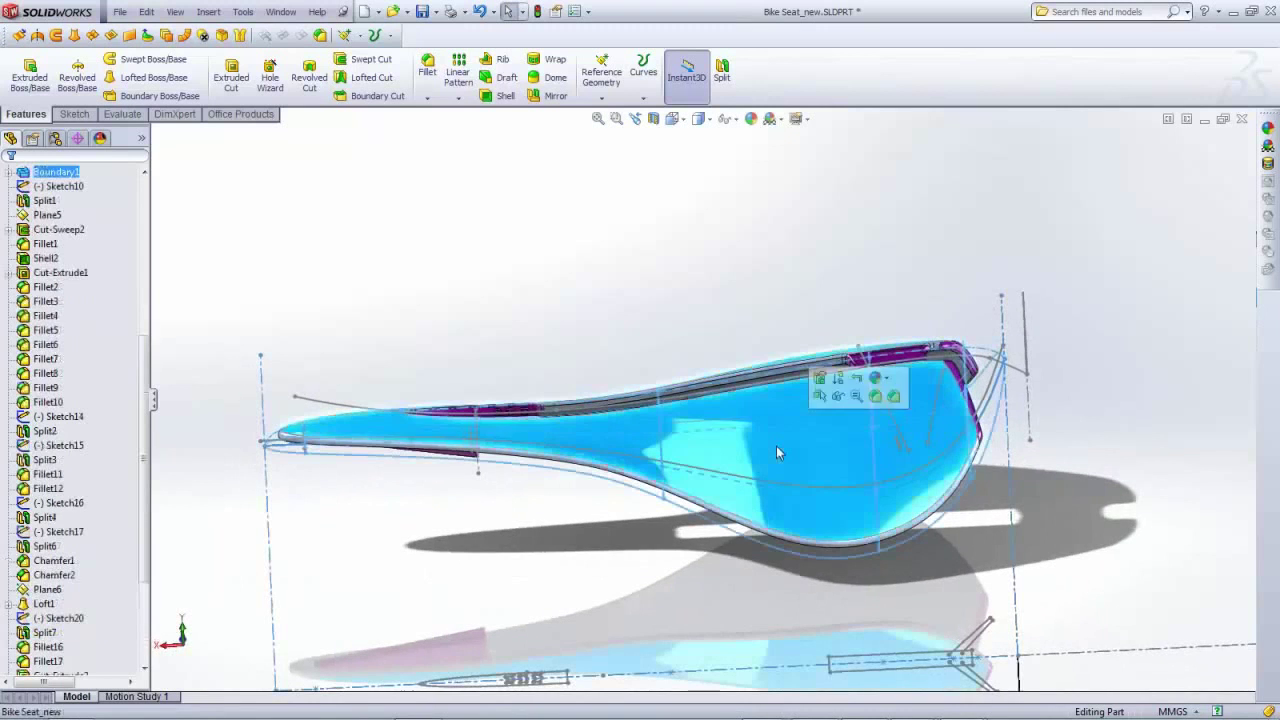
pyautogui.click(838, 395)
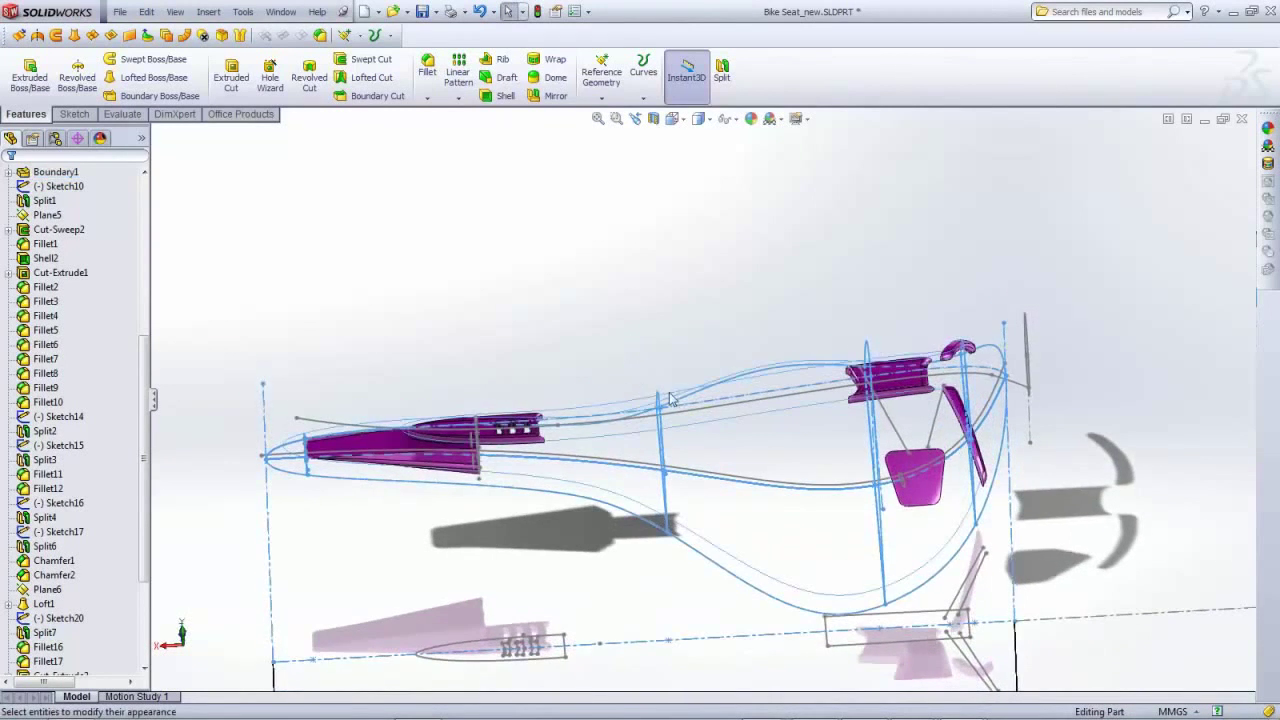
# Start a new sketch on the Top Plane and switch to the top view
pyautogui.moveTo(670, 397); pyautogui.dragTo(733, 521, button='middle')
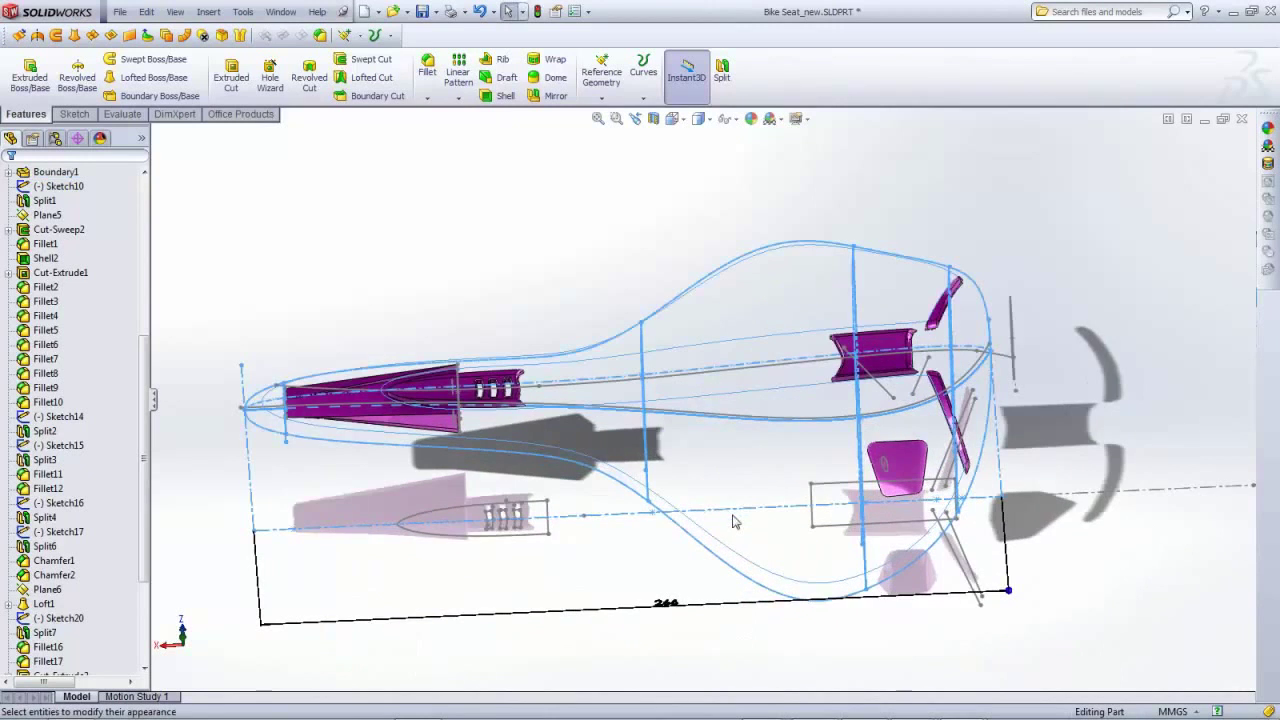
pyautogui.scroll(7, 146, 372)
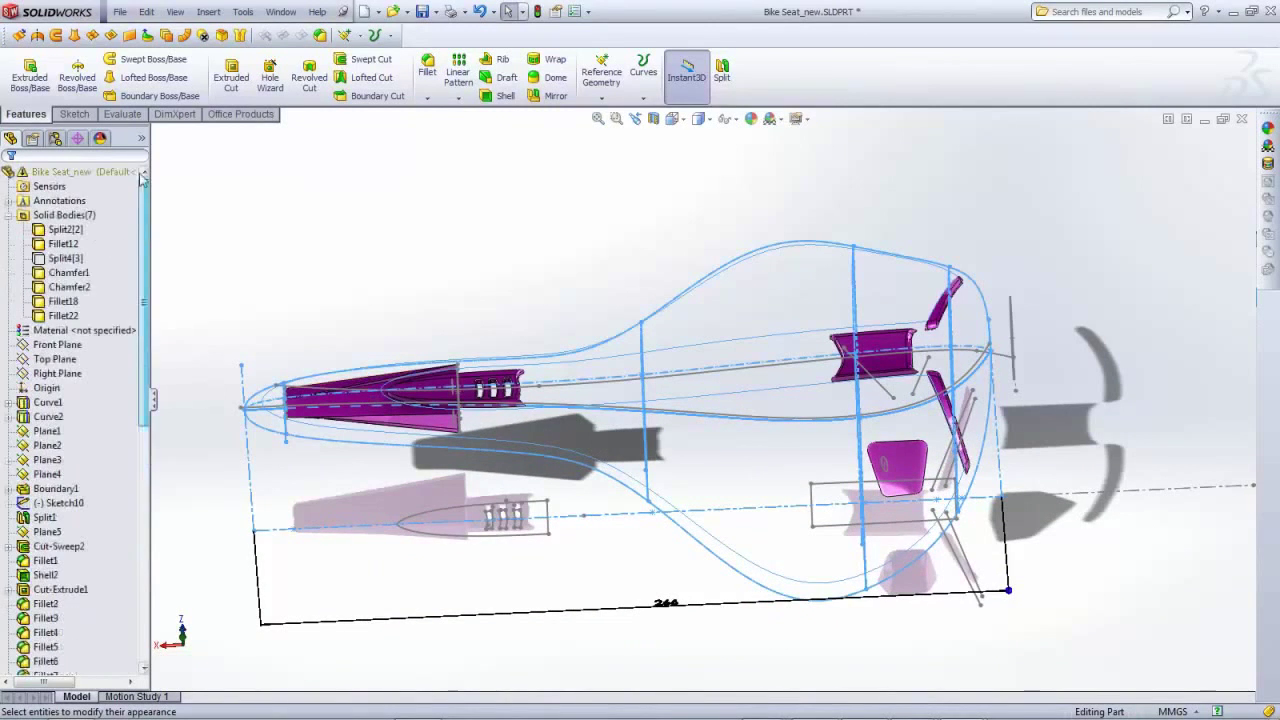
pyautogui.click(55, 359)
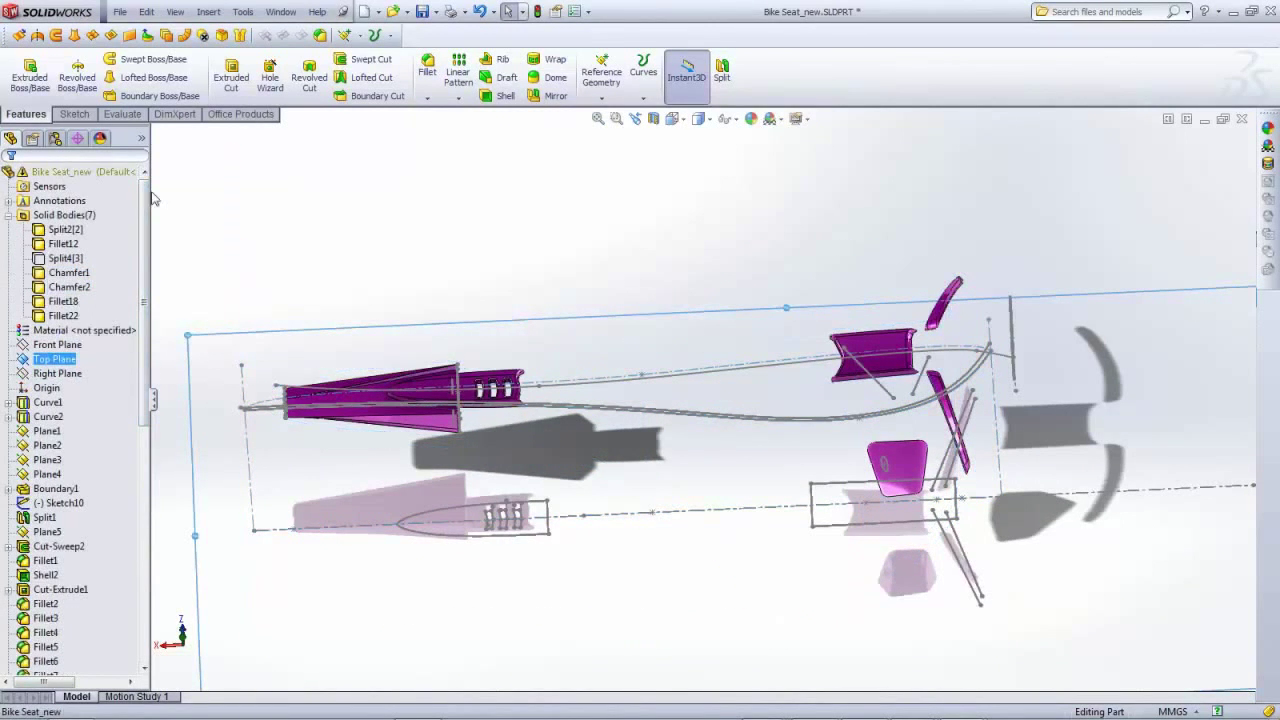
pyautogui.click(74, 114)
pyautogui.click(24, 70)
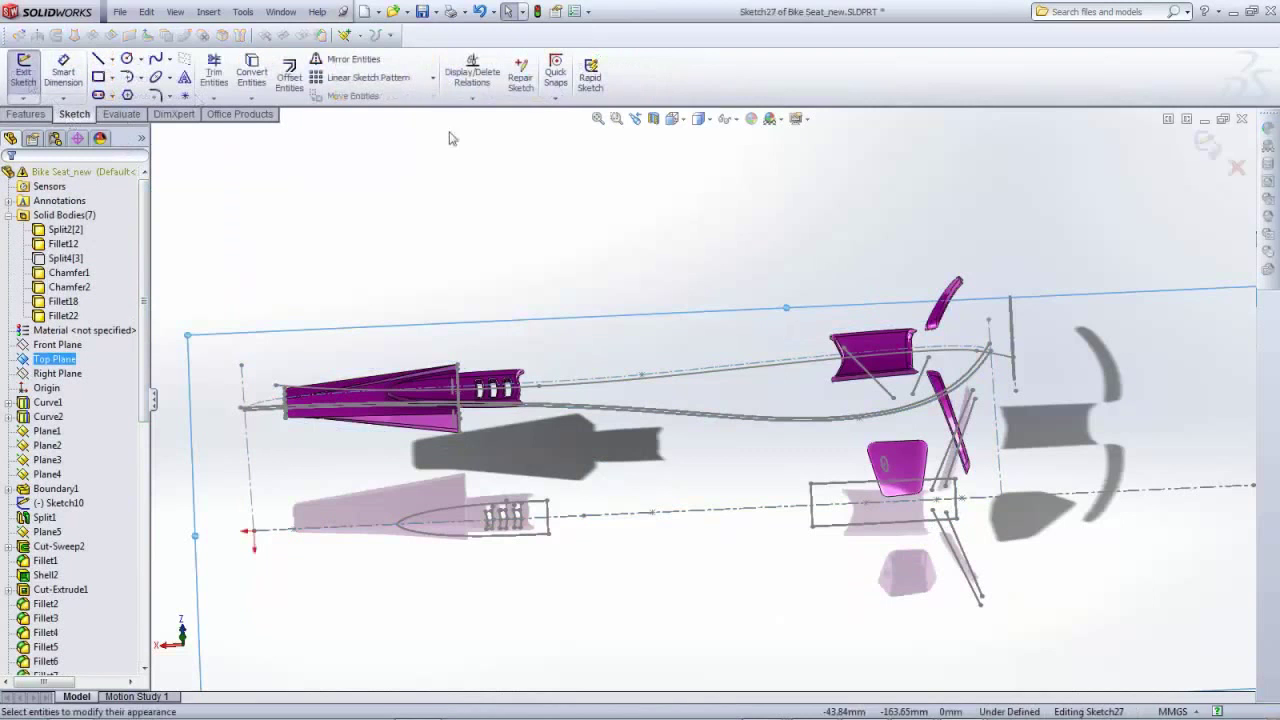
pyautogui.click(672, 119)
pyautogui.click(748, 178)
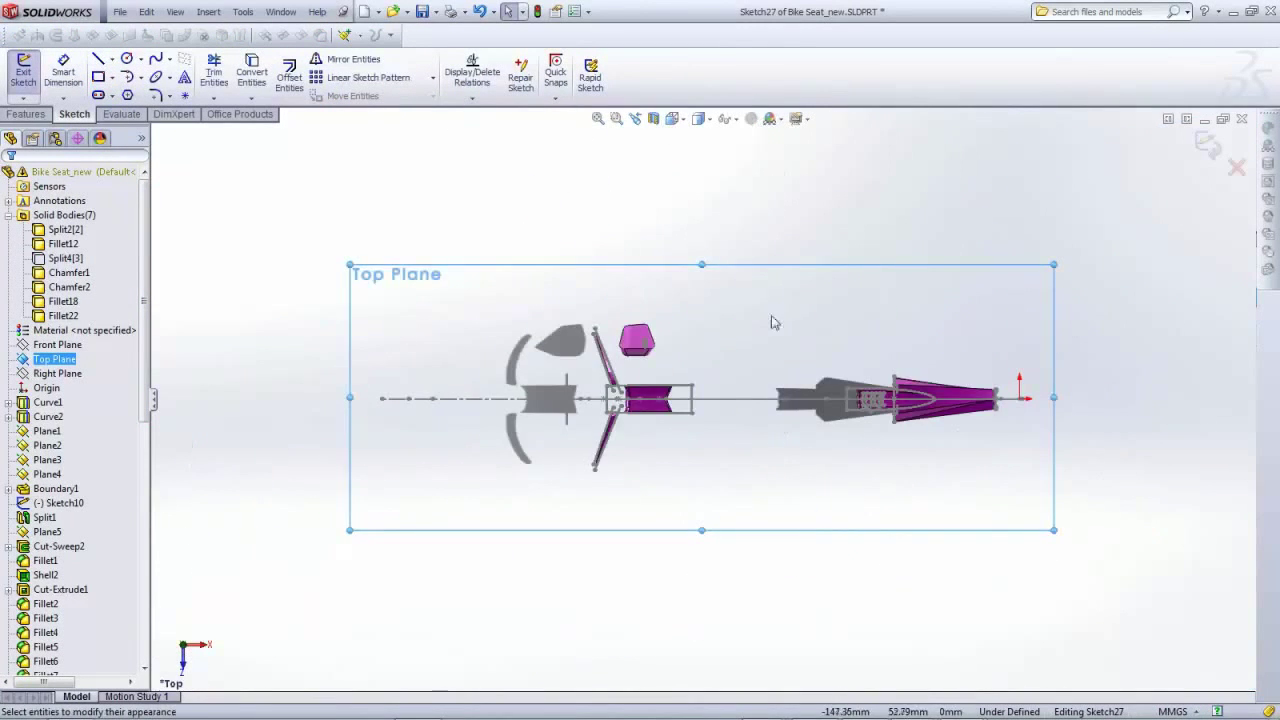
# Draw connected lines from the rear boss's circle centre: a horizontal one, a diagonal about 14 mm long towards the centreline, and a long horizontal one
pyautogui.scroll(-2, 875, 379)
pyautogui.scroll(-5, 1057, 393)
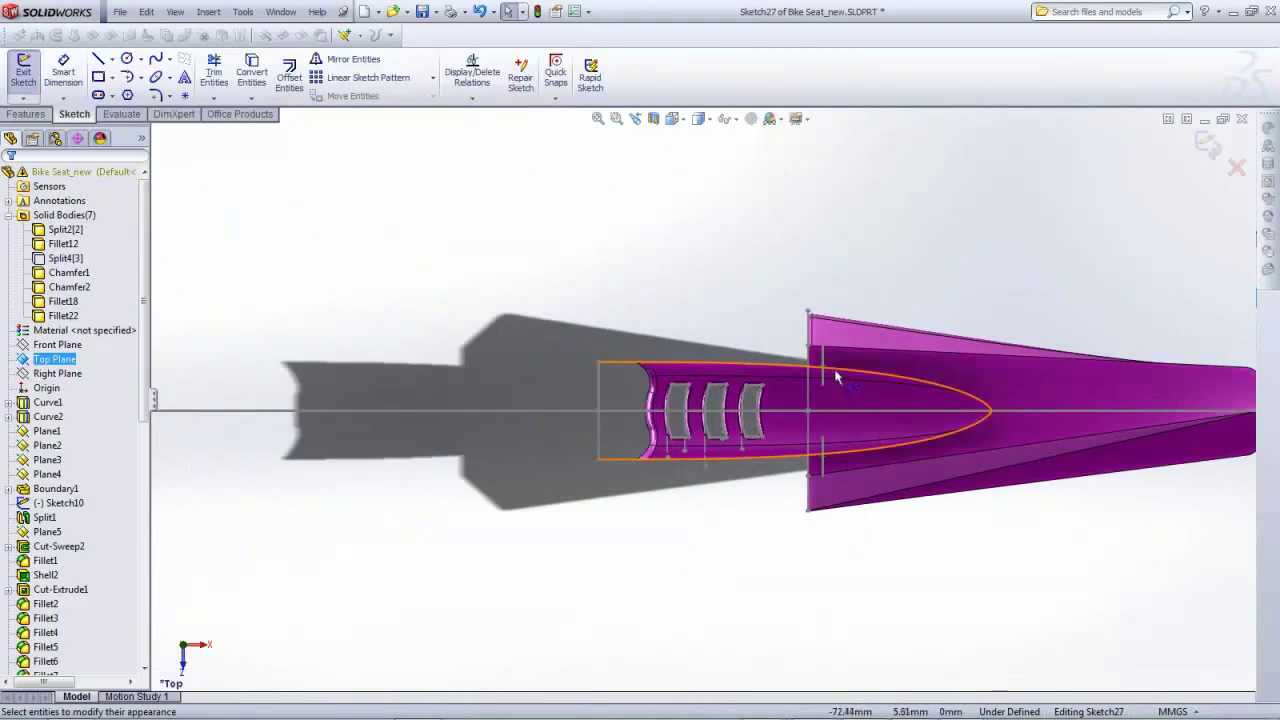
pyautogui.scroll(-3, 824, 374)
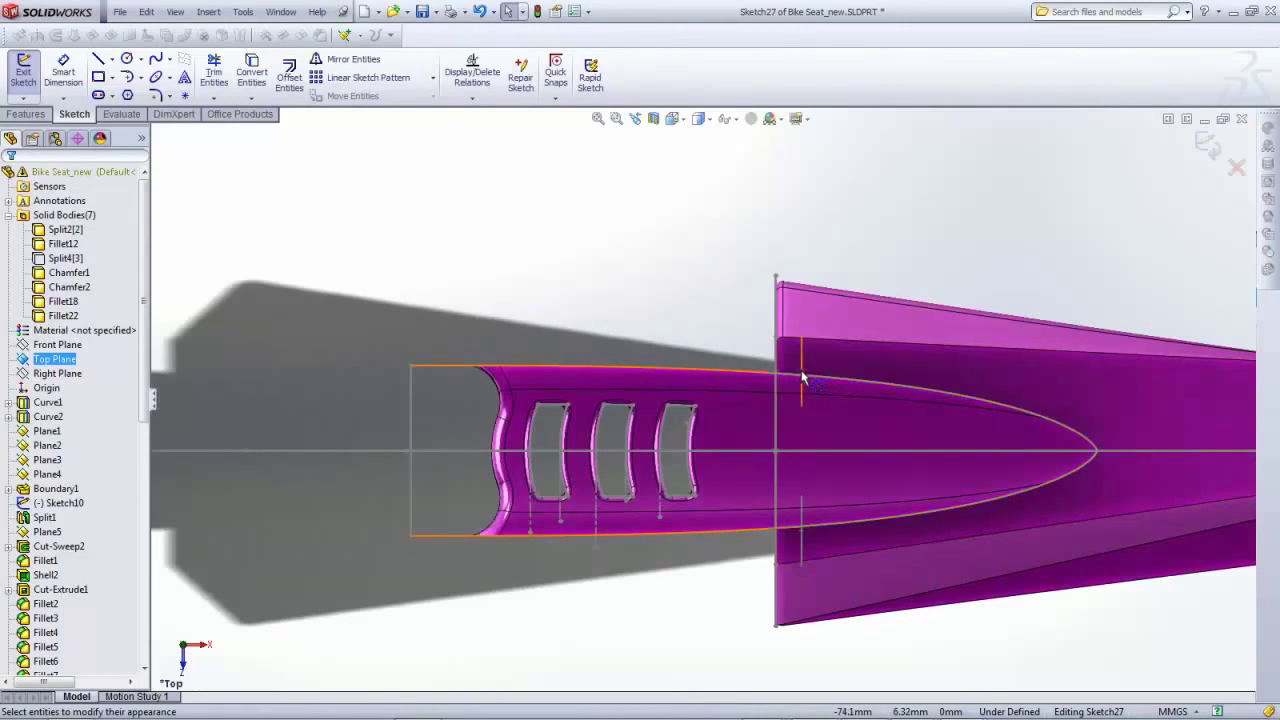
pyautogui.scroll(8, 423, 354)
pyautogui.scroll(-8, 381, 335)
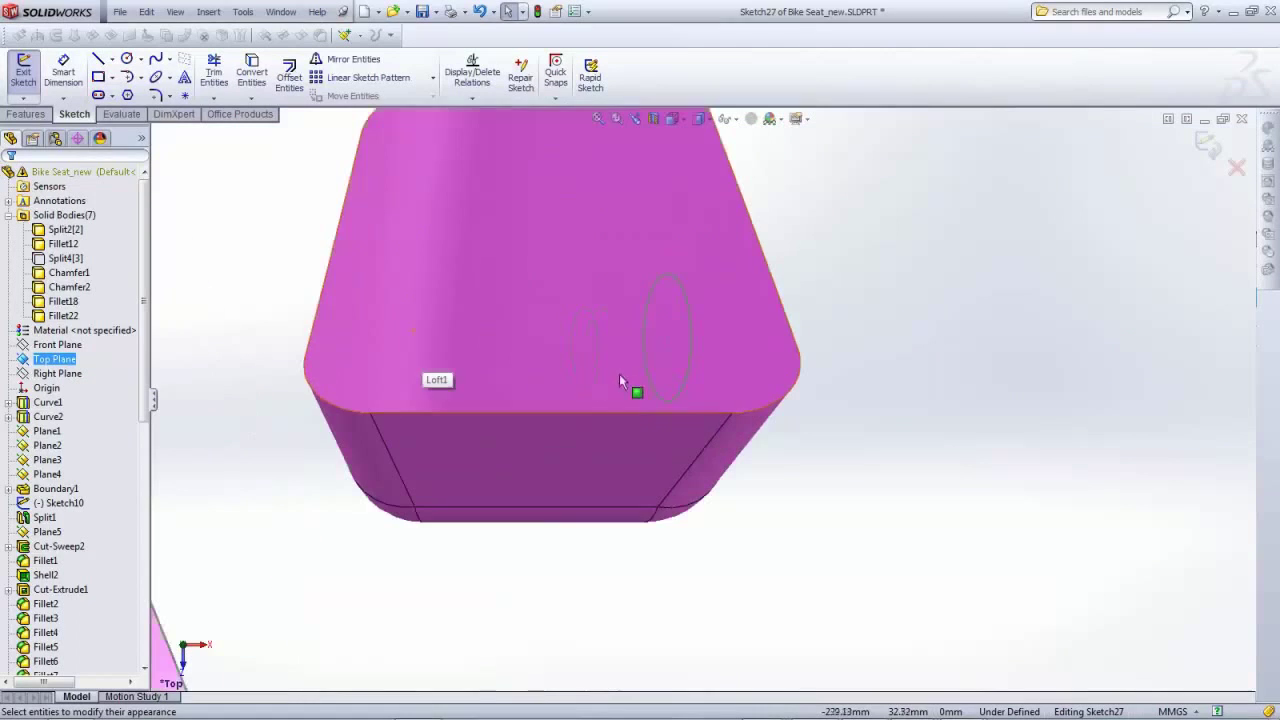
pyautogui.hotkey('ctrl', '8')
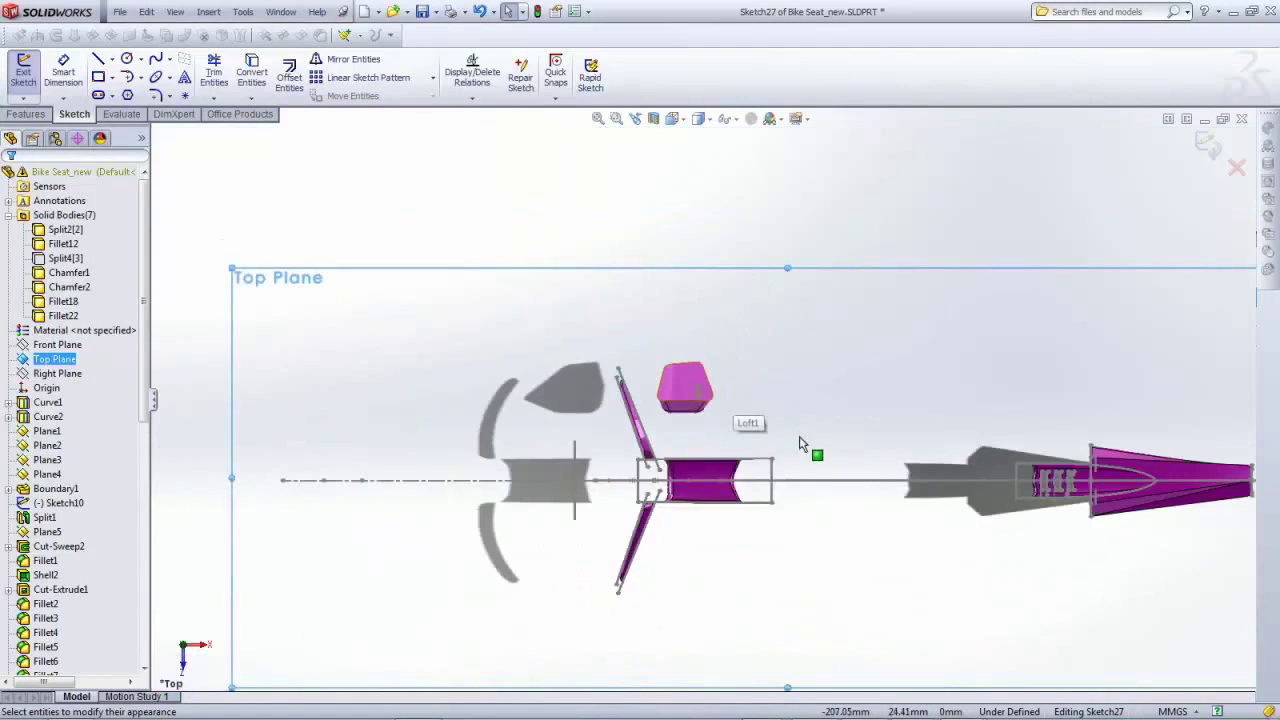
pyautogui.scroll(-4, 870, 465)
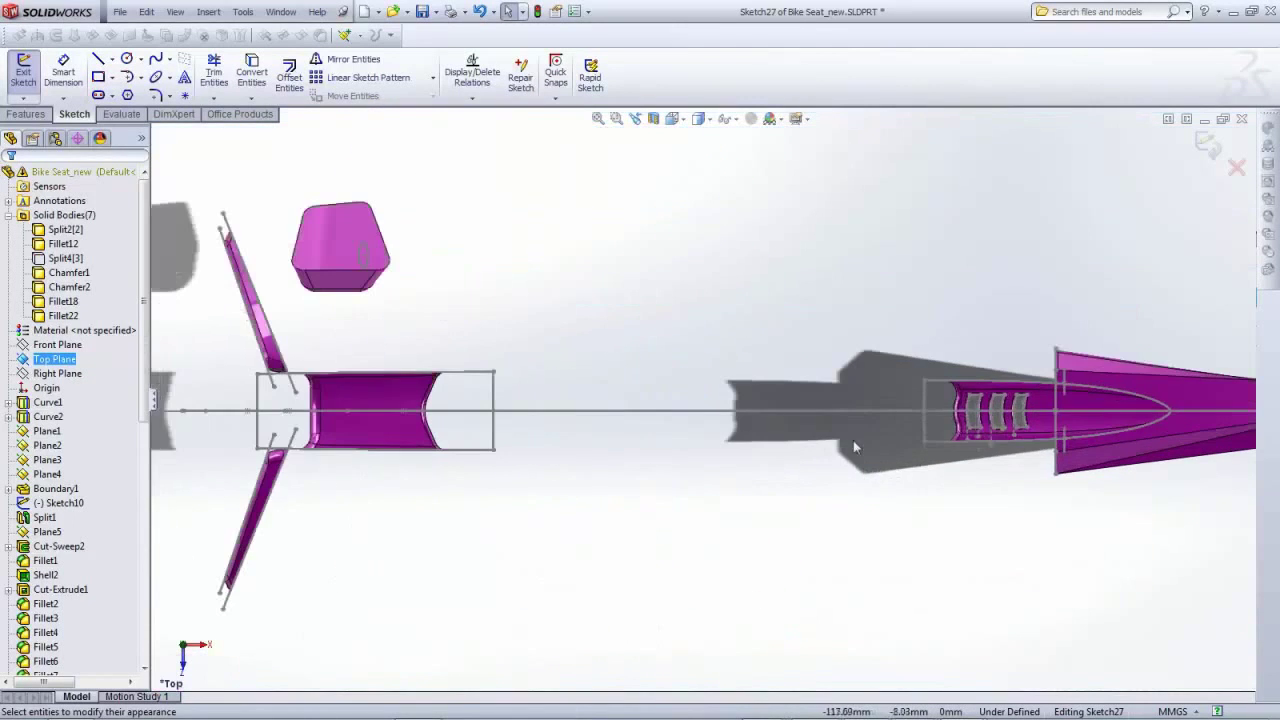
pyautogui.click(99, 60)
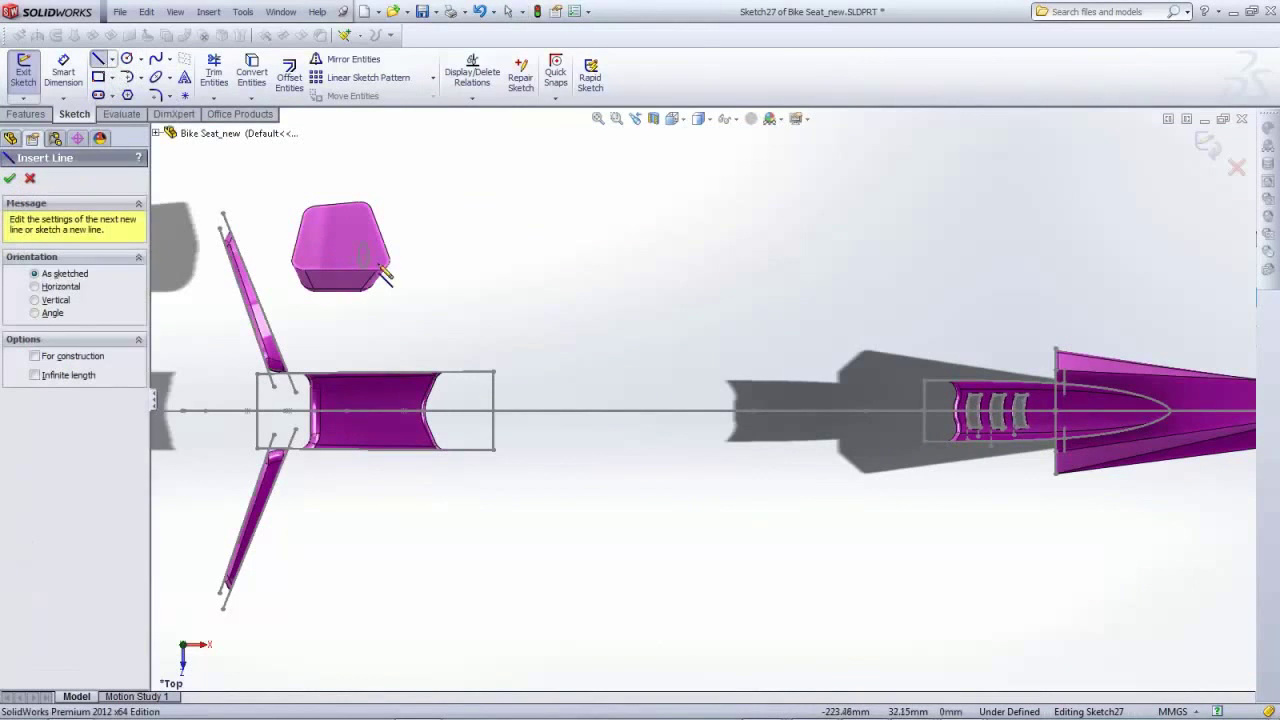
pyautogui.scroll(-3, 386, 275)
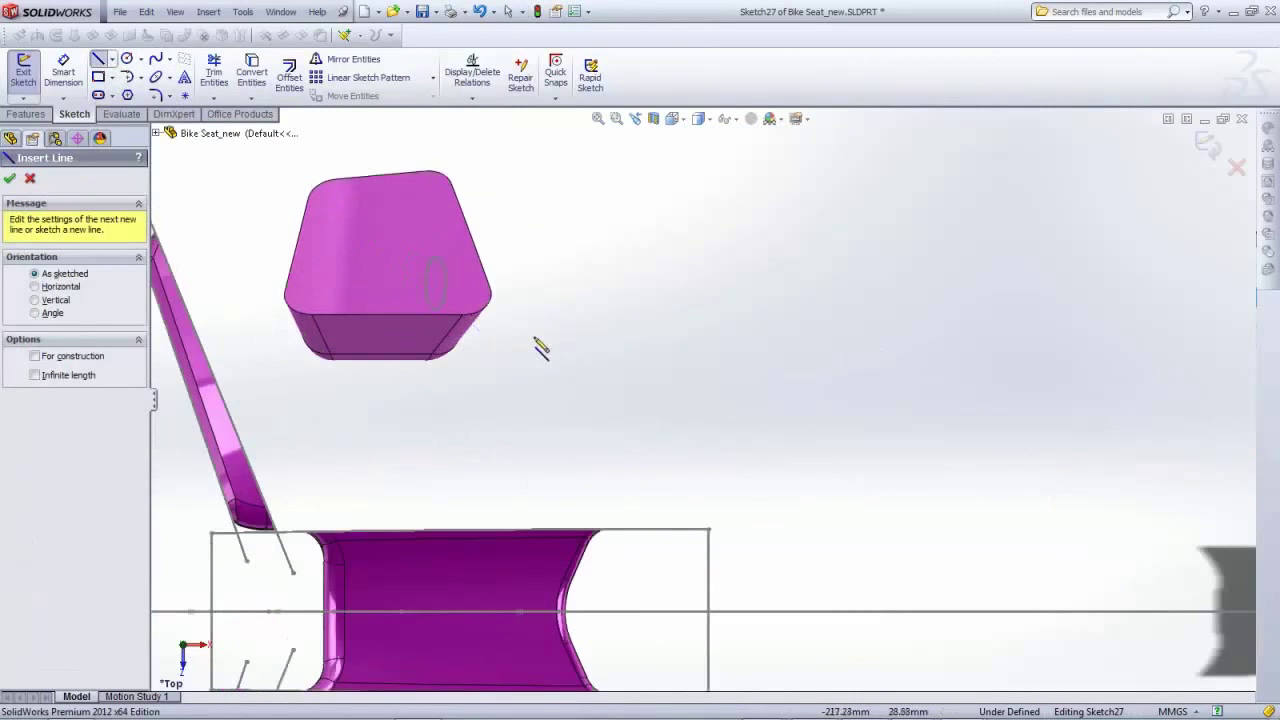
pyautogui.click(436, 284)
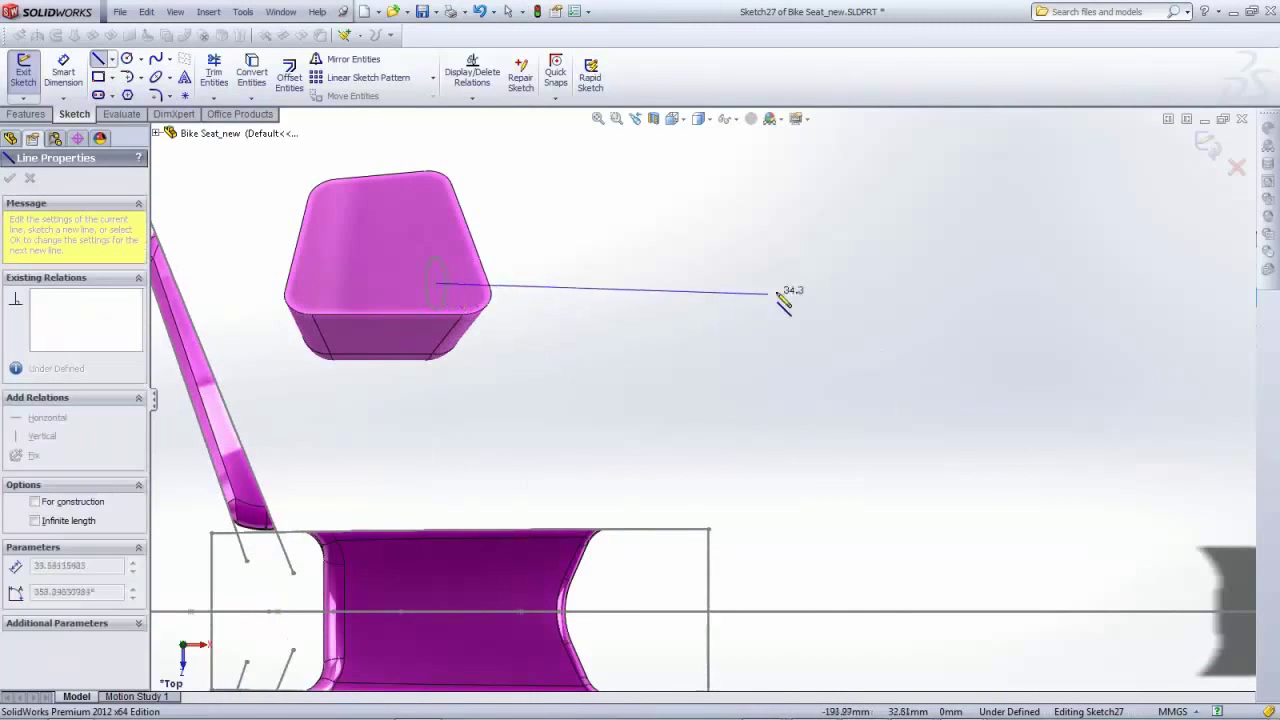
pyautogui.click(705, 277)
pyautogui.scroll(6, 725, 375)
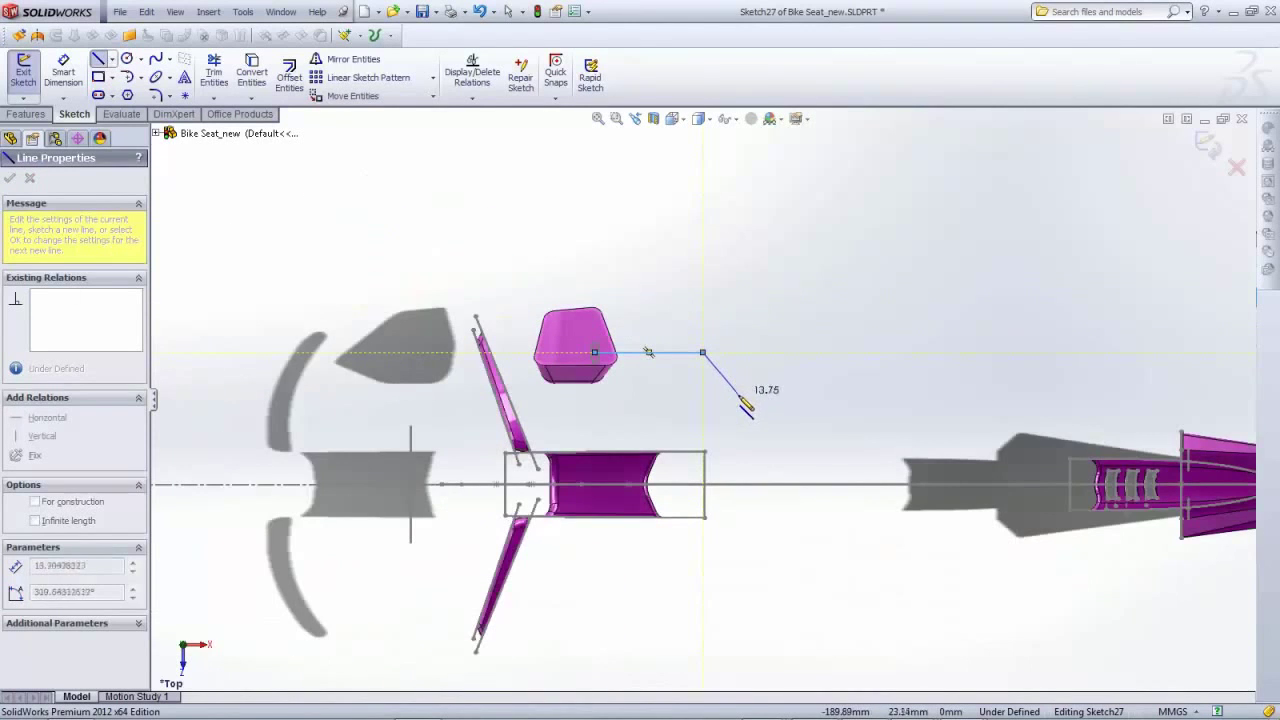
pyautogui.click(738, 394)
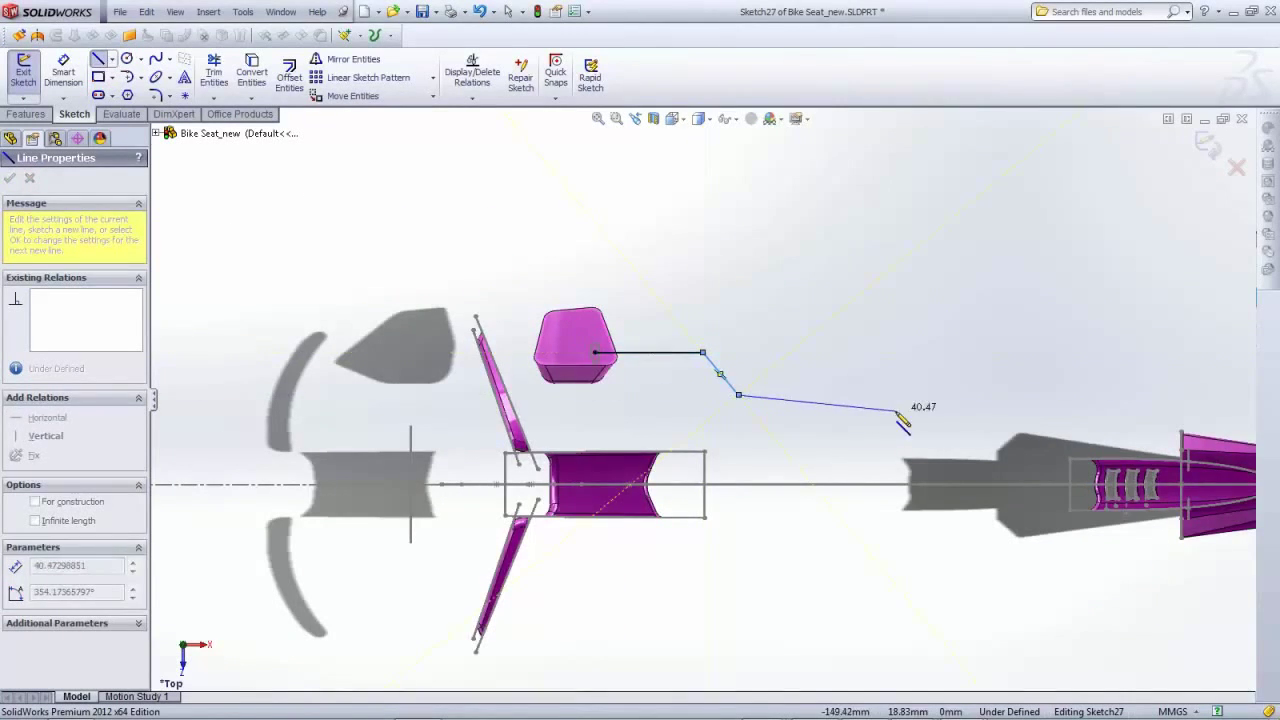
pyautogui.click(970, 395)
# Continue the line chain with a second diagonal towards the centreline and a final horizontal segment about 17 mm long towards the nose block
pyautogui.scroll(1, 1000, 430)
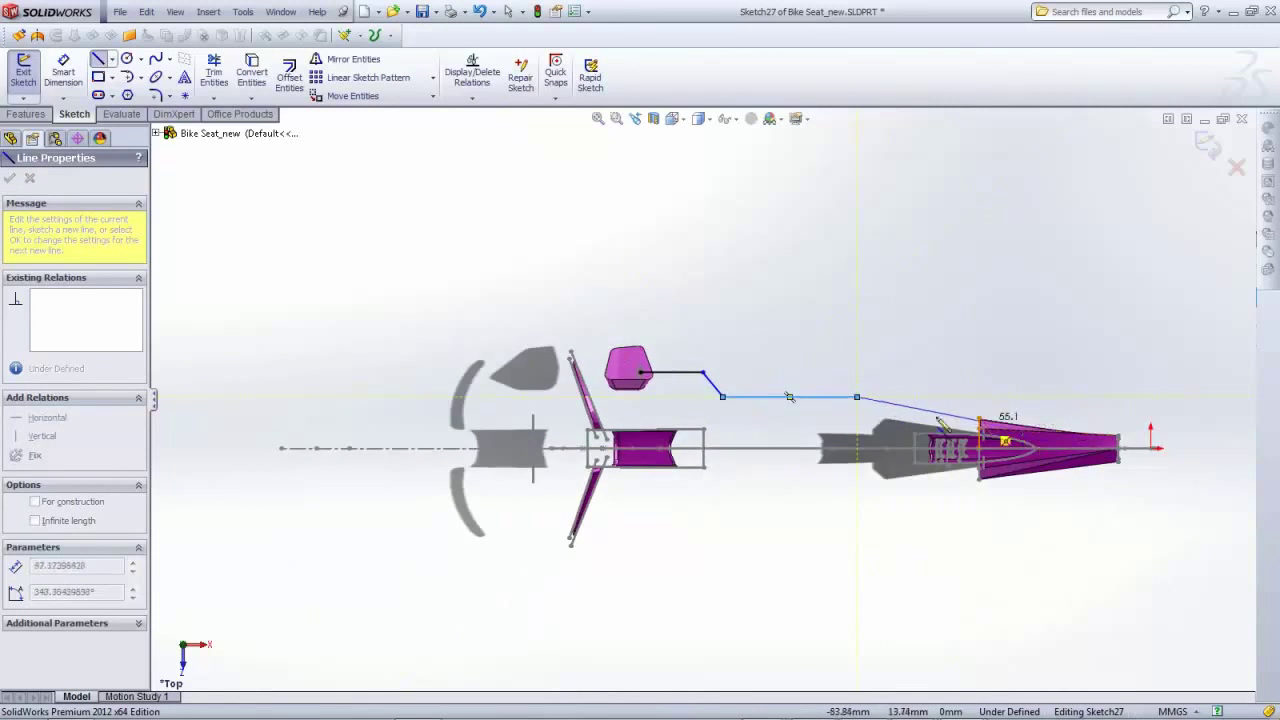
pyautogui.scroll(-1, 900, 420)
pyautogui.scroll(4, 760, 410)
pyautogui.scroll(-5, 742, 402)
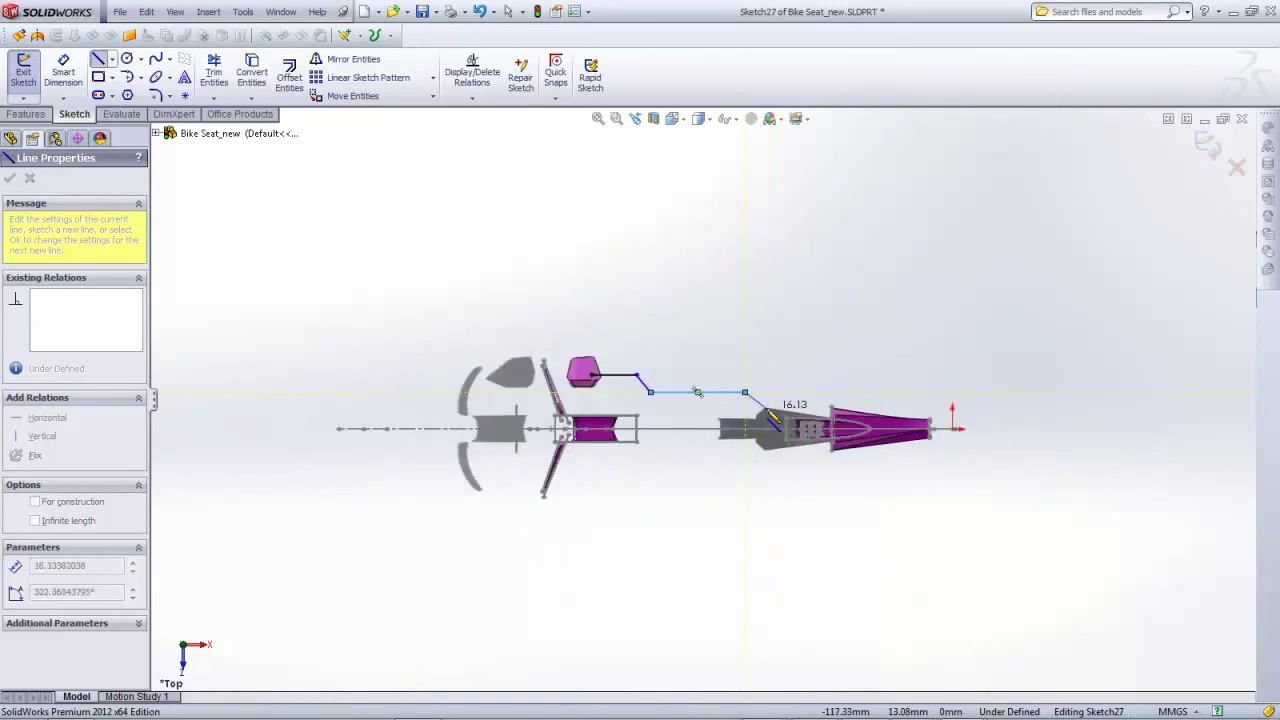
pyautogui.click(762, 399)
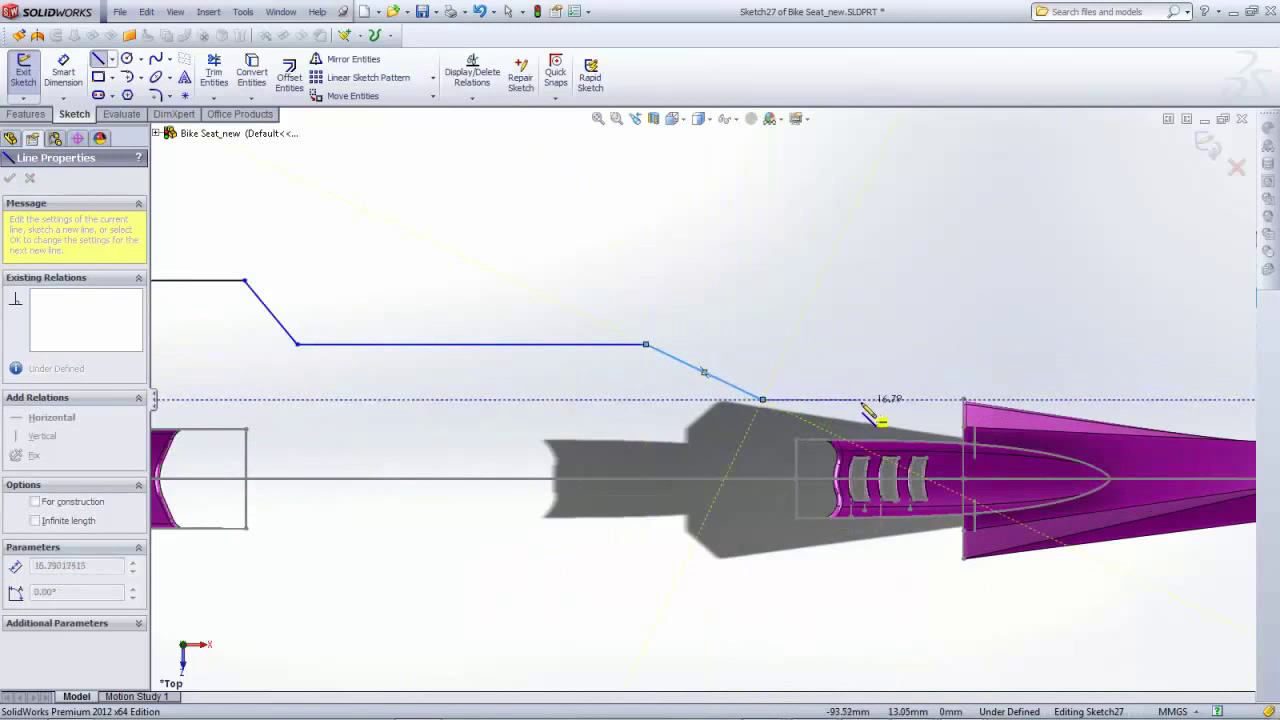
pyautogui.click(860, 400)
pyautogui.press('Escape')
# Add a coincident relation between the line chain's free end and the centre of the upper hole circle on the nose block
pyautogui.scroll(-4, 866, 420)
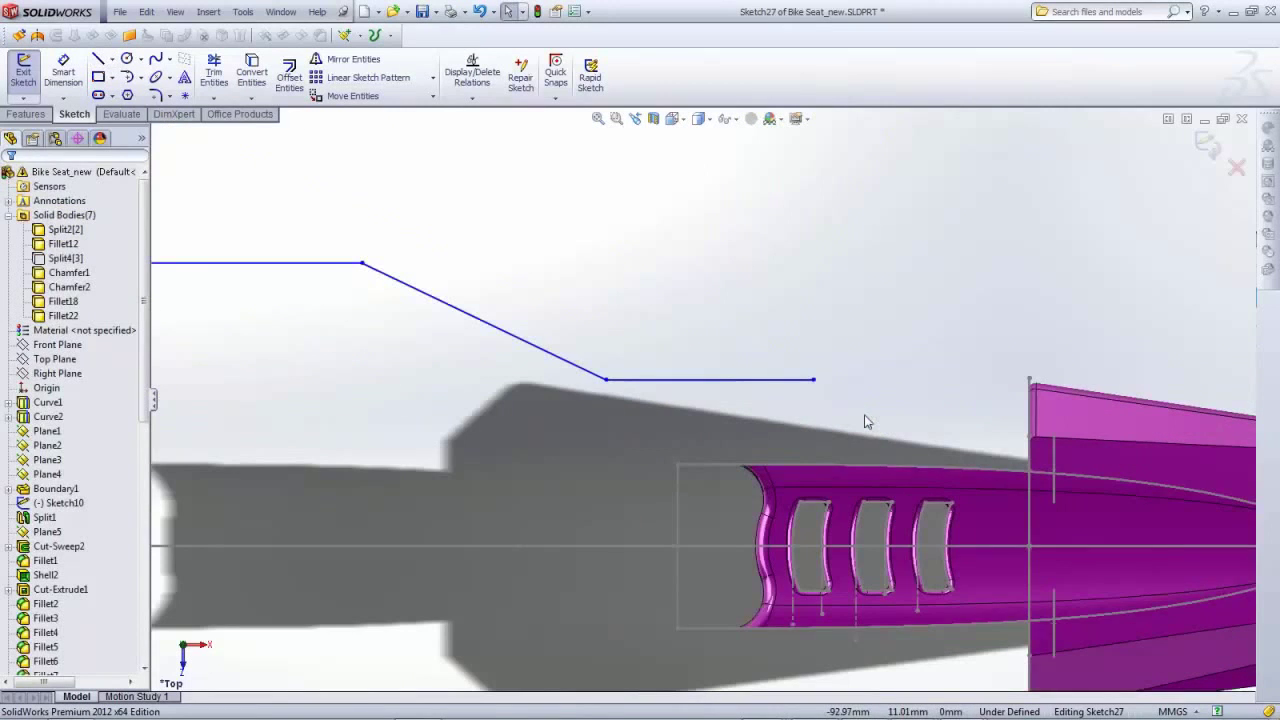
pyautogui.click(816, 381)
pyautogui.moveTo(966, 434)
pyautogui.mouseDown(button='middle')
pyautogui.moveTo(948, 426)
pyautogui.moveTo(980, 463)
pyautogui.mouseUp(button='middle')
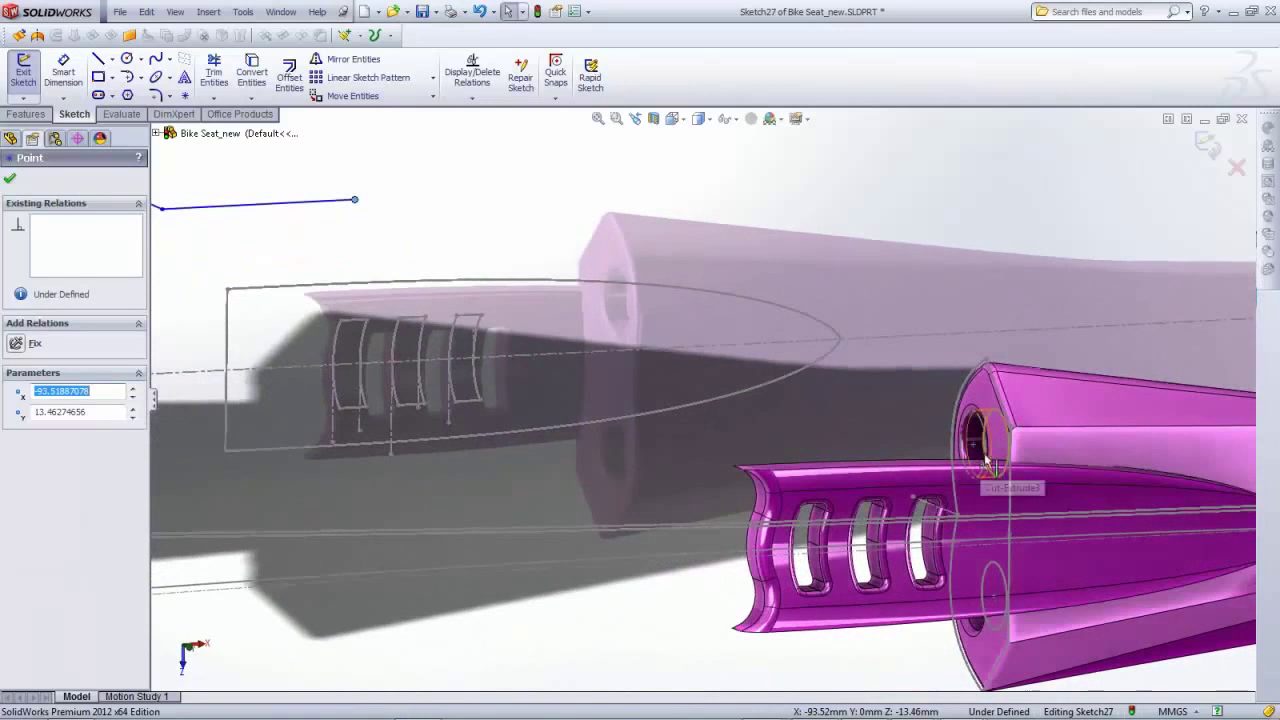
pyautogui.keyDown('ctrl'); pyautogui.click(997, 446); pyautogui.keyUp('ctrl')
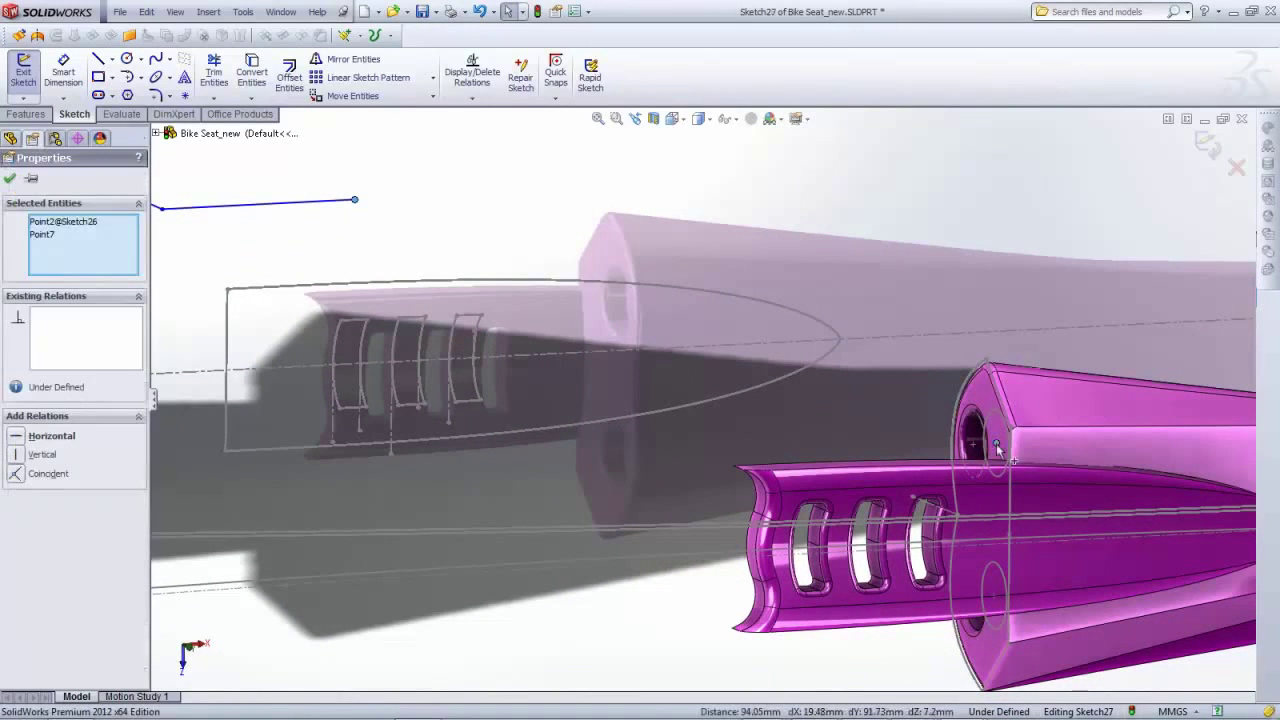
pyautogui.click(20, 474)
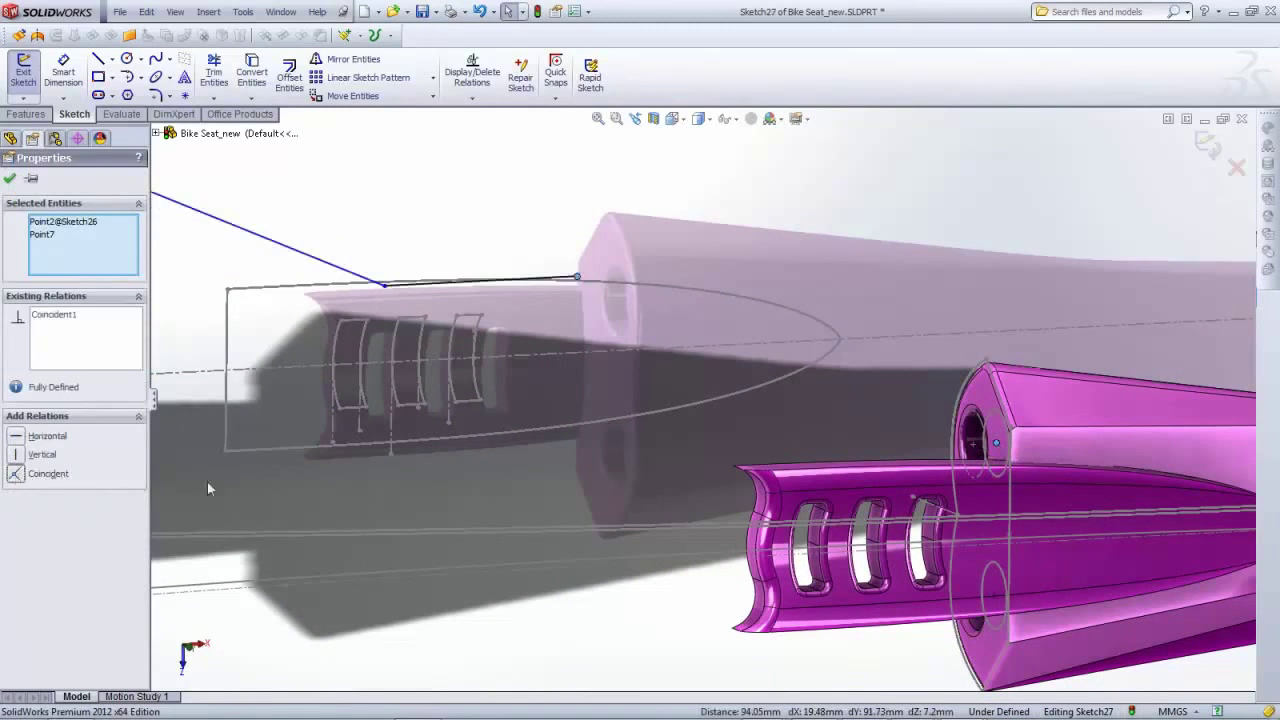
# In the top view, shorten the line chain's rear horizontal segment and move the long horizontal line closer to the centreline, about 20 mm from it
pyautogui.moveTo(207, 481); pyautogui.dragTo(461, 469, button='middle')
pyautogui.scroll(5, 642, 380)
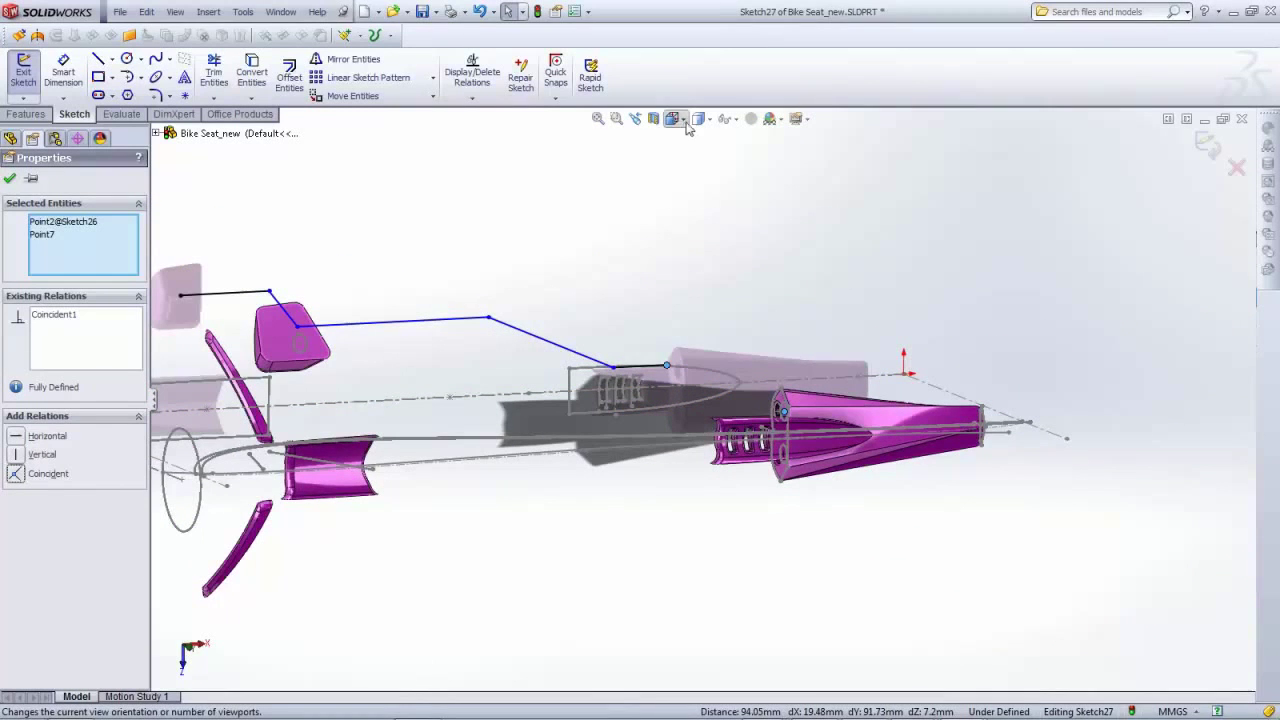
pyautogui.click(674, 119)
pyautogui.click(693, 137)
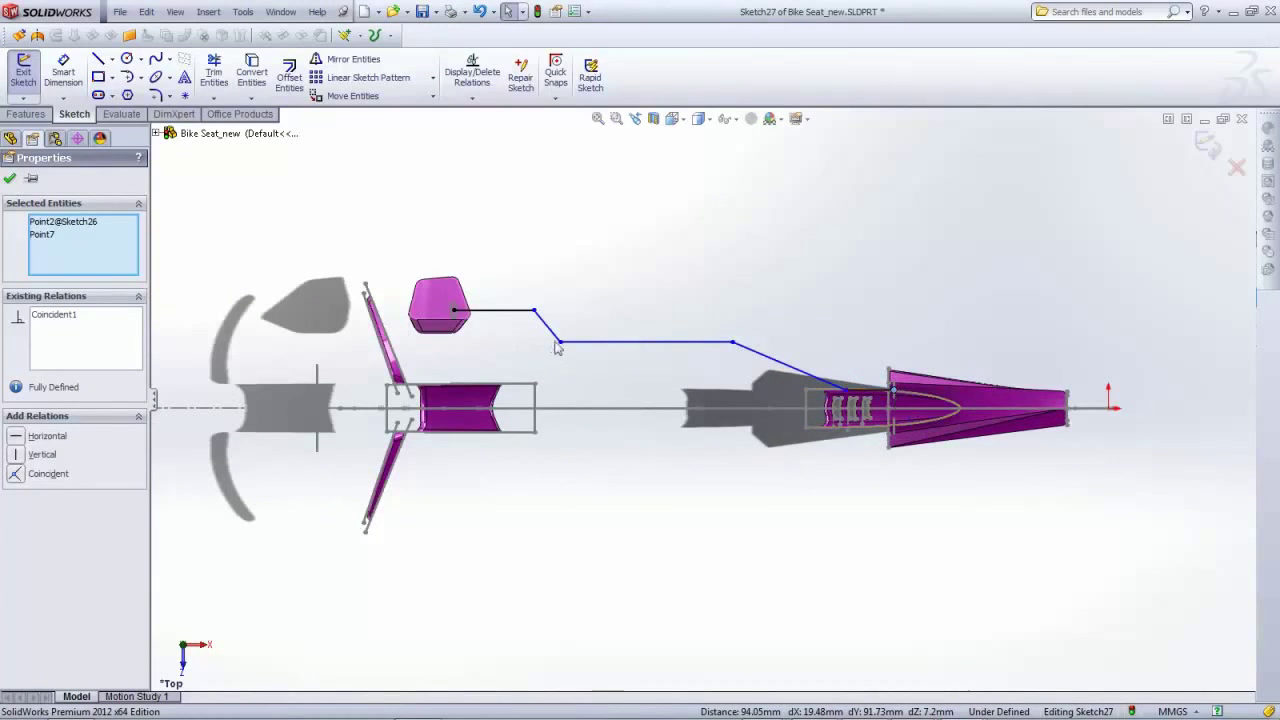
pyautogui.scroll(-3, 557, 347)
pyautogui.moveTo(553, 298); pyautogui.dragTo(460, 300)
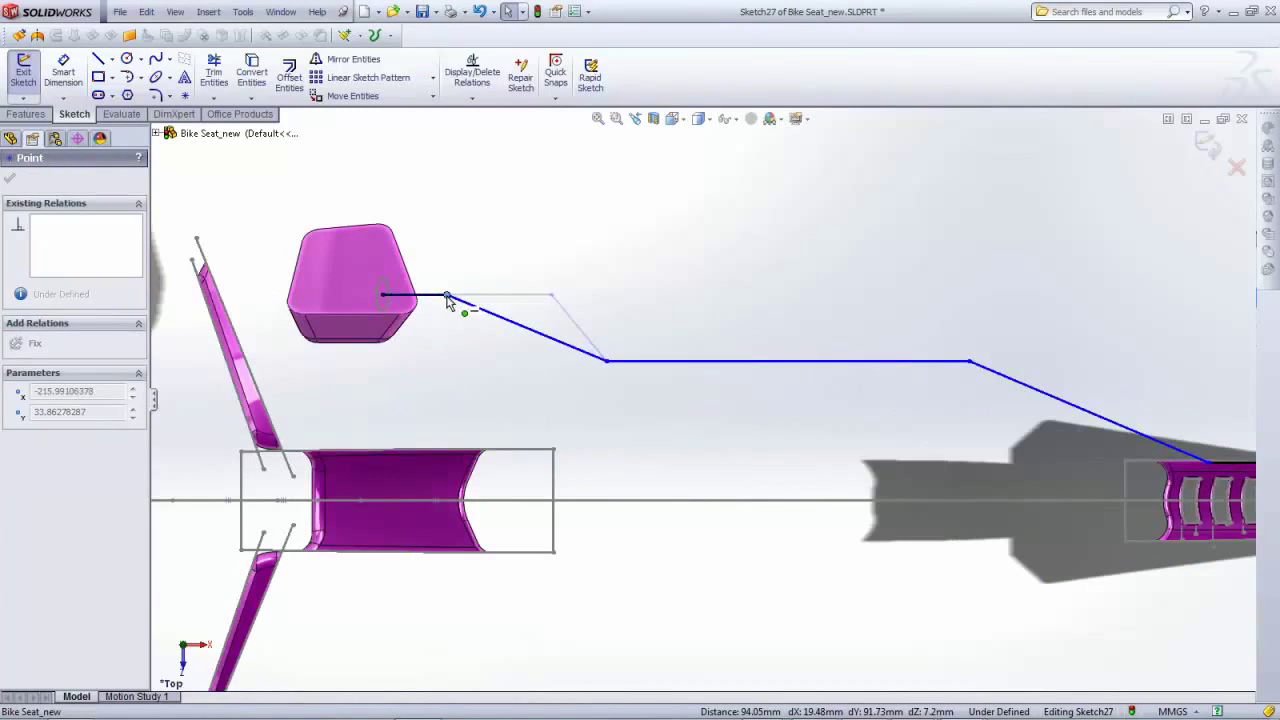
pyautogui.moveTo(606, 362); pyautogui.dragTo(563, 366)
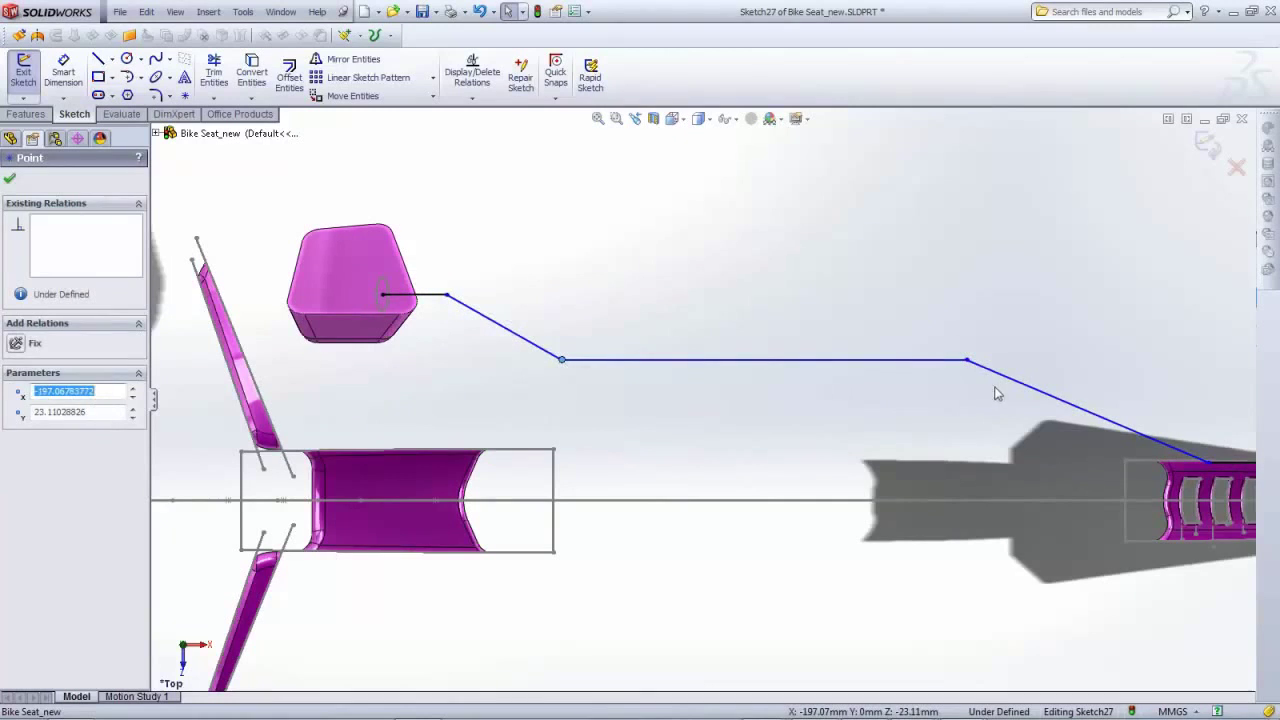
pyautogui.moveTo(968, 366)
pyautogui.mouseDown()
pyautogui.moveTo(1094, 372)
pyautogui.moveTo(1017, 384)
pyautogui.mouseUp()
pyautogui.moveTo(592, 387); pyautogui.dragTo(560, 386)
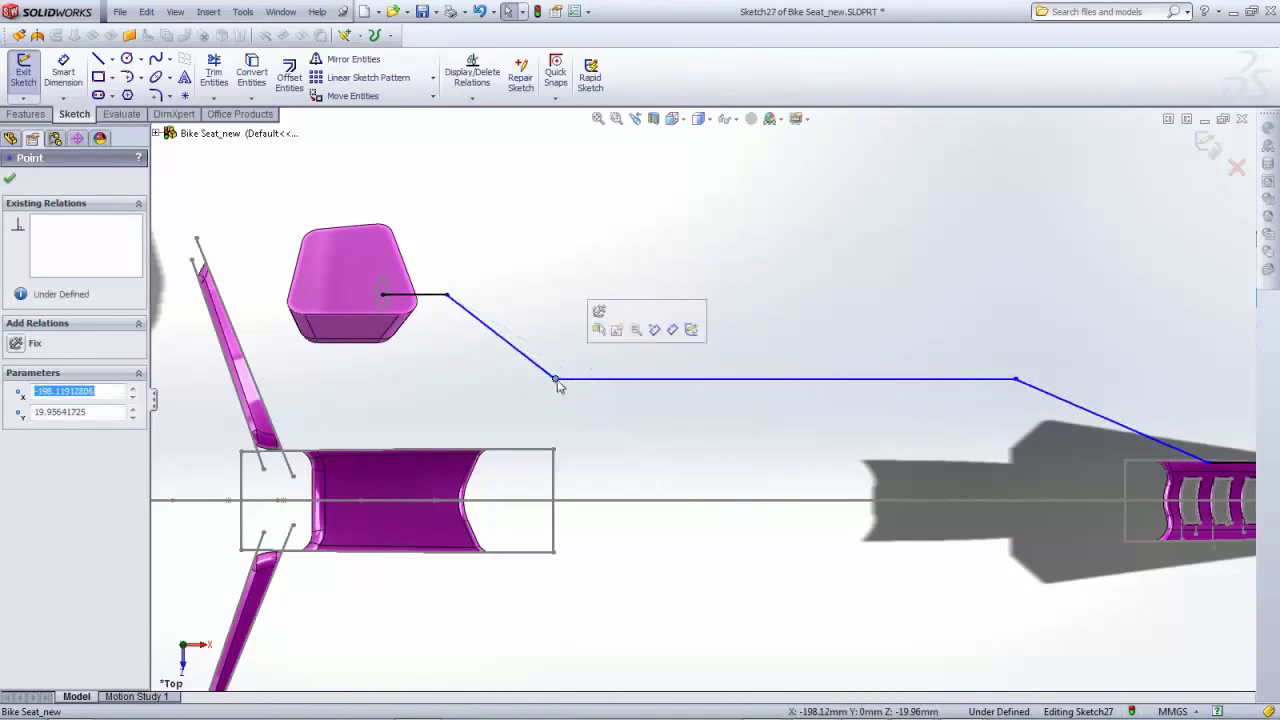
# Move the front end of the long horizontal line to about X -124 mm, about 20 mm from the centreline
pyautogui.scroll(3, 701, 401)
pyautogui.scroll(-3, 815, 410)
pyautogui.moveTo(908, 366); pyautogui.dragTo(853, 368)
pyautogui.scroll(3, 700, 400)
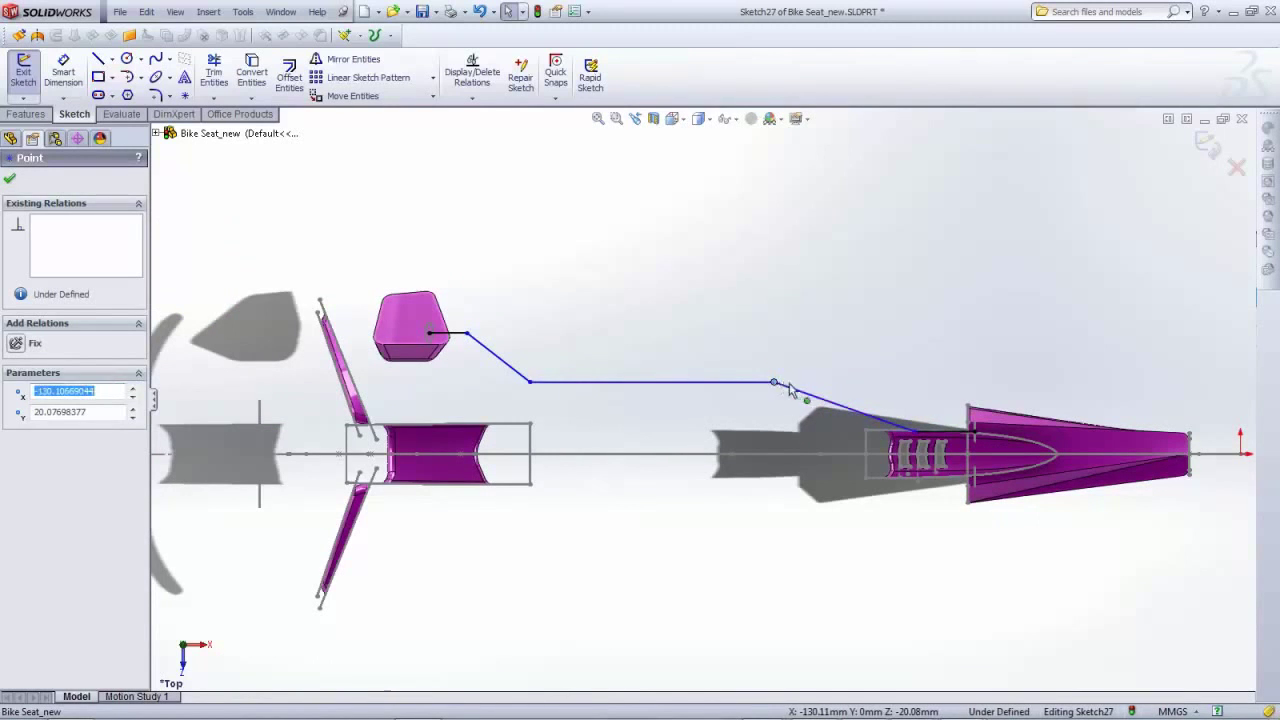
pyautogui.moveTo(789, 384); pyautogui.dragTo(797, 383)
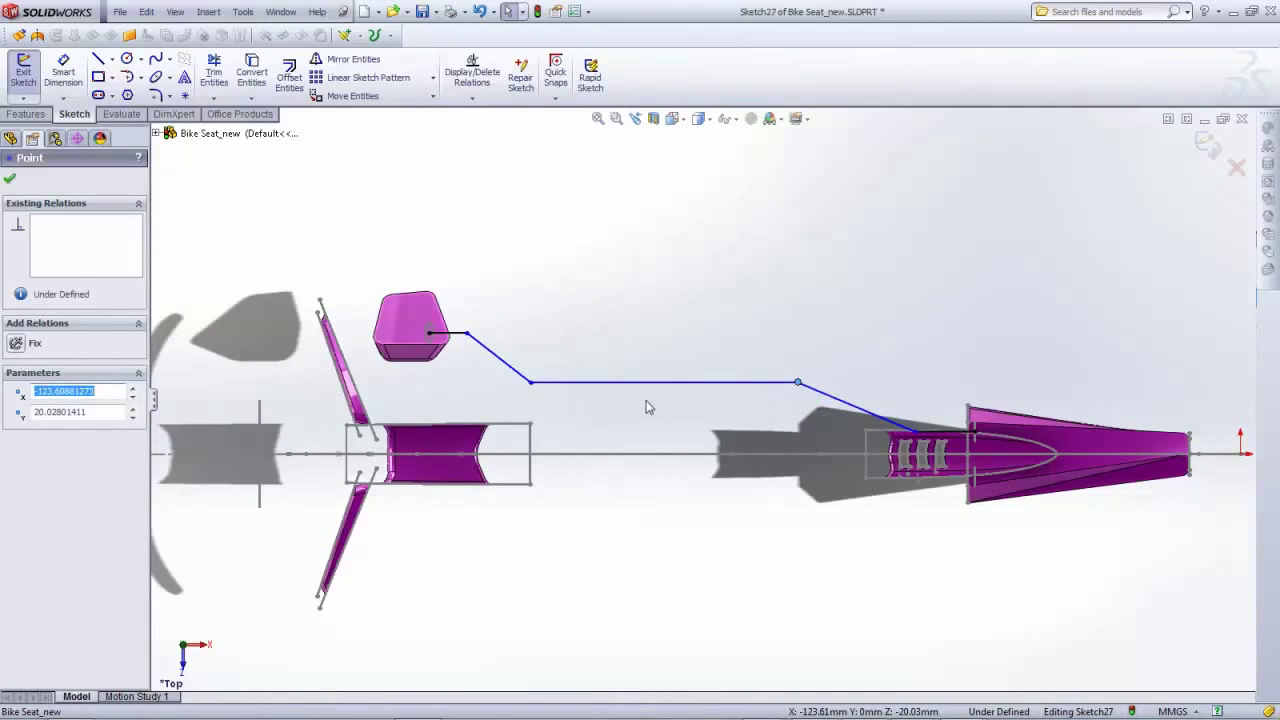
# Move the rear horizontal segment's bend to about X -219 mm and the front diagonal's end to about X -80 mm, near the nose block
pyautogui.scroll(-3, 466, 333)
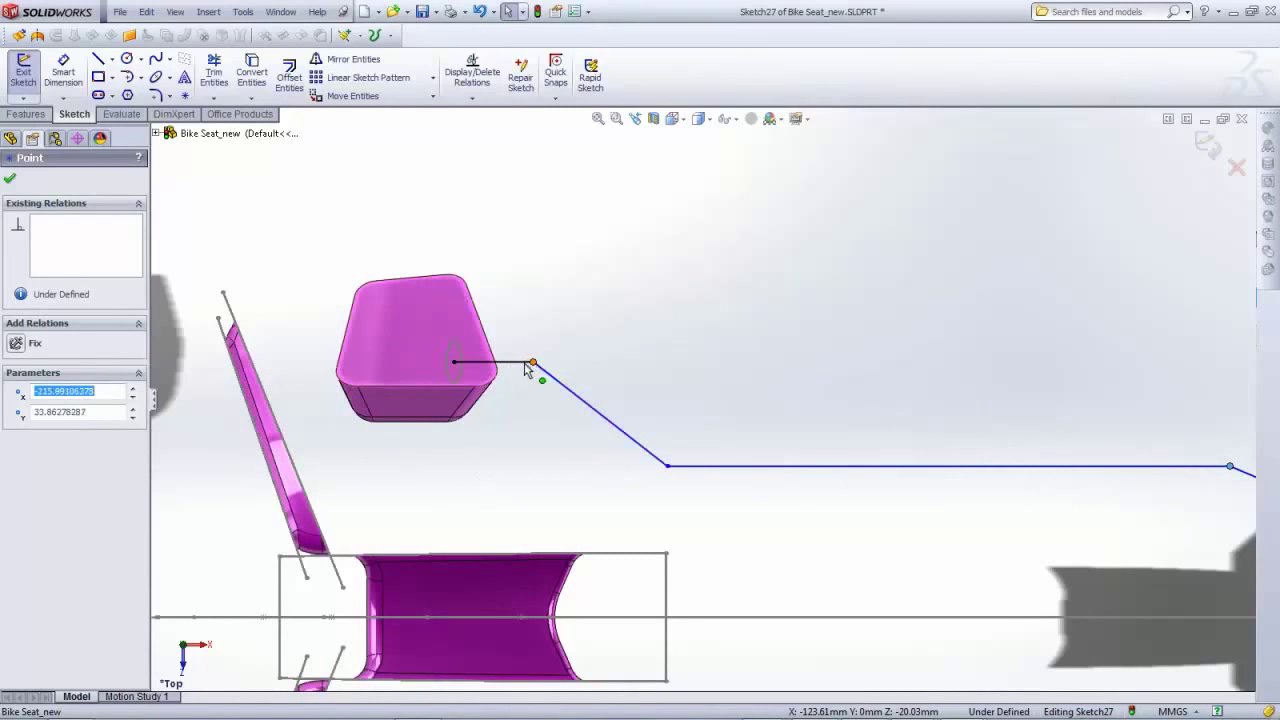
pyautogui.moveTo(527, 369); pyautogui.dragTo(515, 369)
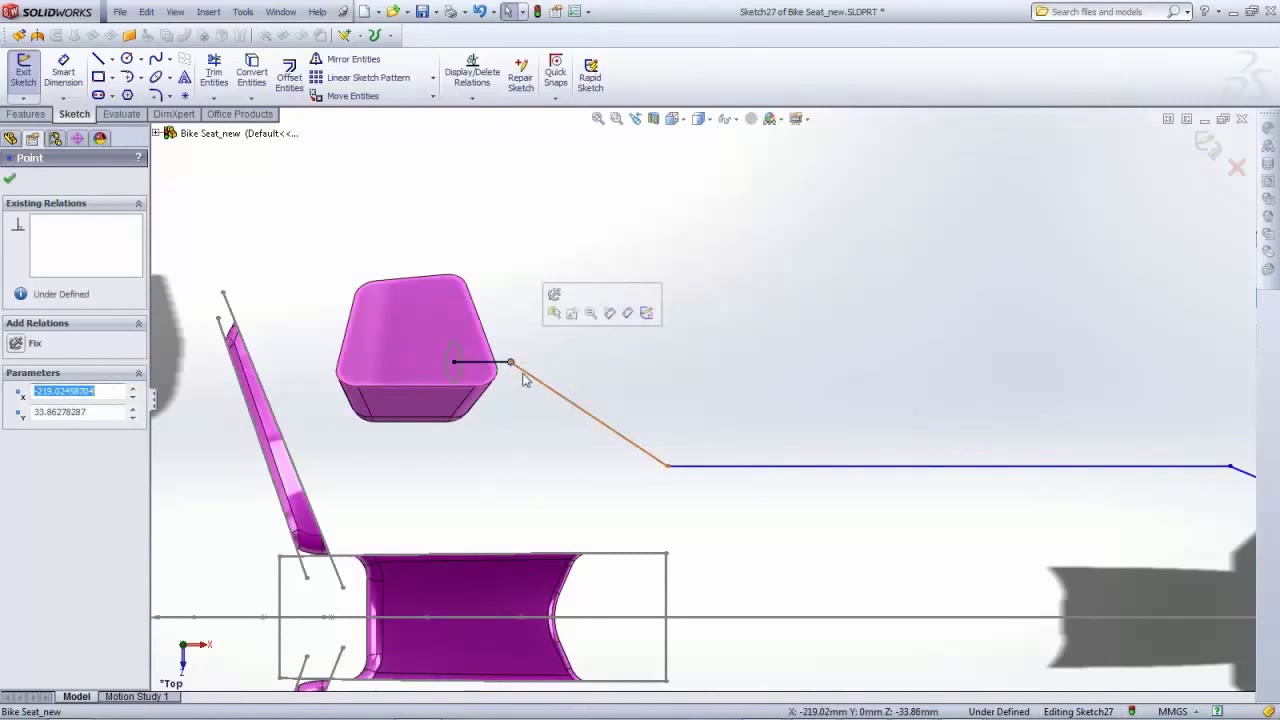
pyautogui.scroll(3, 706, 402)
pyautogui.scroll(-3, 916, 471)
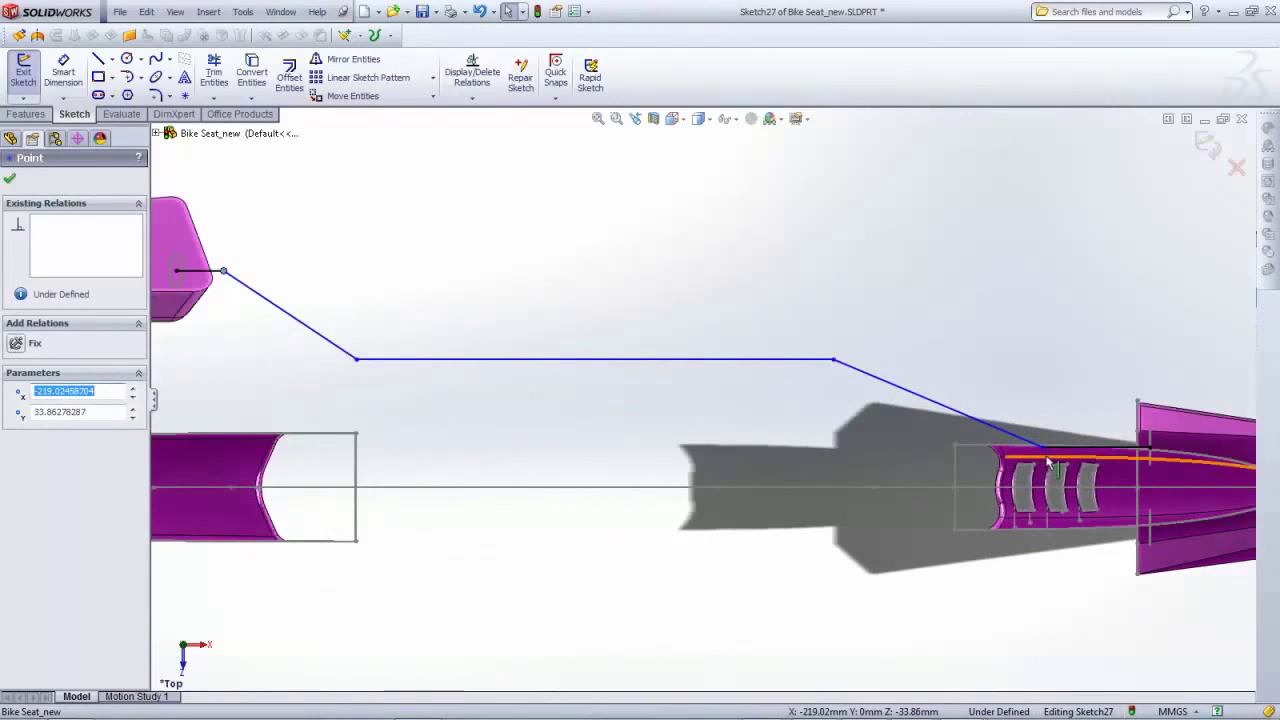
pyautogui.moveTo(1085, 448); pyautogui.dragTo(1096, 452)
pyautogui.scroll(3, 810, 449)
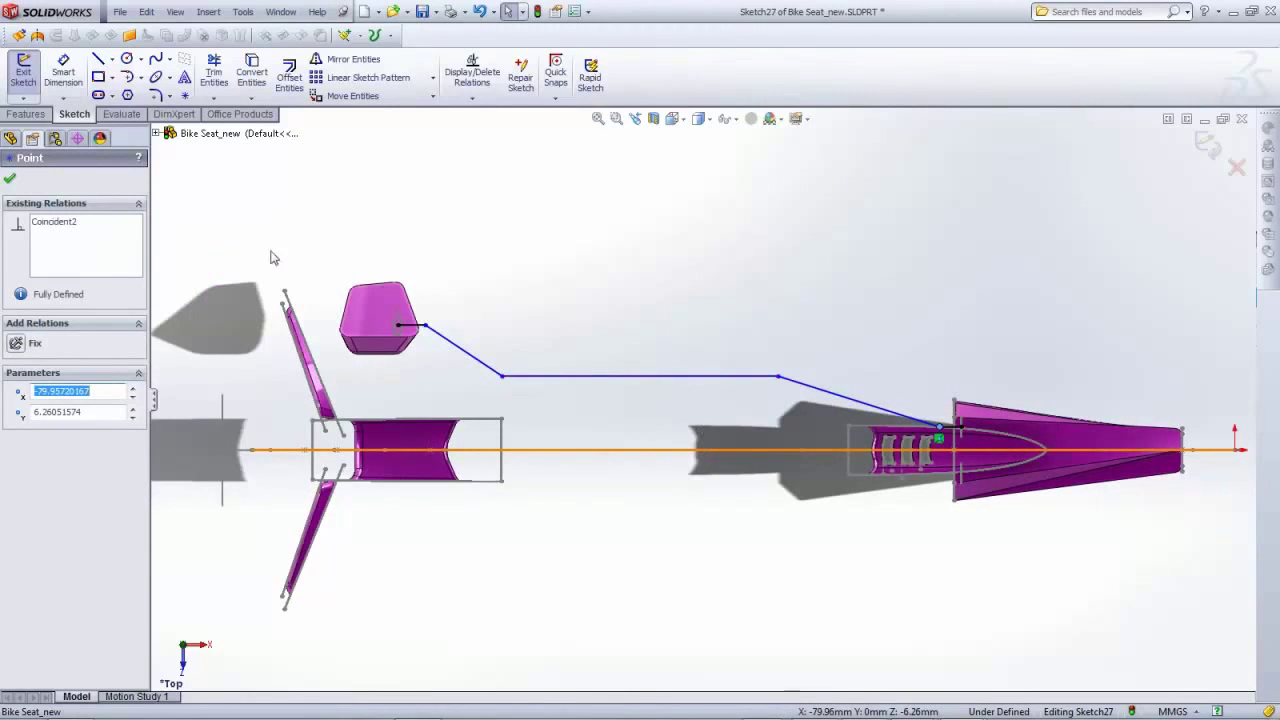
# Draw a vertical construction line outward from the rear end of the long horizontal line, away from the centreline
pyautogui.click(112, 59)
pyautogui.click(137, 88)
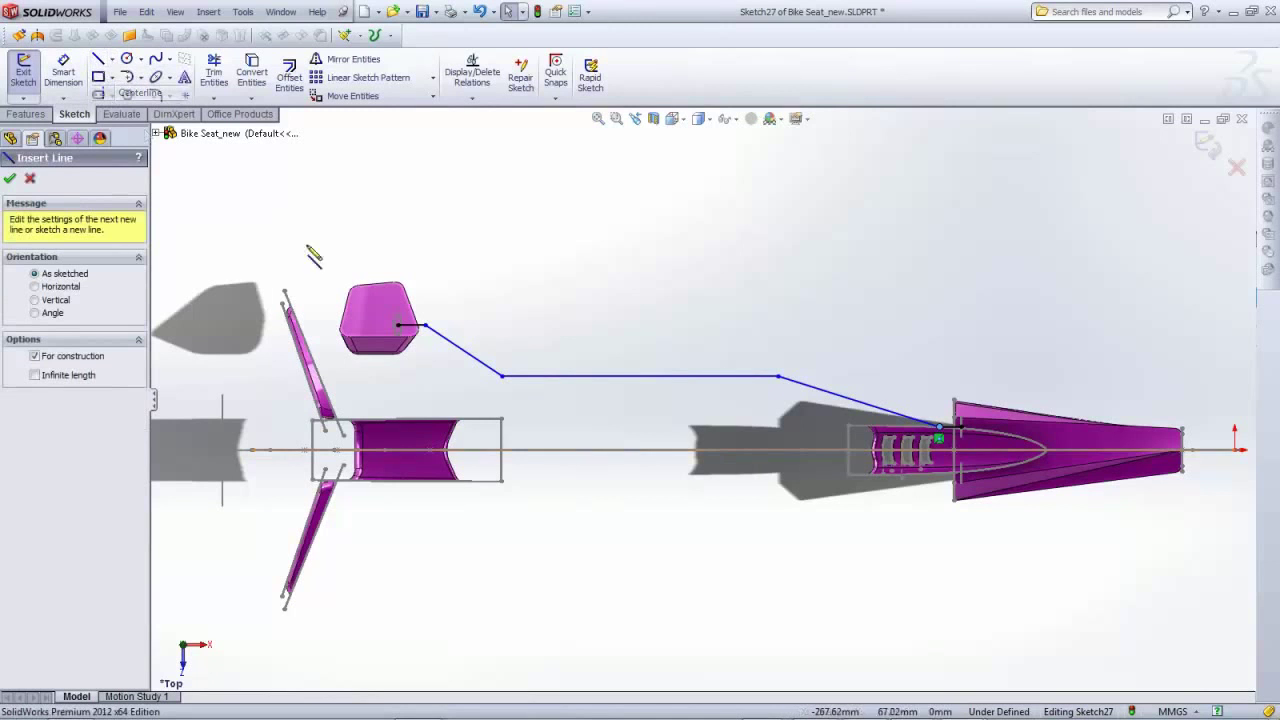
pyautogui.click(425, 325)
pyautogui.click(502, 376)
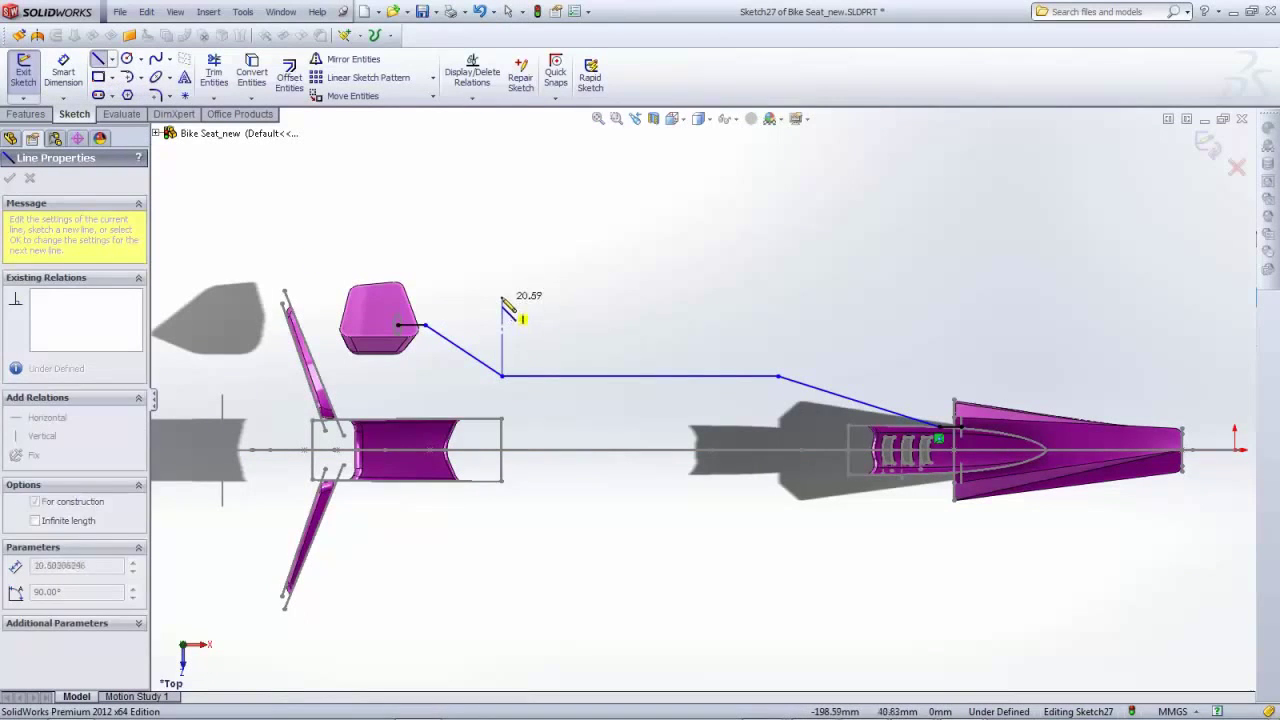
pyautogui.click(502, 288)
pyautogui.press('Escape')
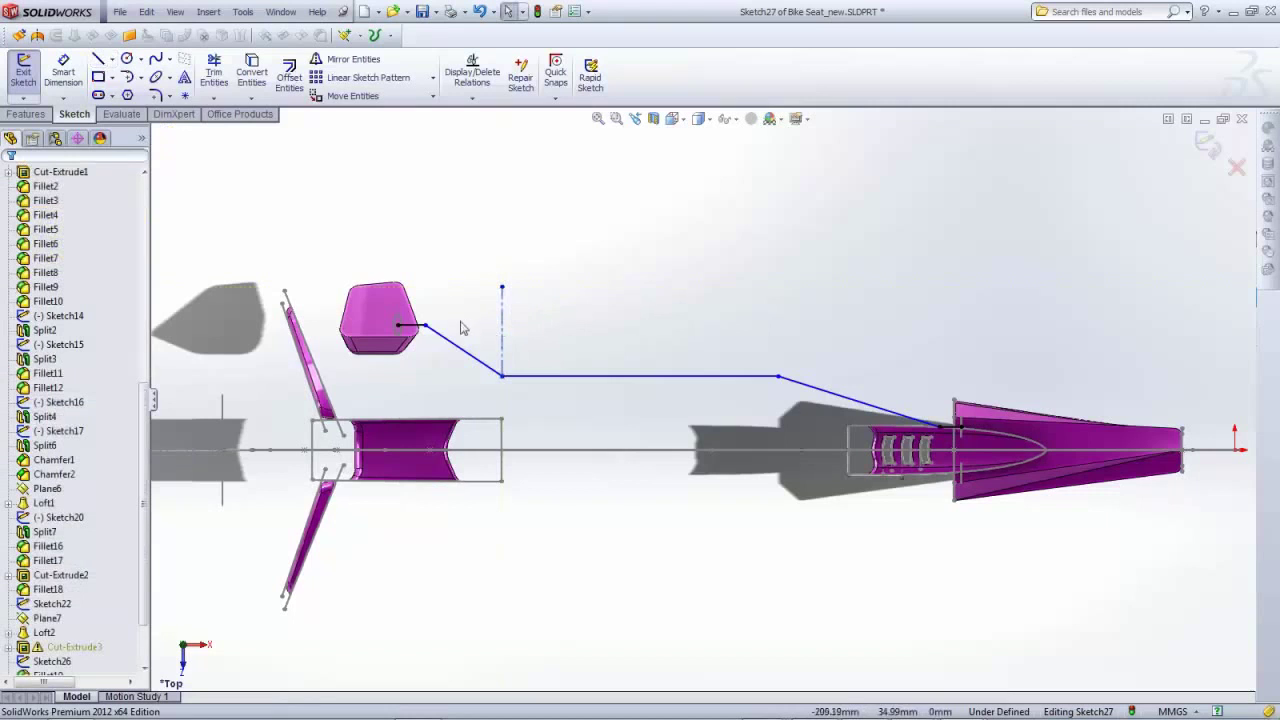
# Add a vertical construction line outward from the bend beside the rear boss
pyautogui.click(112, 59)
pyautogui.click(135, 88)
pyautogui.click(425, 325)
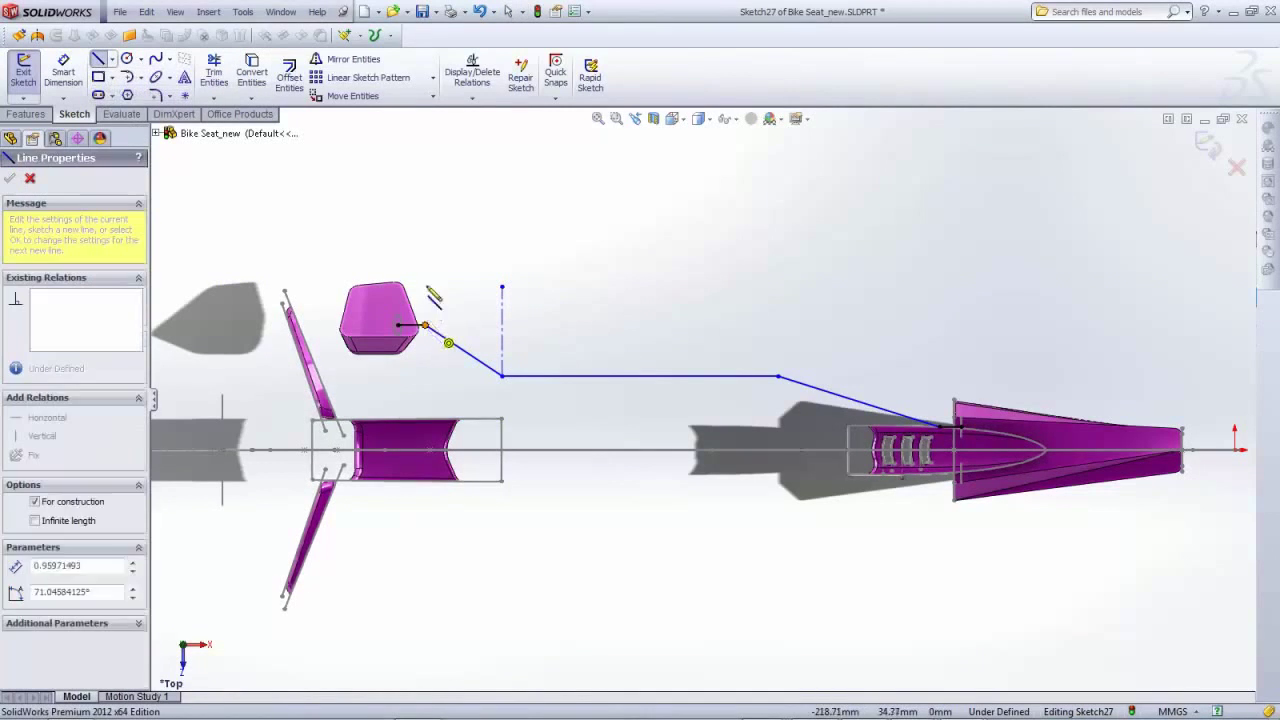
pyautogui.click(427, 261)
pyautogui.press('Escape')
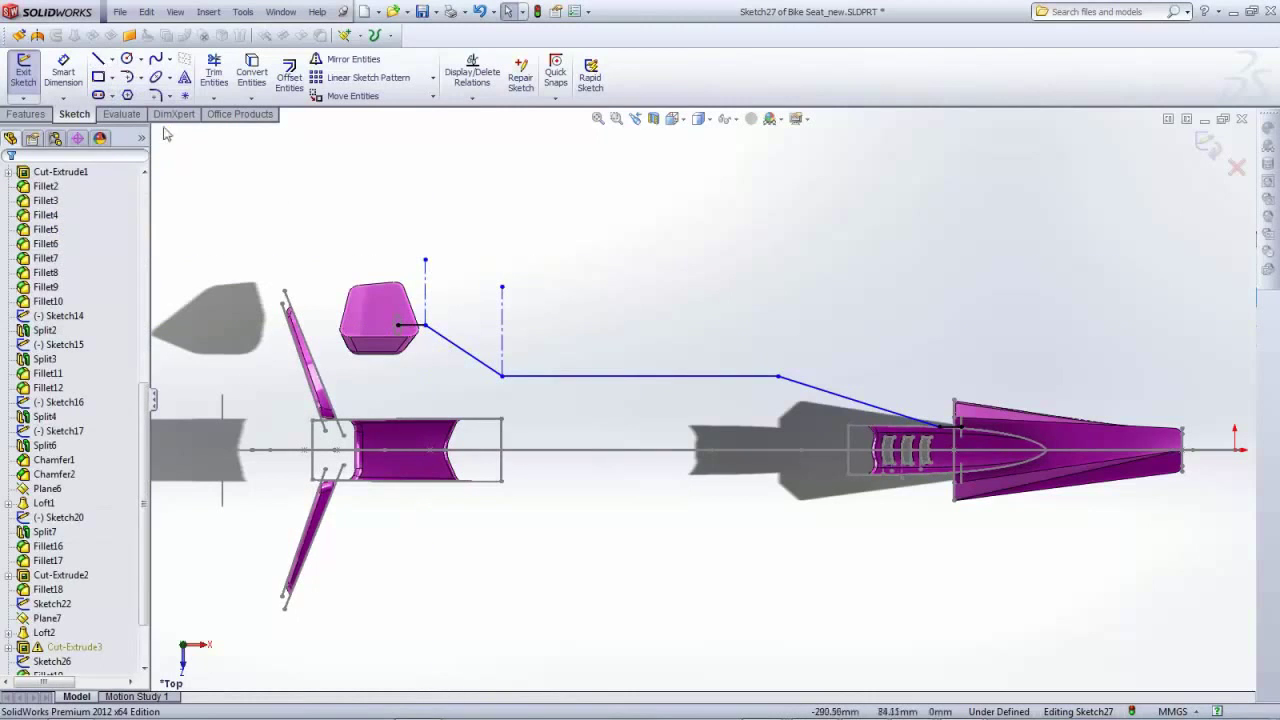
# Add a vertical construction line outward from the front end of the long horizontal line
pyautogui.click(112, 59)
pyautogui.click(135, 88)
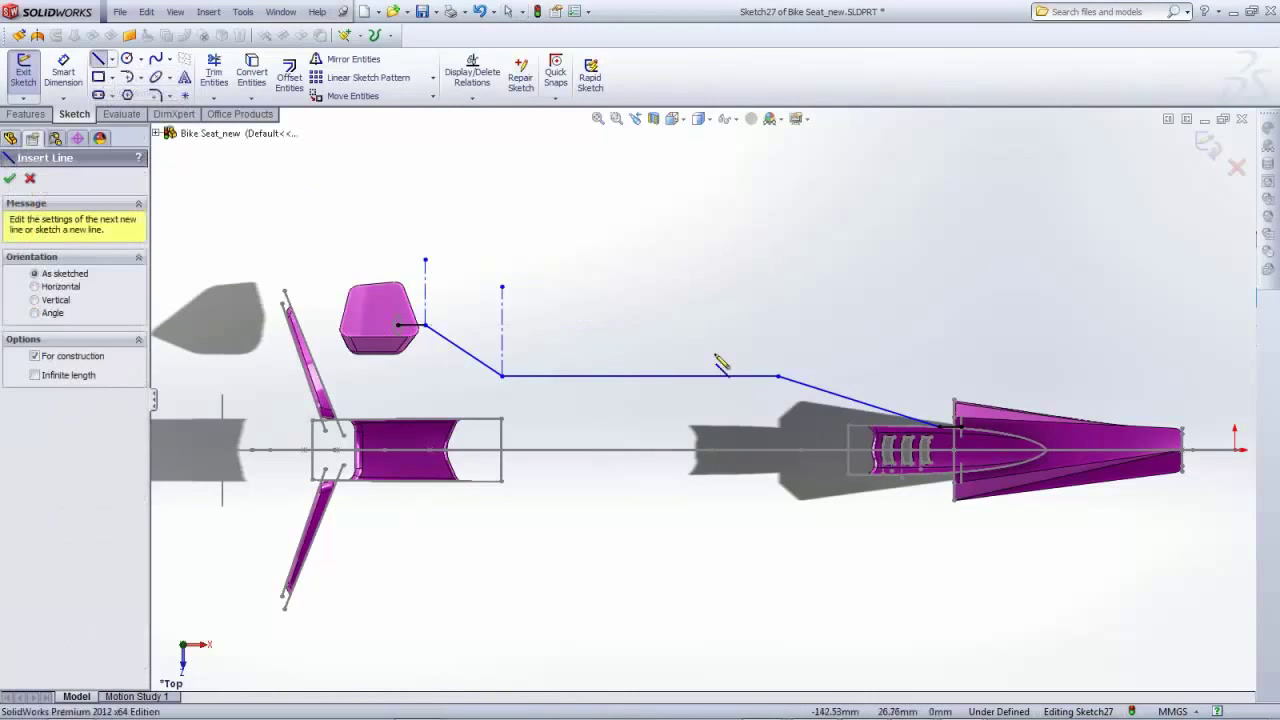
pyautogui.click(780, 377)
pyautogui.click(778, 274)
pyautogui.press('Escape')
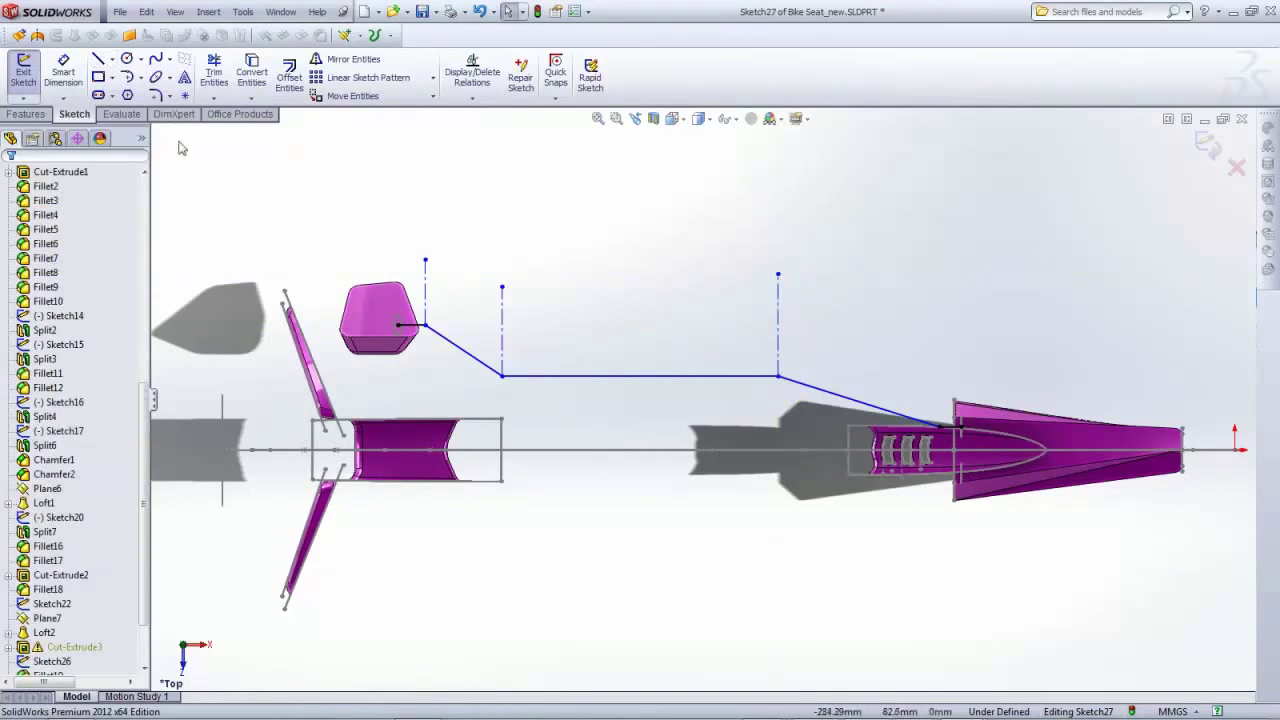
# Add a vertical construction line outward from the last bend beside the nose block, and exit the sketch
pyautogui.click(112, 59)
pyautogui.click(135, 88)
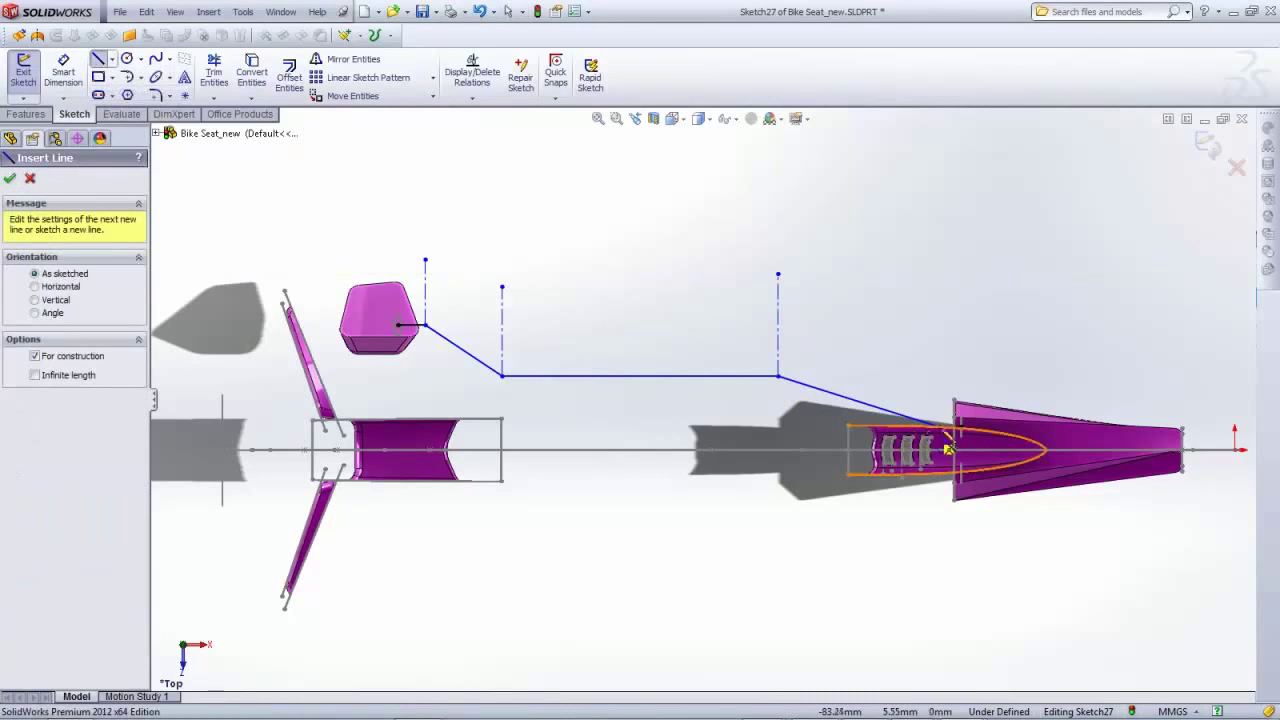
pyautogui.click(941, 426)
pyautogui.click(939, 287)
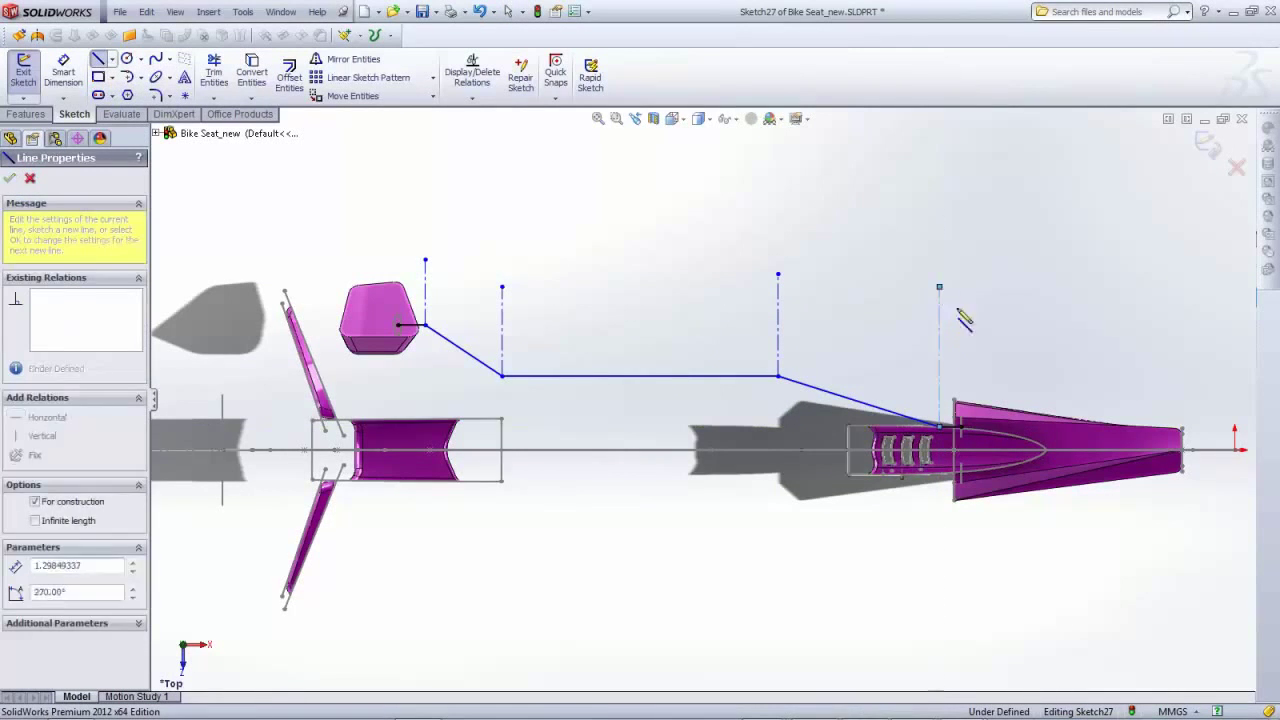
pyautogui.press('Escape')
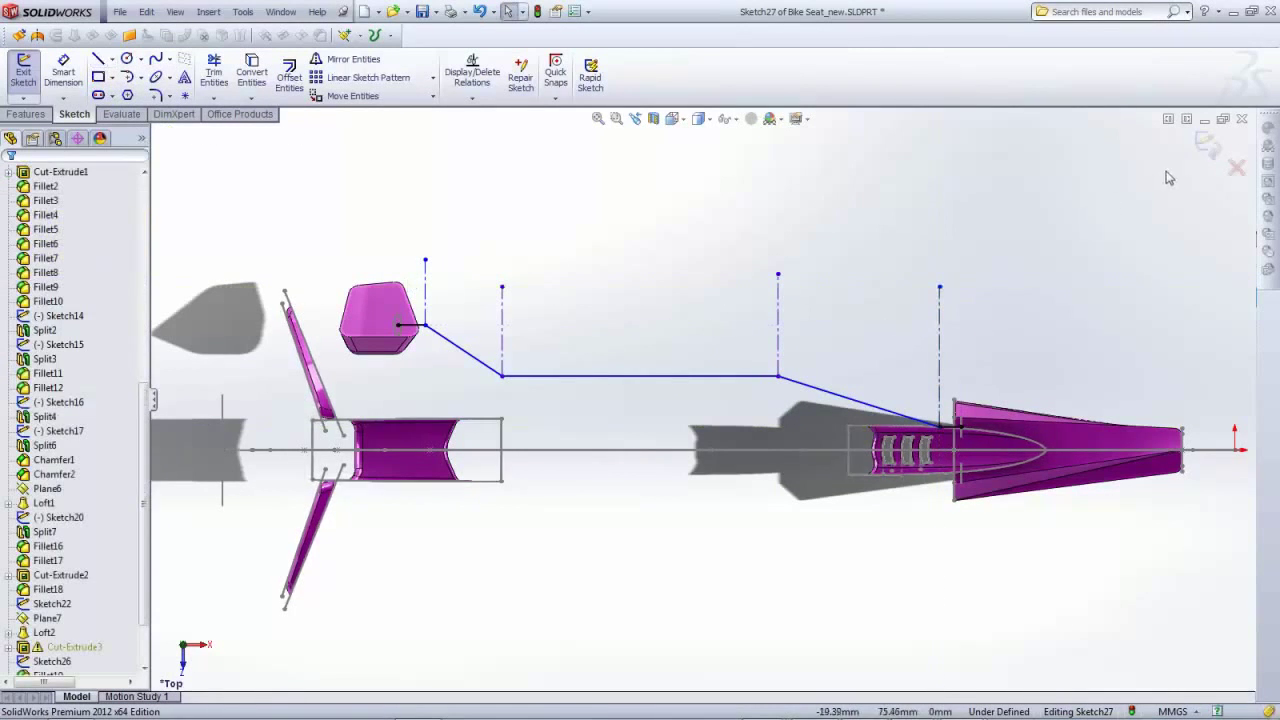
pyautogui.click(1208, 146)
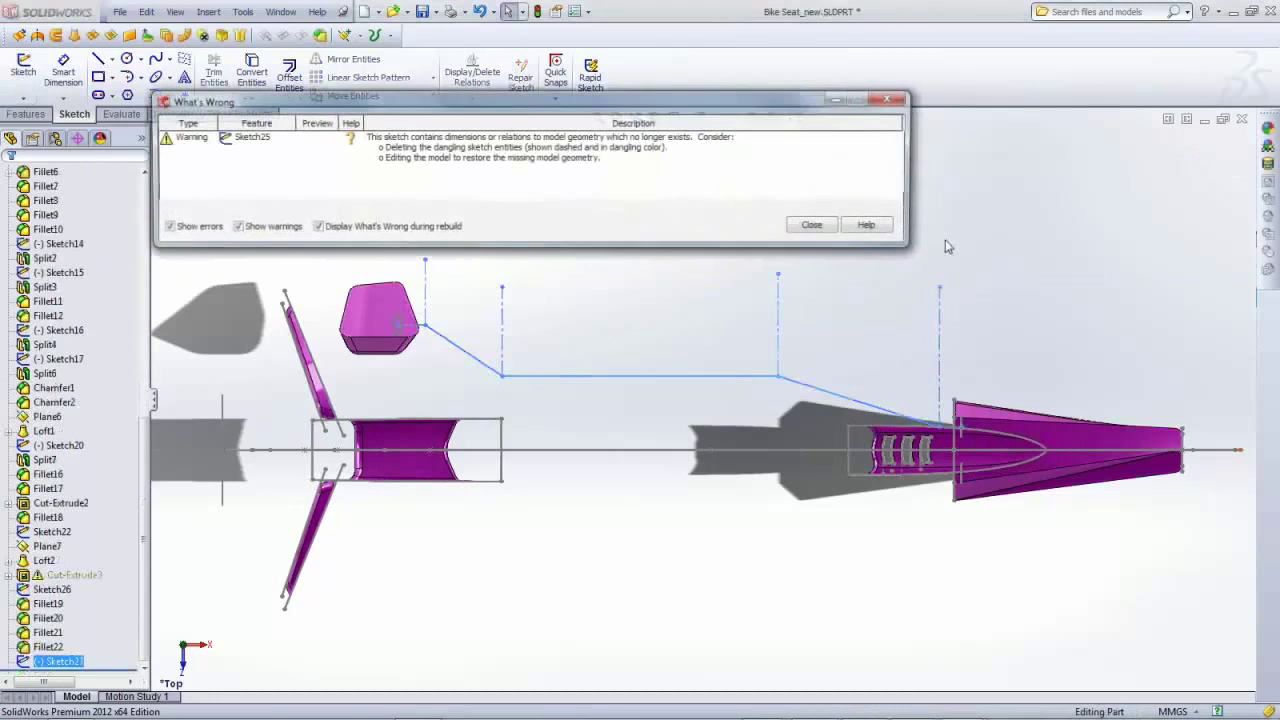
pyautogui.click(816, 226)
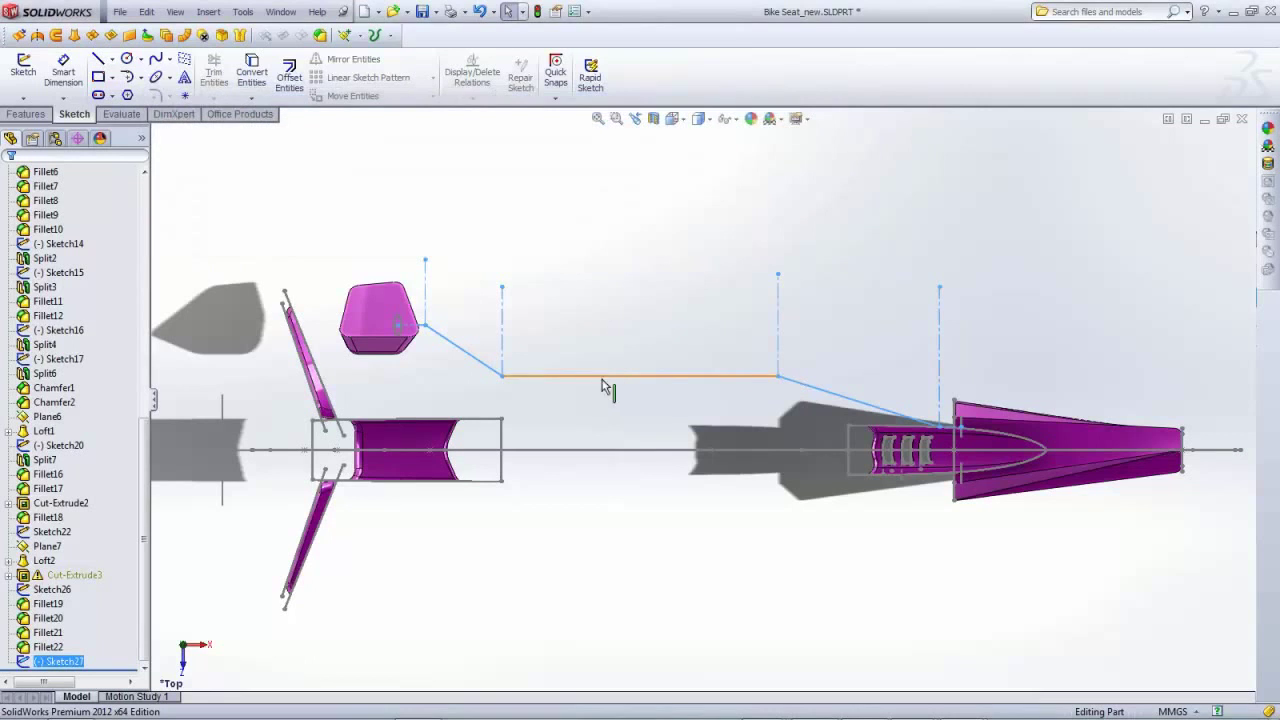
# Edit Sketch25 under Cut-Extrude3, delete the coincident relation from its vertical construction line, and exit the sketch
pyautogui.click(9, 575)
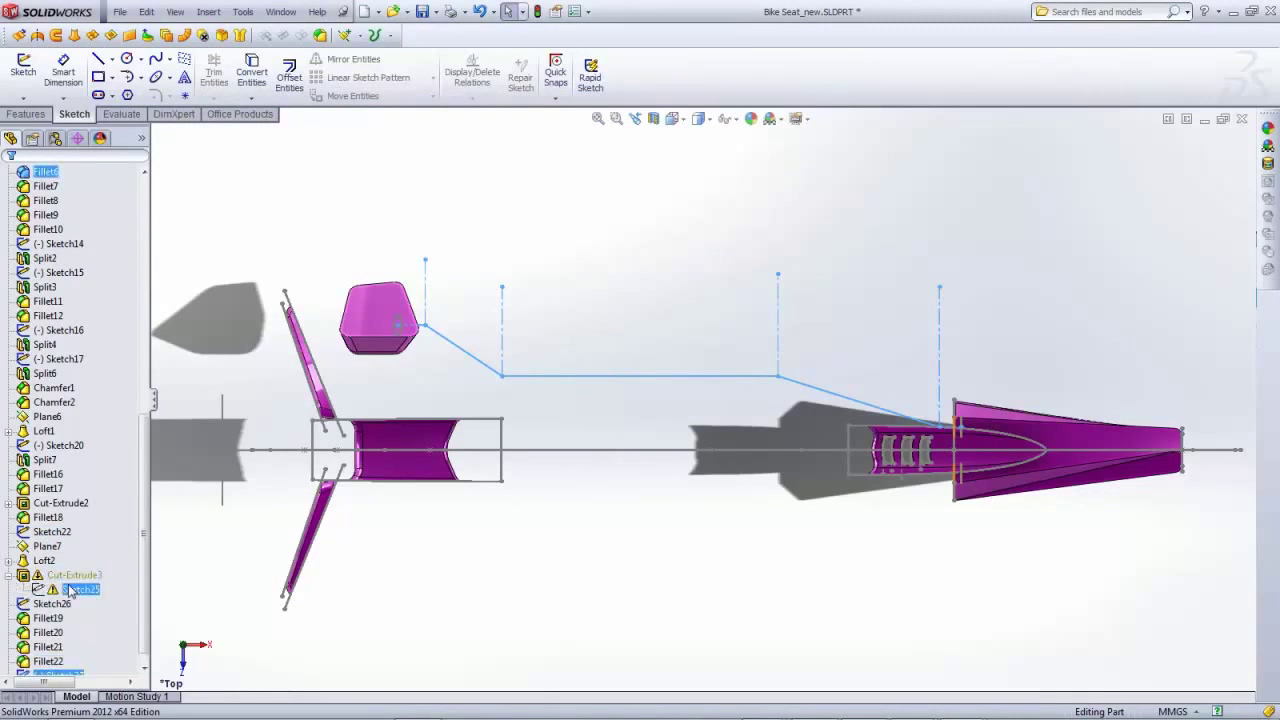
pyautogui.click(82, 540)
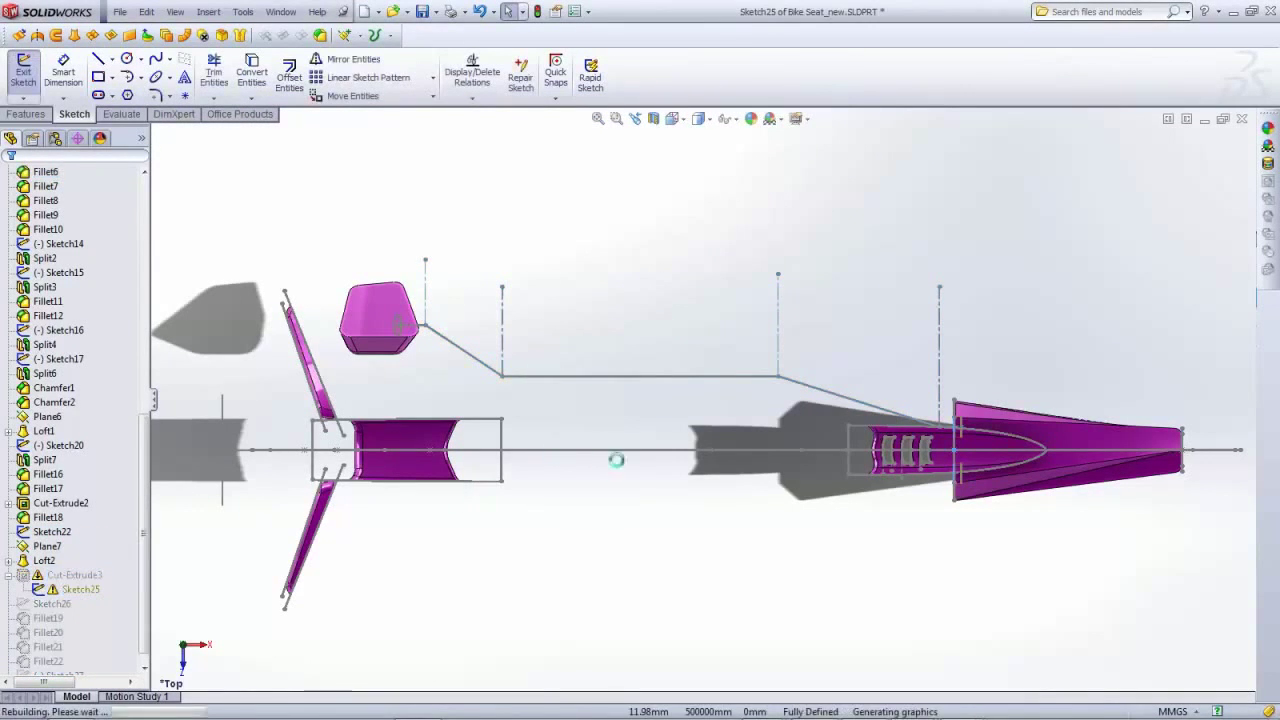
pyautogui.moveTo(810, 473)
pyautogui.mouseDown(button='middle')
pyautogui.moveTo(777, 337)
pyautogui.moveTo(984, 544)
pyautogui.moveTo(971, 471)
pyautogui.mouseUp(button='middle')
pyautogui.scroll(-5, 949, 439)
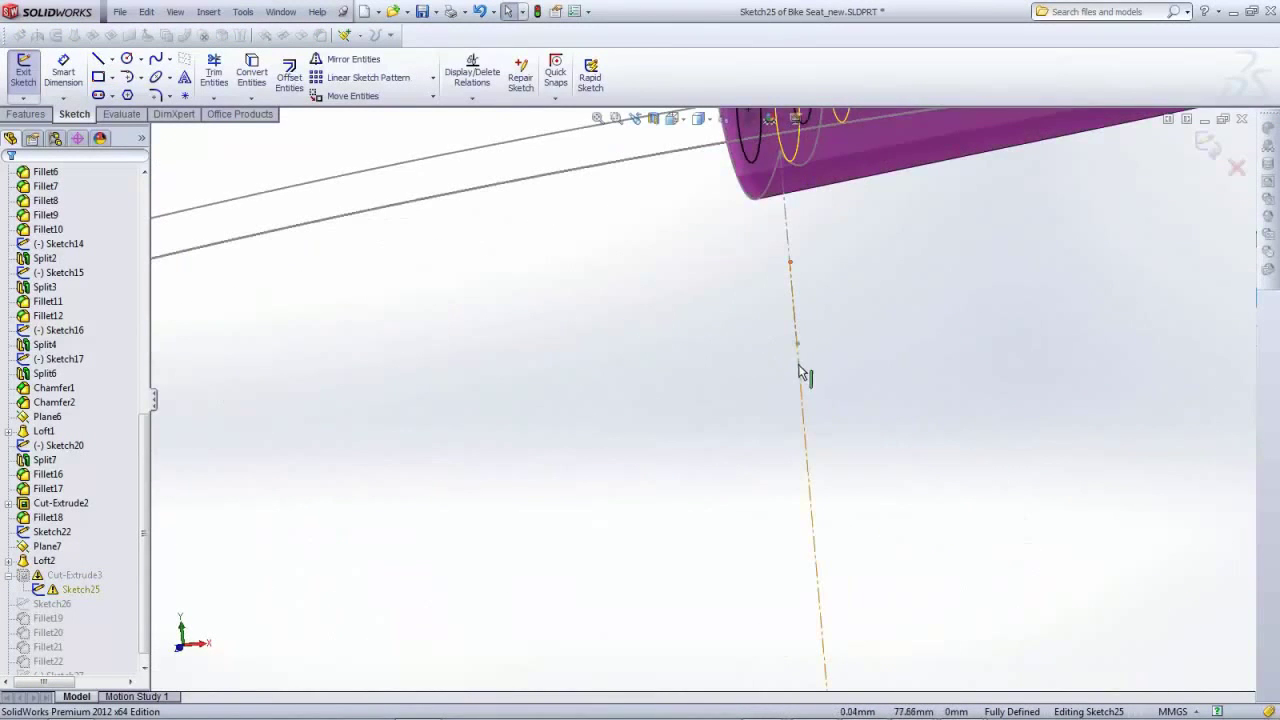
pyautogui.click(800, 366)
pyautogui.rightClick(57, 229)
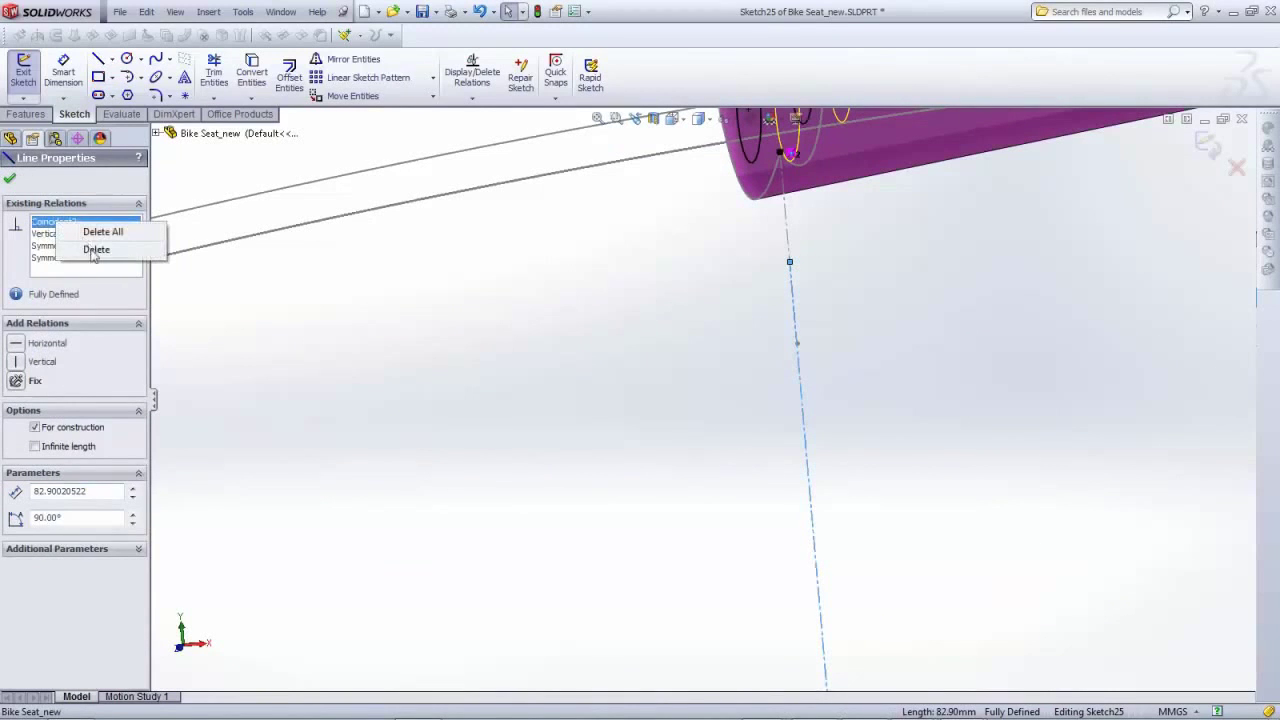
pyautogui.click(96, 249)
pyautogui.click(1205, 158)
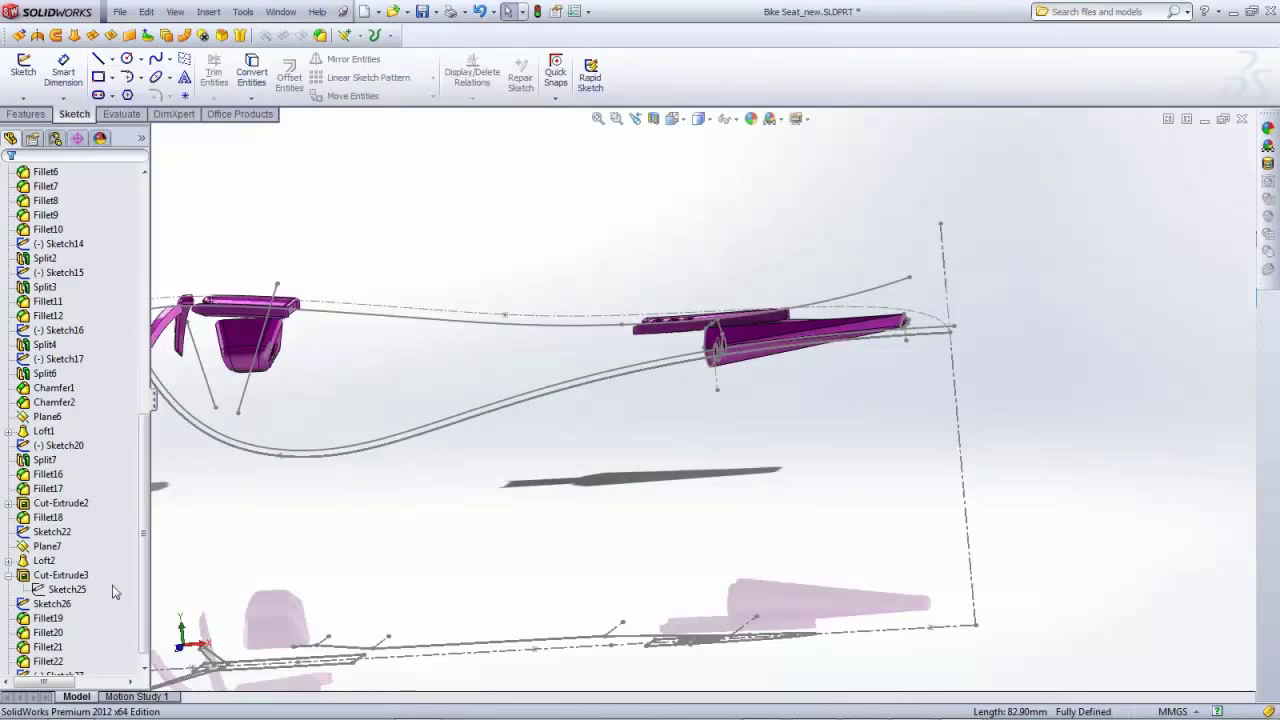
# Start a new sketch on the Front Plane and fit the whole model in view
pyautogui.moveTo(384, 328); pyautogui.dragTo(500, 405, button='middle')
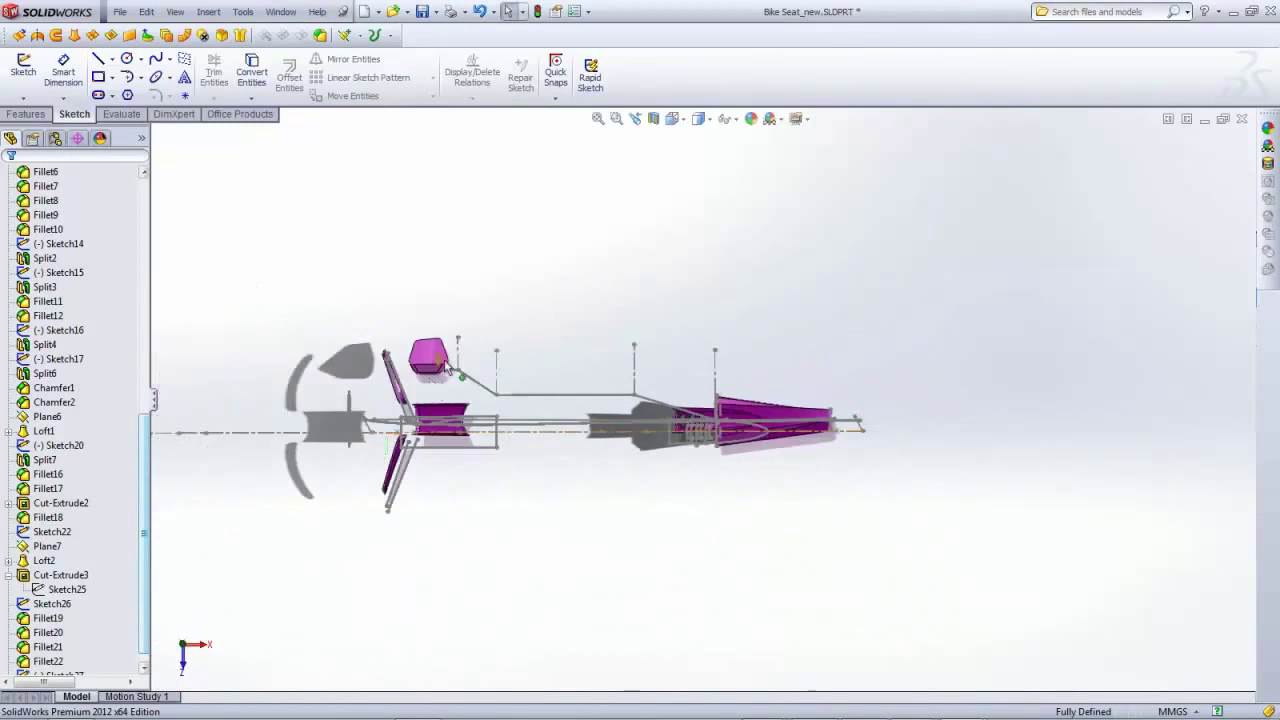
pyautogui.scroll(-3, 512, 405)
pyautogui.scroll(4, 512, 405)
pyautogui.moveTo(766, 429); pyautogui.dragTo(729, 118, button='middle')
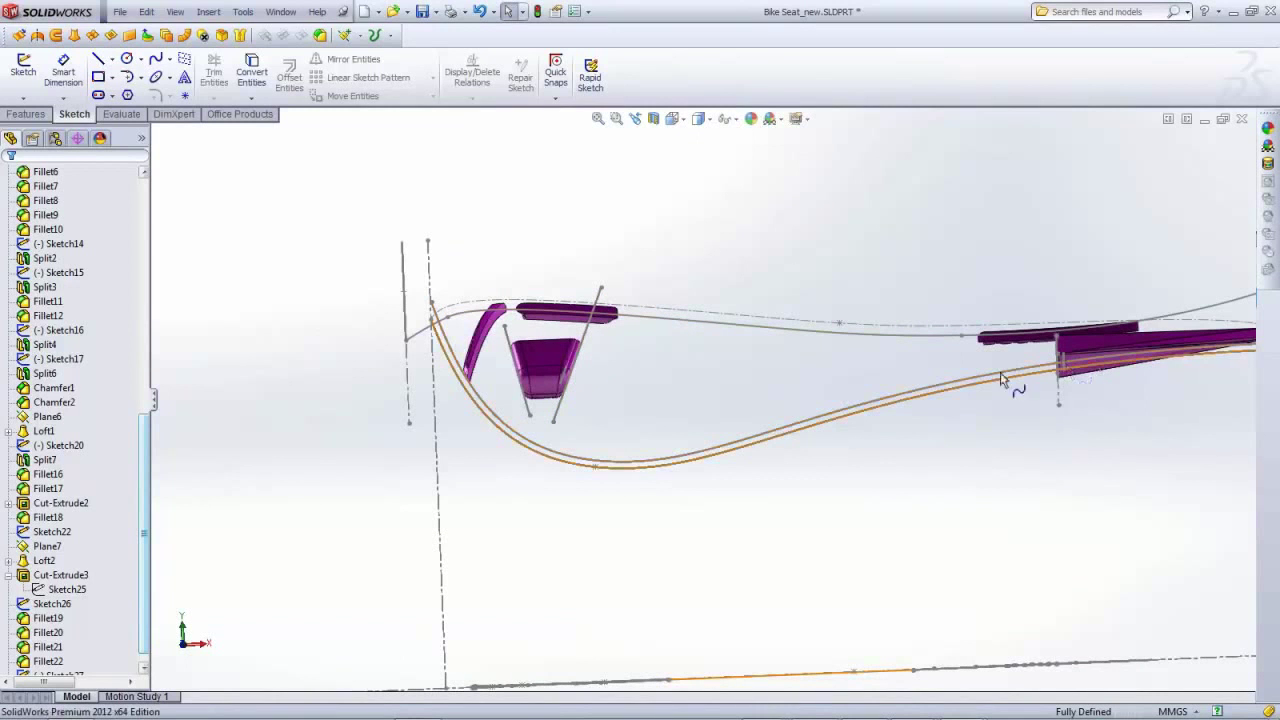
pyautogui.moveTo(632, 582); pyautogui.dragTo(640, 666, button='middle')
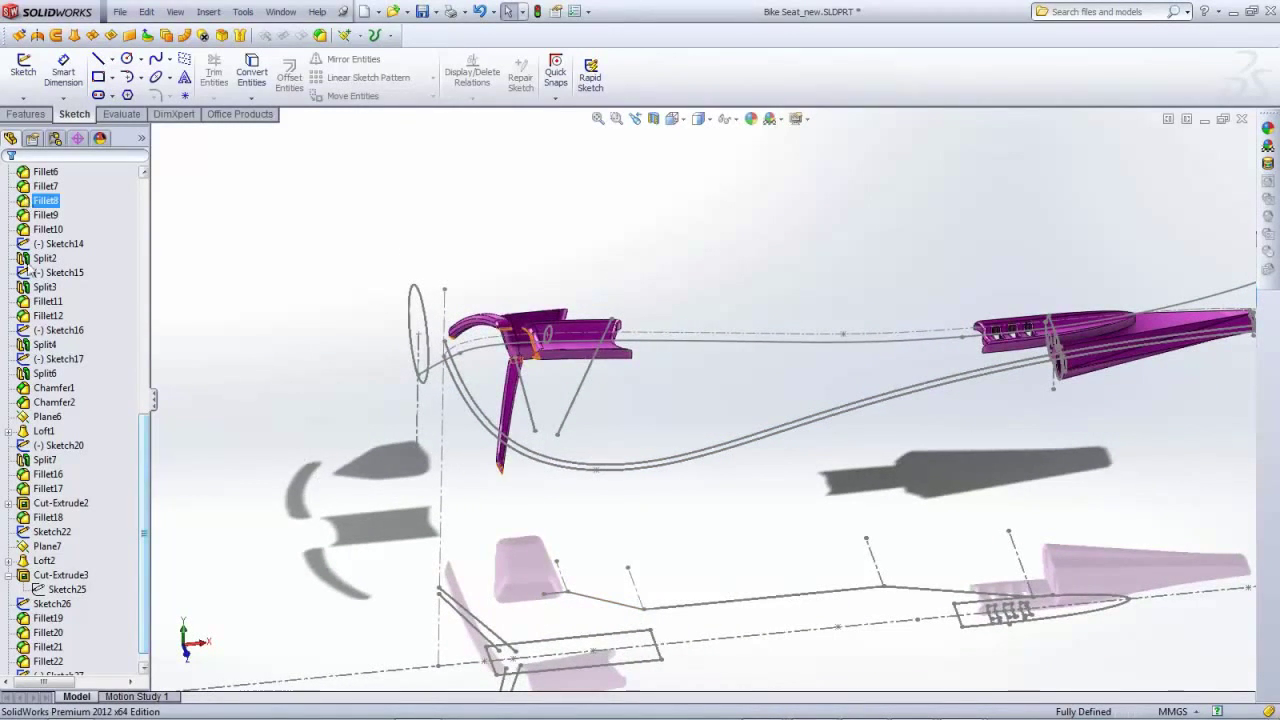
pyautogui.moveTo(143, 440); pyautogui.dragTo(170, 199)
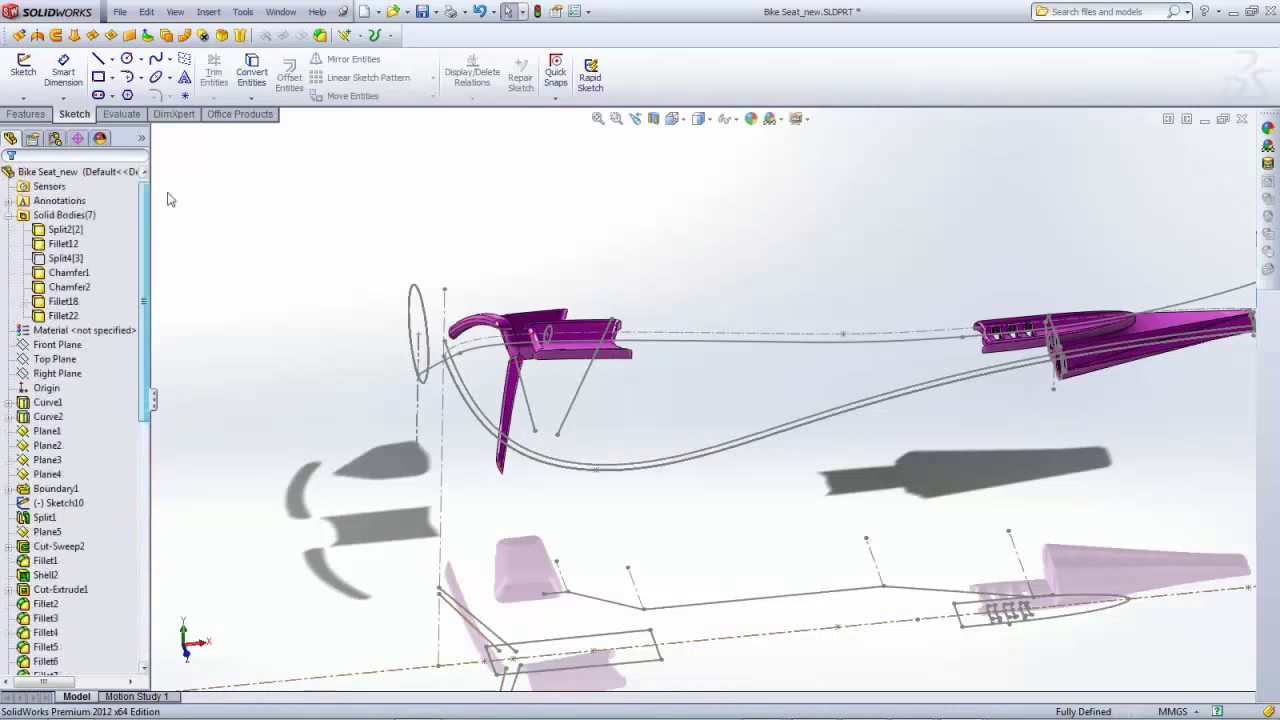
pyautogui.click(58, 345)
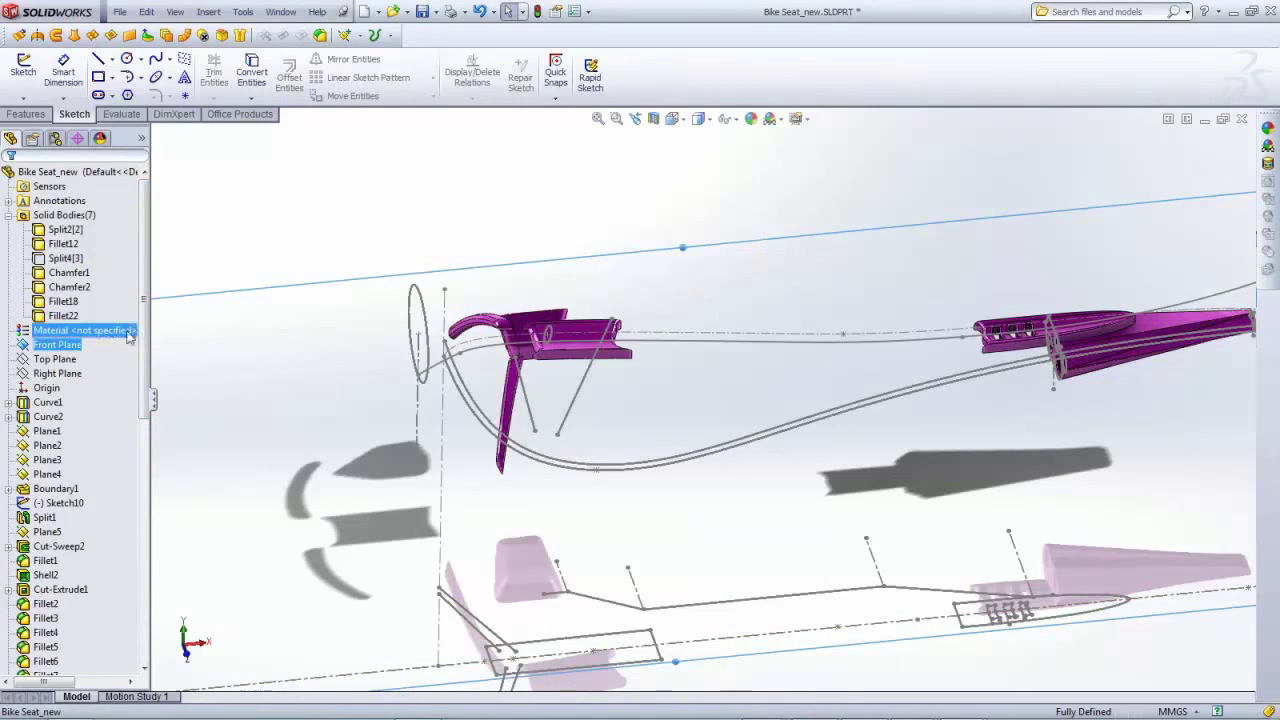
pyautogui.click(23, 68)
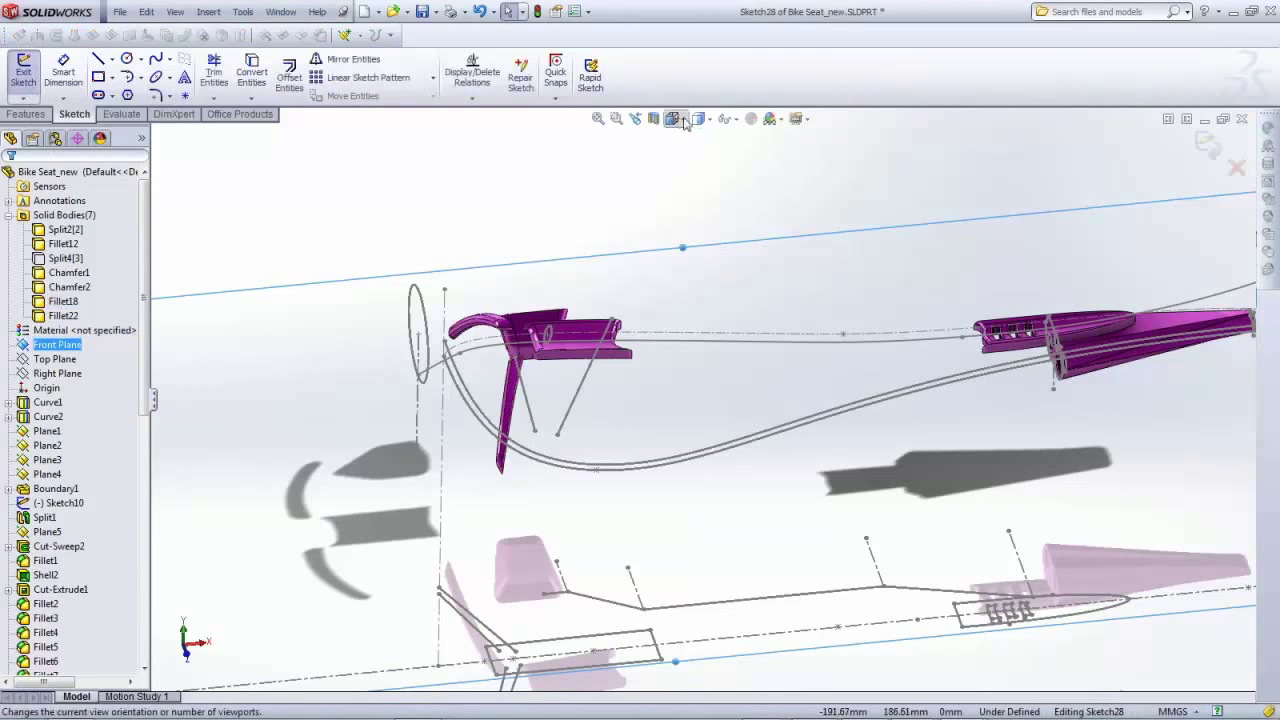
pyautogui.moveTo(688, 252); pyautogui.dragTo(690, 229, button='middle')
pyautogui.press('f')
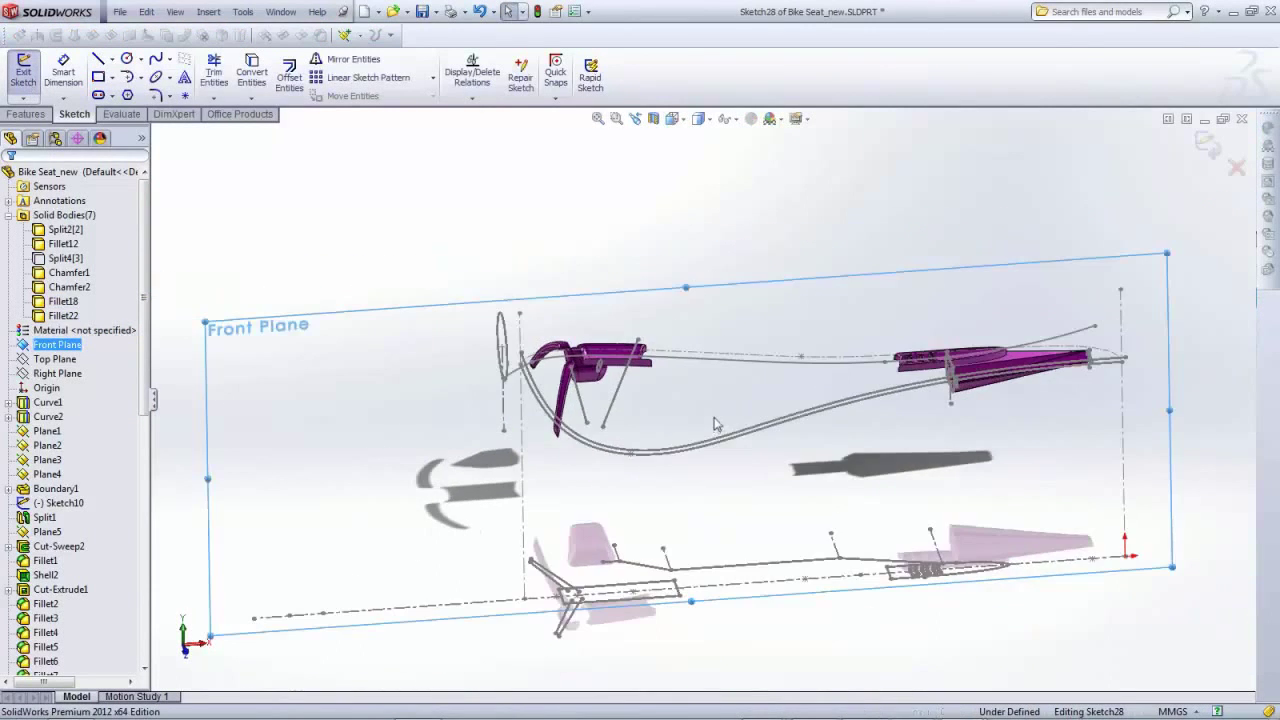
# Draw a vertical construction line across the side profile, between the rear boss and the nose block
pyautogui.moveTo(711, 389)
pyautogui.mouseDown(button='middle')
pyautogui.moveTo(786, 351)
pyautogui.moveTo(707, 404)
pyautogui.moveTo(715, 412)
pyautogui.mouseUp(button='middle')
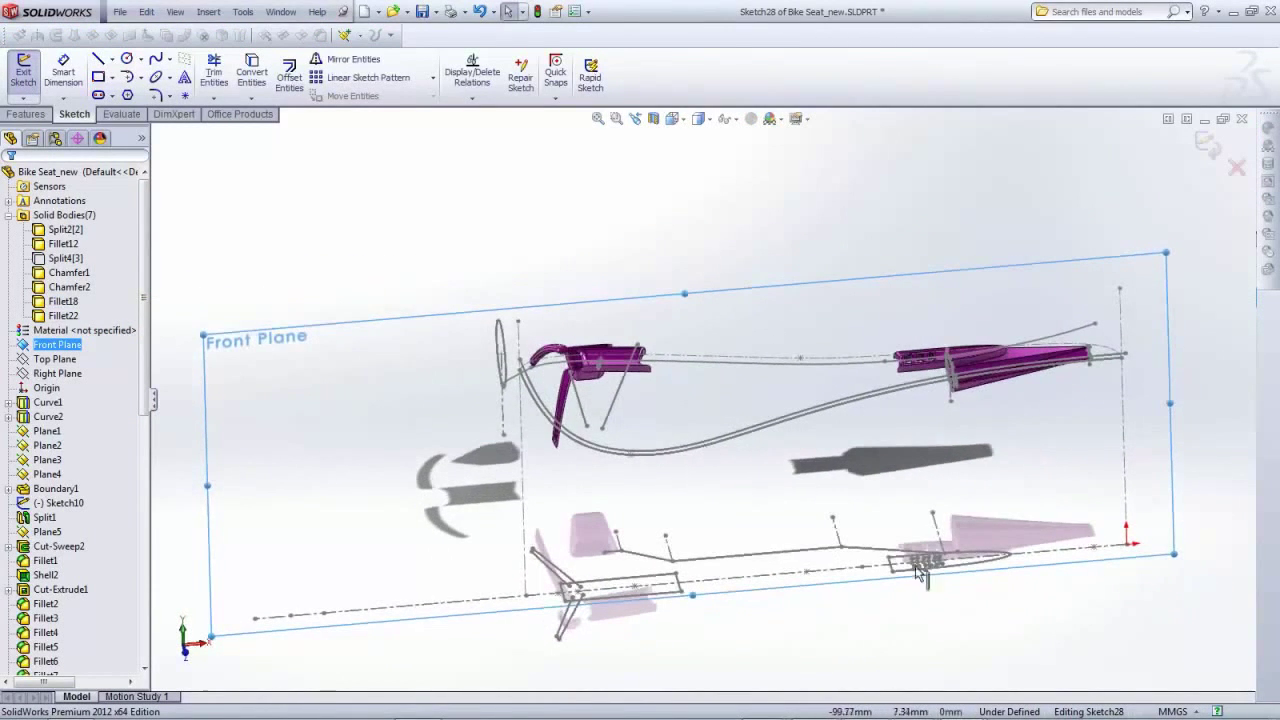
pyautogui.click(112, 60)
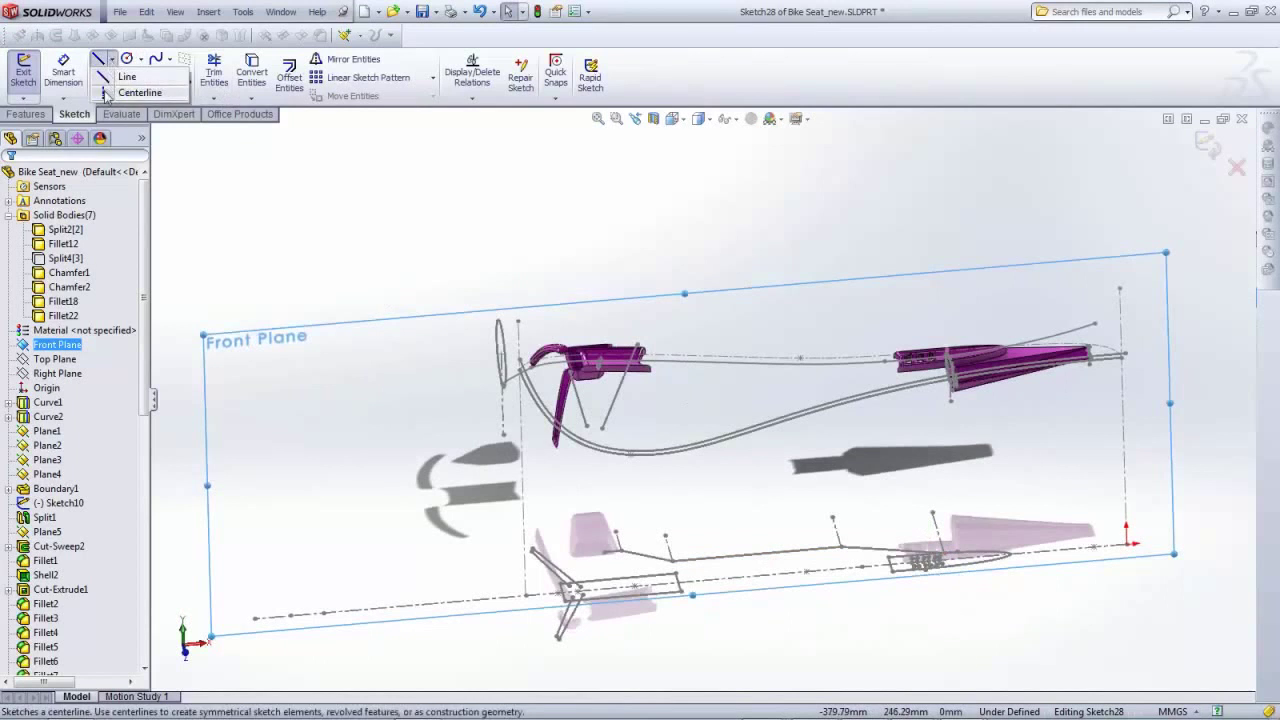
pyautogui.click(132, 91)
pyautogui.click(727, 247)
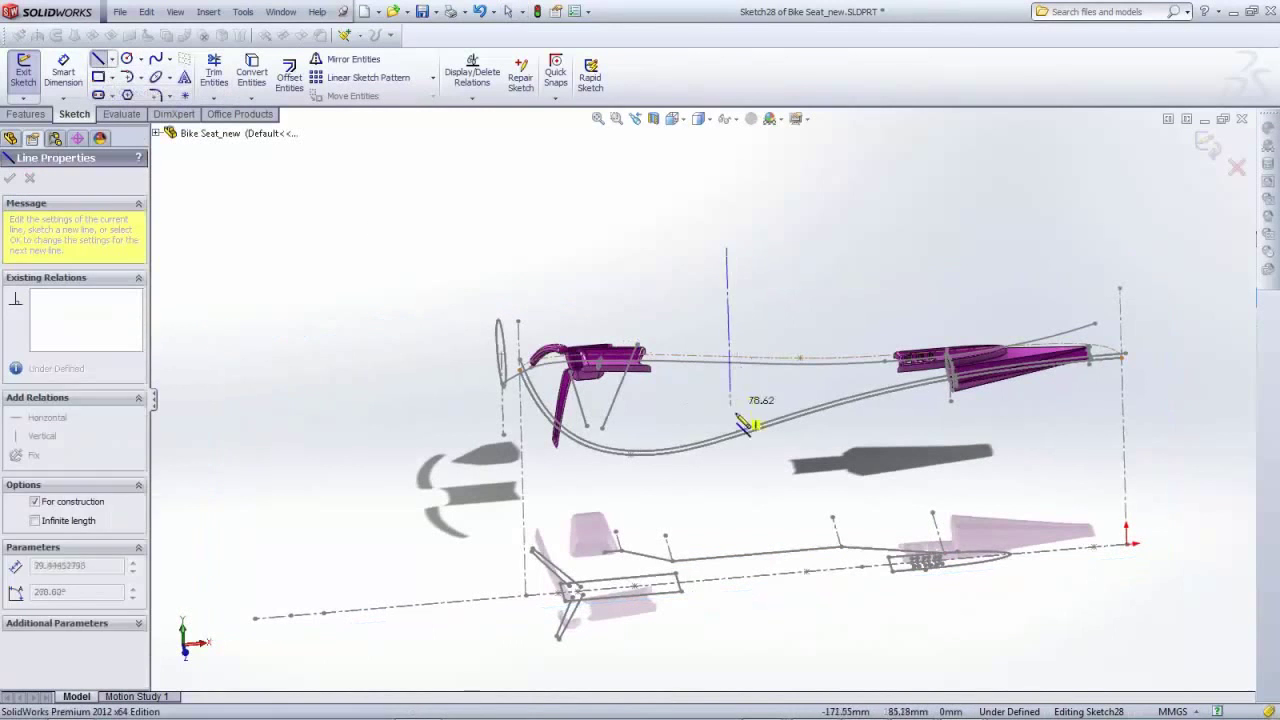
pyautogui.click(732, 469)
pyautogui.press('Escape')
pyautogui.scroll(-3, 718, 336)
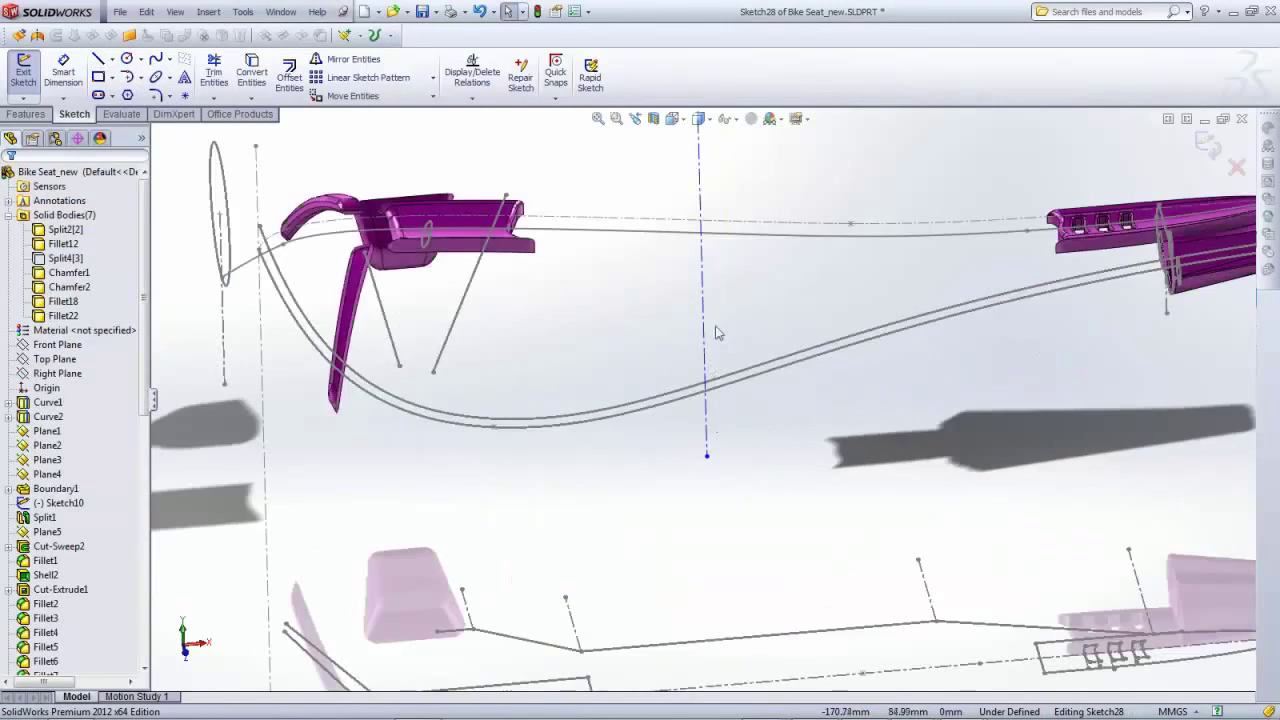
pyautogui.scroll(2, 718, 336)
# Make the upper end of the vertical construction line coincident with the centre of the circle on the rear boss
pyautogui.click(698, 164)
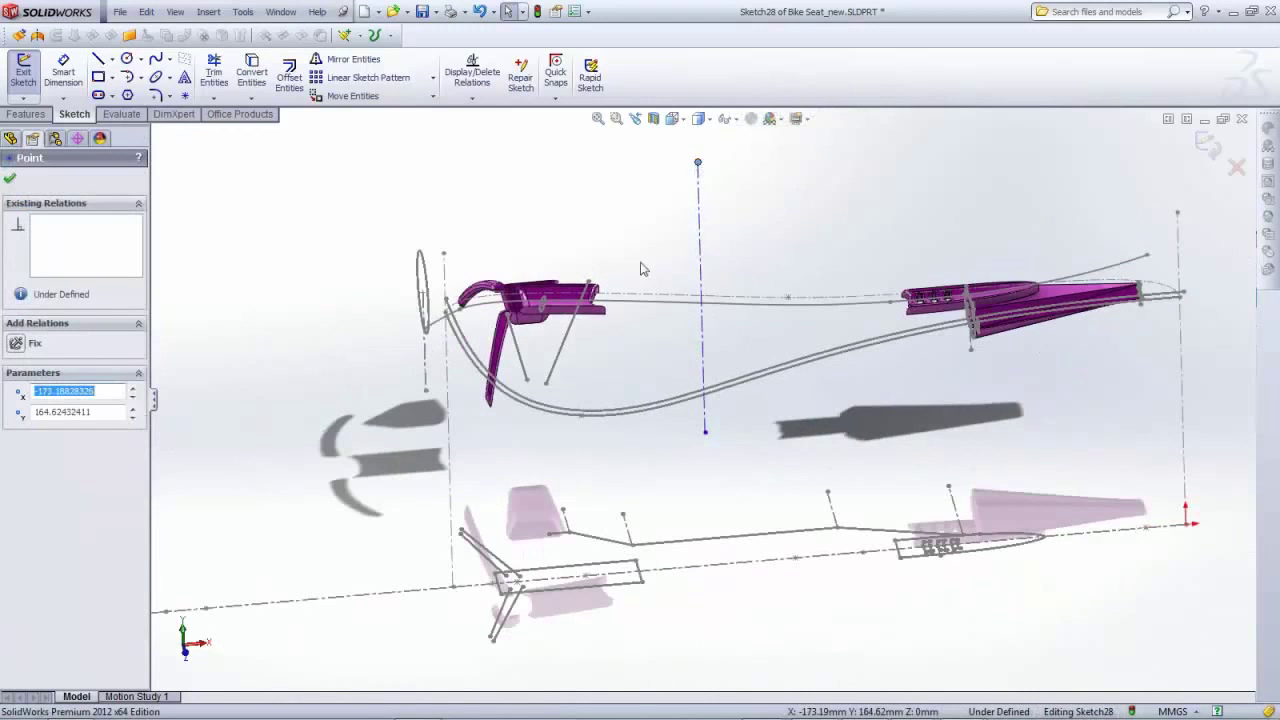
pyautogui.scroll(-5, 640, 266)
pyautogui.moveTo(708, 363)
pyautogui.mouseDown(button='middle')
pyautogui.moveTo(705, 382)
pyautogui.moveTo(640, 262)
pyautogui.mouseUp(button='middle')
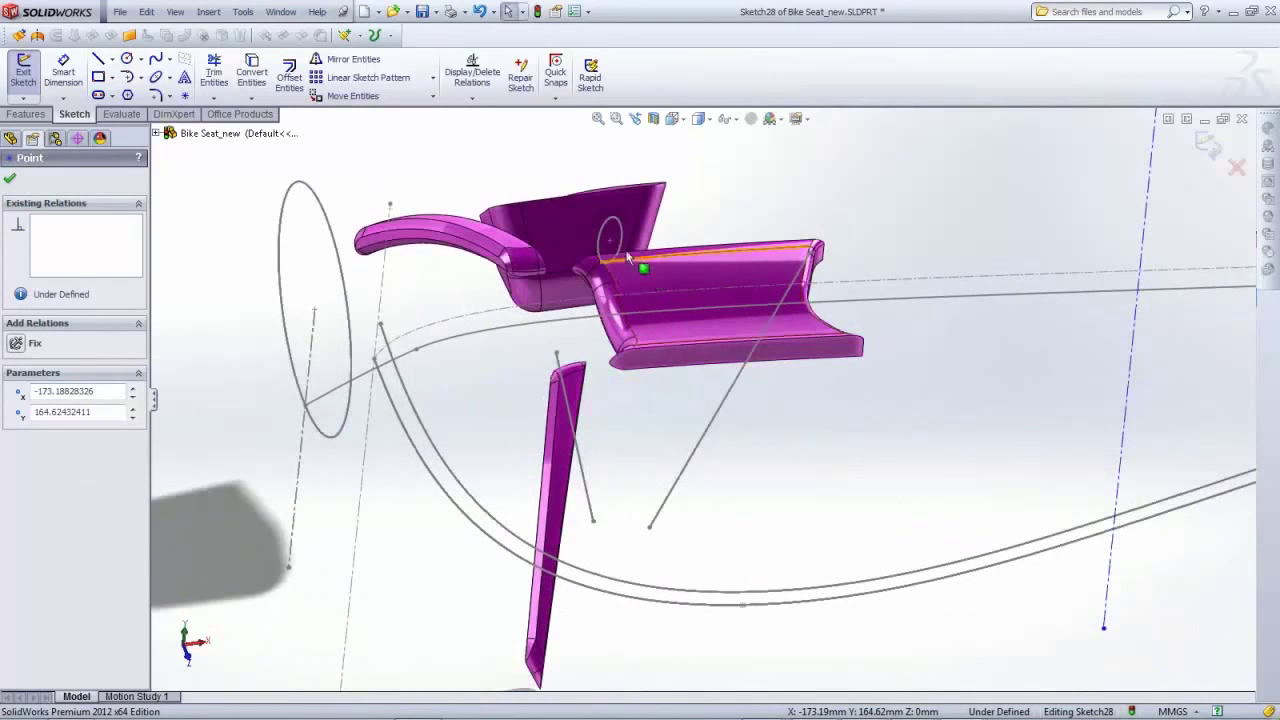
pyautogui.keyDown('ctrl'); pyautogui.click(611, 243); pyautogui.keyUp('ctrl')
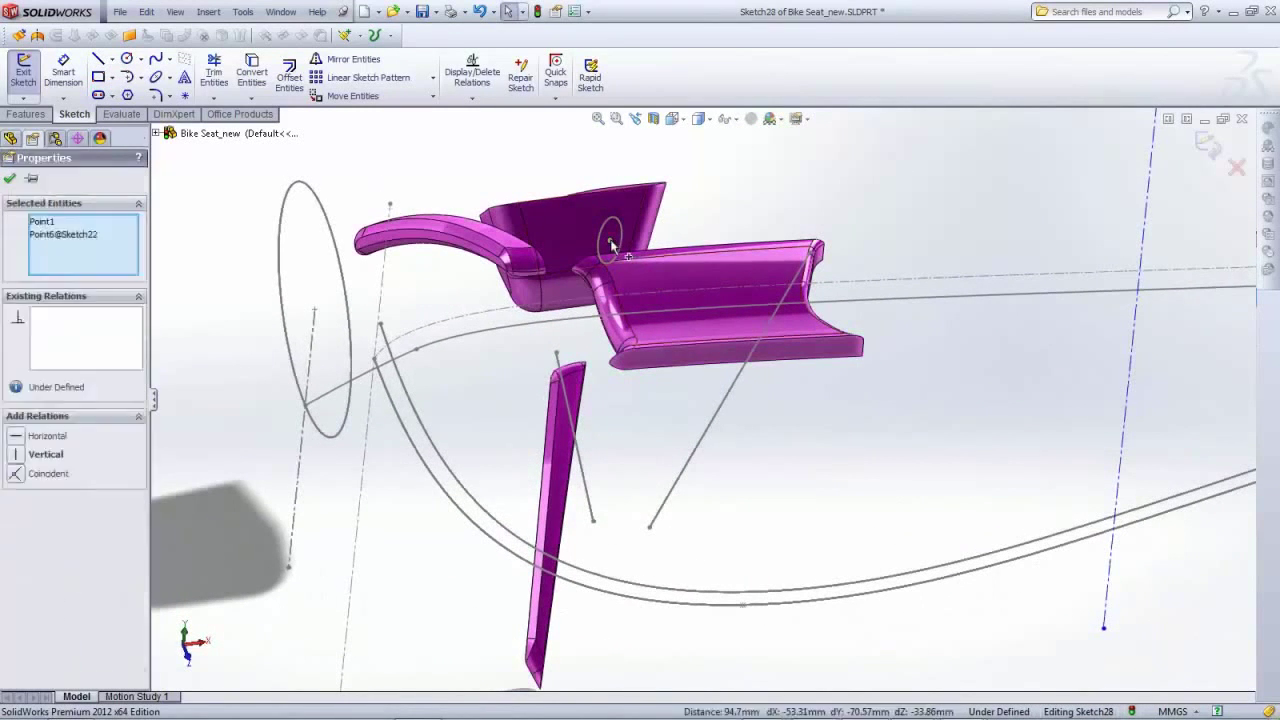
pyautogui.click(18, 474)
pyautogui.press('f')
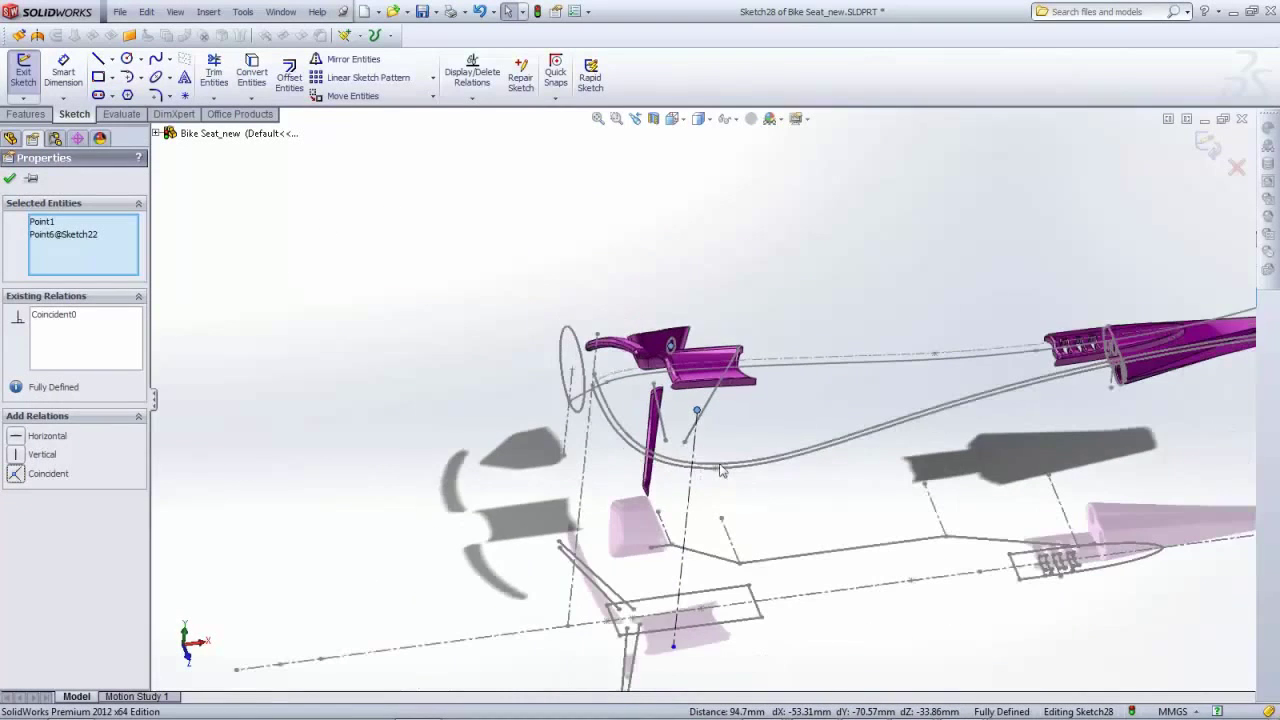
pyautogui.click(9, 179)
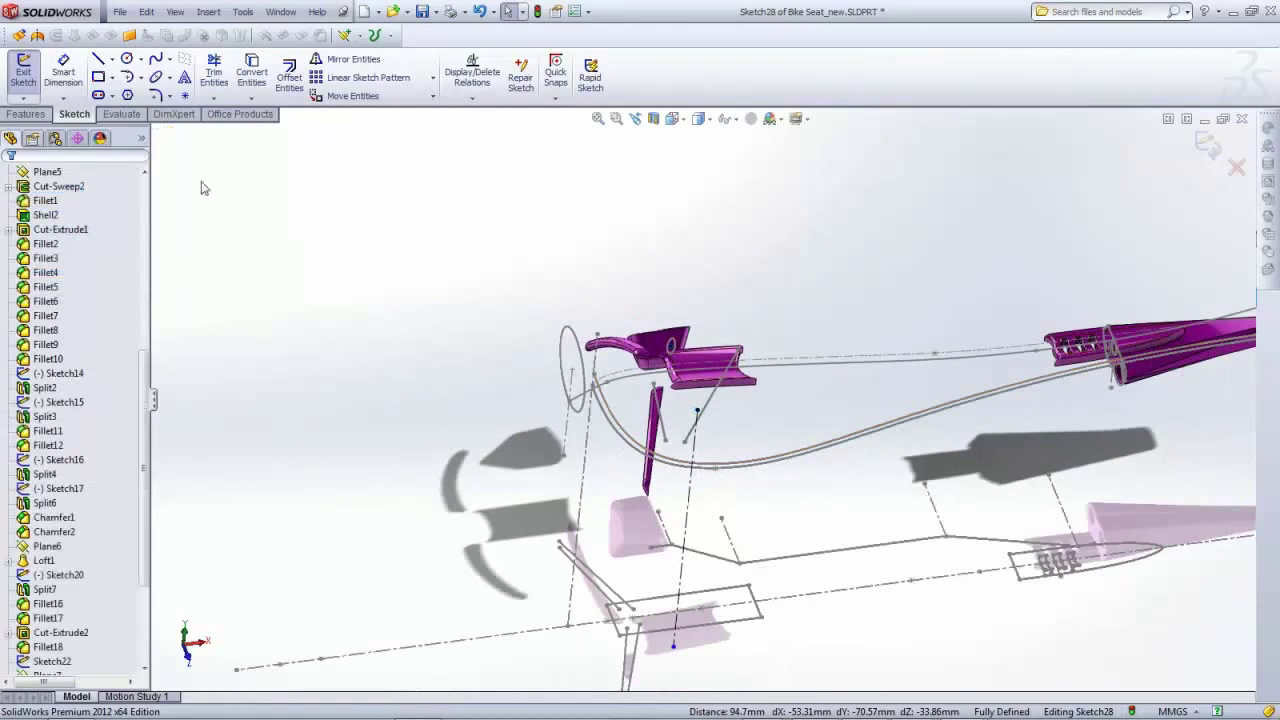
# Draw a second vertical construction line about 108 mm long, just behind the nose block
pyautogui.click(113, 60)
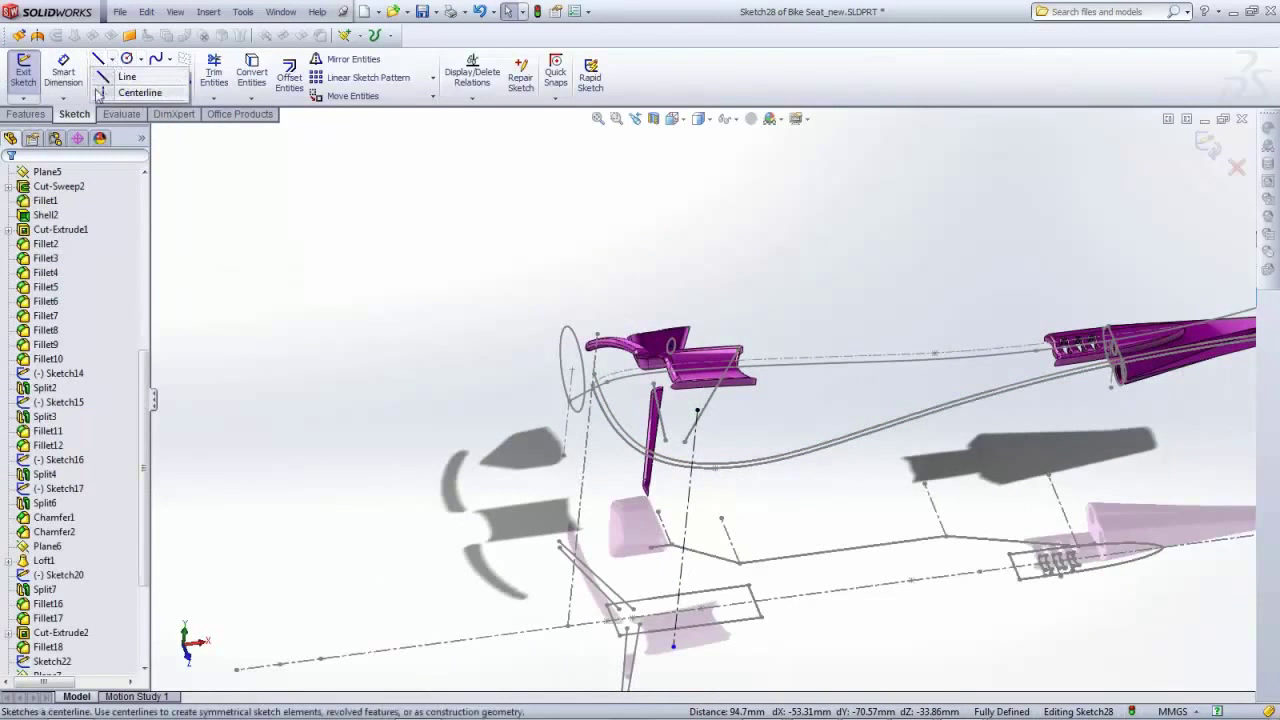
pyautogui.click(1041, 248)
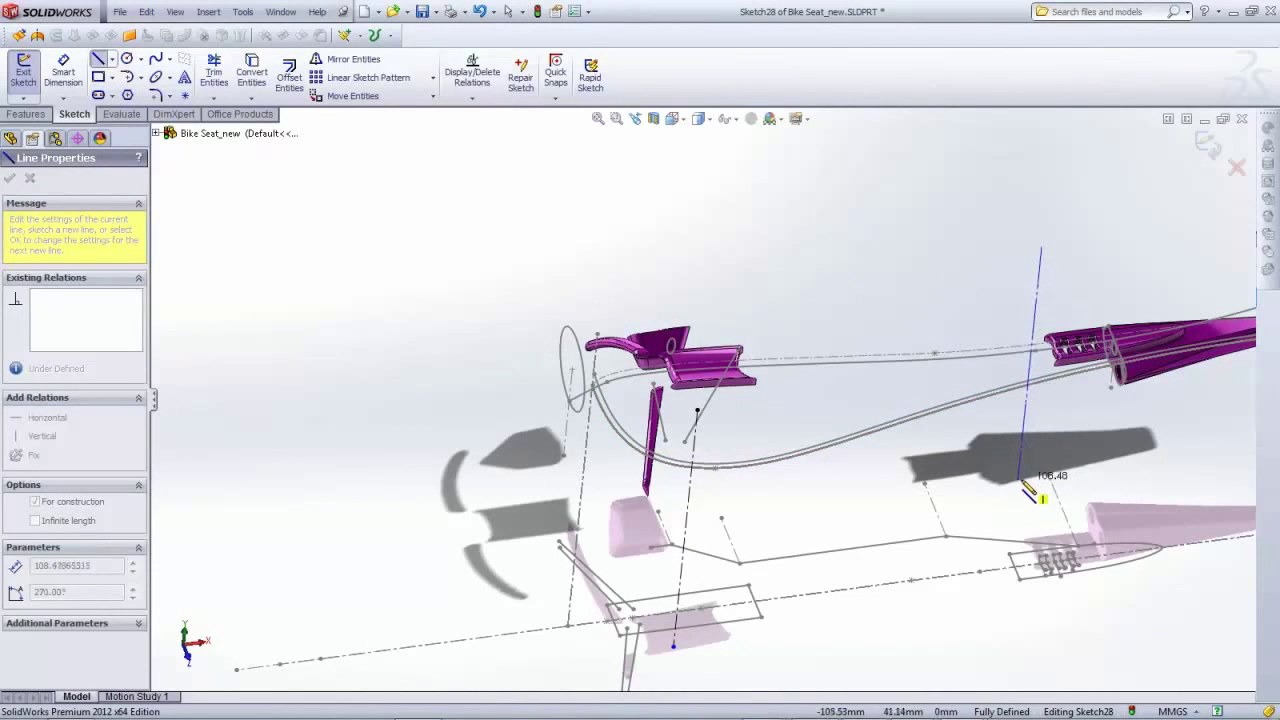
pyautogui.click(1019, 482)
pyautogui.press('Escape')
pyautogui.scroll(-6, 1019, 482)
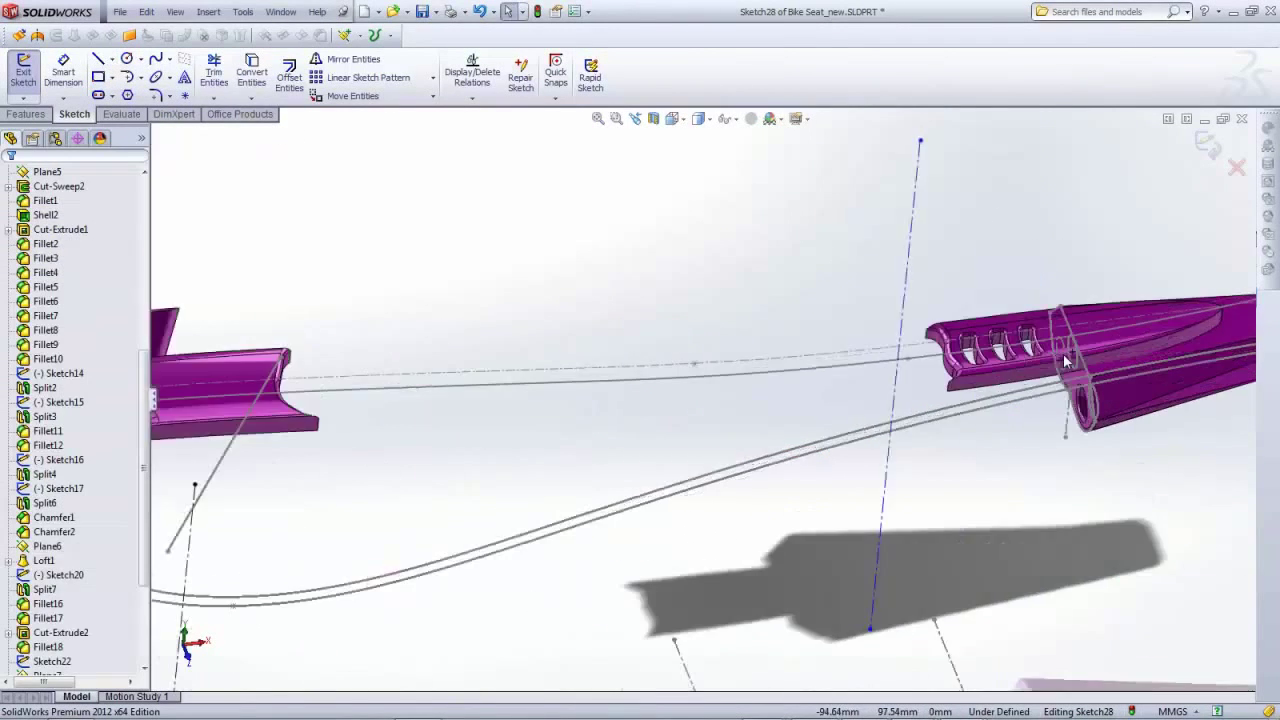
pyautogui.scroll(4, 695, 142)
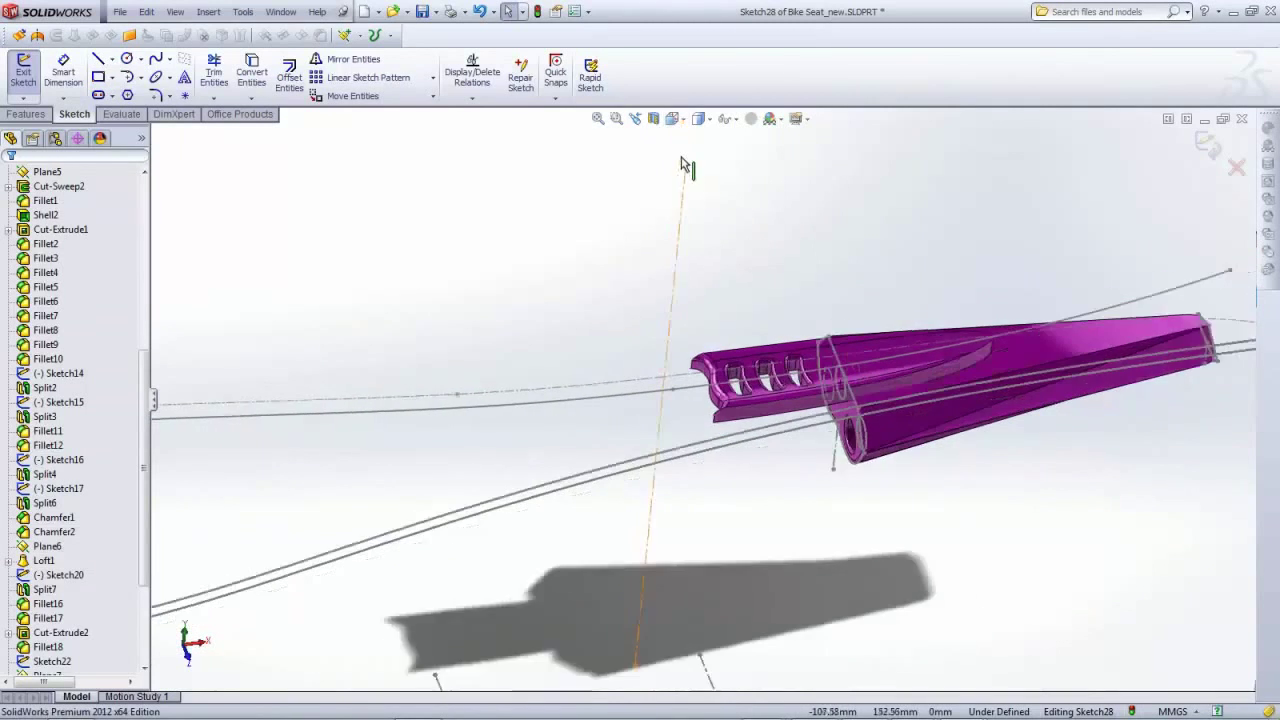
# Make the upper end of the second construction line coincident with the centre of the Sketch26 circle on the nose block
pyautogui.click(689, 209)
pyautogui.scroll(-5, 799, 350)
pyautogui.scroll(-2, 803, 345)
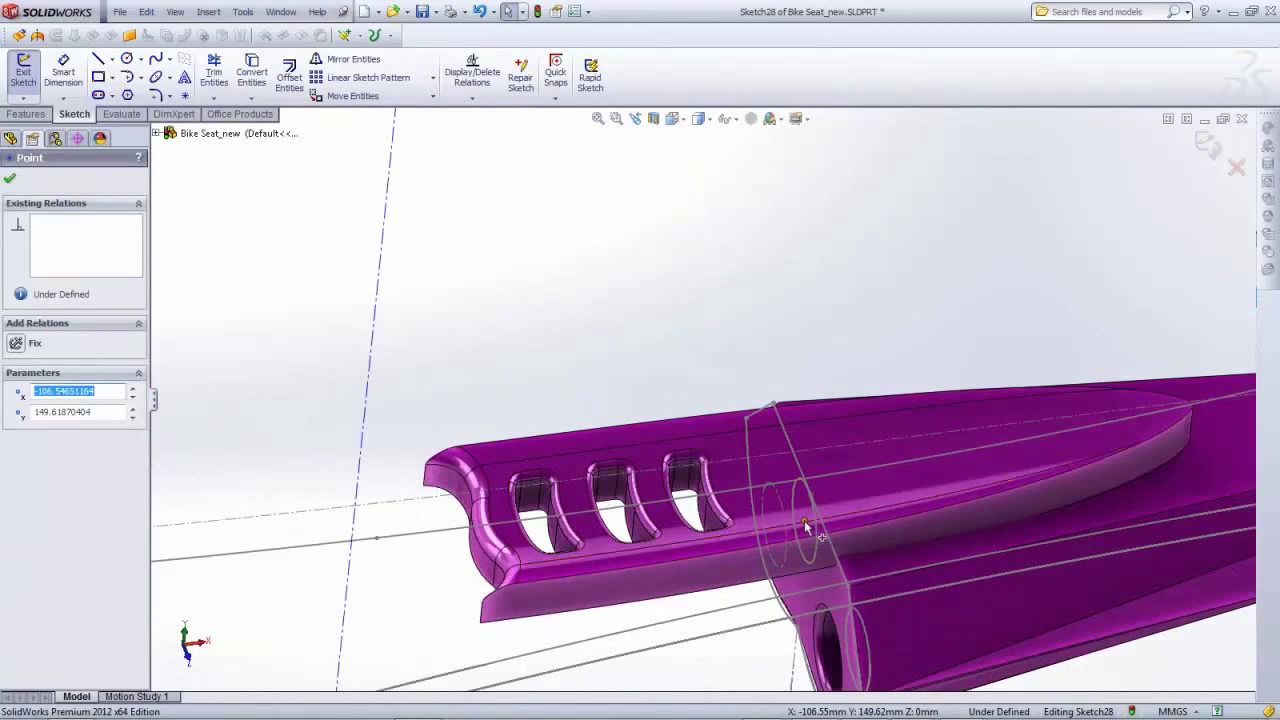
pyautogui.keyDown('ctrl'); pyautogui.click(806, 525); pyautogui.keyUp('ctrl')
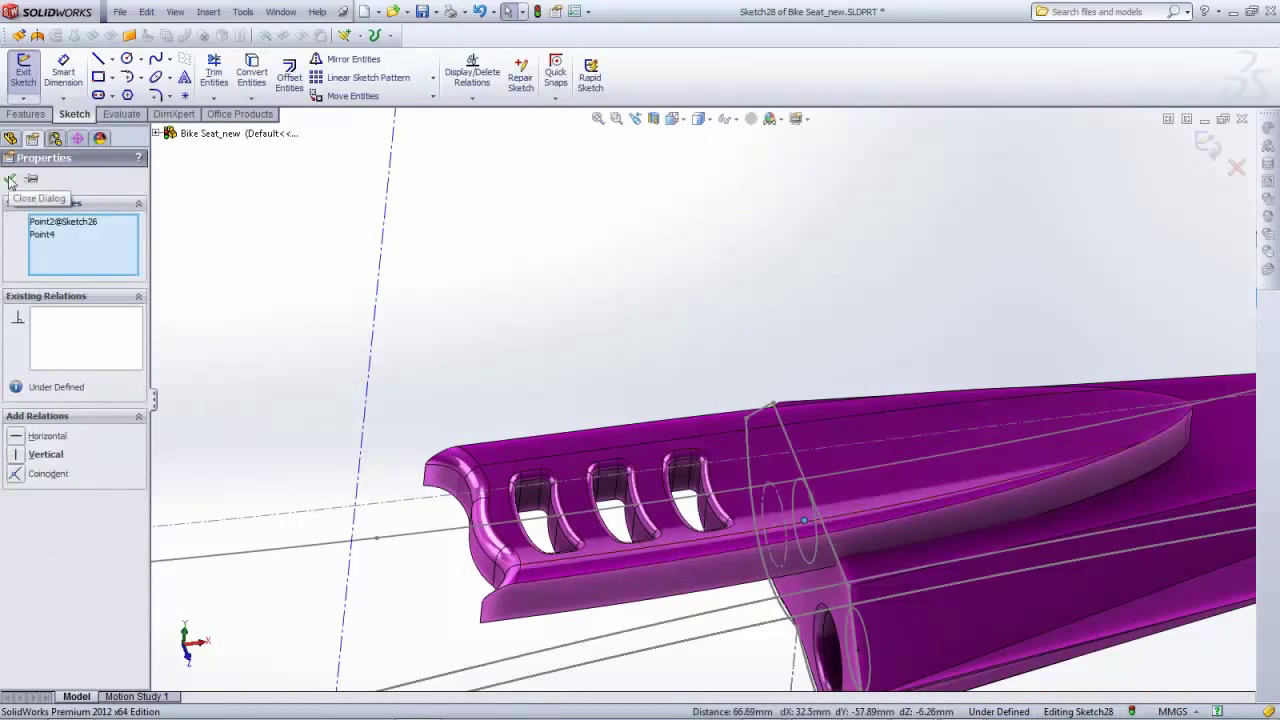
pyautogui.click(19, 476)
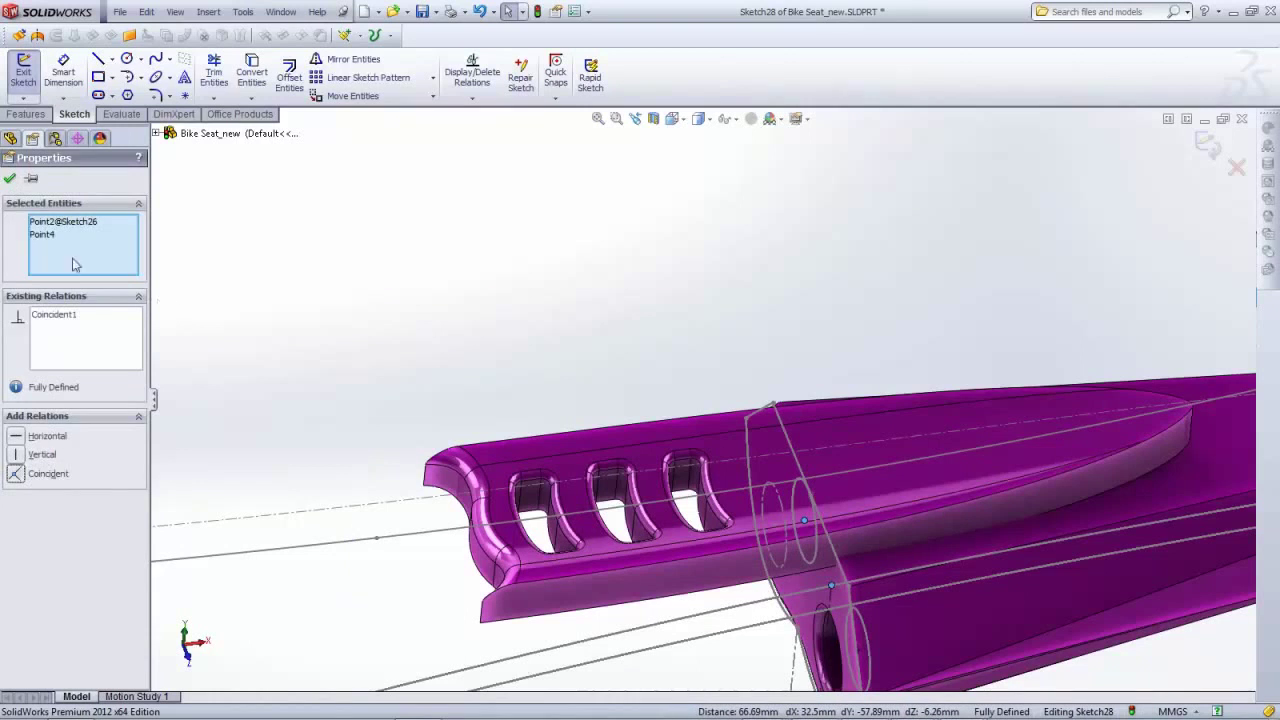
pyautogui.click(7, 182)
# Make the lower end of the rear boss construction line coincident with the rear endpoint of the rail path in Sketch27
pyautogui.scroll(9, 371, 400)
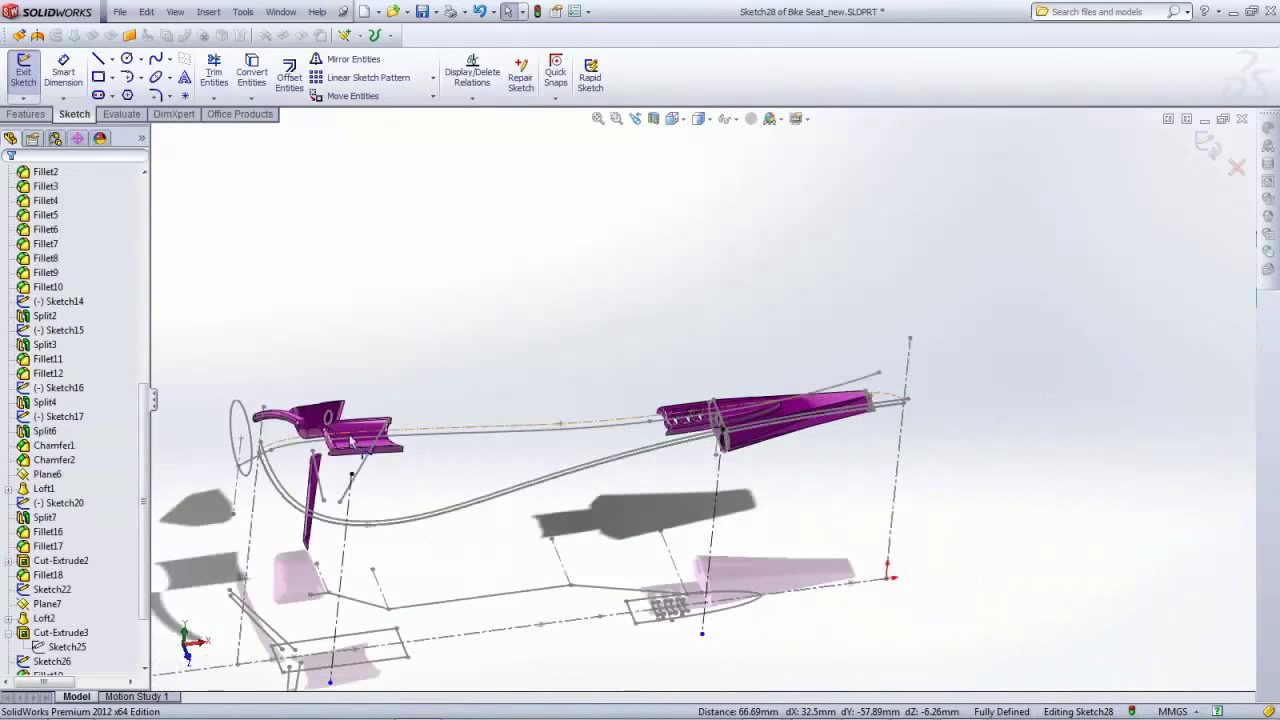
pyautogui.scroll(-6, 300, 438)
pyautogui.scroll(6, 555, 400)
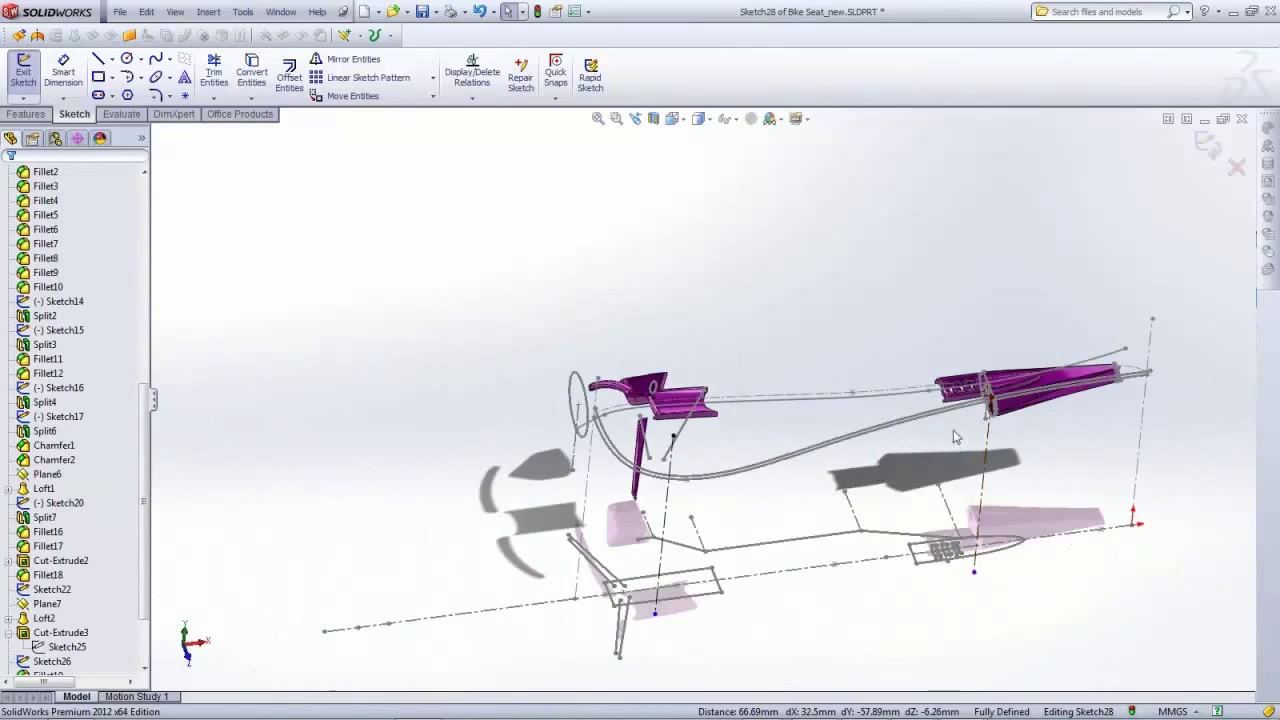
pyautogui.scroll(-6, 933, 373)
pyautogui.scroll(-4, 910, 320)
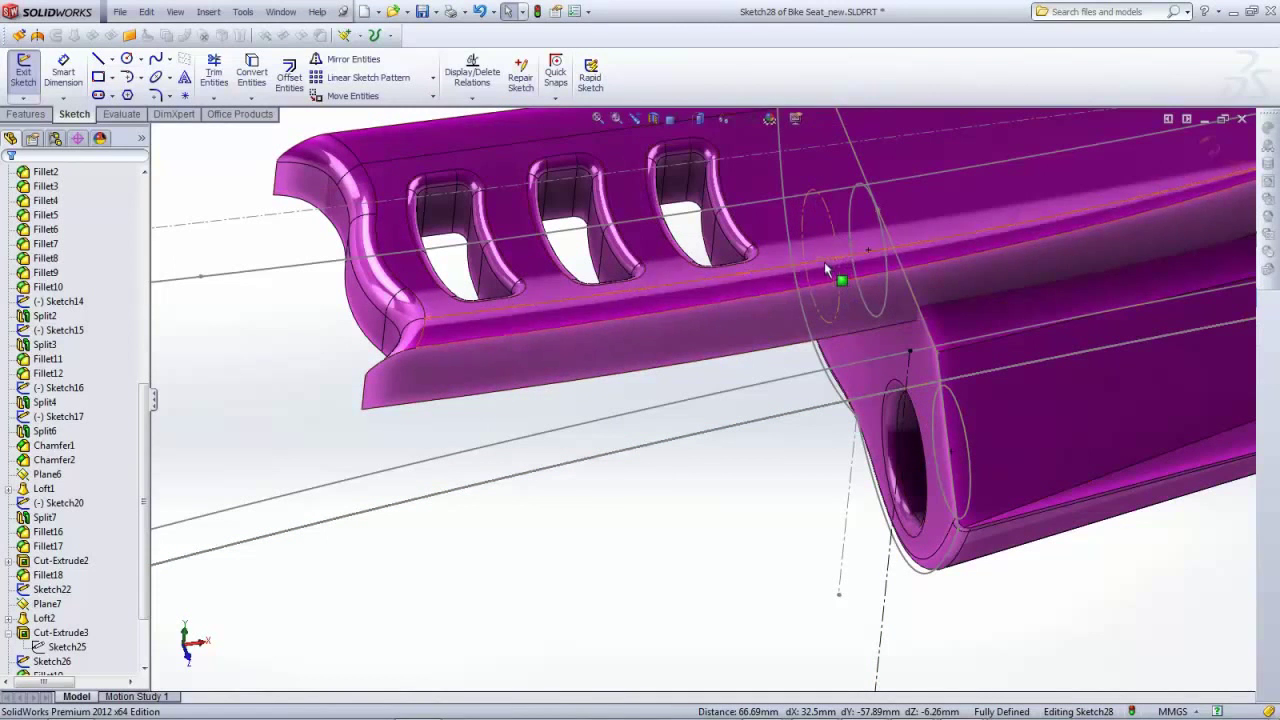
pyautogui.press('f')
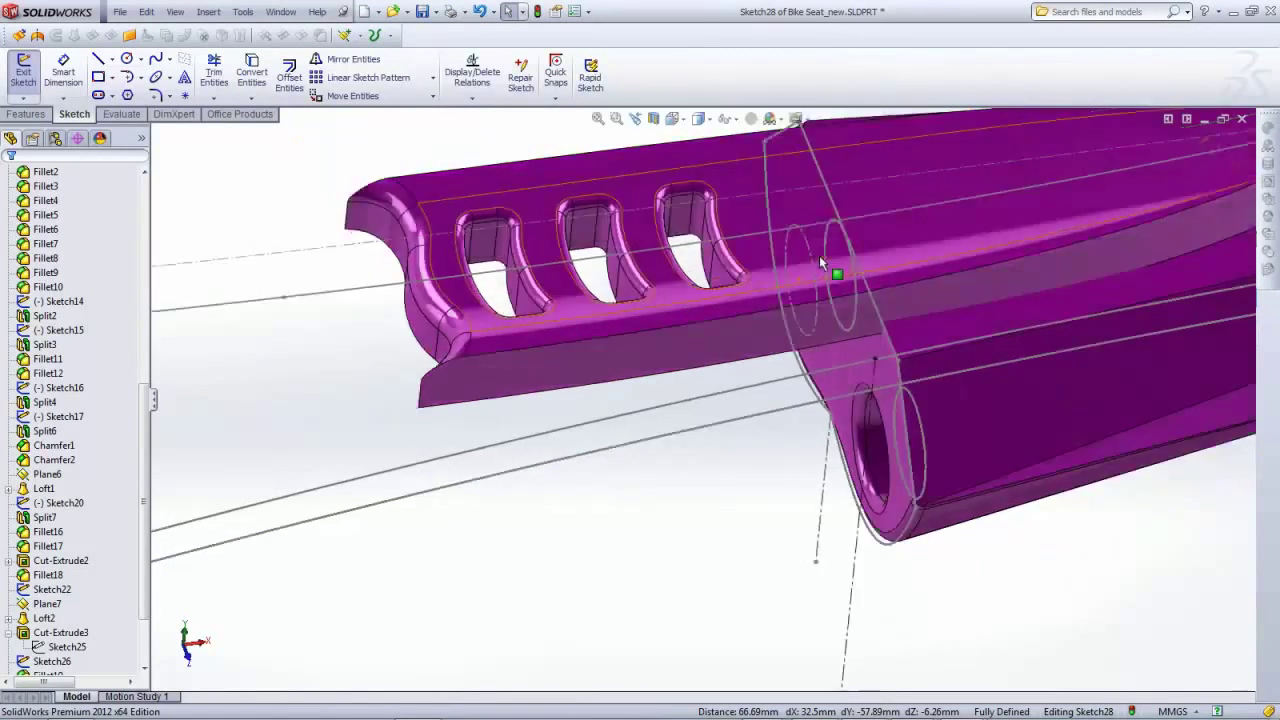
pyautogui.moveTo(800, 378); pyautogui.dragTo(455, 670, button='middle')
pyautogui.scroll(-4, 450, 674)
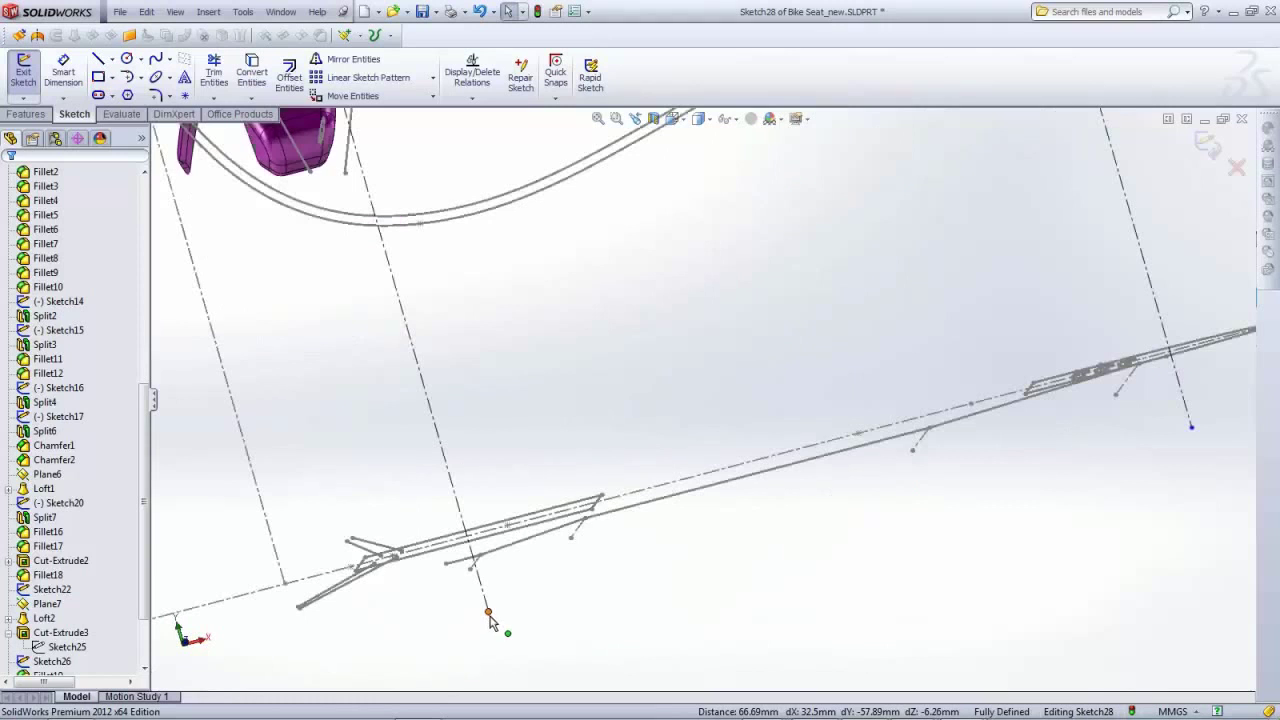
pyautogui.click(488, 613)
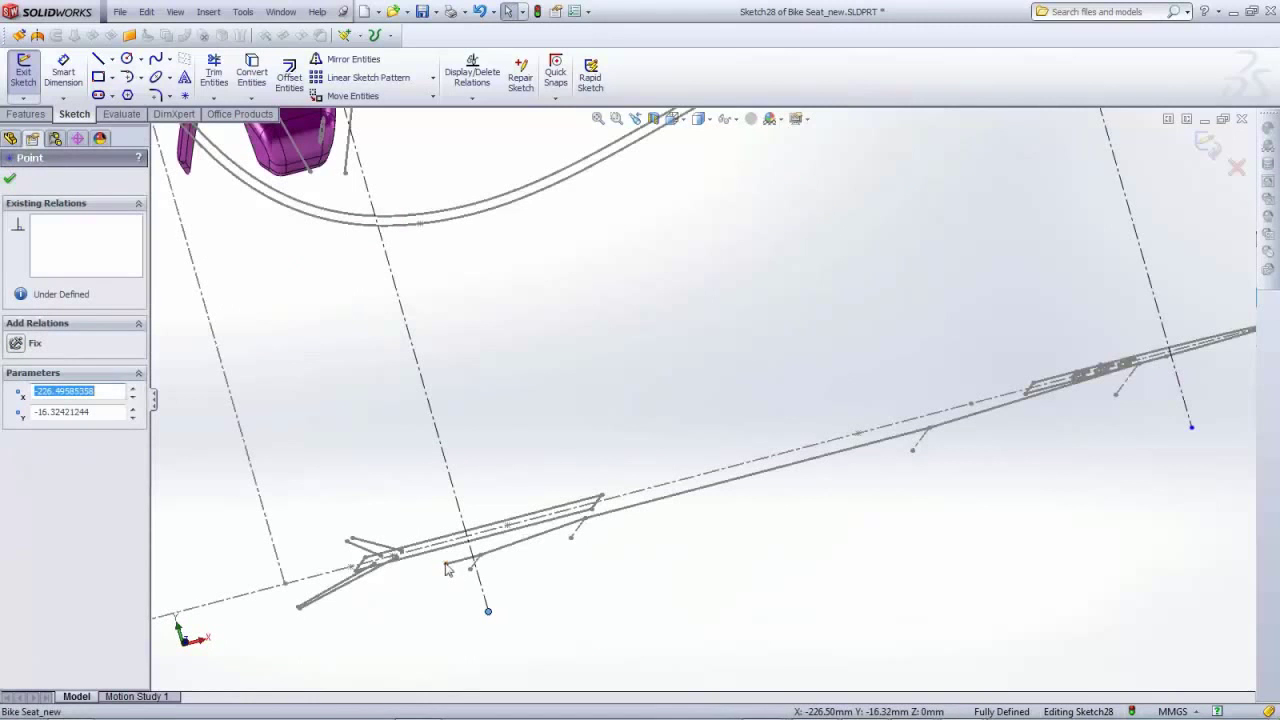
pyautogui.keyDown('ctrl'); pyautogui.click(446, 566); pyautogui.keyUp('ctrl')
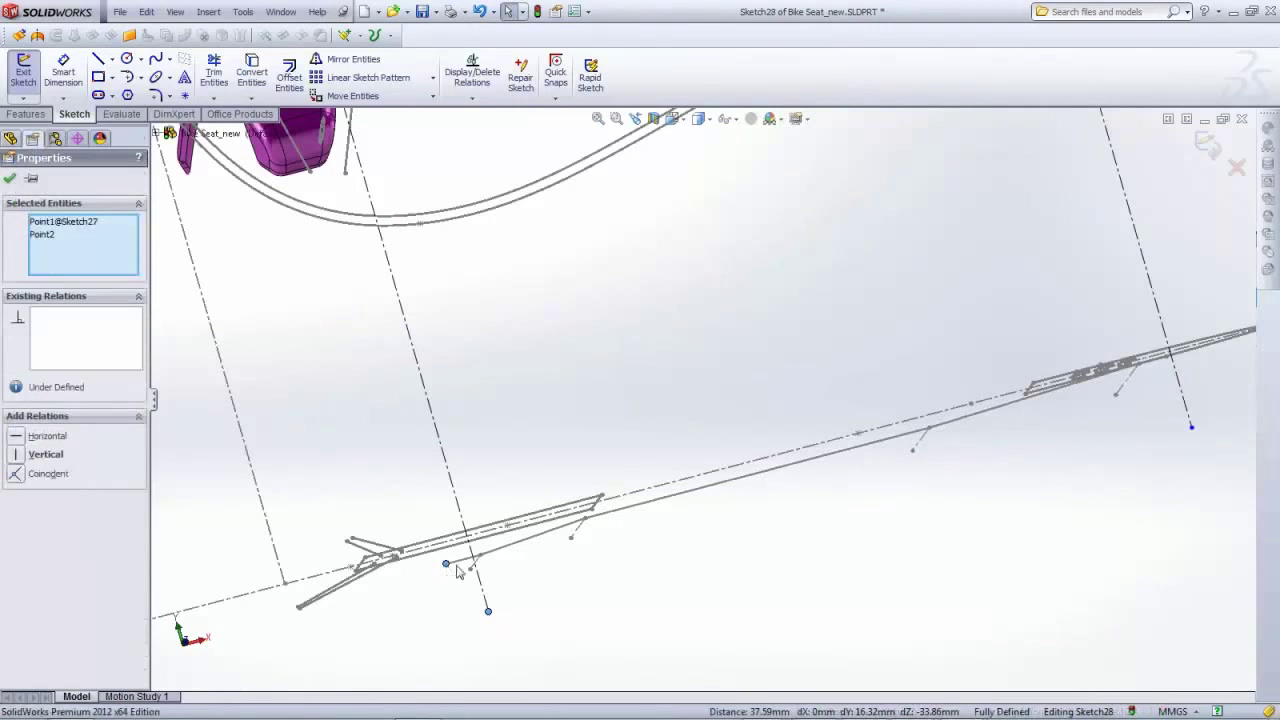
pyautogui.click(10, 455)
pyautogui.click(630, 610)
# Make the lower end of the nose block construction line coincident with the front endpoint of the rail path
pyautogui.moveTo(860, 570)
pyautogui.mouseDown(button='middle')
pyautogui.moveTo(868, 527)
pyautogui.moveTo(883, 634)
pyautogui.moveTo(907, 628)
pyautogui.mouseUp(button='middle')
pyautogui.scroll(-7, 926, 386)
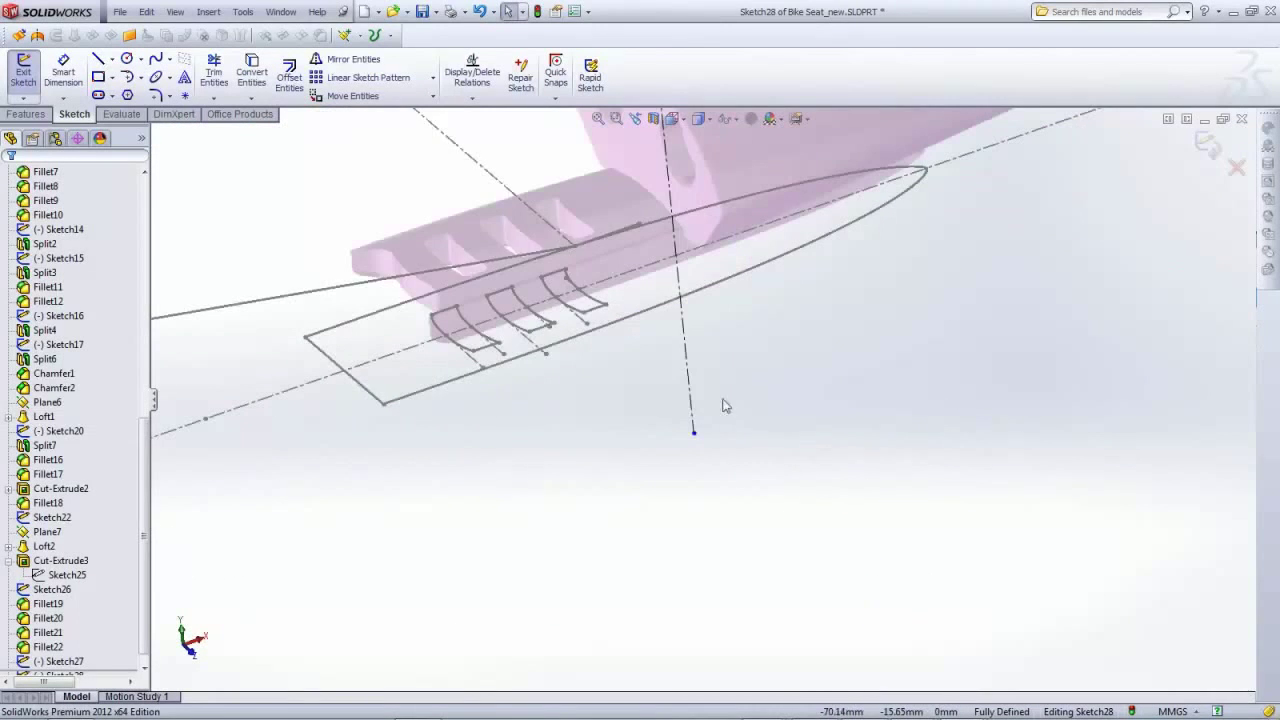
pyautogui.click(694, 432)
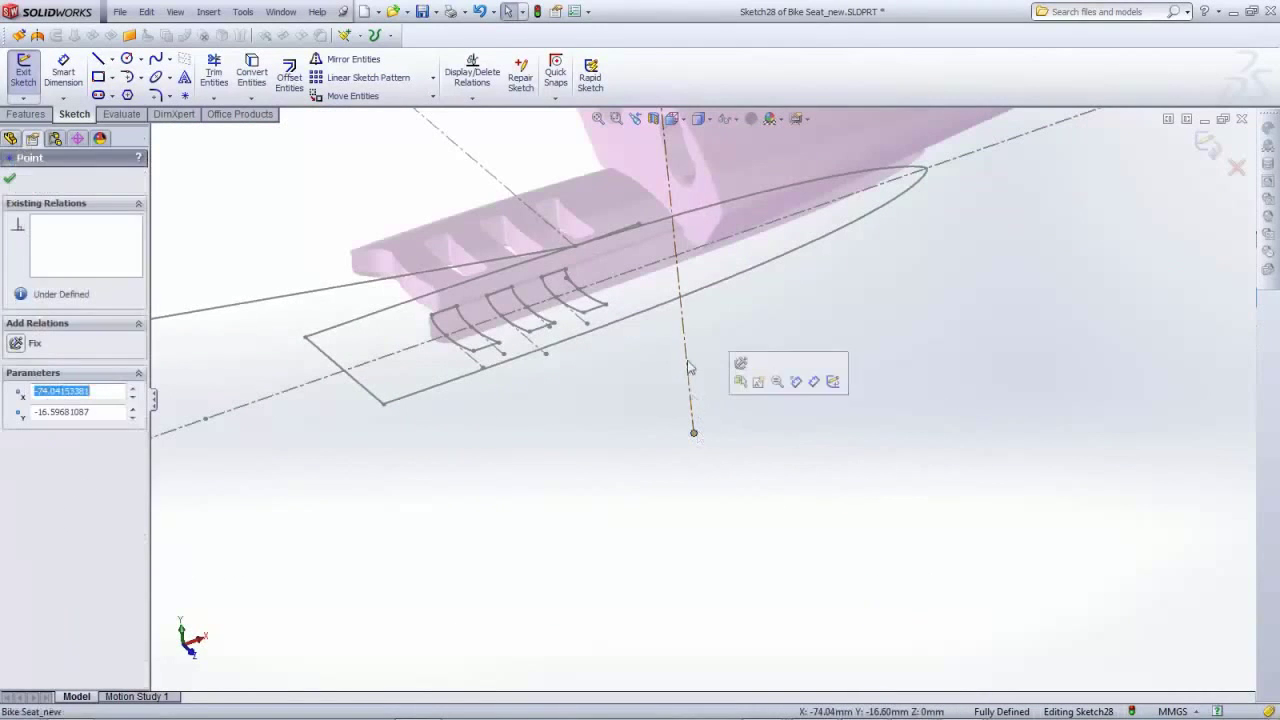
pyautogui.keyDown('ctrl'); pyautogui.click(640, 223); pyautogui.keyUp('ctrl')
pyautogui.click(17, 473)
pyautogui.click(572, 516)
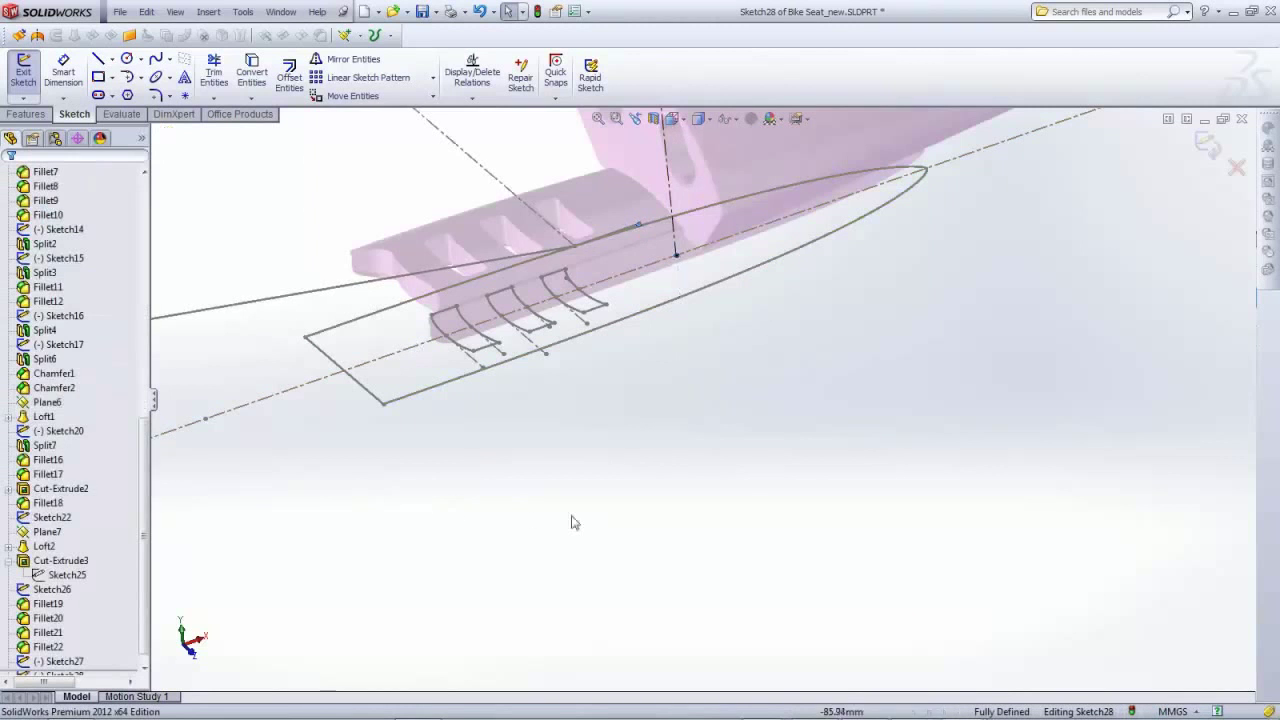
# Add a vertical construction line a short distance forward of the rear boss construction line
pyautogui.scroll(7, 573, 523)
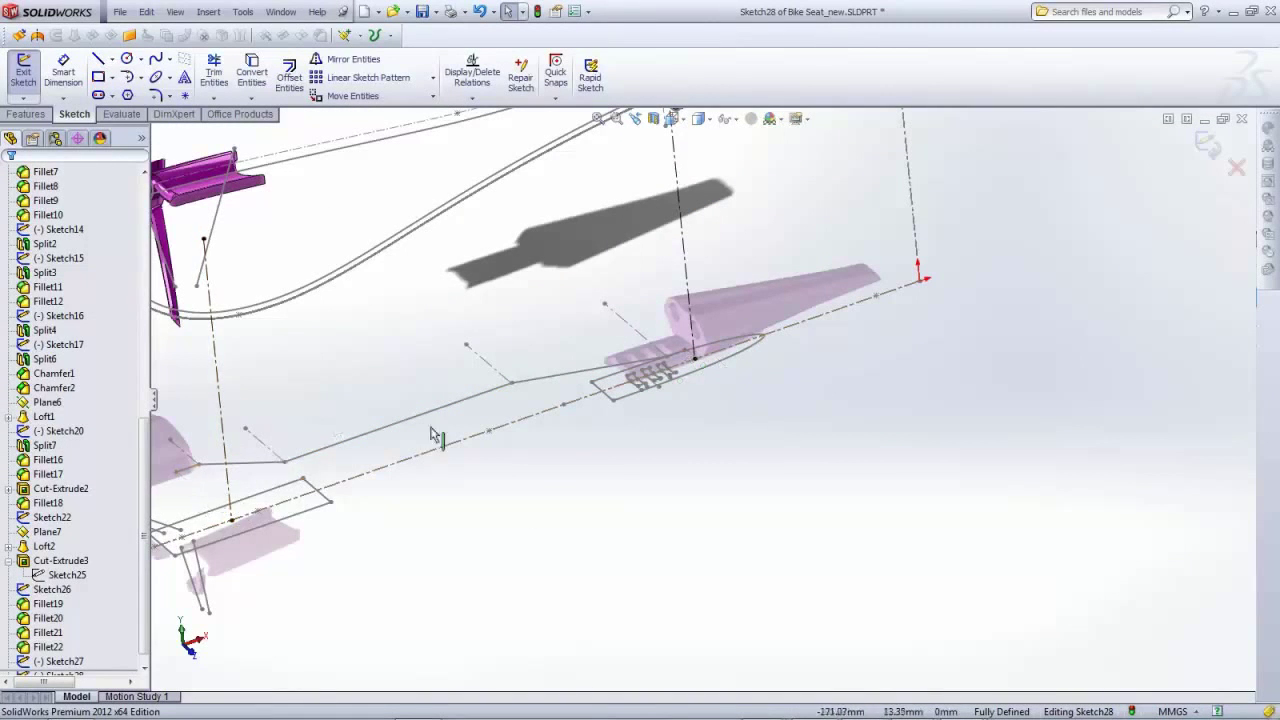
pyautogui.scroll(2, 435, 437)
pyautogui.moveTo(677, 296)
pyautogui.mouseDown(button='middle')
pyautogui.moveTo(557, 400)
pyautogui.moveTo(514, 240)
pyautogui.moveTo(457, 280)
pyautogui.moveTo(507, 355)
pyautogui.mouseUp(button='middle')
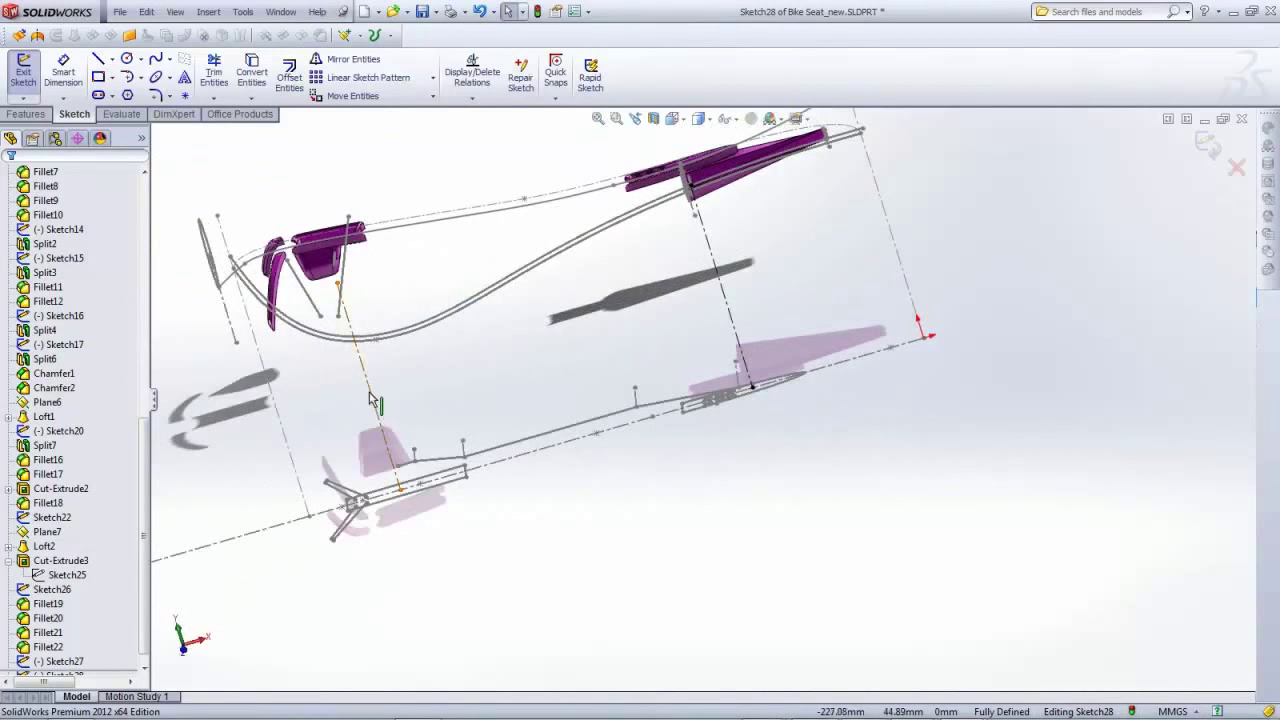
pyautogui.moveTo(587, 358)
pyautogui.mouseDown(button='middle')
pyautogui.moveTo(623, 320)
pyautogui.moveTo(566, 306)
pyautogui.moveTo(779, 389)
pyautogui.mouseUp(button='middle')
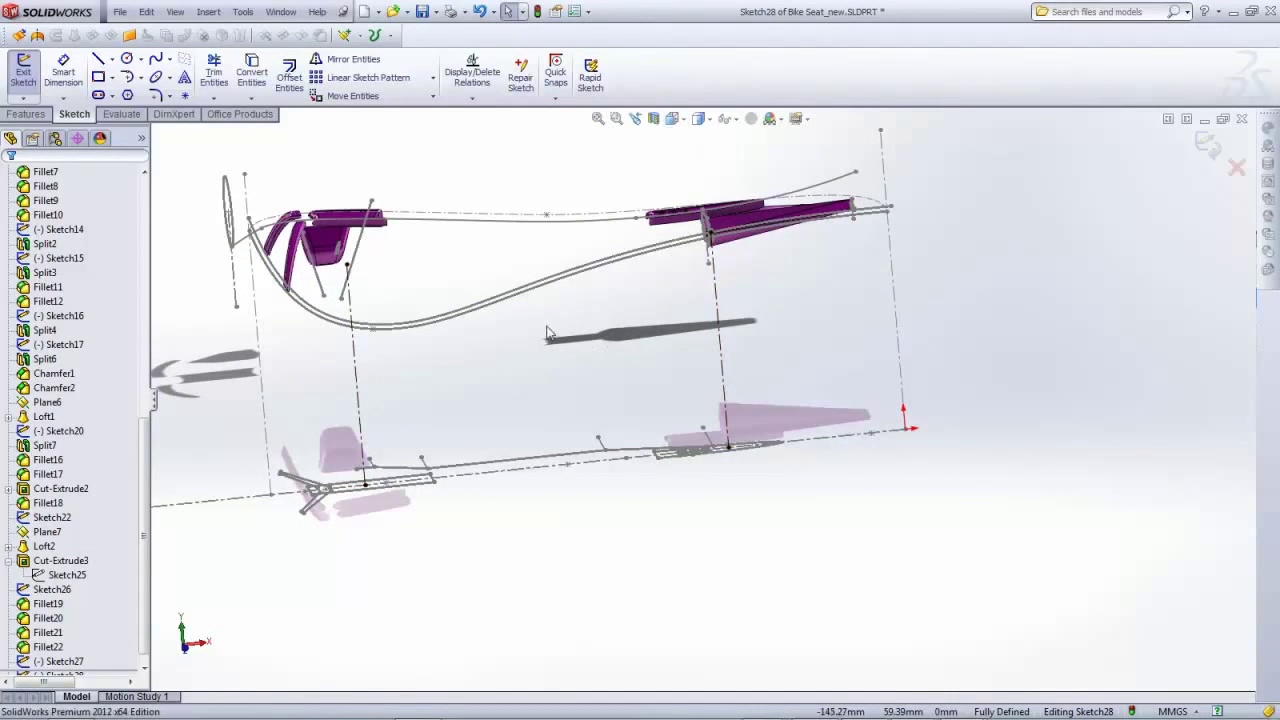
pyautogui.moveTo(552, 334); pyautogui.dragTo(510, 400, button='middle')
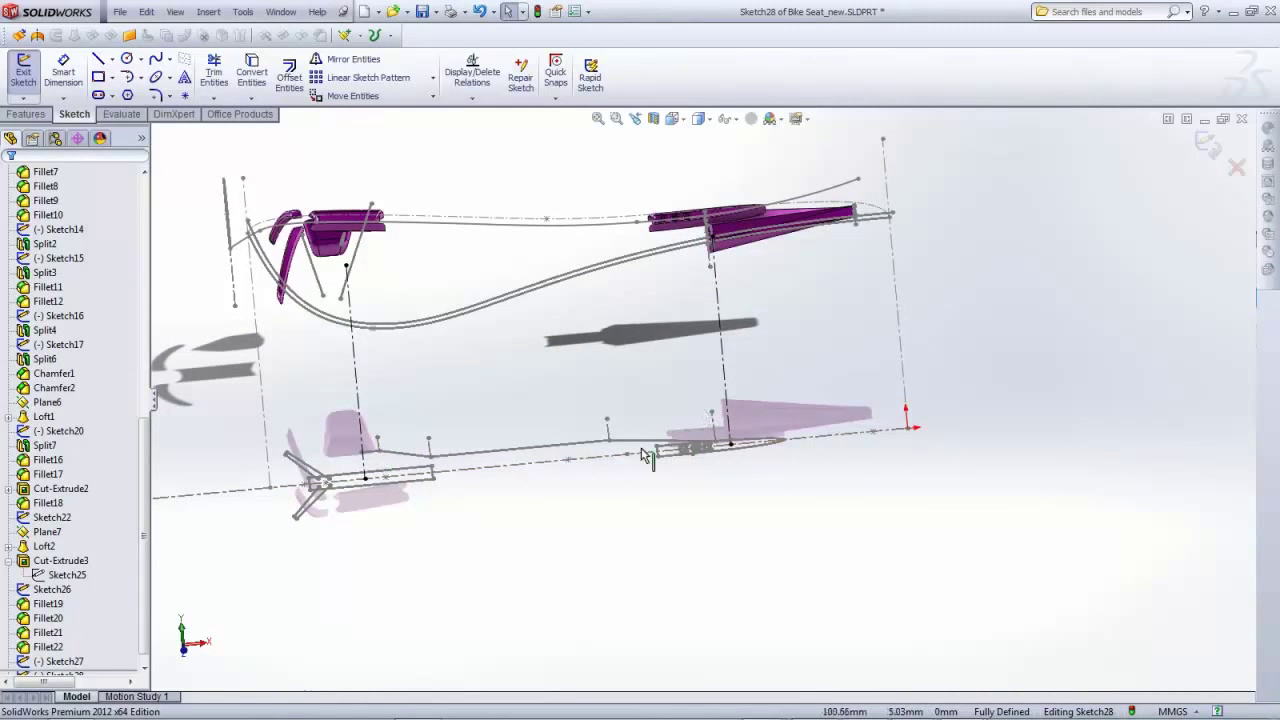
pyautogui.click(112, 60)
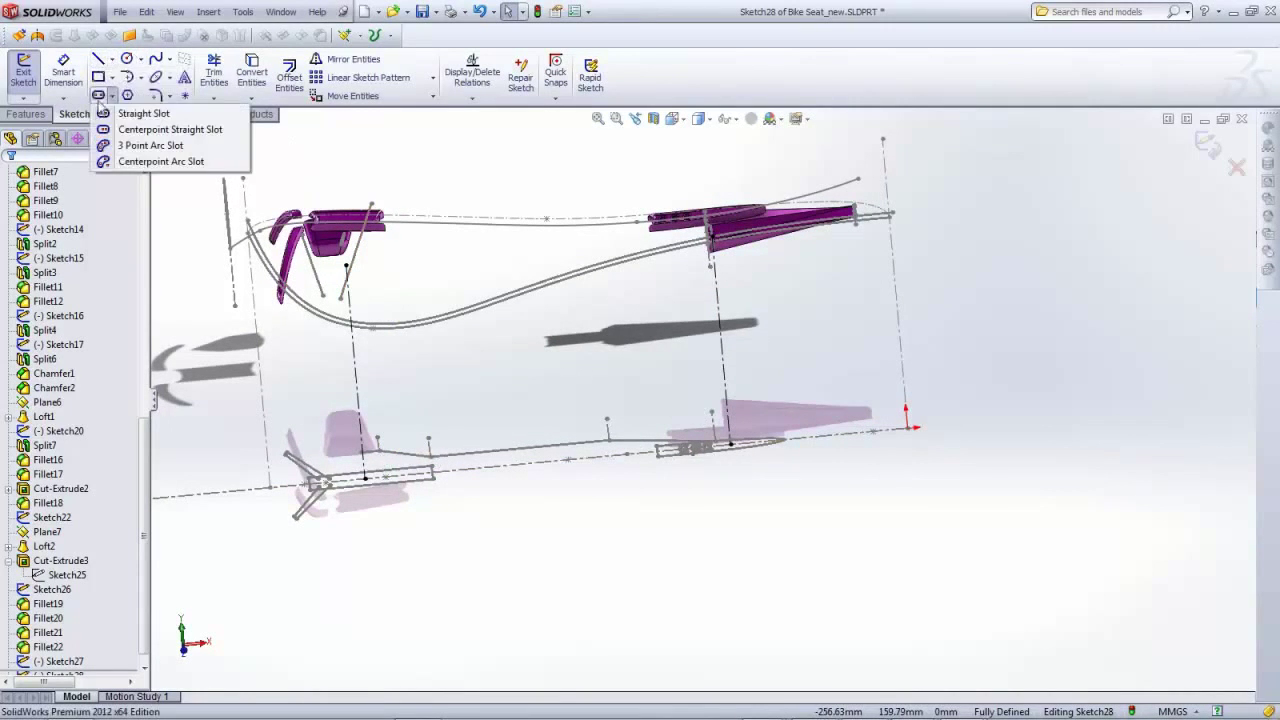
pyautogui.moveTo(112, 60)
pyautogui.click(106, 93)
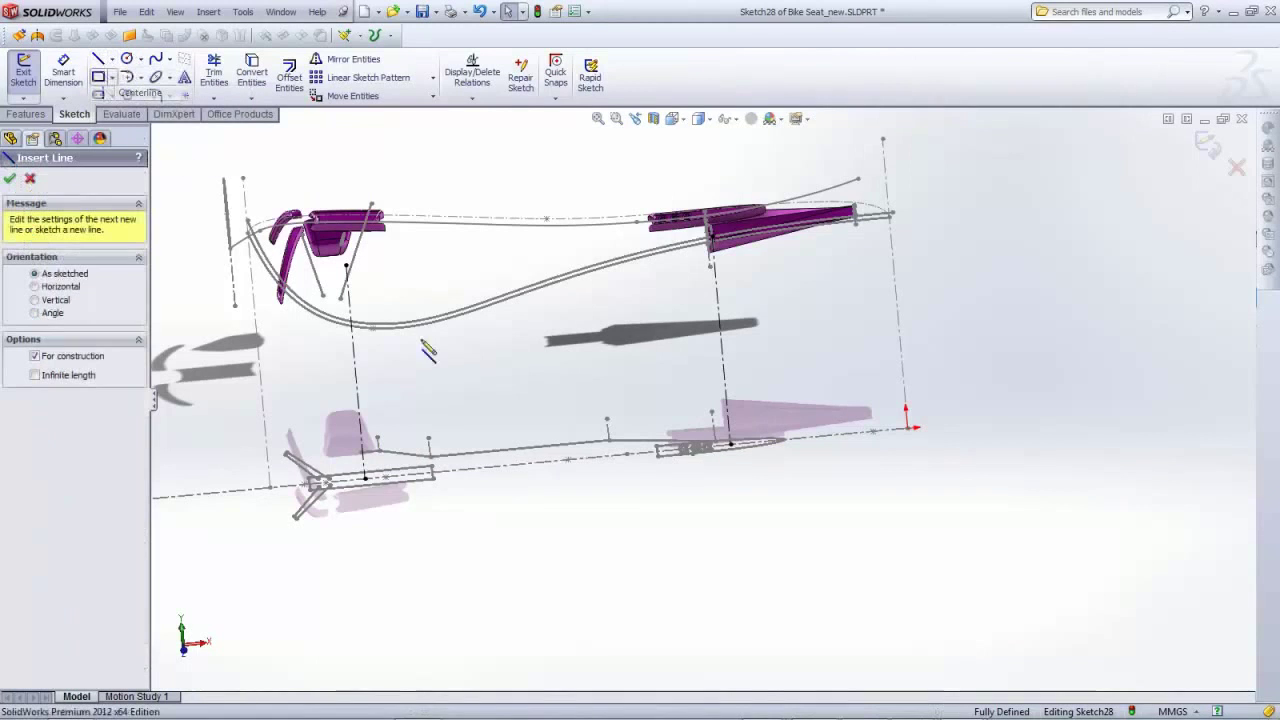
pyautogui.click(390, 268)
pyautogui.click(401, 406)
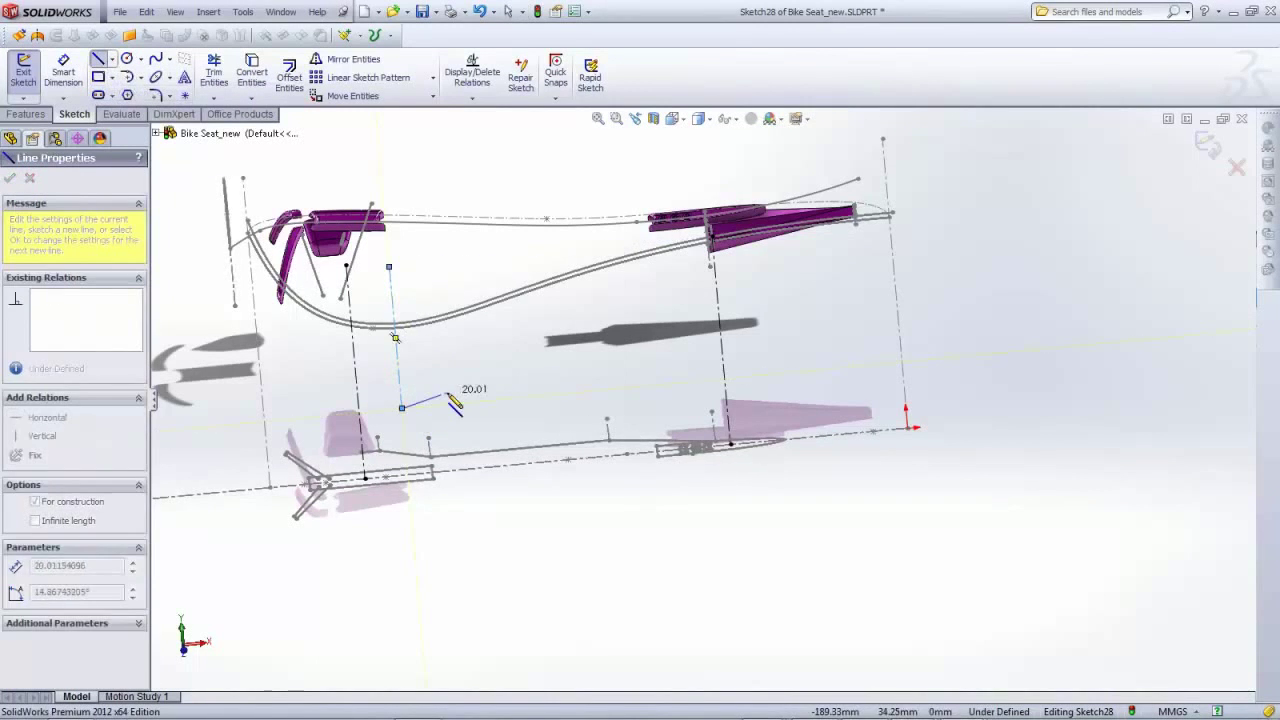
pyautogui.press('Escape')
pyautogui.press('Escape')
# Add a second free vertical construction line forward of the one just drawn, ending above the top-view rail path
pyautogui.click(112, 60)
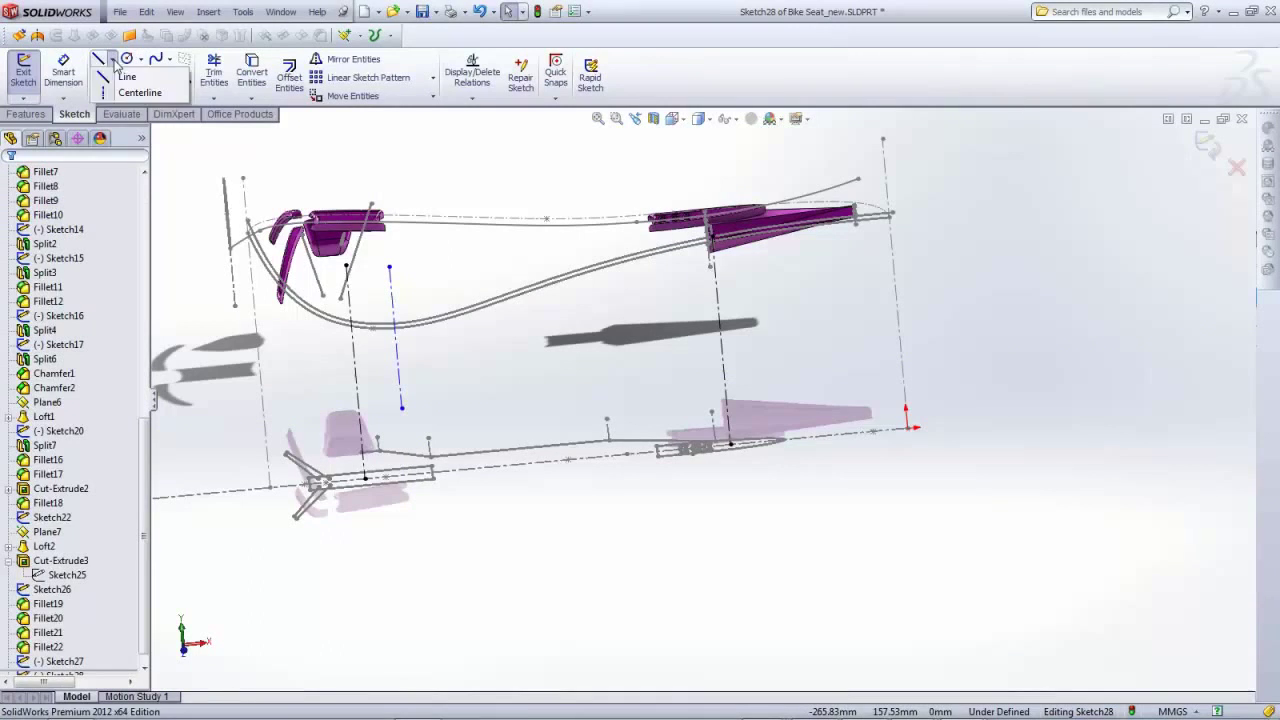
pyautogui.click(130, 80)
pyautogui.click(455, 268)
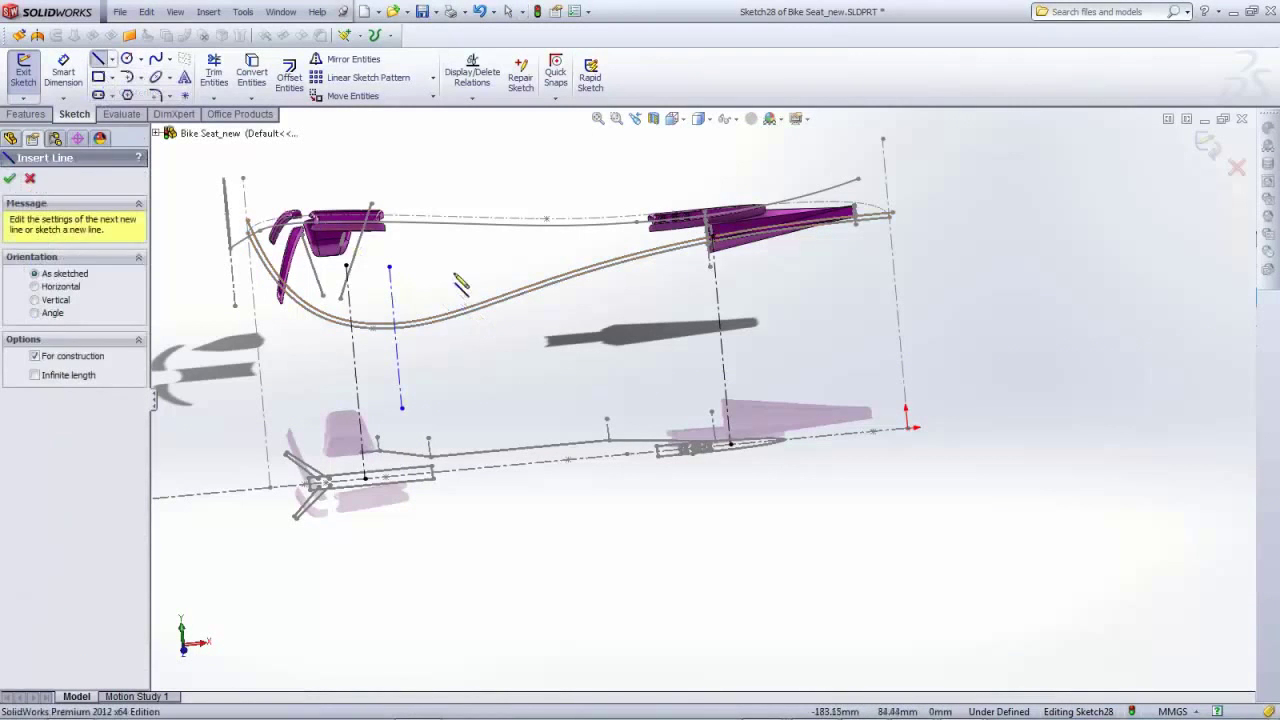
pyautogui.click(466, 401)
pyautogui.press('Escape')
pyautogui.press('Escape')
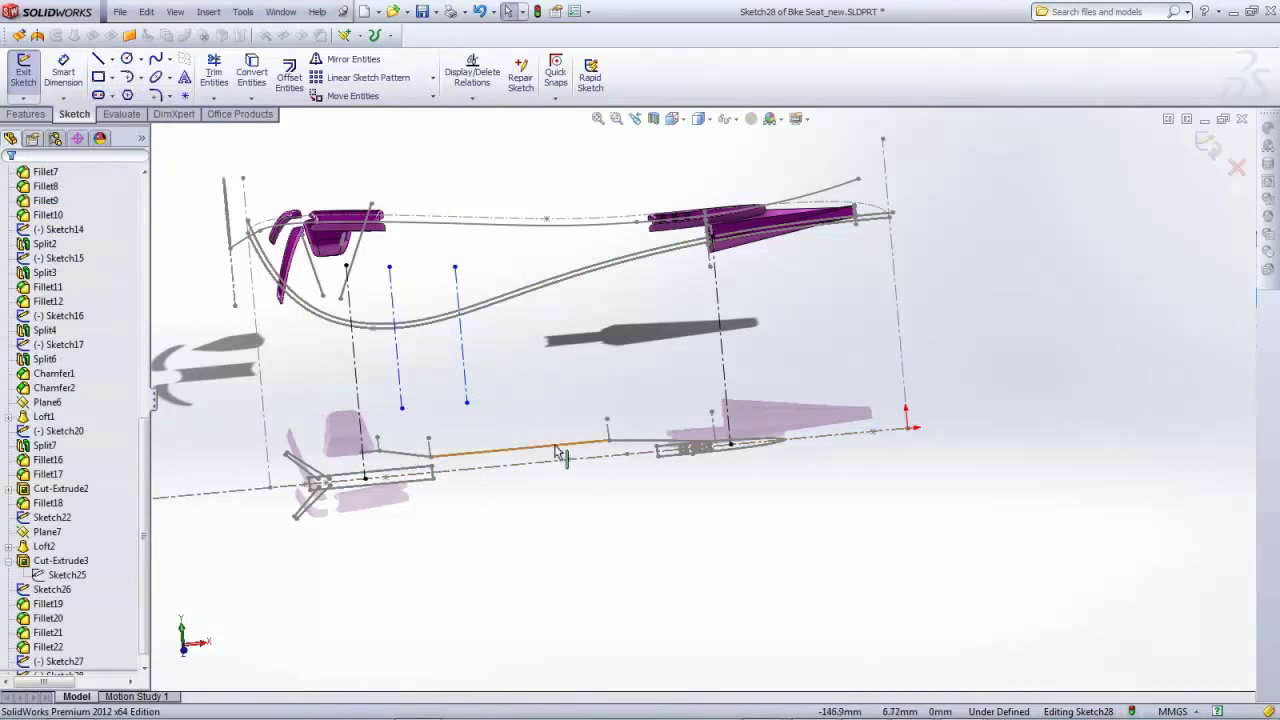
# Add a third free vertical construction line further forward, with its upper end about level with the previous one
pyautogui.click(112, 60)
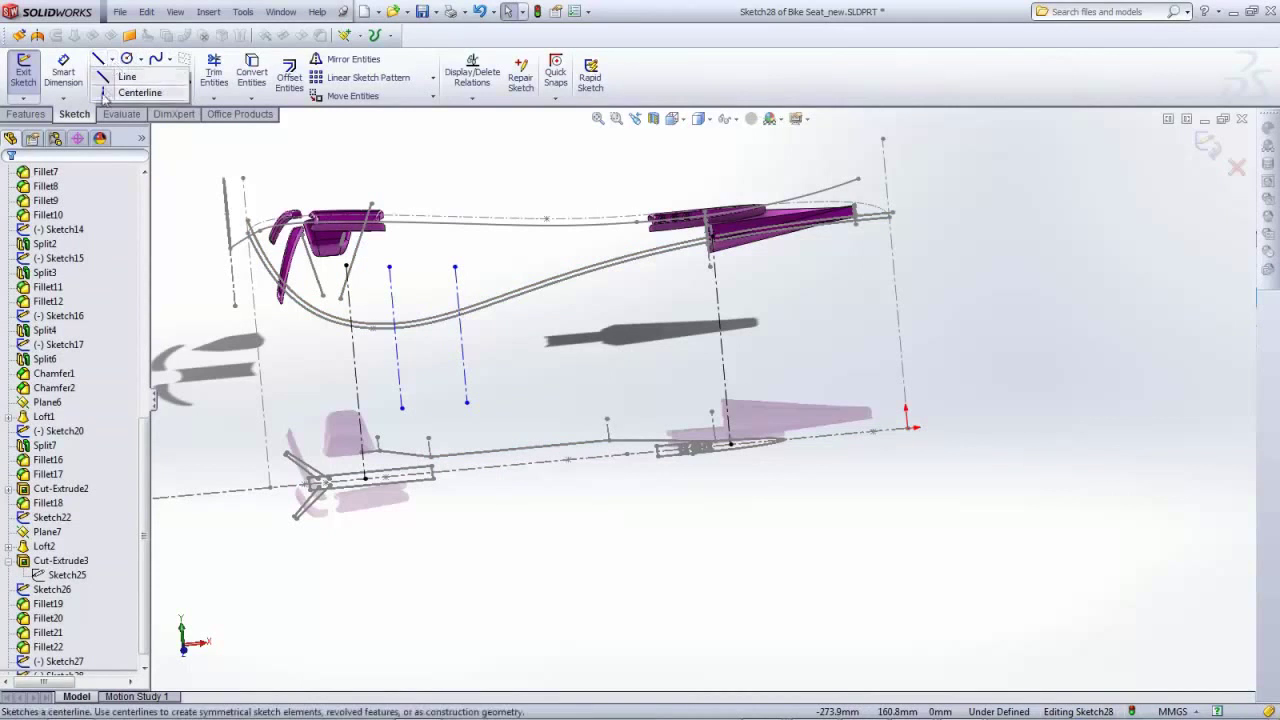
pyautogui.click(130, 80)
pyautogui.click(455, 268)
pyautogui.click(516, 262)
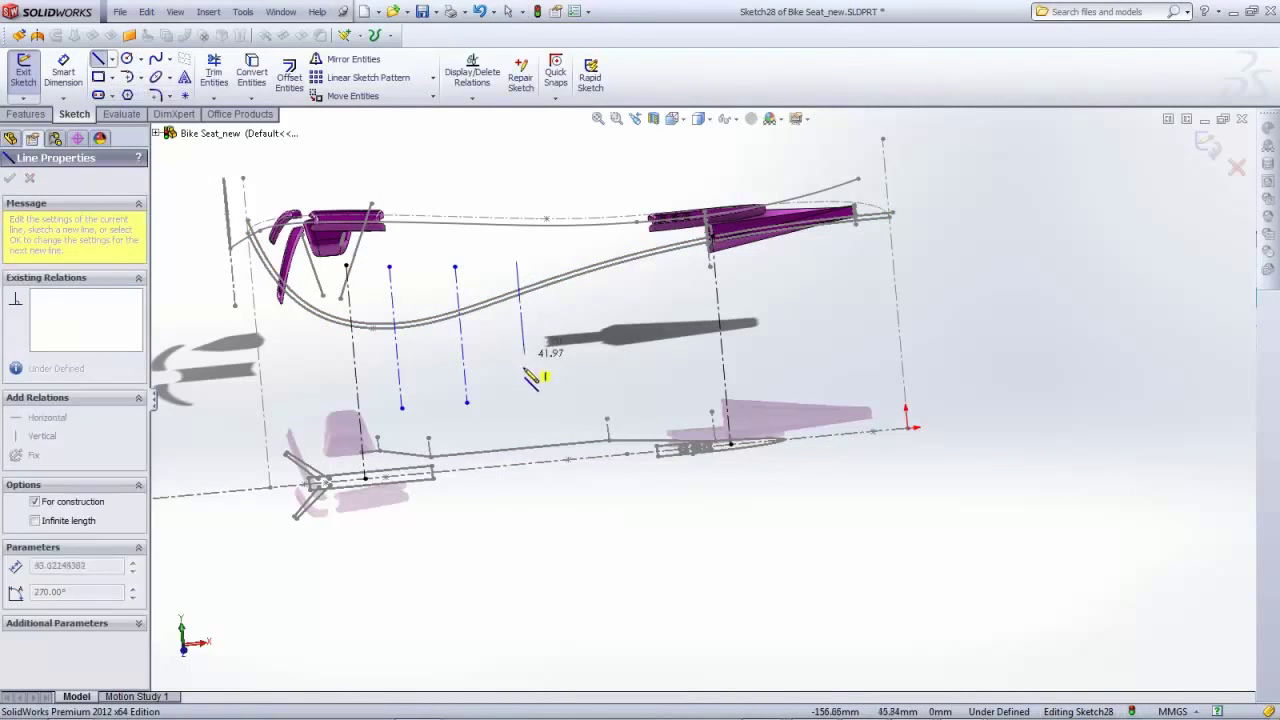
pyautogui.click(528, 397)
pyautogui.press('Escape')
pyautogui.press('Escape')
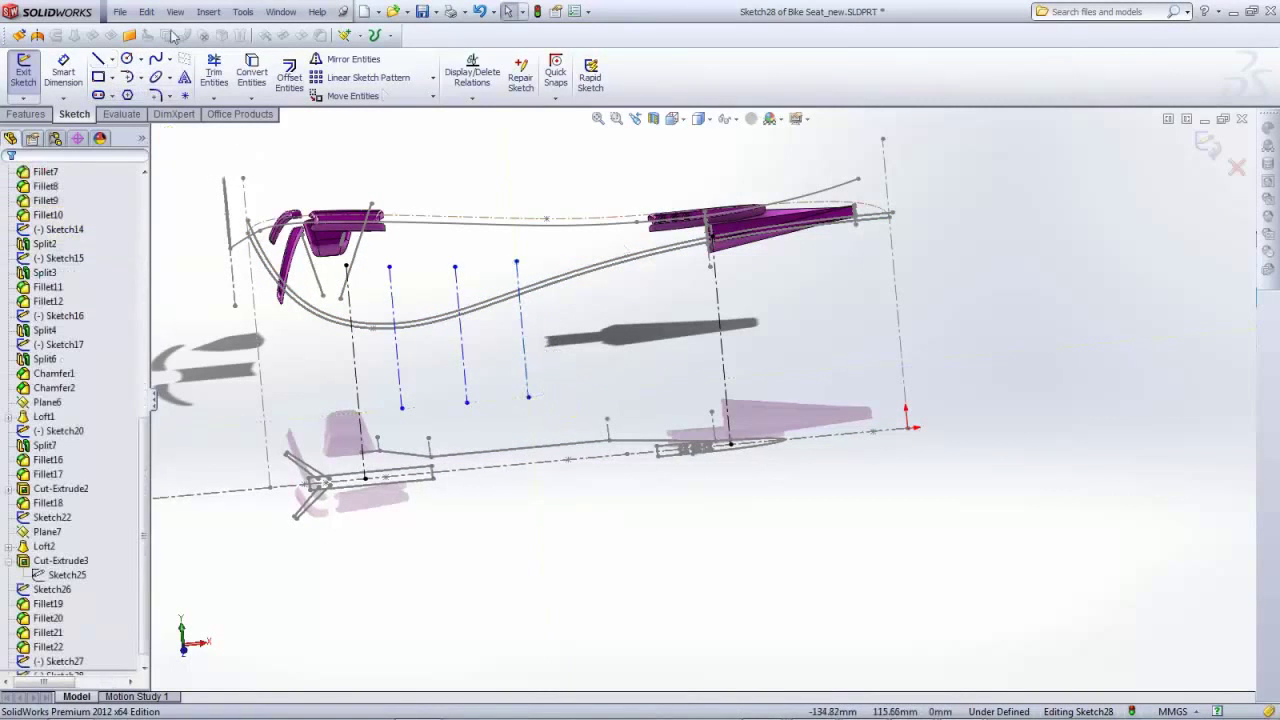
# Add a fourth free vertical construction line, between the third one and the nose block construction line
pyautogui.click(112, 60)
pyautogui.click(130, 80)
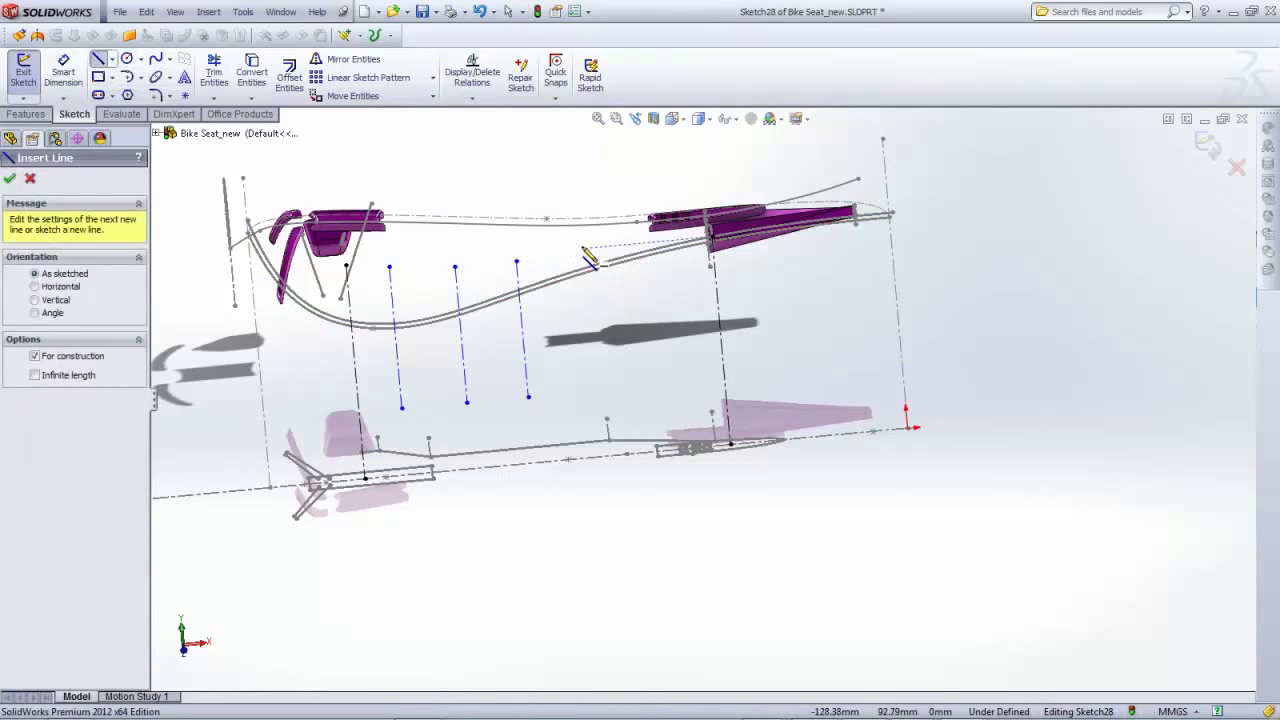
pyautogui.click(585, 250)
pyautogui.click(606, 400)
pyautogui.press('Escape')
pyautogui.scroll(-2, 606, 400)
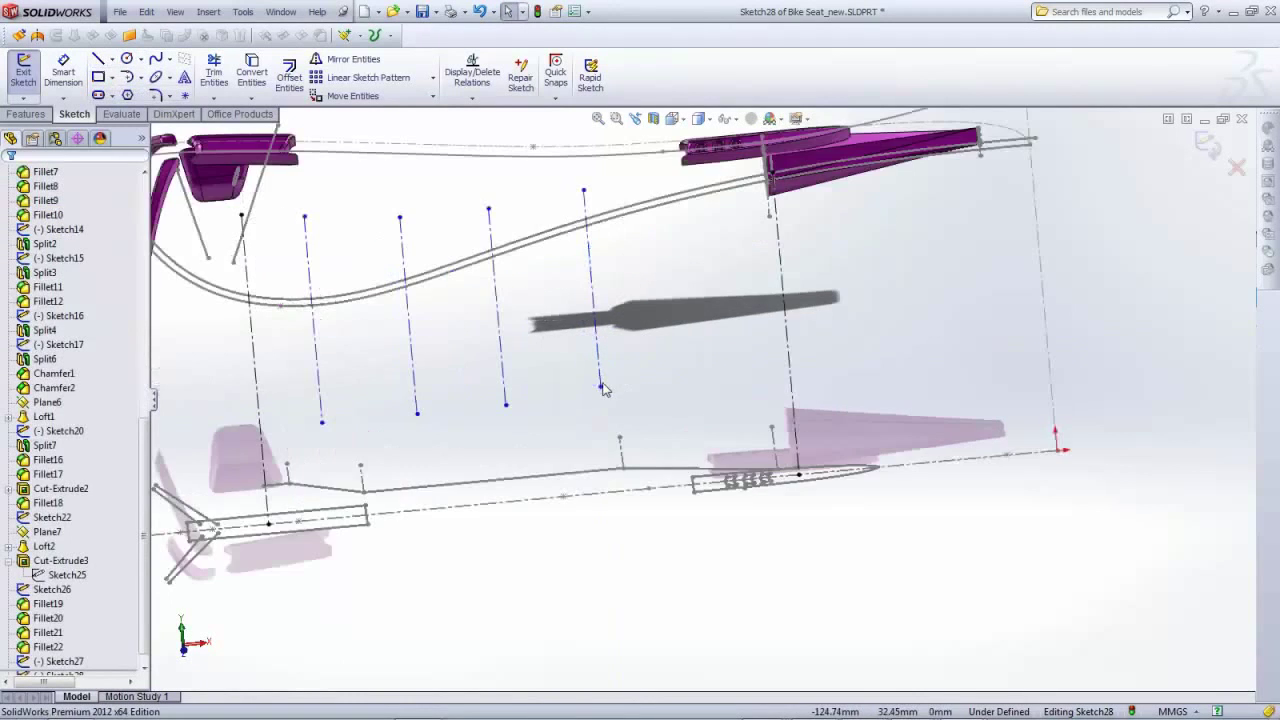
pyautogui.moveTo(604, 390); pyautogui.dragTo(578, 385, button='middle')
pyautogui.click(571, 372)
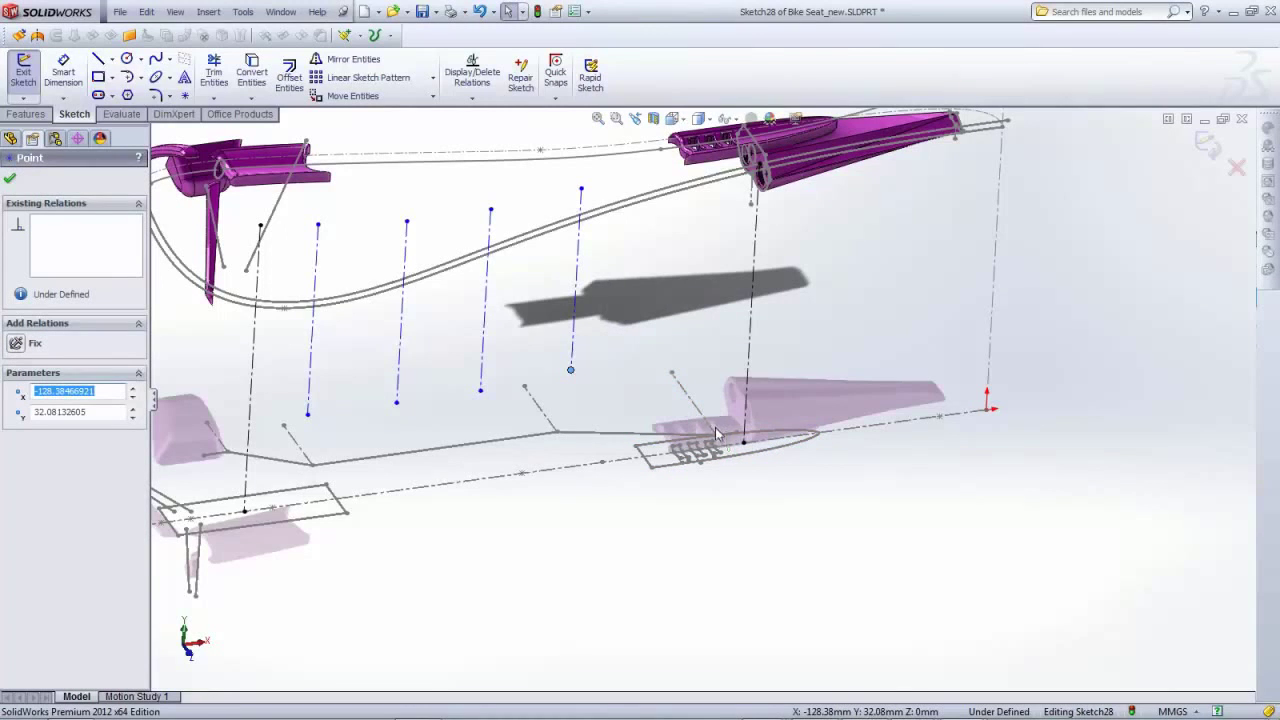
pyautogui.keyDown('ctrl'); pyautogui.click(712, 430); pyautogui.keyUp('ctrl')
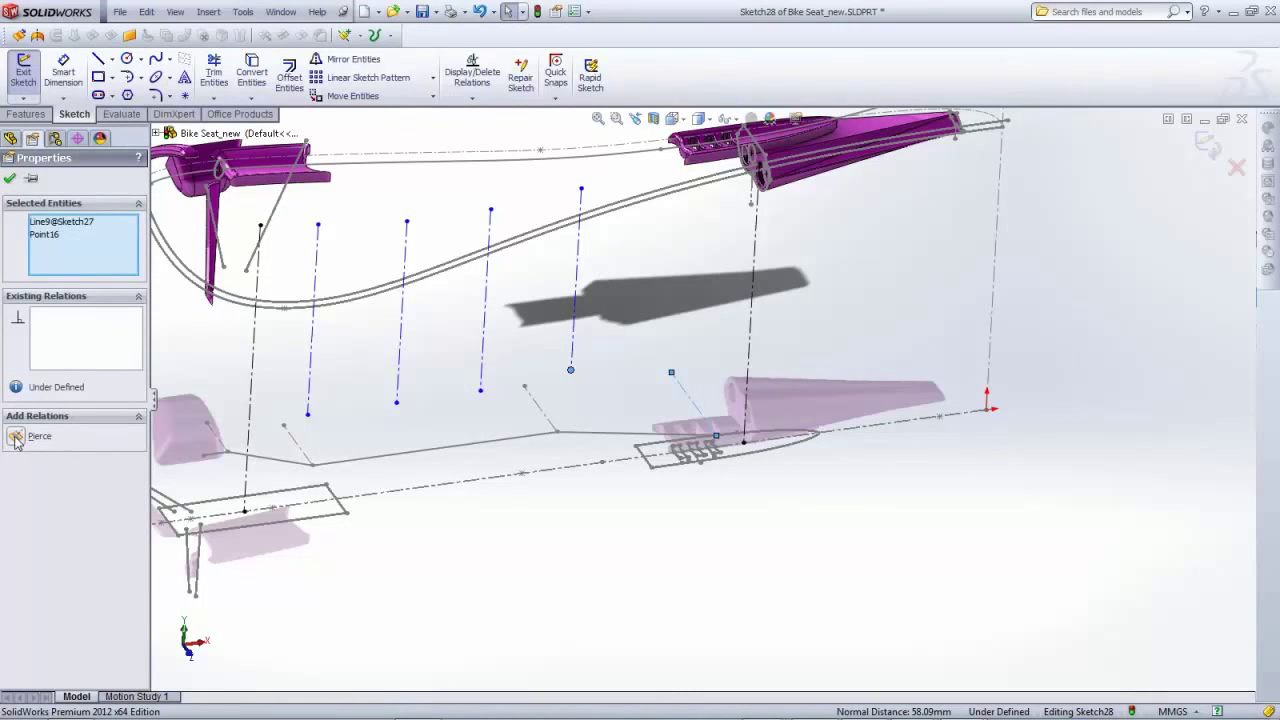
pyautogui.click(16, 439)
# Make the lower end of the foremost free construction line coincident with the Sketch27 path corner nearest the nose block
pyautogui.click(720, 443)
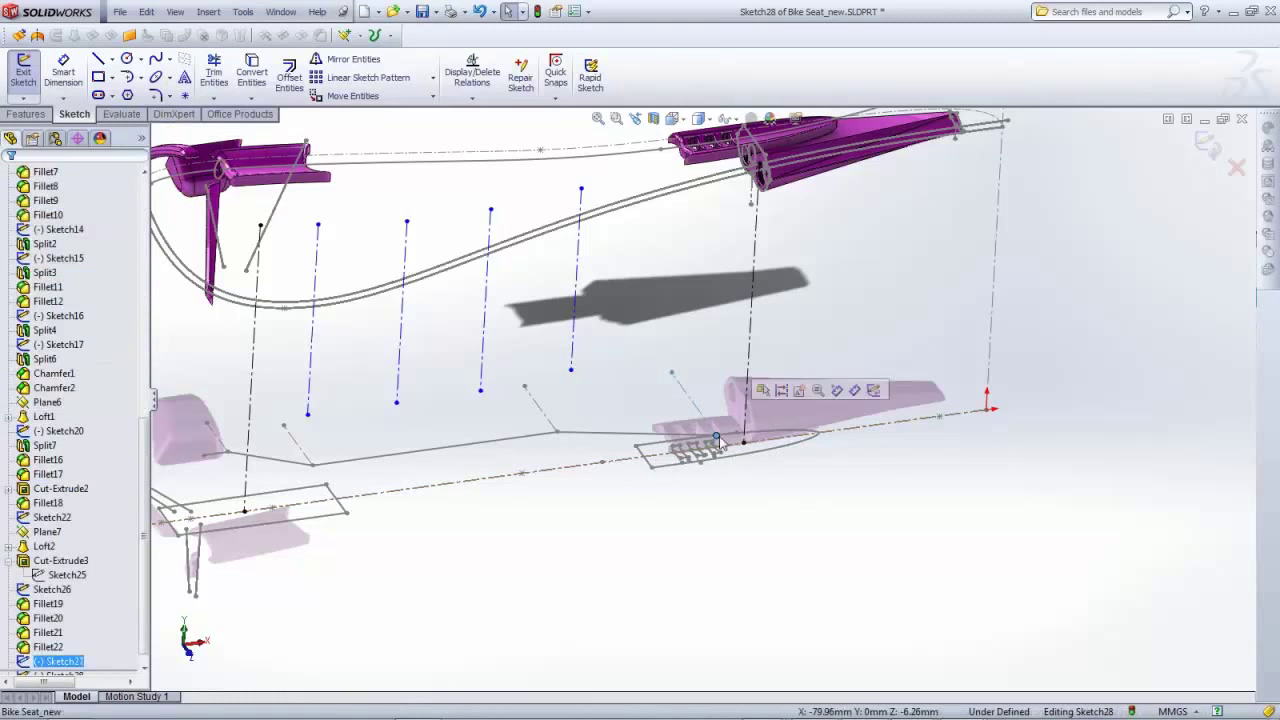
pyautogui.keyDown('ctrl'); pyautogui.click(570, 371); pyautogui.keyUp('ctrl')
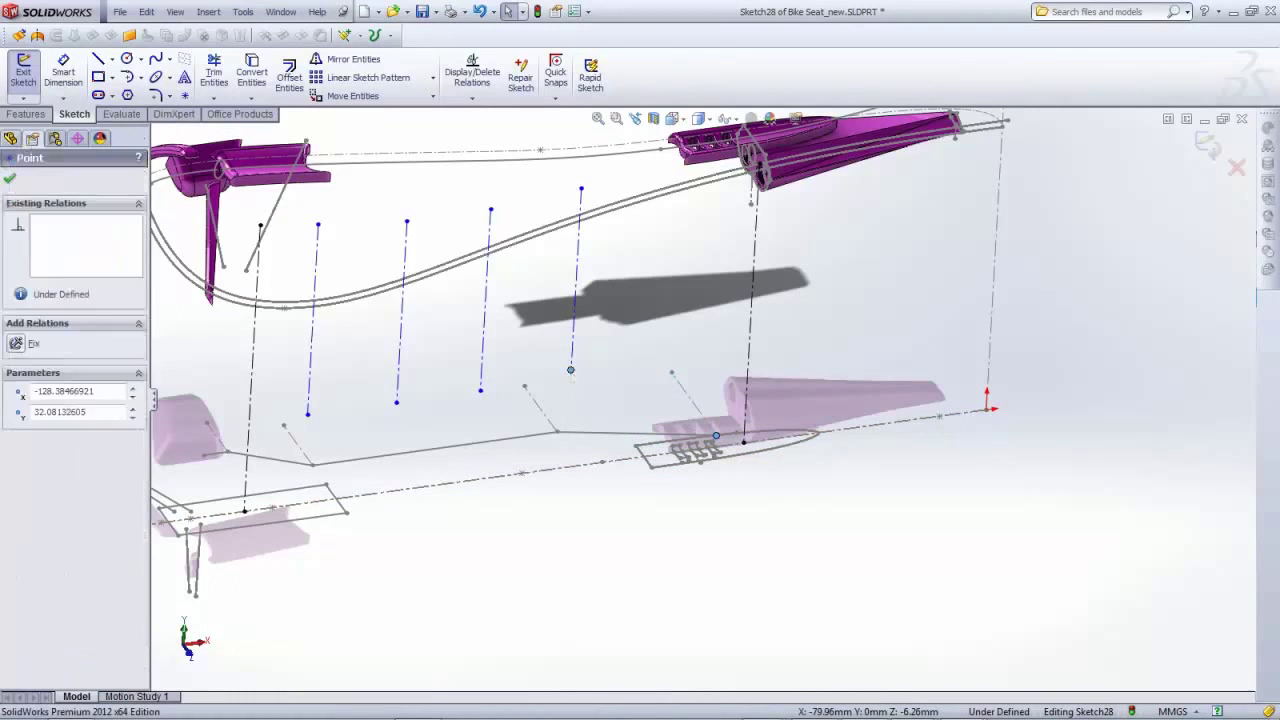
pyautogui.click(40, 474)
pyautogui.click(554, 545)
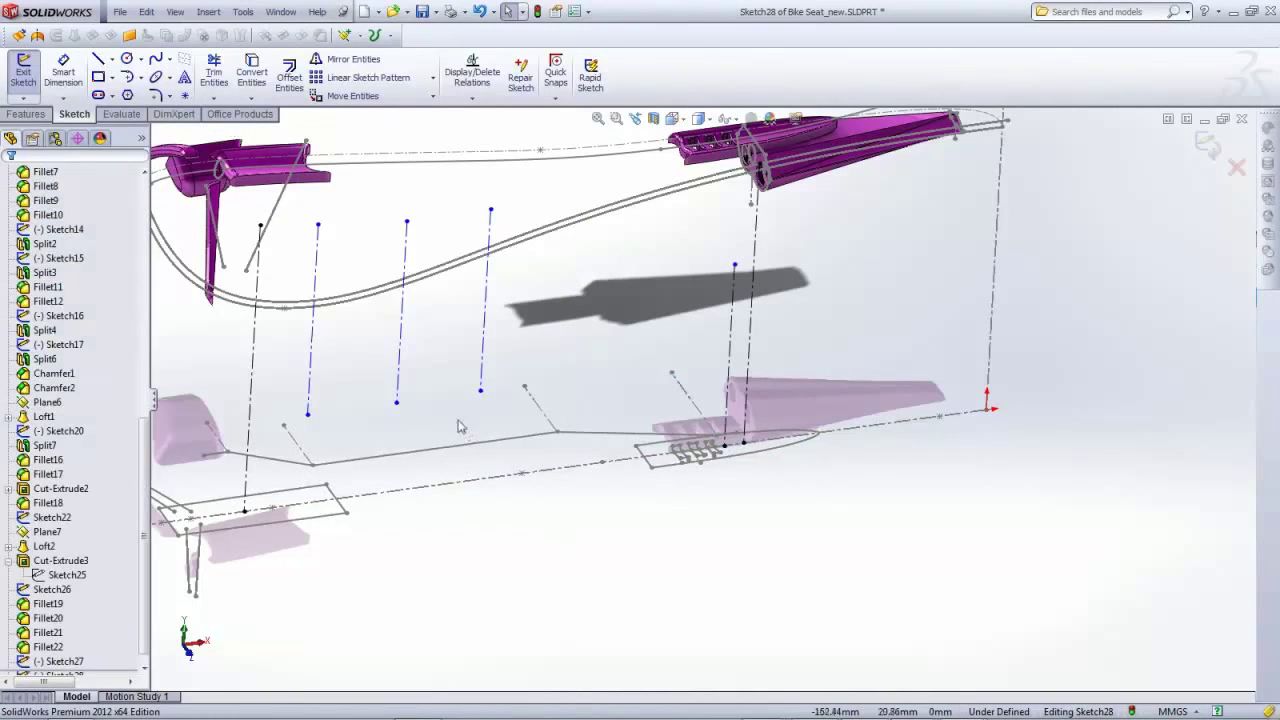
# Make the lower end of the third free construction line coincident with the Sketch27 corner at the front of the long angled segment
pyautogui.click(480, 392)
pyautogui.keyDown('ctrl'); pyautogui.click(557, 432); pyautogui.keyUp('ctrl')
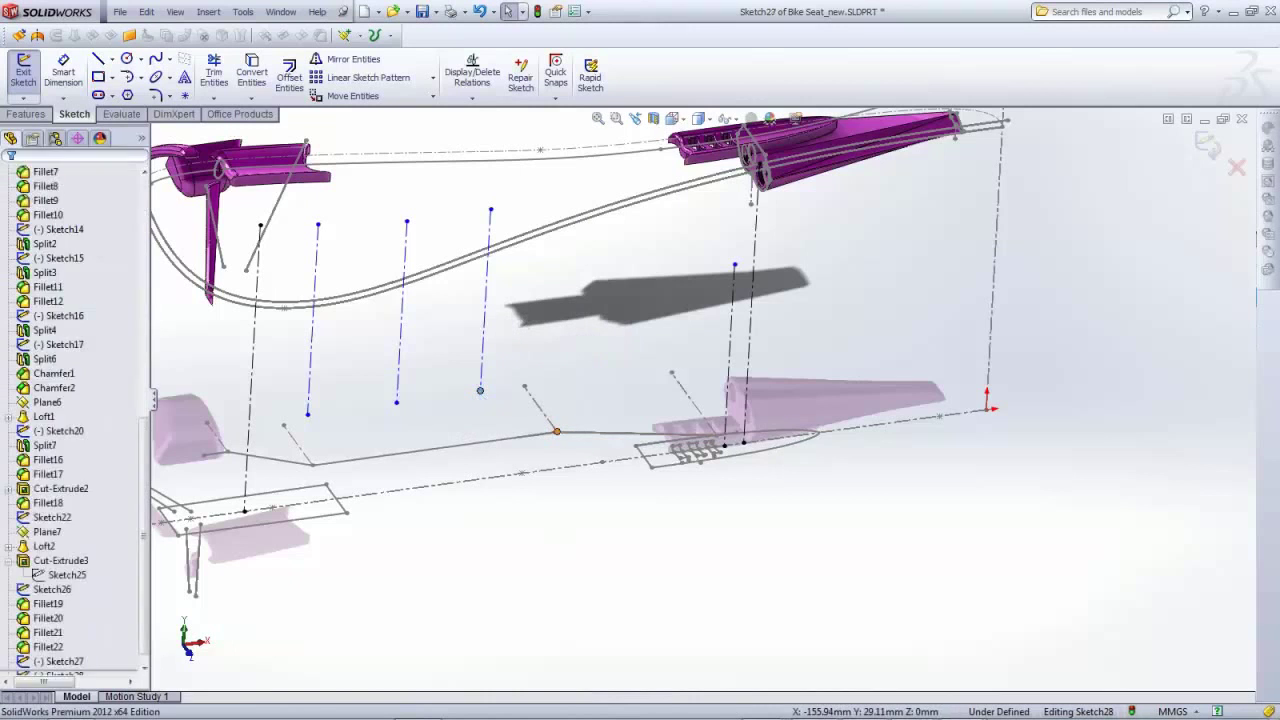
pyautogui.click(22, 476)
pyautogui.press('Escape')
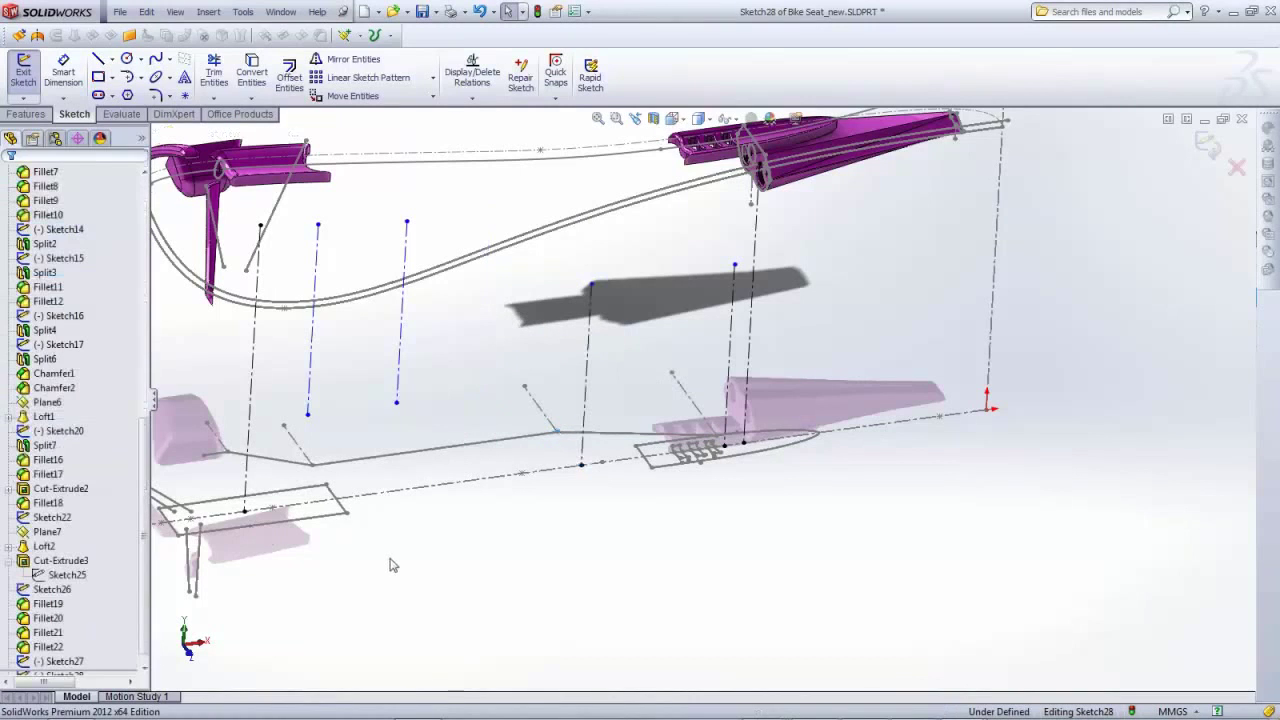
# Make the lower end of the second free construction line coincident with the Sketch27 corner at the rear of the long angled segment
pyautogui.click(396, 403)
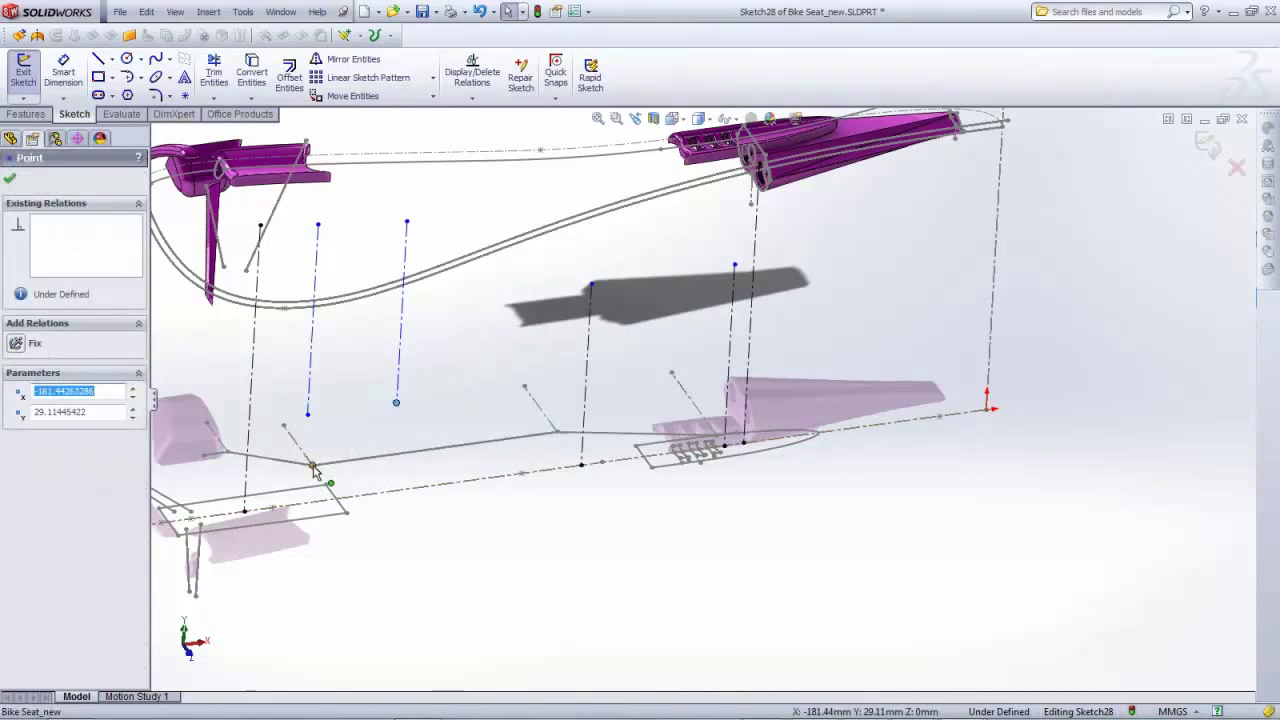
pyautogui.keyDown('ctrl'); pyautogui.click(313, 468); pyautogui.keyUp('ctrl')
pyautogui.click(18, 474)
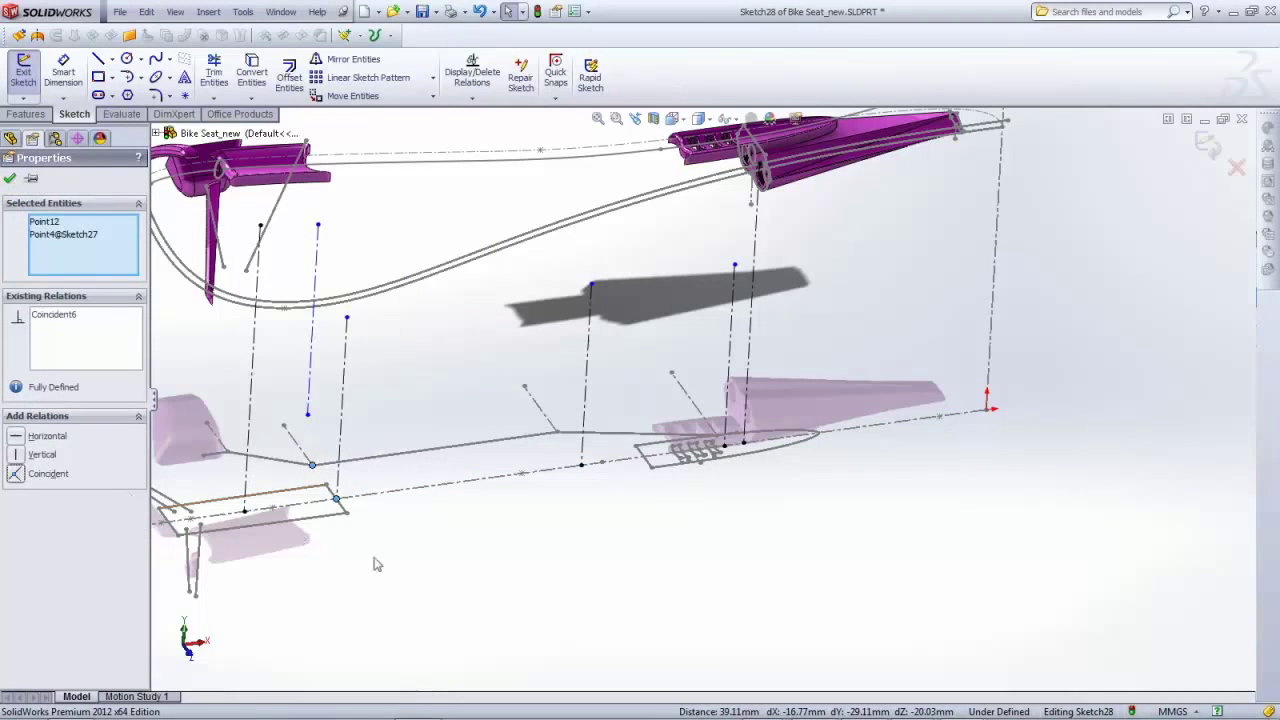
pyautogui.press('Escape')
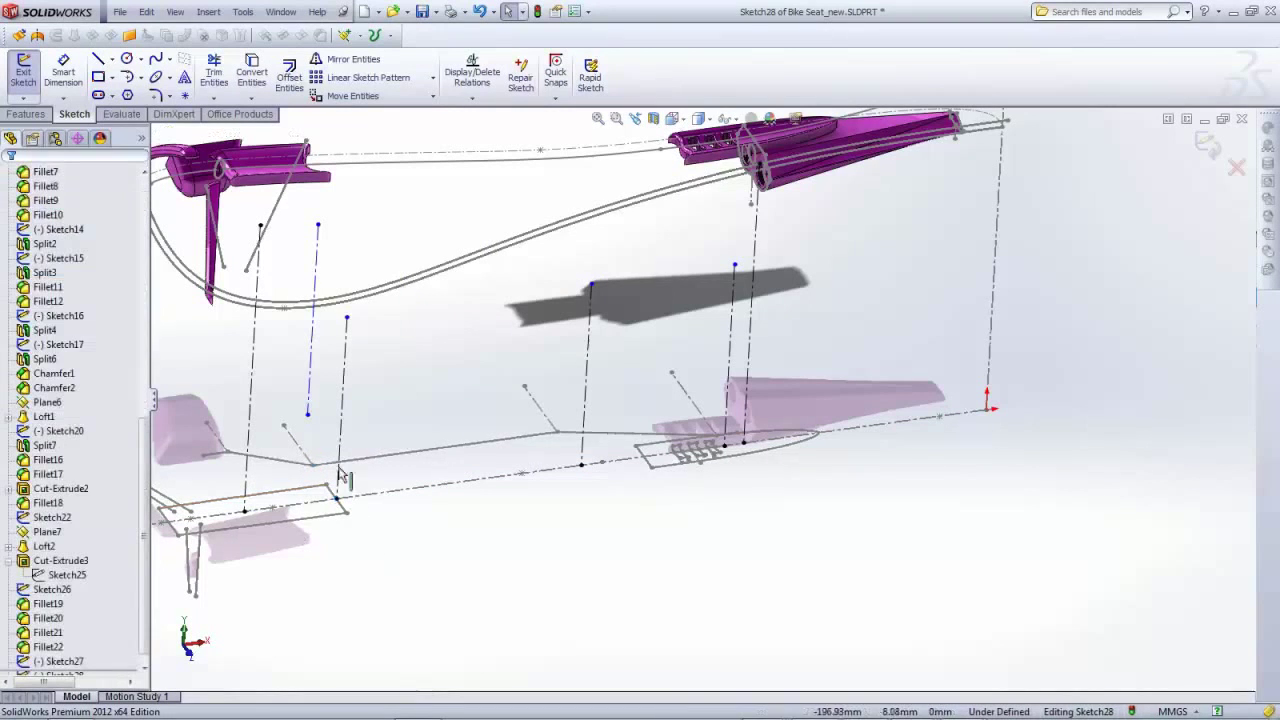
# Make the lower end of the remaining free construction line coincident with the Sketch27 path corner nearest the rear boss
pyautogui.click(308, 416)
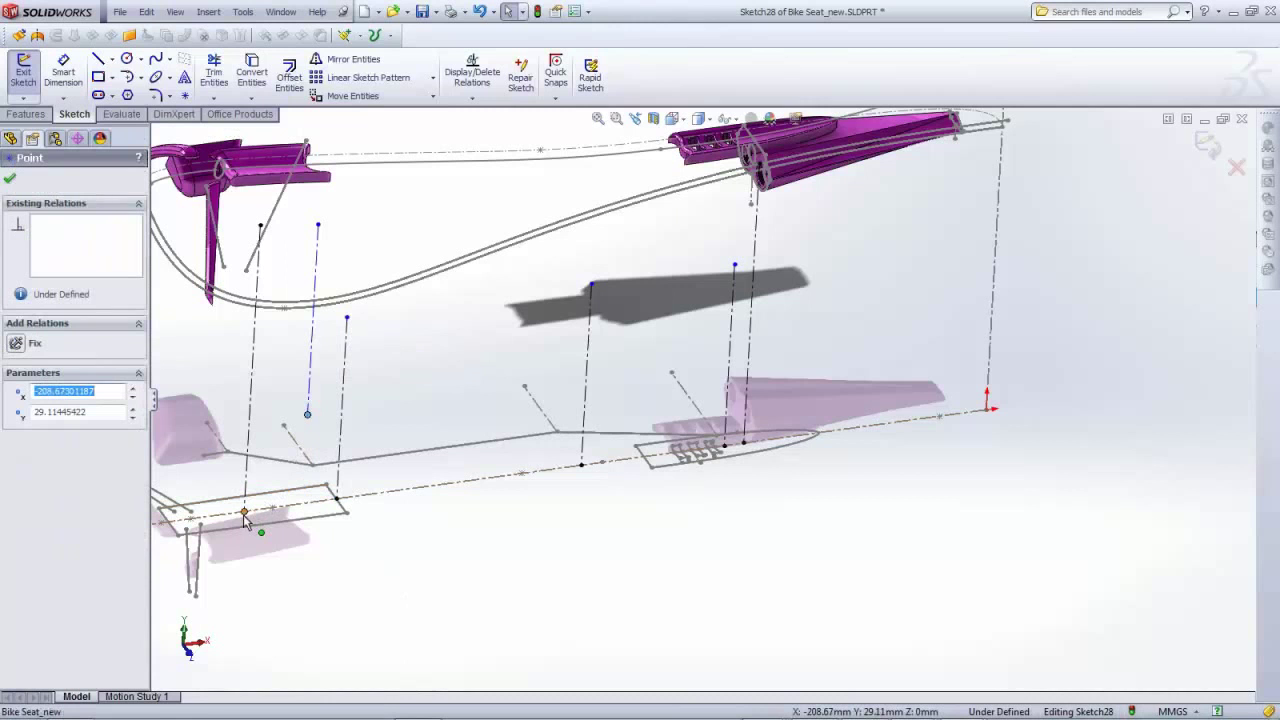
pyautogui.keyDown('ctrl'); pyautogui.click(227, 452); pyautogui.keyUp('ctrl')
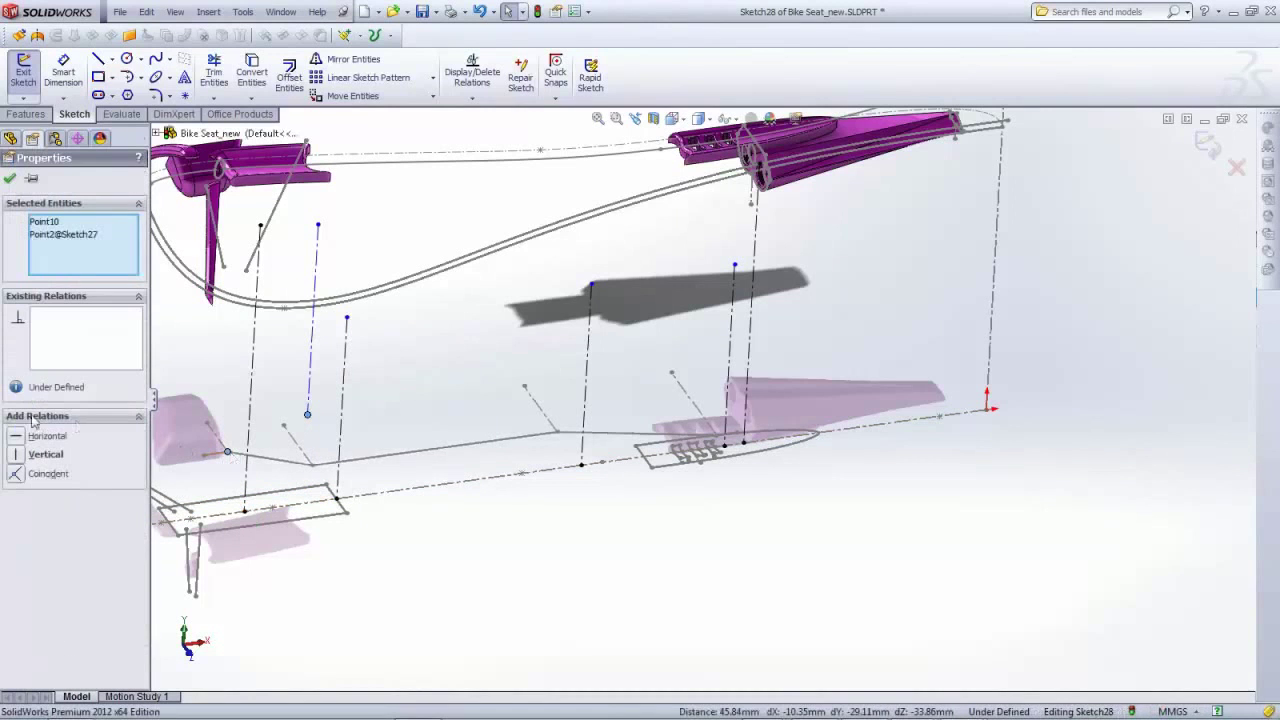
pyautogui.click(24, 474)
pyautogui.press('Escape')
# In front view, start the rail profile with solid lines from the rear boss construction line's upper end through the next two upper ends
pyautogui.moveTo(543, 614)
pyautogui.mouseDown(button='middle')
pyautogui.moveTo(514, 551)
pyautogui.moveTo(528, 491)
pyautogui.moveTo(500, 494)
pyautogui.moveTo(500, 509)
pyautogui.mouseUp(button='middle')
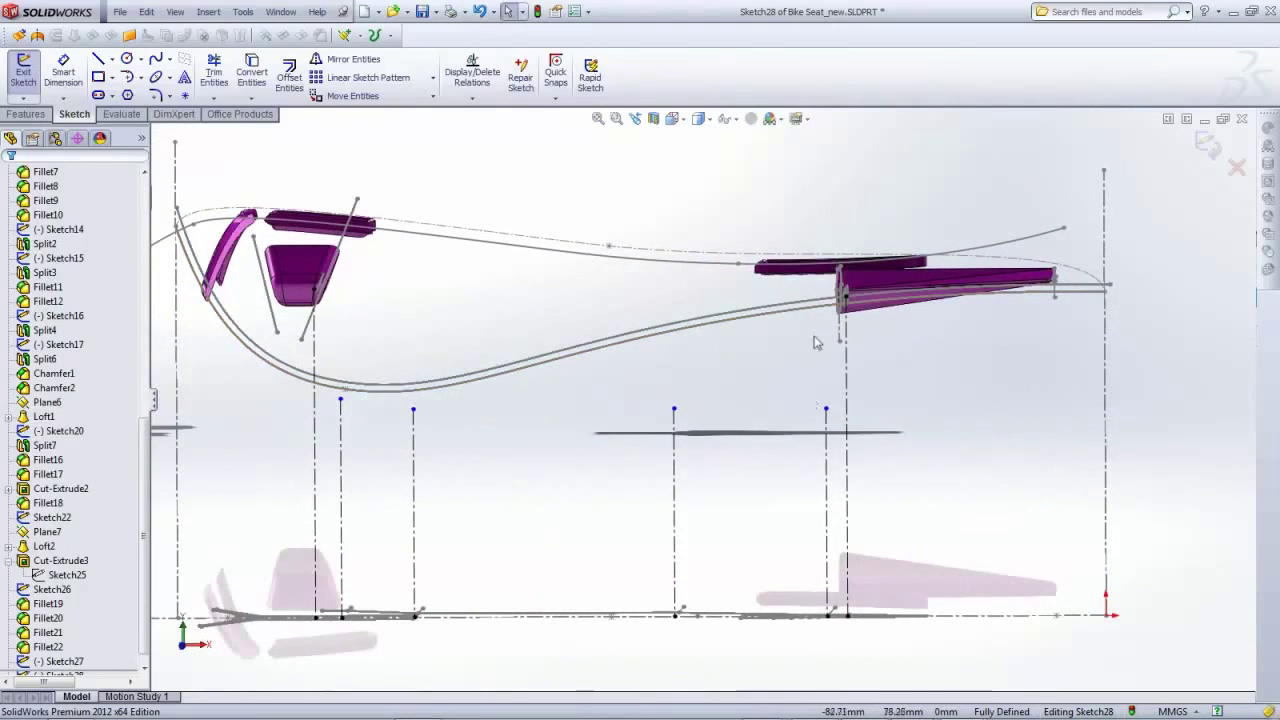
pyautogui.click(673, 118)
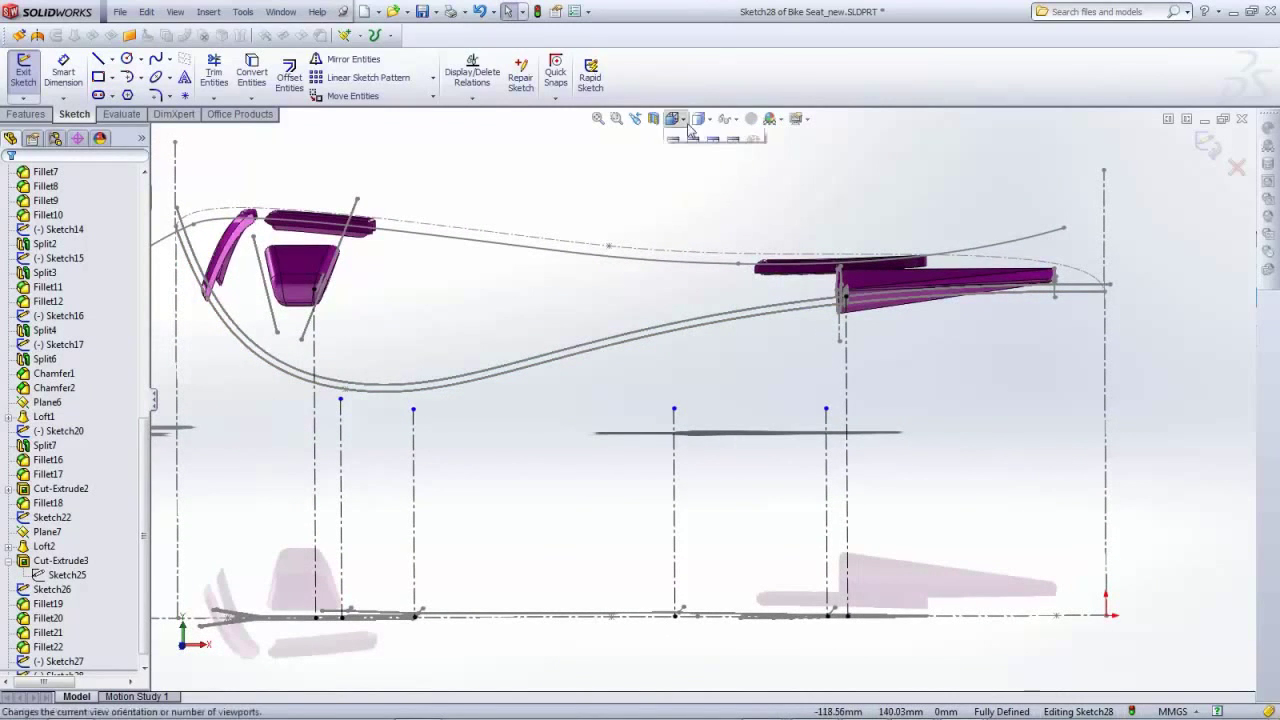
pyautogui.click(754, 180)
pyautogui.scroll(-5, 654, 377)
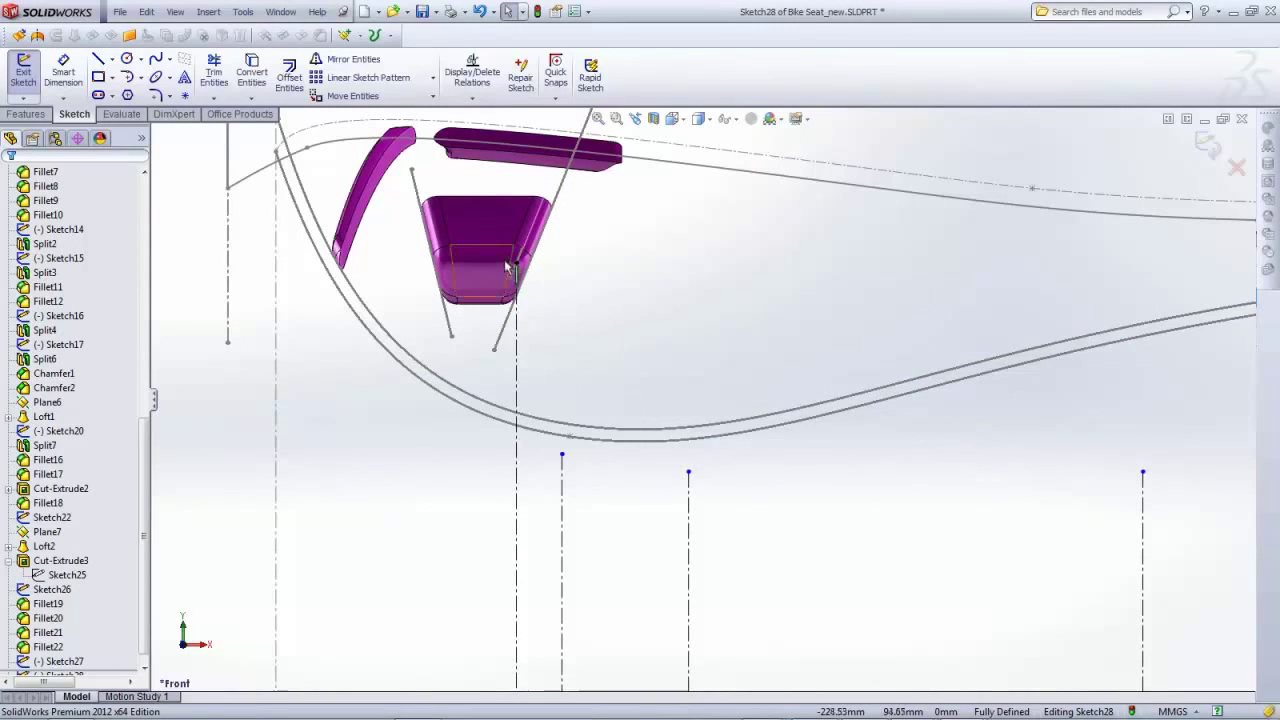
pyautogui.click(100, 62)
pyautogui.click(518, 263)
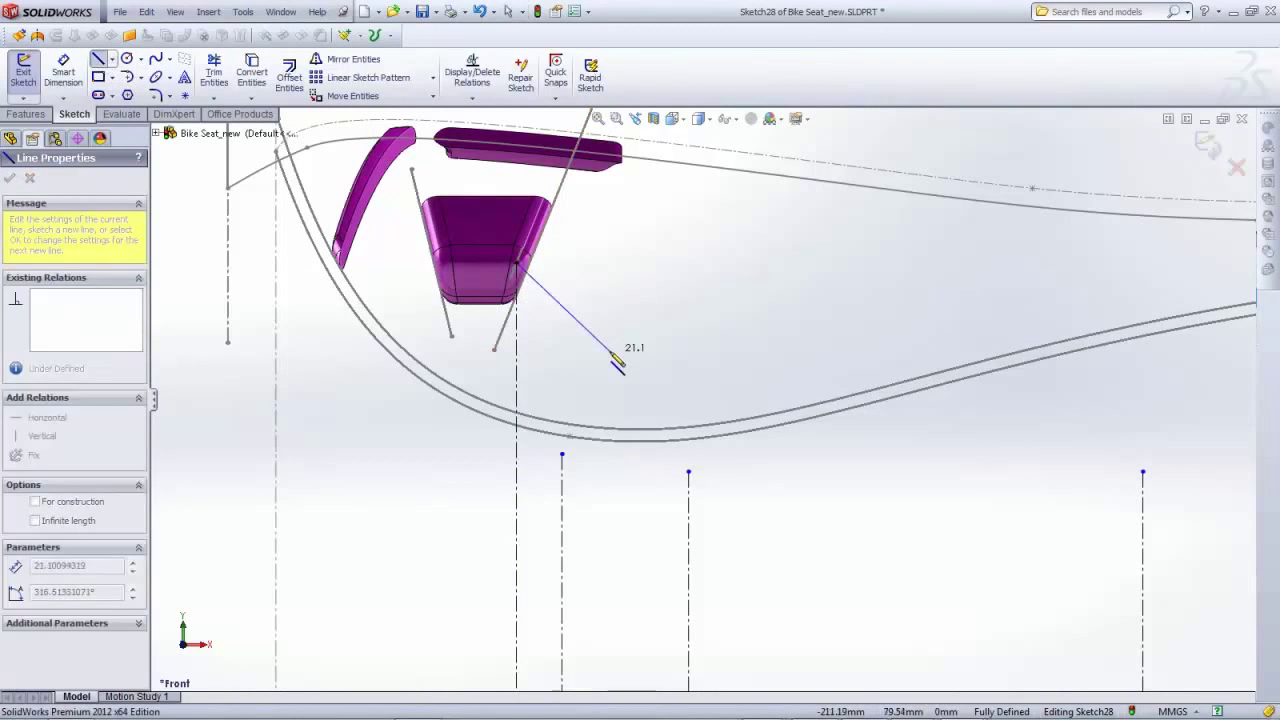
pyautogui.click(562, 456)
pyautogui.click(688, 471)
# Continue the profile through the upper ends of the two forward construction lines and finish at the nose block construction line's upper end
pyautogui.scroll(-2, 745, 502)
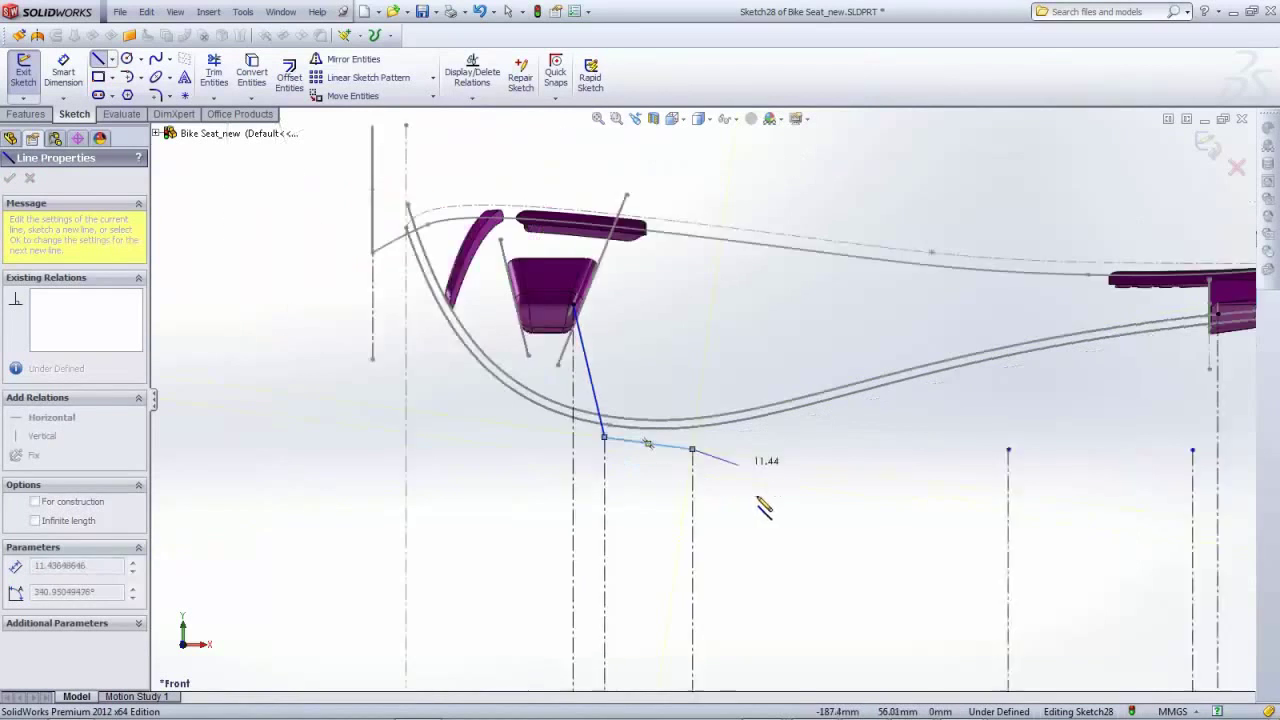
pyautogui.scroll(-1, 764, 508)
pyautogui.click(957, 441)
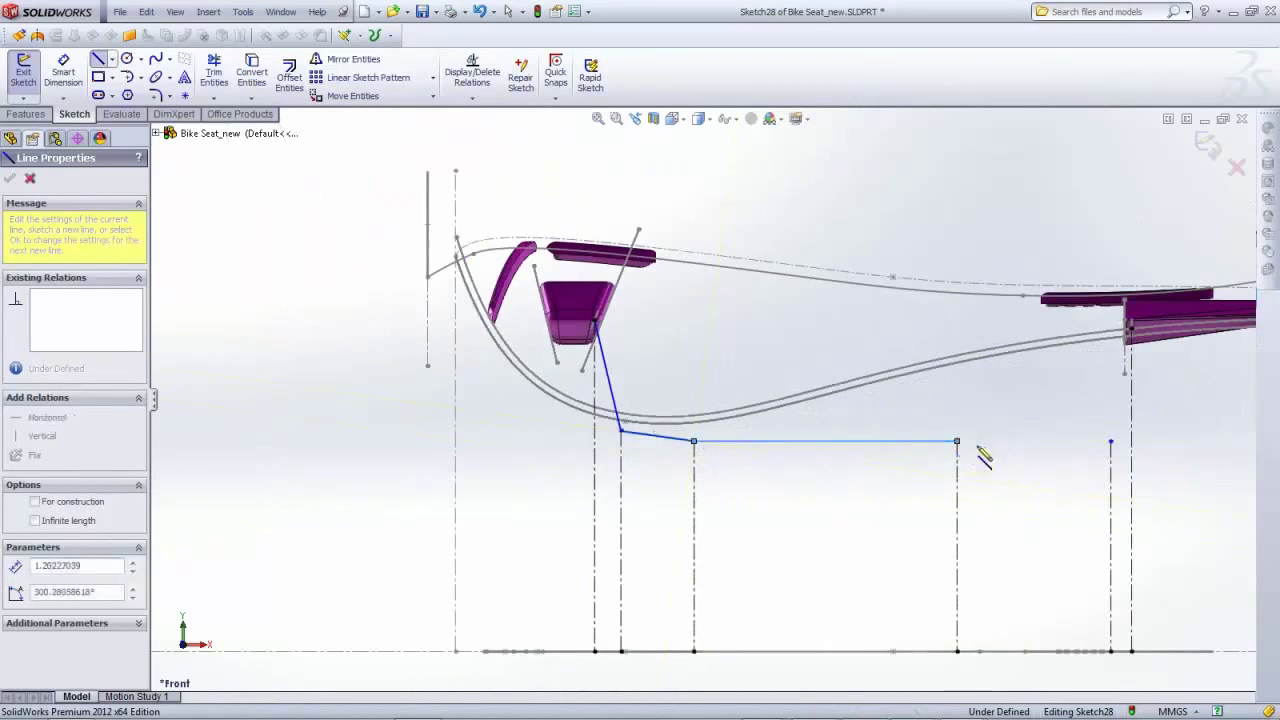
pyautogui.click(1111, 441)
pyautogui.scroll(-4, 1118, 400)
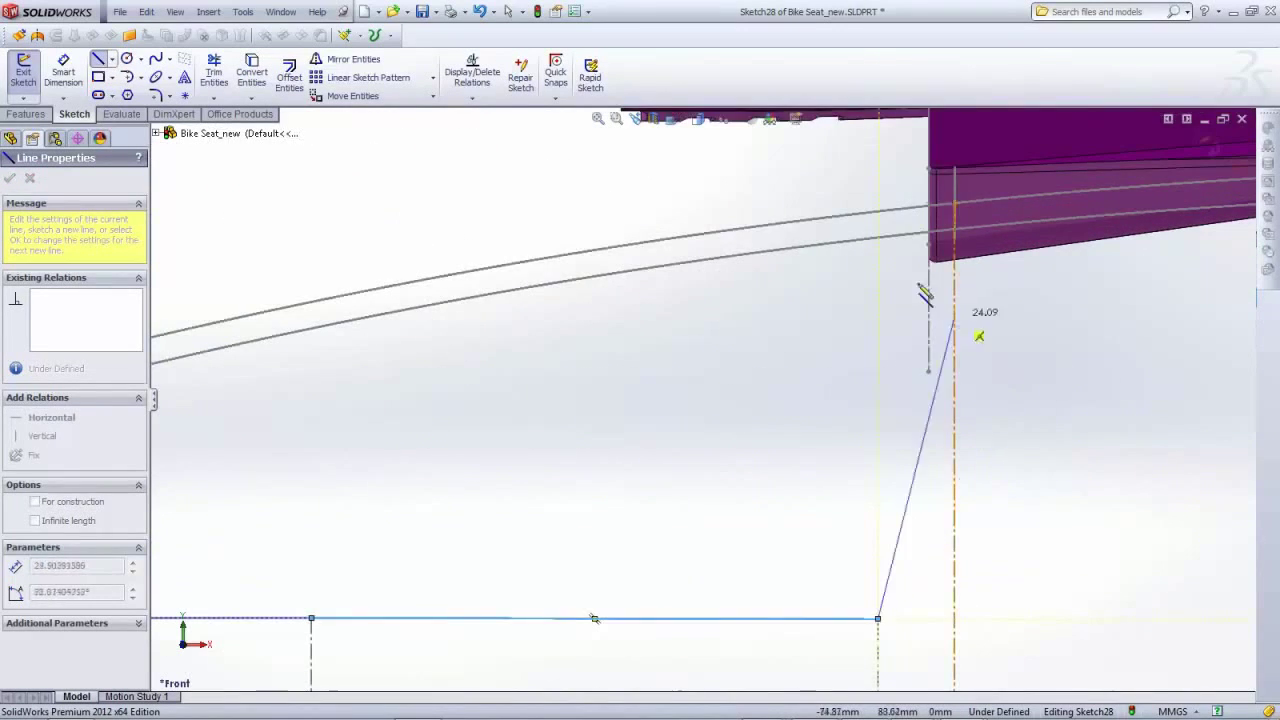
pyautogui.click(954, 203)
pyautogui.press('Escape')
# Raise the profile corner just behind the nose block to about the block's height and make the short front segment horizontal
pyautogui.scroll(-3, 986, 380)
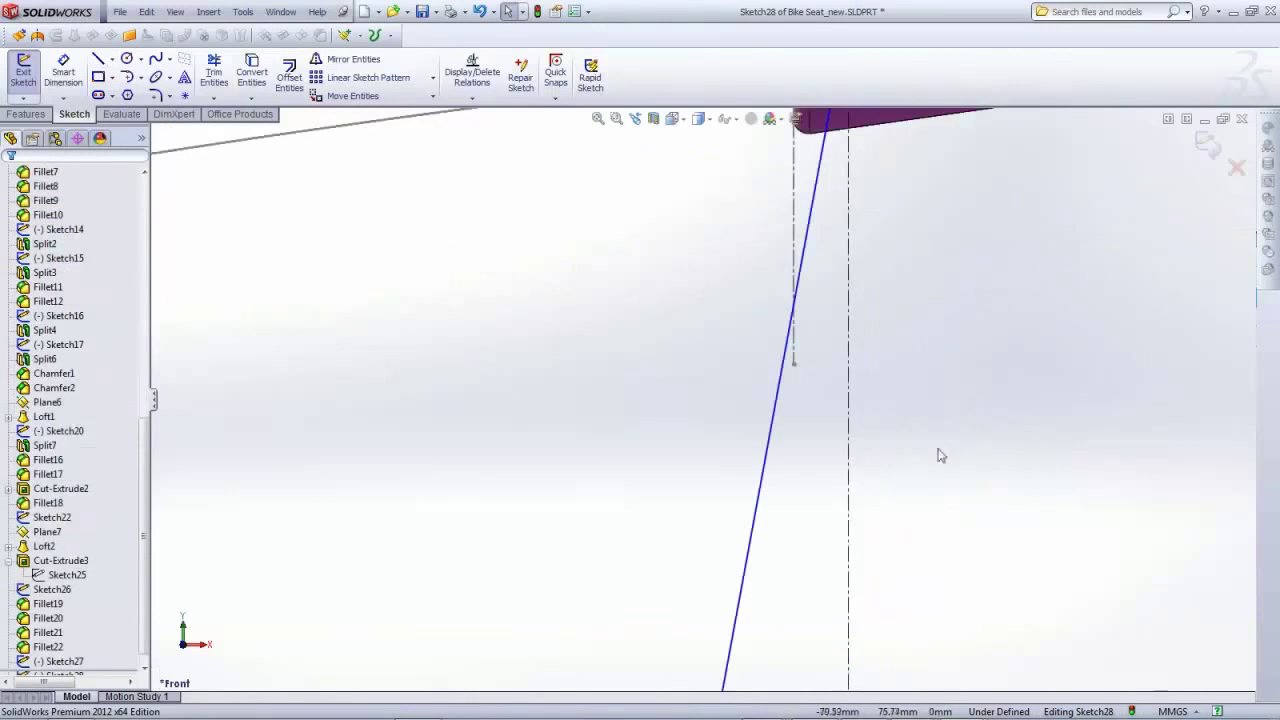
pyautogui.scroll(5, 814, 580)
pyautogui.moveTo(700, 568)
pyautogui.mouseDown()
pyautogui.moveTo(709, 437)
pyautogui.moveTo(697, 254)
pyautogui.mouseUp()
pyautogui.scroll(-2, 727, 277)
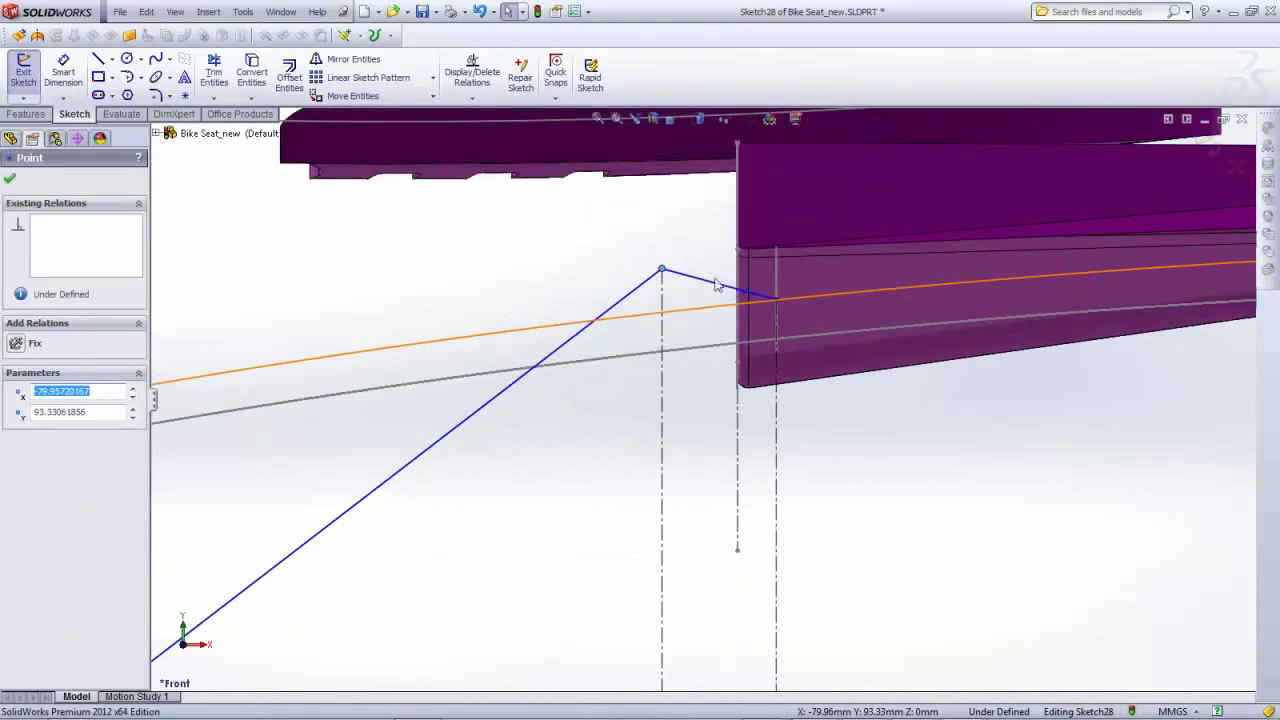
pyautogui.click(679, 283)
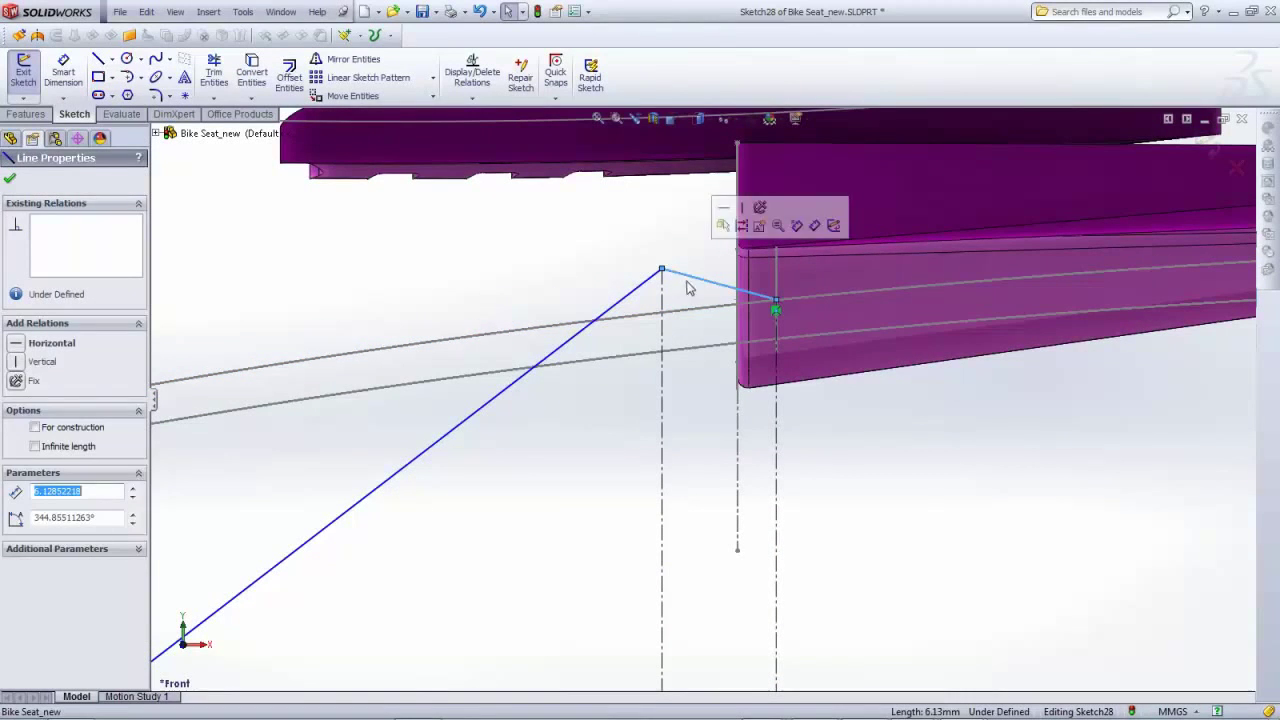
pyautogui.click(16, 344)
pyautogui.scroll(5, 374, 483)
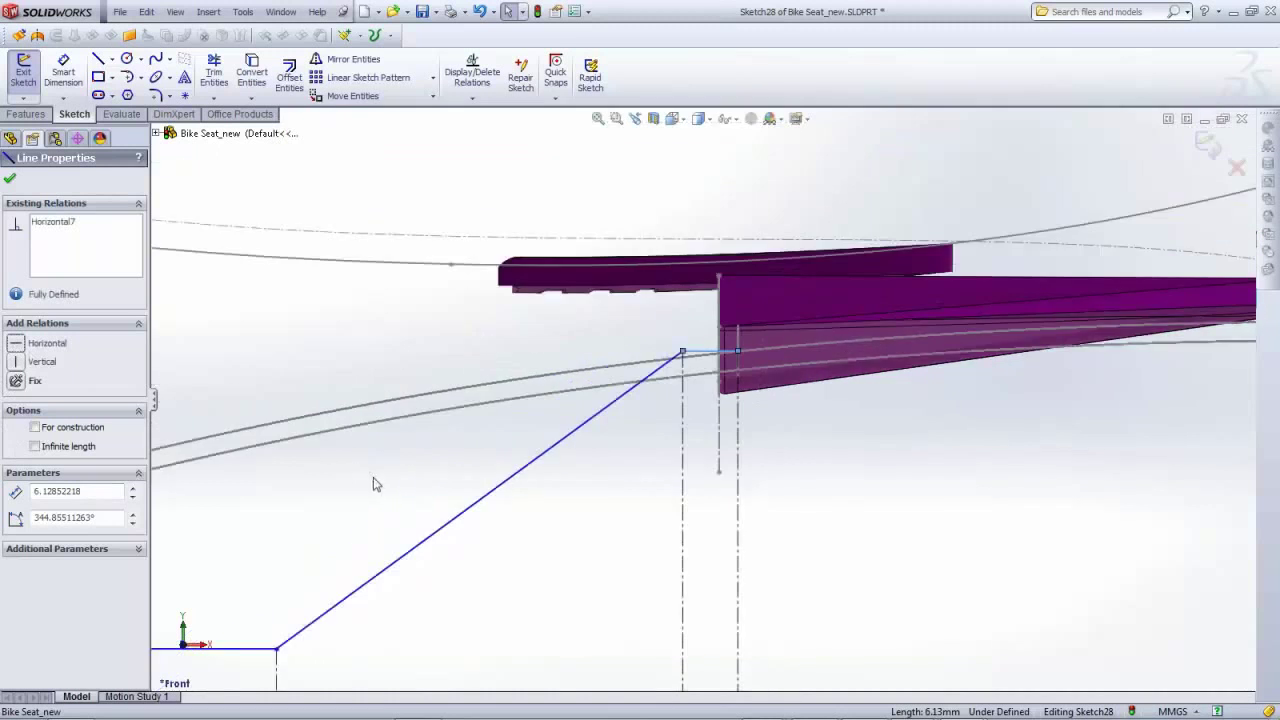
# Raise the profile corner just in front of the rear boss to about its attachment height and make the short rear segment horizontal
pyautogui.scroll(3, 451, 486)
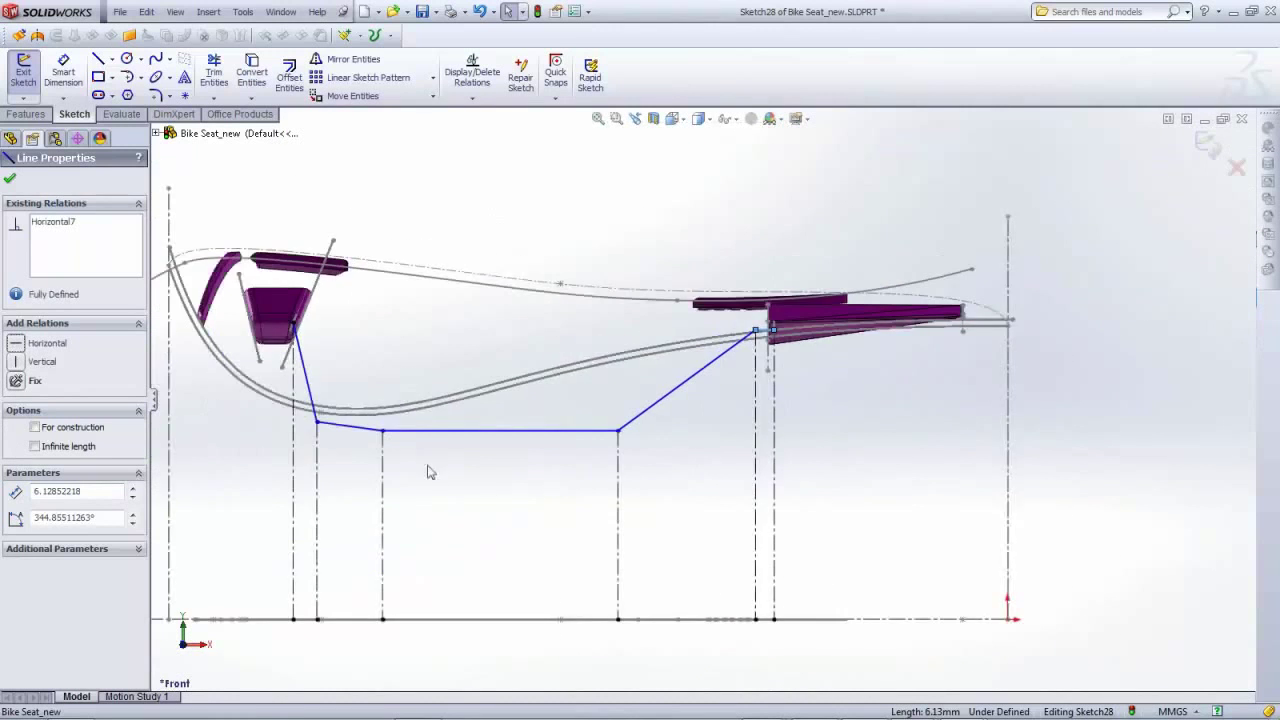
pyautogui.scroll(-4, 429, 471)
pyautogui.click(482, 378)
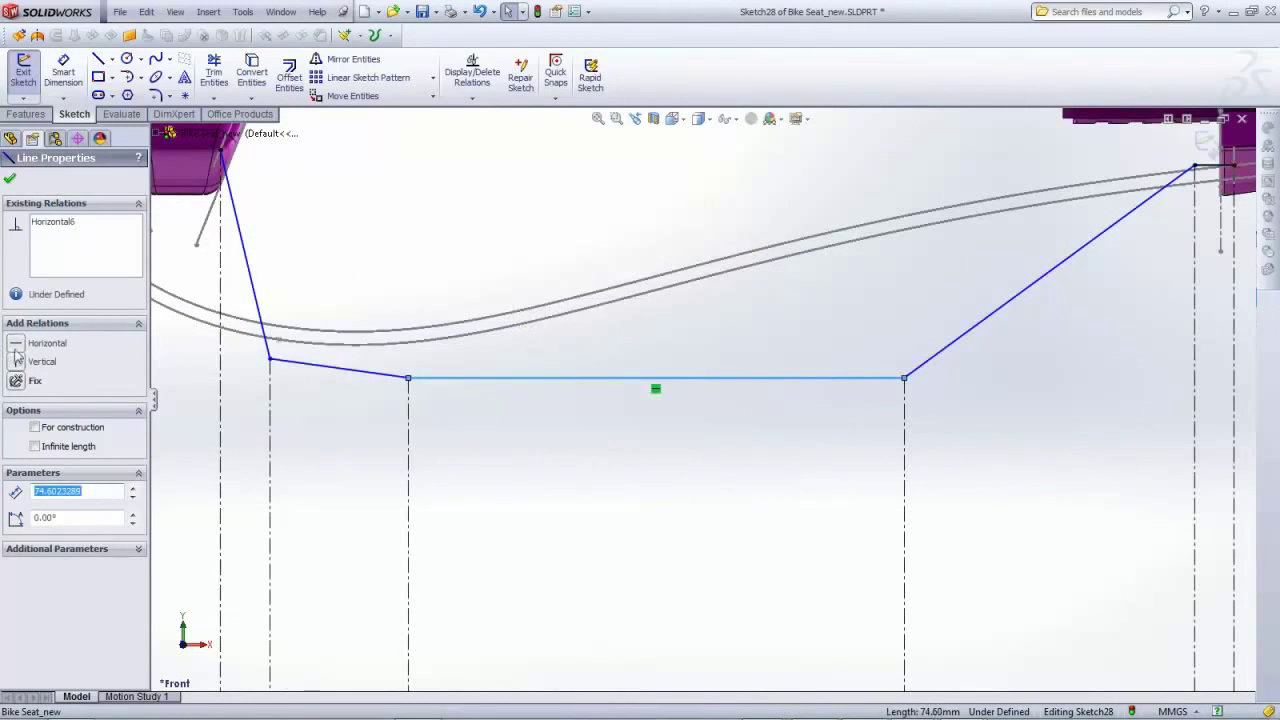
pyautogui.scroll(3, 429, 431)
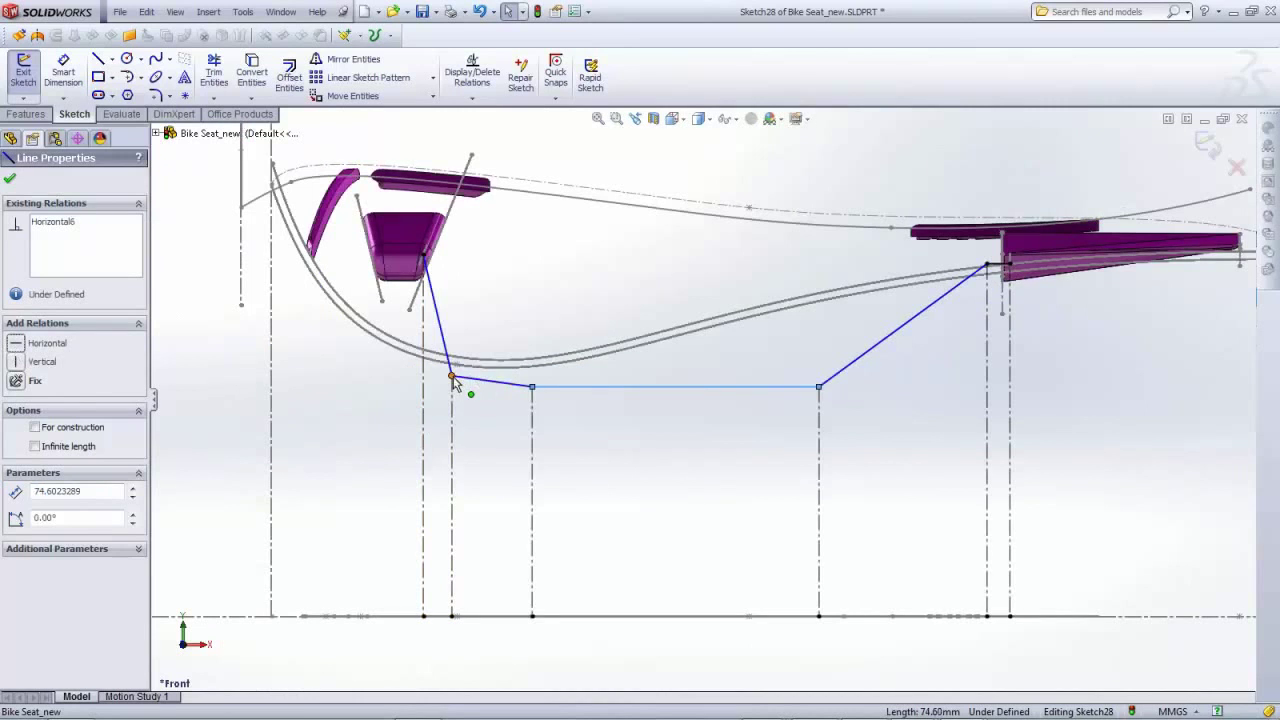
pyautogui.moveTo(452, 381)
pyautogui.mouseDown()
pyautogui.moveTo(486, 286)
pyautogui.moveTo(451, 264)
pyautogui.mouseUp()
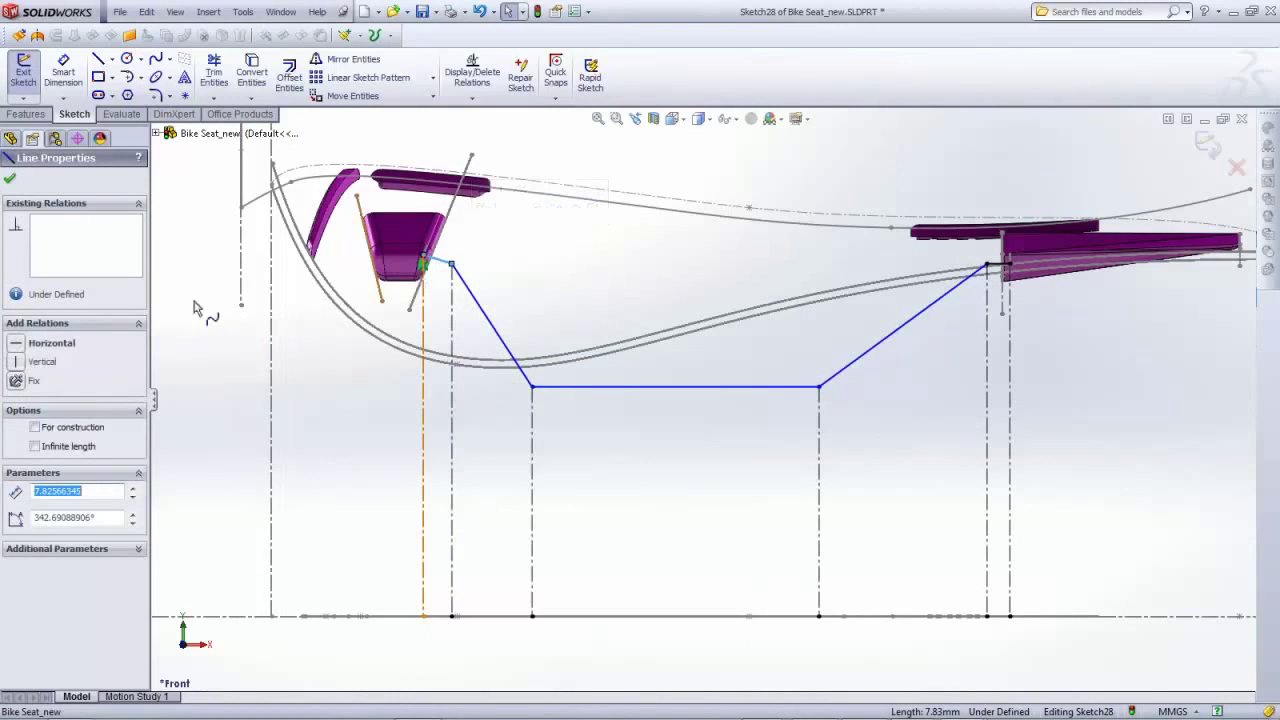
pyautogui.click(17, 344)
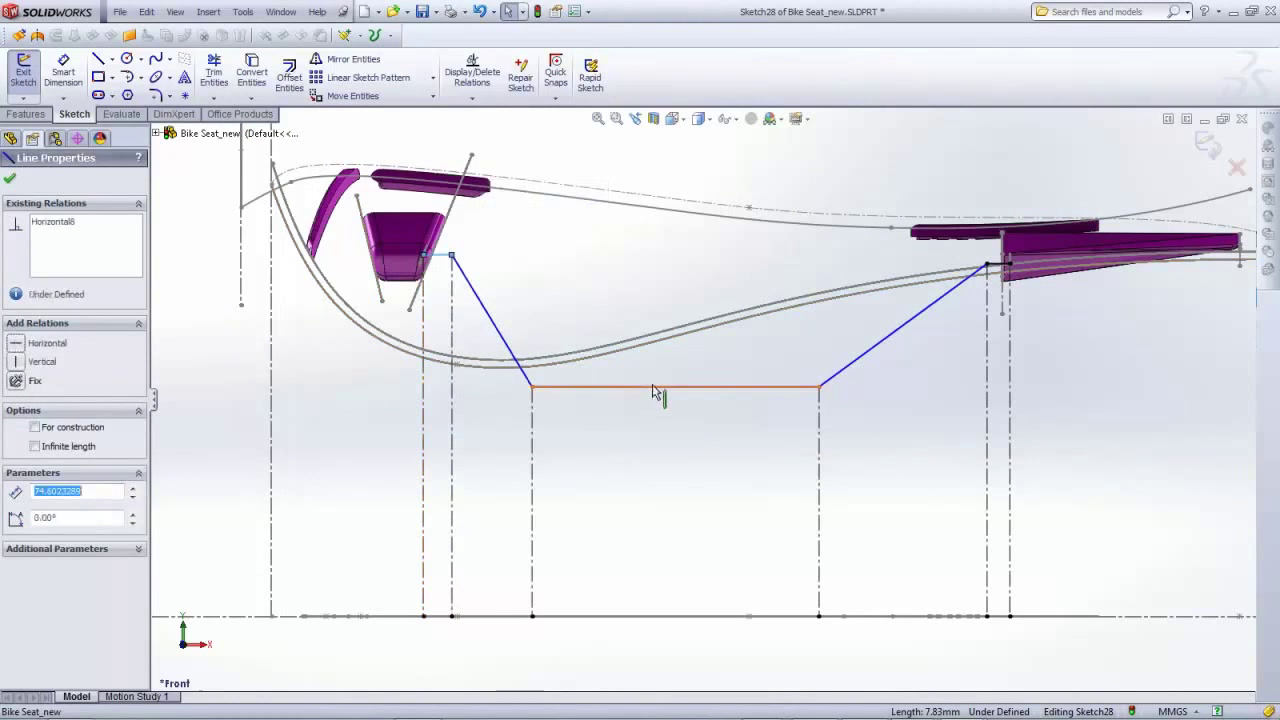
# Move the profile's long horizontal middle segment upward so it crosses the lower part of the seat's side curves
pyautogui.moveTo(657, 392)
pyautogui.mouseDown()
pyautogui.moveTo(657, 323)
pyautogui.moveTo(657, 349)
pyautogui.moveTo(657, 338)
pyautogui.mouseUp()
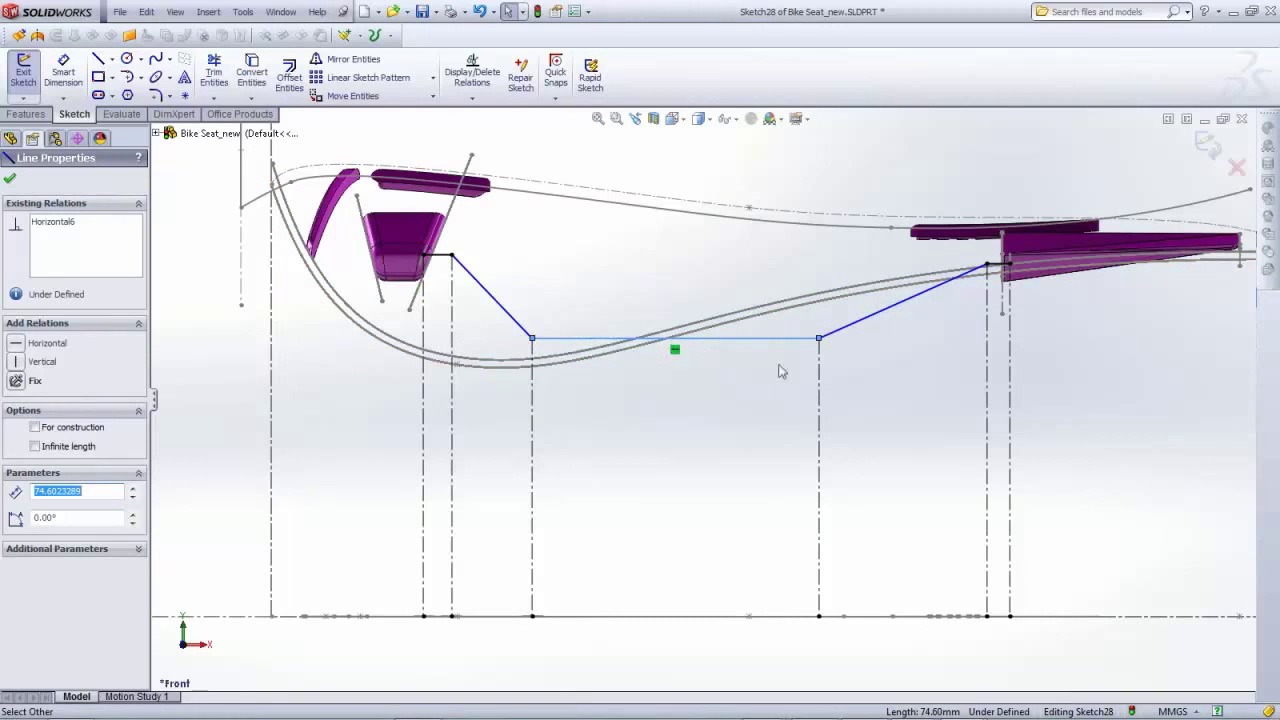
pyautogui.click(632, 281)
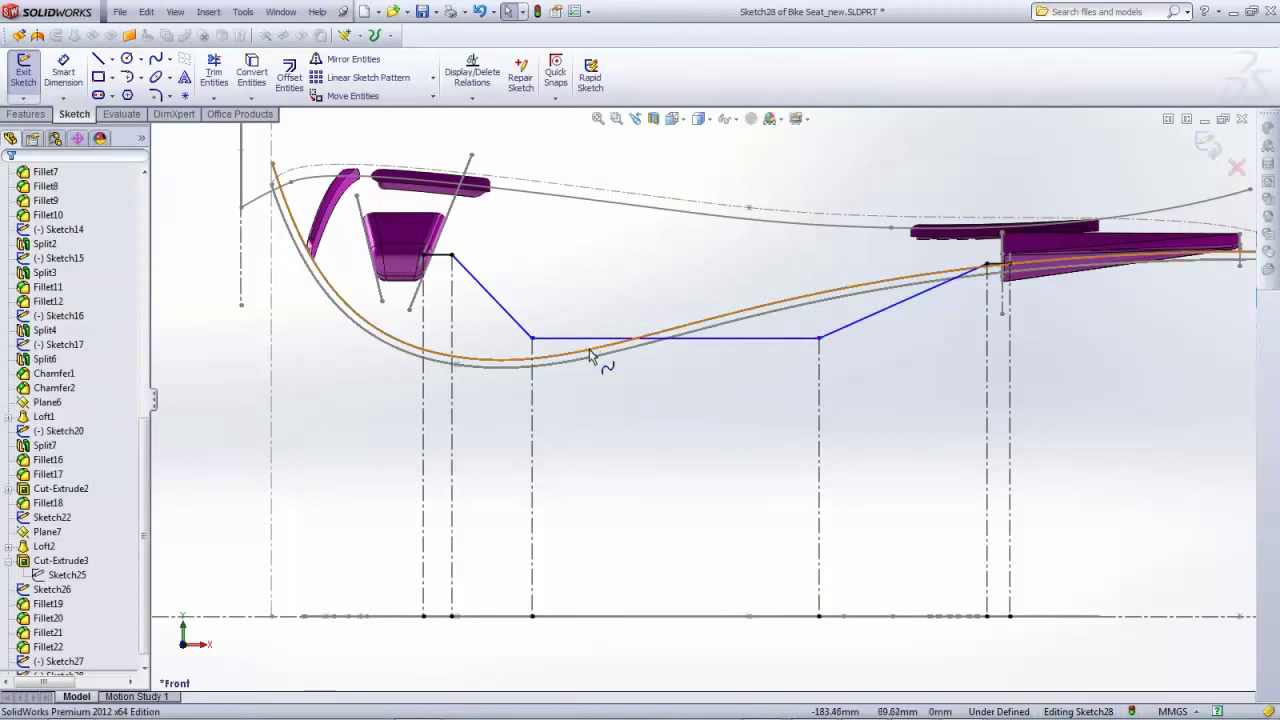
# Start a 5 mm Sketch Fillet on the two rail profile corners nearest the rear boss
pyautogui.scroll(-2, 528, 337)
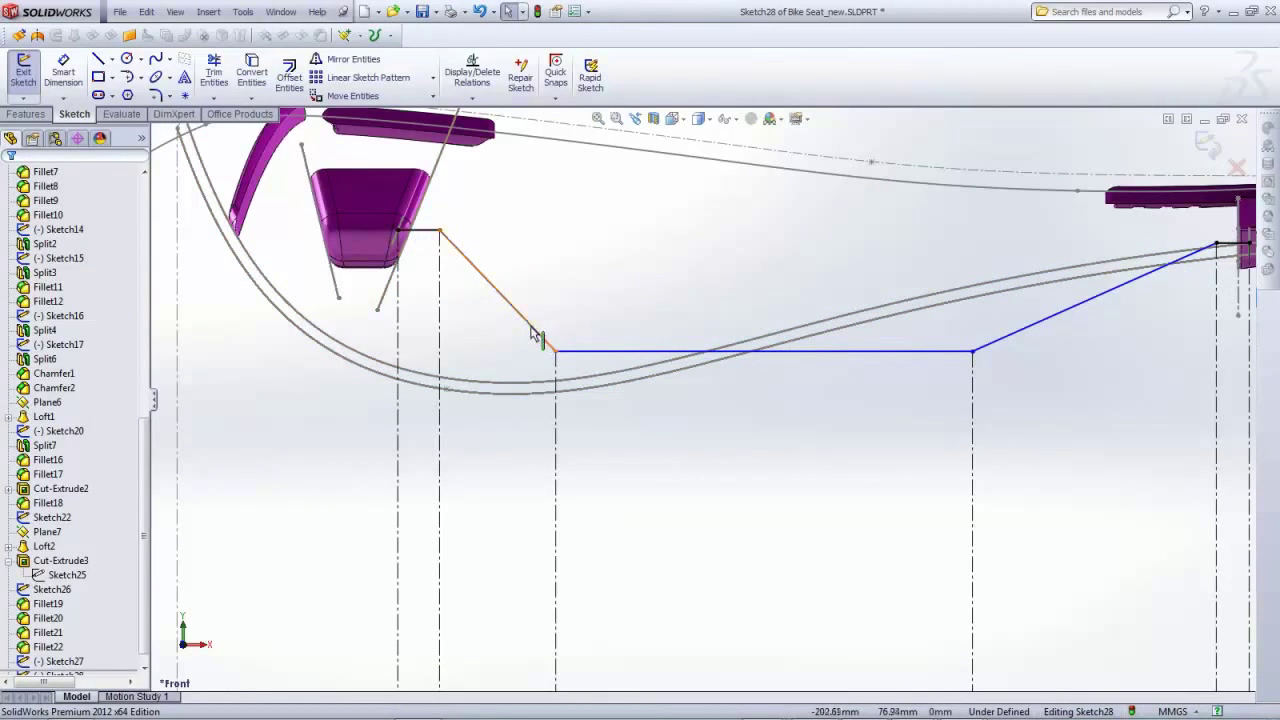
pyautogui.scroll(-5, 467, 252)
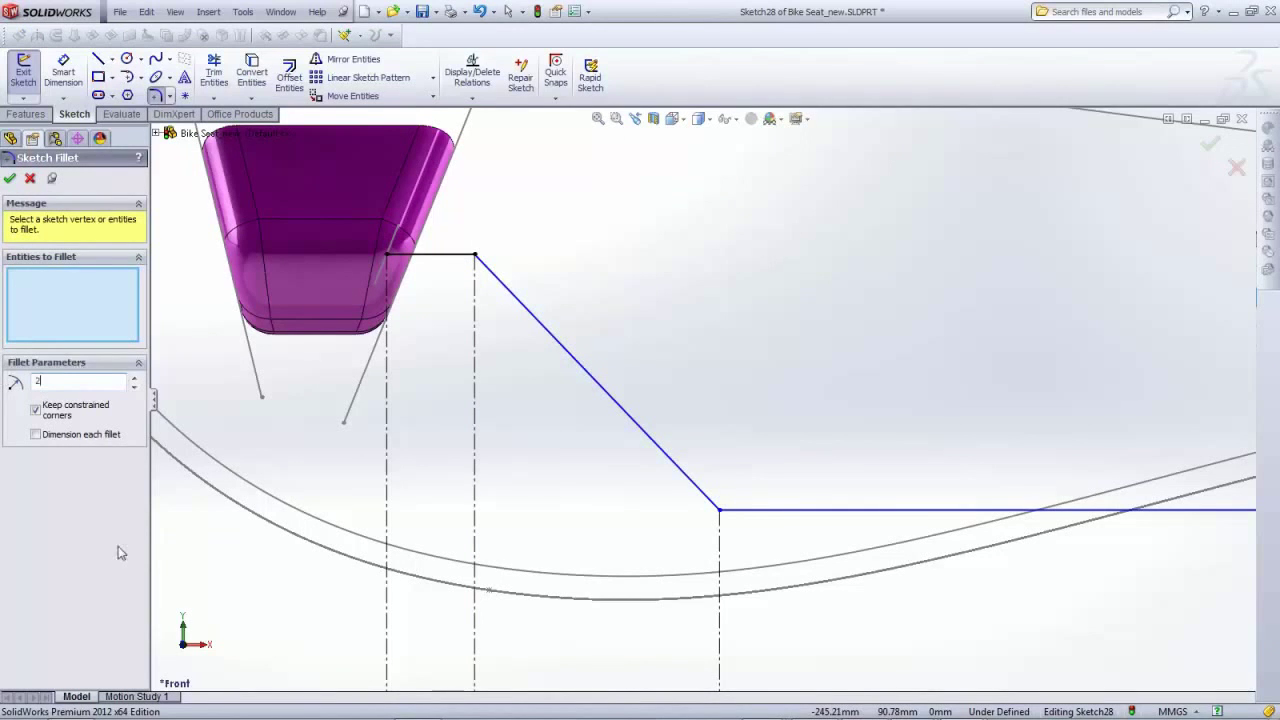
pyautogui.click(456, 262)
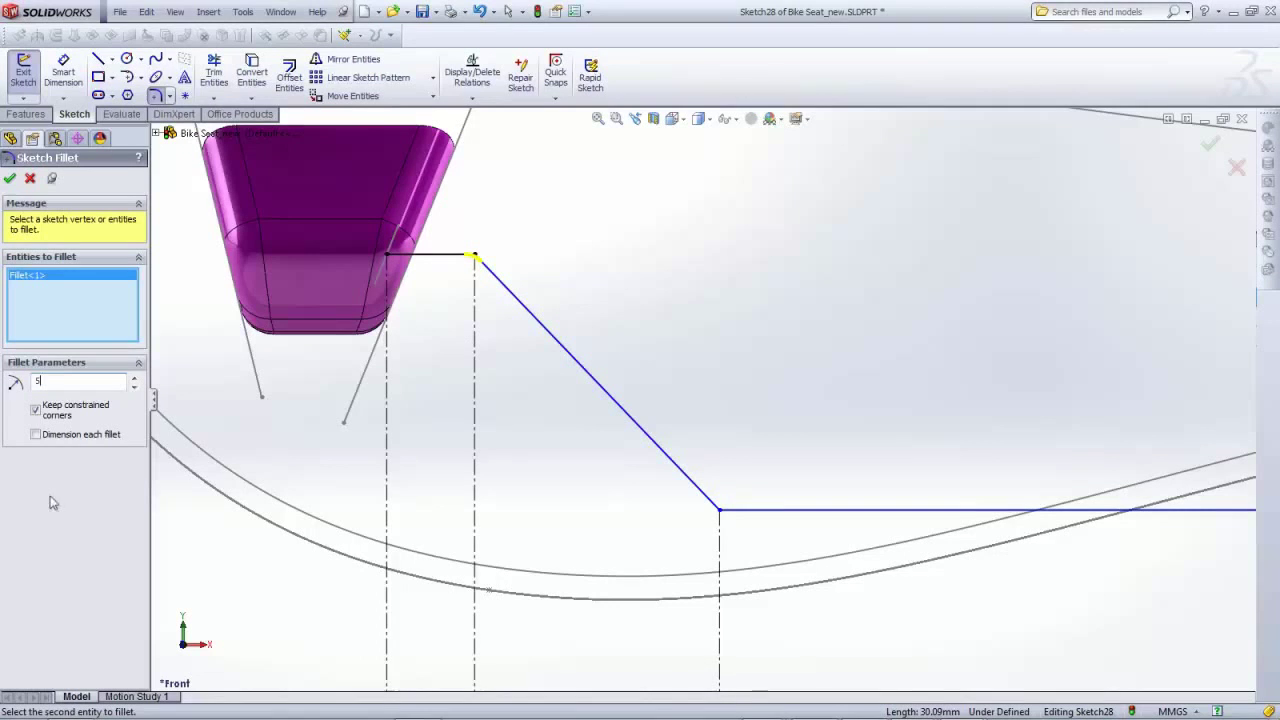
pyautogui.click(708, 504)
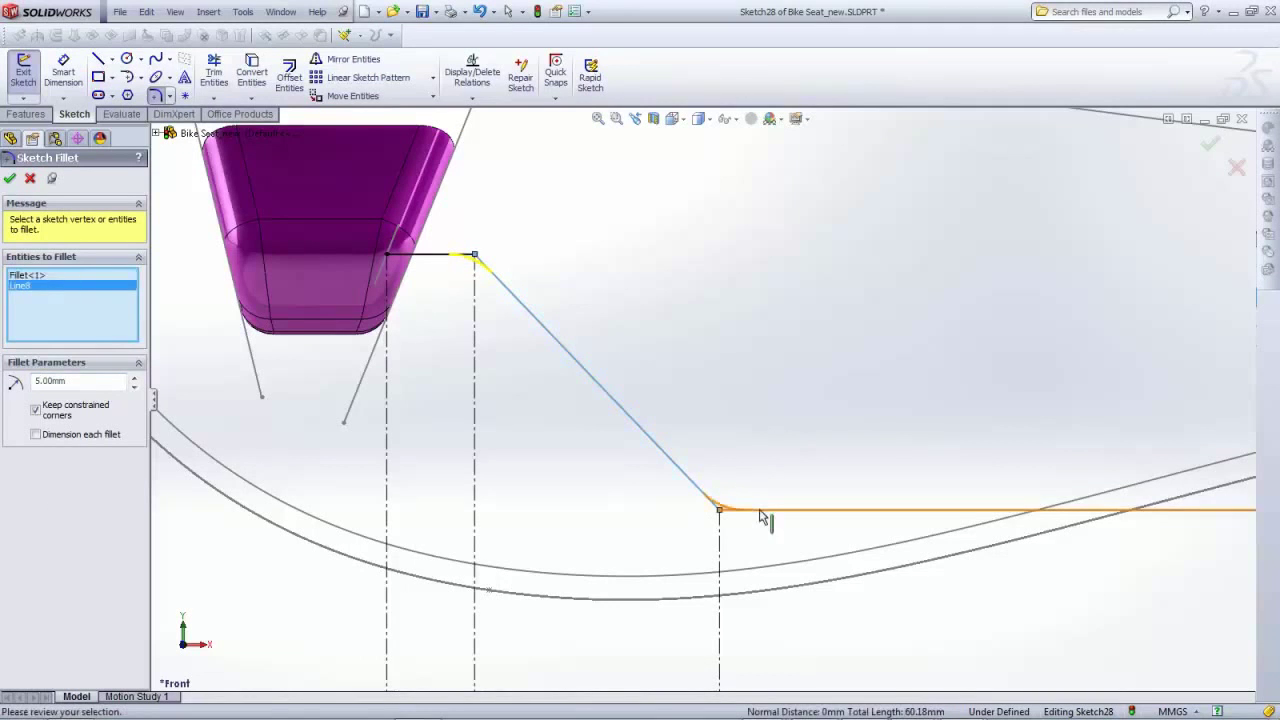
pyautogui.scroll(-3, 850, 525)
pyautogui.scroll(2, 1100, 485)
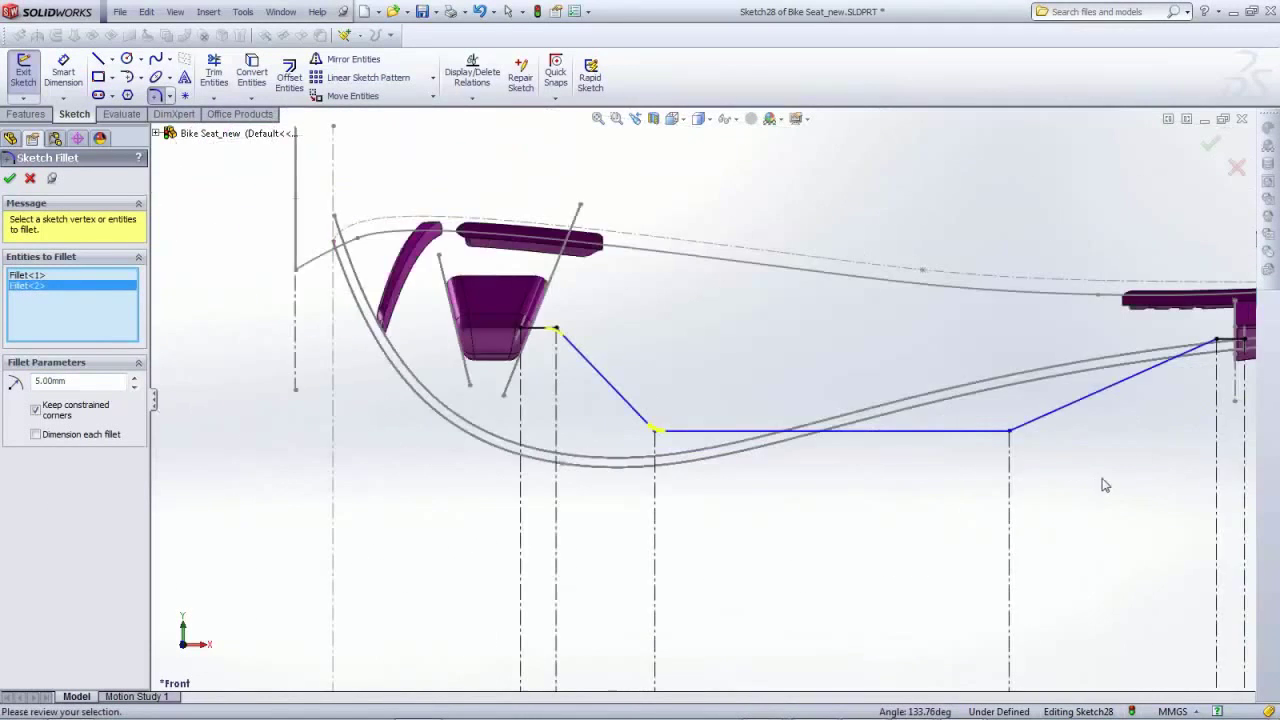
# Add the two forward profile corners to the 5 mm Sketch Fillet, apply it and close the side-profile sketch
pyautogui.scroll(-4, 857, 400)
pyautogui.click(866, 405)
pyautogui.click(920, 403)
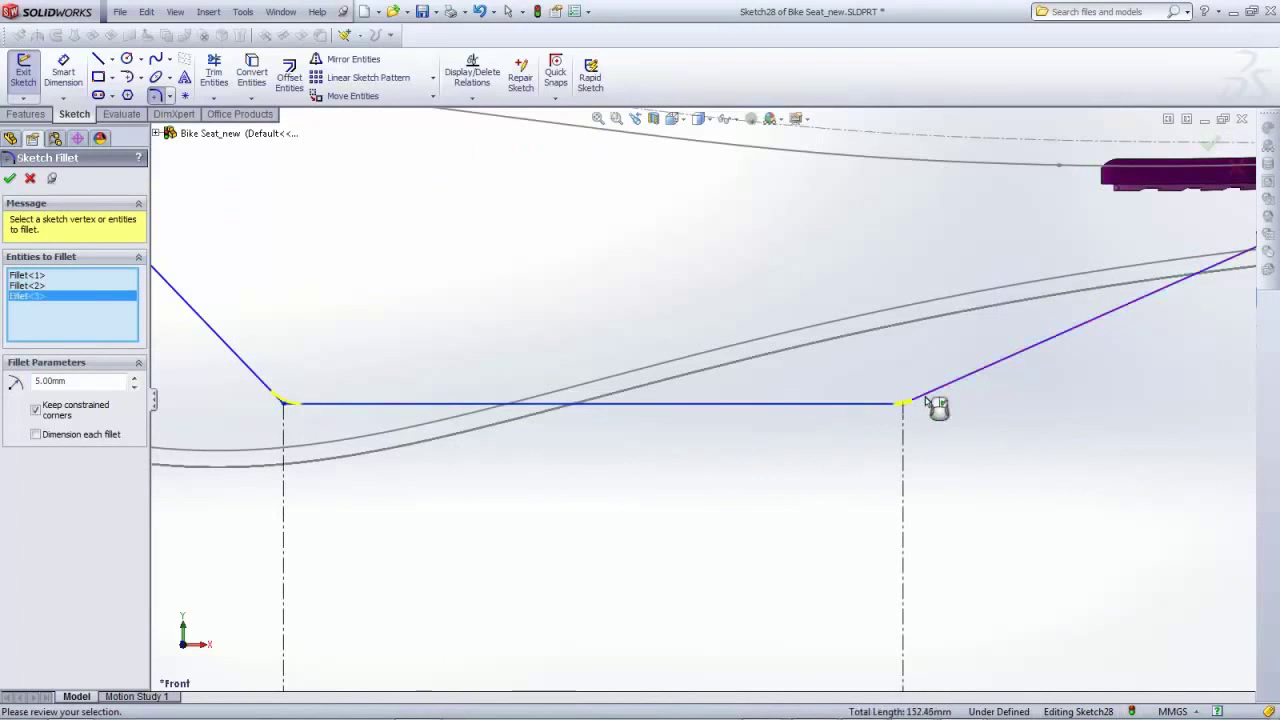
pyautogui.scroll(2, 1047, 366)
pyautogui.scroll(-3, 1088, 306)
pyautogui.click(1014, 298)
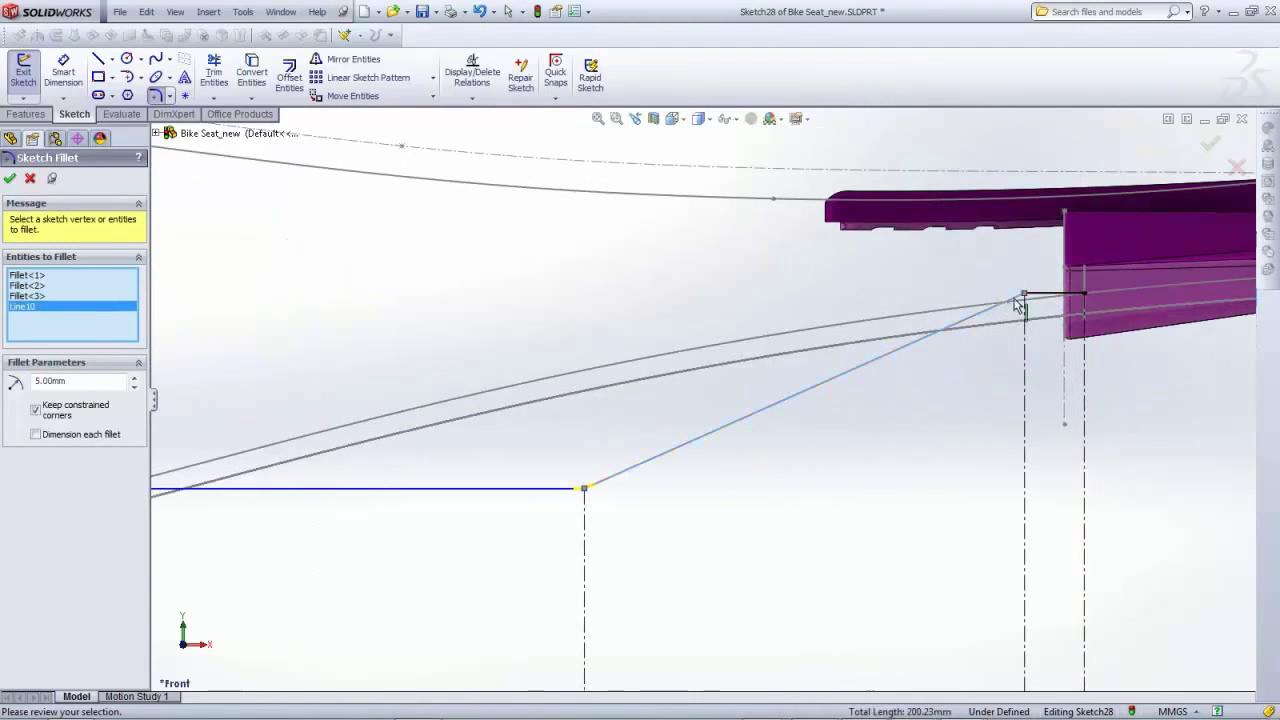
pyautogui.click(1040, 297)
pyautogui.click(10, 179)
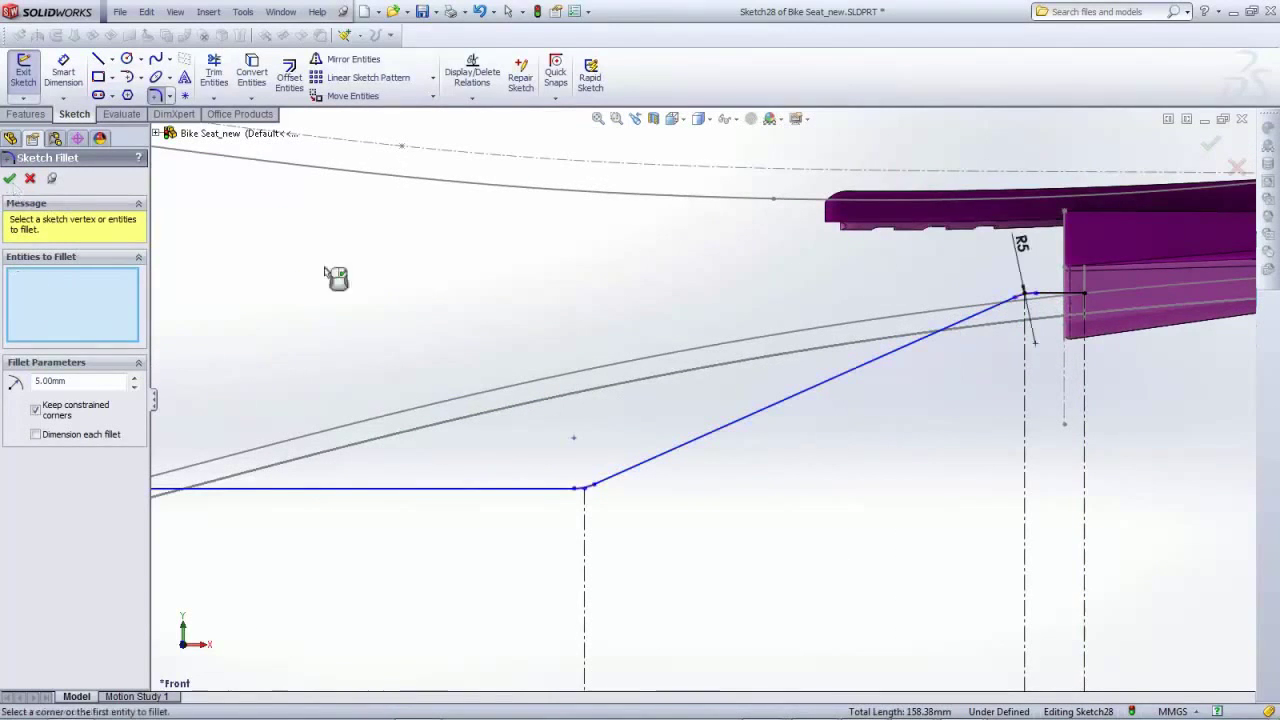
pyautogui.click(1208, 147)
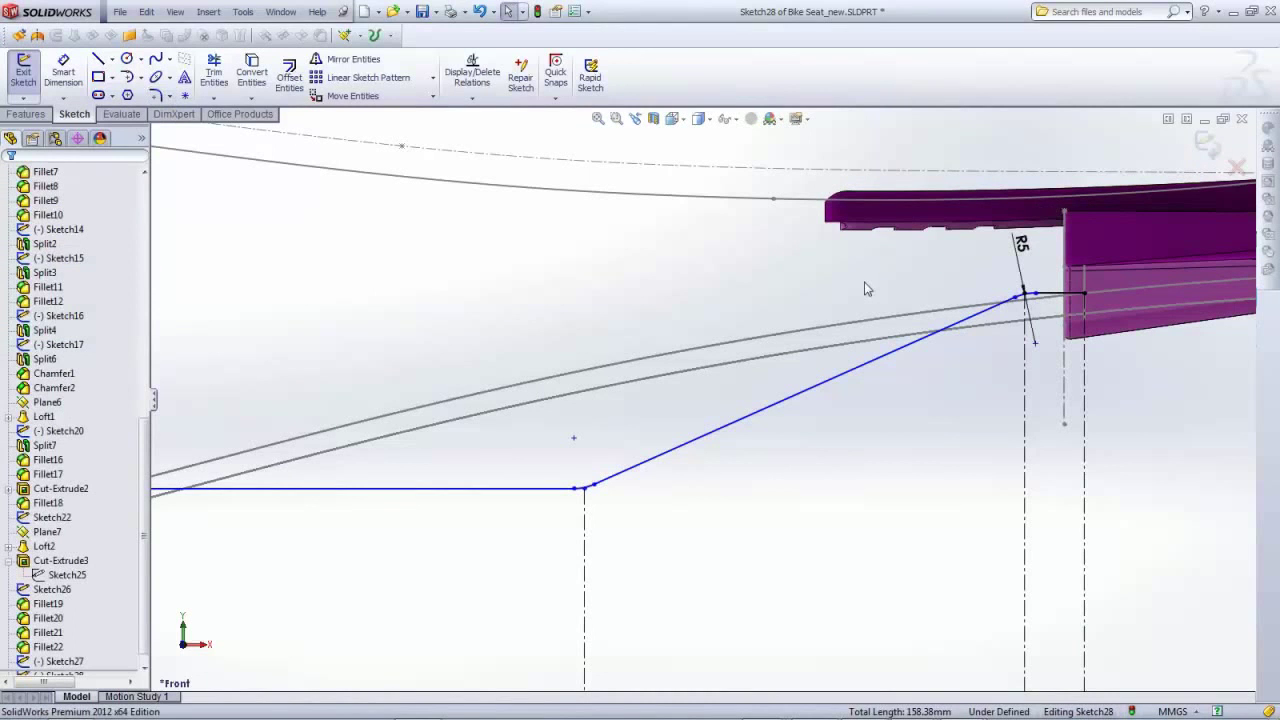
pyautogui.click(1208, 147)
# Open the top-view rail path, Sketch27, for editing
pyautogui.press('f')
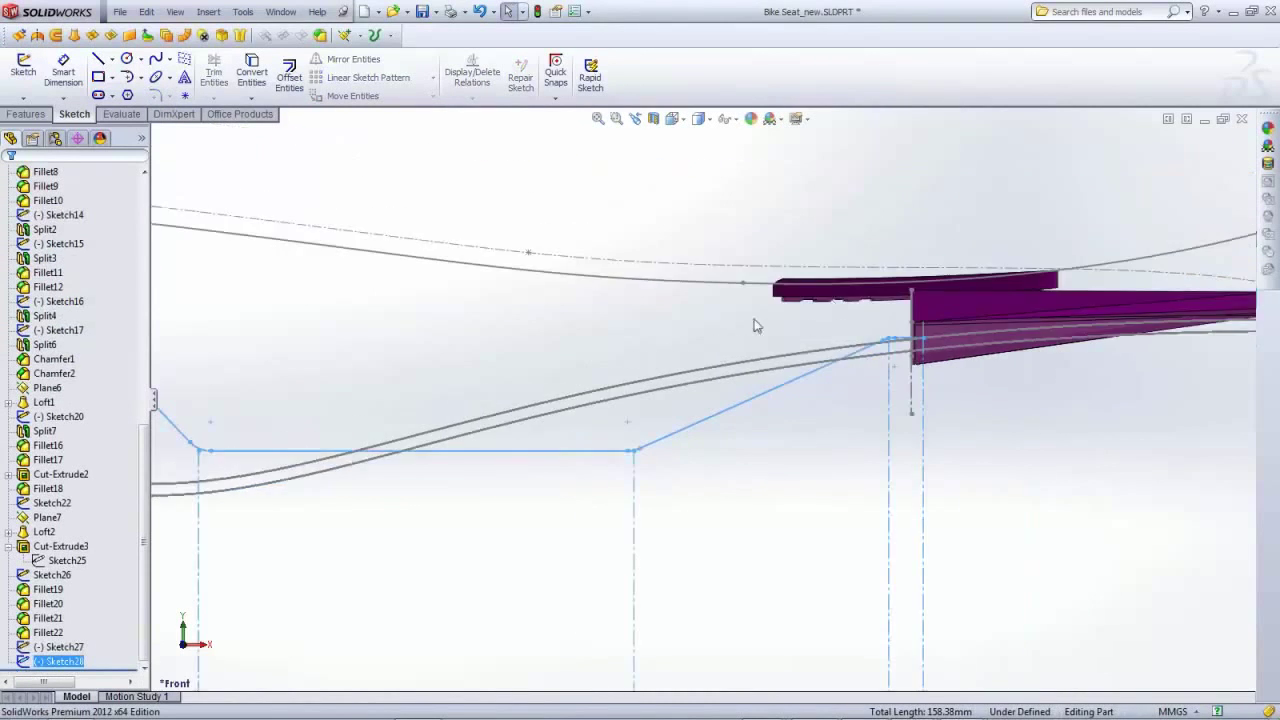
pyautogui.moveTo(630, 339); pyautogui.dragTo(629, 500, button='middle')
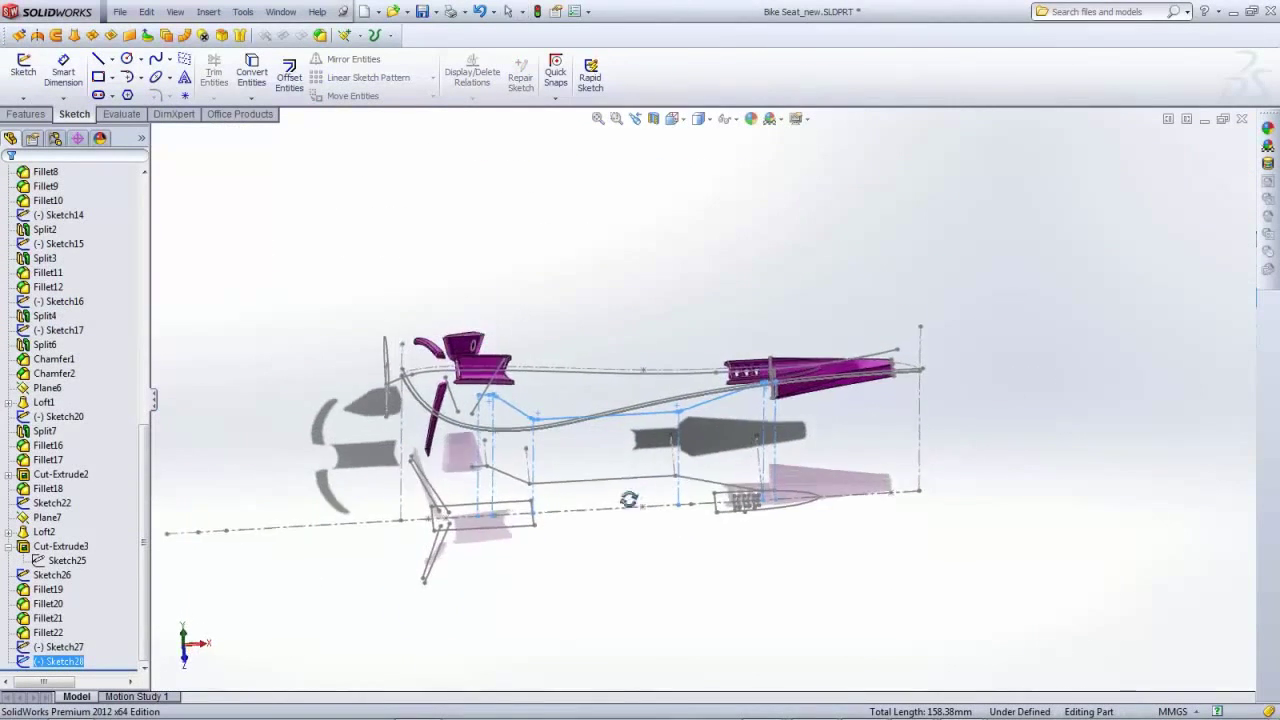
pyautogui.scroll(-7, 562, 455)
pyautogui.click(552, 425)
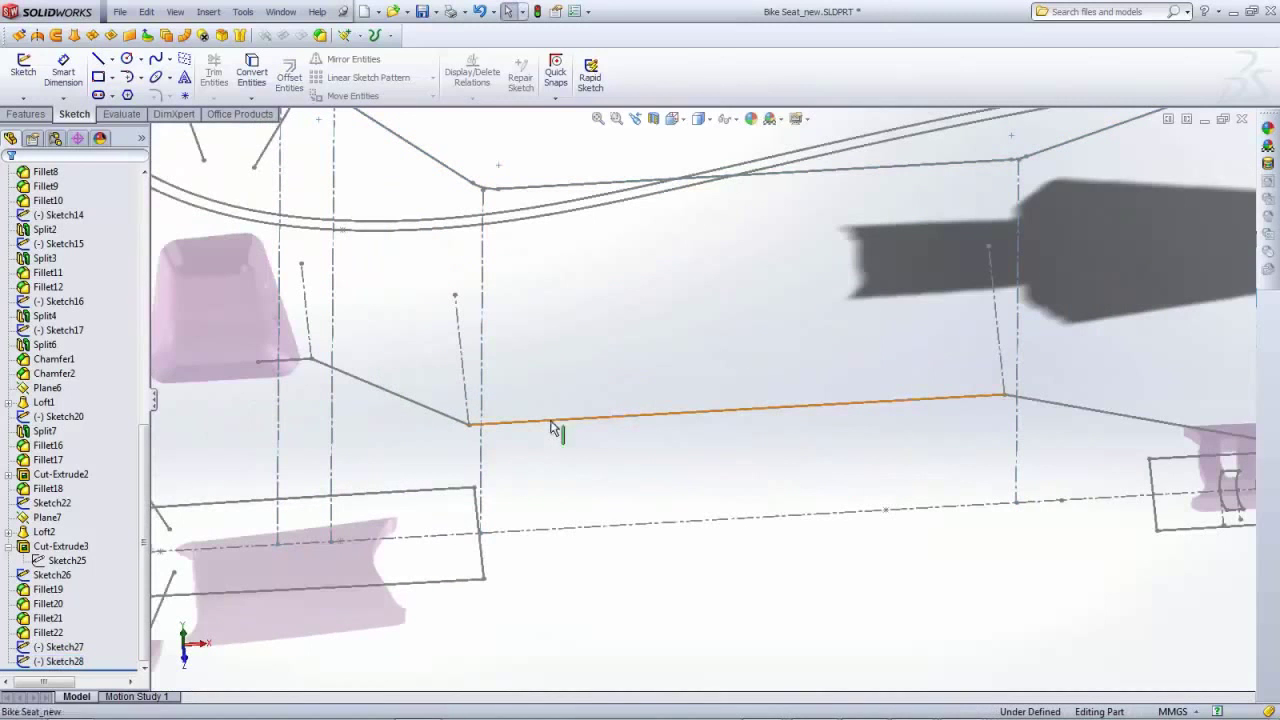
pyautogui.click(555, 427)
pyautogui.click(600, 372)
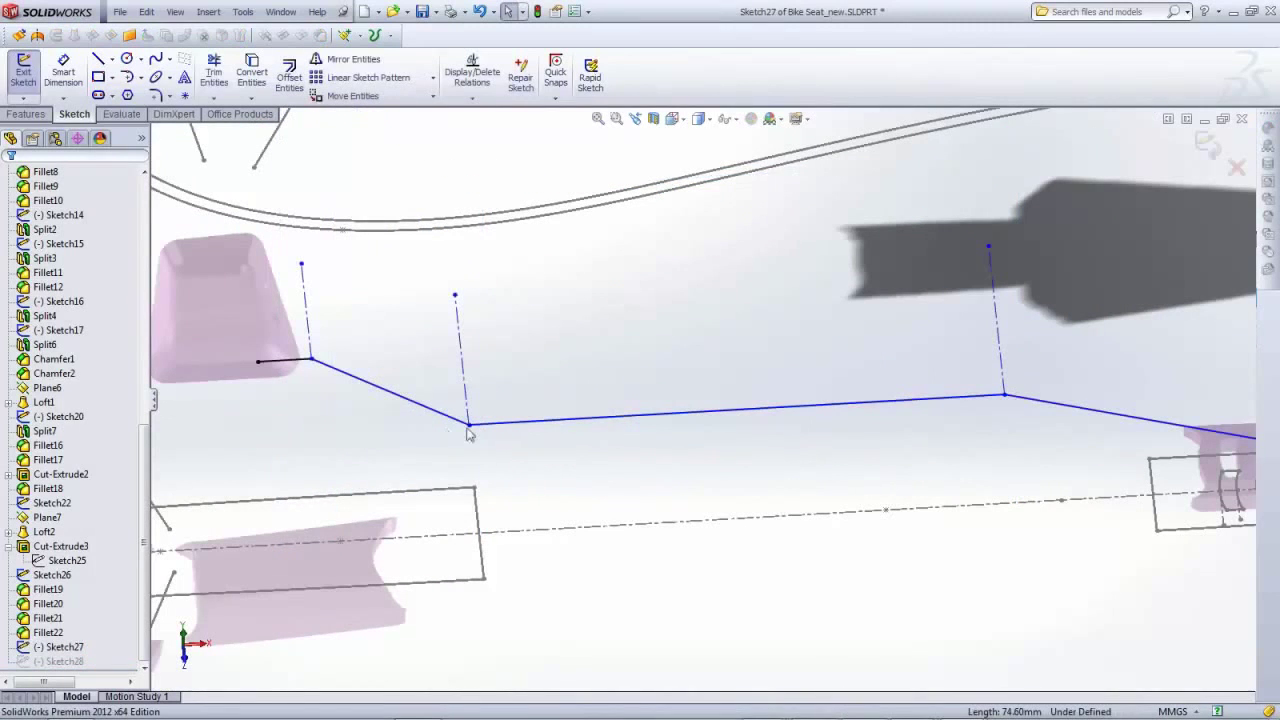
# Start a 5 mm Sketch Fillet on the two top-view path corners nearest the rear boss
pyautogui.click(155, 95)
pyautogui.scroll(-2, 349, 360)
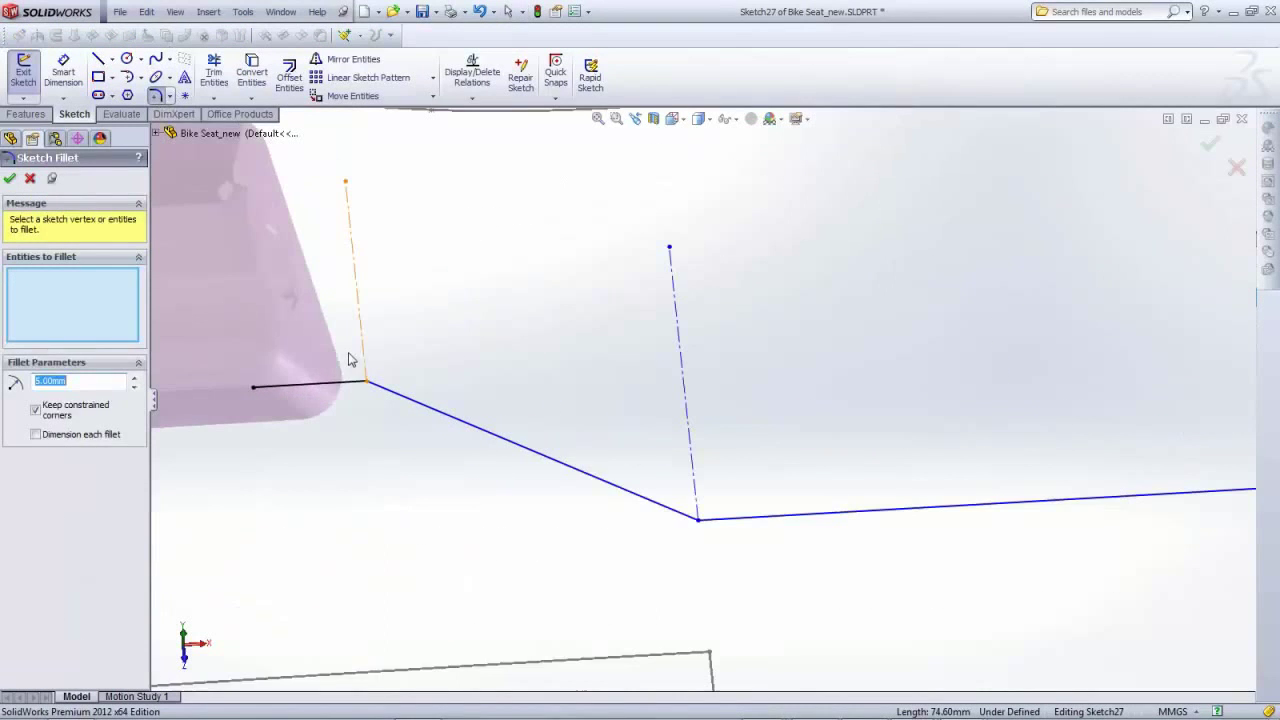
pyautogui.click(362, 384)
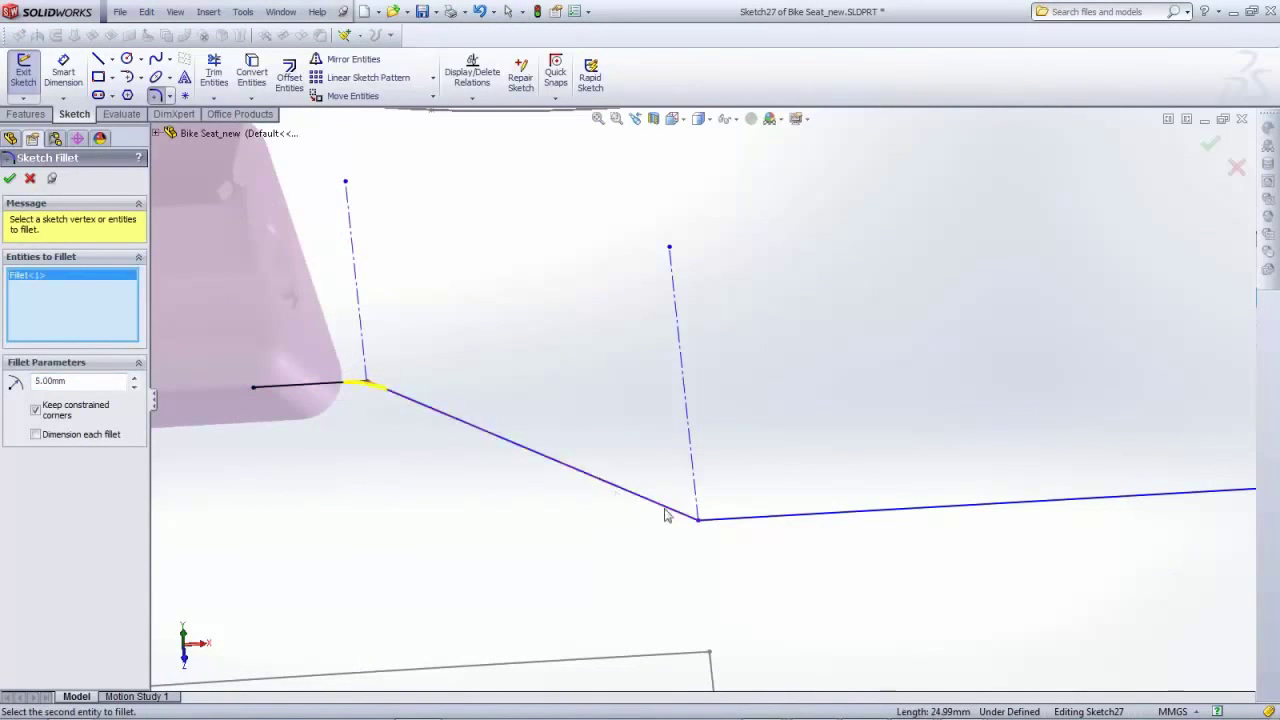
pyautogui.click(697, 519)
pyautogui.scroll(5, 740, 520)
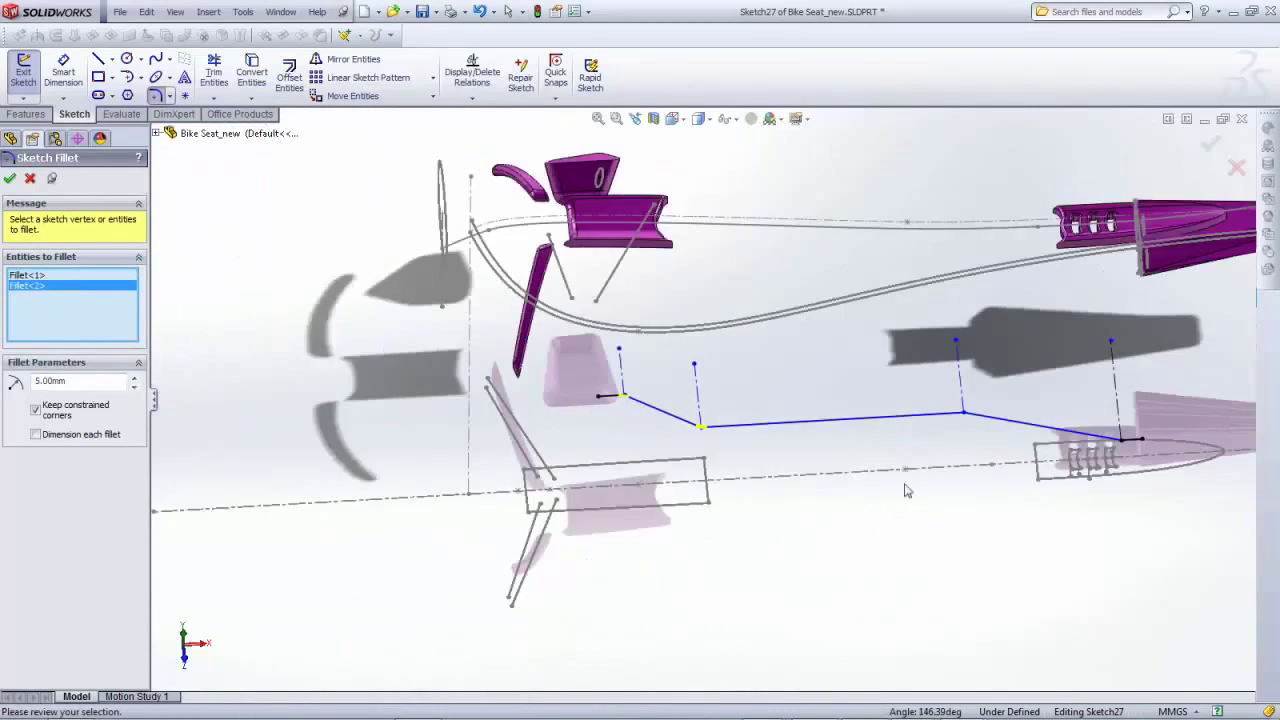
# Add the two forward top-view path corners to the 5 mm Sketch Fillet, apply it and close Sketch27
pyautogui.scroll(-3, 1040, 440)
pyautogui.click(873, 381)
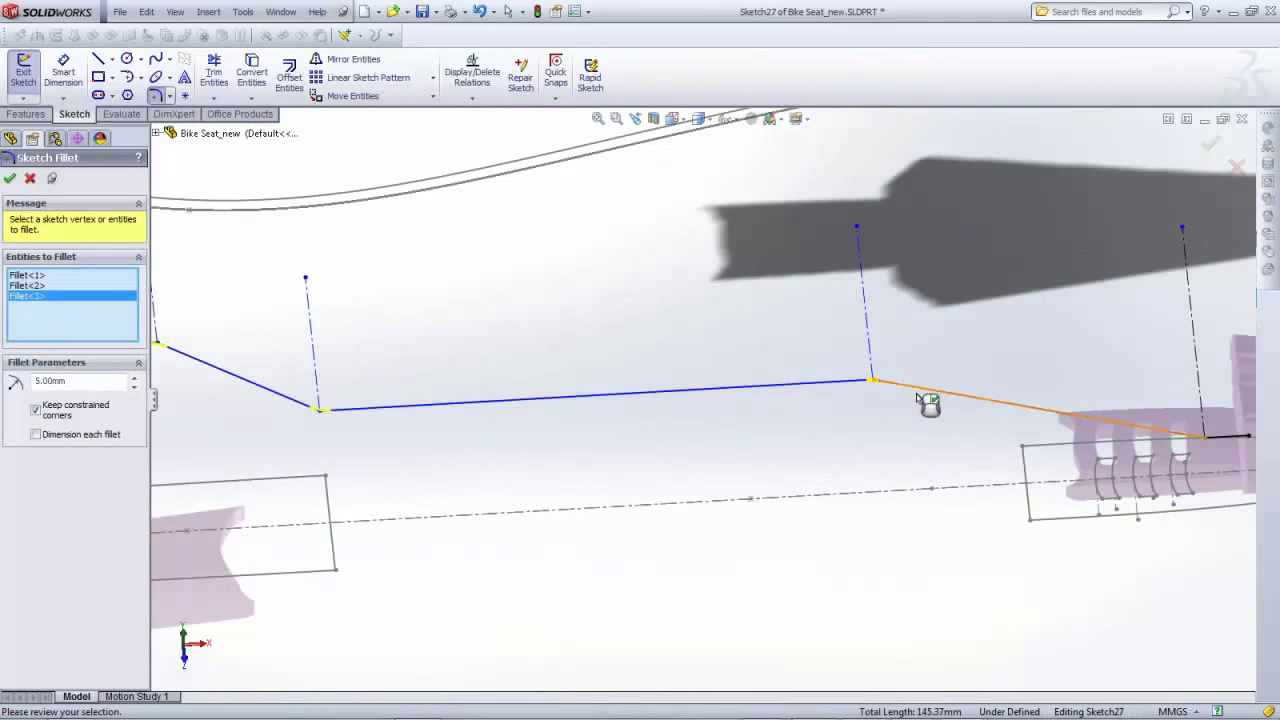
pyautogui.scroll(-5, 917, 398)
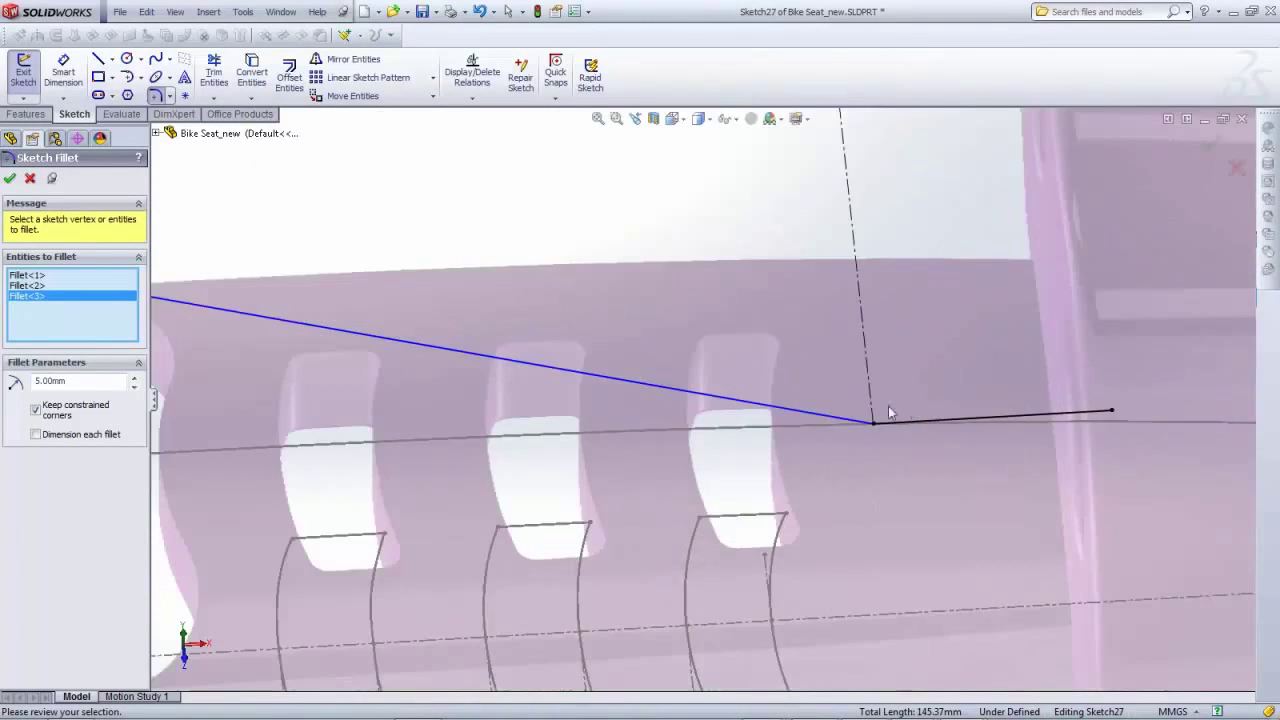
pyautogui.click(840, 421)
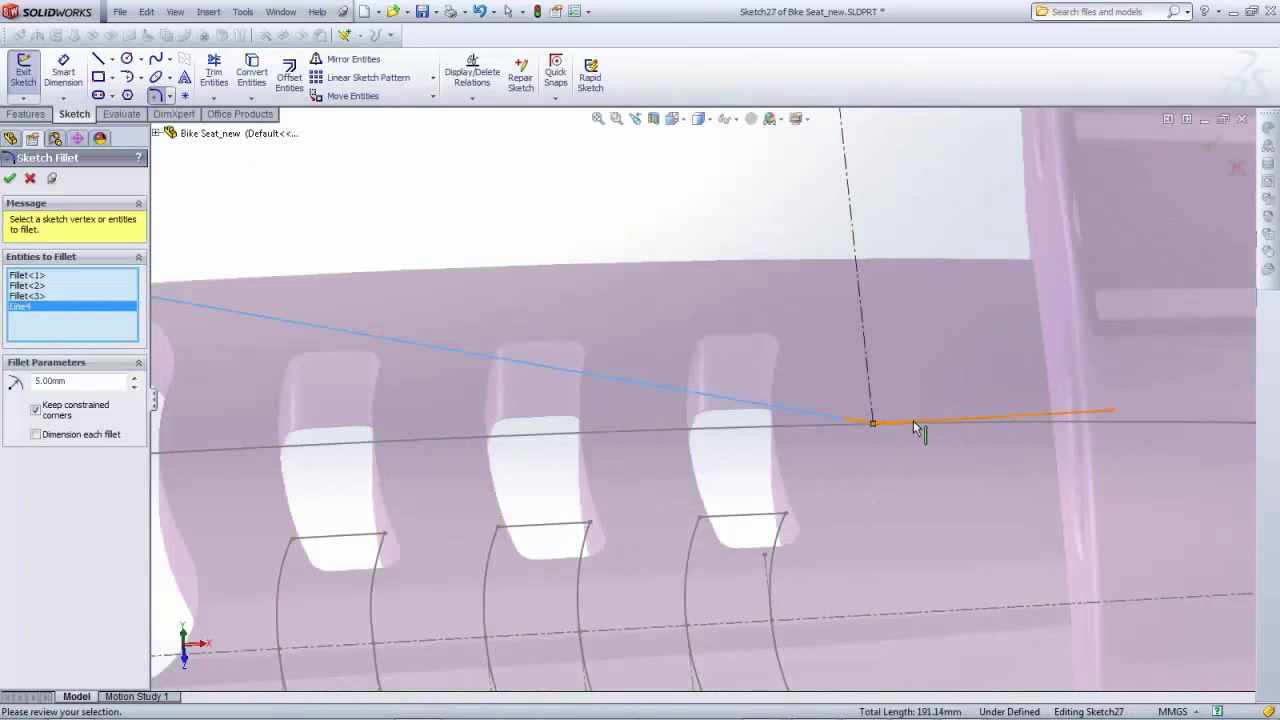
pyautogui.click(914, 425)
pyautogui.click(10, 179)
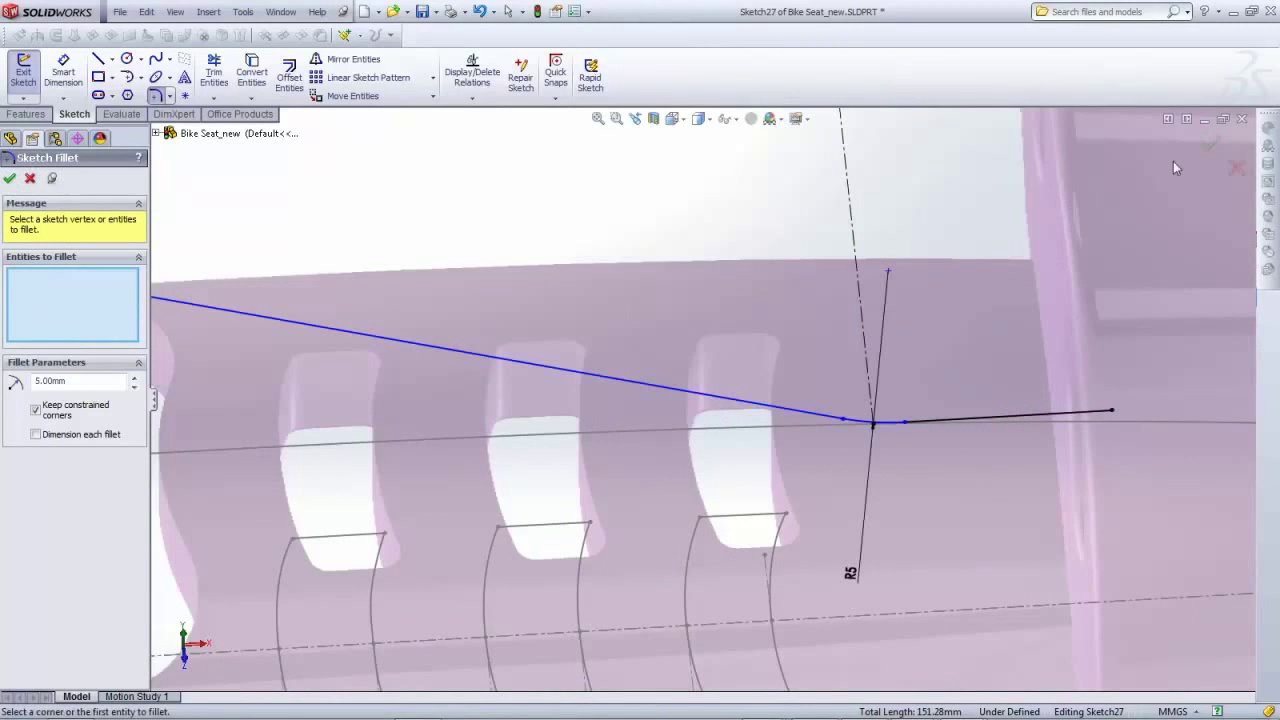
pyautogui.click(1208, 146)
pyautogui.scroll(5, 724, 360)
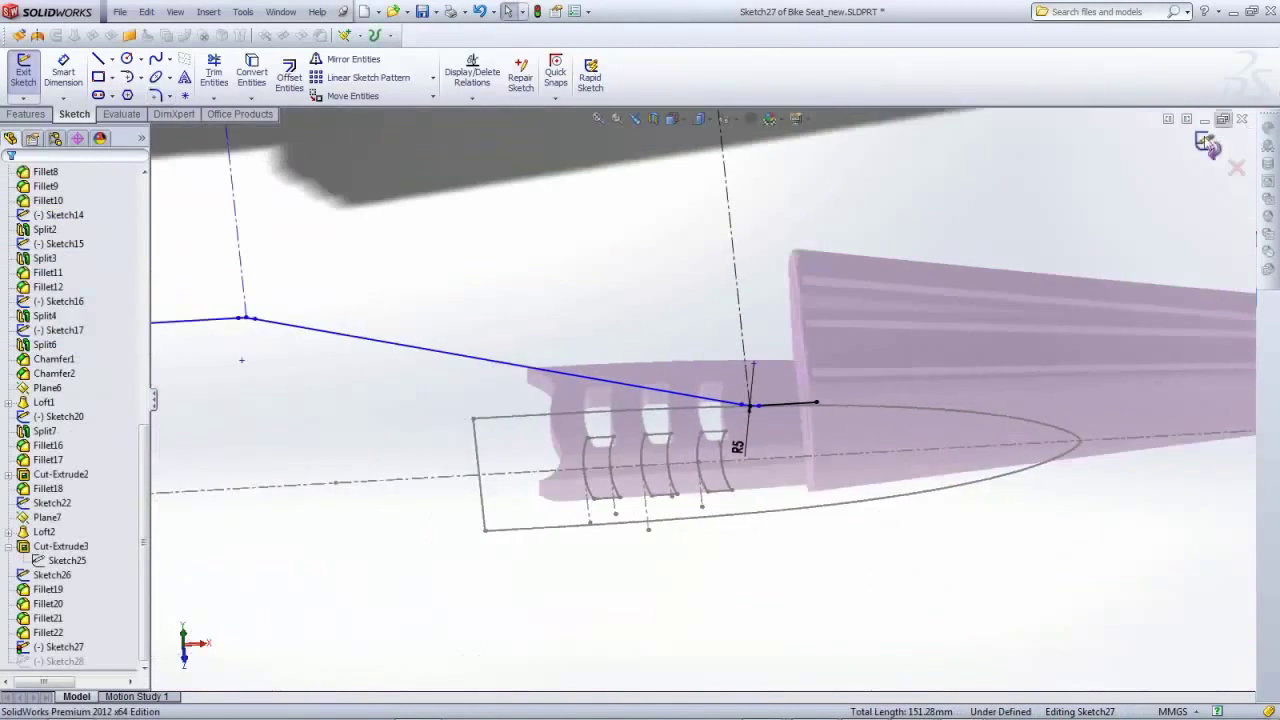
pyautogui.click(1208, 146)
# Examine the construction line's end at the filleted forward lower corner and reopen Sketch28 for editing
pyautogui.scroll(4, 705, 400)
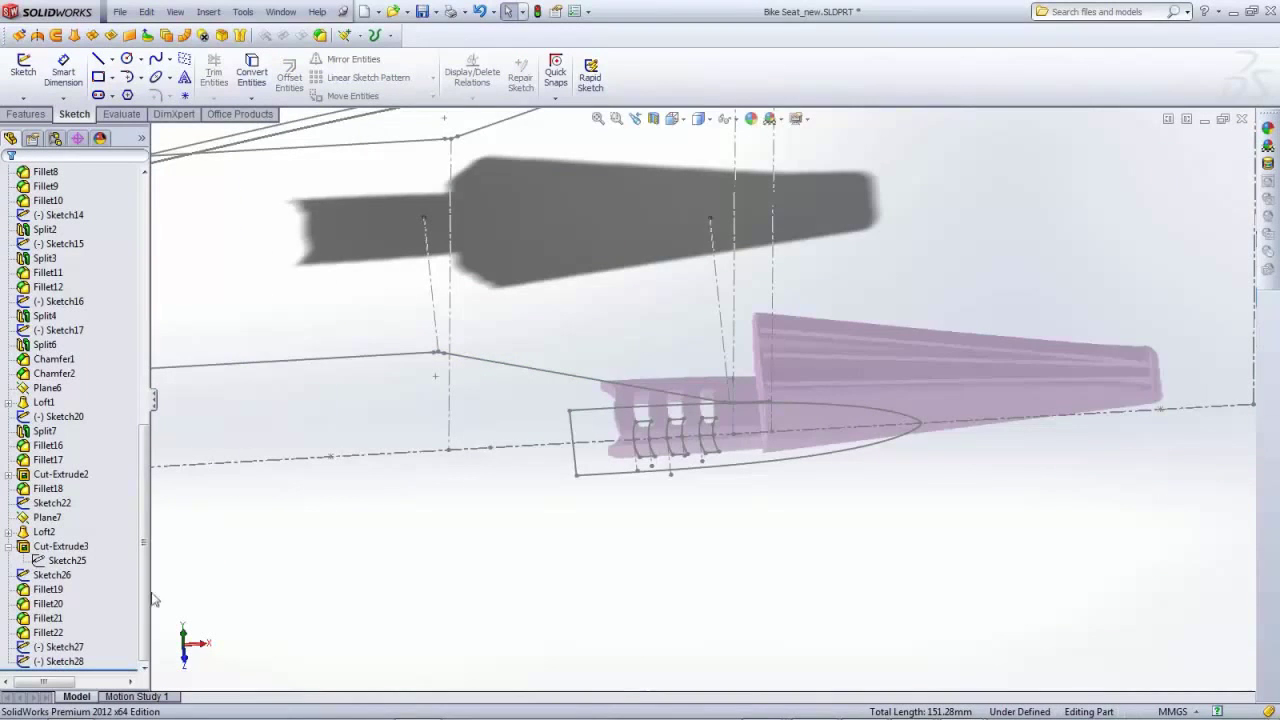
pyautogui.scroll(3, 360, 527)
pyautogui.moveTo(329, 557); pyautogui.dragTo(428, 393, button='middle')
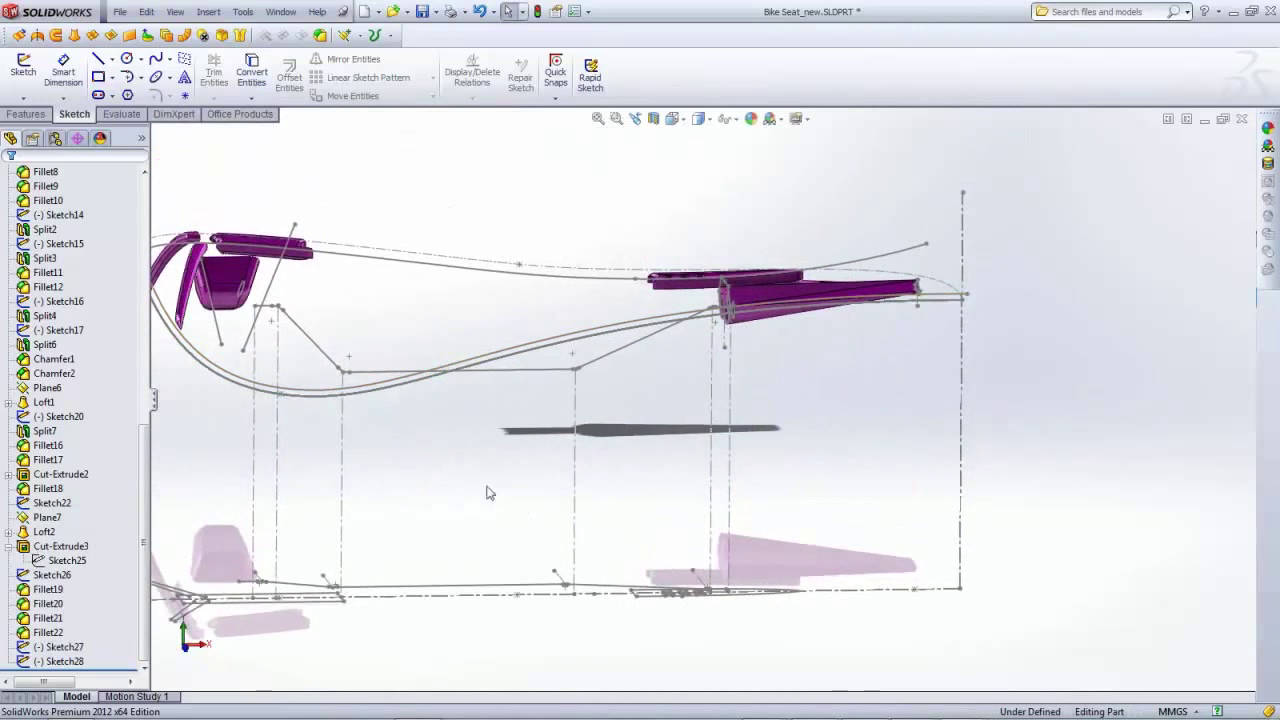
pyautogui.scroll(-3, 567, 367)
pyautogui.scroll(-5, 681, 388)
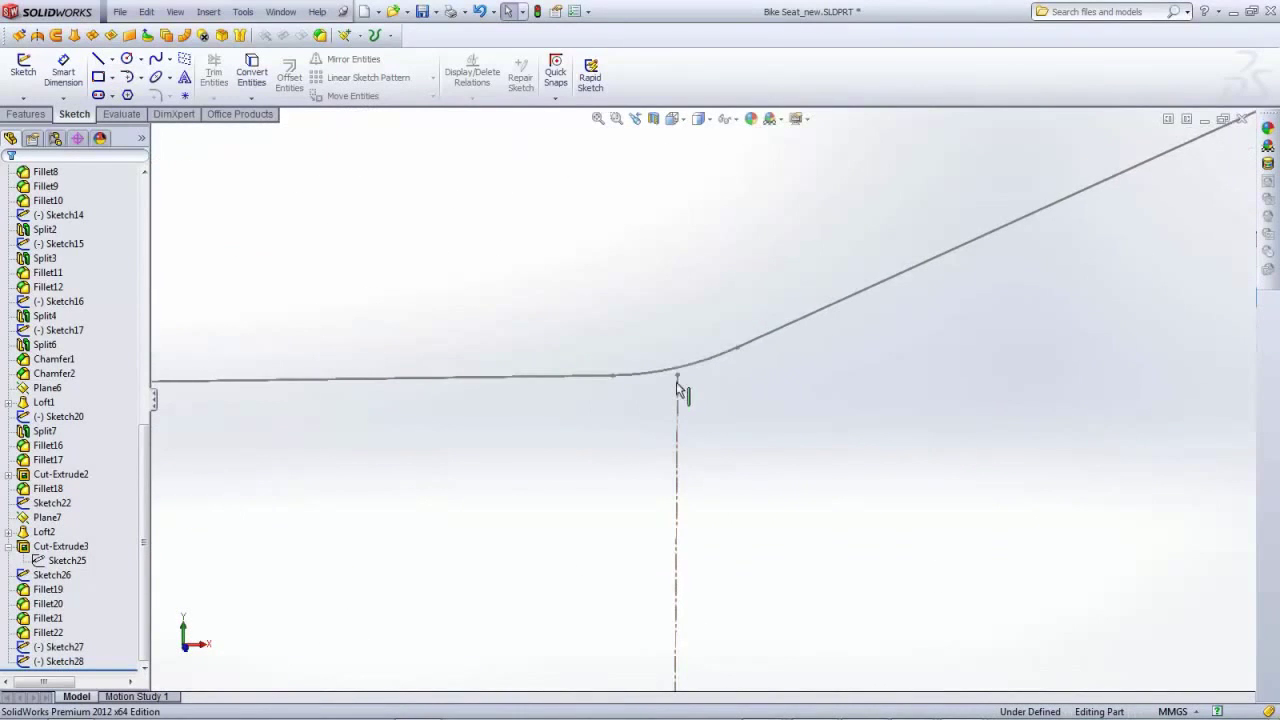
pyautogui.scroll(5, 679, 389)
pyautogui.click(65, 662)
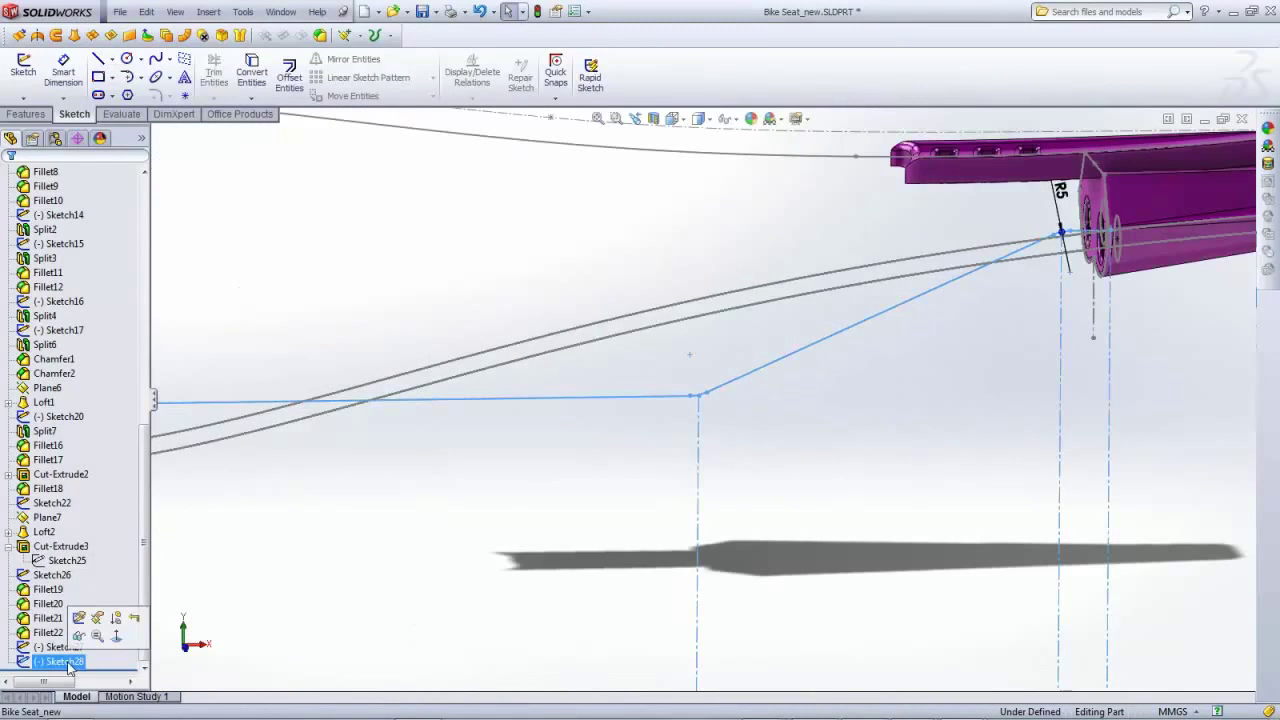
pyautogui.click(79, 617)
# Check the construction line's end point at the filleted forward lower corner of Sketch28 in the Front view and close the sketch
pyautogui.scroll(-3, 714, 421)
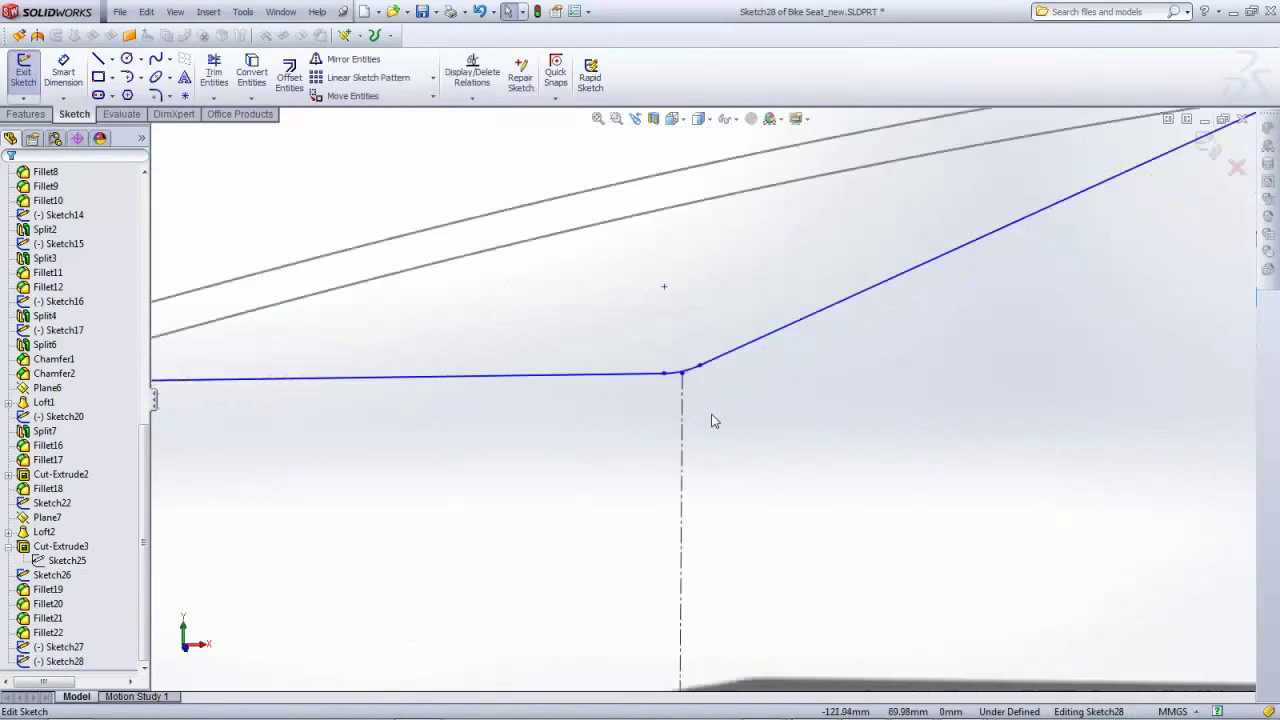
pyautogui.scroll(-3, 689, 391)
pyautogui.moveTo(667, 356); pyautogui.dragTo(671, 379)
pyautogui.scroll(5, 672, 383)
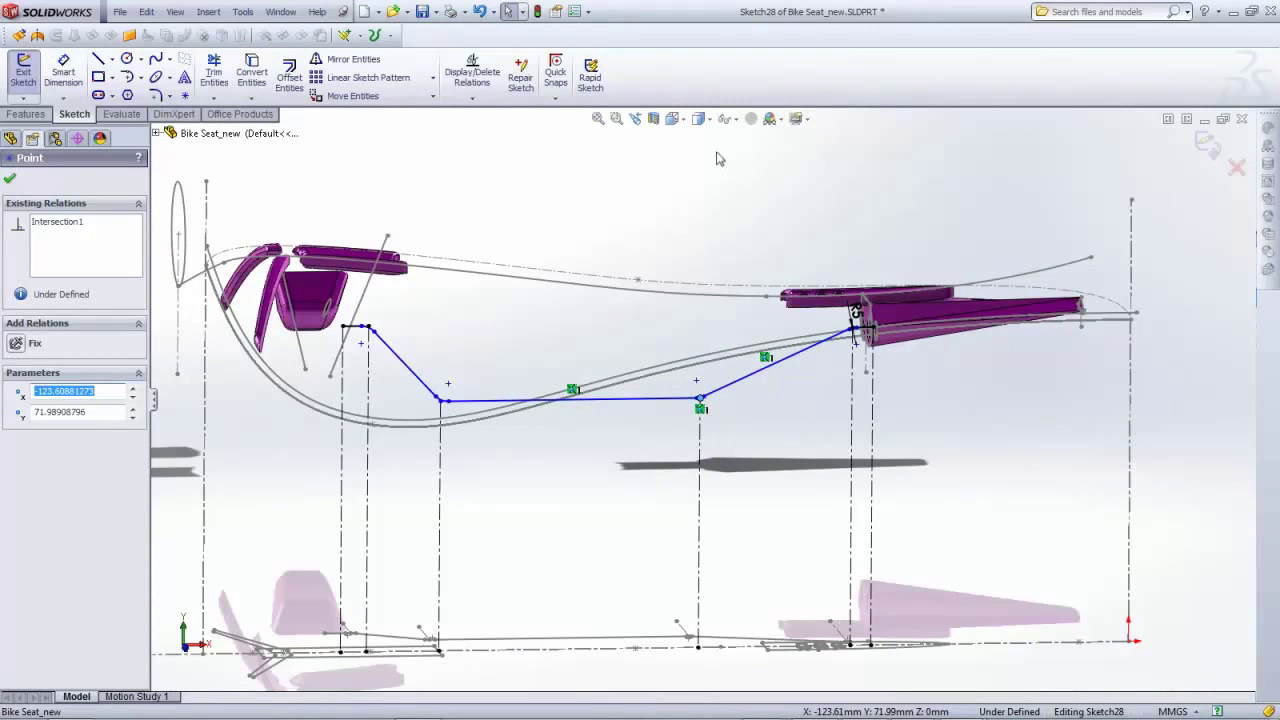
pyautogui.click(672, 118)
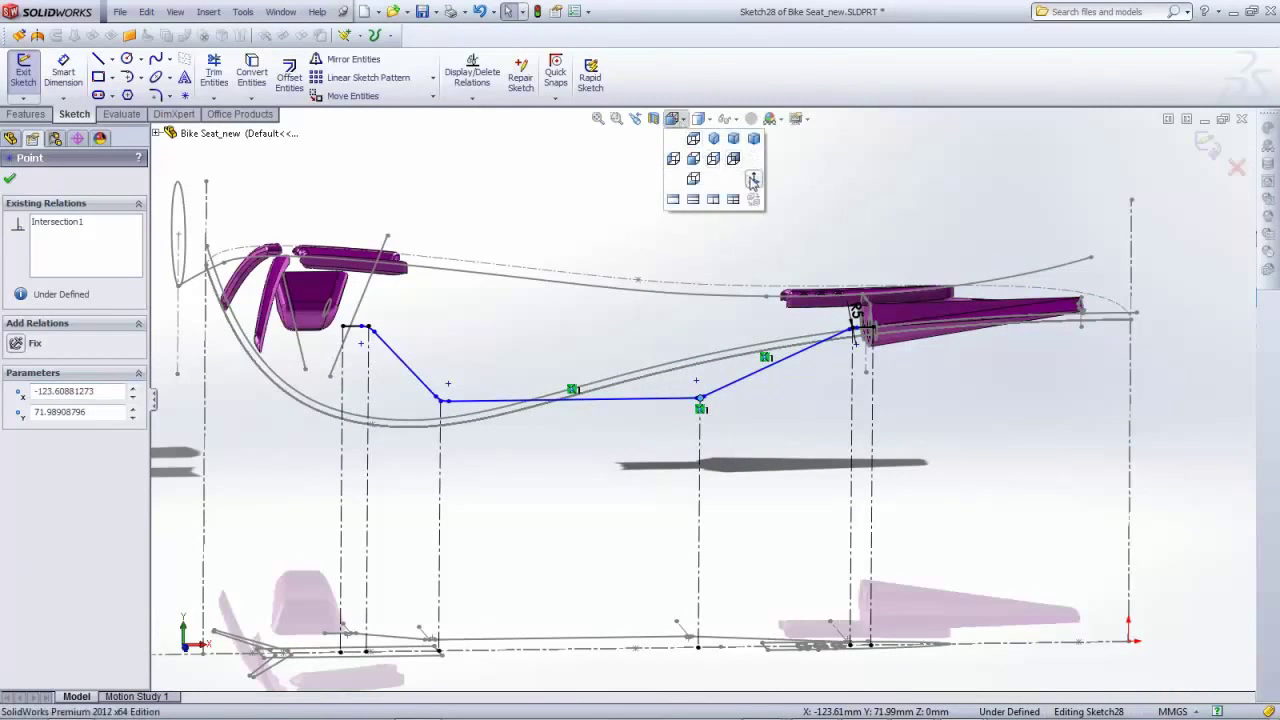
pyautogui.click(753, 180)
pyautogui.scroll(-2, 852, 405)
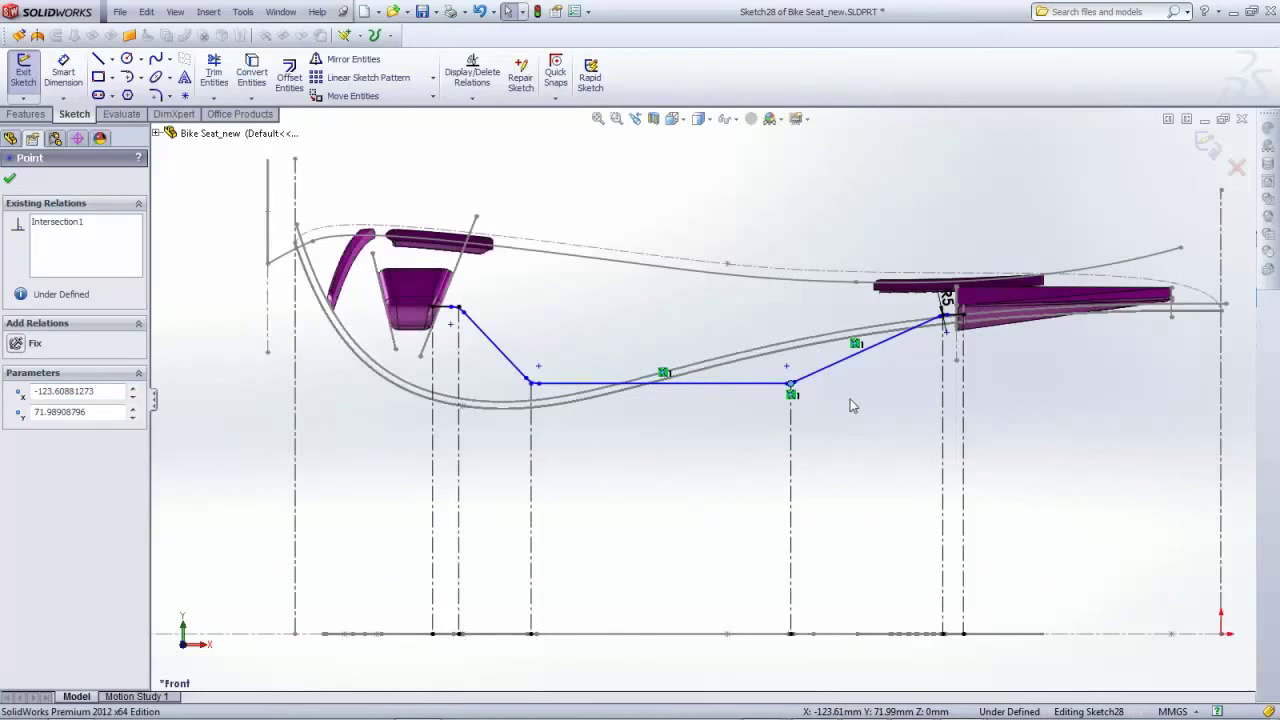
pyautogui.click(10, 178)
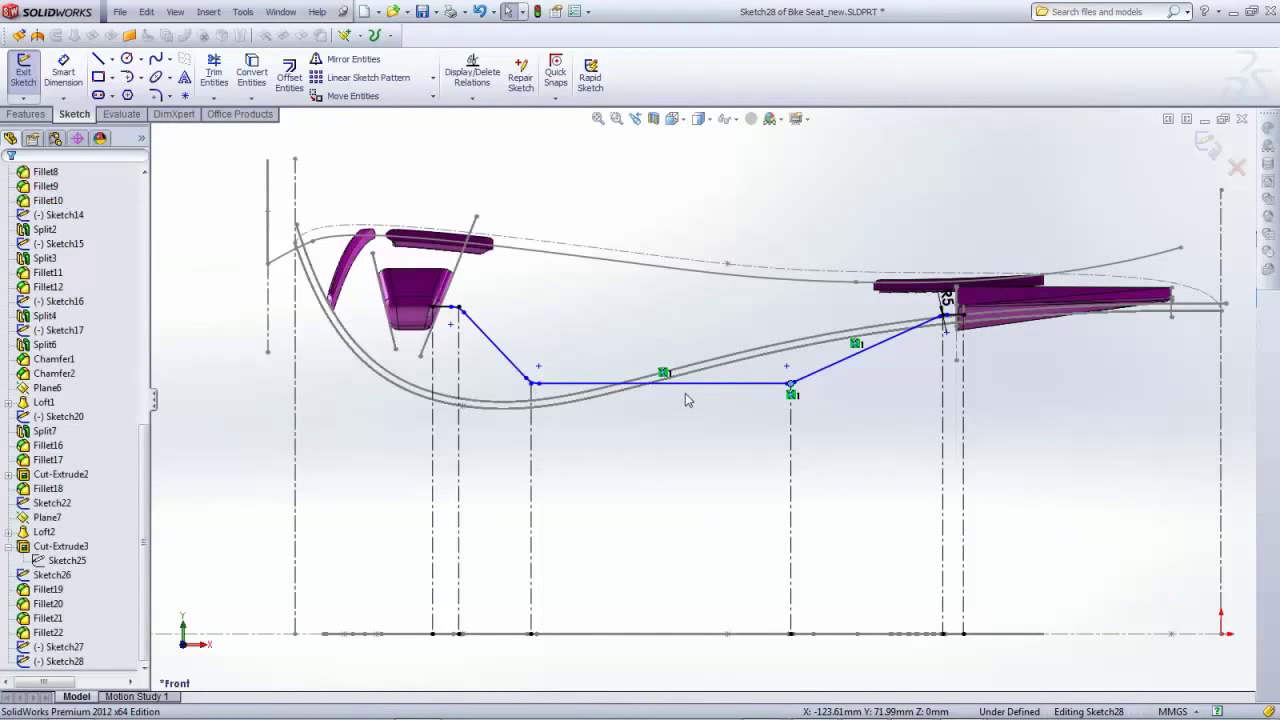
pyautogui.click(1207, 145)
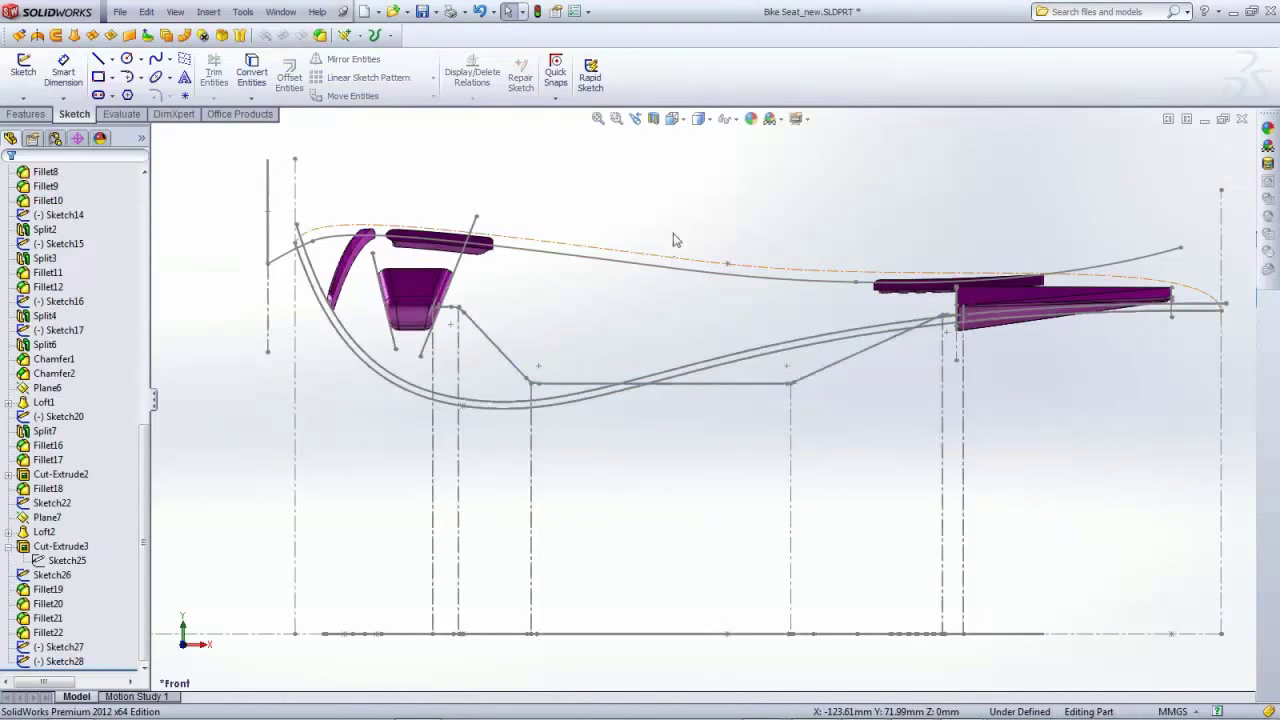
# Create a sketch-on-sketch Projected Curve from the side-profile Sketch28 and the top-view Sketch27 rail paths
pyautogui.moveTo(640, 340)
pyautogui.mouseDown(button='middle')
pyautogui.moveTo(705, 332)
pyautogui.moveTo(668, 380)
pyautogui.mouseUp(button='middle')
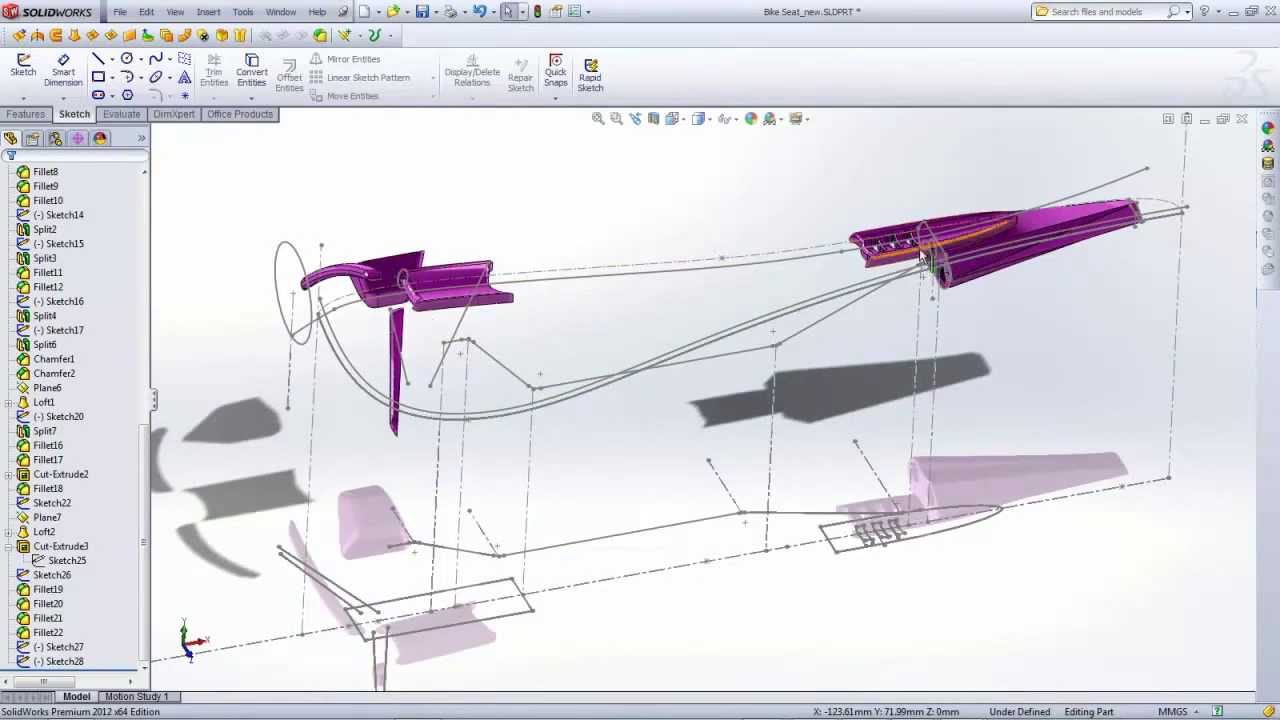
pyautogui.moveTo(508, 365); pyautogui.dragTo(657, 351, button='middle')
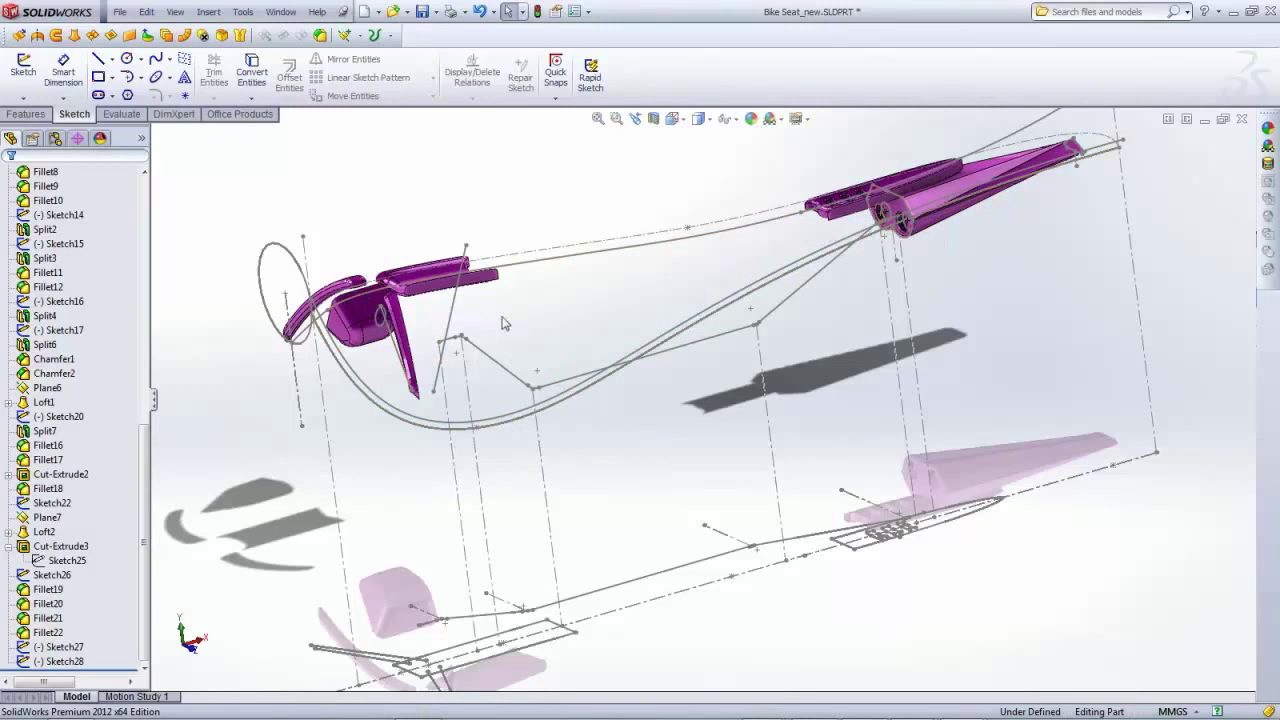
pyautogui.click(209, 12)
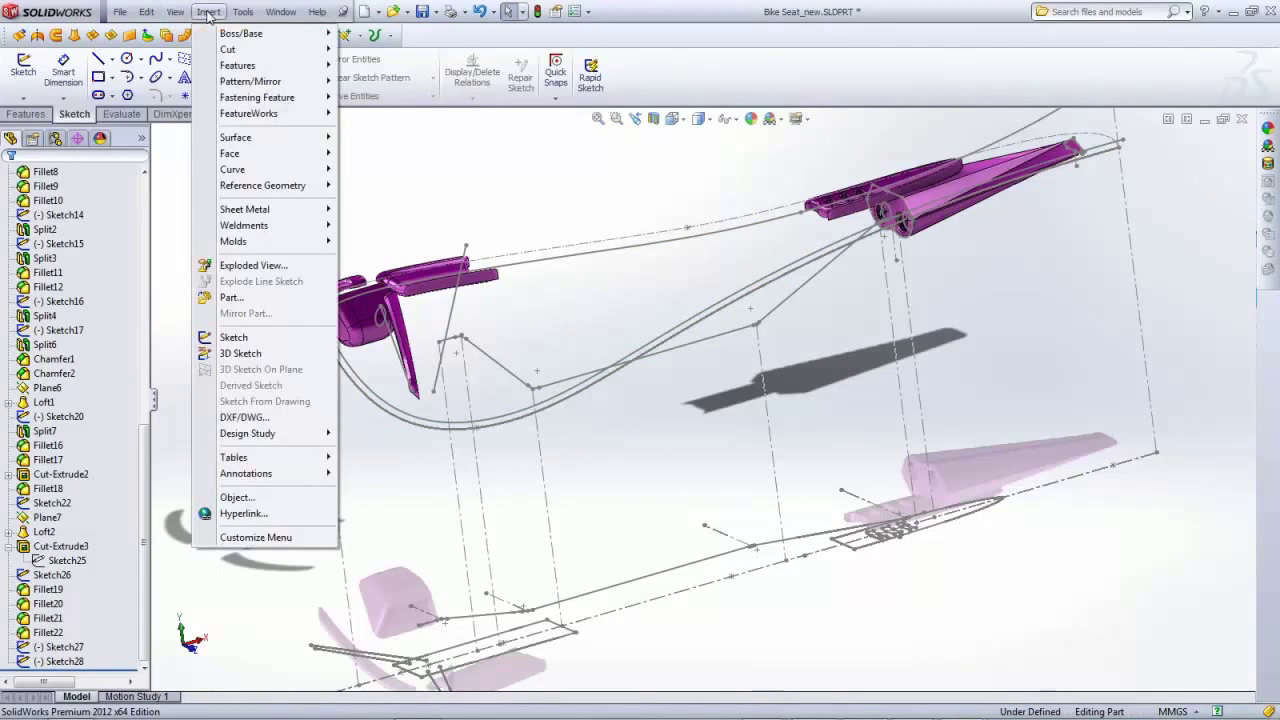
pyautogui.moveTo(285, 172)
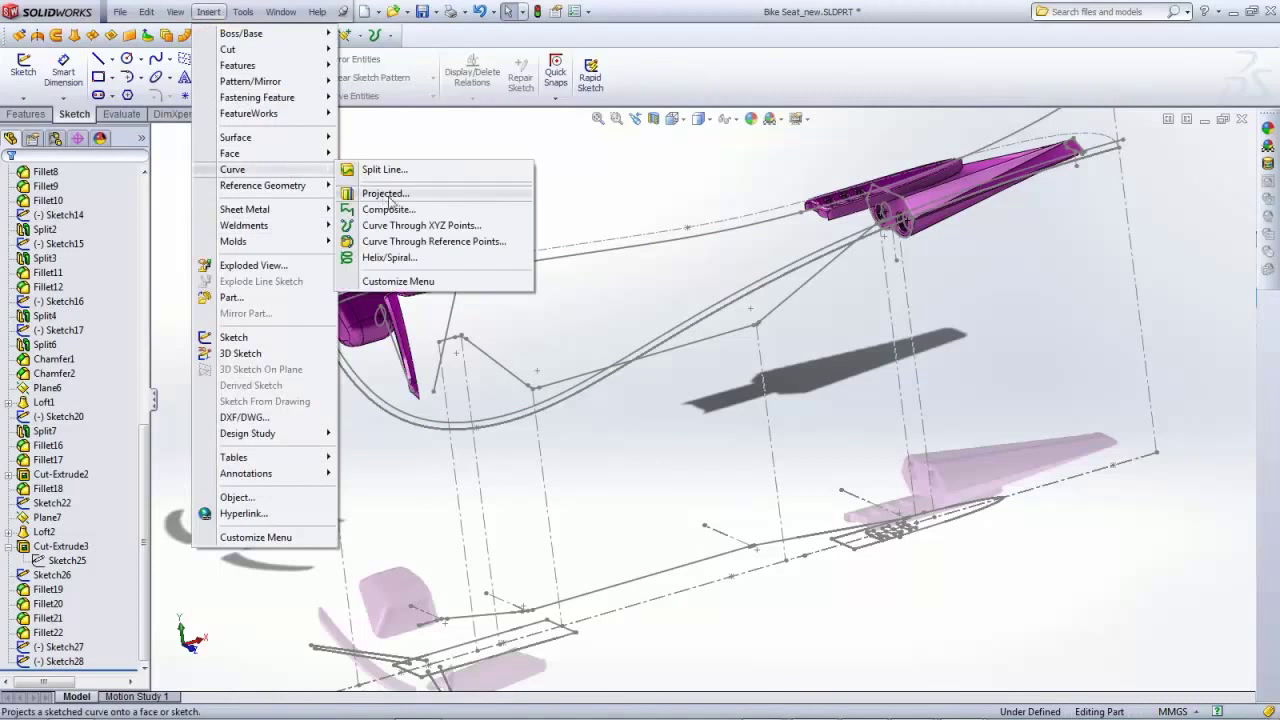
pyautogui.click(370, 191)
pyautogui.click(503, 372)
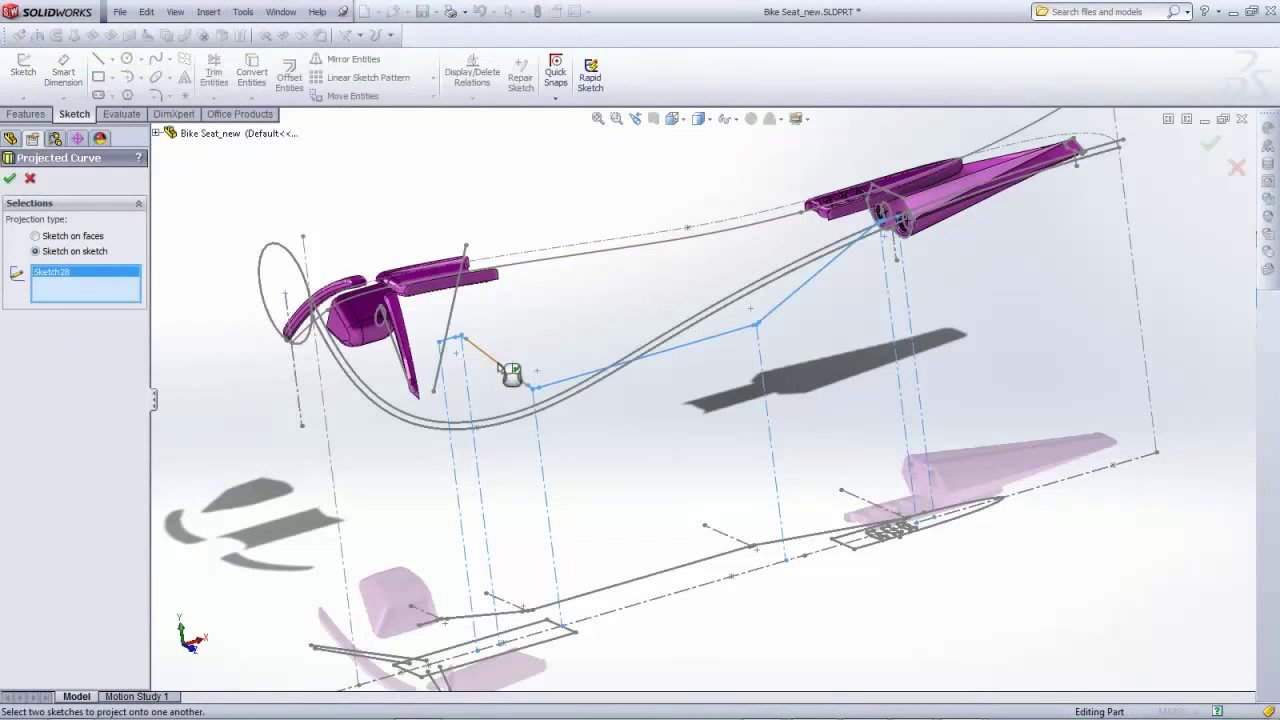
pyautogui.click(463, 625)
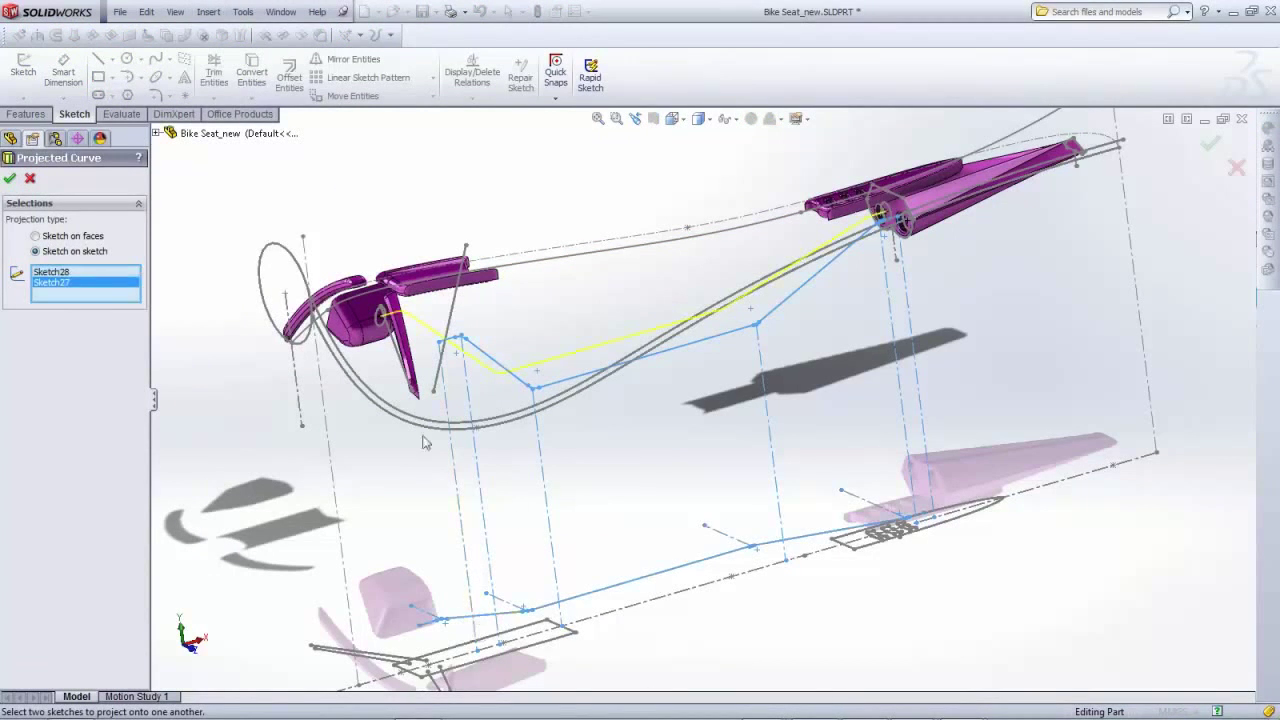
pyautogui.moveTo(401, 314)
pyautogui.mouseDown(button='middle')
pyautogui.moveTo(509, 315)
pyautogui.moveTo(551, 335)
pyautogui.moveTo(512, 382)
pyautogui.mouseUp(button='middle')
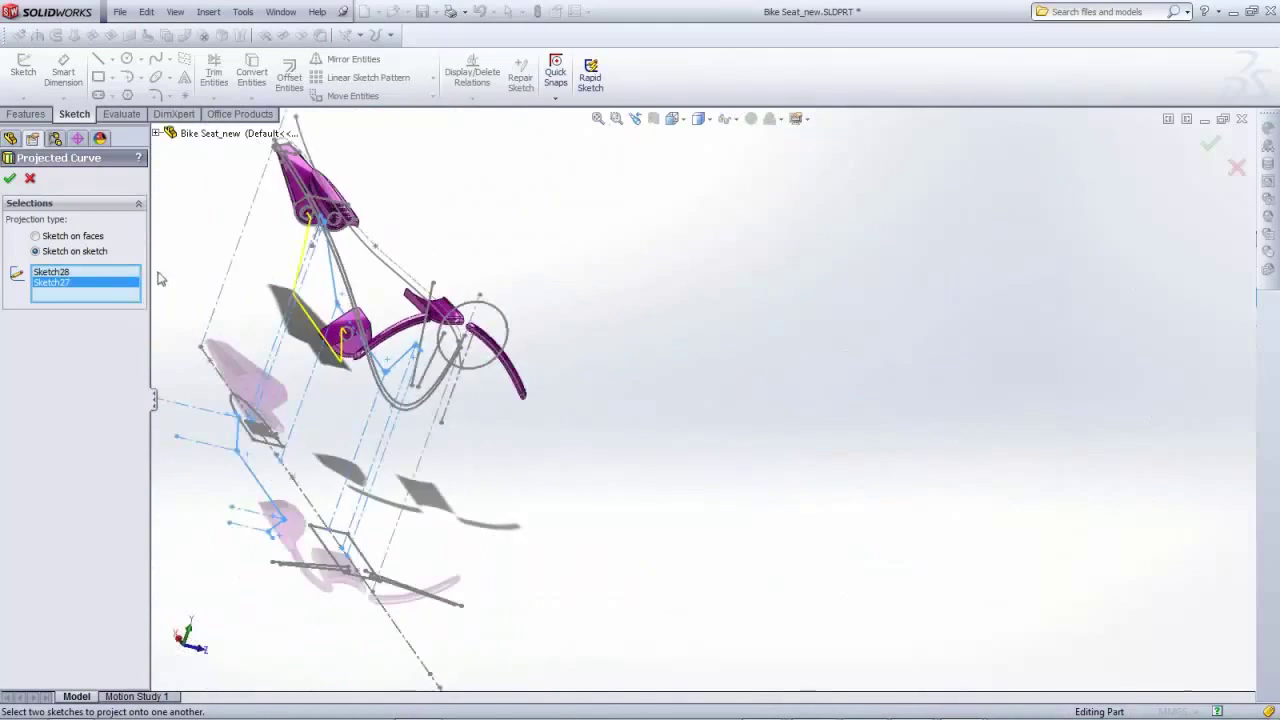
pyautogui.scroll(-5, 170, 276)
pyautogui.moveTo(305, 271)
pyautogui.mouseDown(button='middle')
pyautogui.moveTo(337, 271)
pyautogui.moveTo(349, 297)
pyautogui.moveTo(337, 371)
pyautogui.moveTo(274, 325)
pyautogui.moveTo(251, 286)
pyautogui.moveTo(251, 300)
pyautogui.moveTo(209, 271)
pyautogui.moveTo(300, 266)
pyautogui.moveTo(318, 300)
pyautogui.mouseUp(button='middle')
pyautogui.click(10, 179)
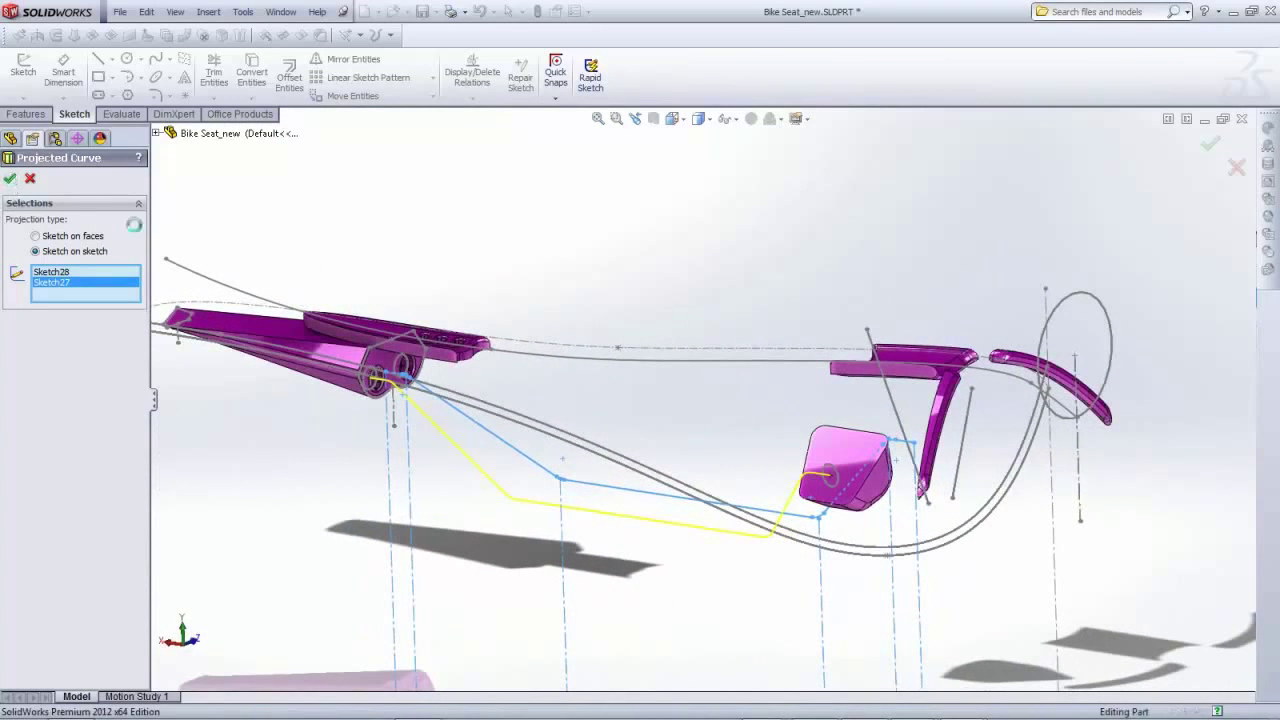
# Turn on the display of curves in the model view
pyautogui.click(470, 474)
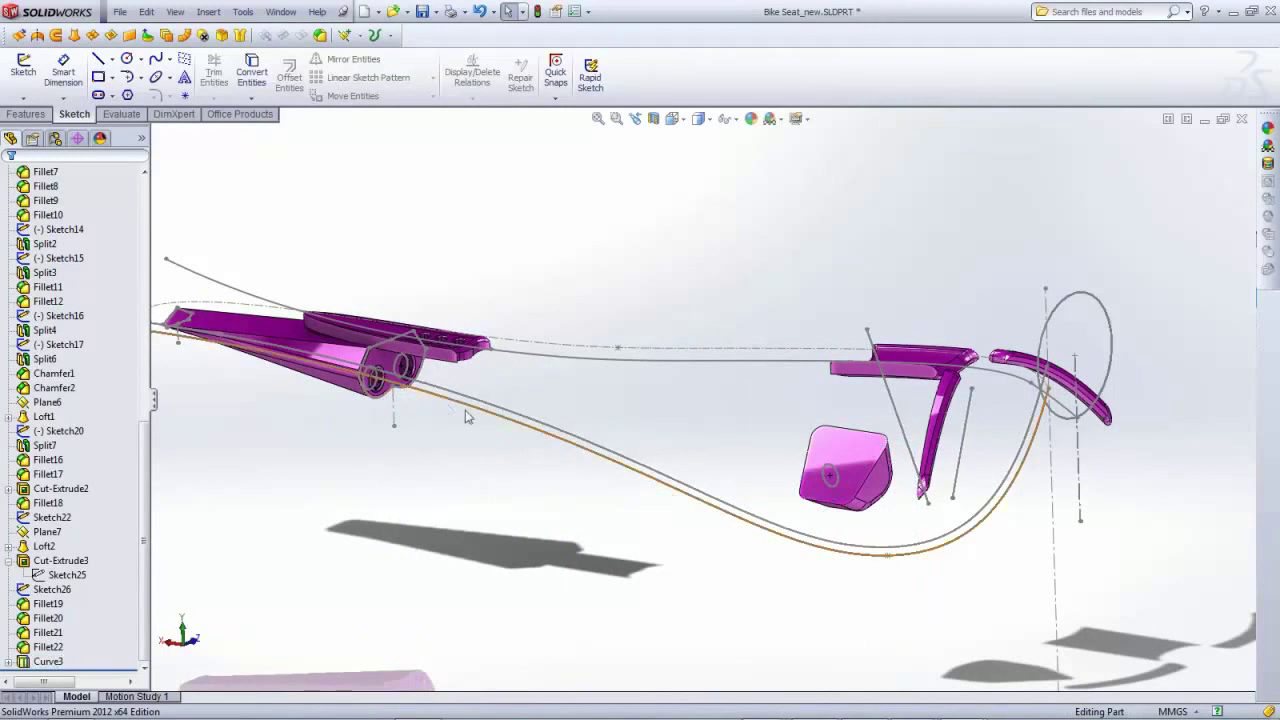
pyautogui.click(175, 12)
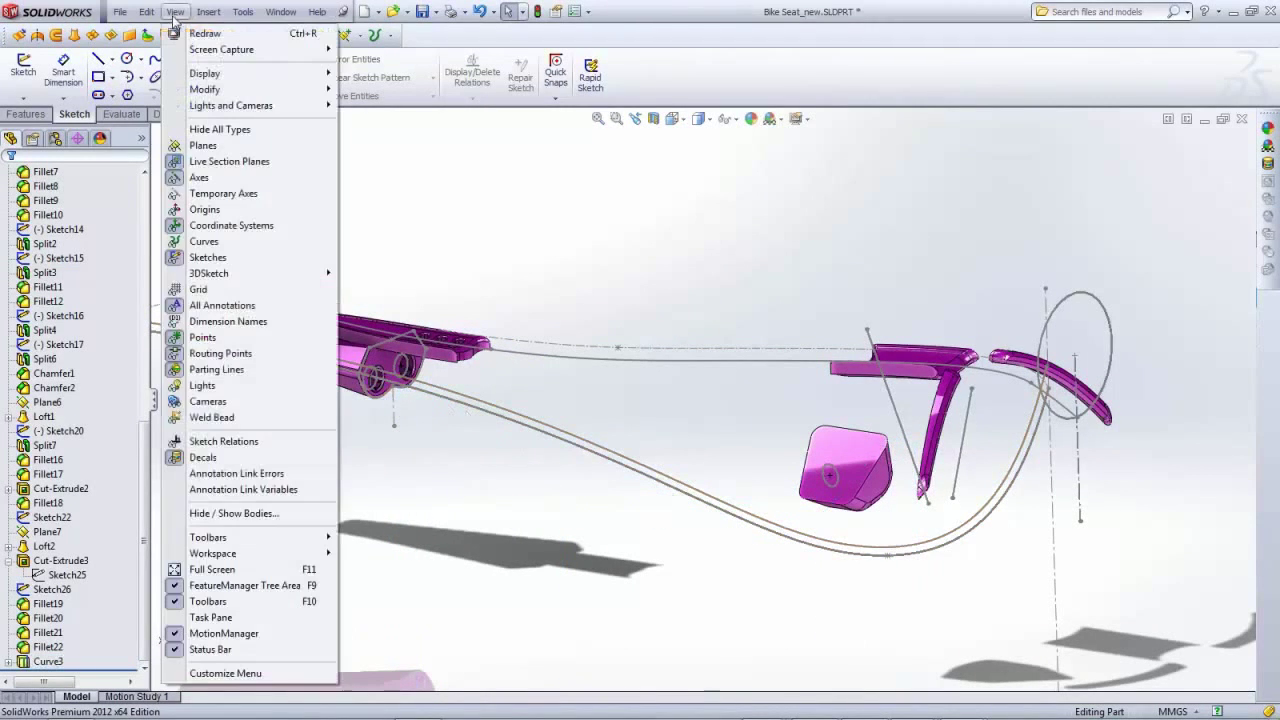
pyautogui.click(204, 241)
# Convert the projected rail curve into entities of a new 3D sketch and close the sketch
pyautogui.moveTo(407, 499); pyautogui.dragTo(457, 480, button='middle')
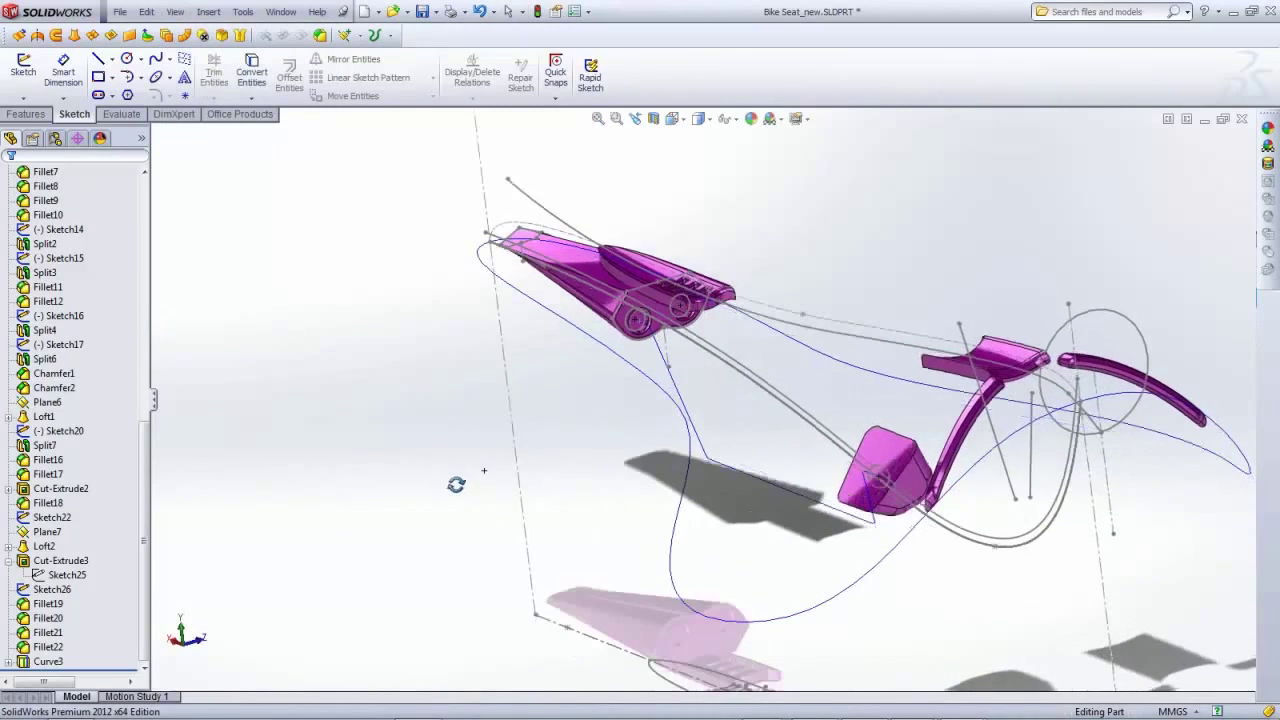
pyautogui.scroll(-5, 760, 475)
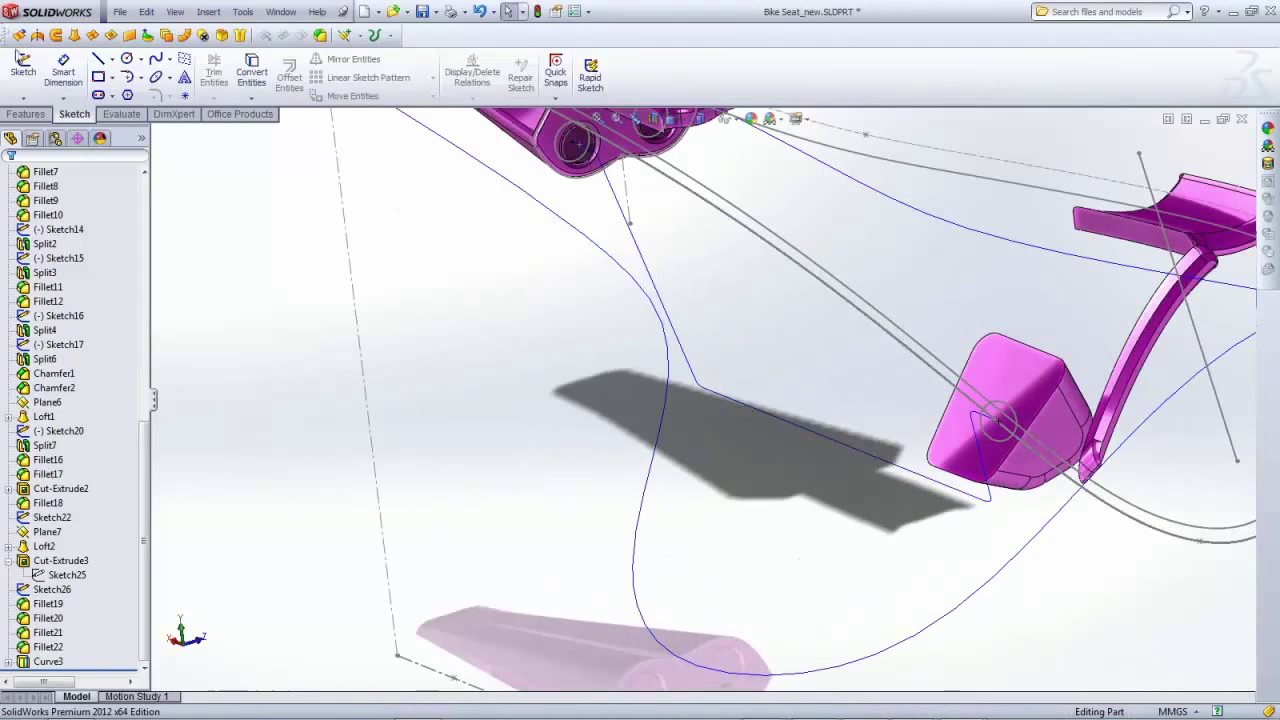
pyautogui.click(23, 98)
pyautogui.click(45, 130)
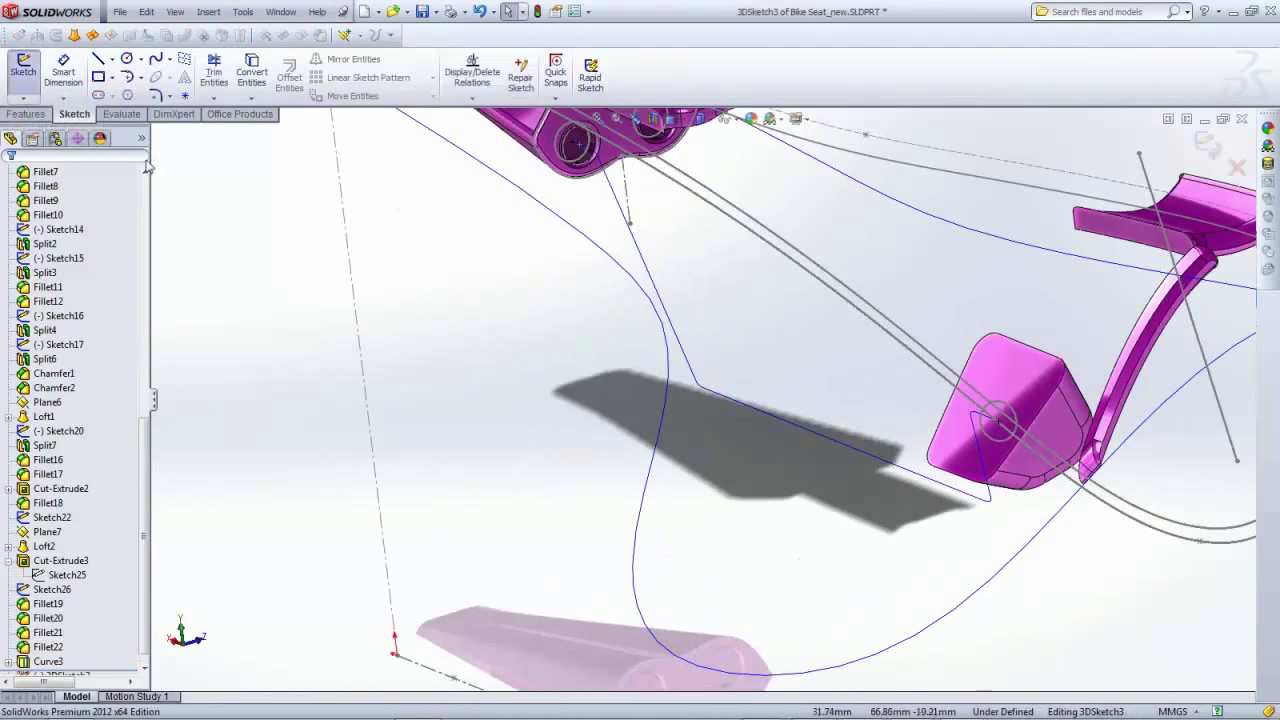
pyautogui.click(752, 410)
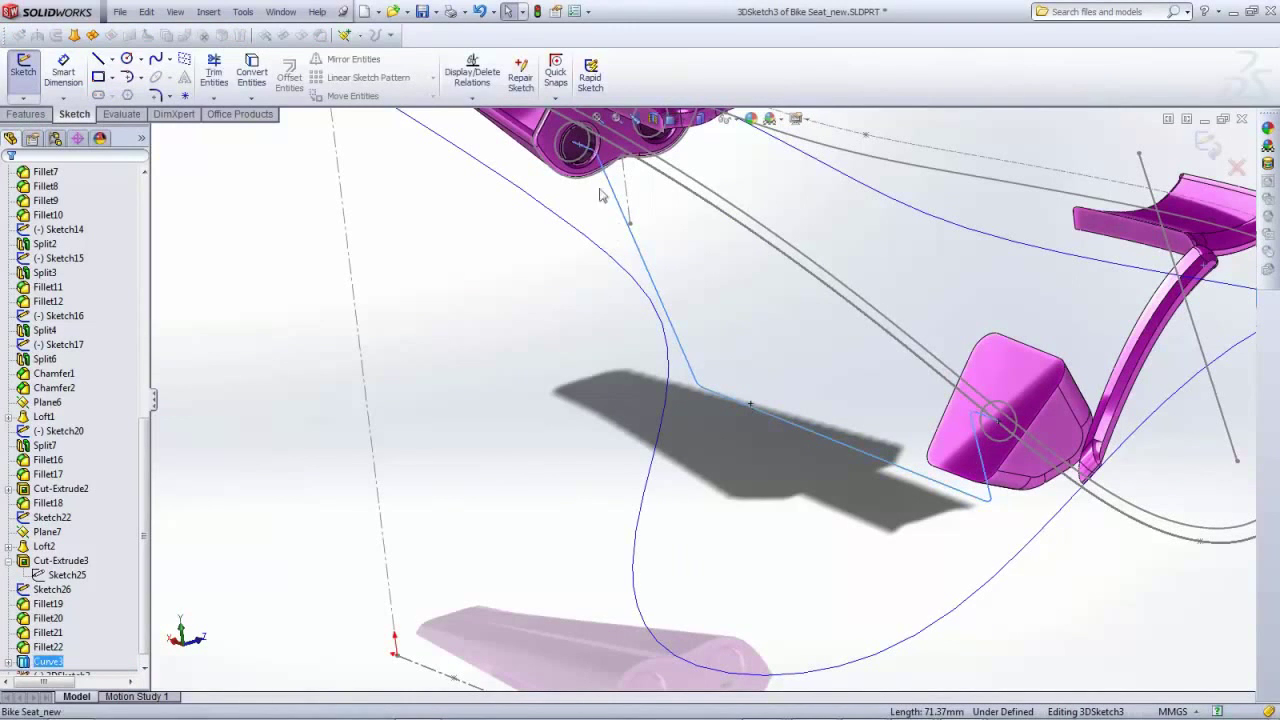
pyautogui.click(252, 72)
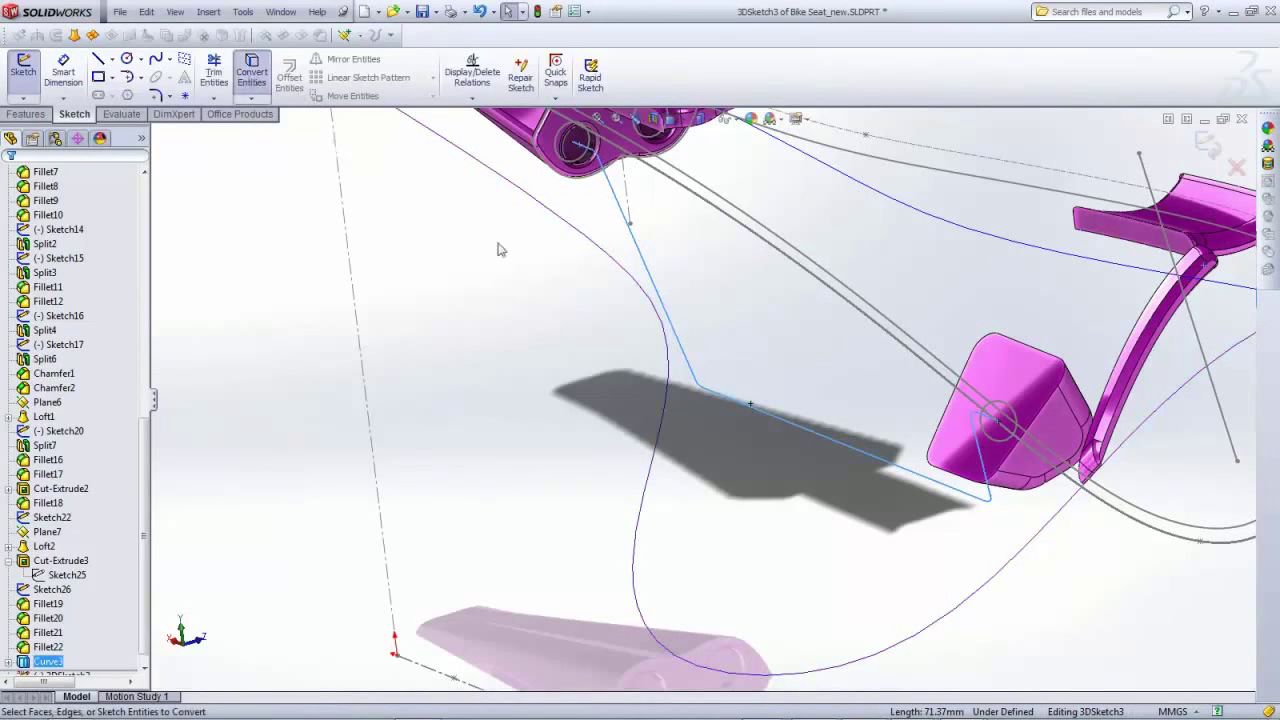
pyautogui.scroll(-1, 1206, 154)
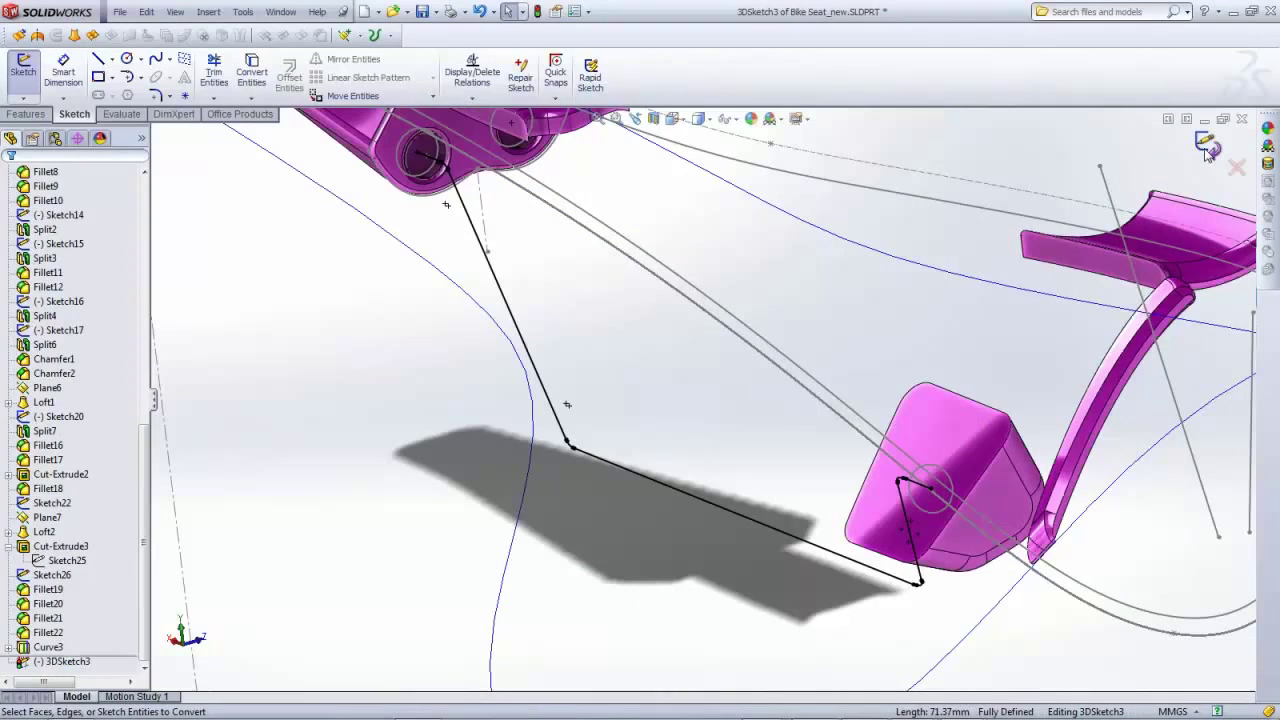
pyautogui.click(1207, 150)
pyautogui.scroll(2, 800, 380)
pyautogui.click(486, 438)
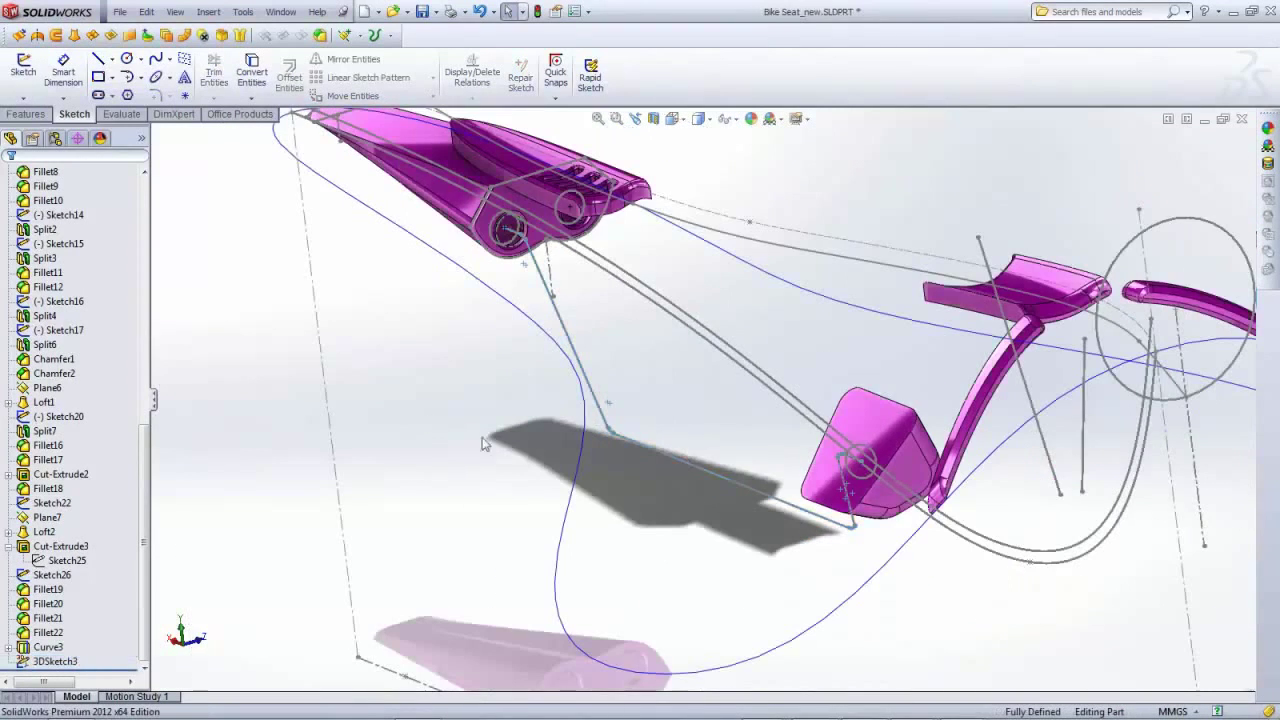
# Set up a Swept Boss/Base with the circular Sketch22 on the purple block as profile and the 3D rail sketch as path
pyautogui.moveTo(486, 440); pyautogui.dragTo(556, 430, button='middle')
pyautogui.scroll(1, 564, 495)
pyautogui.scroll(-3, 383, 446)
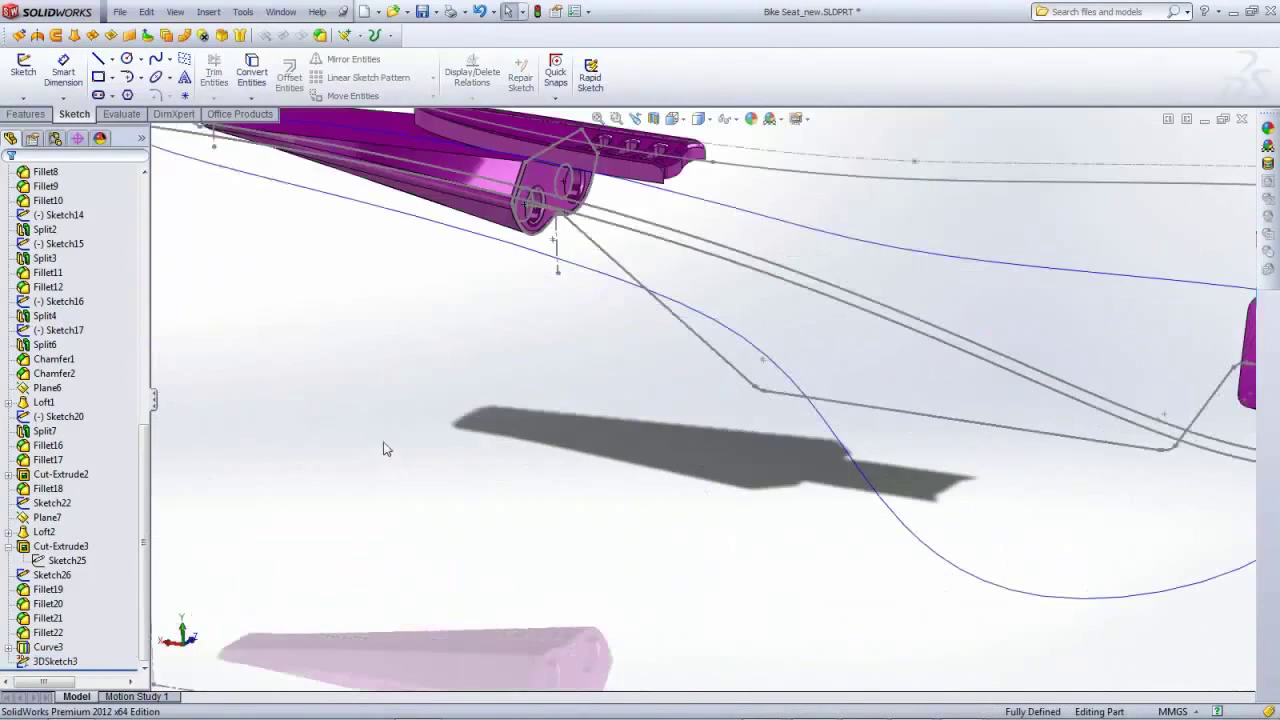
pyautogui.scroll(1, 1098, 400)
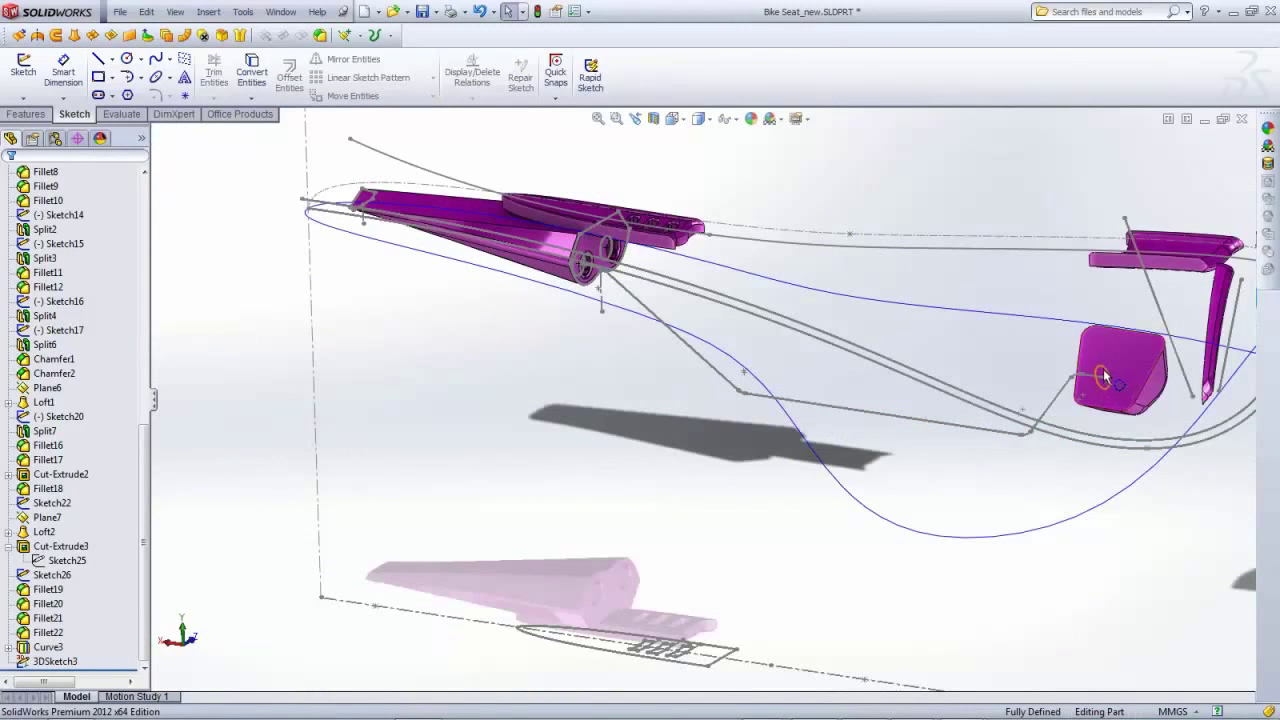
pyautogui.click(25, 115)
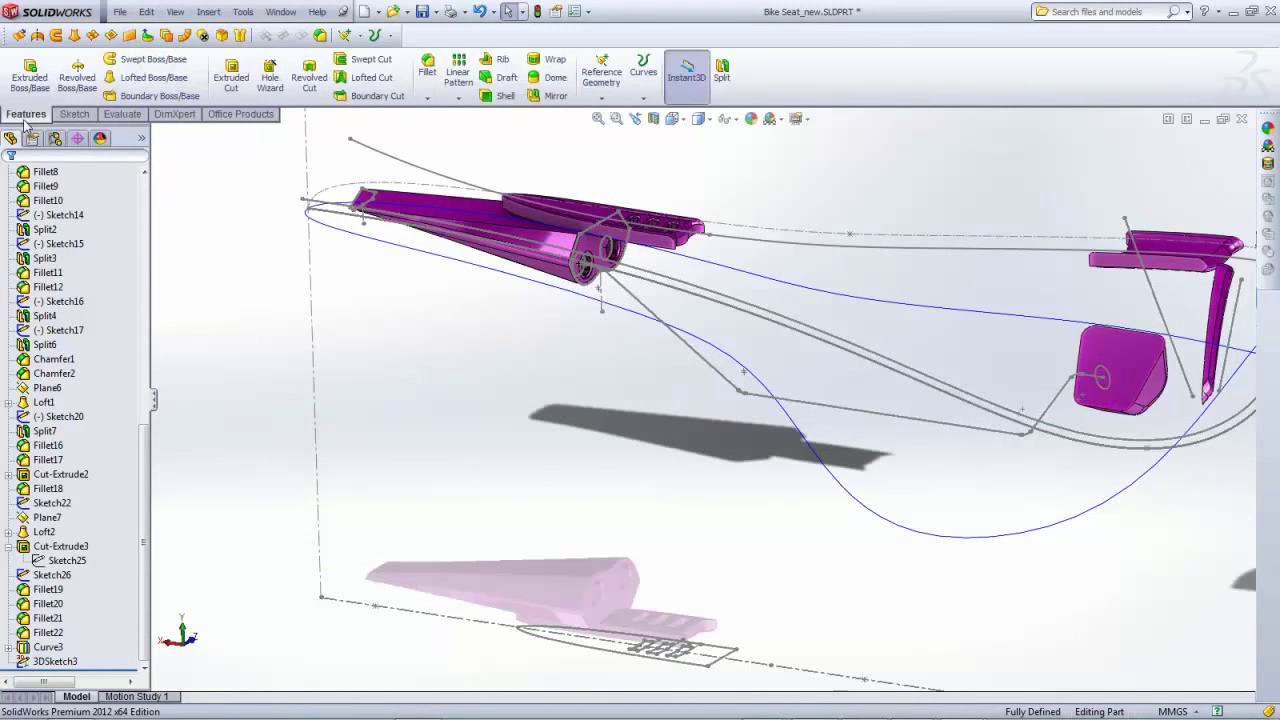
pyautogui.click(150, 59)
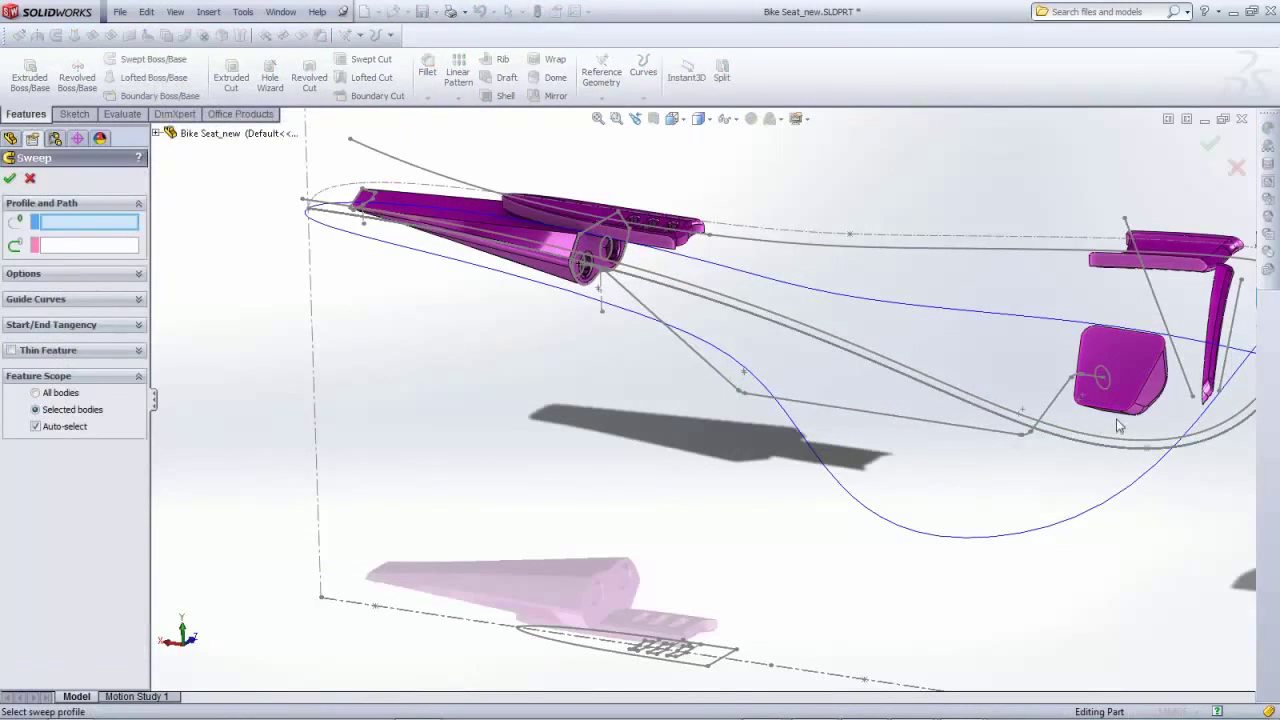
pyautogui.scroll(-4, 1118, 426)
pyautogui.click(988, 348)
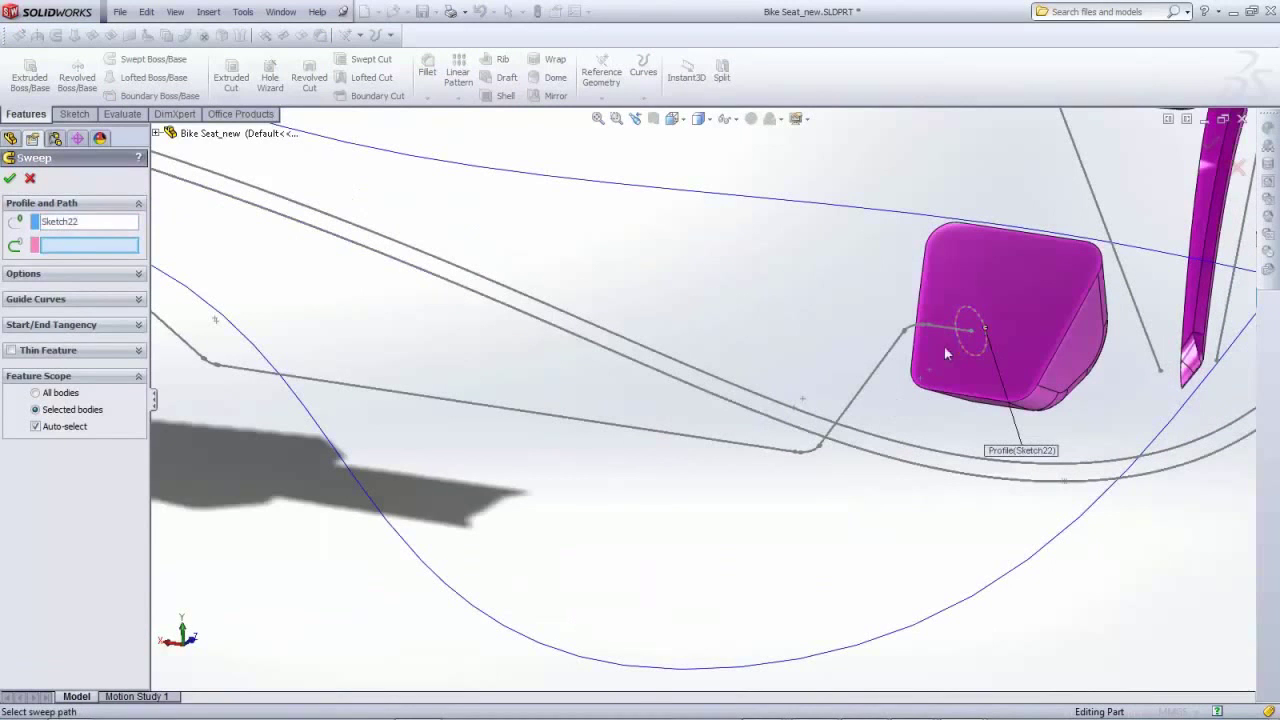
pyautogui.click(887, 357)
pyautogui.scroll(3, 723, 355)
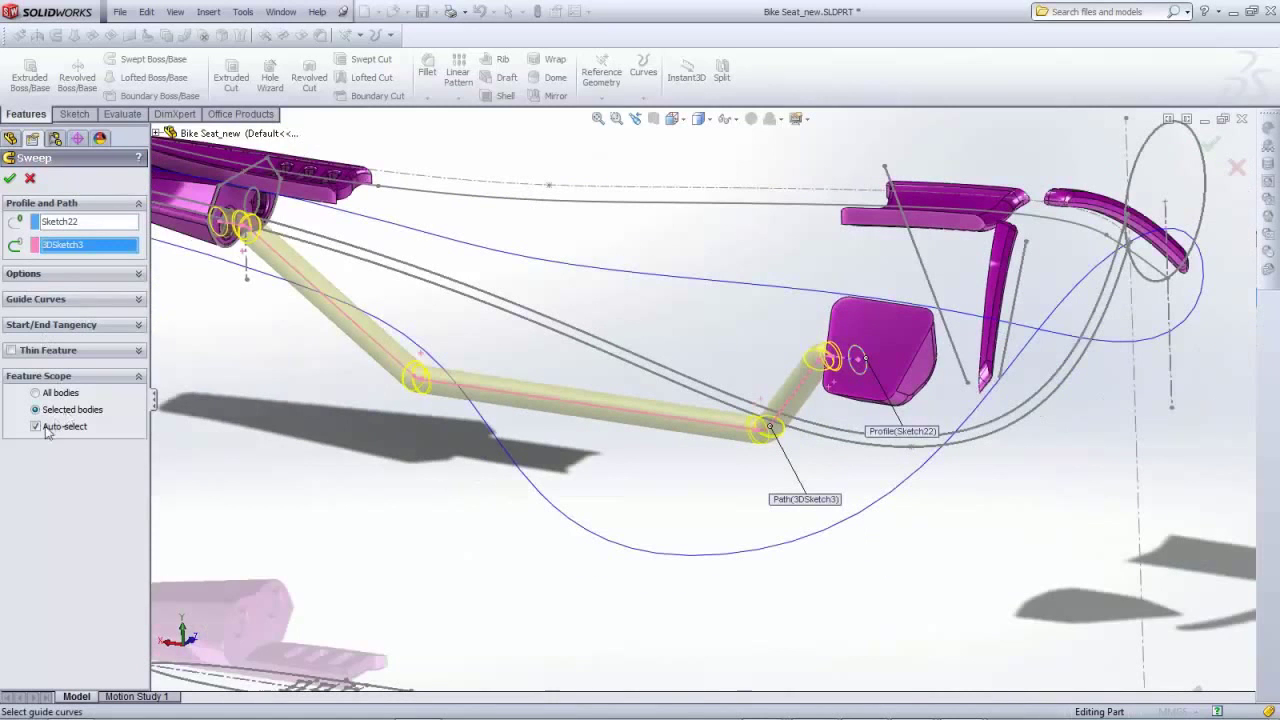
# Disable Merge result in the rail sweep's options and apply the sweep
pyautogui.click(139, 275)
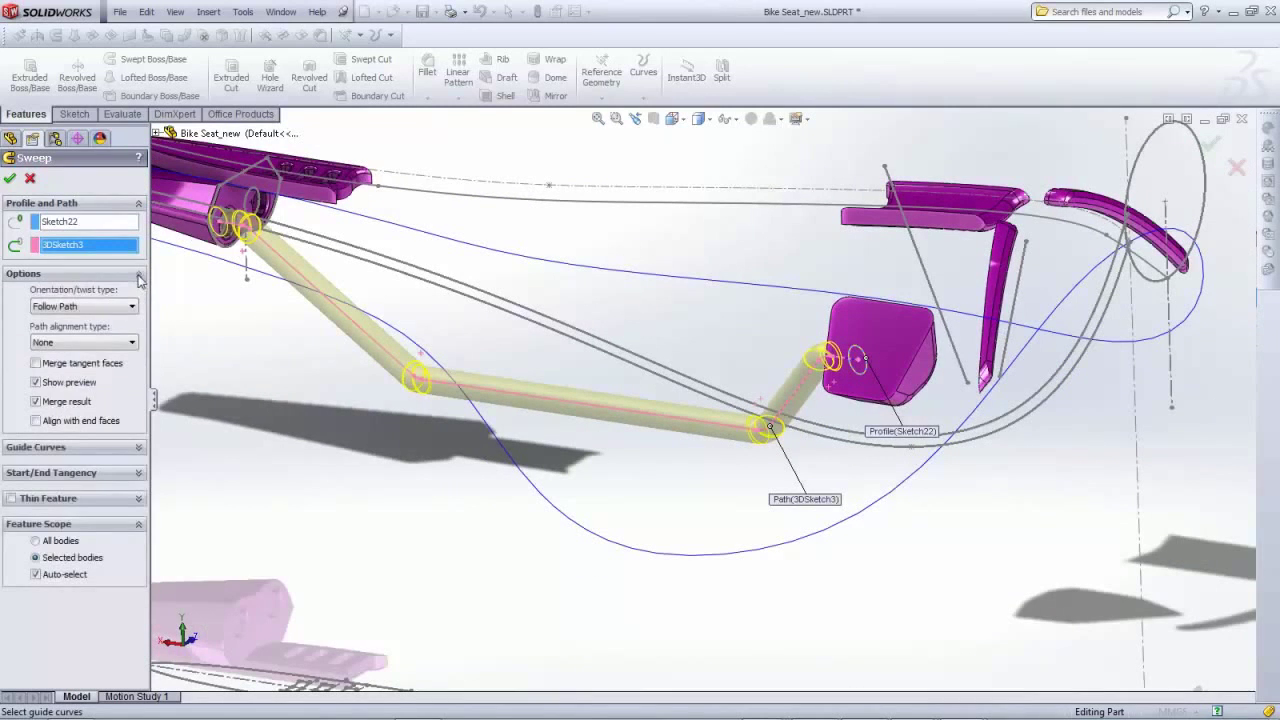
pyautogui.click(36, 401)
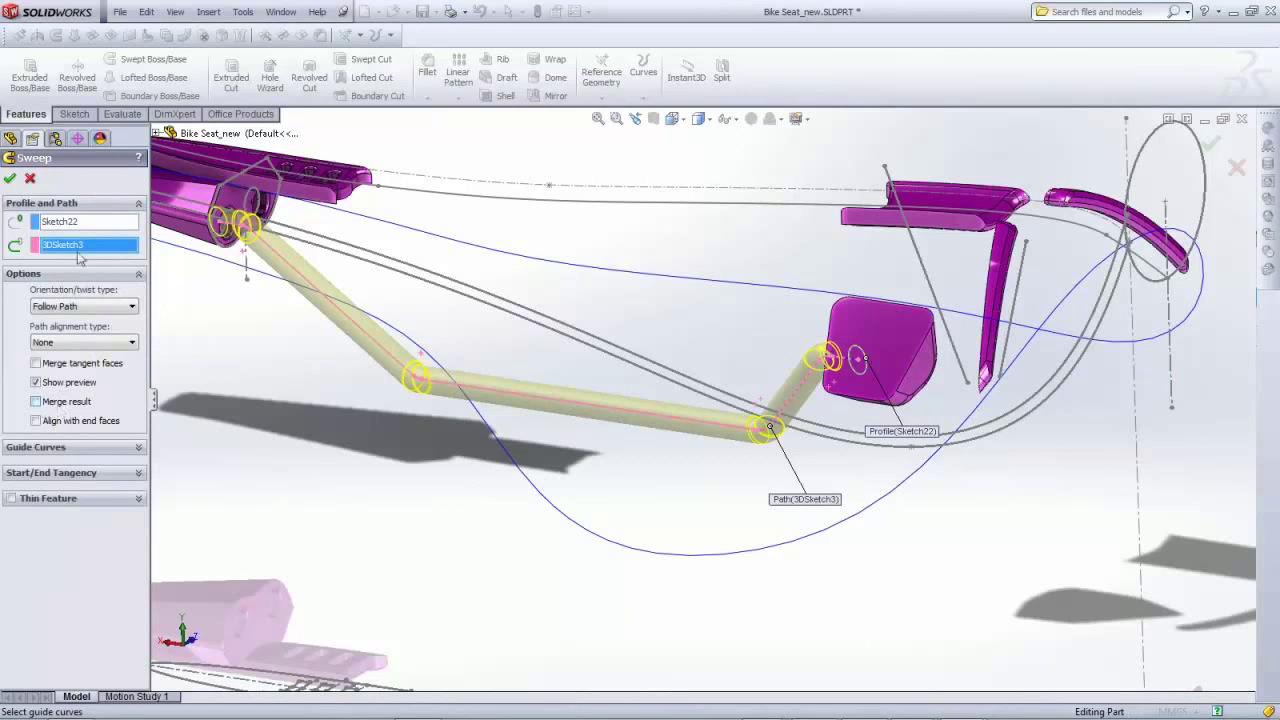
pyautogui.click(10, 179)
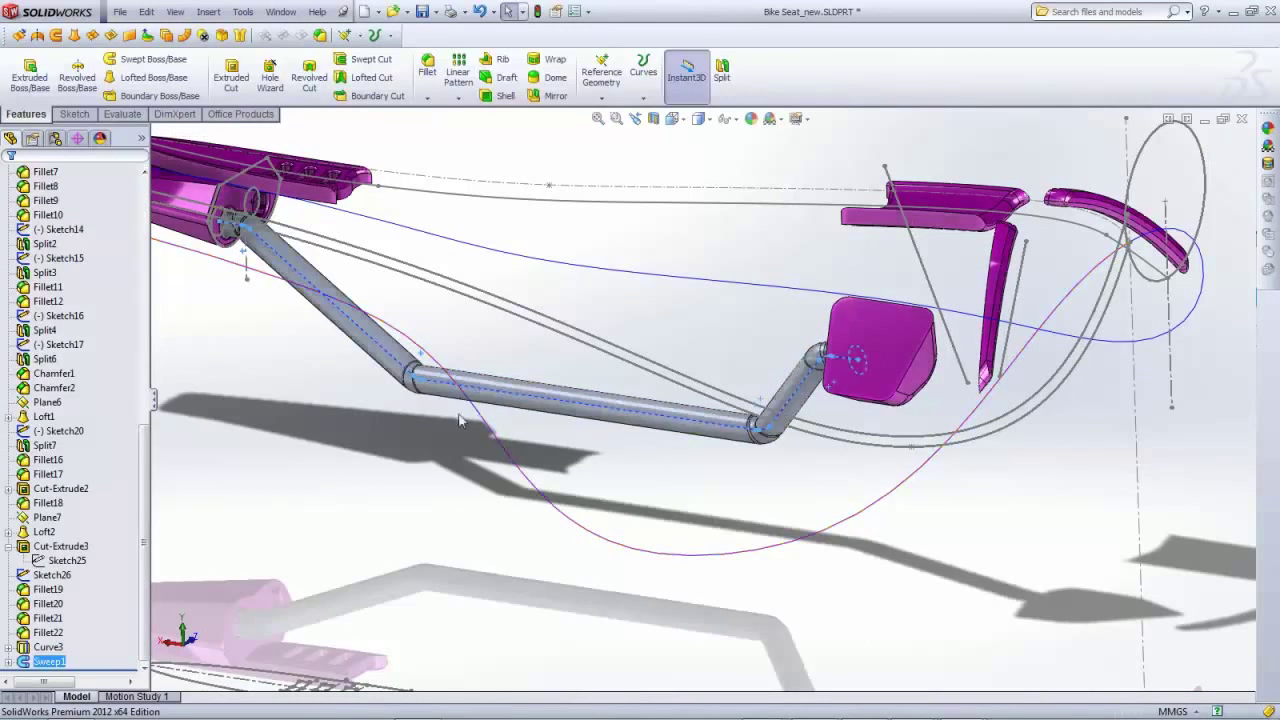
# Set up a Mirror of the rail sweep feature with the Front Plane as mirror plane
pyautogui.moveTo(466, 417); pyautogui.dragTo(908, 525, button='middle')
pyautogui.scroll(-5, 908, 525)
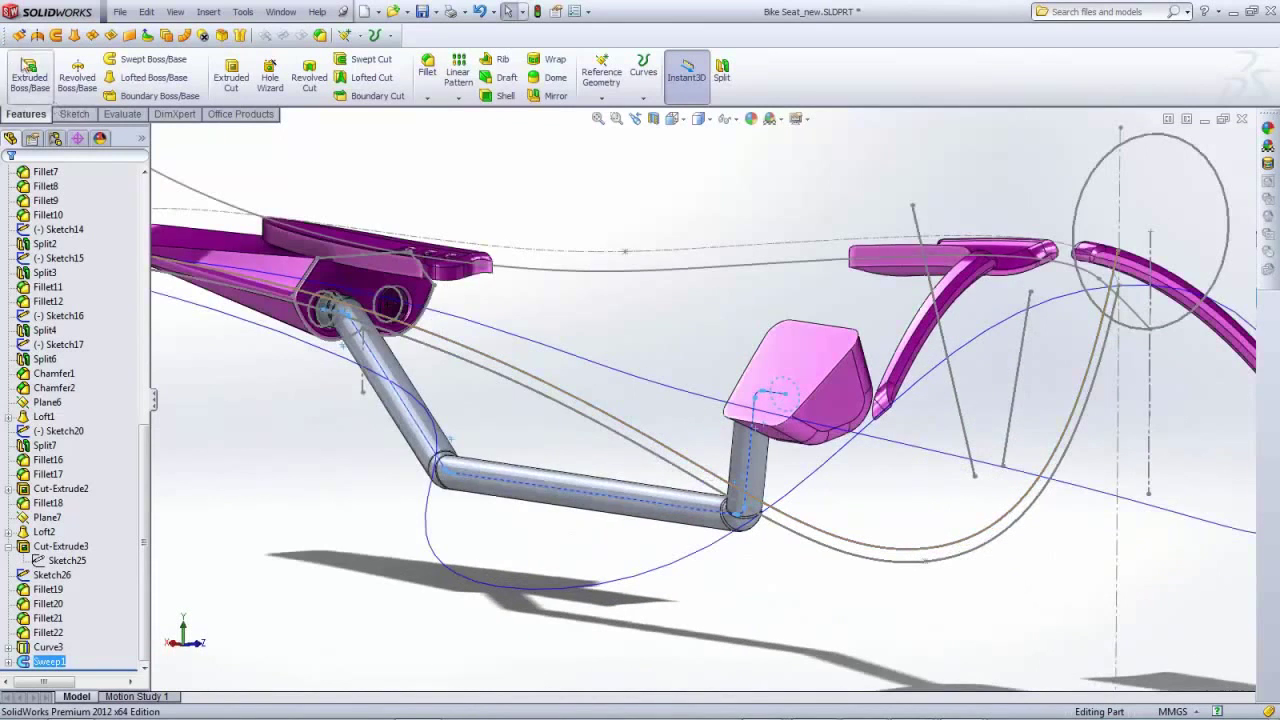
pyautogui.click(458, 100)
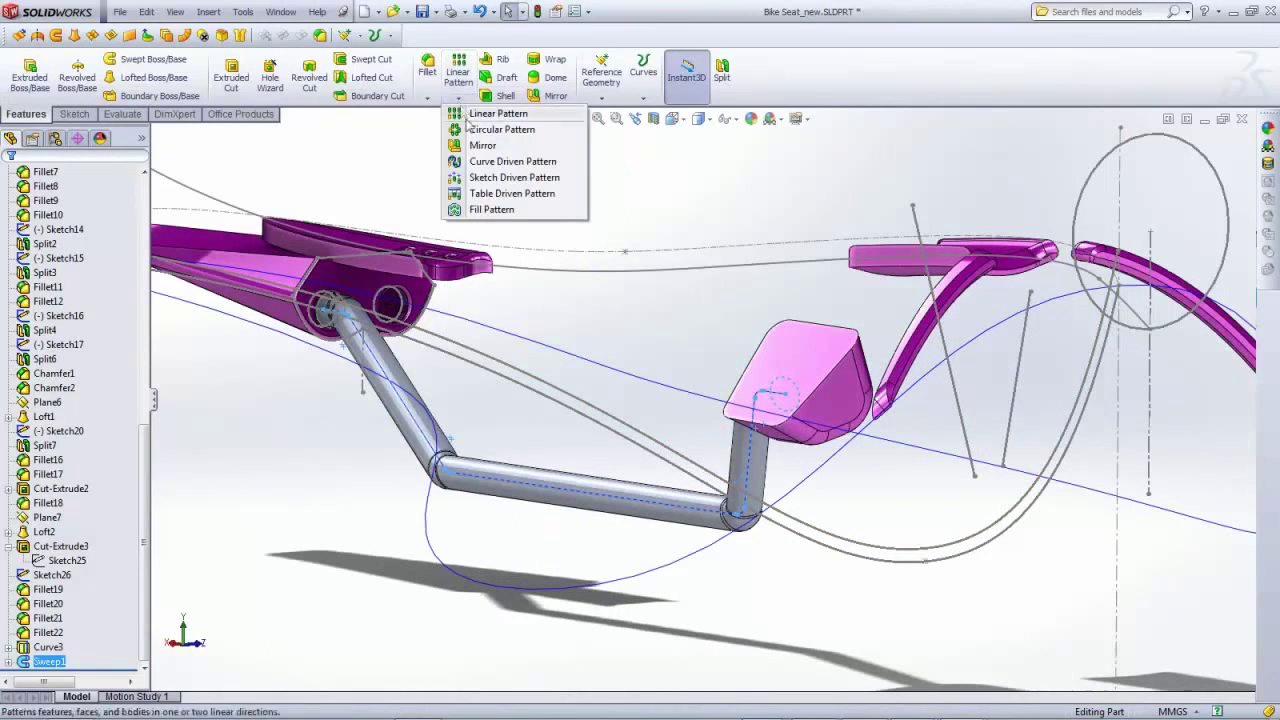
pyautogui.click(474, 149)
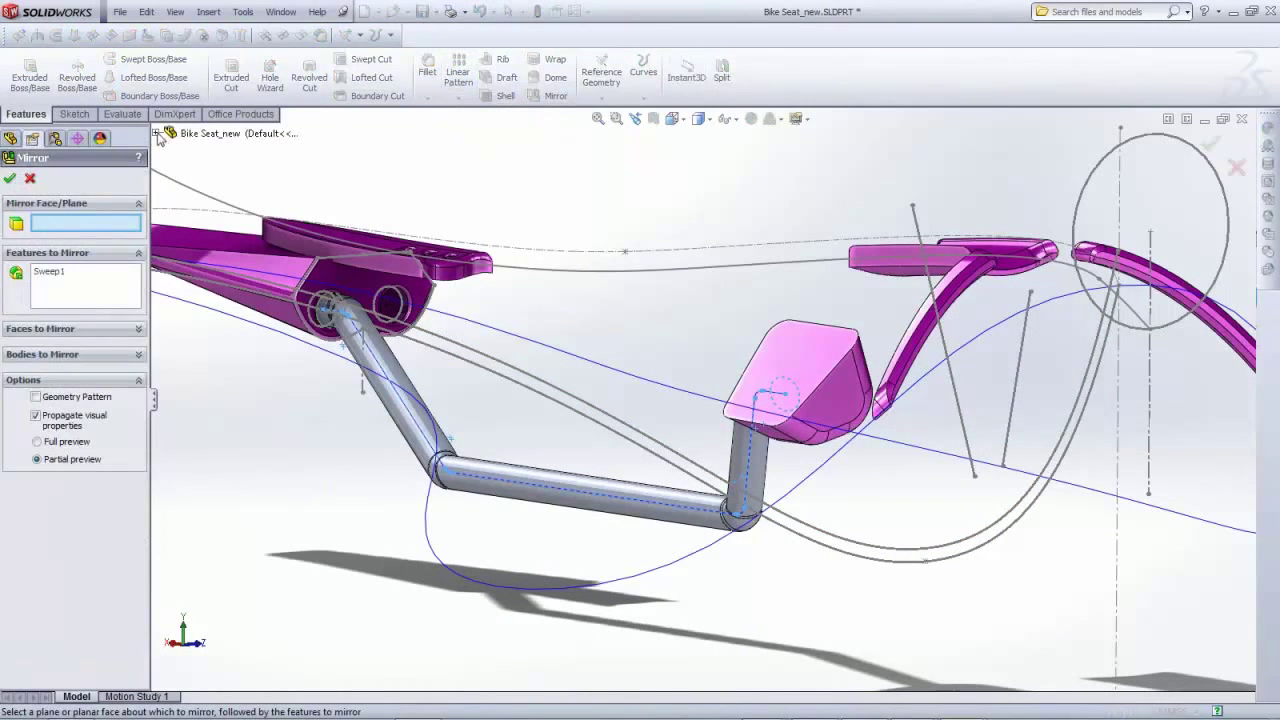
pyautogui.click(157, 134)
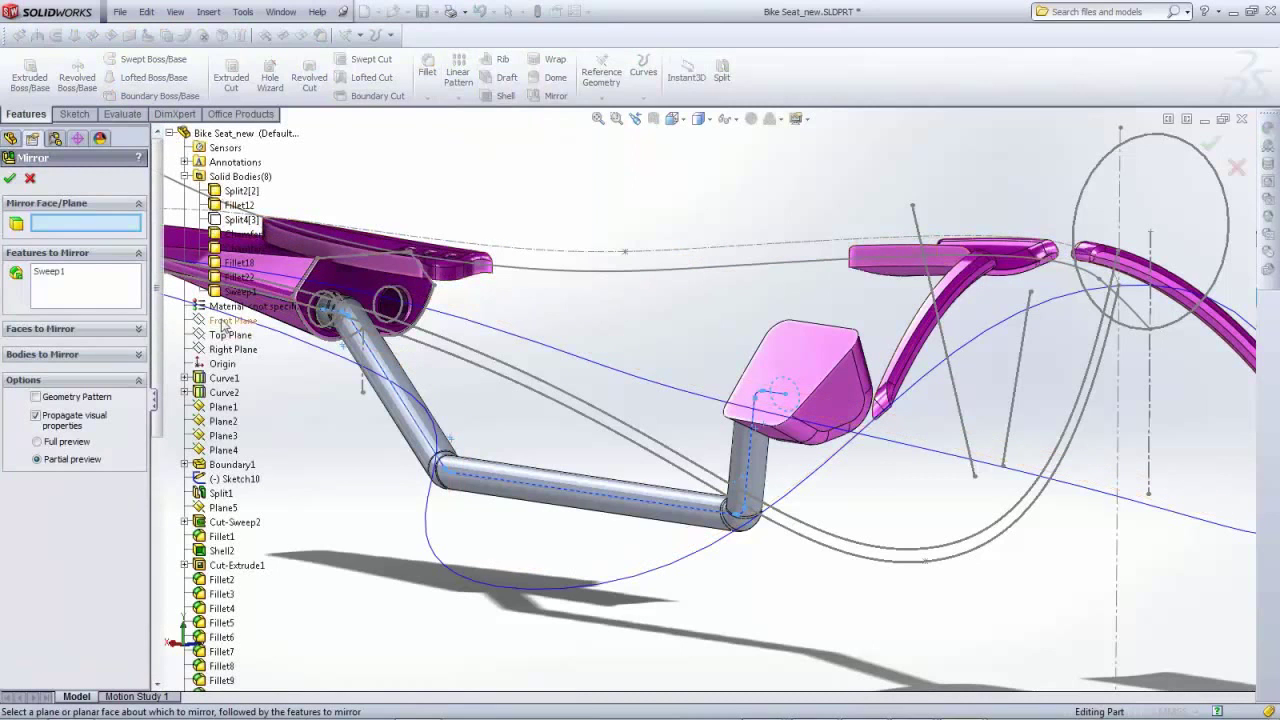
pyautogui.click(224, 321)
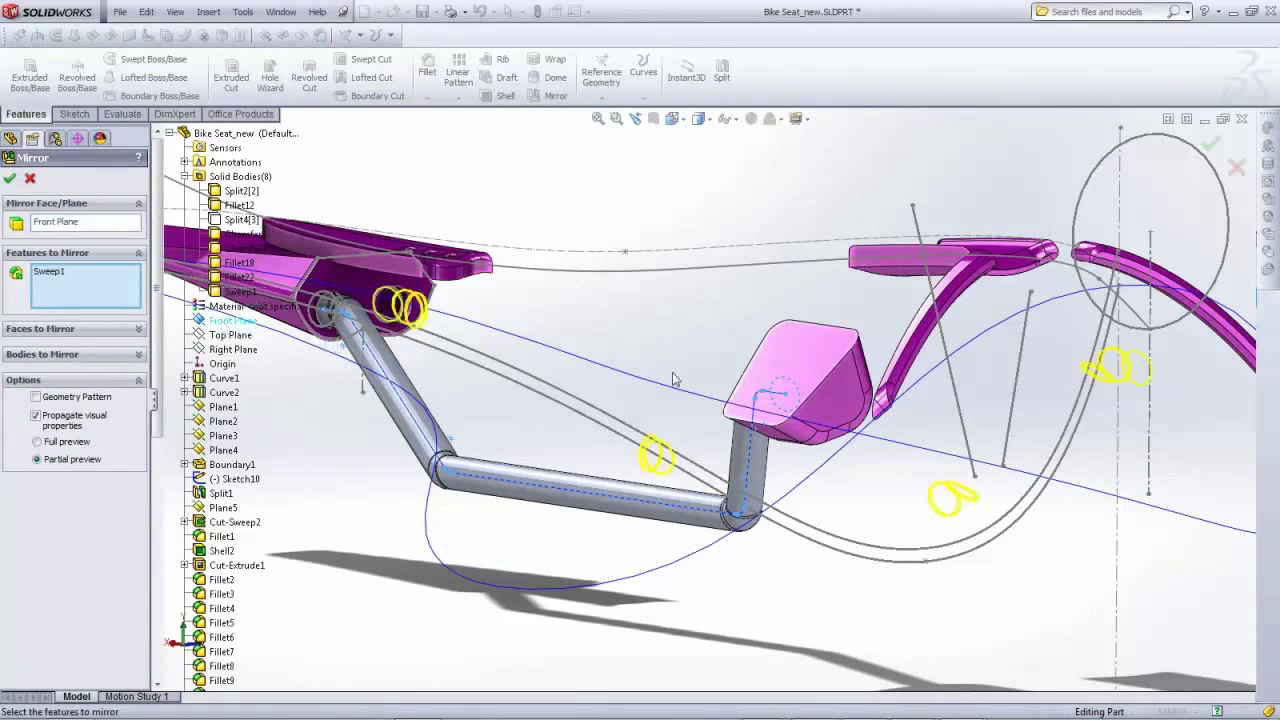
# Try to mirror the purple block's Split7 and fillet features together with the rail sweep
pyautogui.click(838, 392)
pyautogui.moveTo(838, 392); pyautogui.dragTo(935, 398, button='middle')
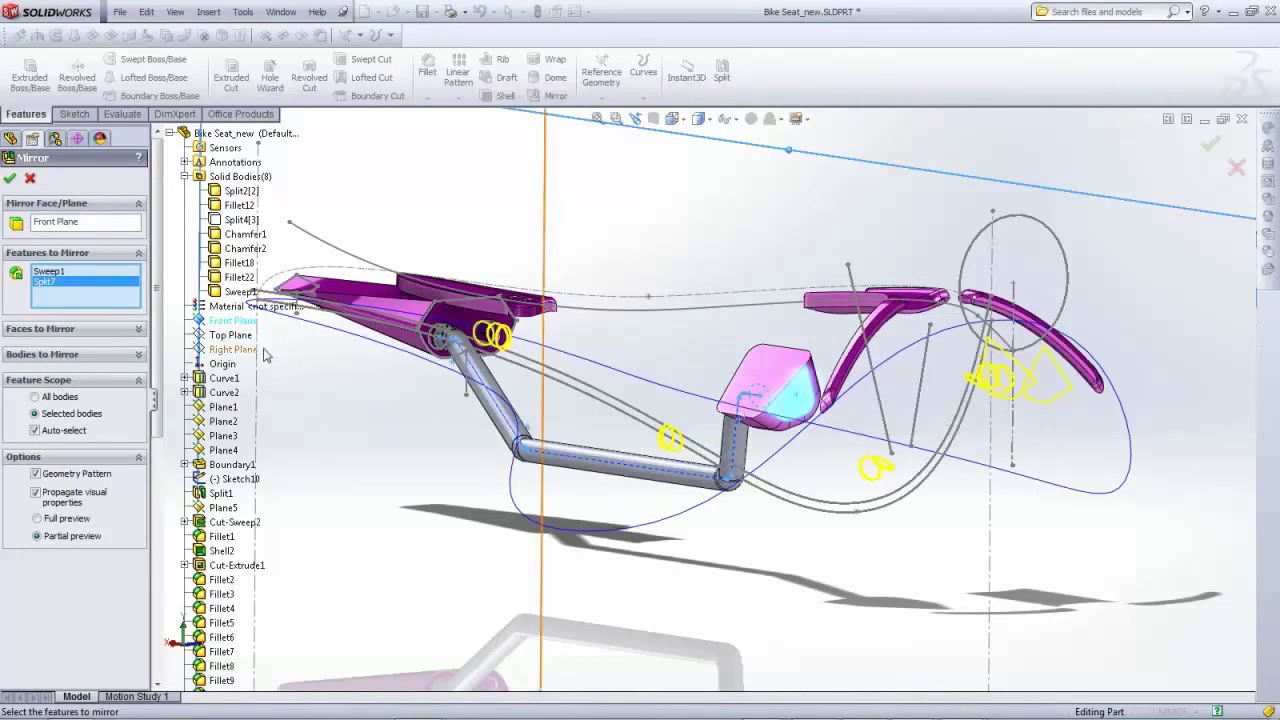
pyautogui.scroll(-3, 238, 425)
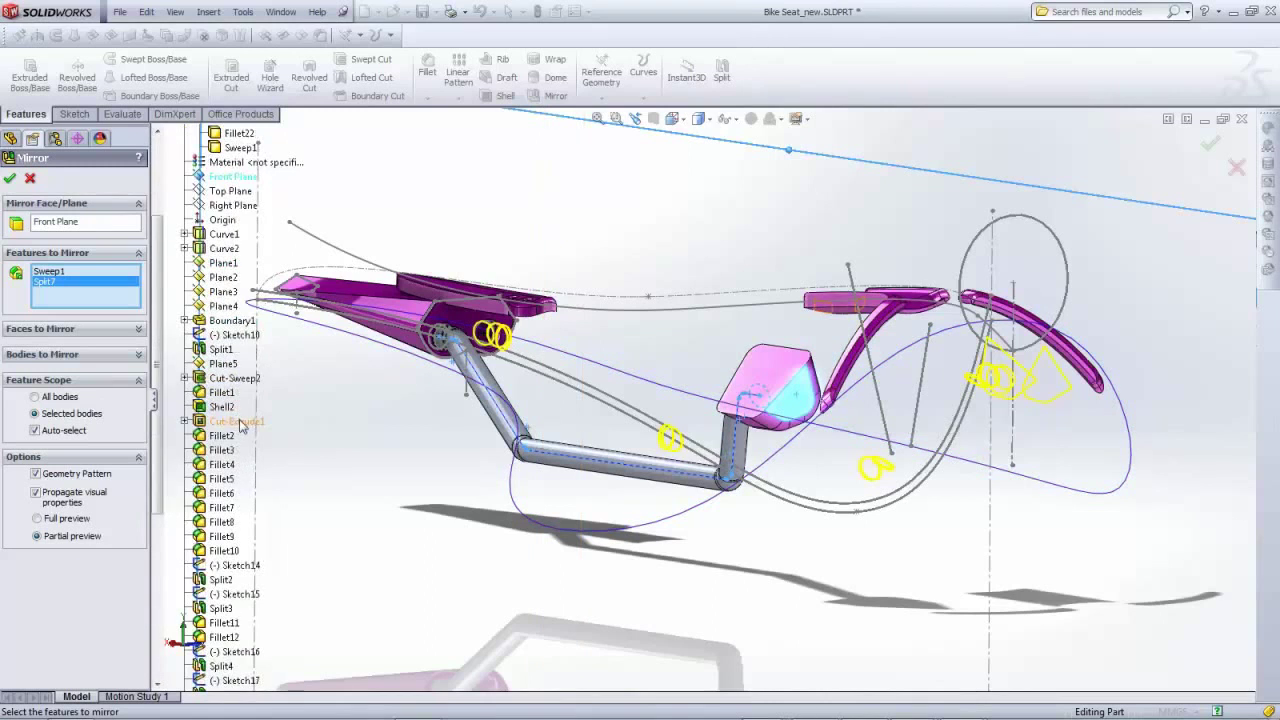
pyautogui.scroll(3, 240, 425)
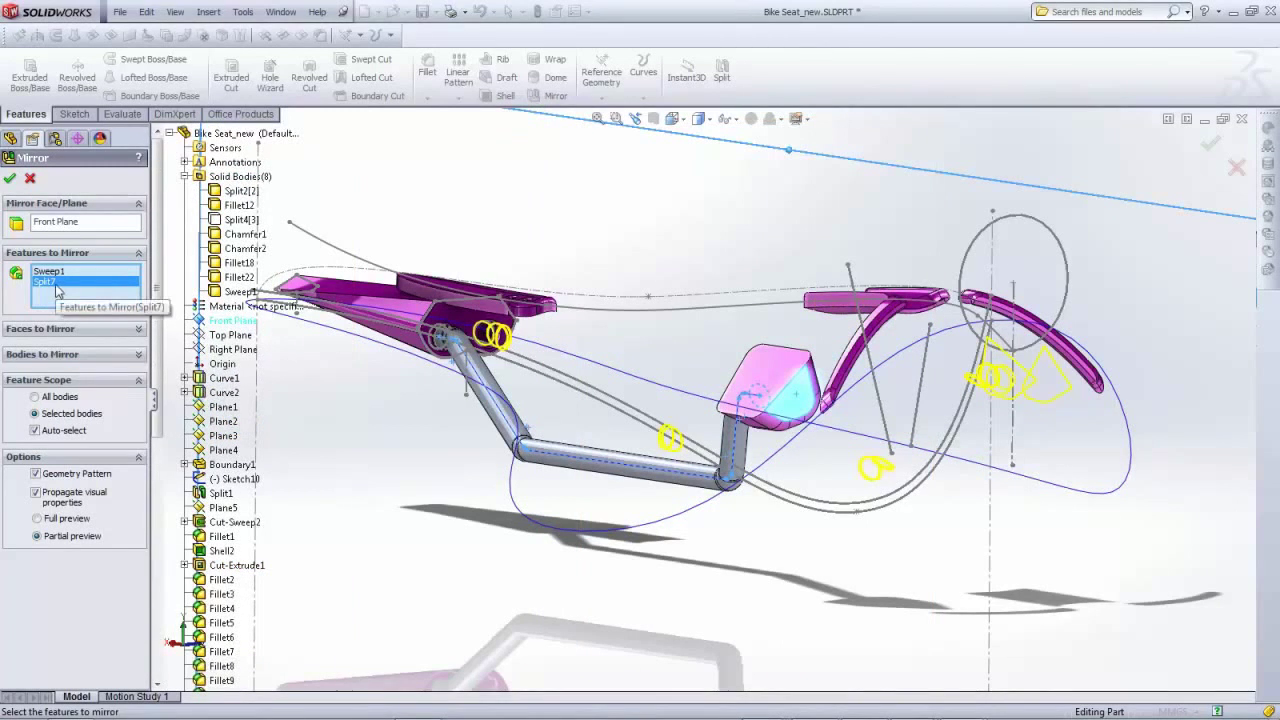
pyautogui.click(769, 428)
pyautogui.moveTo(769, 428)
pyautogui.mouseDown(button='middle')
pyautogui.moveTo(822, 395)
pyautogui.moveTo(768, 441)
pyautogui.mouseUp(button='middle')
pyautogui.scroll(-3, 766, 442)
pyautogui.click(752, 411)
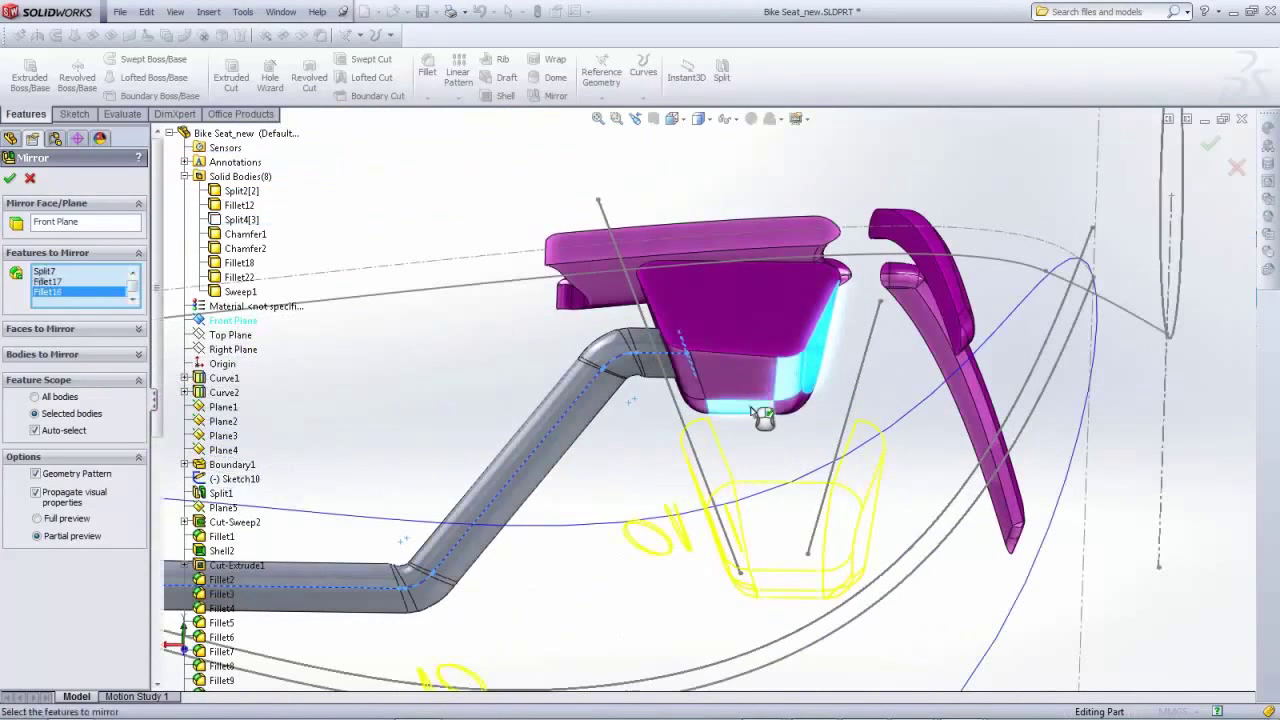
pyautogui.click(698, 388)
pyautogui.moveTo(736, 416); pyautogui.dragTo(896, 420, button='middle')
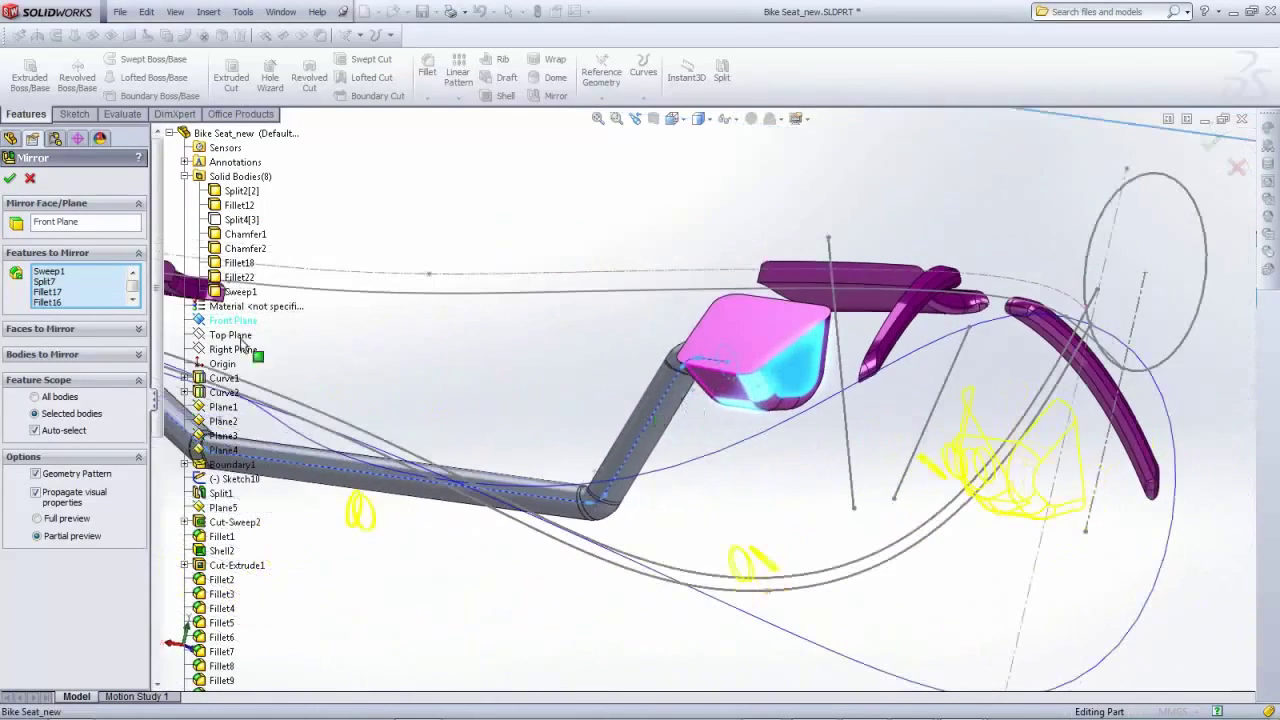
pyautogui.click(10, 180)
# Clear the features to mirror and mirror the solid bodies Fillet18 and Sweep1 about the Front Plane instead
pyautogui.rightClick(92, 287)
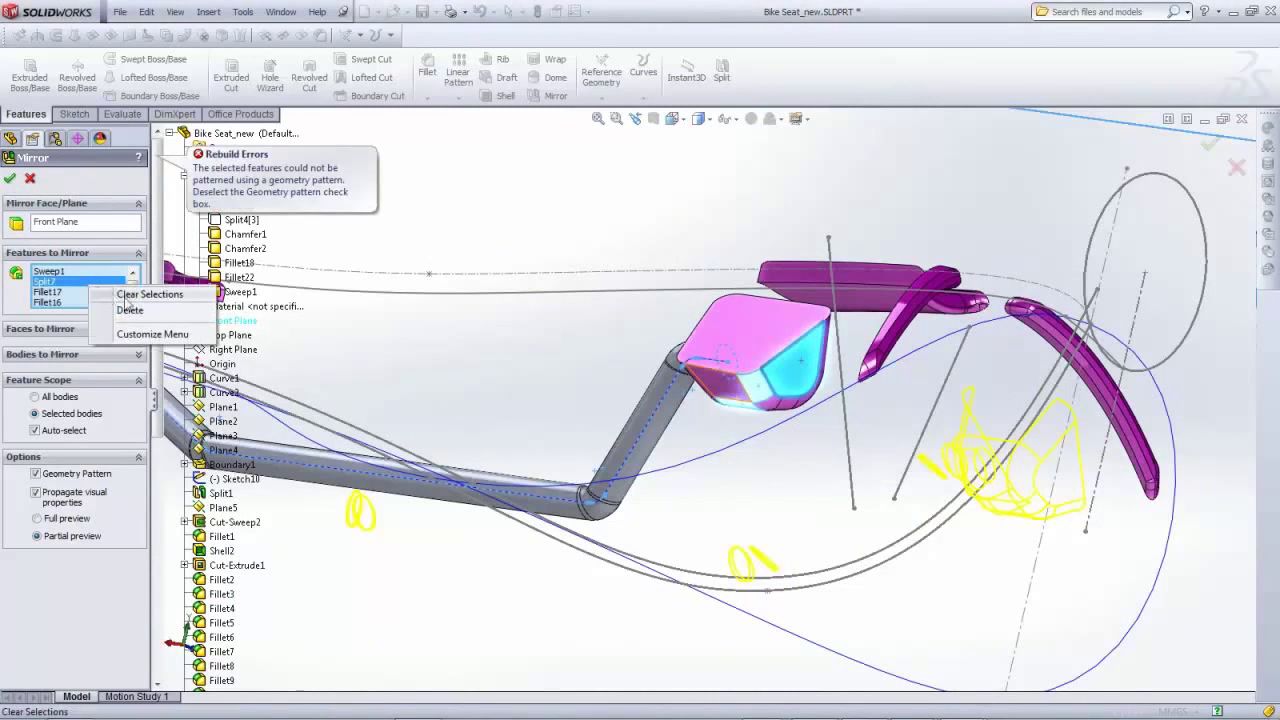
pyautogui.click(140, 293)
pyautogui.scroll(2, 688, 393)
pyautogui.scroll(3, 688, 392)
pyautogui.moveTo(530, 367); pyautogui.dragTo(572, 372, button='middle')
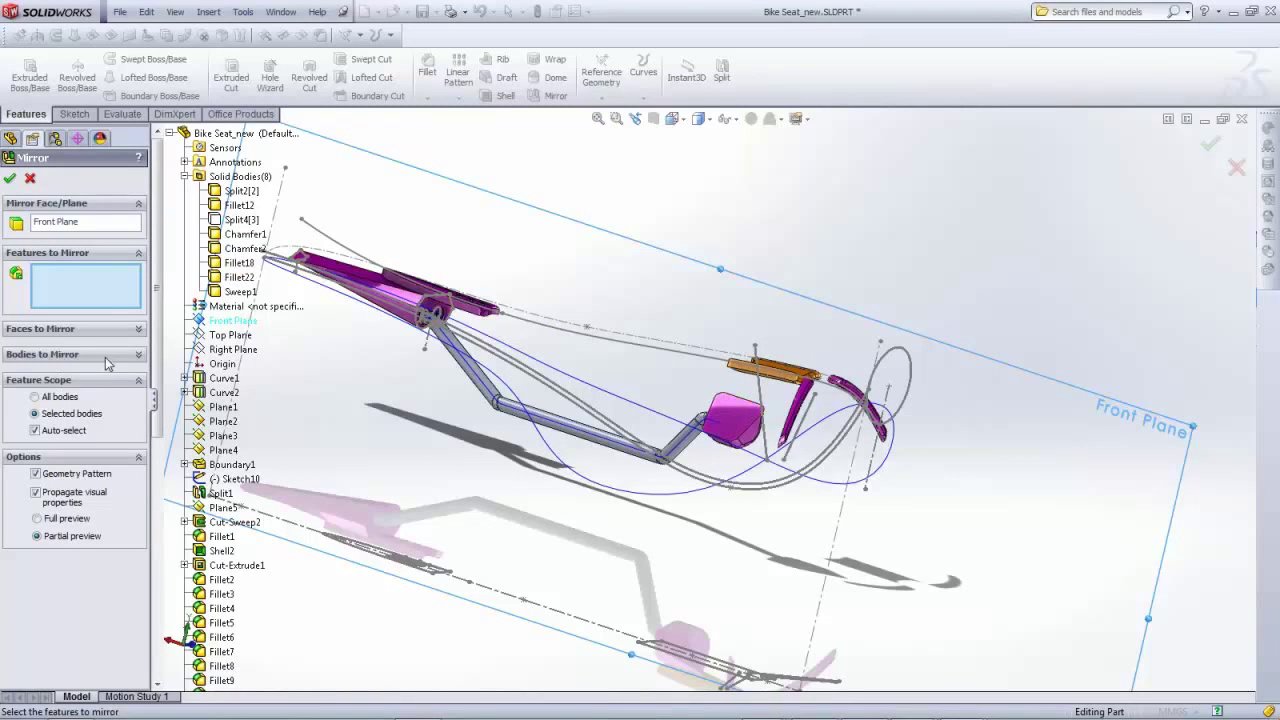
pyautogui.click(139, 359)
pyautogui.click(230, 265)
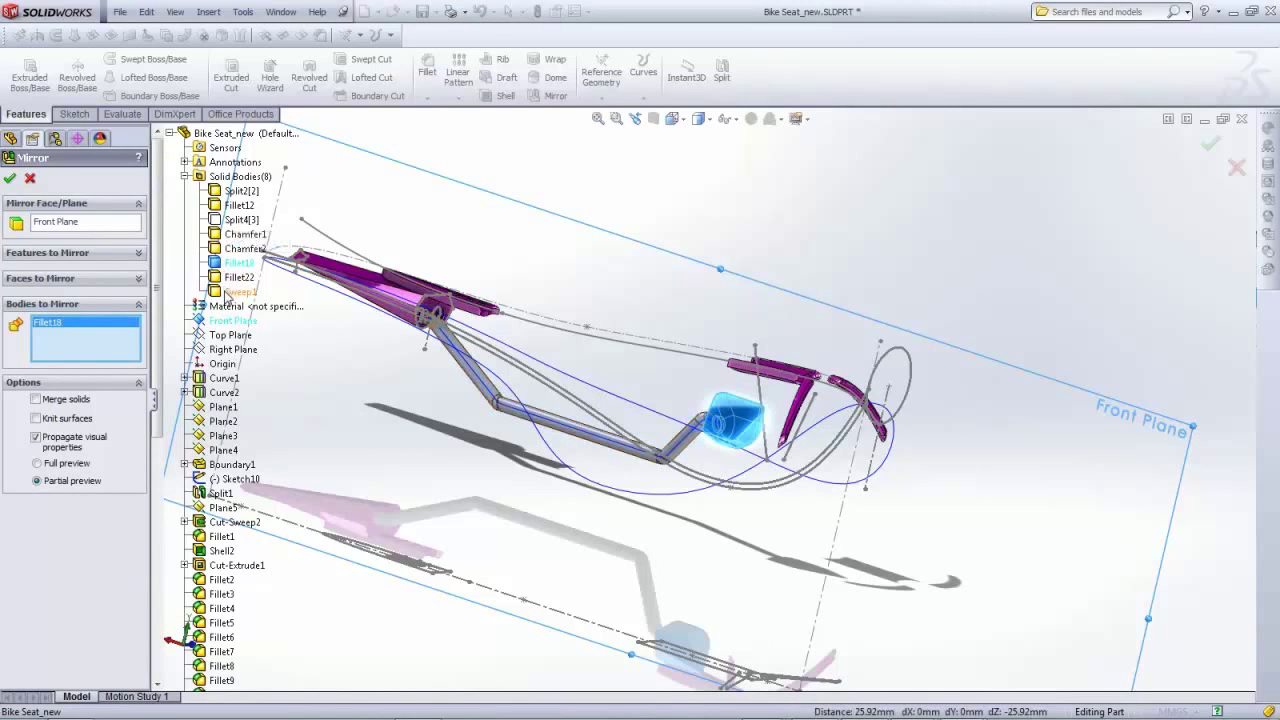
pyautogui.click(238, 291)
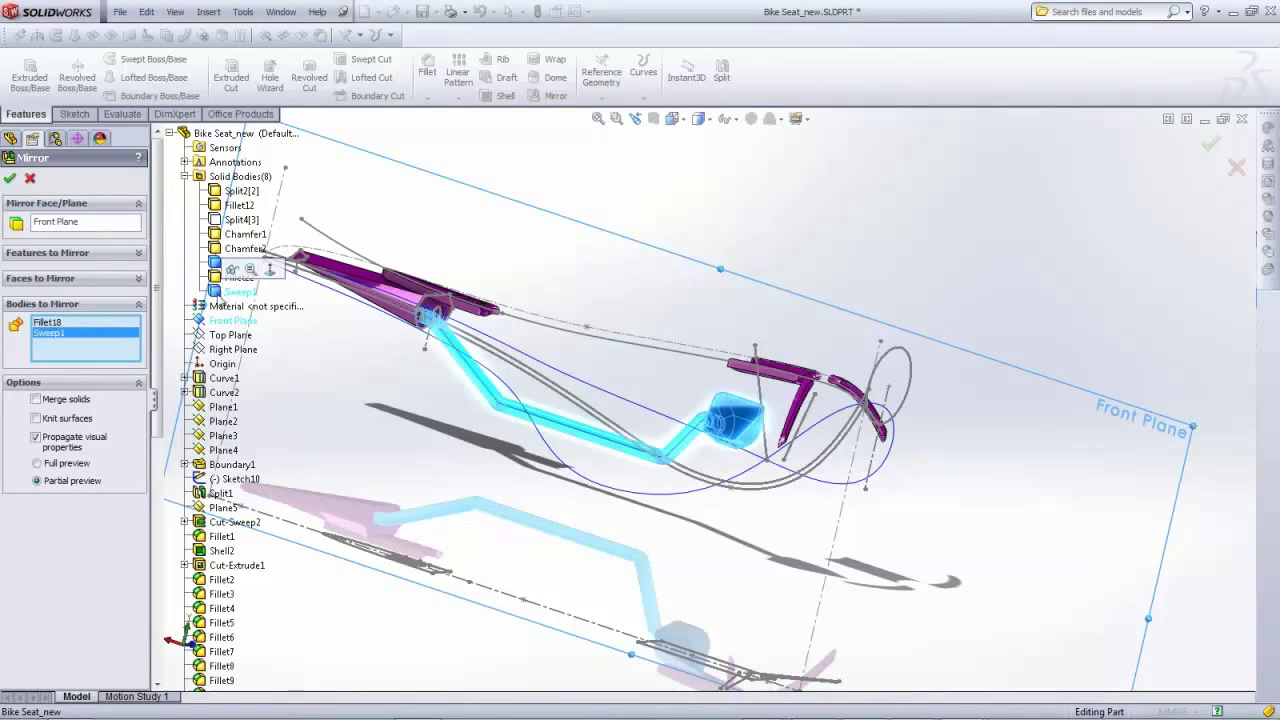
pyautogui.click(10, 178)
# Show the hidden seat shell body Split4[3] again
pyautogui.moveTo(540, 390); pyautogui.dragTo(593, 362, button='middle')
pyautogui.moveTo(801, 377); pyautogui.dragTo(627, 453, button='middle')
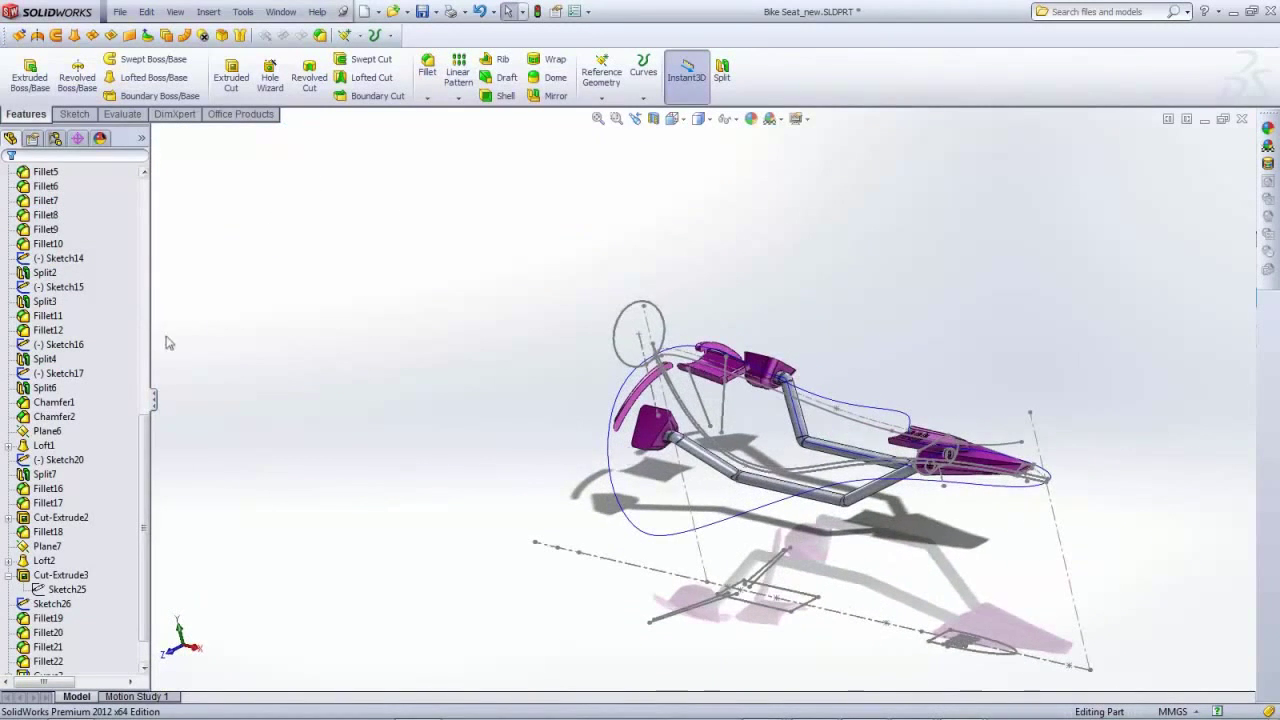
pyautogui.moveTo(145, 448); pyautogui.dragTo(160, 238)
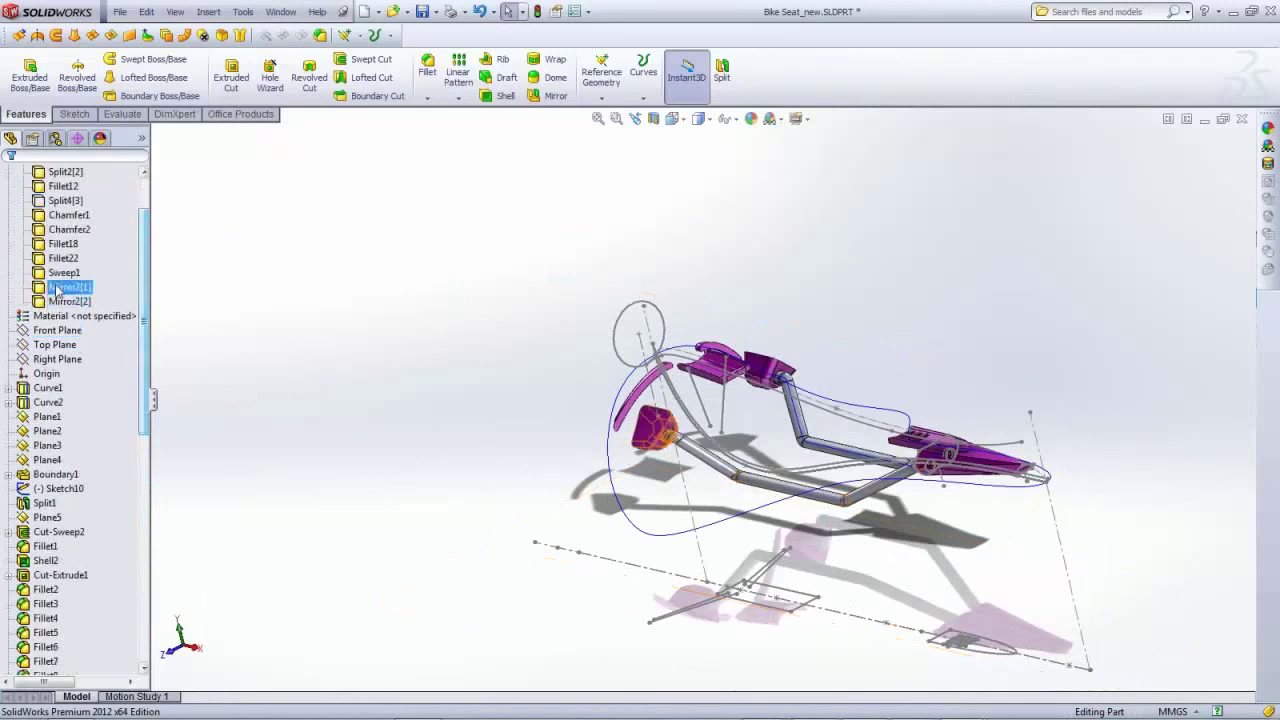
pyautogui.rightClick(53, 200)
pyautogui.click(64, 172)
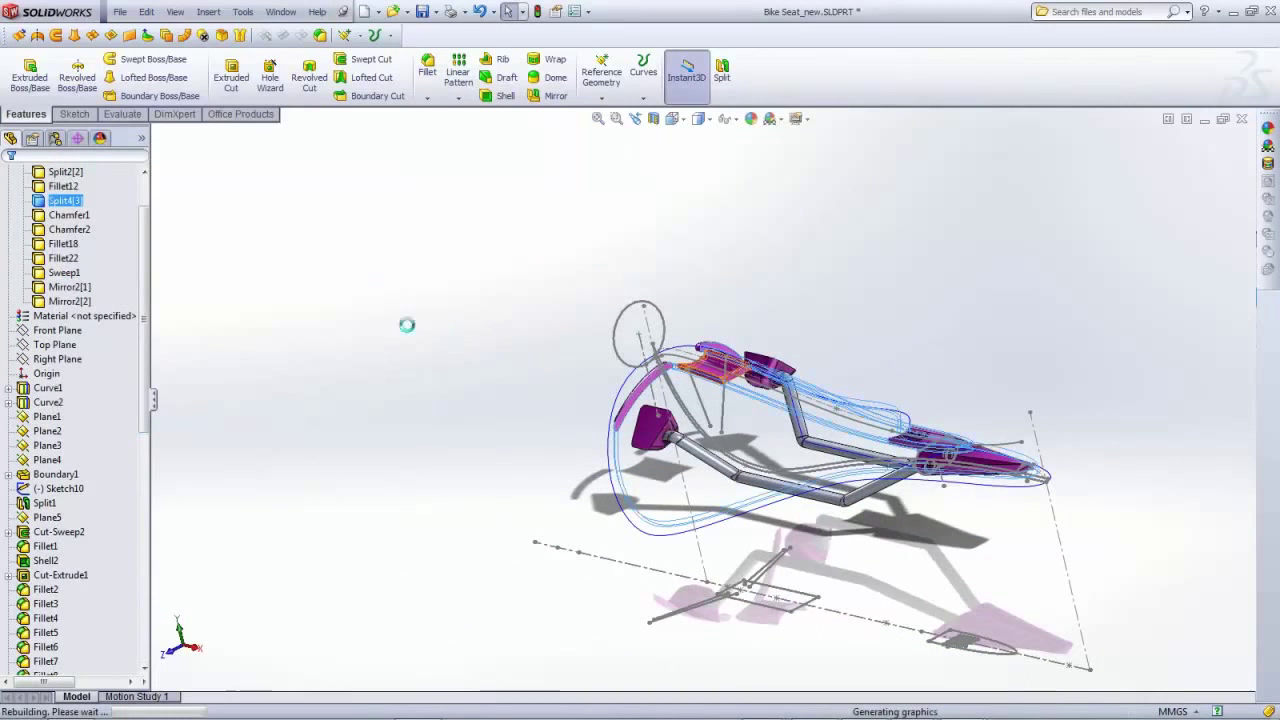
pyautogui.click(279, 306)
pyautogui.moveTo(628, 462); pyautogui.dragTo(522, 346, button='middle')
pyautogui.scroll(-4, 872, 458)
# Hide all sketches and curves in the model view and set the display style to shaded without edges
pyautogui.click(175, 11)
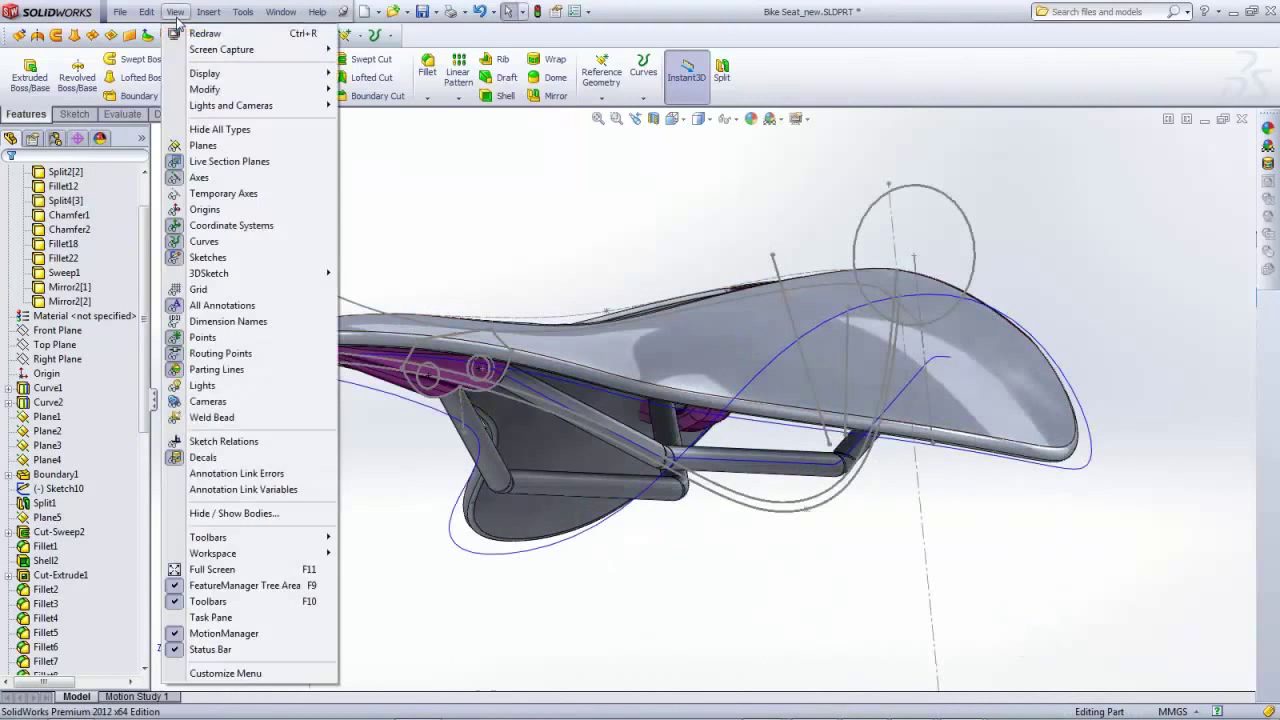
pyautogui.click(195, 256)
pyautogui.click(175, 11)
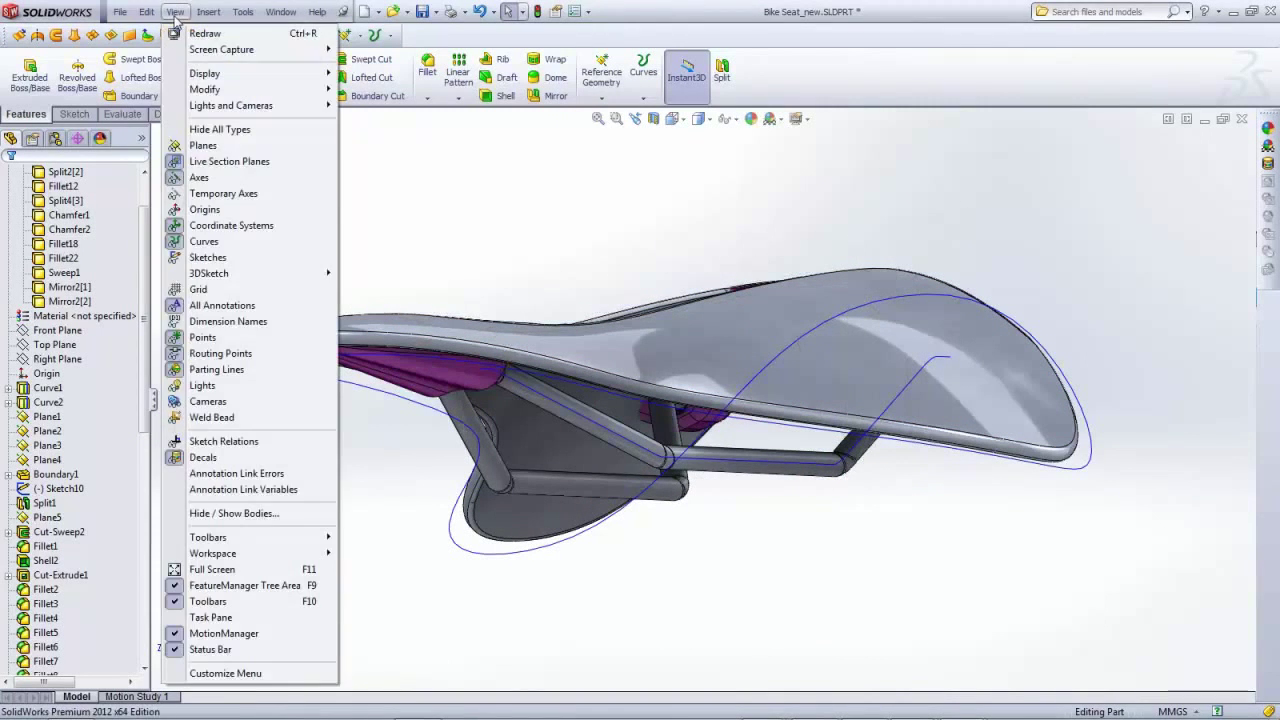
pyautogui.click(197, 242)
pyautogui.moveTo(631, 231); pyautogui.dragTo(611, 264, button='middle')
pyautogui.click(709, 120)
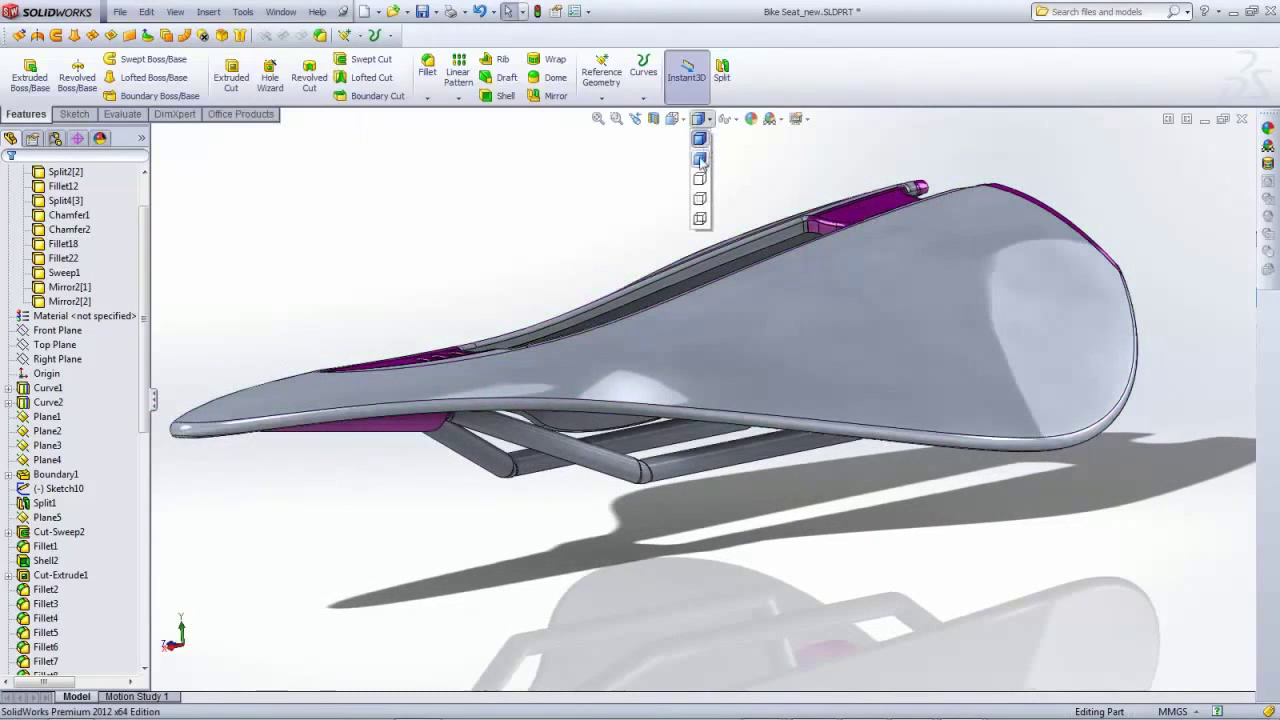
pyautogui.click(702, 162)
# Colour the mirrored and original rail features Mirror2 and Sweep1 grey with RGB 128, 128, 128
pyautogui.moveTo(686, 186)
pyautogui.mouseDown(button='middle')
pyautogui.moveTo(654, 163)
pyautogui.moveTo(700, 220)
pyautogui.moveTo(640, 271)
pyautogui.moveTo(690, 265)
pyautogui.moveTo(823, 314)
pyautogui.moveTo(768, 401)
pyautogui.moveTo(683, 405)
pyautogui.mouseUp(button='middle')
pyautogui.rightClick(681, 400)
pyautogui.click(748, 351)
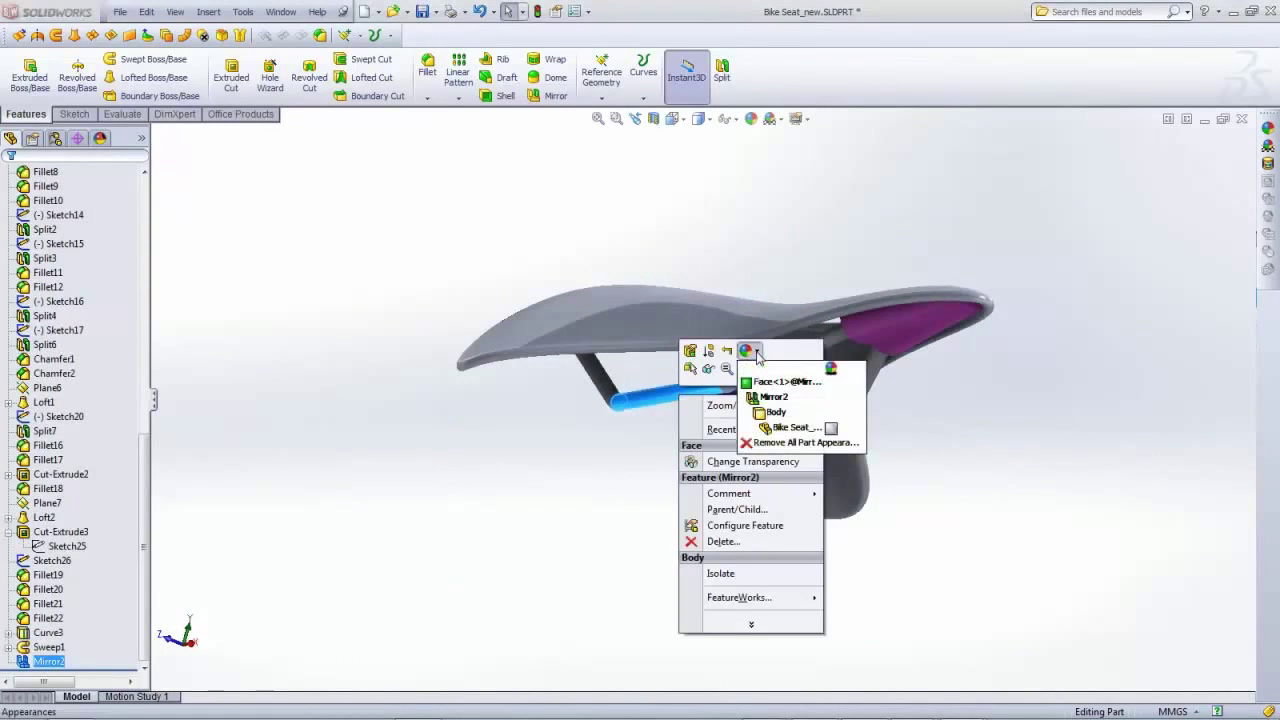
pyautogui.click(773, 397)
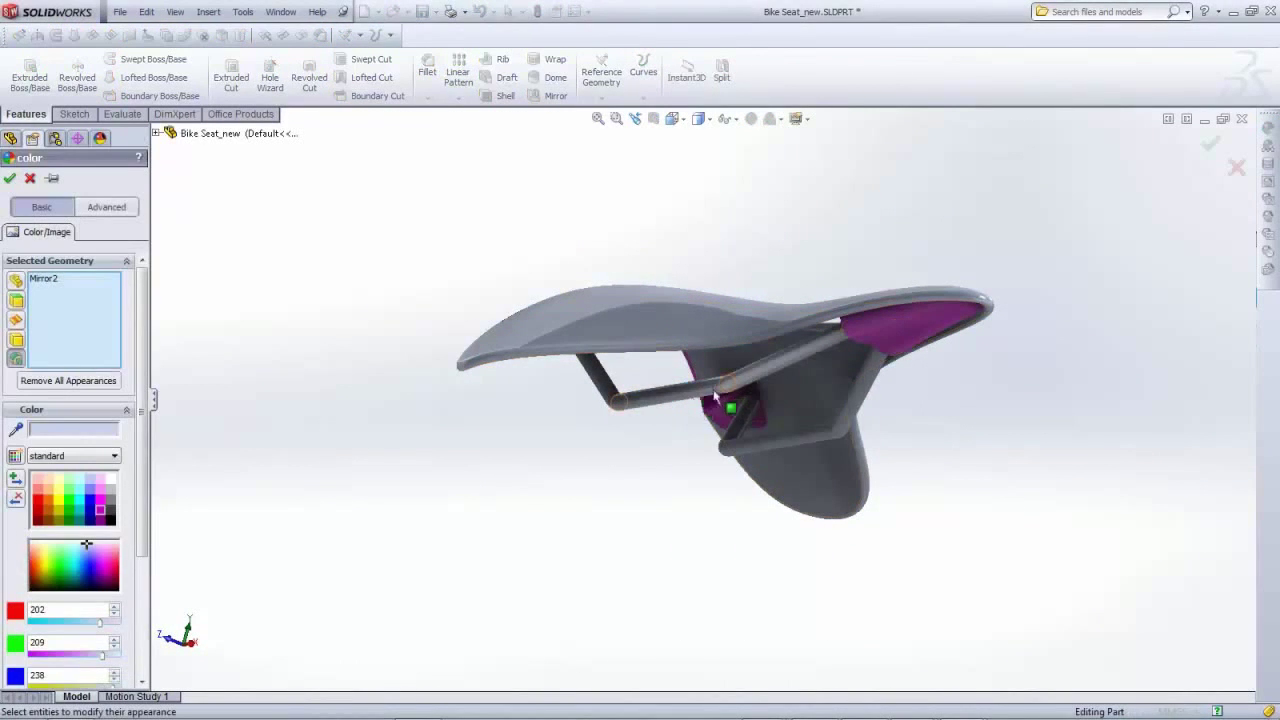
pyautogui.click(111, 510)
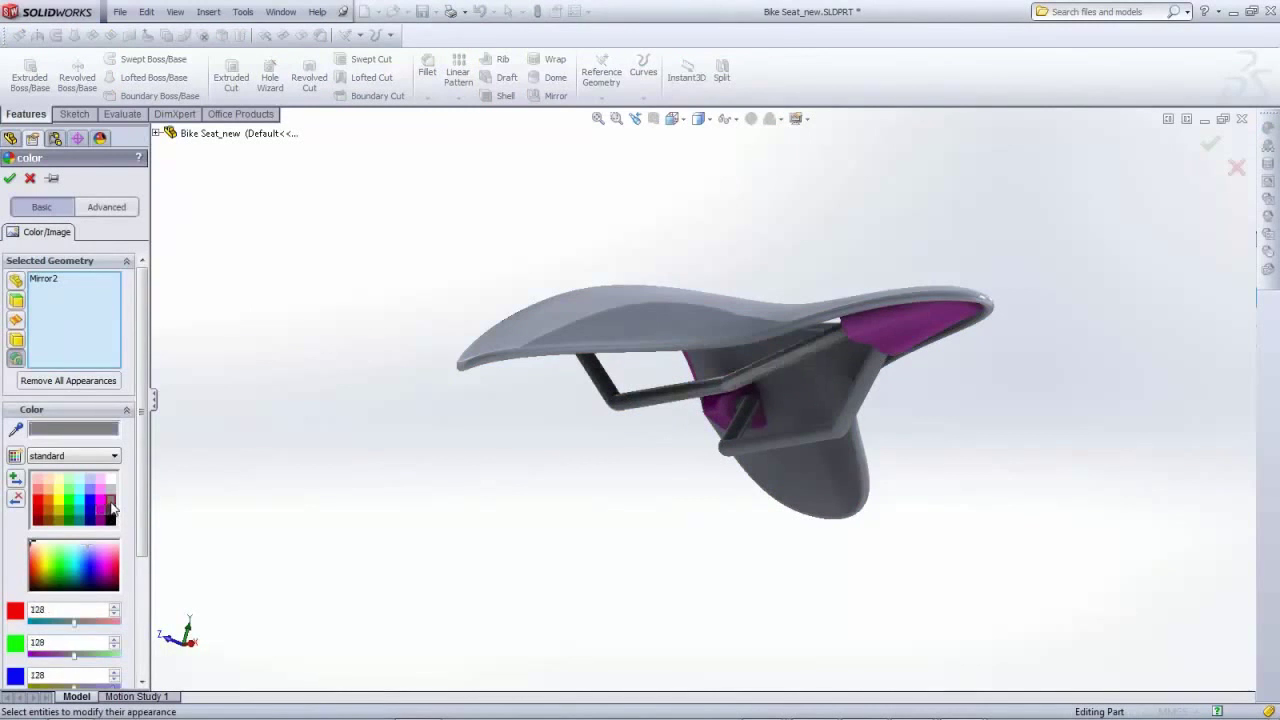
pyautogui.click(784, 443)
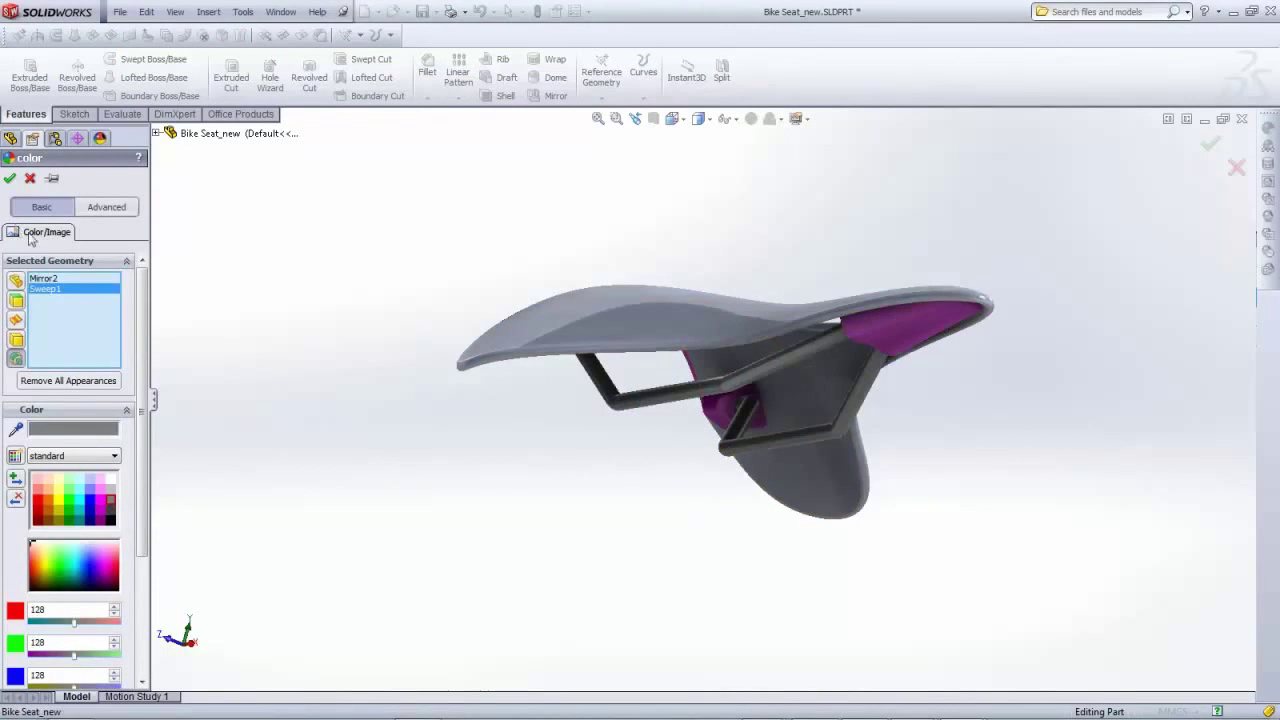
pyautogui.click(12, 179)
# Colour the seat shell body Split4[3] light cyan with RGB 128, 255, 255
pyautogui.rightClick(650, 300)
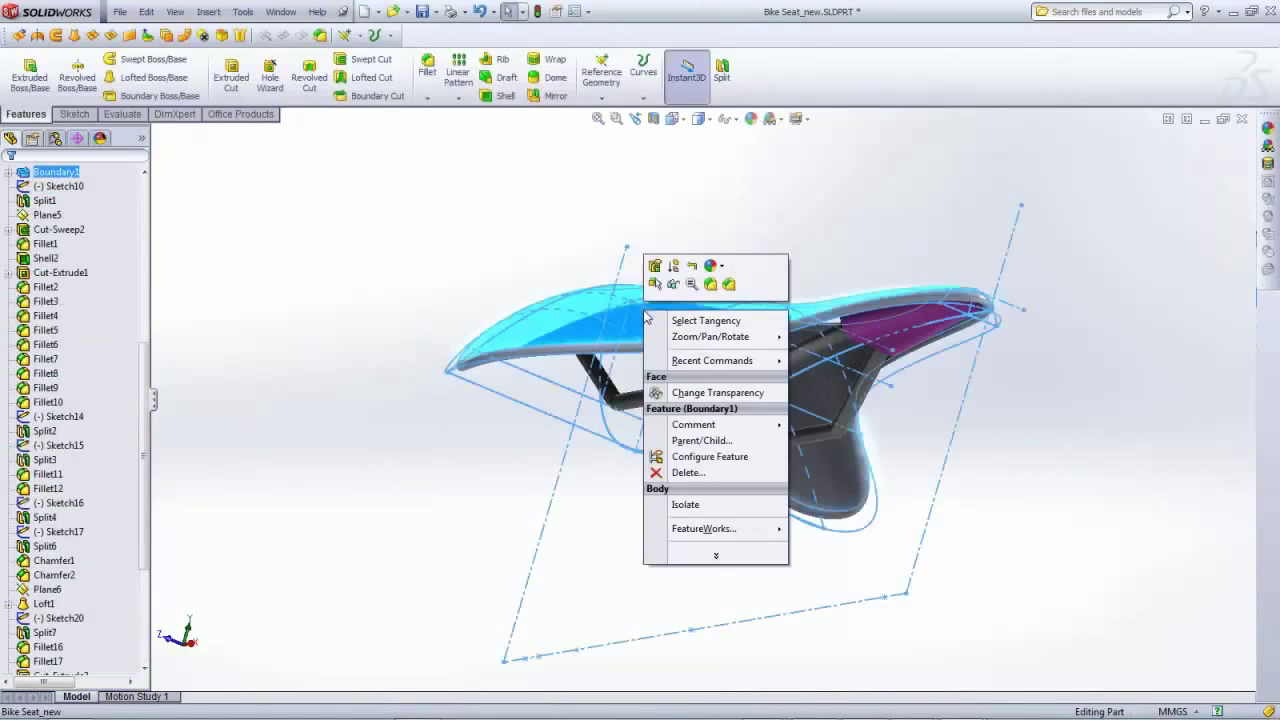
pyautogui.click(721, 266)
pyautogui.click(750, 335)
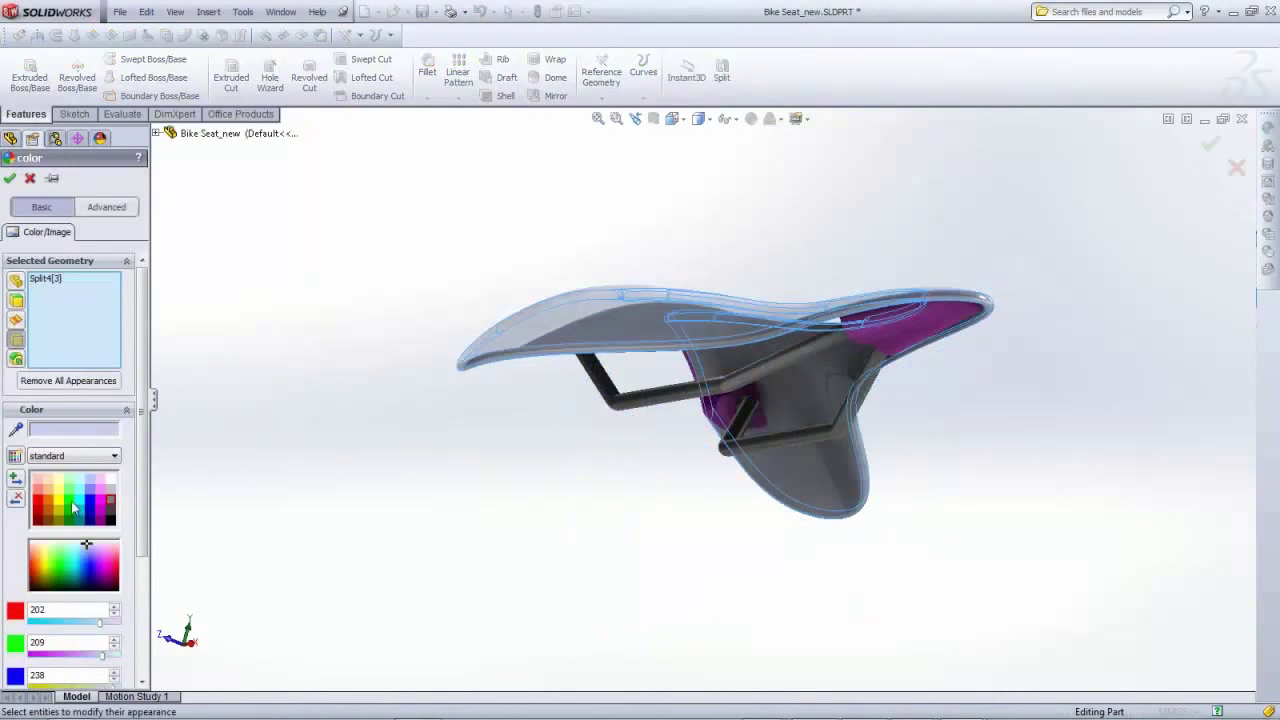
pyautogui.click(46, 494)
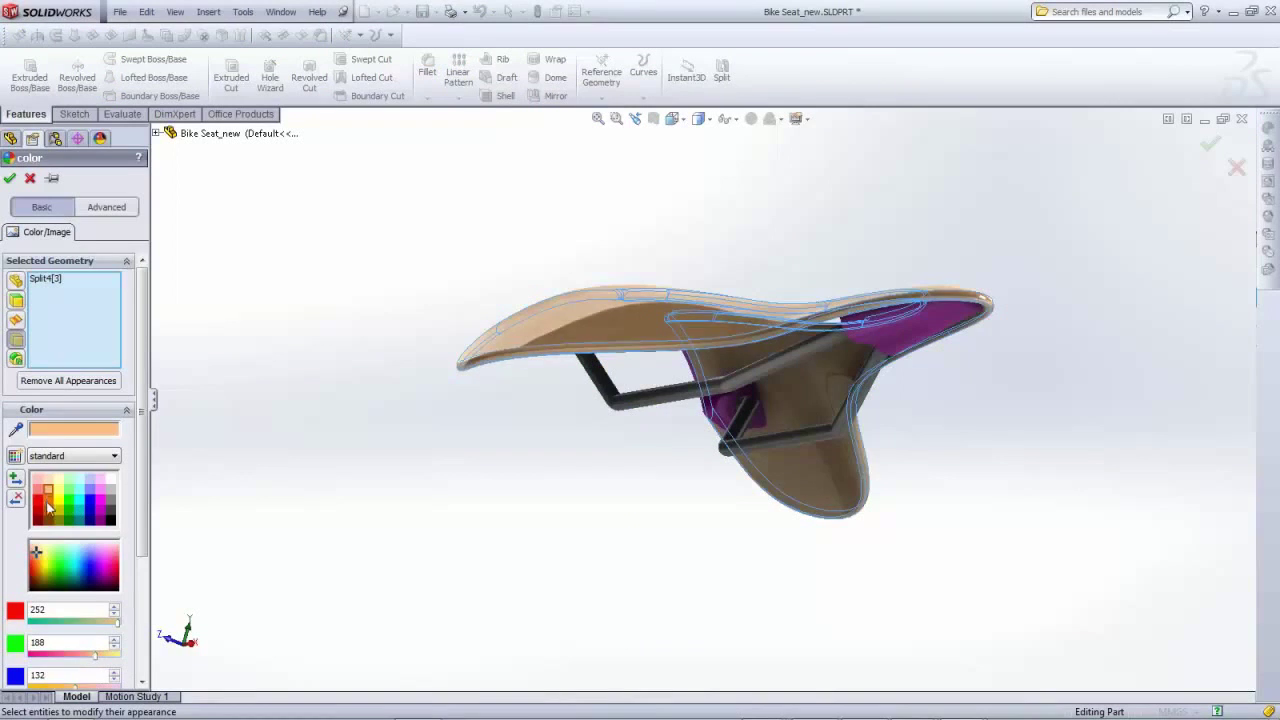
pyautogui.click(47, 507)
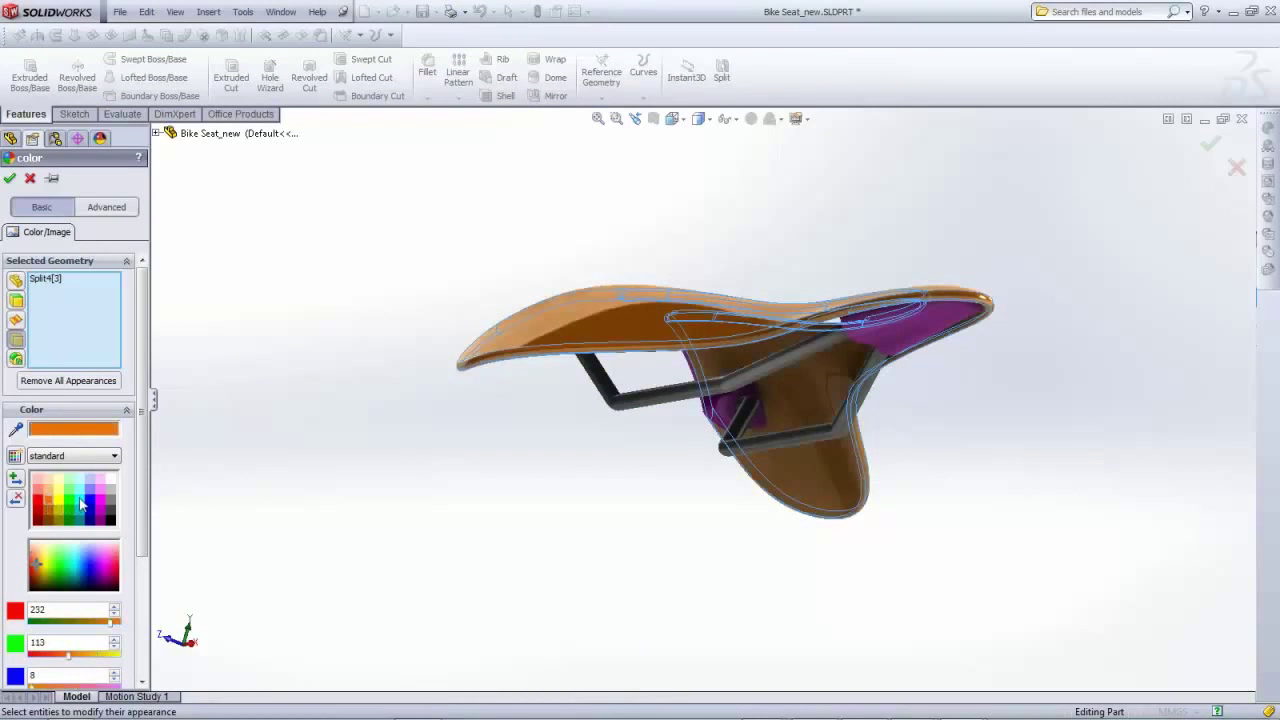
pyautogui.click(81, 492)
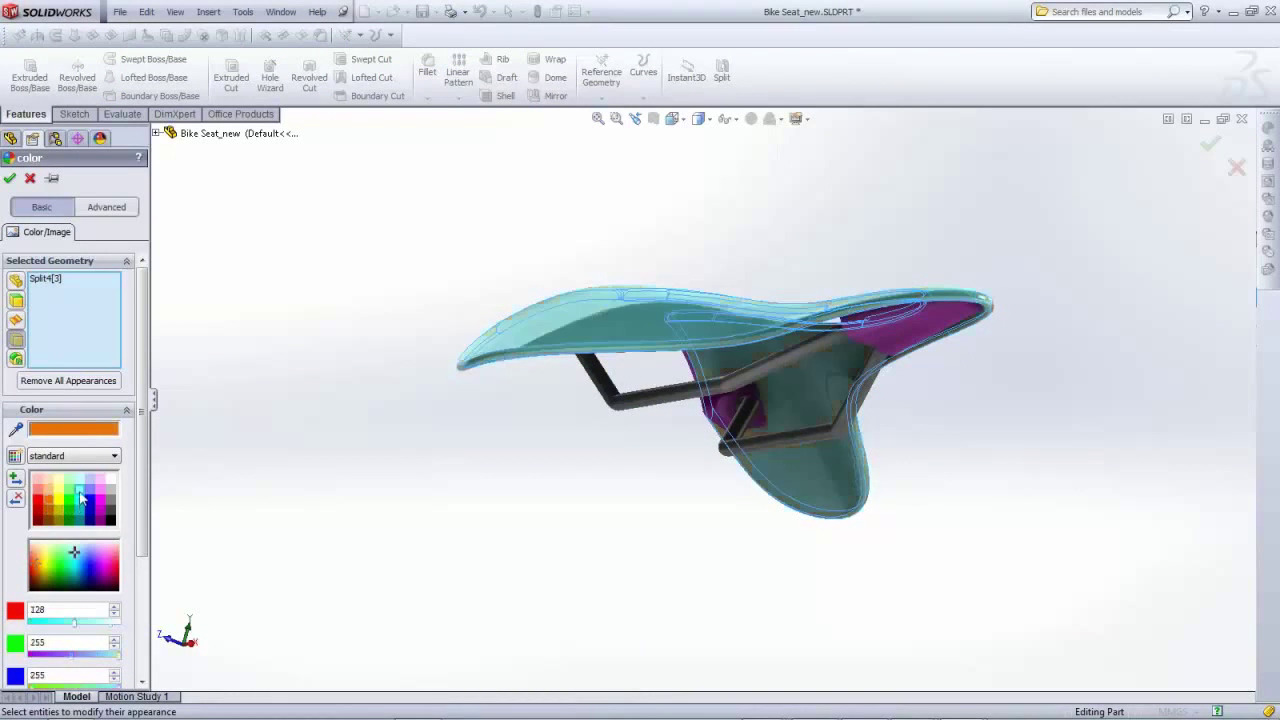
pyautogui.click(10, 179)
pyautogui.moveTo(525, 278); pyautogui.dragTo(368, 290, button='middle')
pyautogui.moveTo(979, 314); pyautogui.dragTo(797, 436, button='middle')
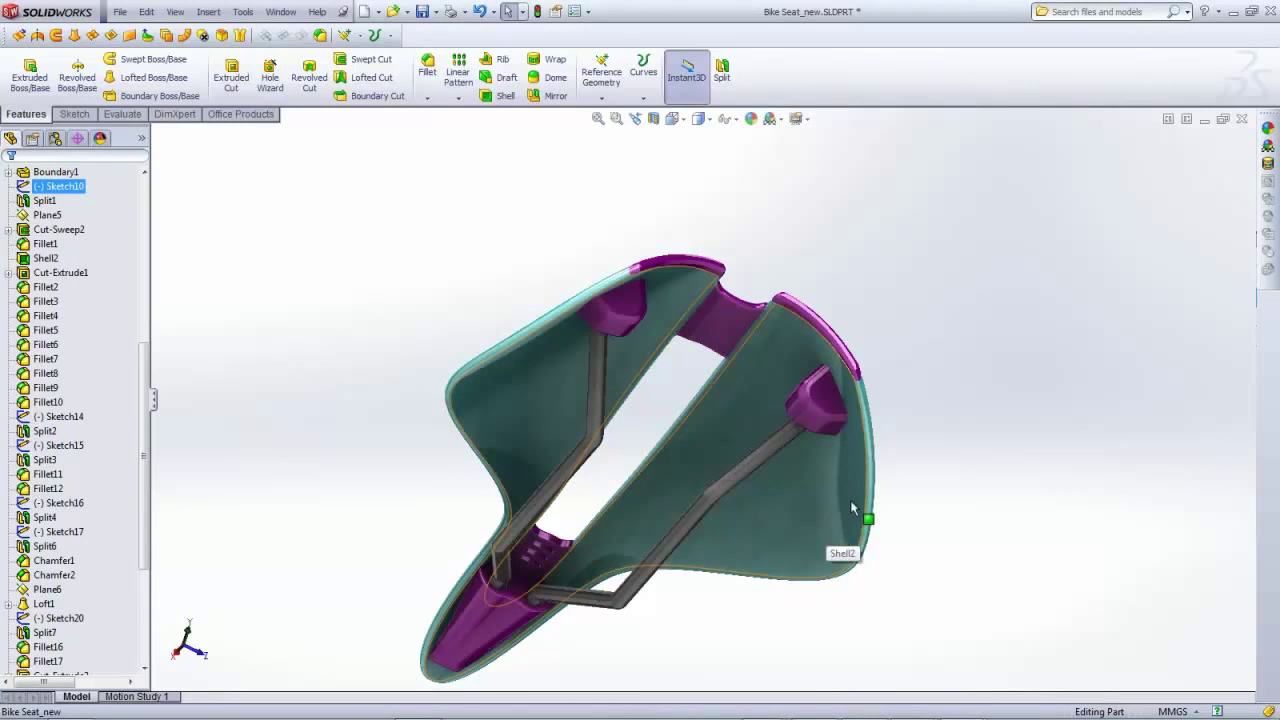
pyautogui.click(752, 417)
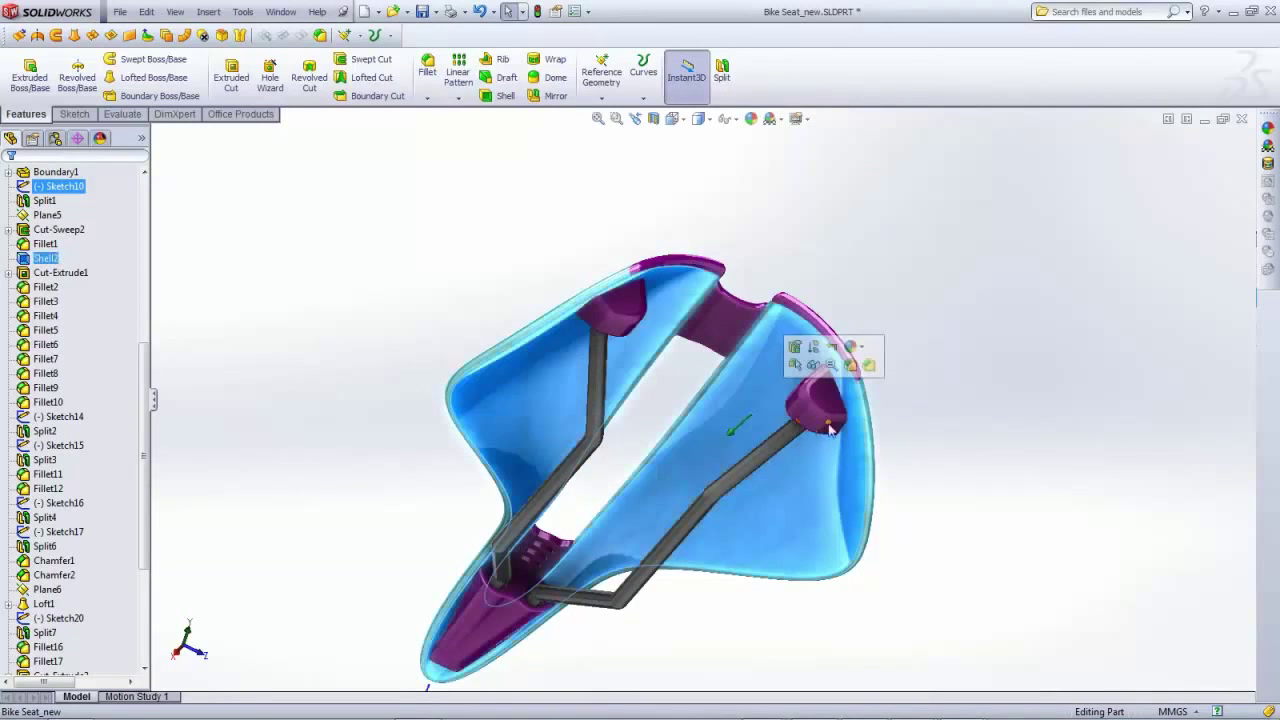
pyautogui.click(306, 327)
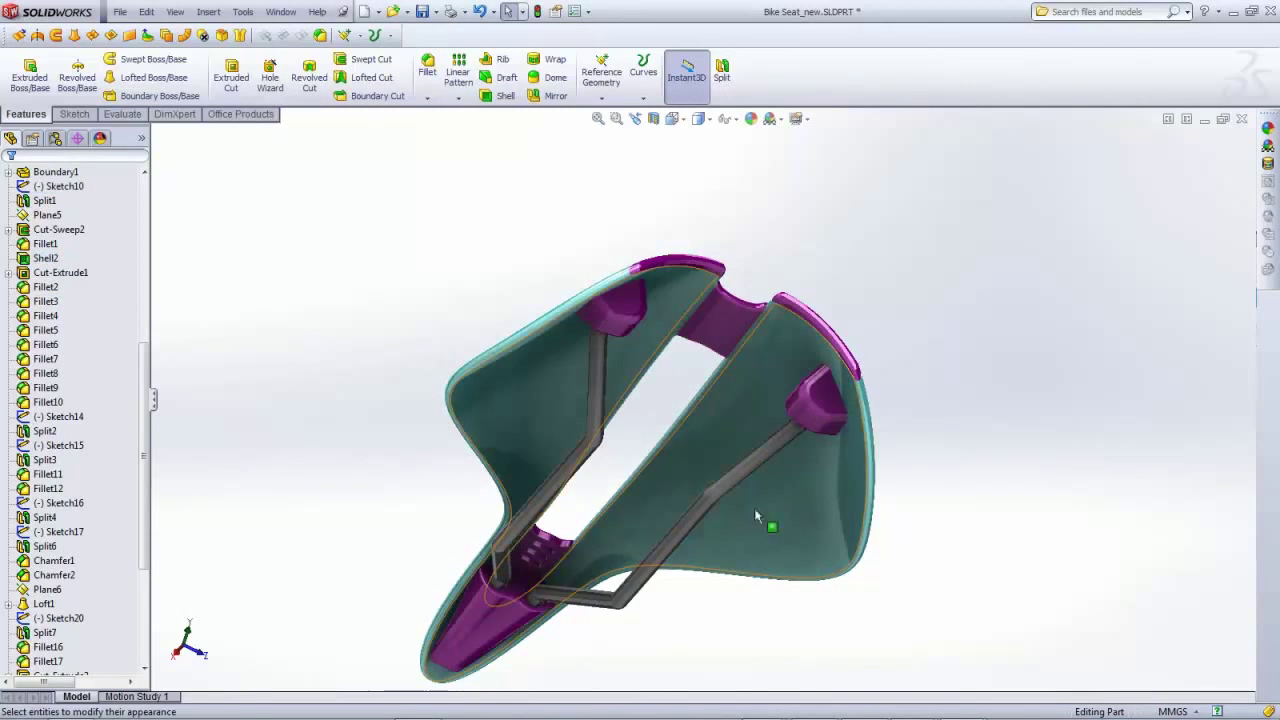
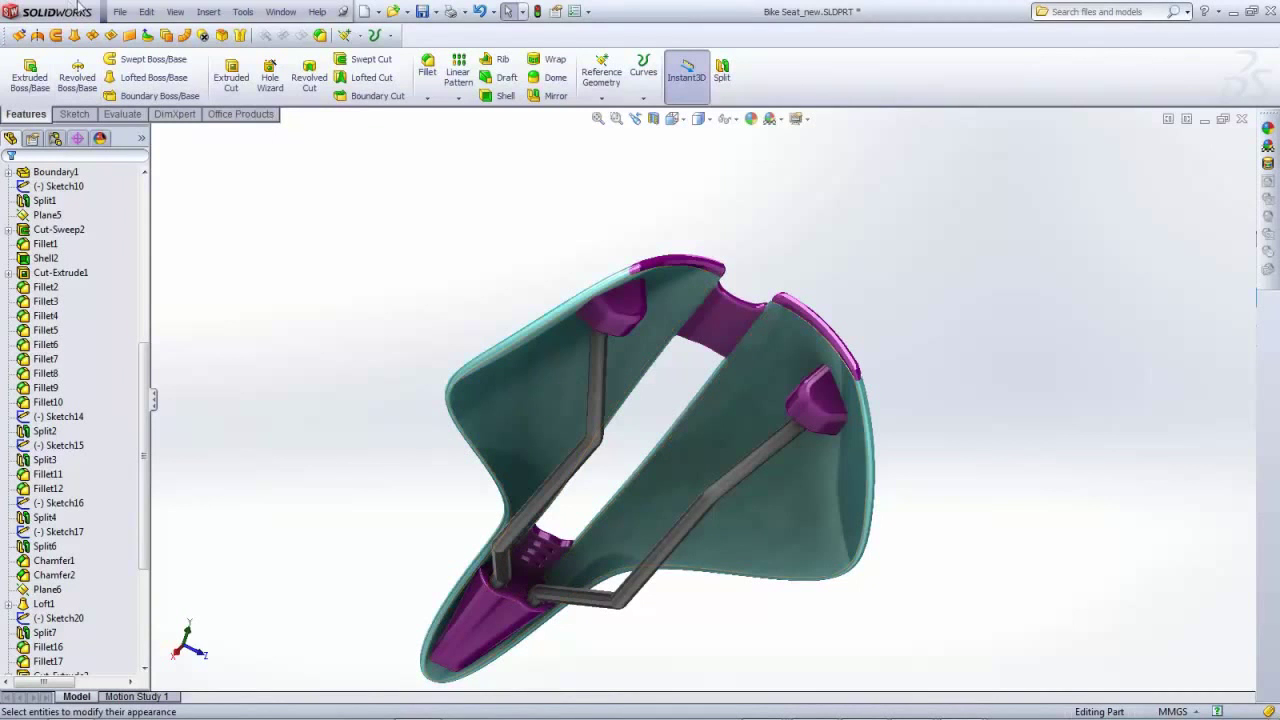
# Save the bike seat part under its existing file name
pyautogui.click(120, 12)
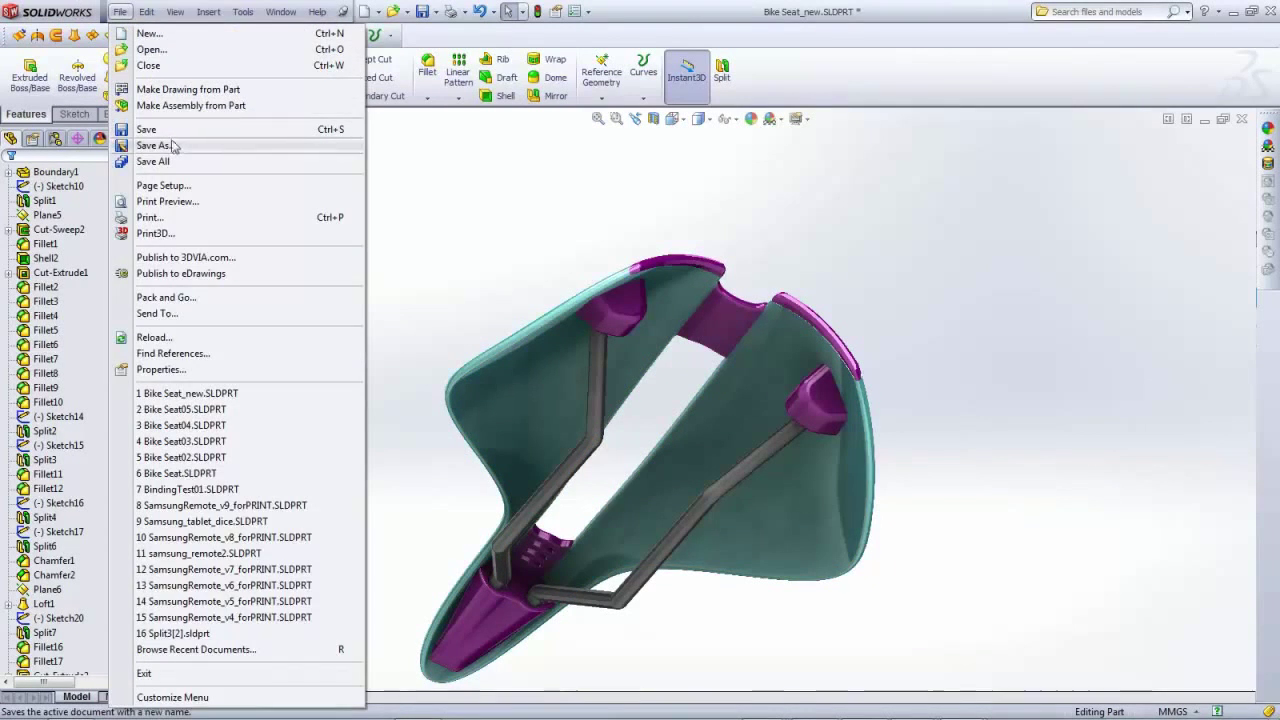
pyautogui.click(168, 134)
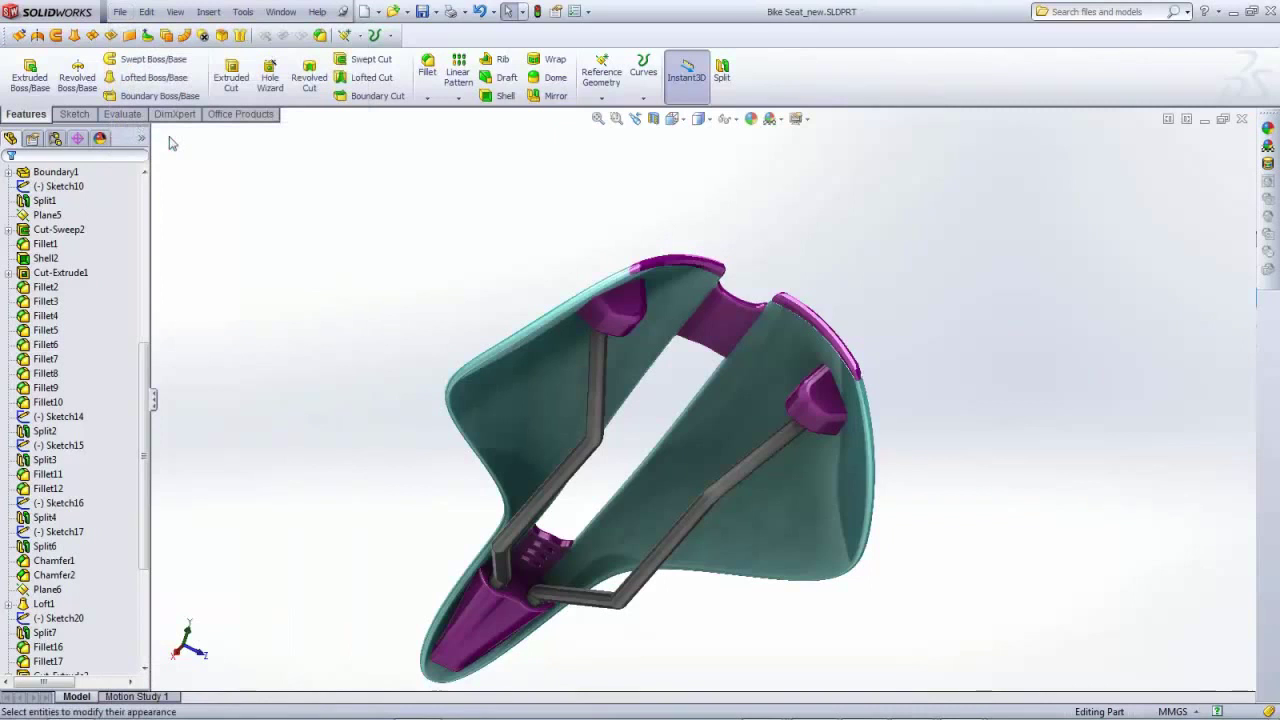
# Save the part as a new file named Bike Seat_uNDERBODY.SLDPRT in the same folder
pyautogui.click(119, 14)
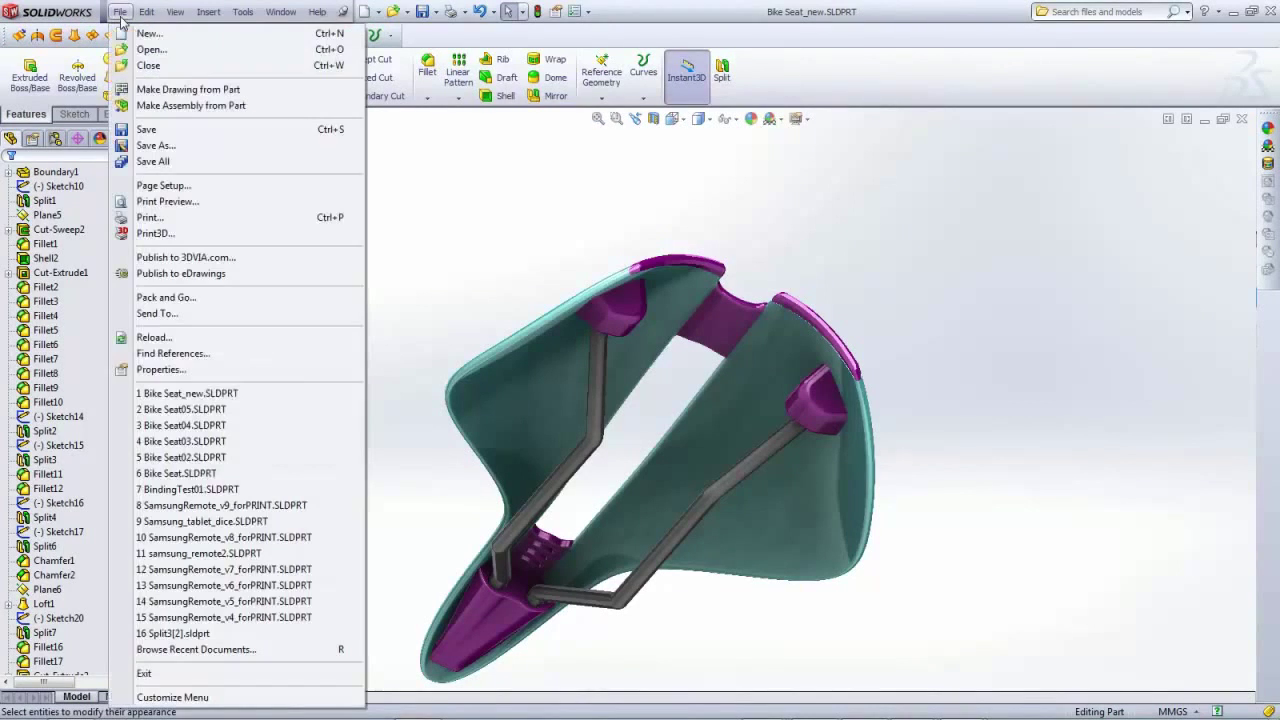
pyautogui.click(175, 147)
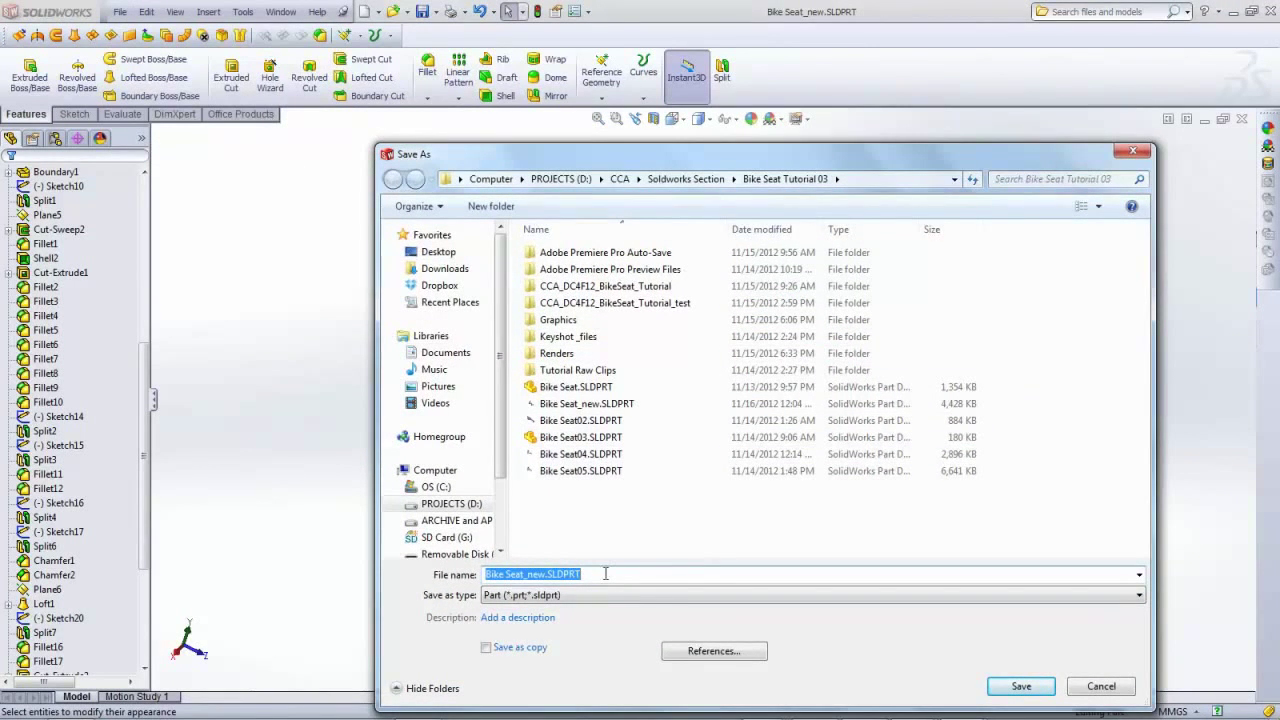
pyautogui.click(545, 574)
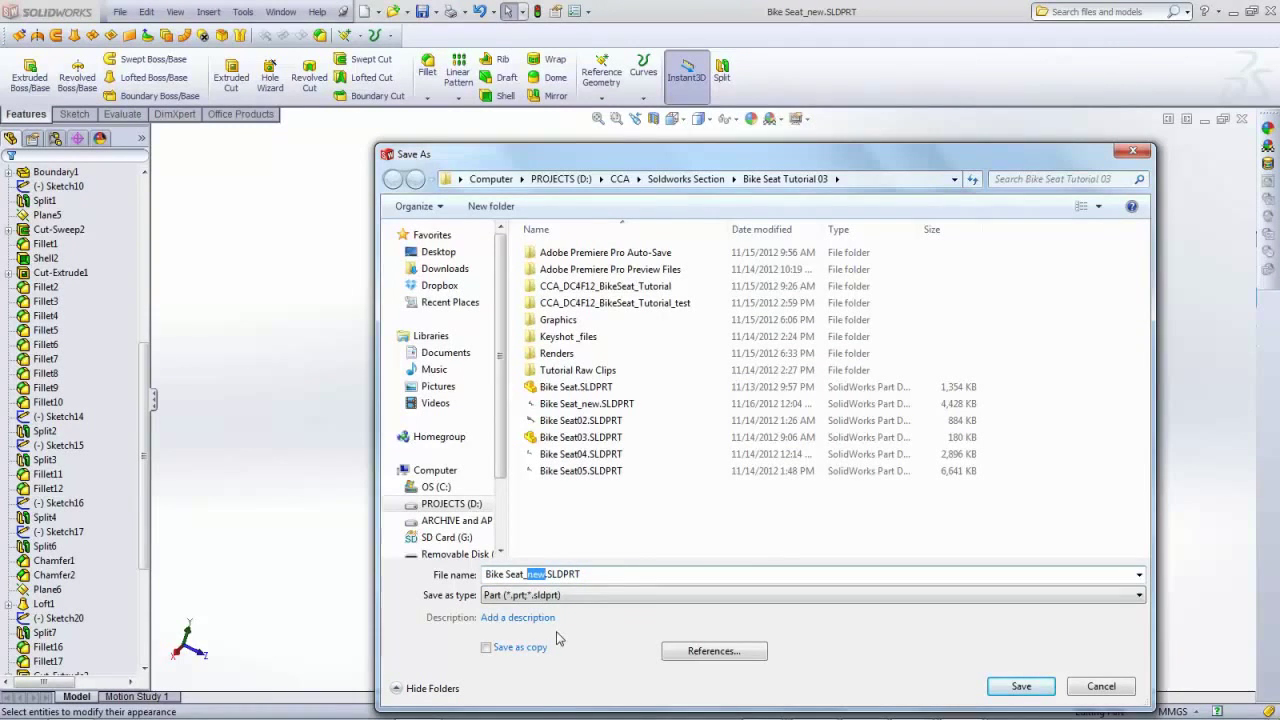
pyautogui.write('uNDERBODY')
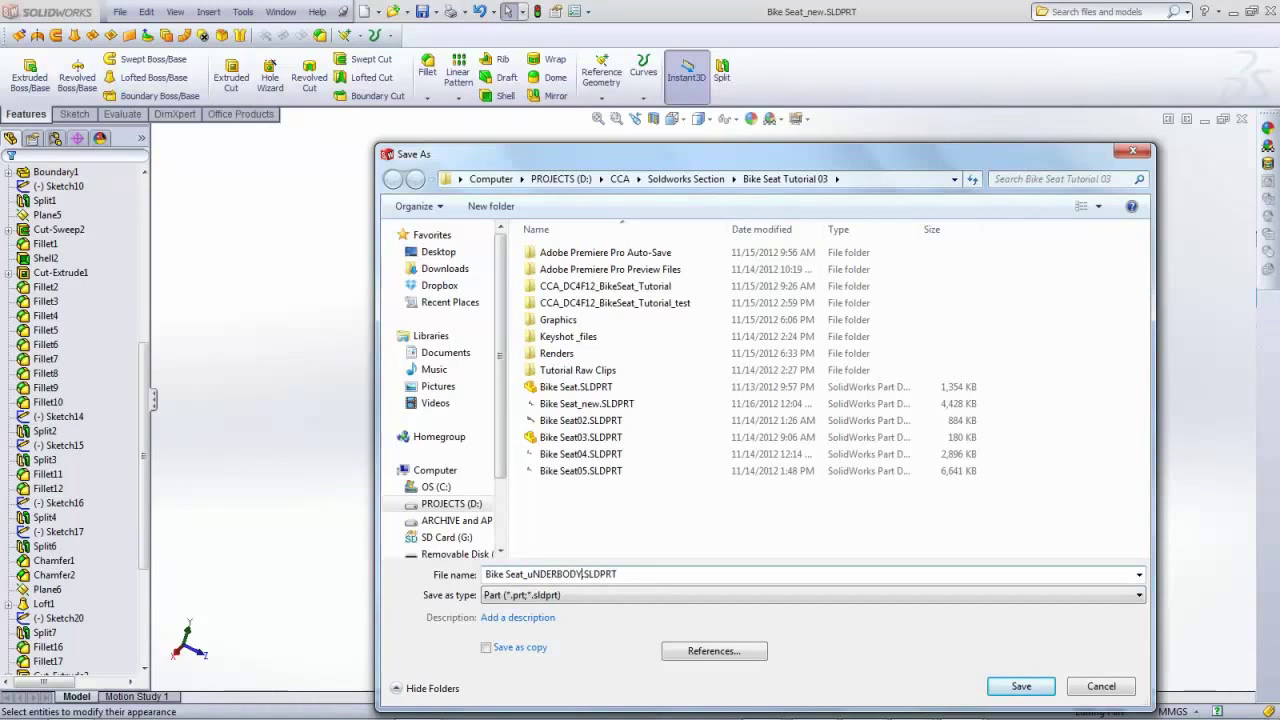
pyautogui.click(1022, 687)
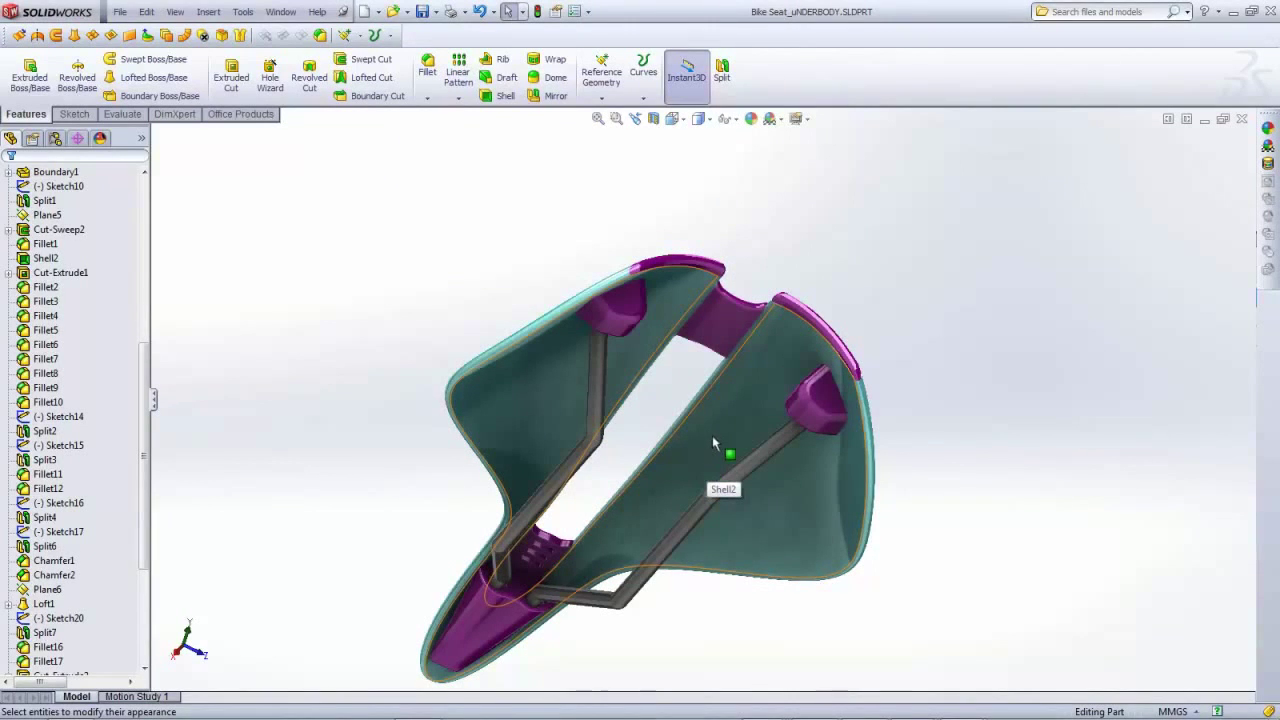
# Start a surface extrusion from the underside face of the seat shell with a blind depth of 2 mm, directed away from the shell
pyautogui.click(18, 37)
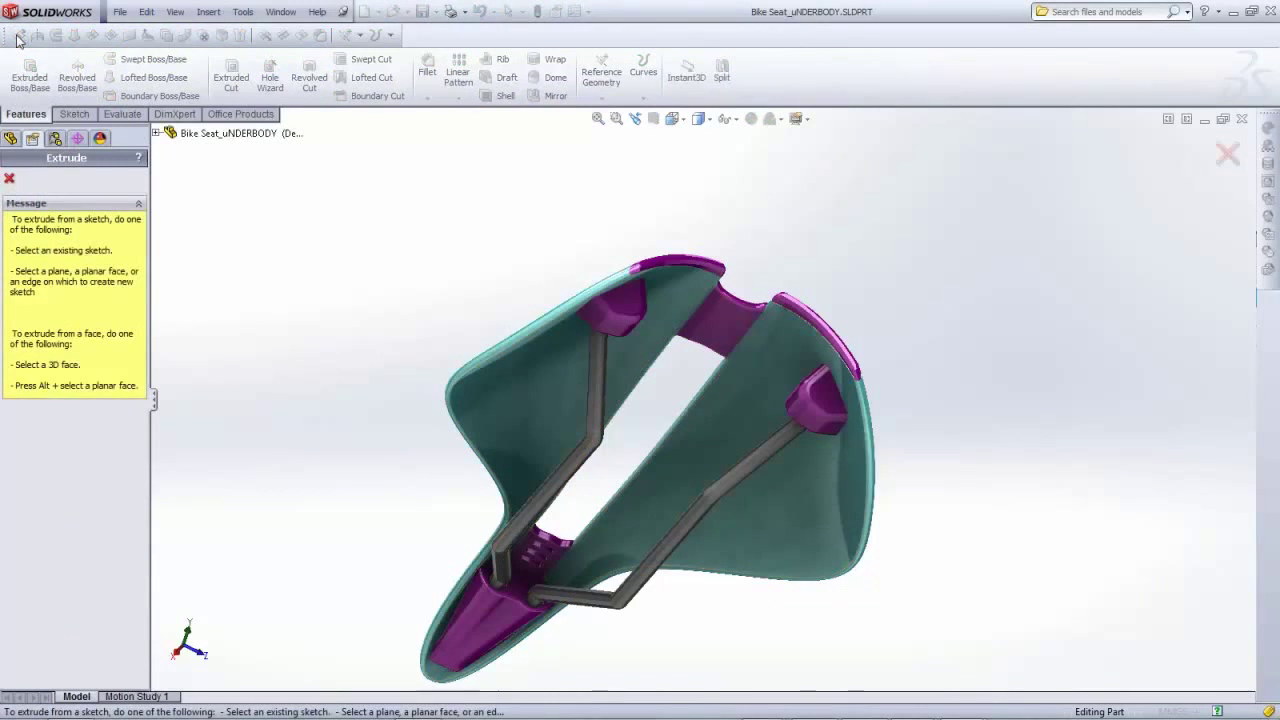
pyautogui.click(548, 405)
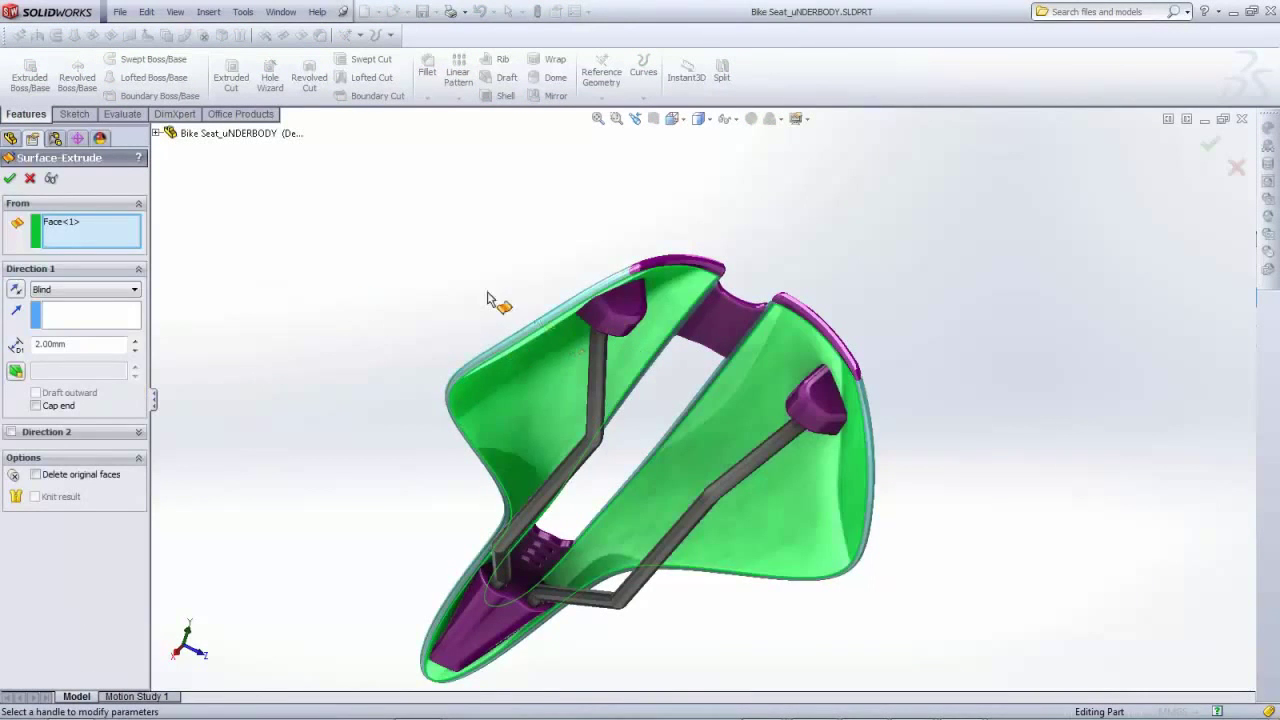
pyautogui.moveTo(491, 297); pyautogui.dragTo(646, 400, button='middle')
pyautogui.scroll(-3, 686, 300)
pyautogui.scroll(-2, 686, 298)
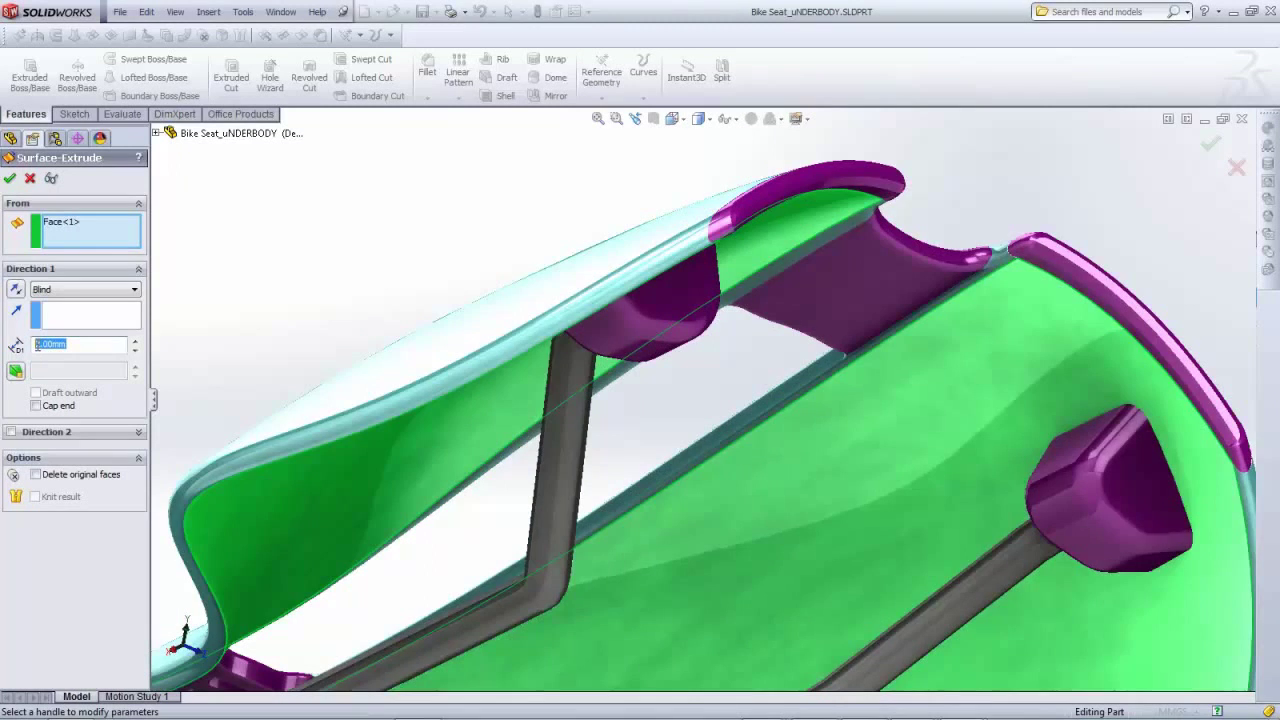
pyautogui.scroll(5, 228, 451)
pyautogui.moveTo(463, 572); pyautogui.dragTo(471, 606, button='middle')
pyautogui.scroll(-5, 352, 530)
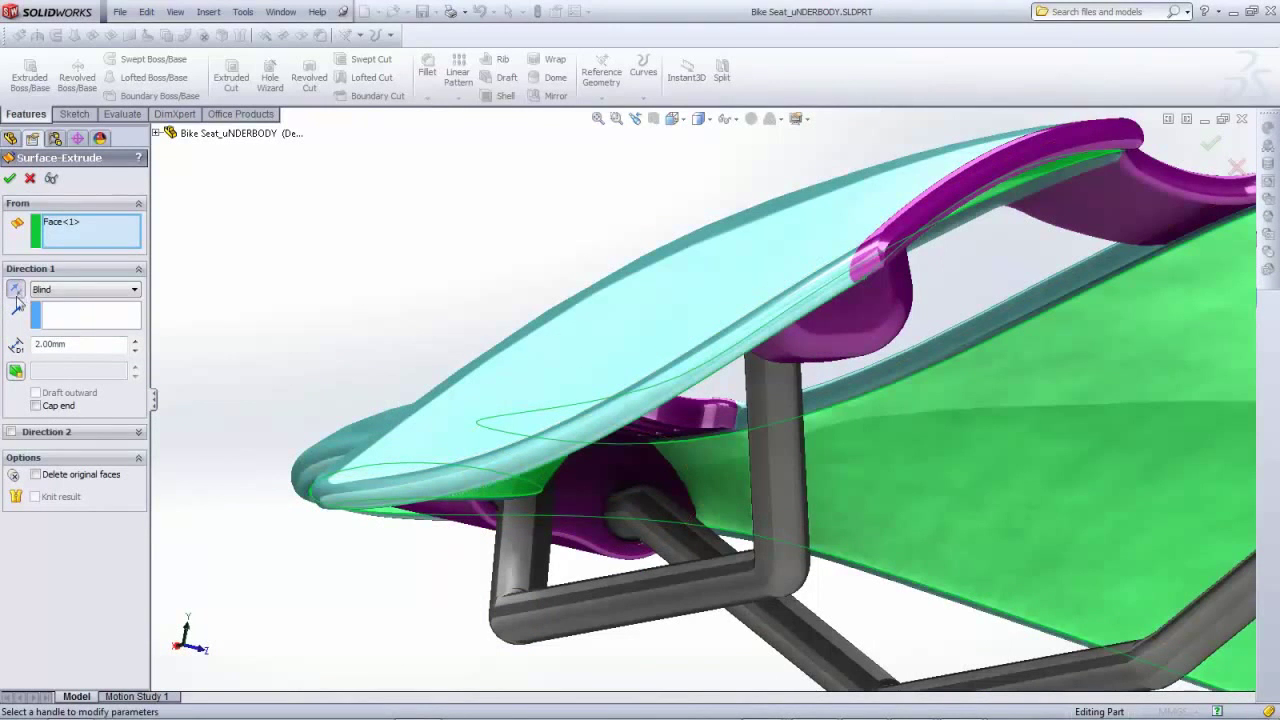
pyautogui.moveTo(191, 346); pyautogui.dragTo(480, 400, button='middle')
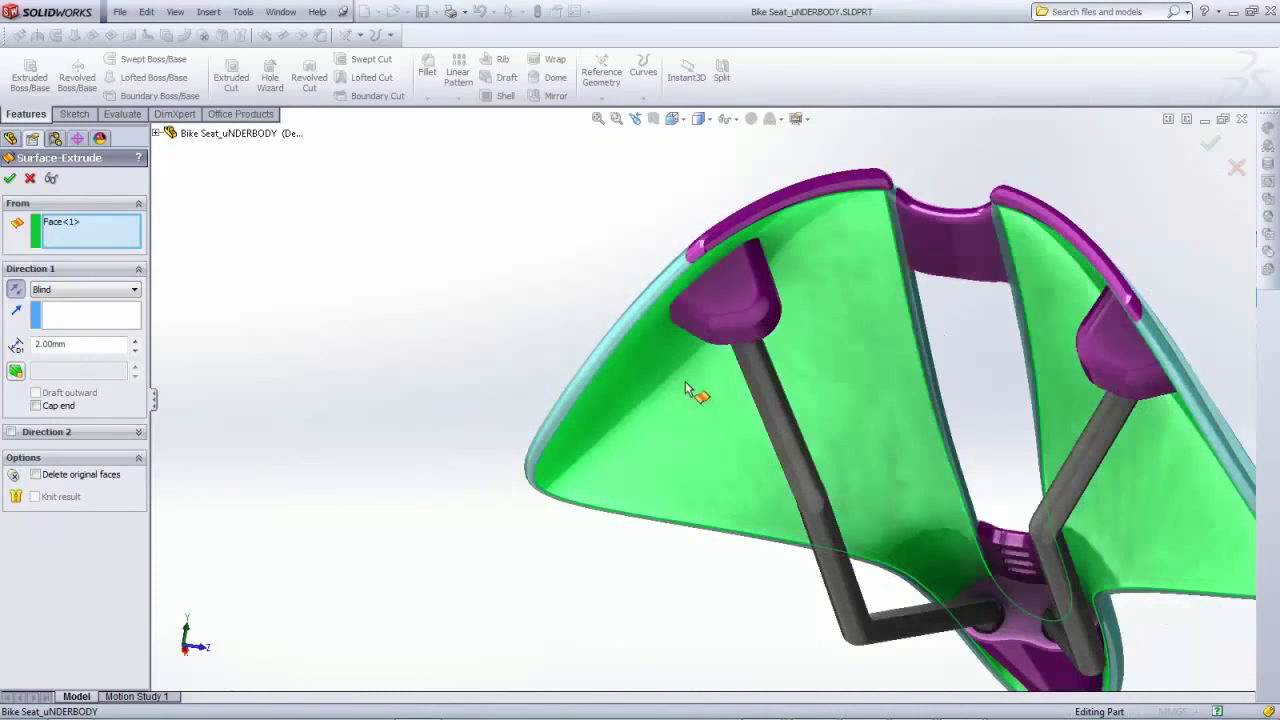
pyautogui.moveTo(688, 386); pyautogui.dragTo(438, 392, button='middle')
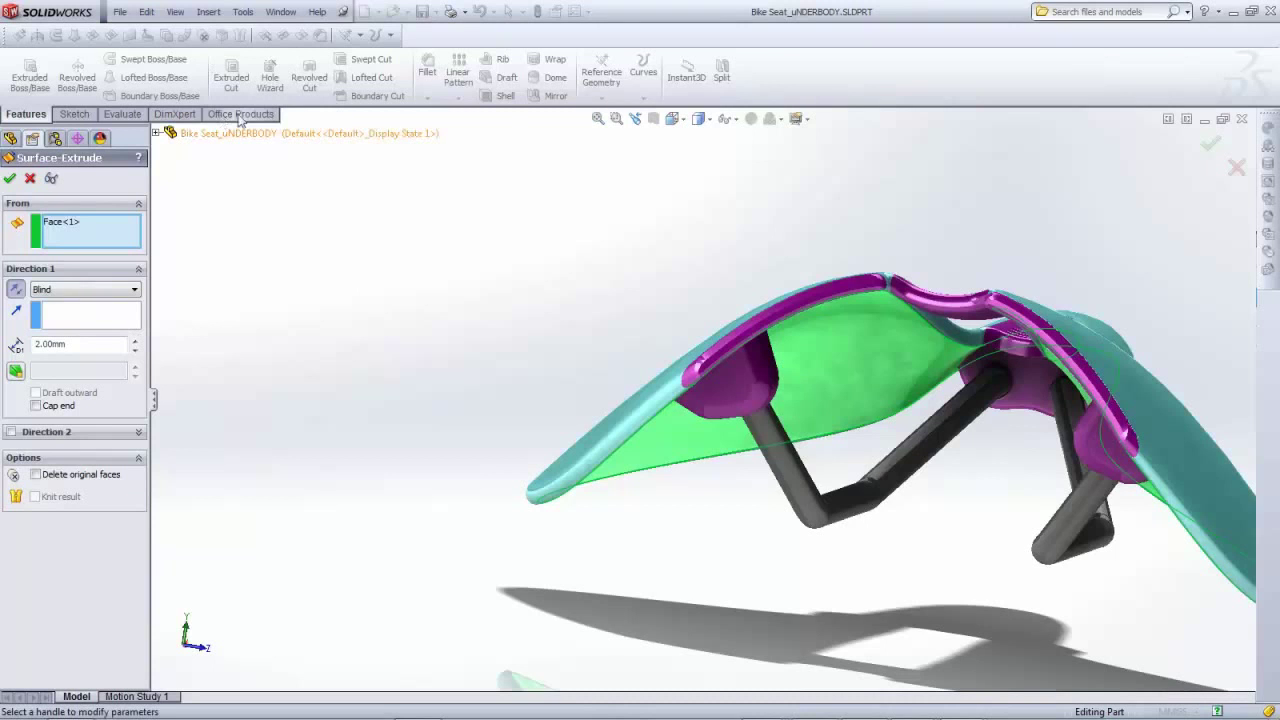
# Show the sketches and set the extrusion direction along the vertical centreline of the Main Side Bottom sketch
pyautogui.click(175, 12)
pyautogui.click(220, 258)
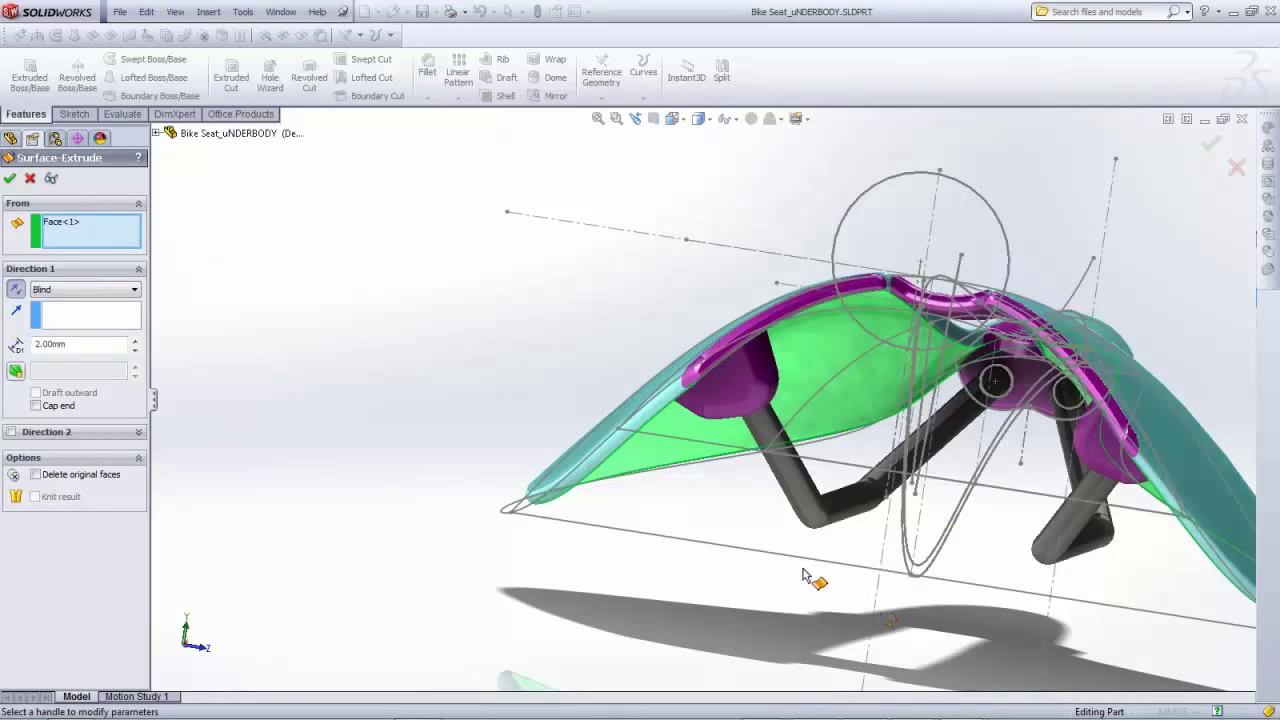
pyautogui.click(108, 322)
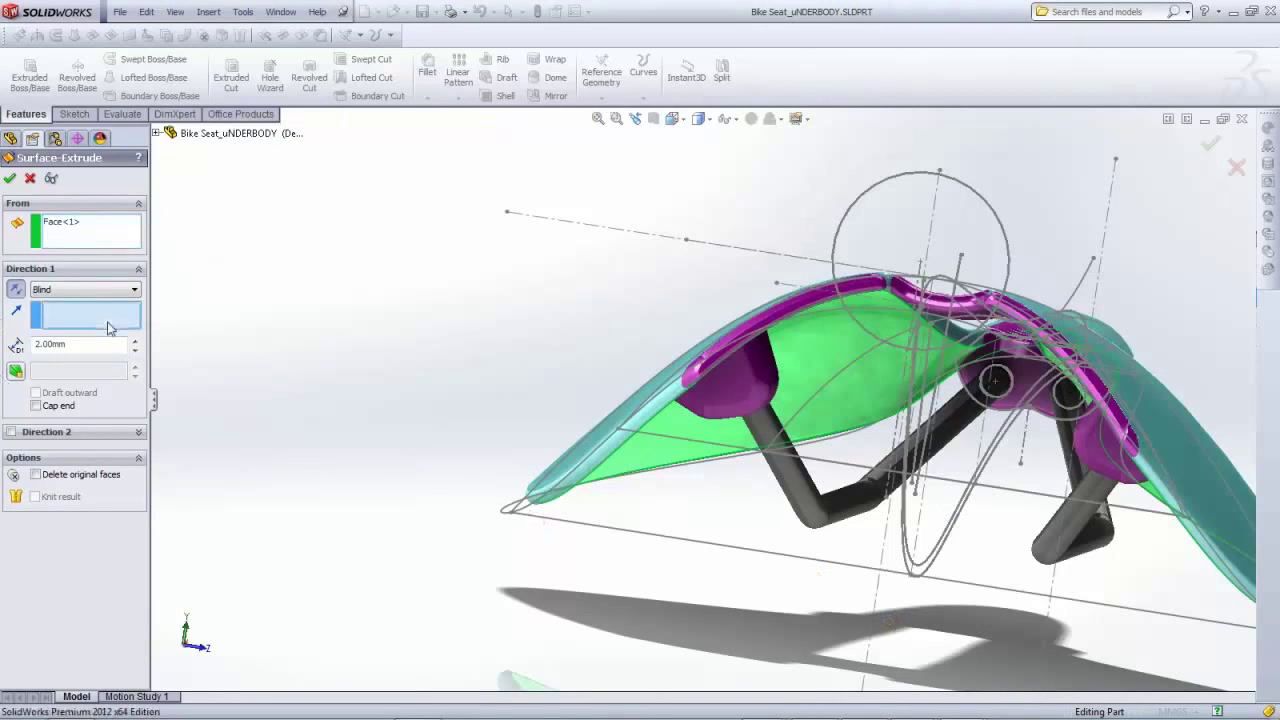
pyautogui.click(877, 612)
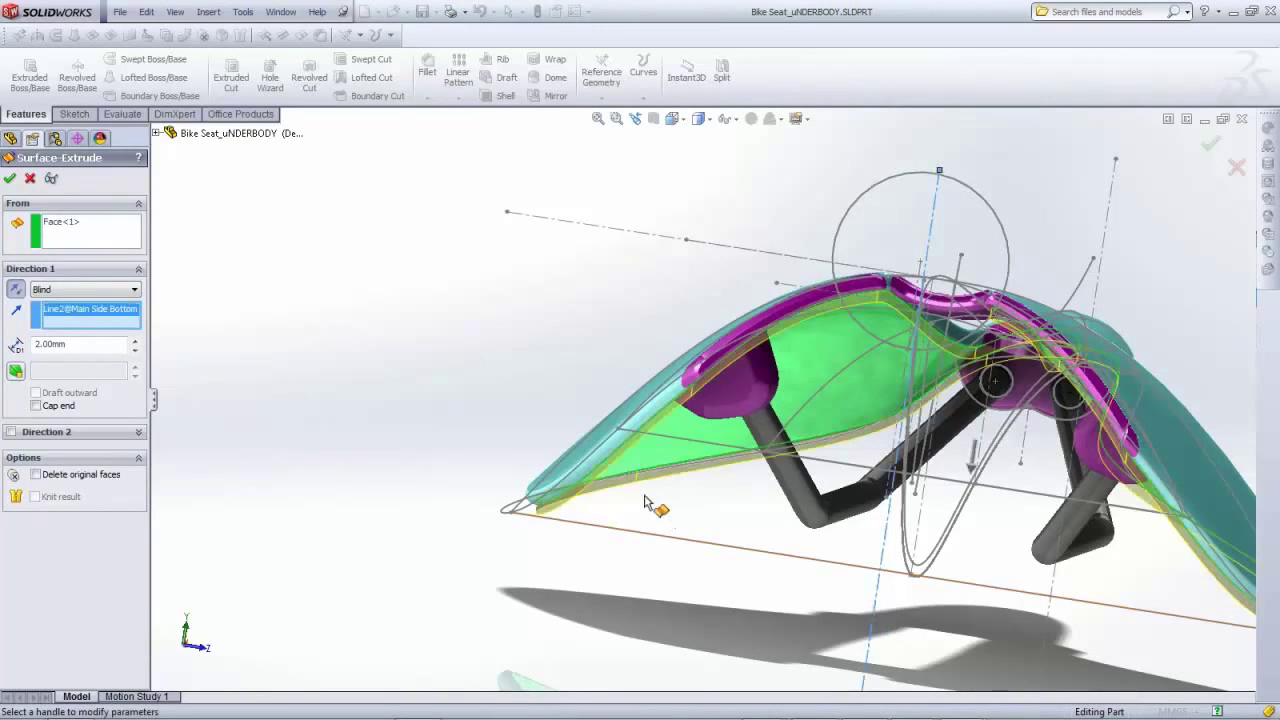
# Cap the end of the underbody surface extrusion, check its preview from several sides and create it
pyautogui.moveTo(652, 503); pyautogui.dragTo(622, 430, button='middle')
pyautogui.scroll(5, 686, 397)
pyautogui.scroll(3, 622, 430)
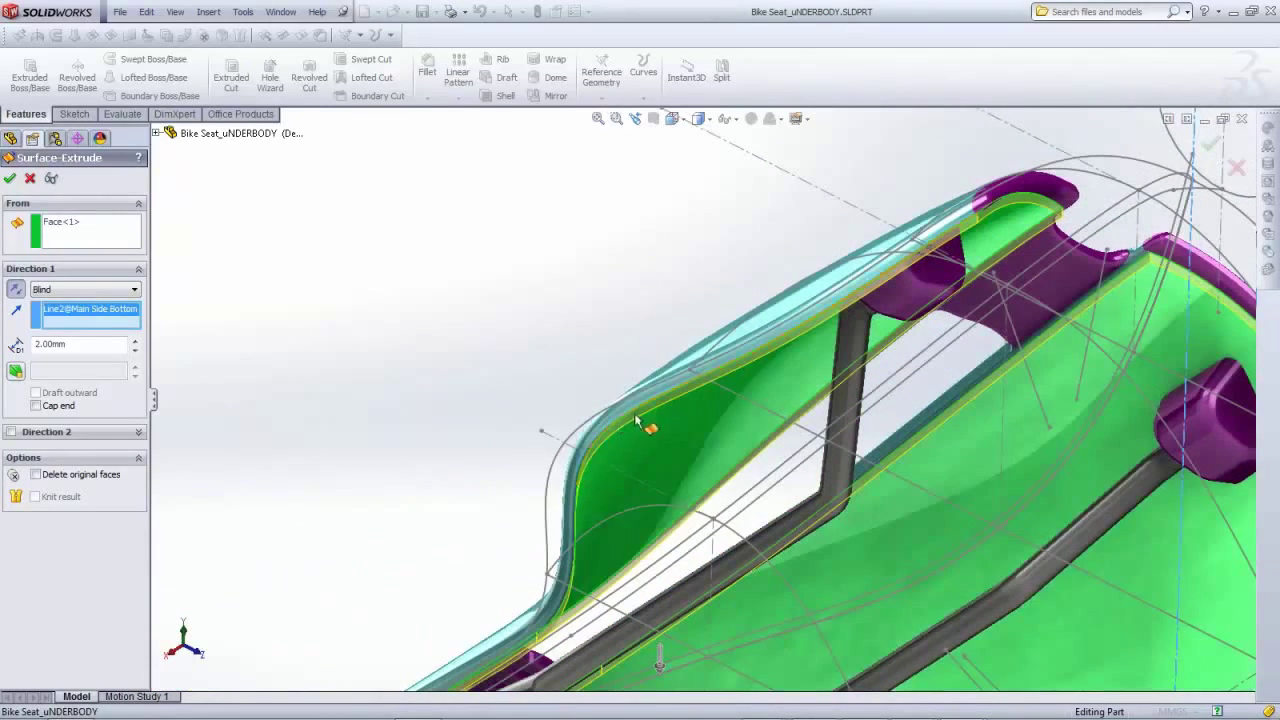
pyautogui.click(36, 406)
pyautogui.scroll(-3, 625, 408)
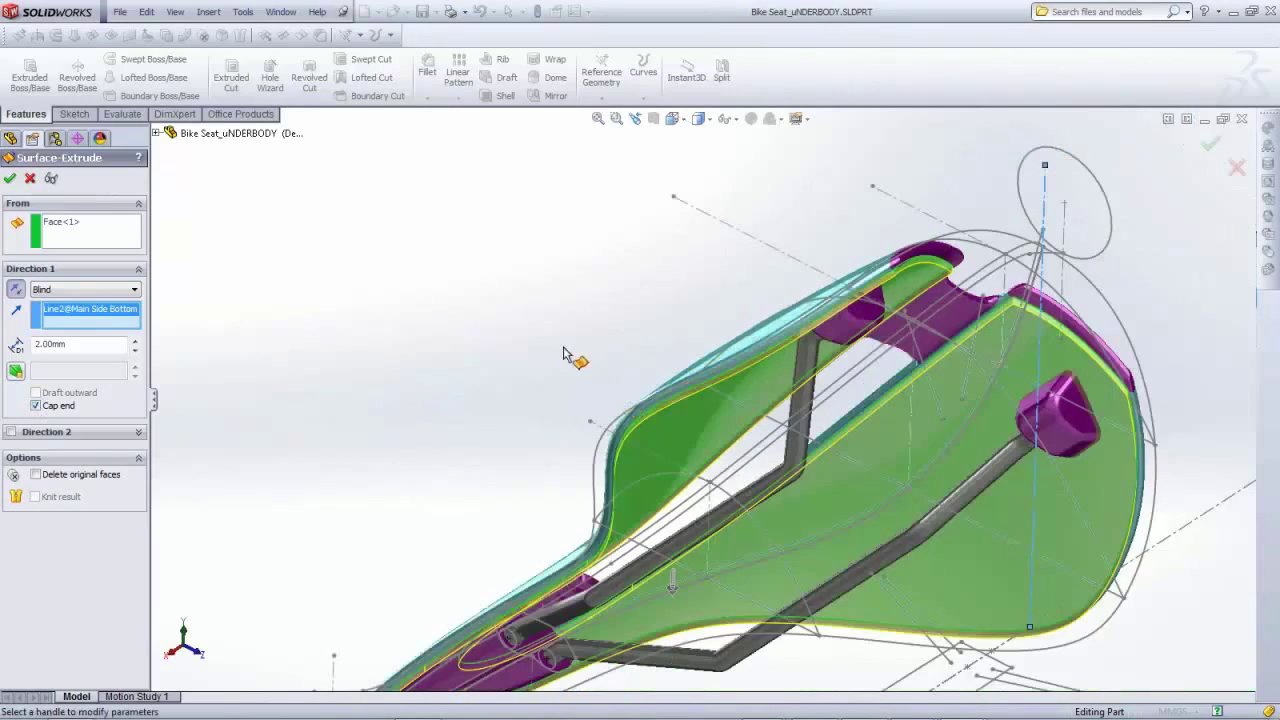
pyautogui.moveTo(564, 354); pyautogui.dragTo(537, 390, button='middle')
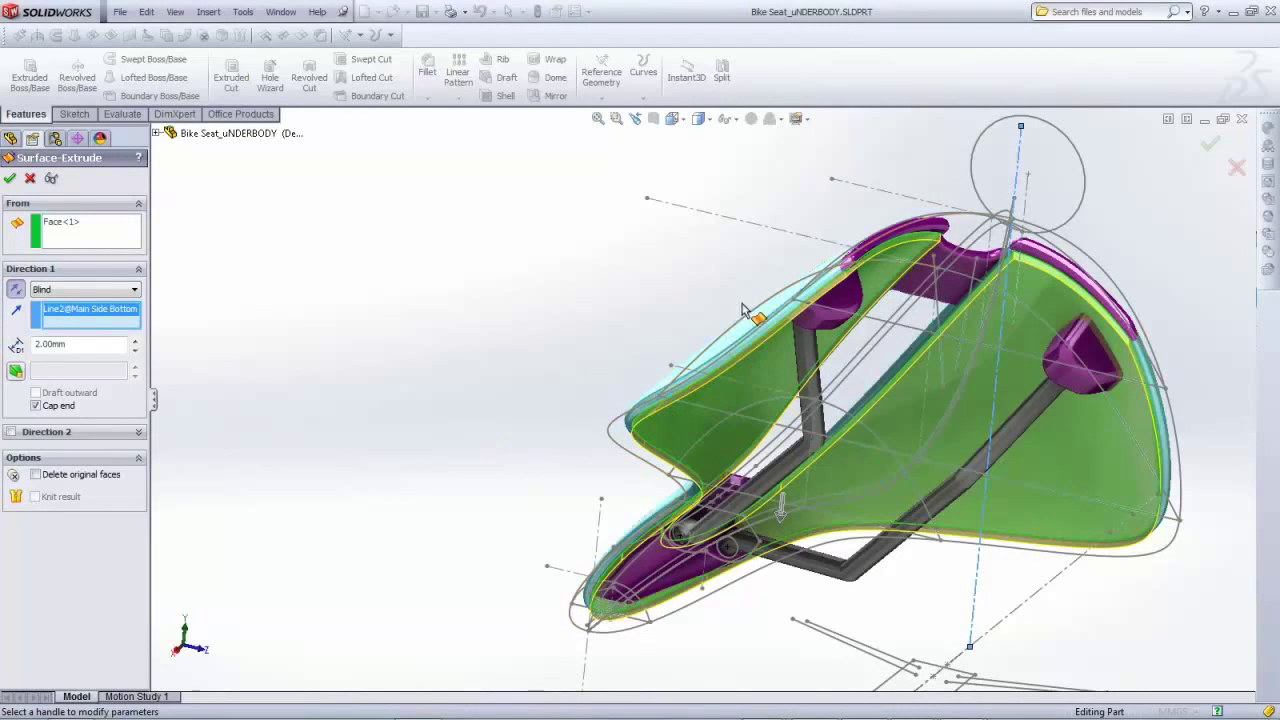
pyautogui.moveTo(743, 306); pyautogui.dragTo(724, 406, button='middle')
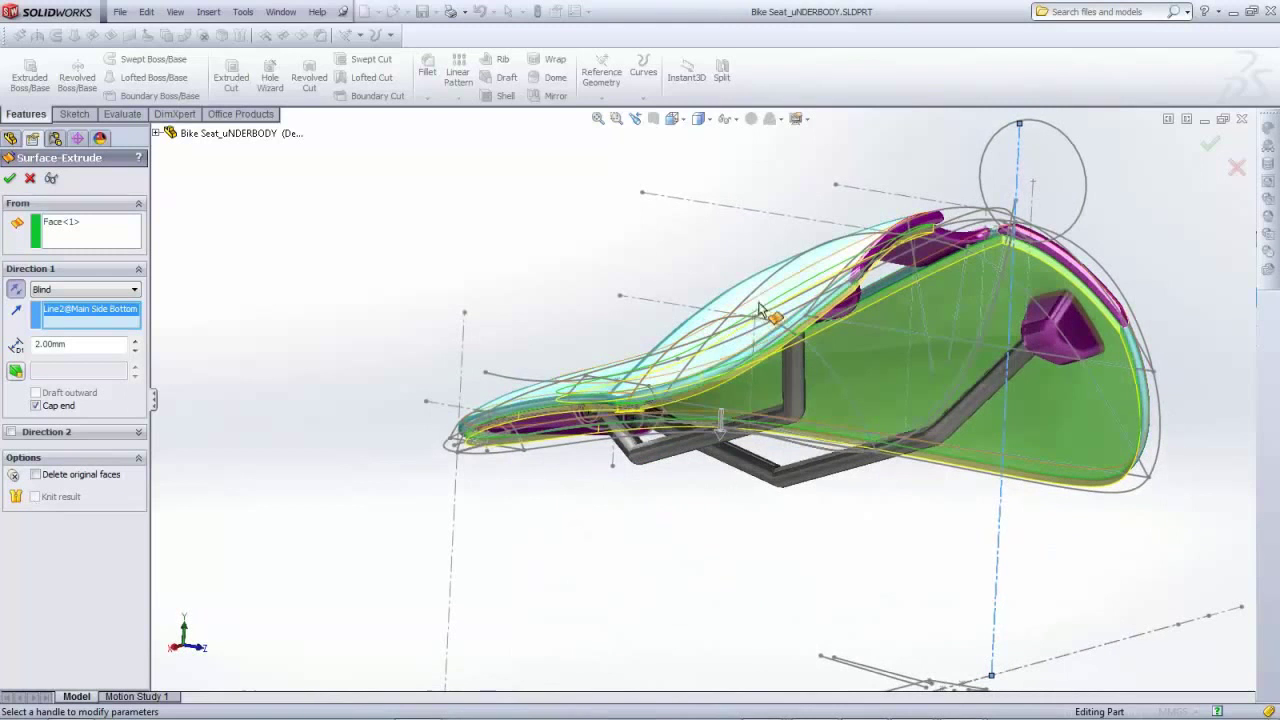
pyautogui.moveTo(690, 314); pyautogui.dragTo(823, 277, button='middle')
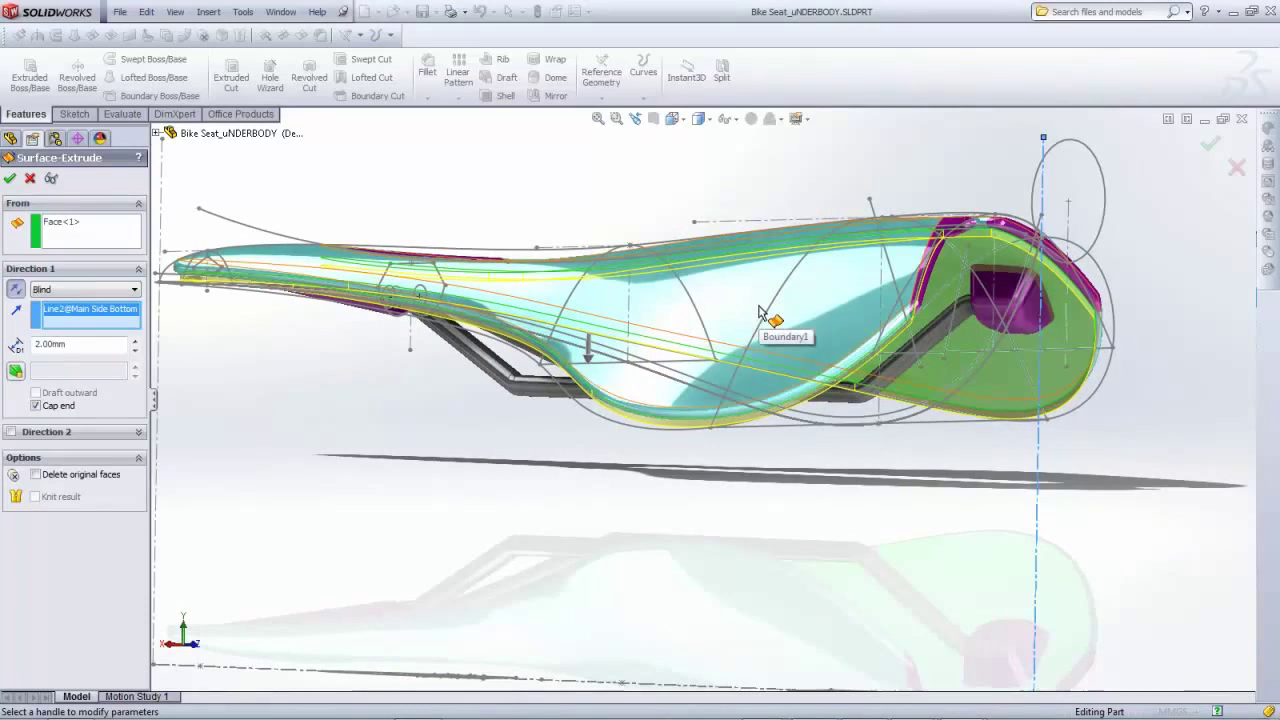
pyautogui.moveTo(768, 292); pyautogui.dragTo(736, 304, button='middle')
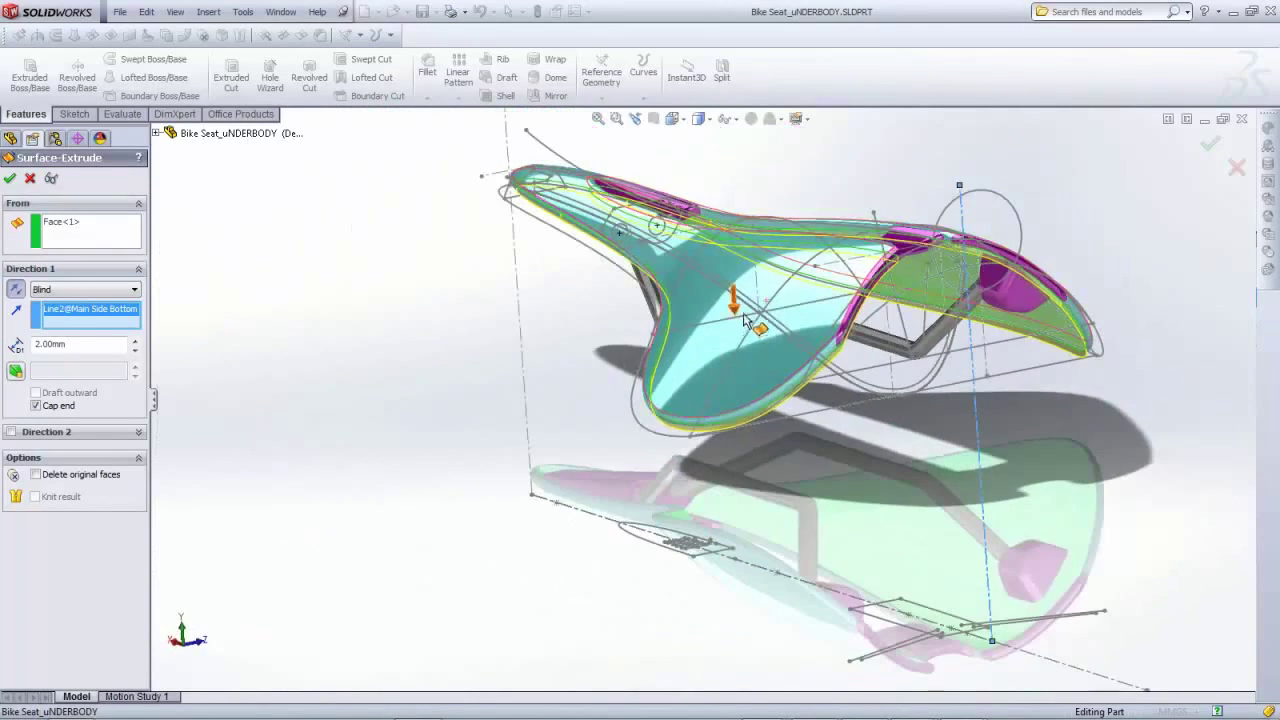
pyautogui.moveTo(856, 335); pyautogui.dragTo(854, 315, button='middle')
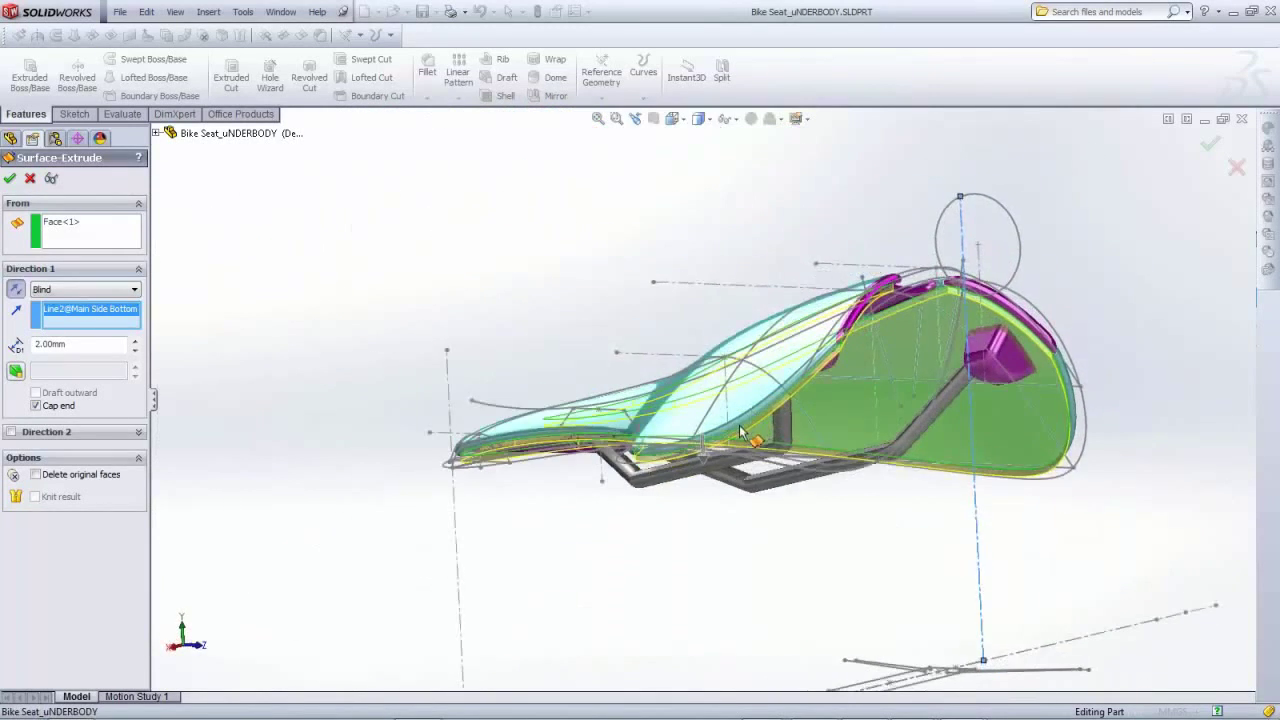
pyautogui.scroll(-5, 790, 410)
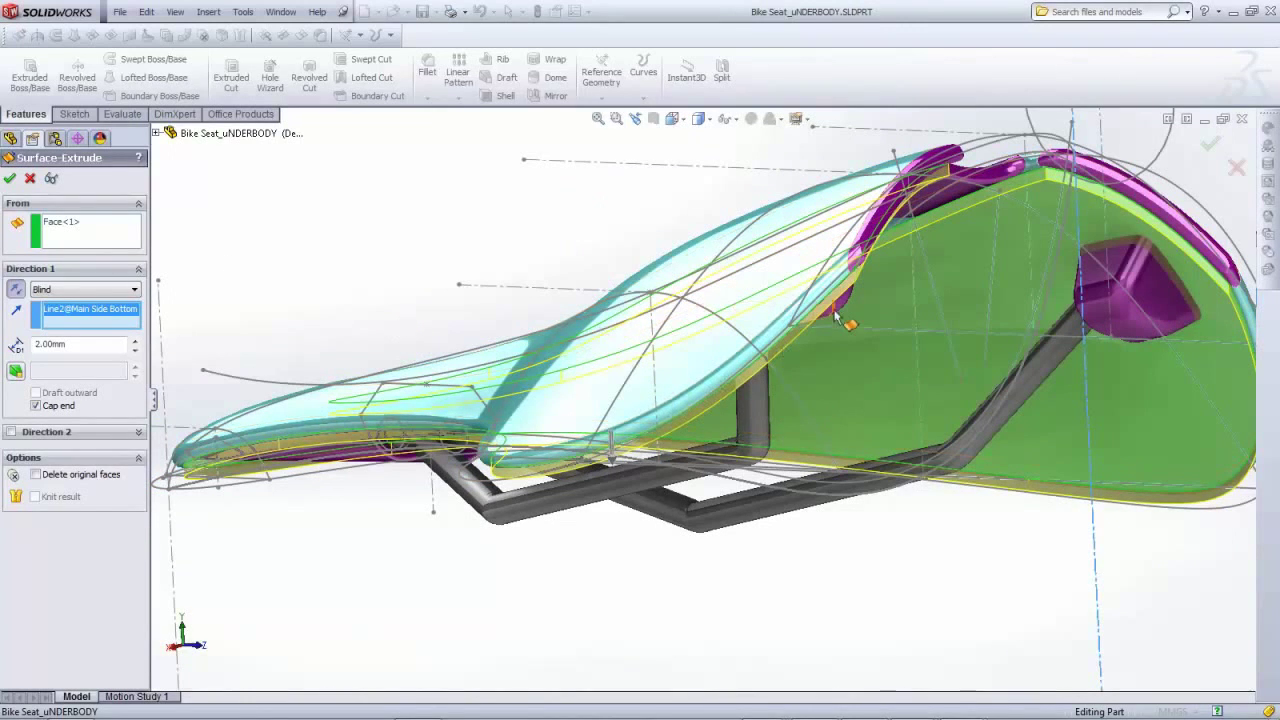
pyautogui.click(9, 180)
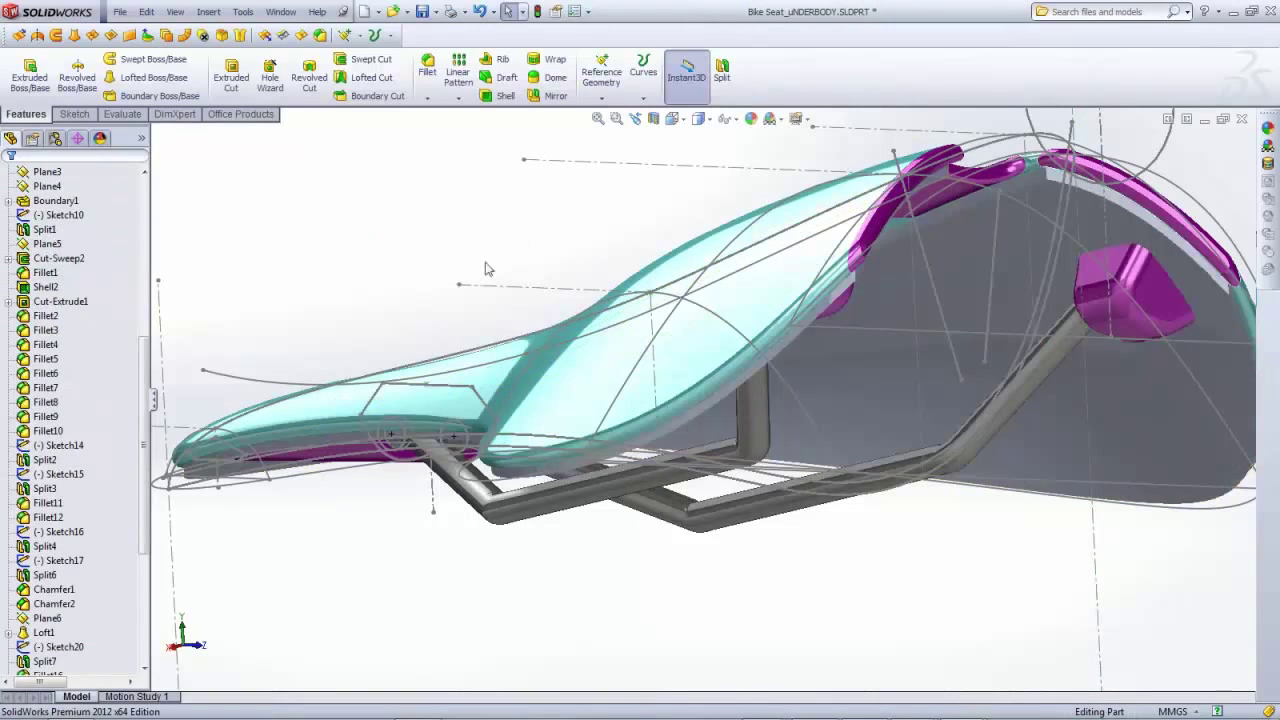
# Select the newly extruded underbody surface and locate its entry among the part's surface bodies
pyautogui.moveTo(488, 264); pyautogui.dragTo(466, 267, button='middle')
pyautogui.scroll(2, 815, 348)
pyautogui.scroll(-1, 749, 386)
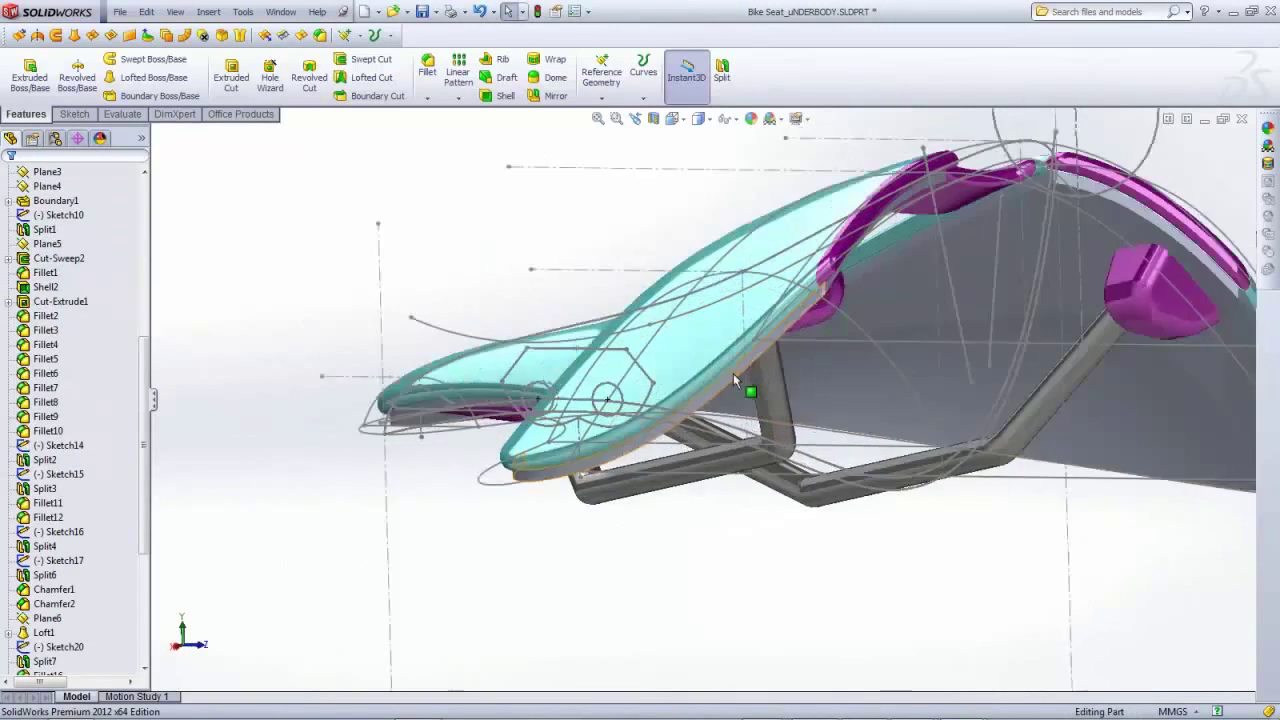
pyautogui.scroll(-1, 745, 388)
pyautogui.scroll(3, 738, 390)
pyautogui.click(175, 12)
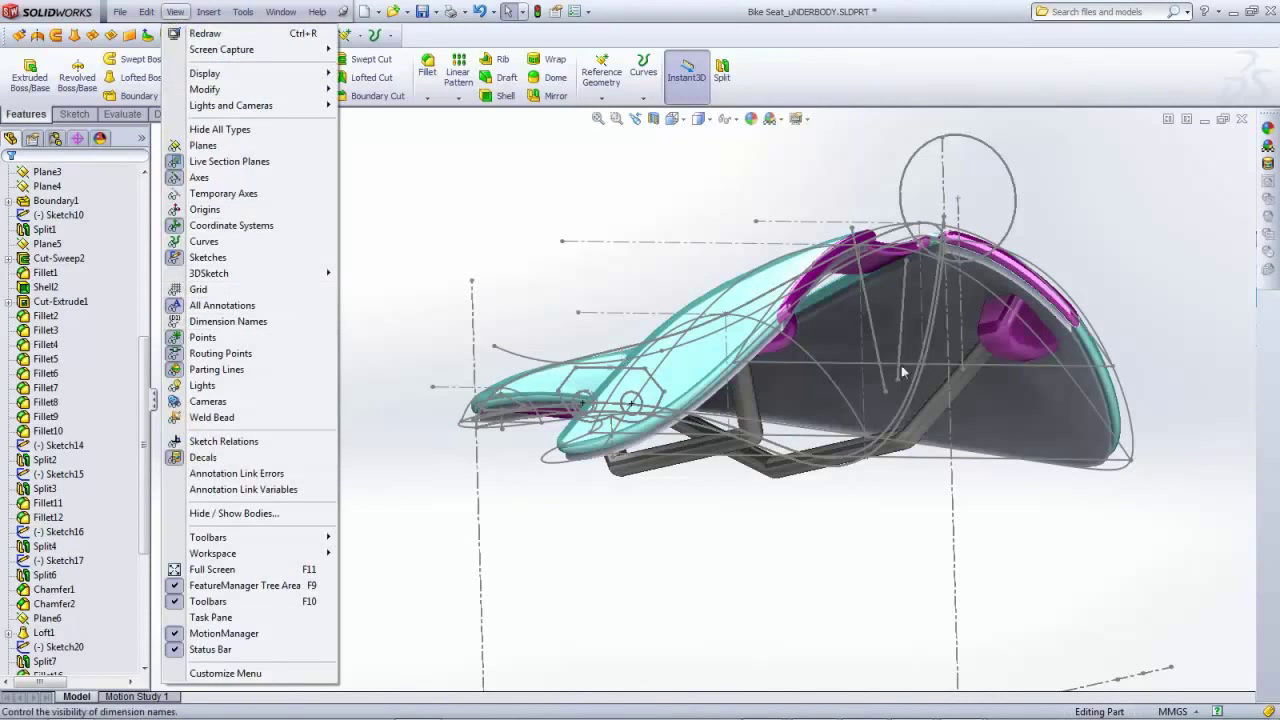
pyautogui.click(1006, 517)
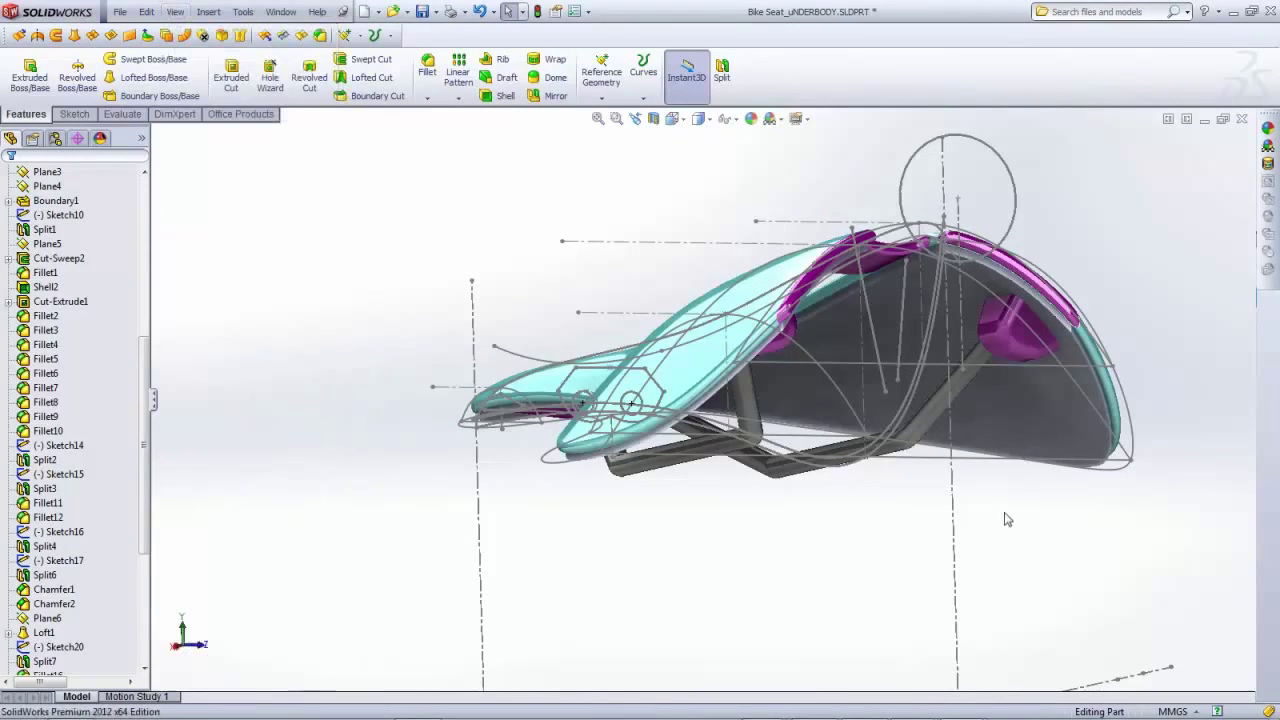
pyautogui.click(1036, 408)
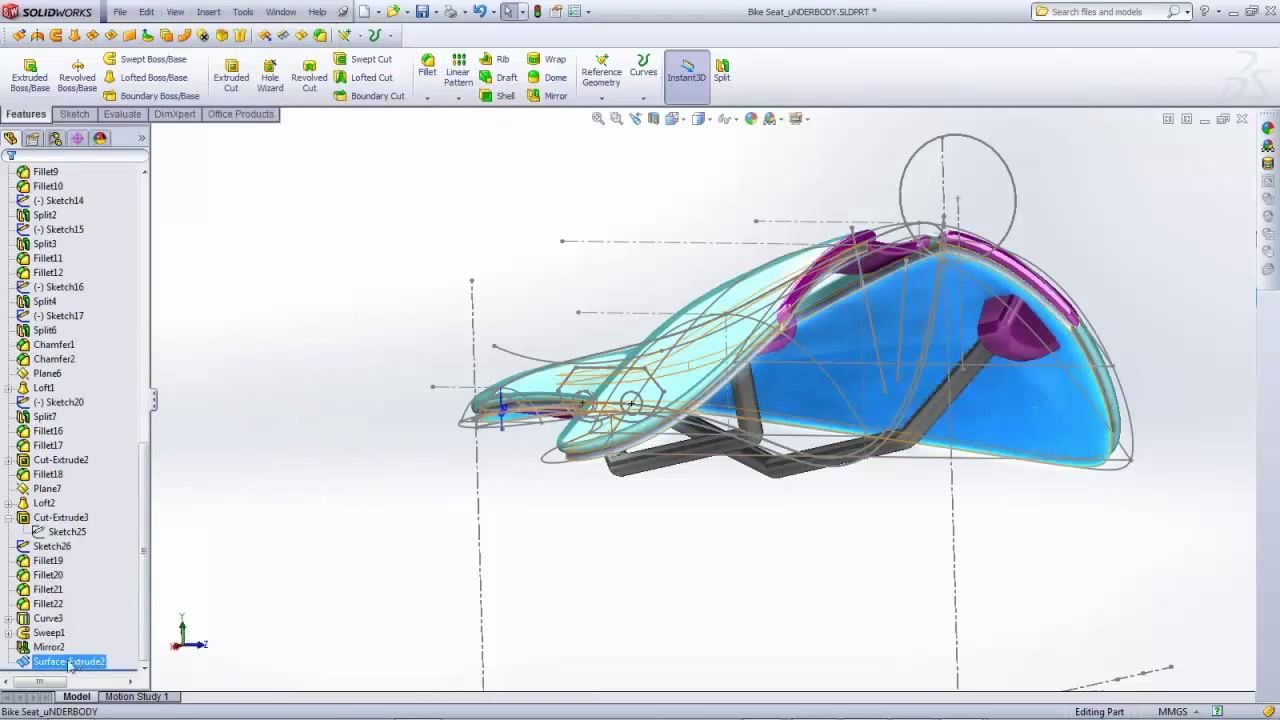
pyautogui.moveTo(148, 553); pyautogui.dragTo(153, 290)
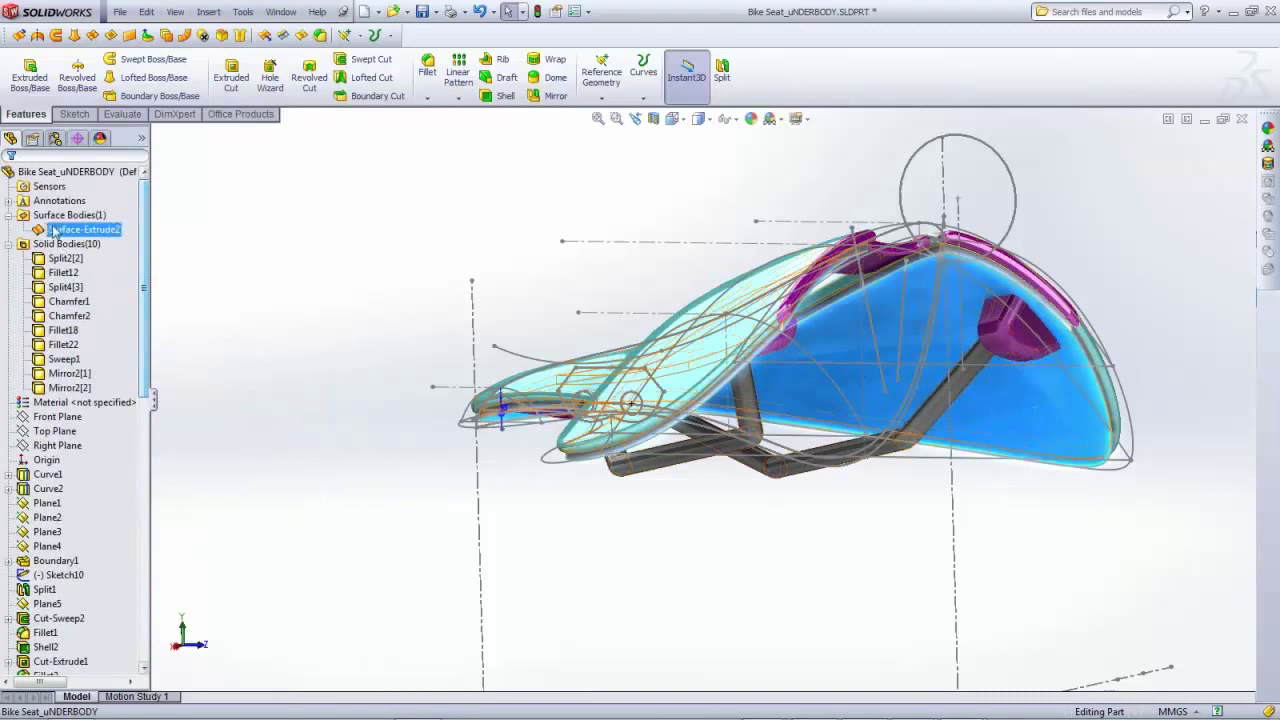
pyautogui.click(208, 12)
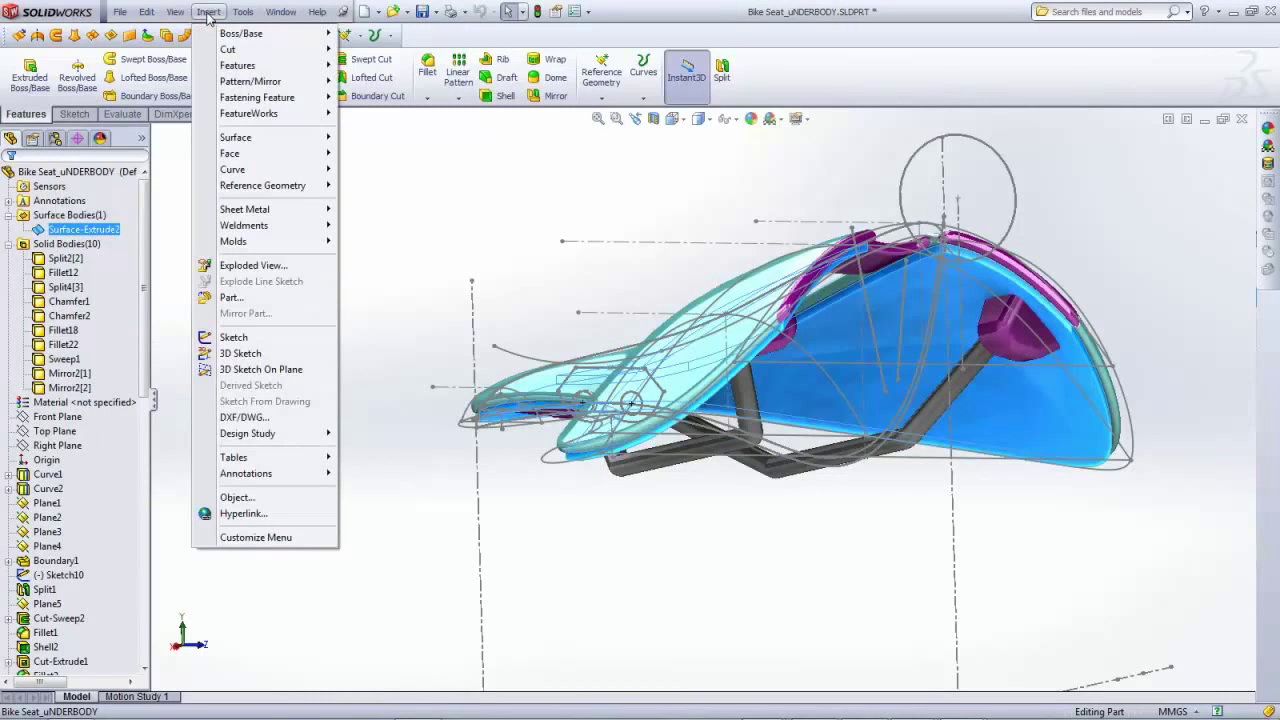
pyautogui.click(231, 298)
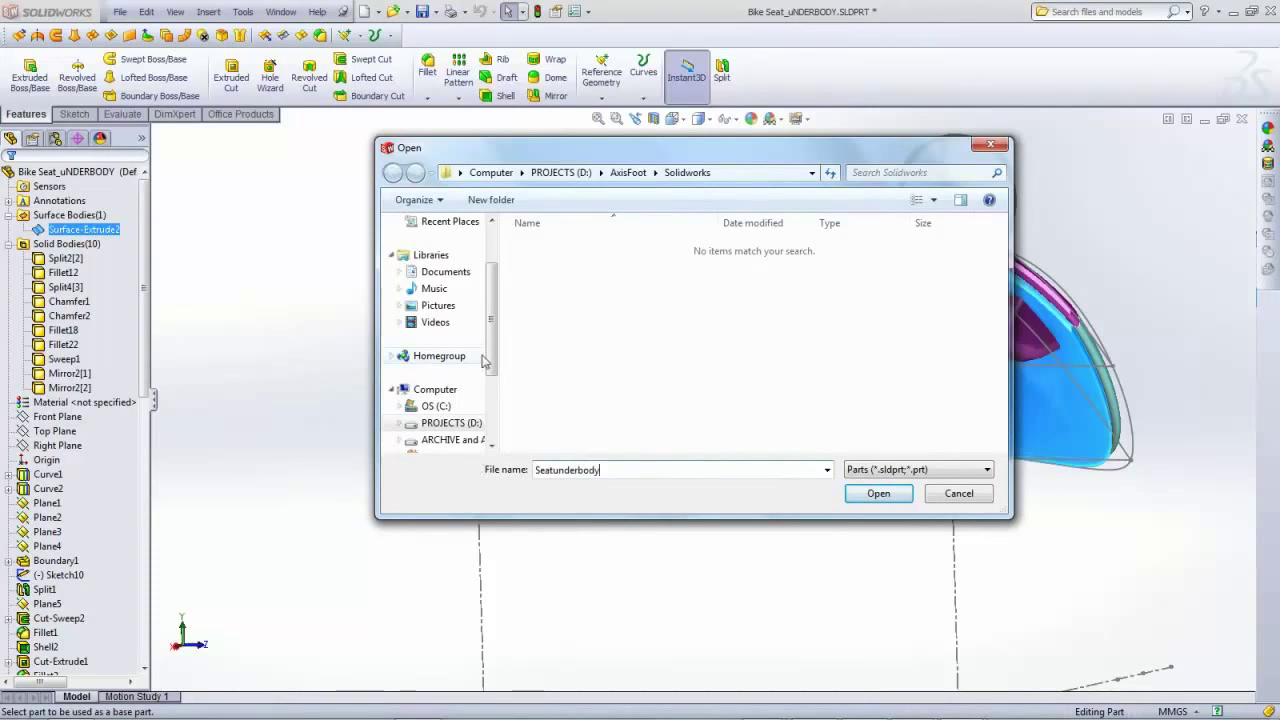
pyautogui.click(565, 175)
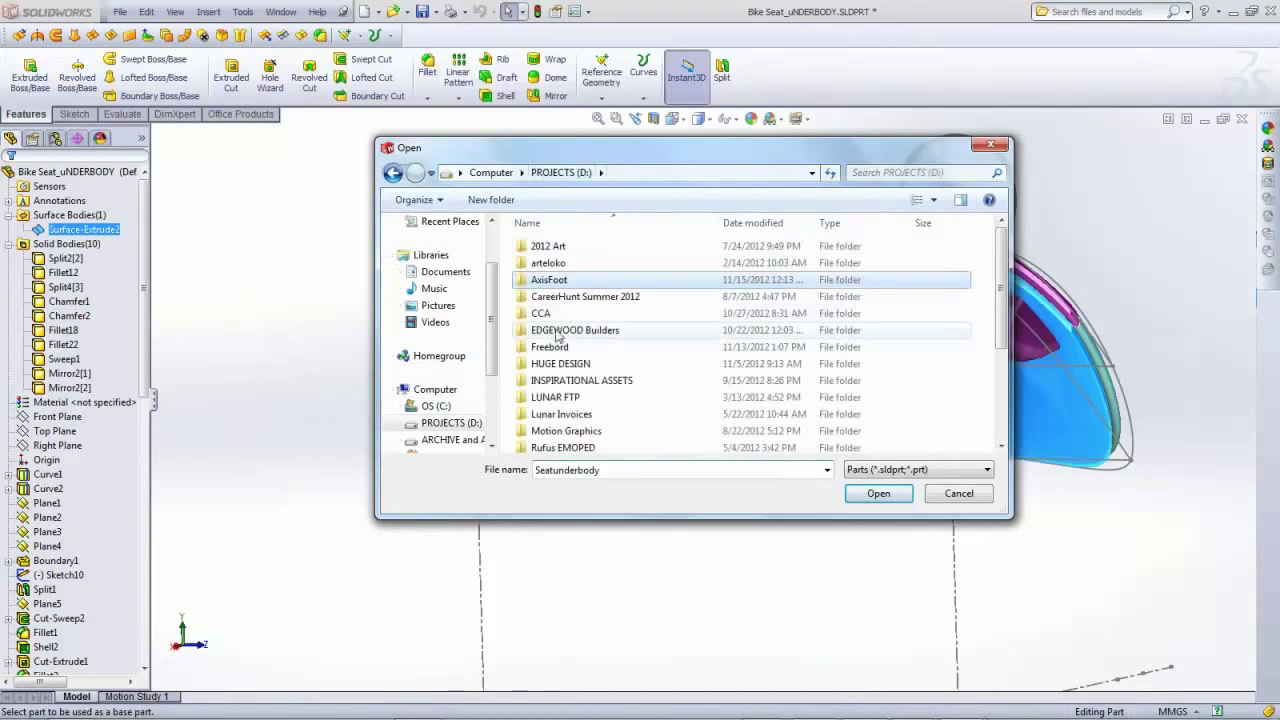
pyautogui.doubleClick(555, 314)
pyautogui.doubleClick(565, 330)
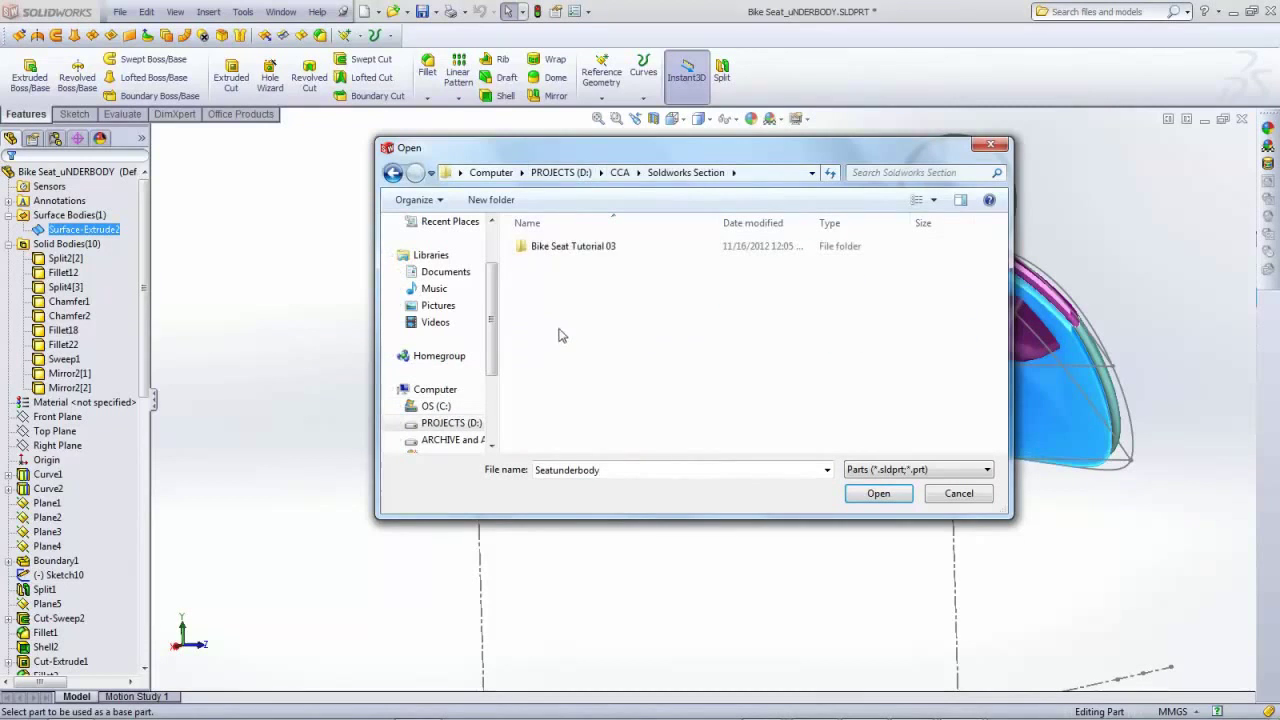
pyautogui.doubleClick(555, 247)
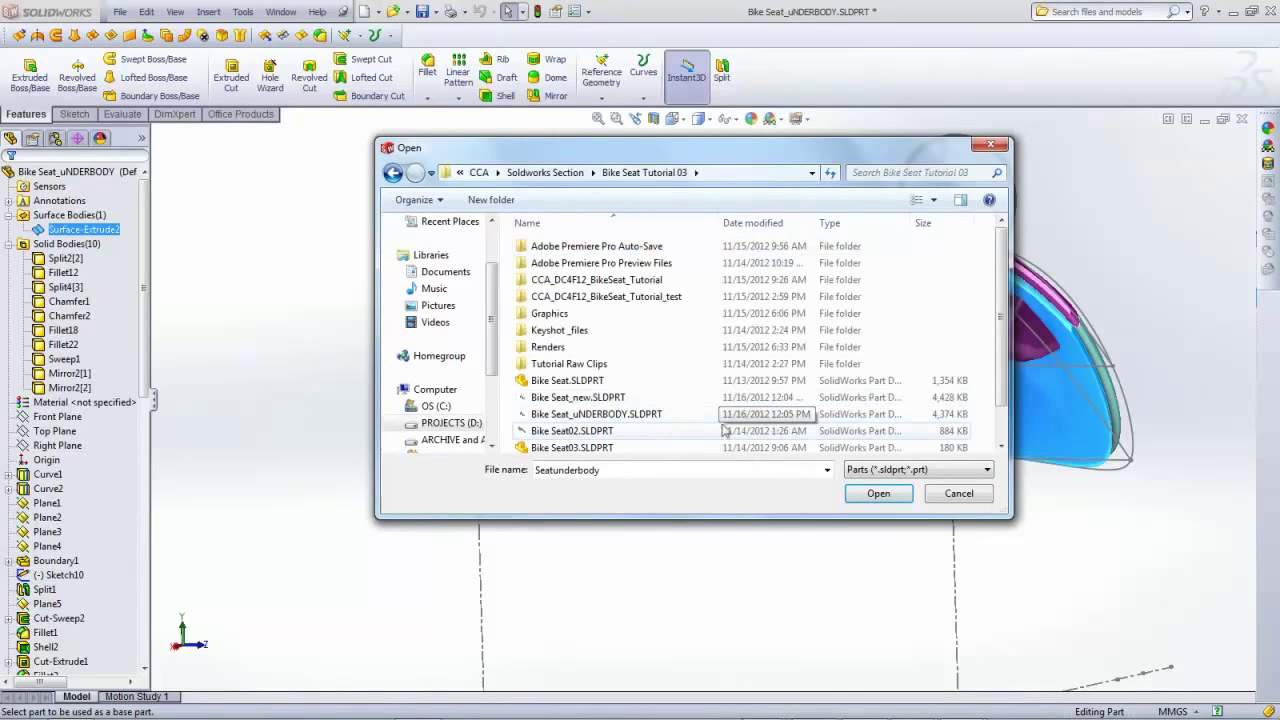
pyautogui.click(880, 494)
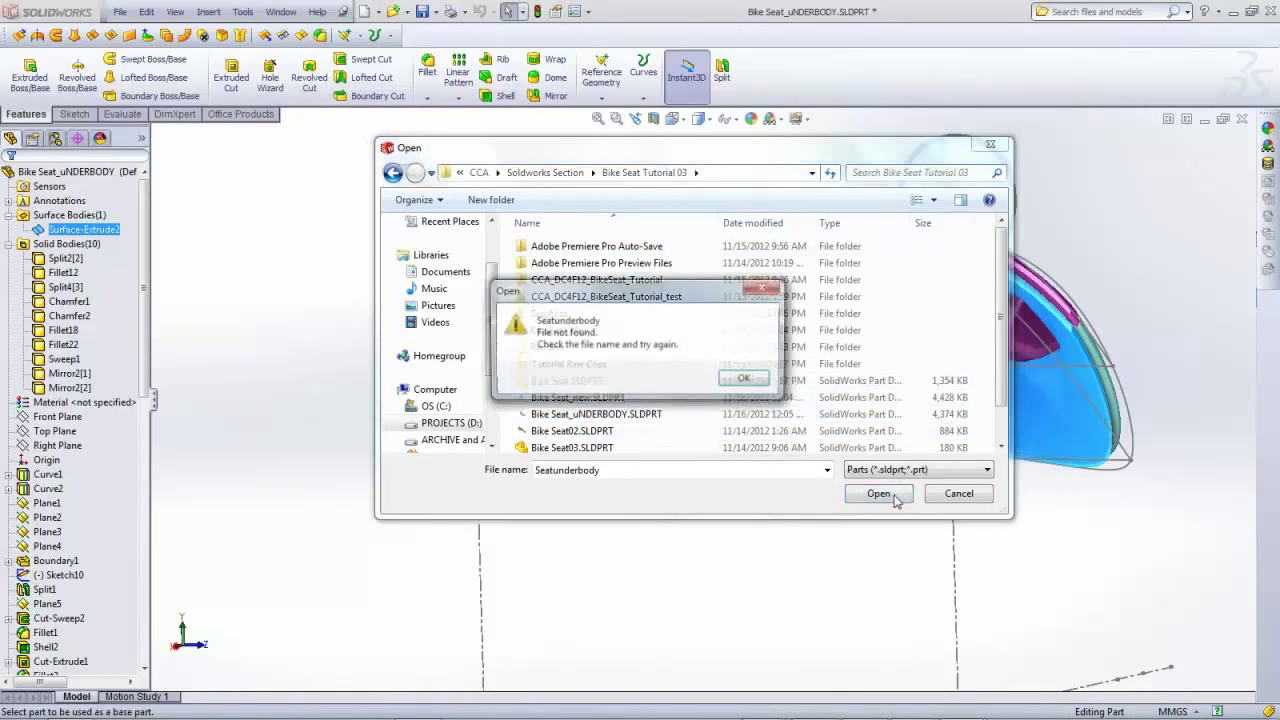
pyautogui.click(745, 380)
pyautogui.click(958, 493)
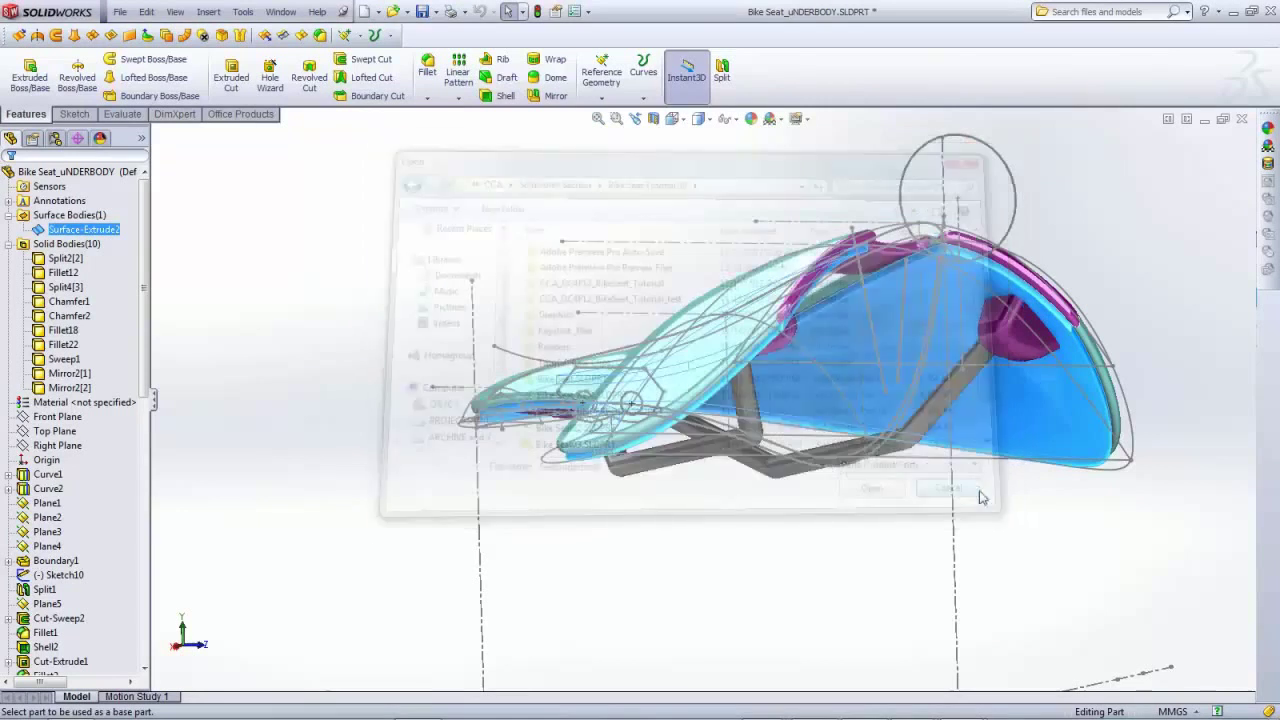
pyautogui.click(120, 11)
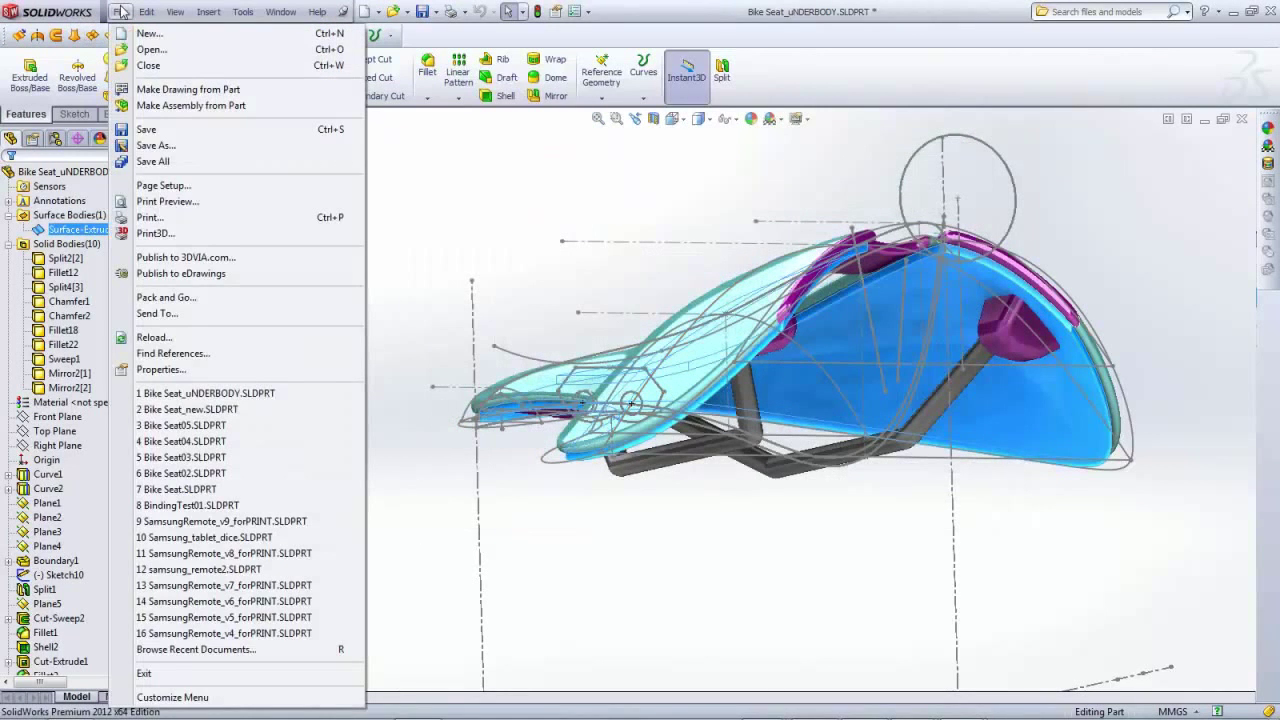
pyautogui.moveTo(150, 12)
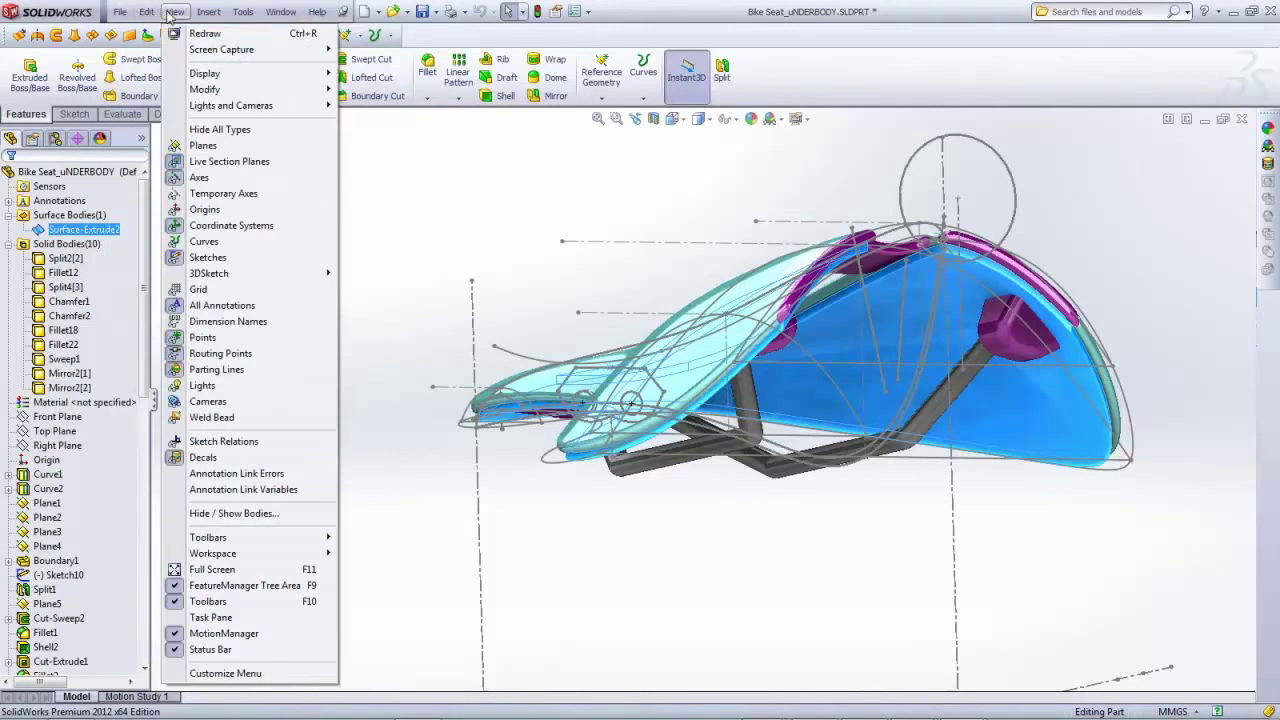
pyautogui.moveTo(209, 18)
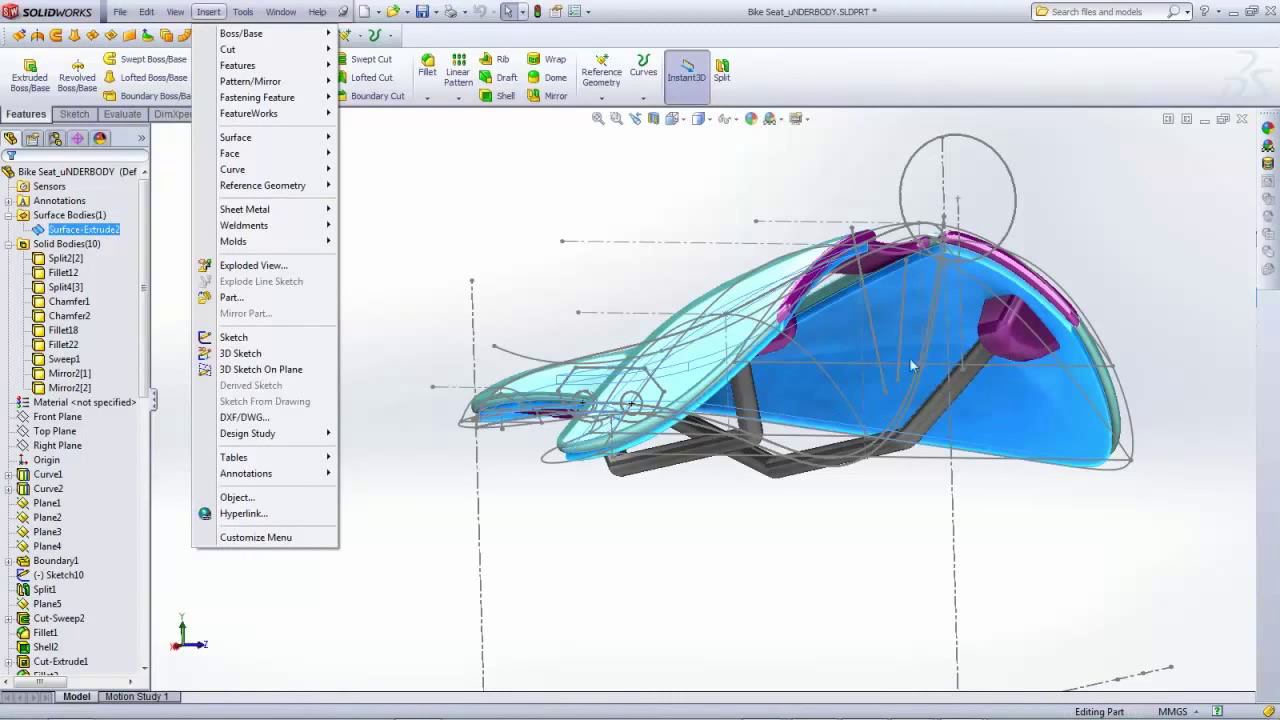
pyautogui.rightClick(845, 341)
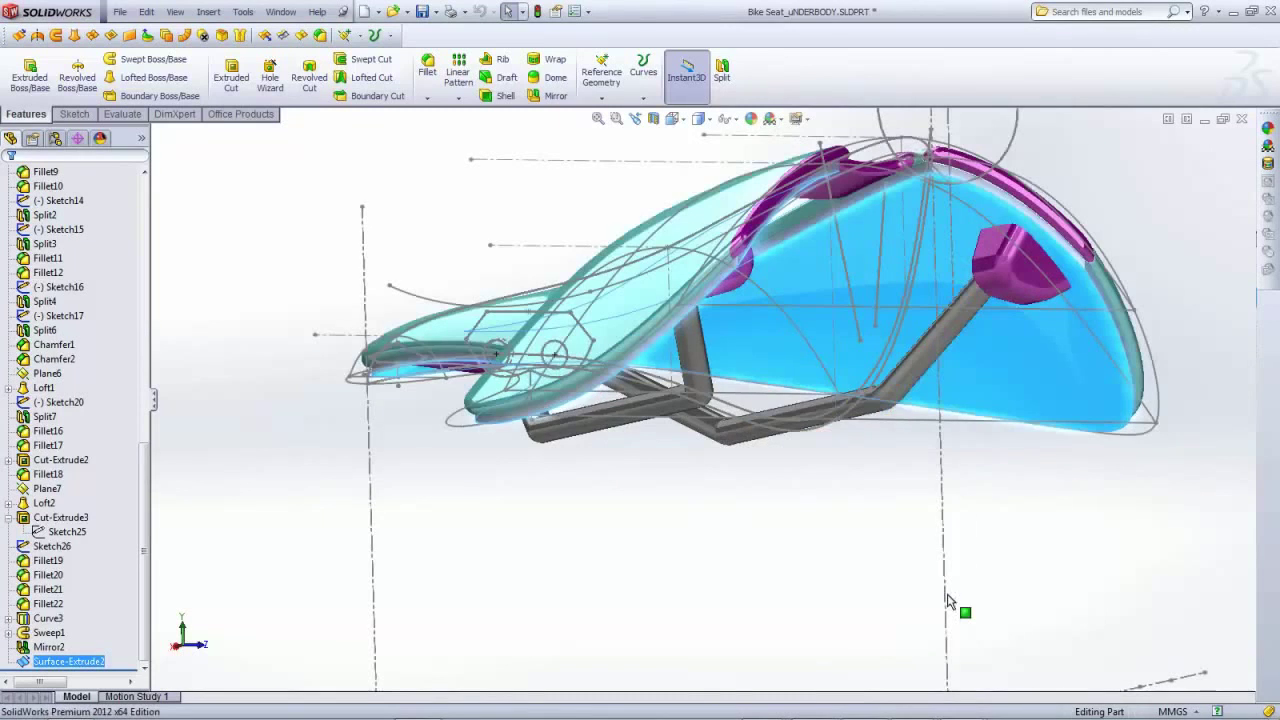
pyautogui.moveTo(145, 463); pyautogui.dragTo(129, 199)
pyautogui.click(84, 231)
pyautogui.rightClick(60, 233)
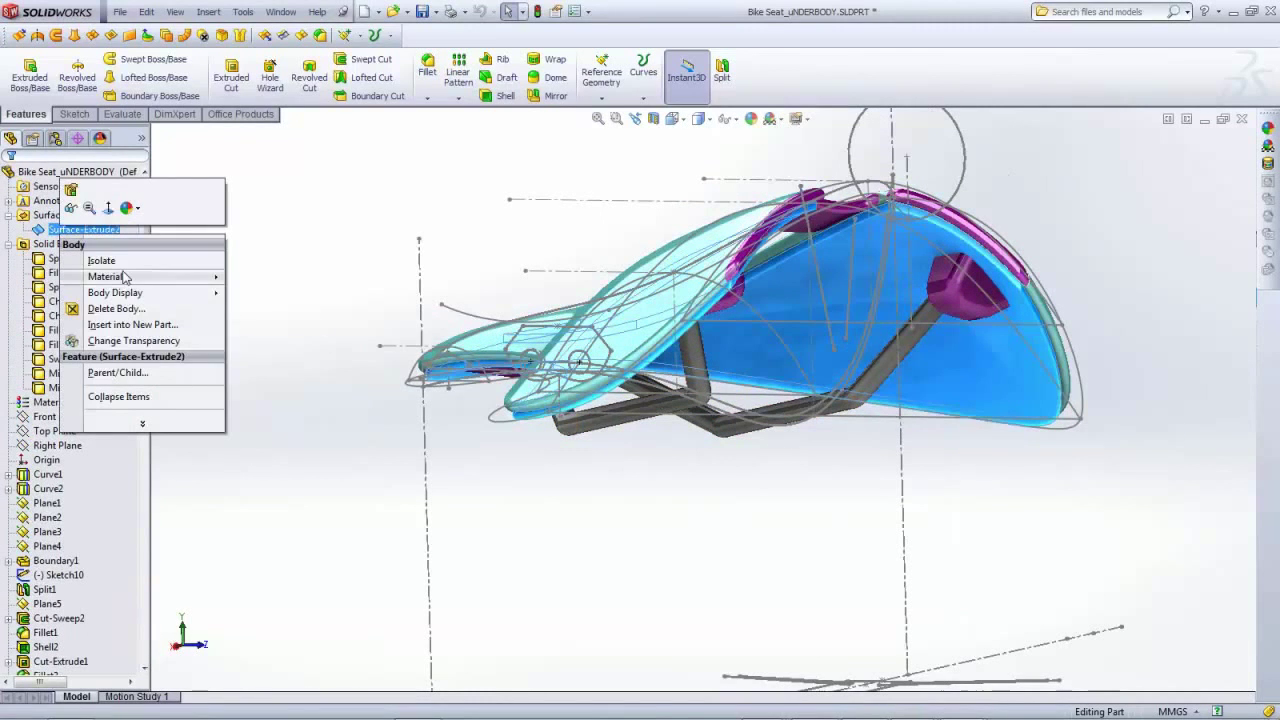
pyautogui.moveTo(124, 276)
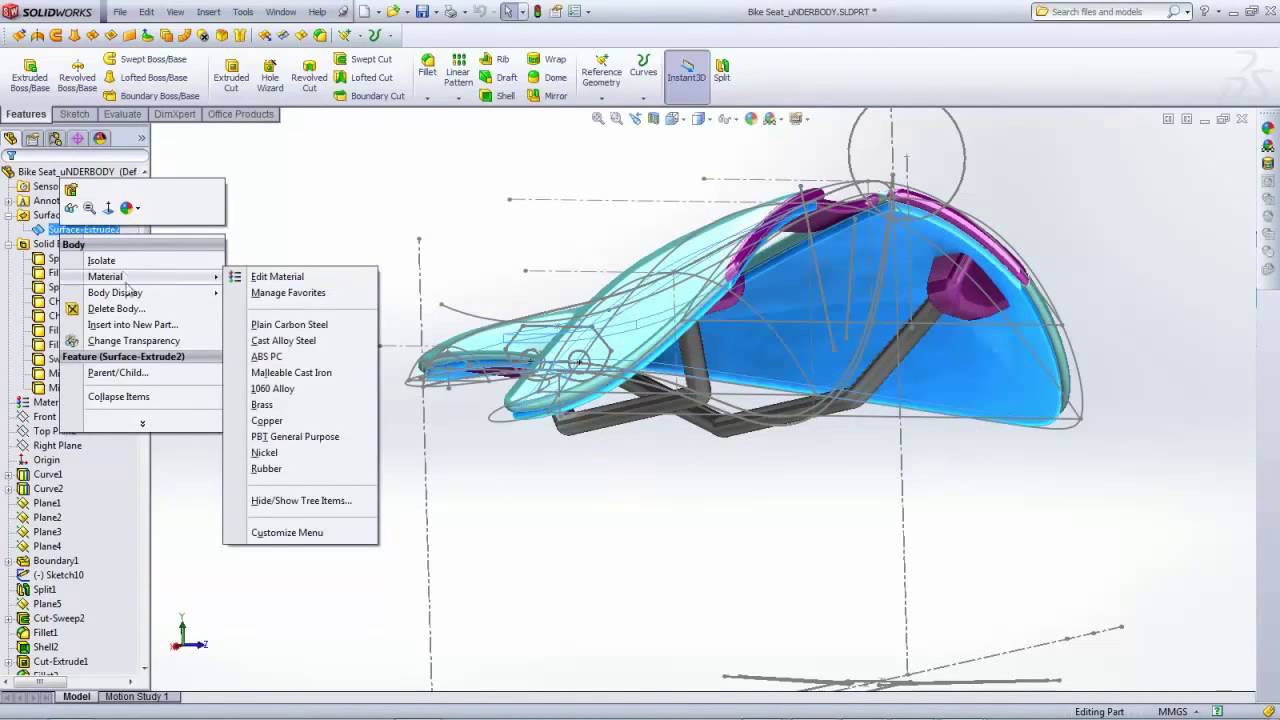
pyautogui.click(148, 437)
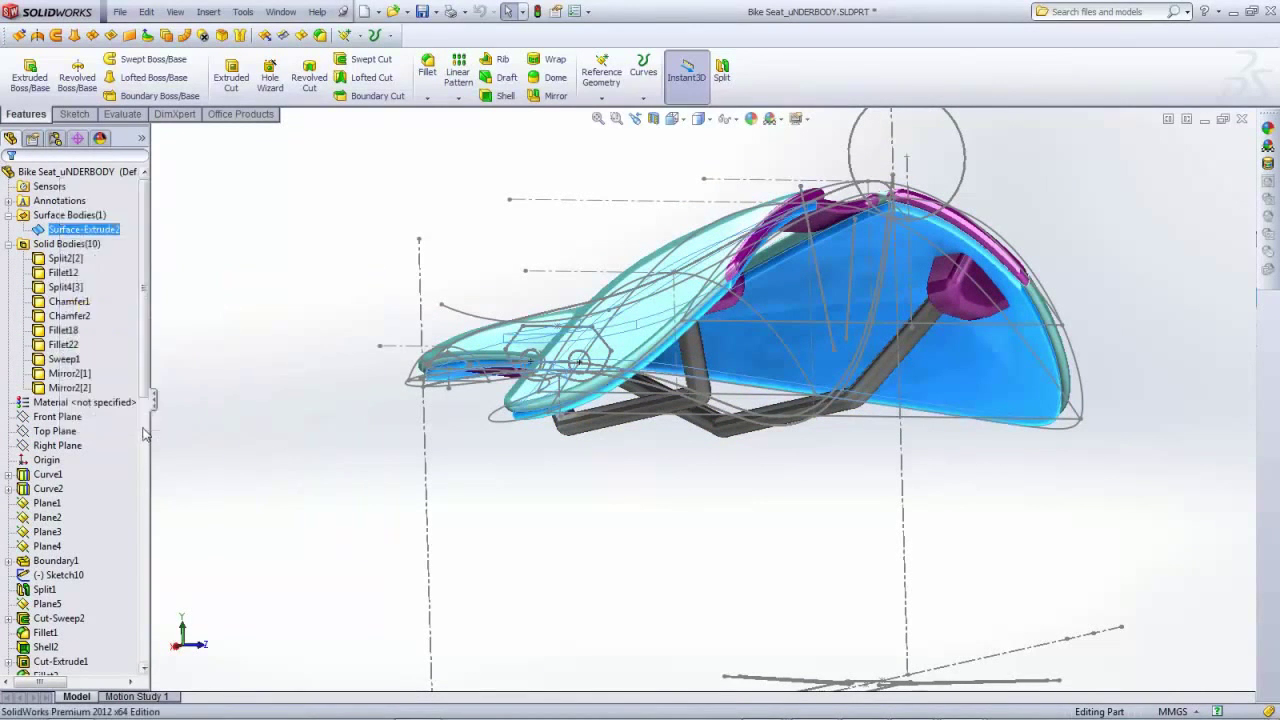
pyautogui.rightClick(56, 232)
pyautogui.moveTo(127, 420)
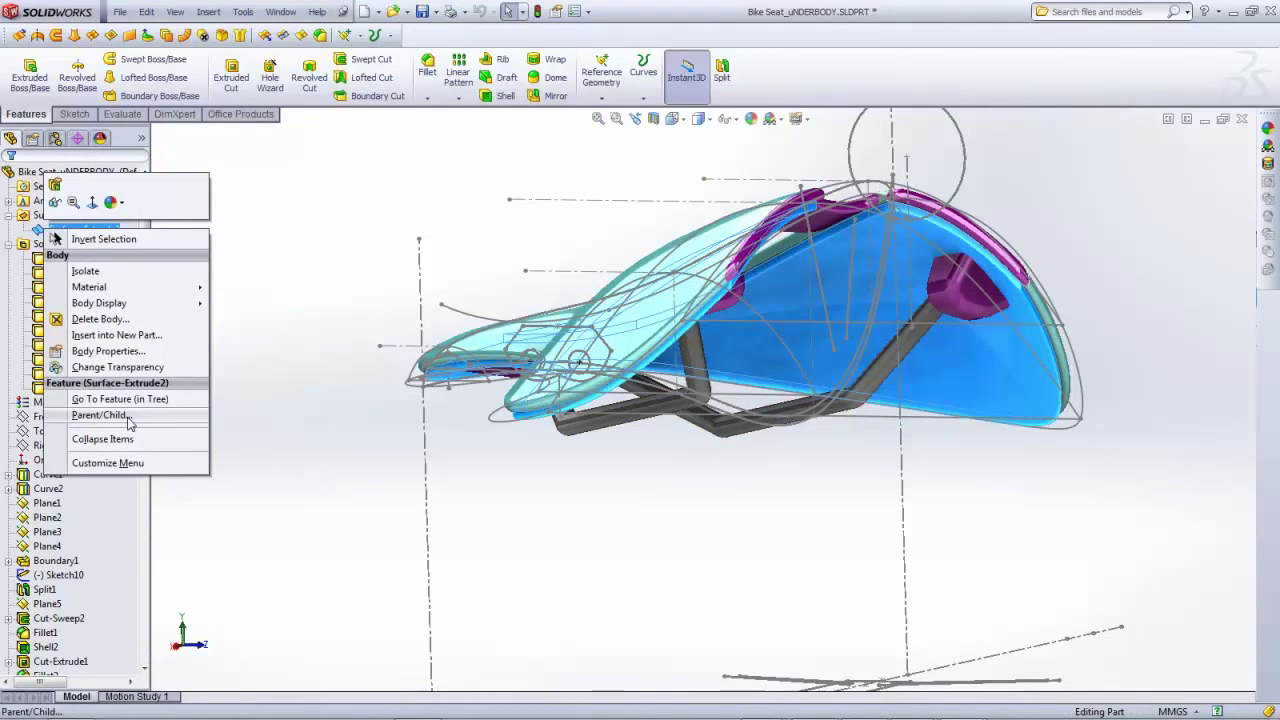
# Delete all the solid bodies of the seat, from Split2[2] through the mirrored ones, keeping only the underbody surface body
pyautogui.click(95, 239)
pyautogui.click(62, 388)
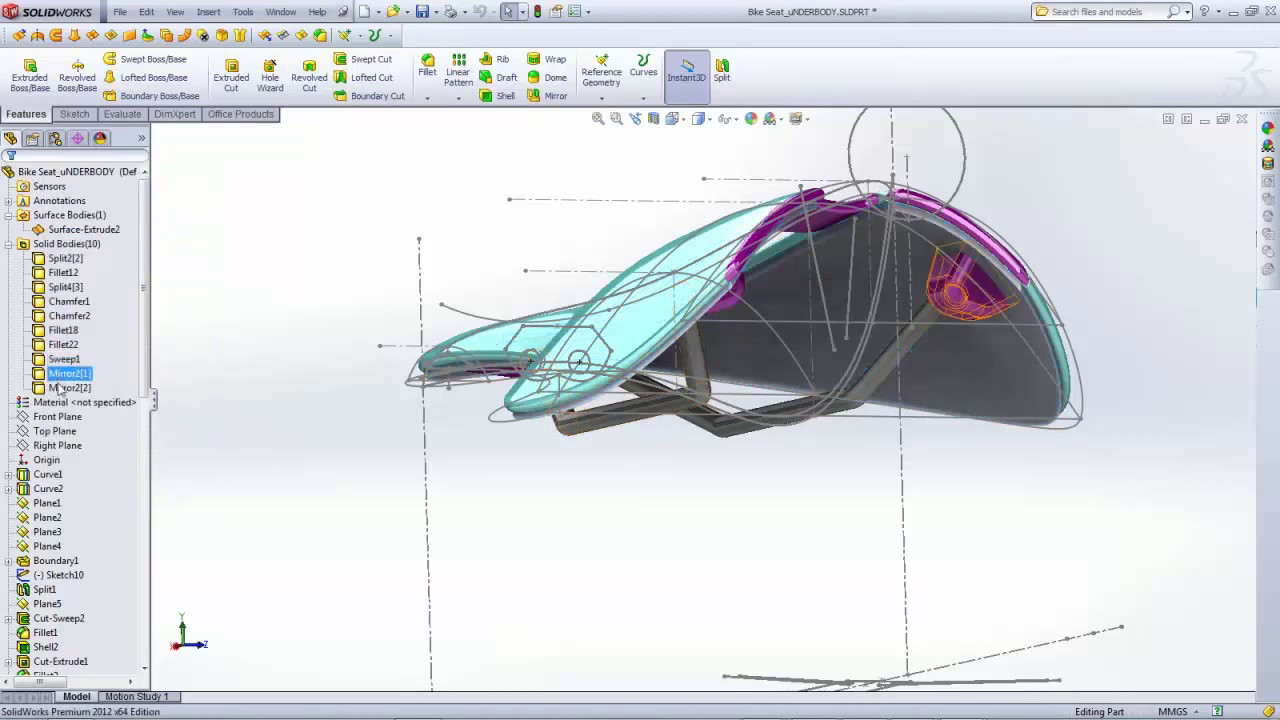
pyautogui.keyDown('shift'); pyautogui.click(52, 259); pyautogui.keyUp('shift')
pyautogui.rightClick(44, 259)
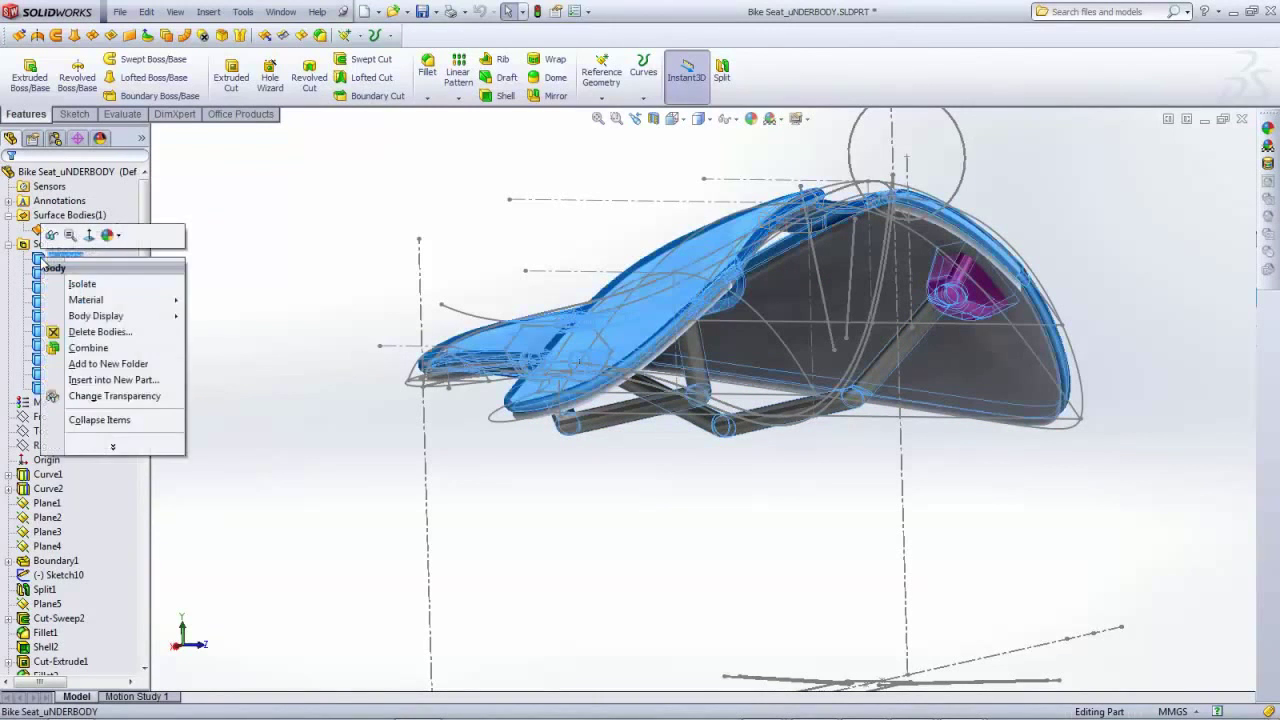
pyautogui.click(82, 332)
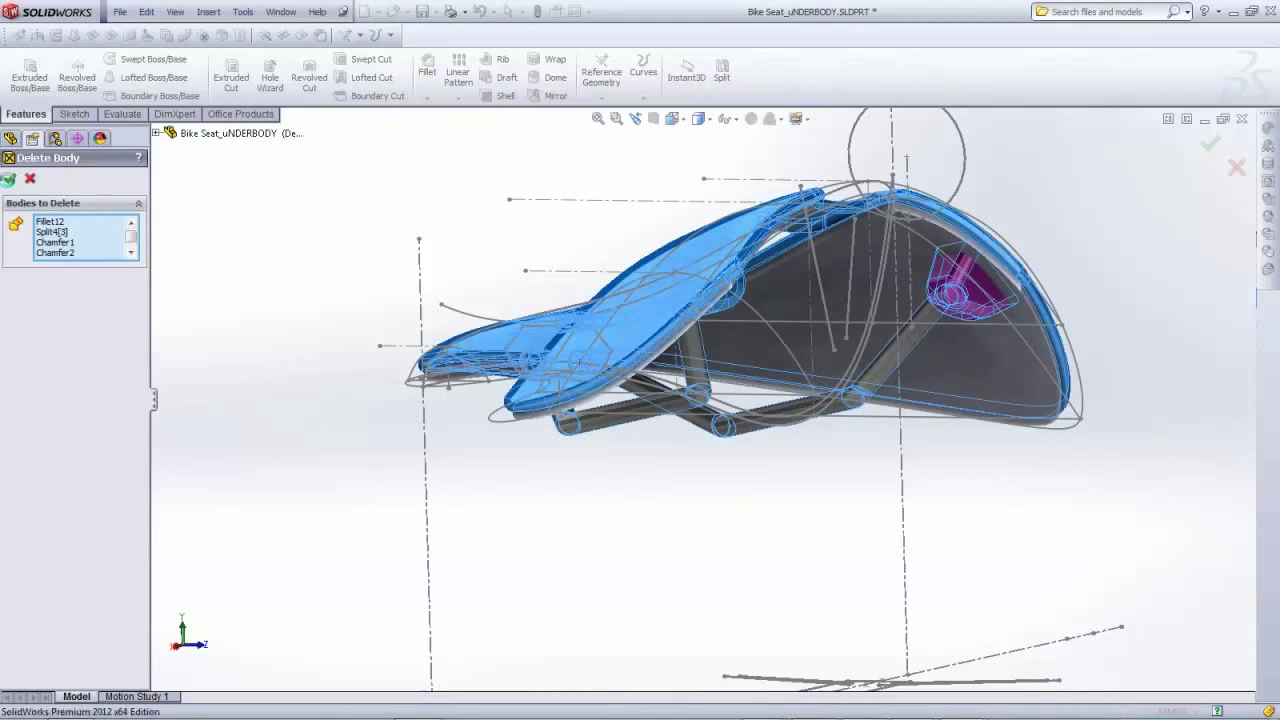
pyautogui.click(9, 178)
# Examine the isolated underbody surface up close, from above, behind and along its rim
pyautogui.moveTo(612, 490); pyautogui.dragTo(356, 426, button='middle')
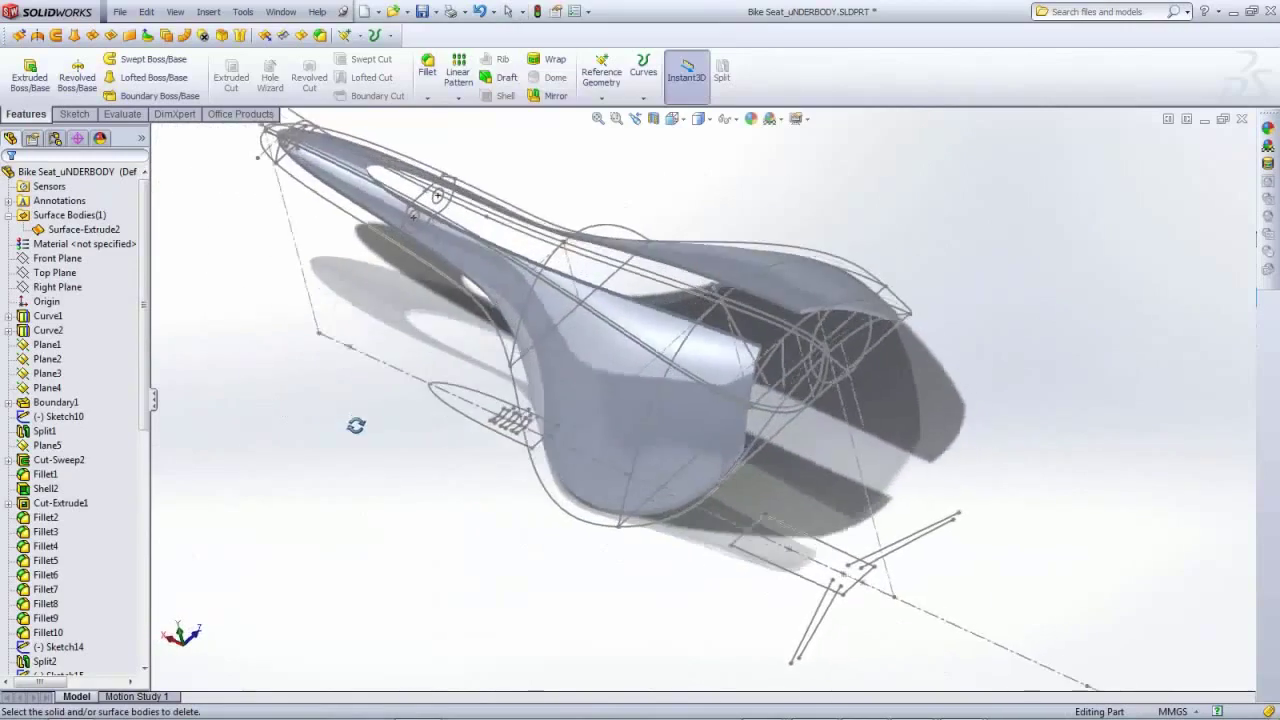
pyautogui.scroll(-3, 789, 398)
pyautogui.scroll(2, 697, 393)
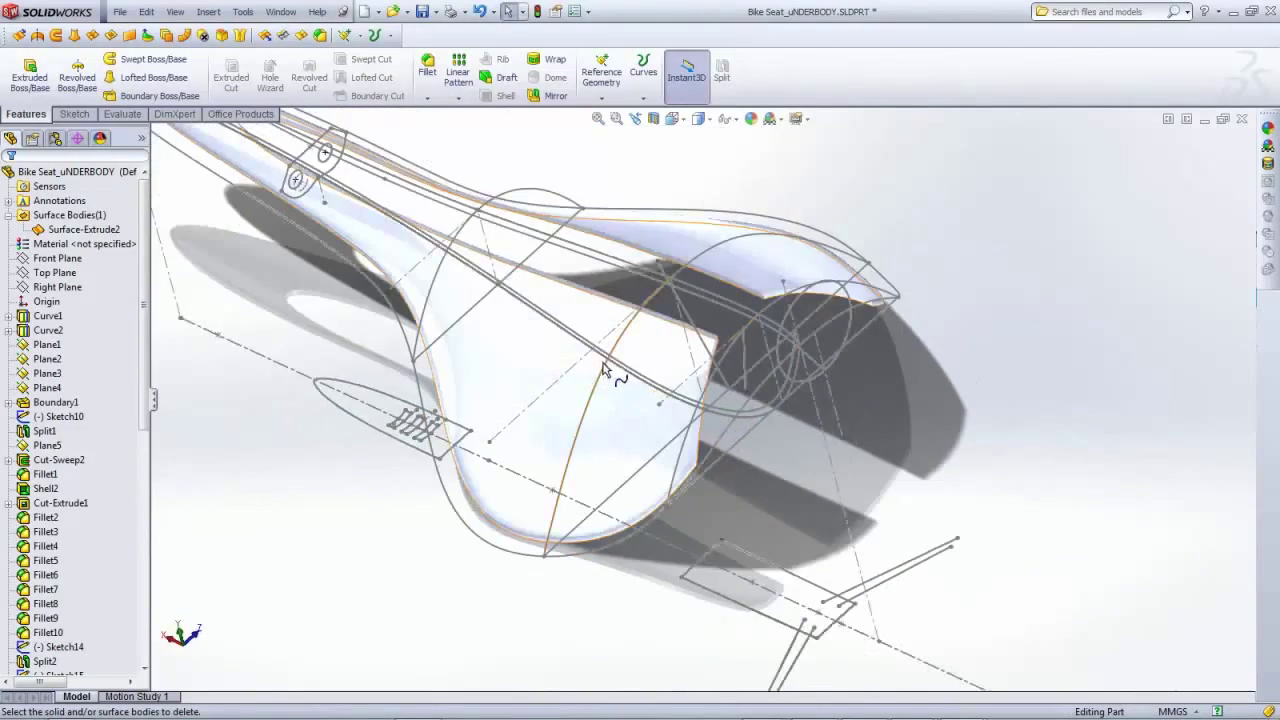
pyautogui.moveTo(603, 363); pyautogui.dragTo(562, 266, button='middle')
pyautogui.scroll(-5, 693, 325)
pyautogui.moveTo(702, 354)
pyautogui.mouseDown(button='middle')
pyautogui.moveTo(680, 338)
pyautogui.moveTo(683, 409)
pyautogui.moveTo(750, 392)
pyautogui.mouseUp(button='middle')
pyautogui.scroll(2, 906, 314)
pyautogui.moveTo(919, 338); pyautogui.dragTo(981, 362, button='middle')
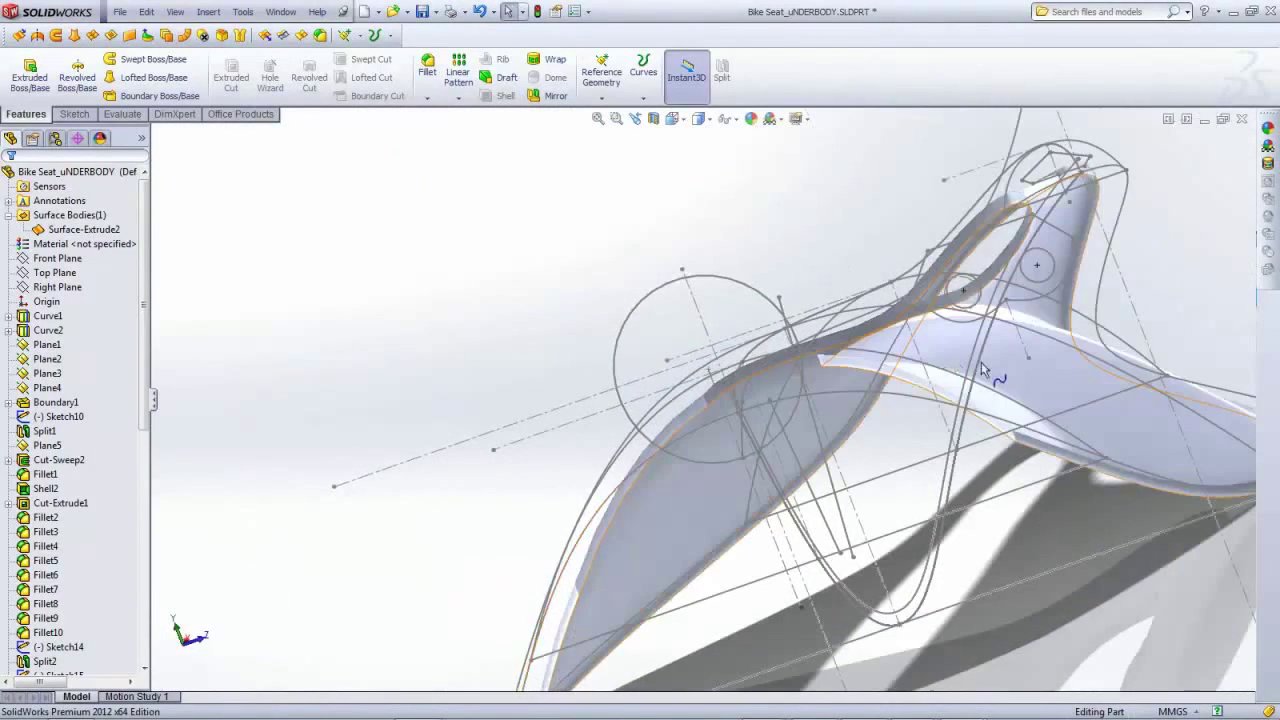
pyautogui.scroll(2, 853, 373)
pyautogui.moveTo(853, 373); pyautogui.dragTo(934, 436, button='middle')
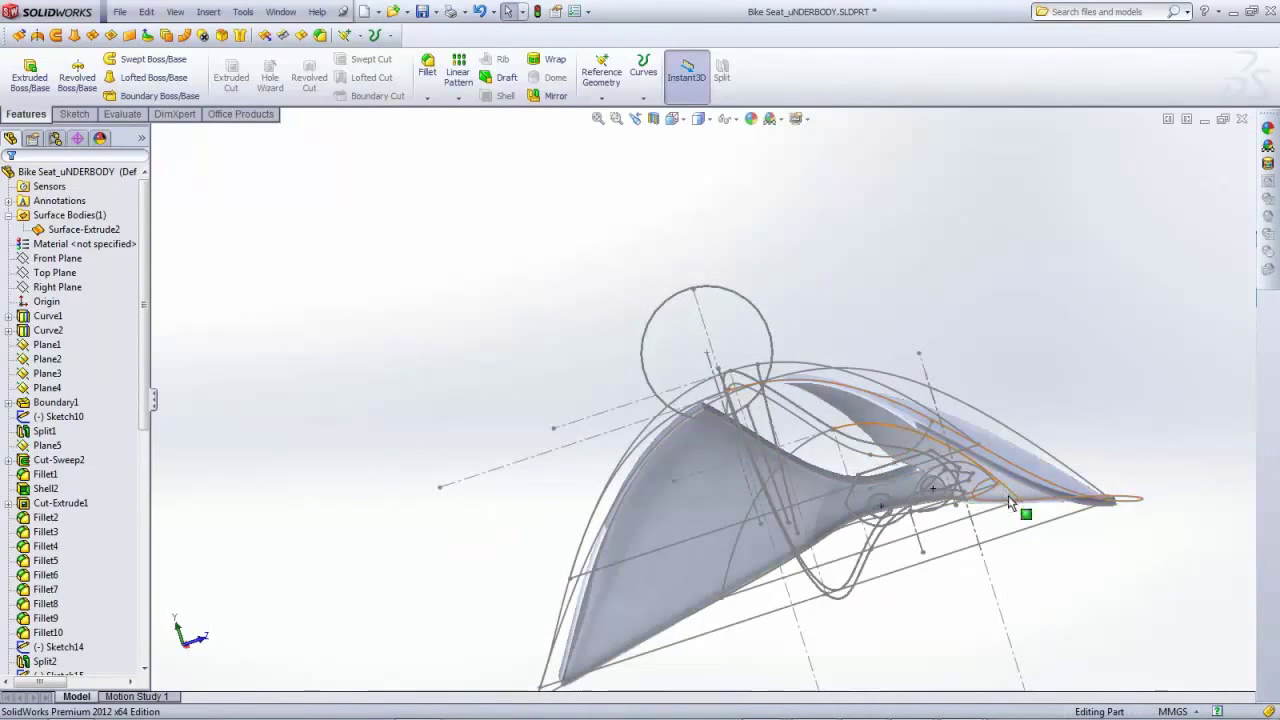
pyautogui.scroll(-3, 766, 494)
pyautogui.rightClick(583, 540)
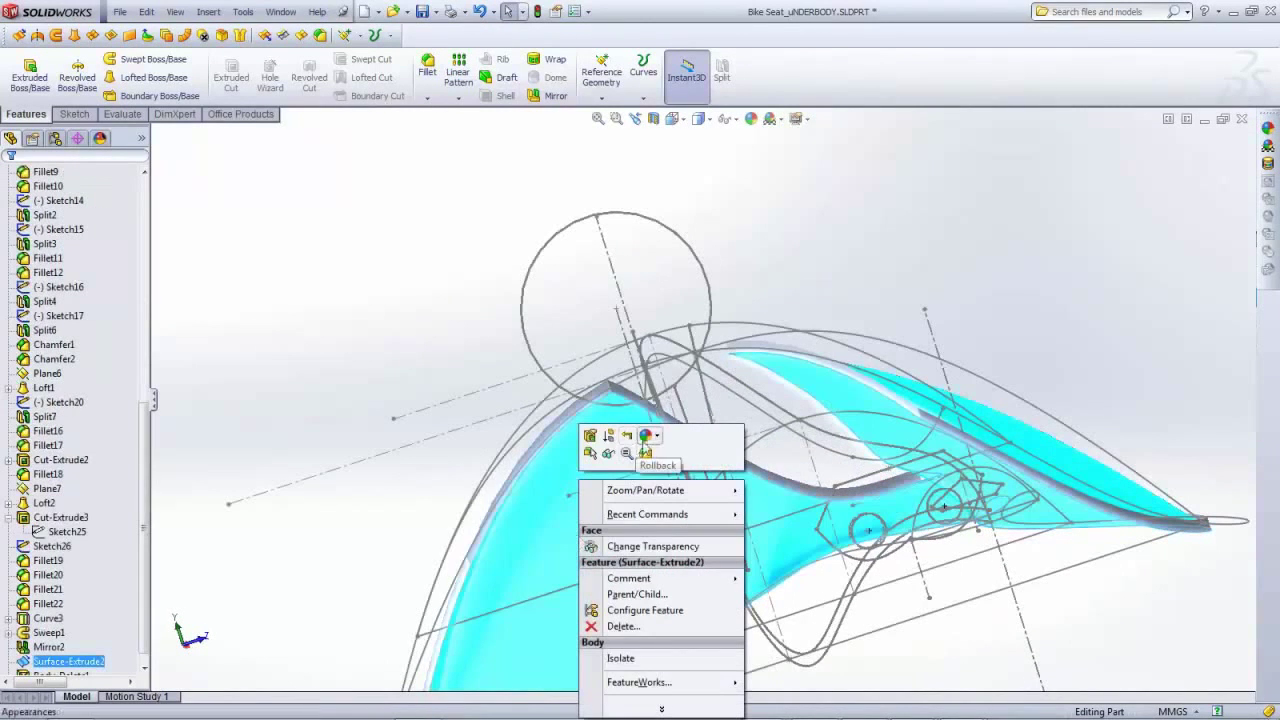
pyautogui.click(648, 436)
pyautogui.click(716, 498)
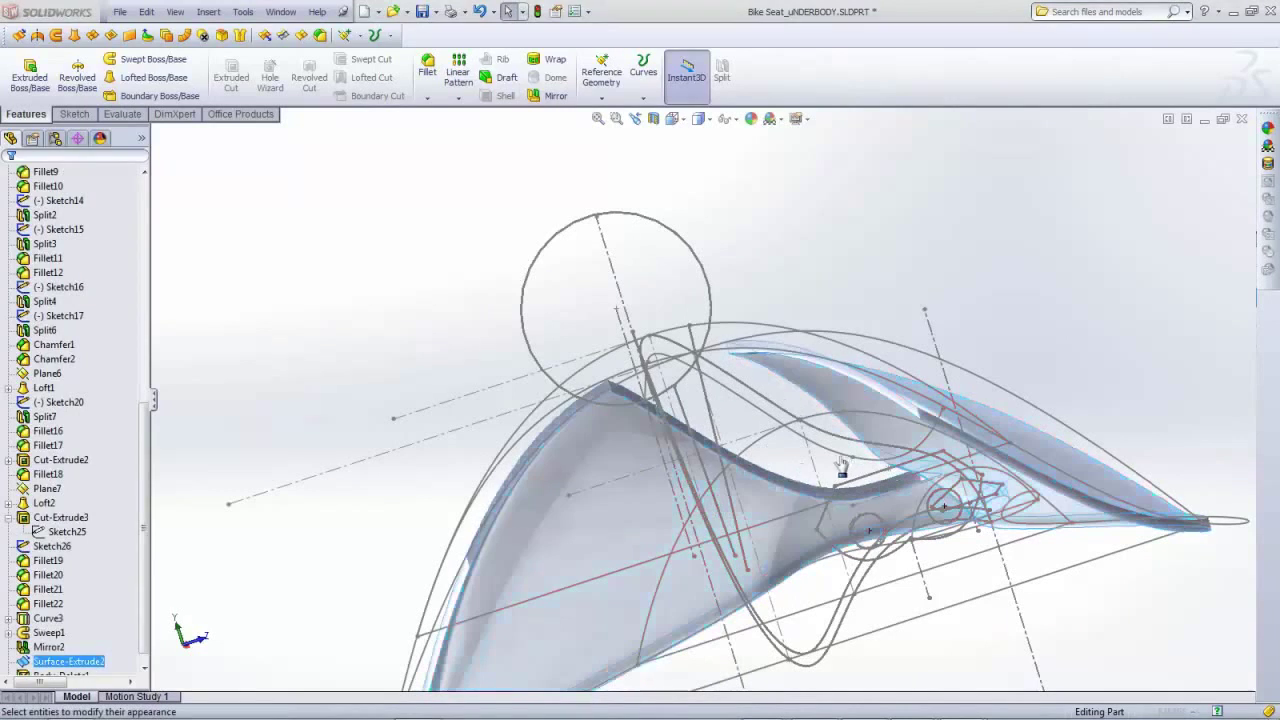
pyautogui.scroll(3, 425, 485)
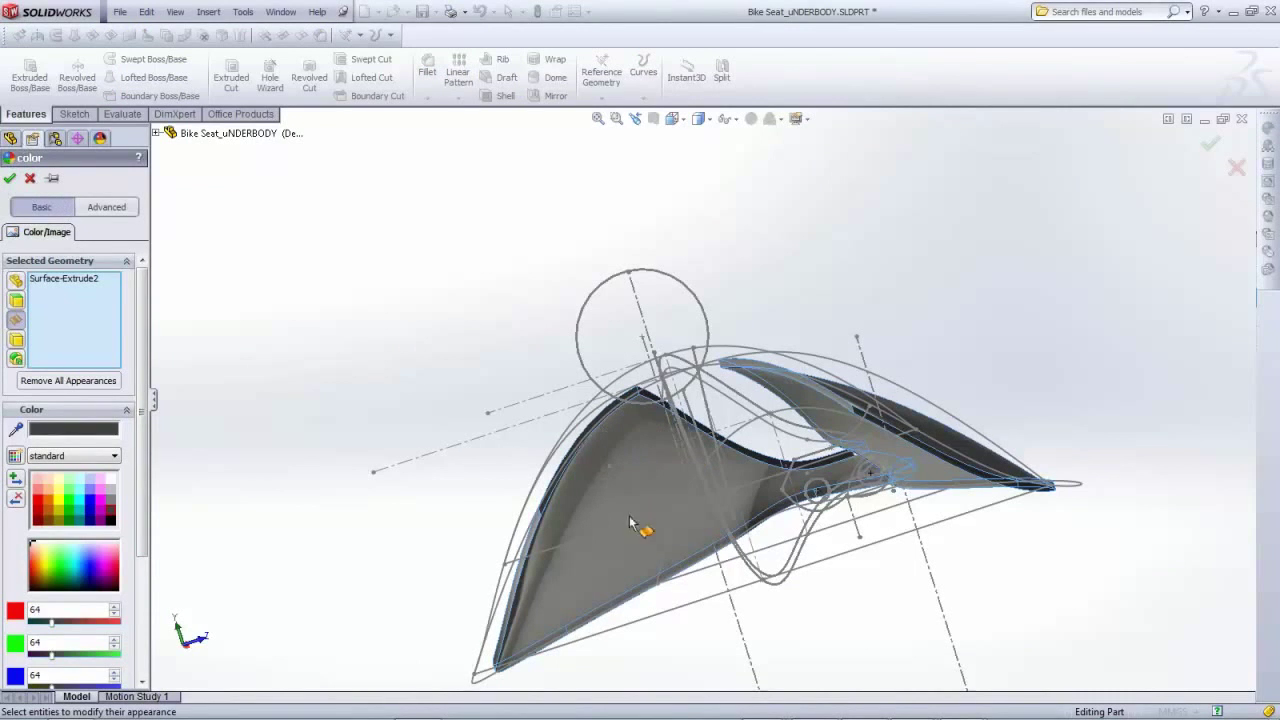
pyautogui.click(30, 179)
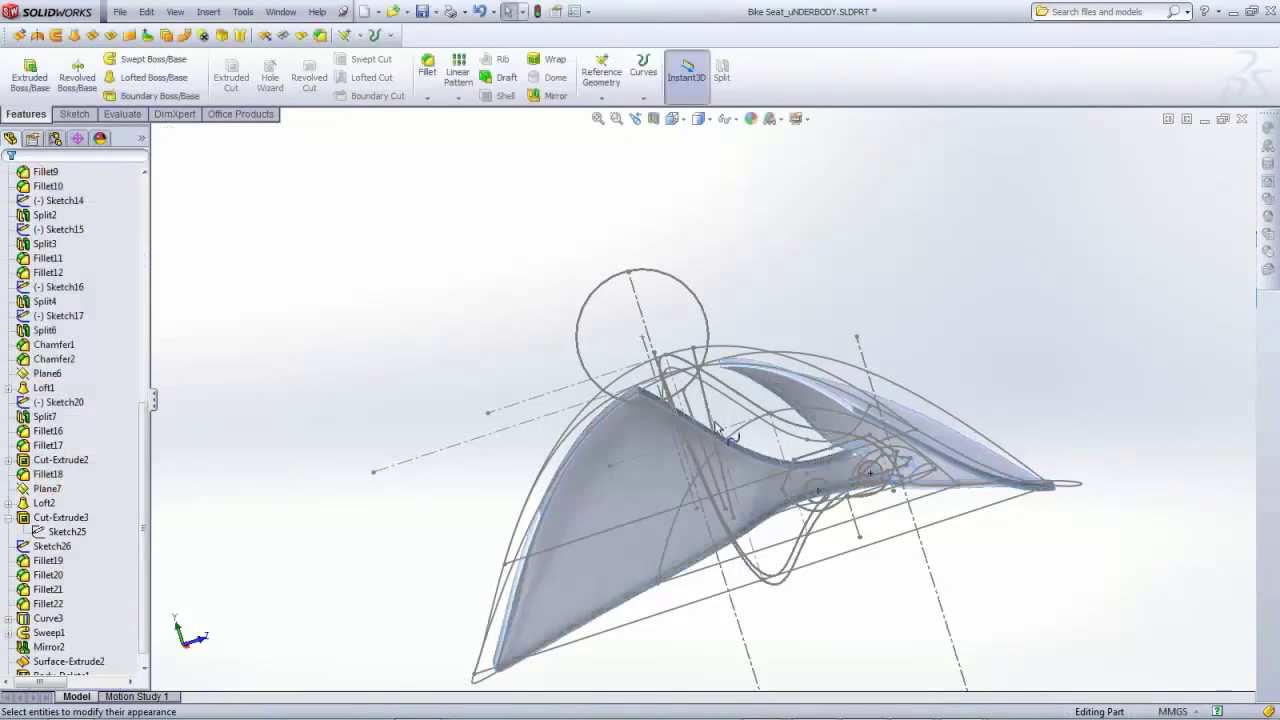
# Inspect the underbody's overall shape, underside and edges from the side, the rear and the nose end
pyautogui.moveTo(678, 458)
pyautogui.mouseDown(button='middle')
pyautogui.moveTo(443, 409)
pyautogui.moveTo(500, 422)
pyautogui.moveTo(553, 475)
pyautogui.mouseUp(button='middle')
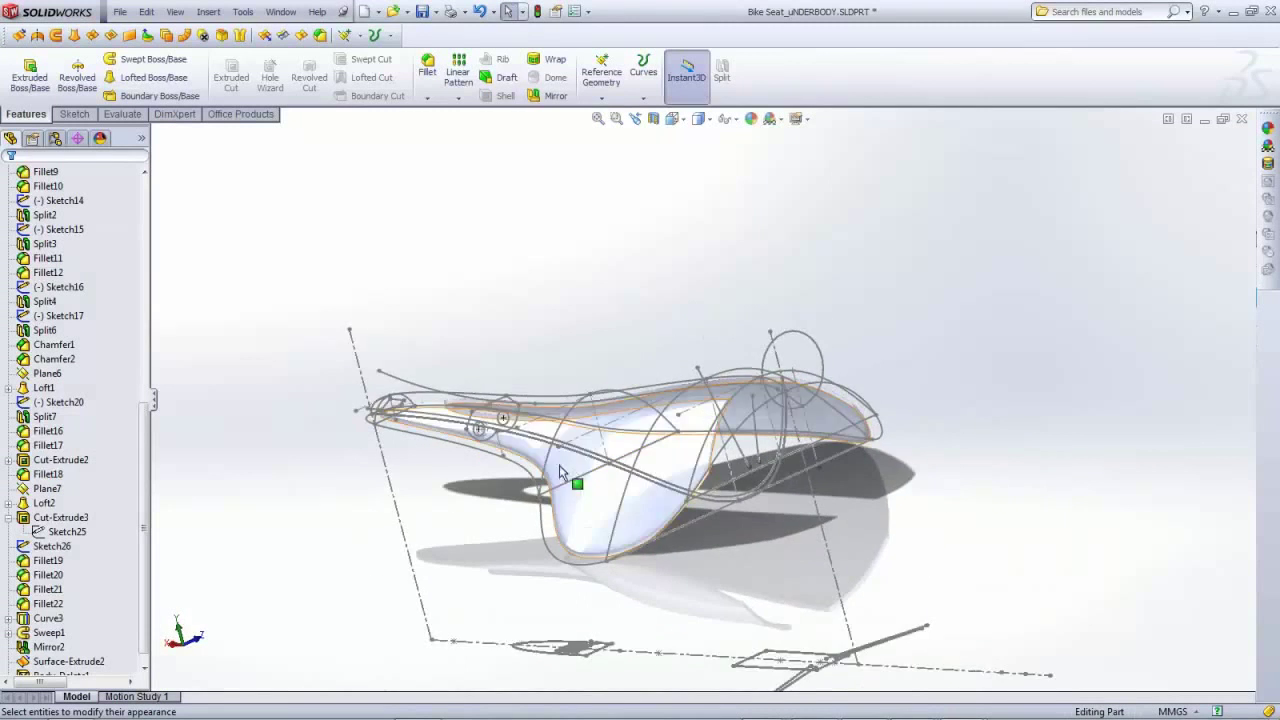
pyautogui.scroll(-3, 553, 470)
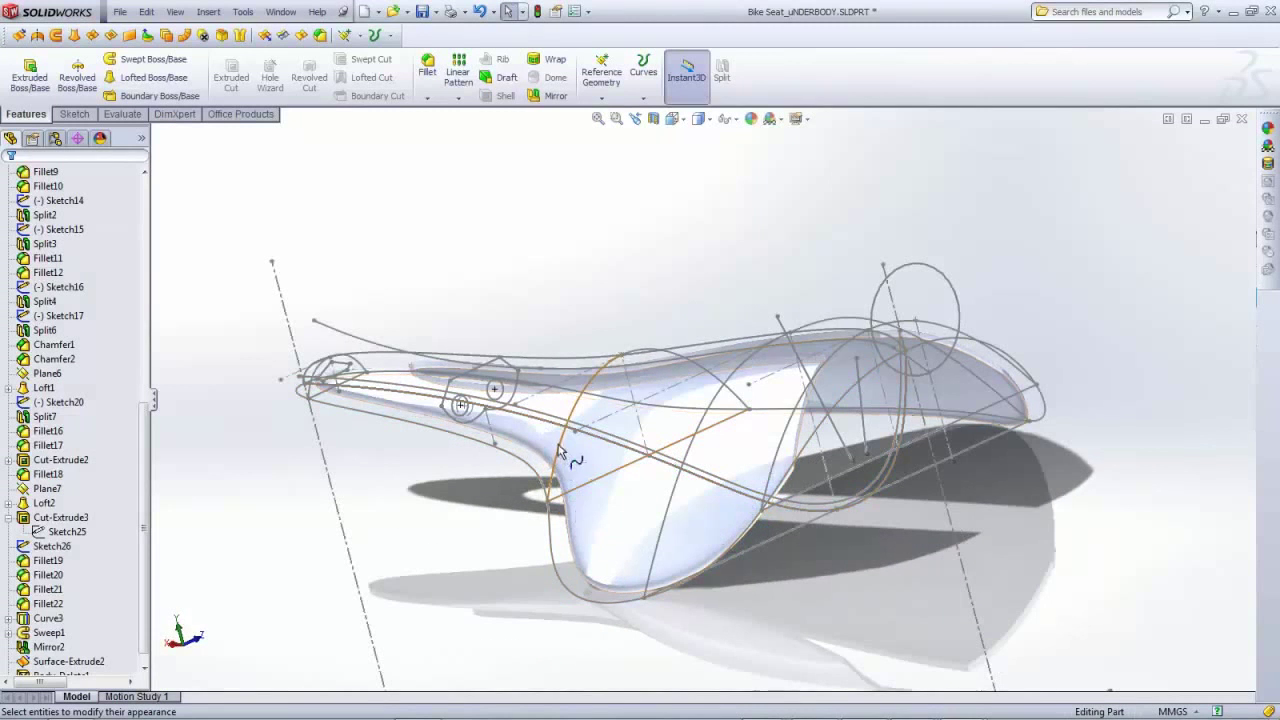
pyautogui.moveTo(632, 460); pyautogui.dragTo(725, 412, button='middle')
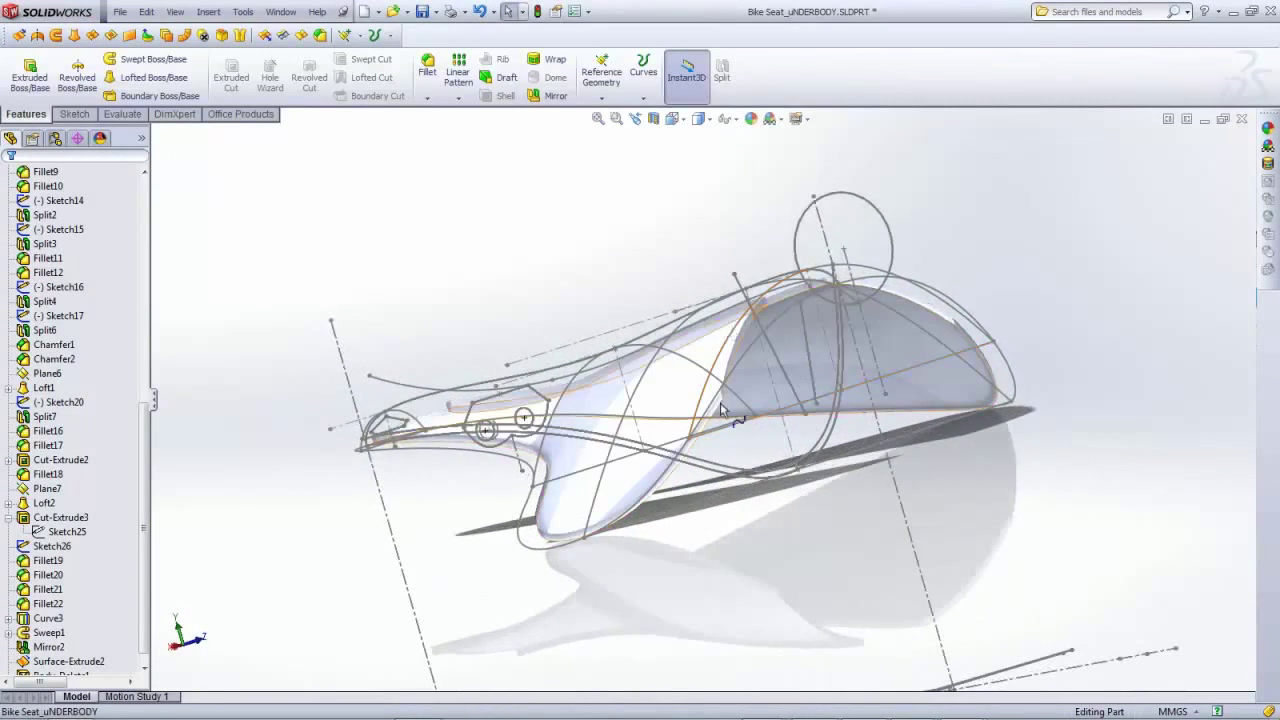
pyautogui.moveTo(800, 342); pyautogui.dragTo(864, 369, button='middle')
pyautogui.scroll(-2, 805, 348)
pyautogui.scroll(1, 822, 345)
pyautogui.click(864, 369)
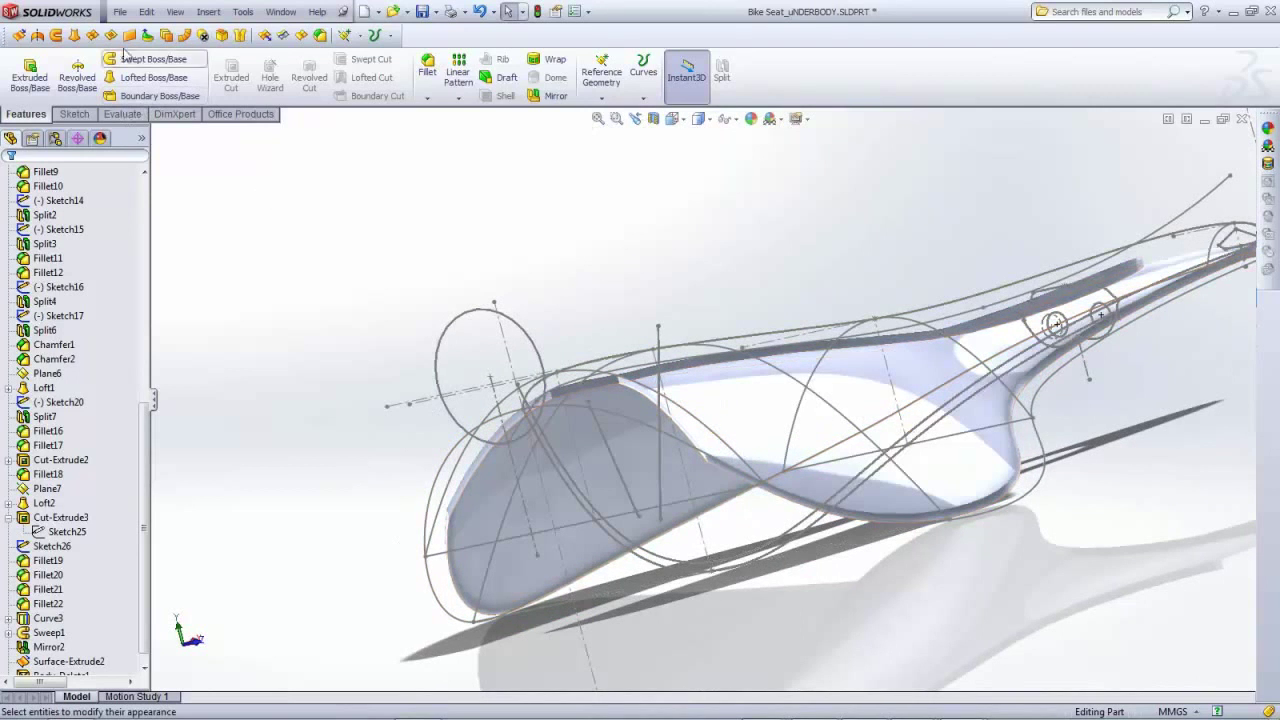
pyautogui.click(421, 273)
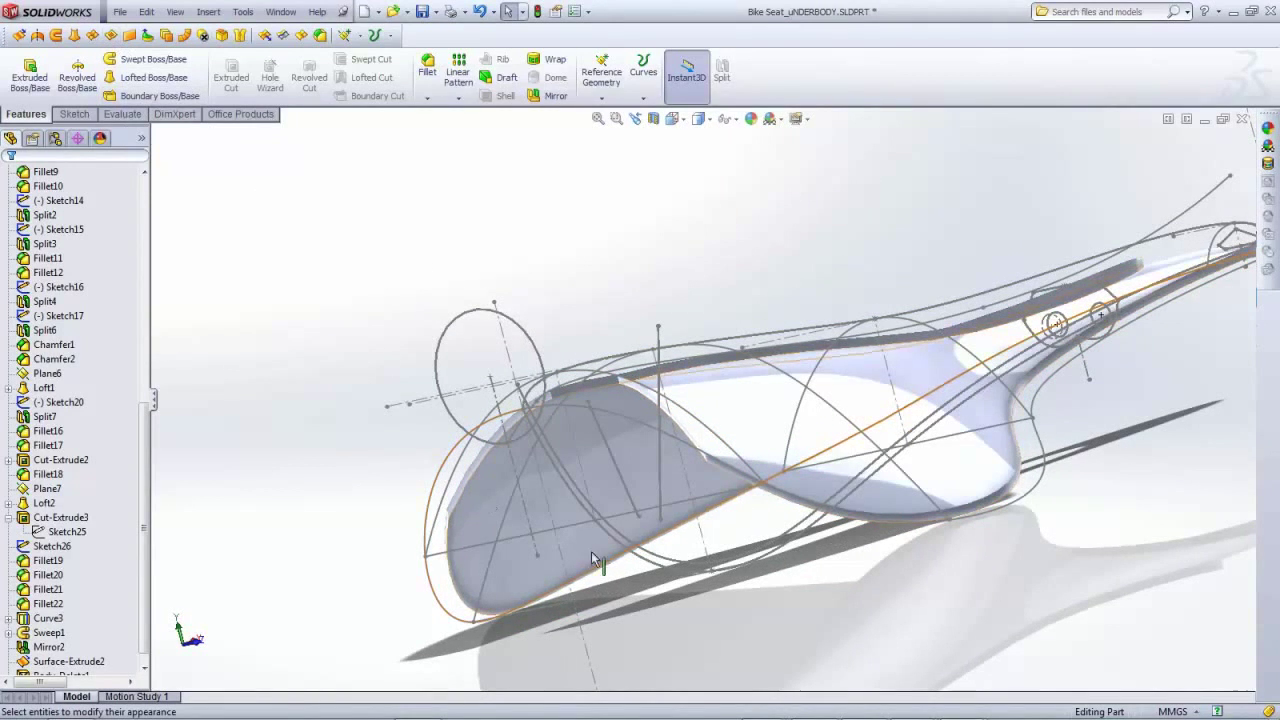
pyautogui.press('Left')
pyautogui.press('Left')
pyautogui.press('Left')
pyautogui.press('Left')
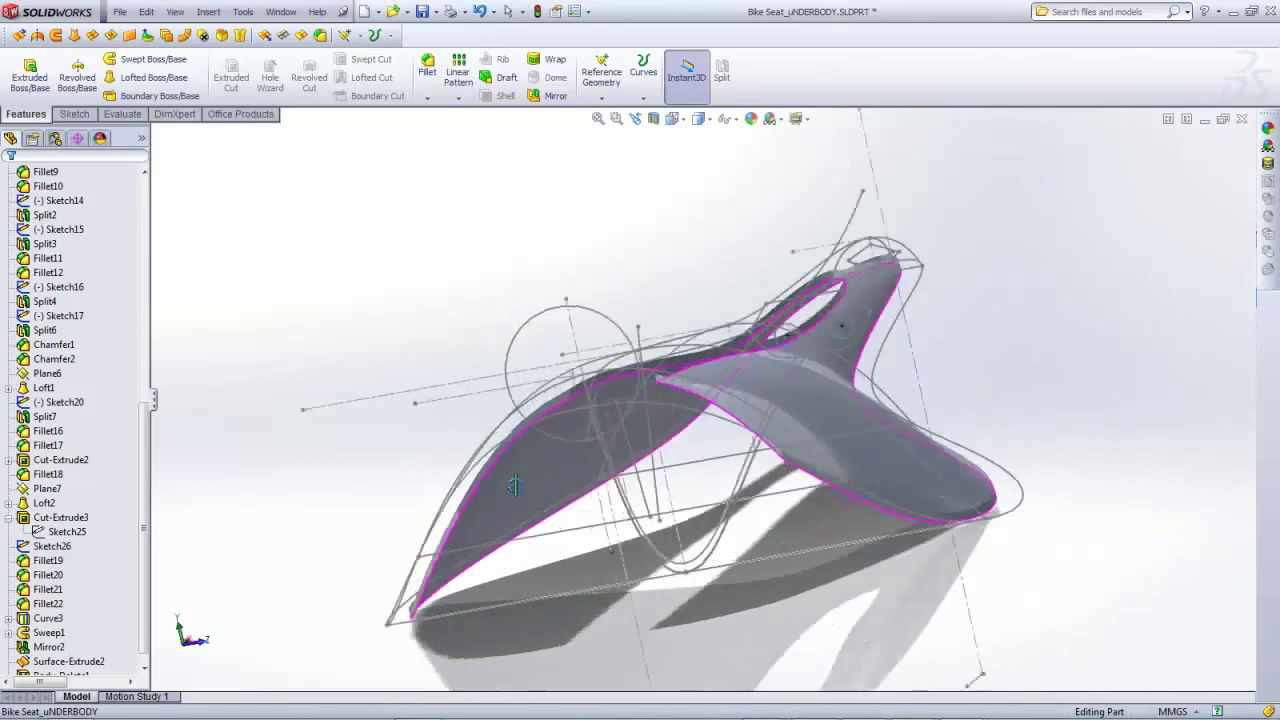
pyautogui.press('Left')
pyautogui.press('Left')
pyautogui.press('Left')
pyautogui.press('Left')
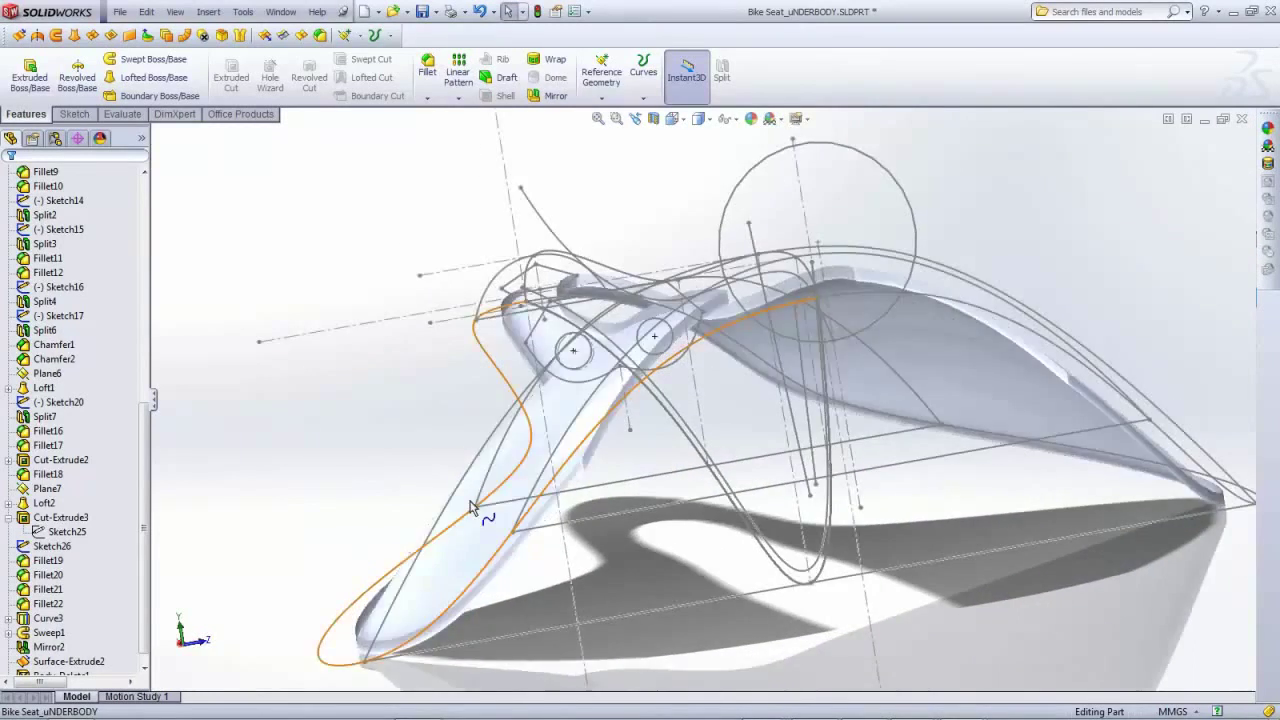
pyautogui.moveTo(515, 465)
pyautogui.mouseDown(button='middle')
pyautogui.moveTo(457, 363)
pyautogui.moveTo(457, 323)
pyautogui.moveTo(495, 442)
pyautogui.moveTo(285, 267)
pyautogui.mouseUp(button='middle')
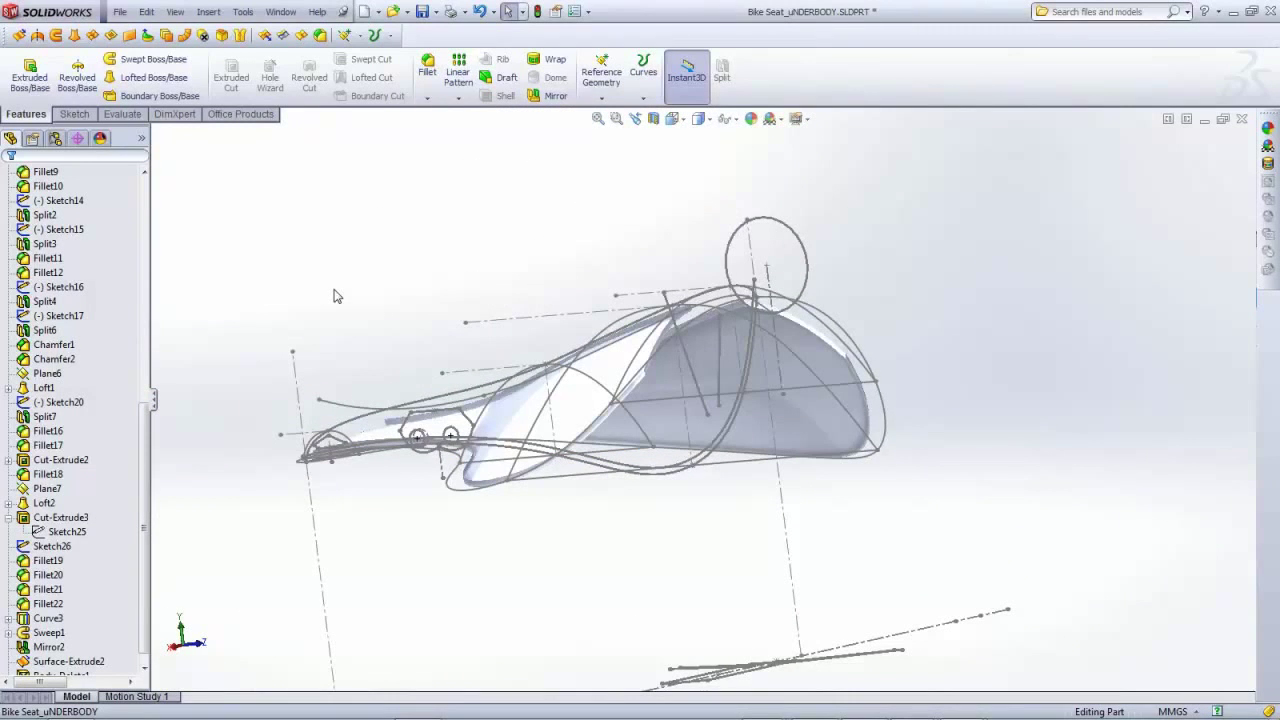